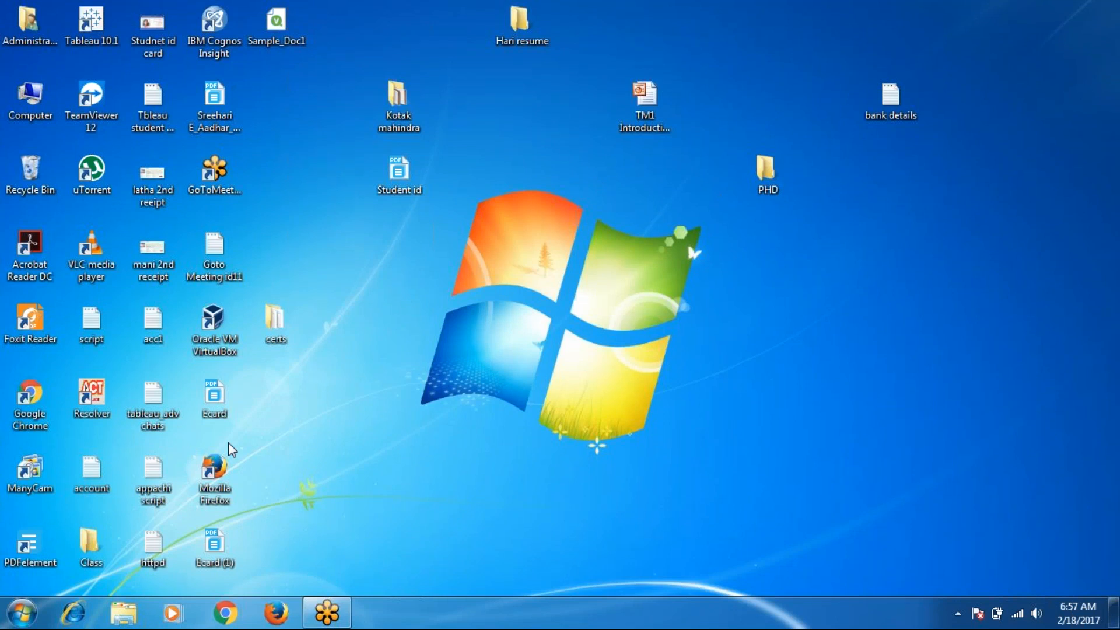
Open the Qlikview _Ra document from the Qlikview Ex folder inside the desktop's Class folder and maximize its window
double_click(91, 548)
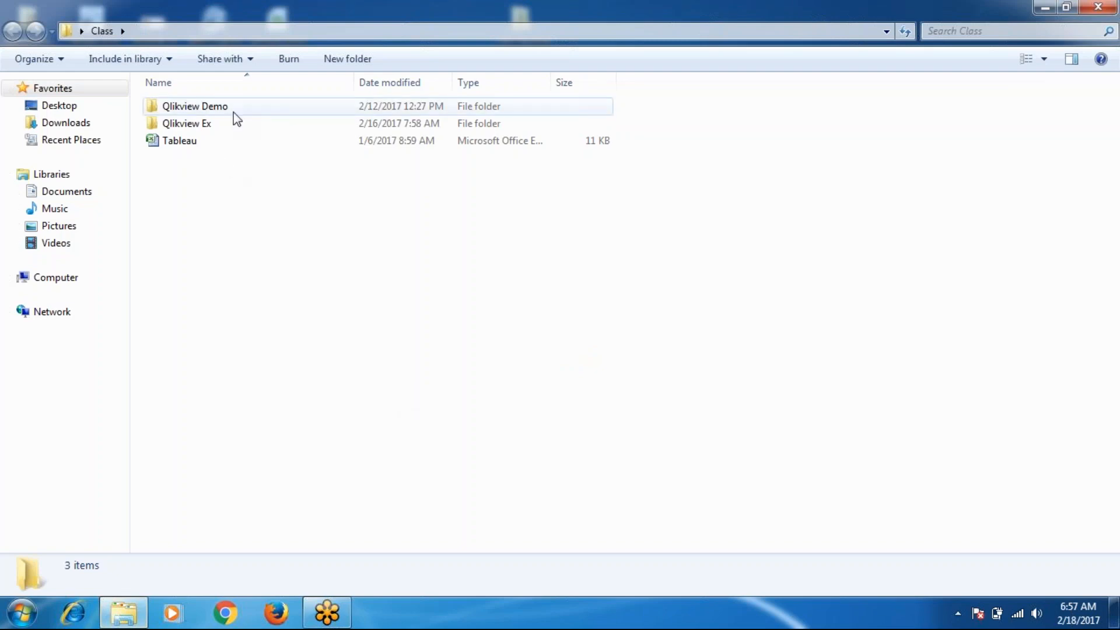
double_click(182, 123)
click(193, 107)
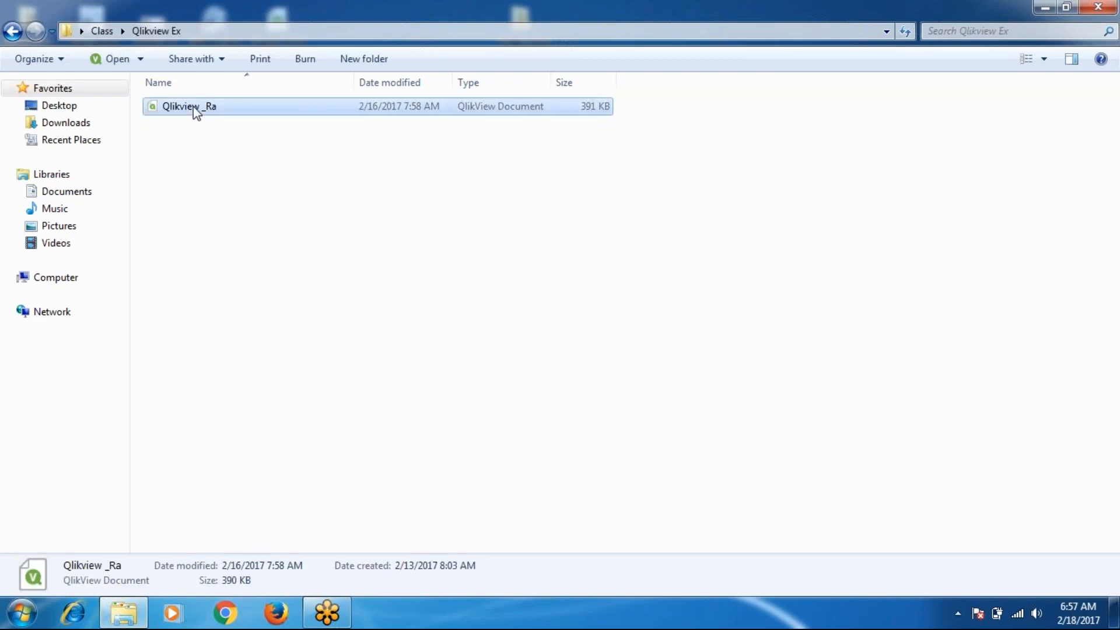
double_click(194, 106)
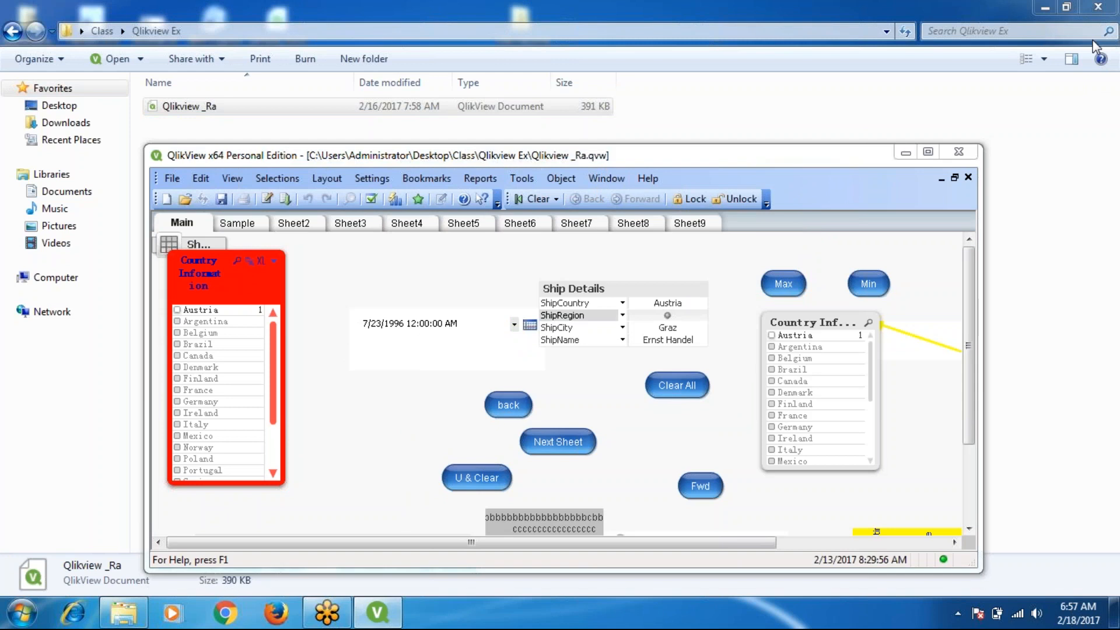
click(936, 155)
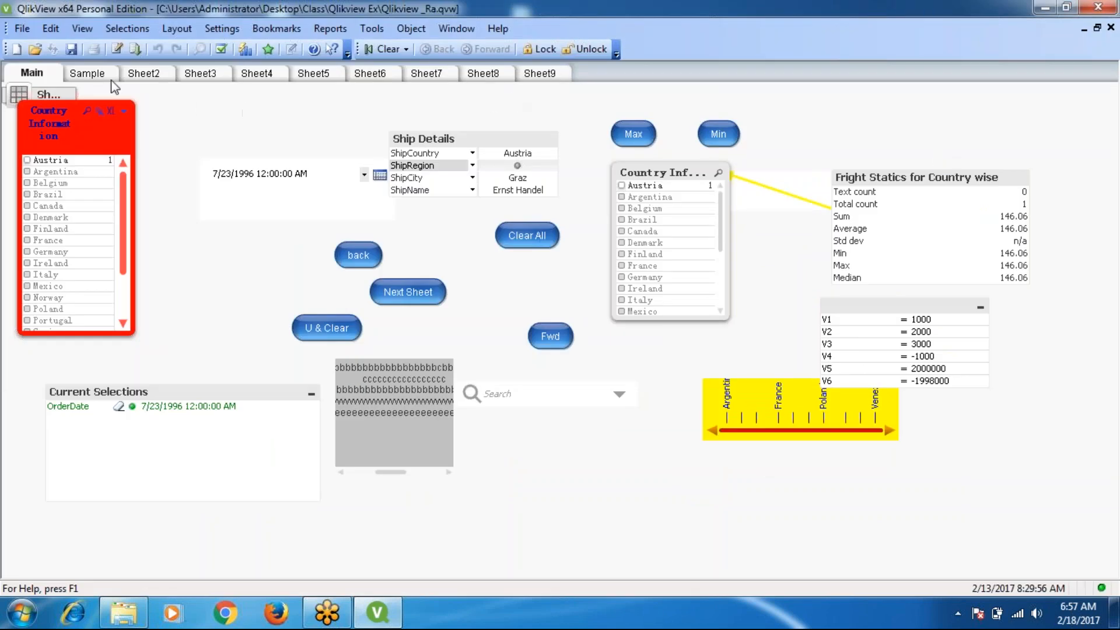
Go to Sheet2 and start a new container sheet object there
click(86, 74)
click(25, 75)
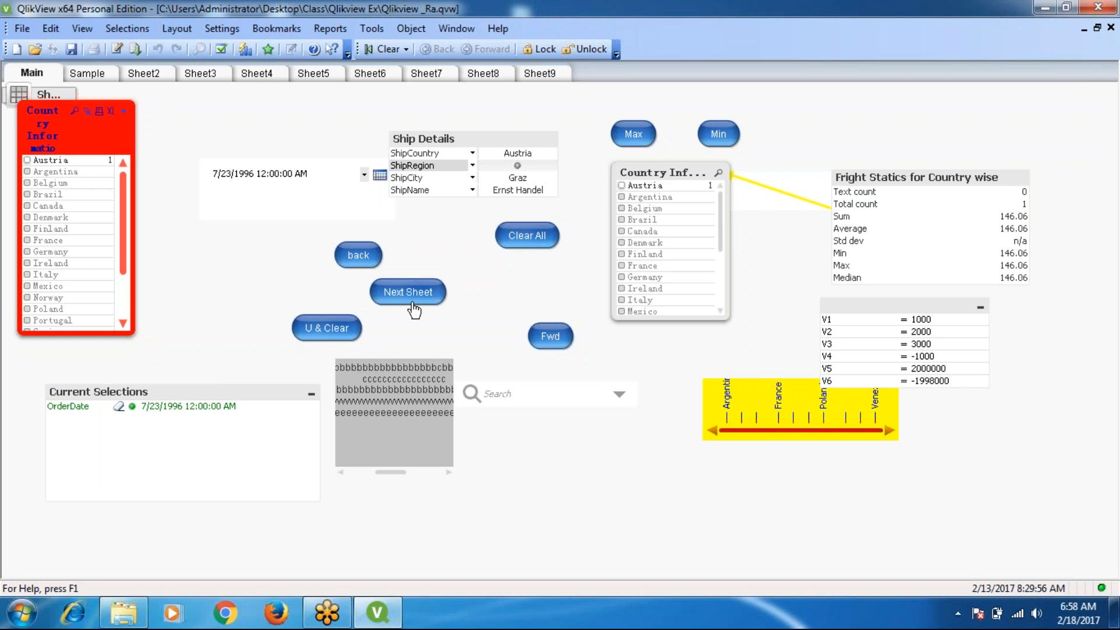
click(150, 77)
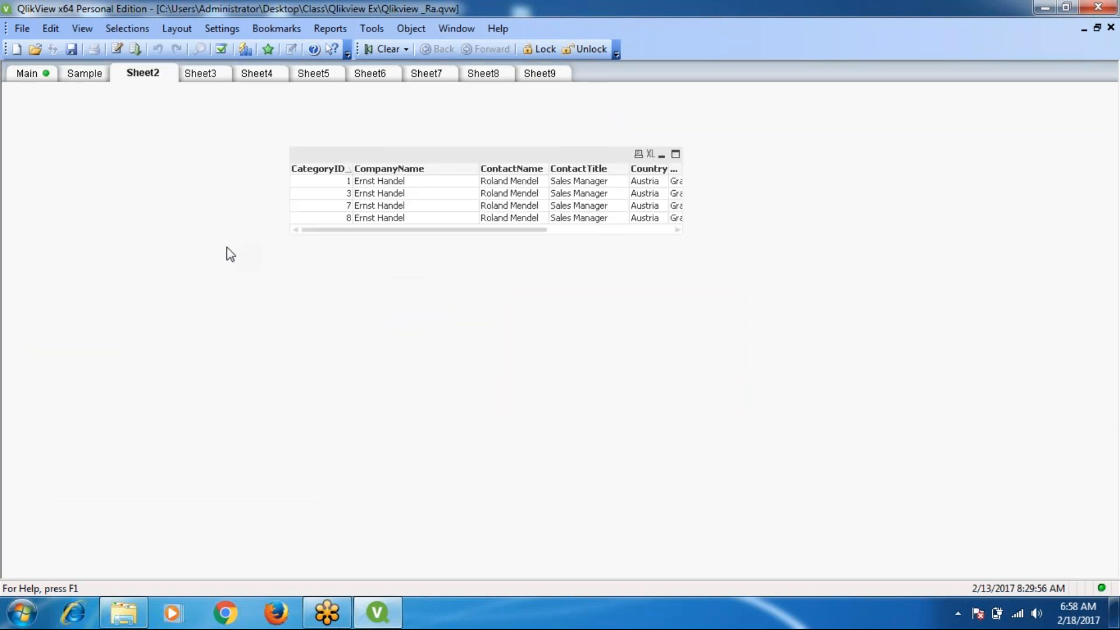
right_click(126, 271)
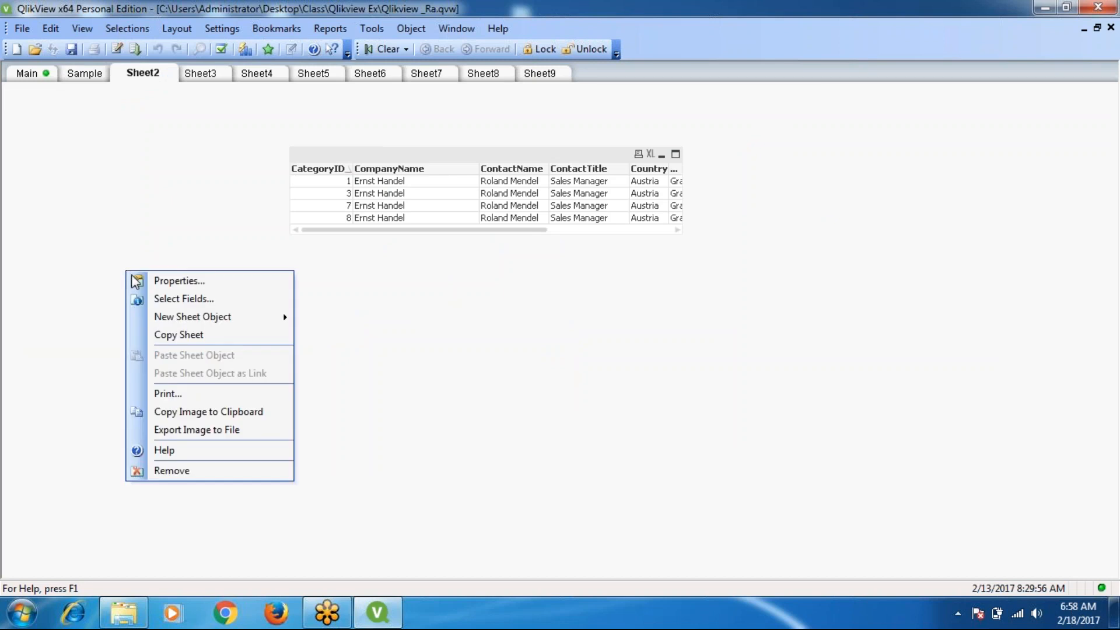
mouse_move(266, 317)
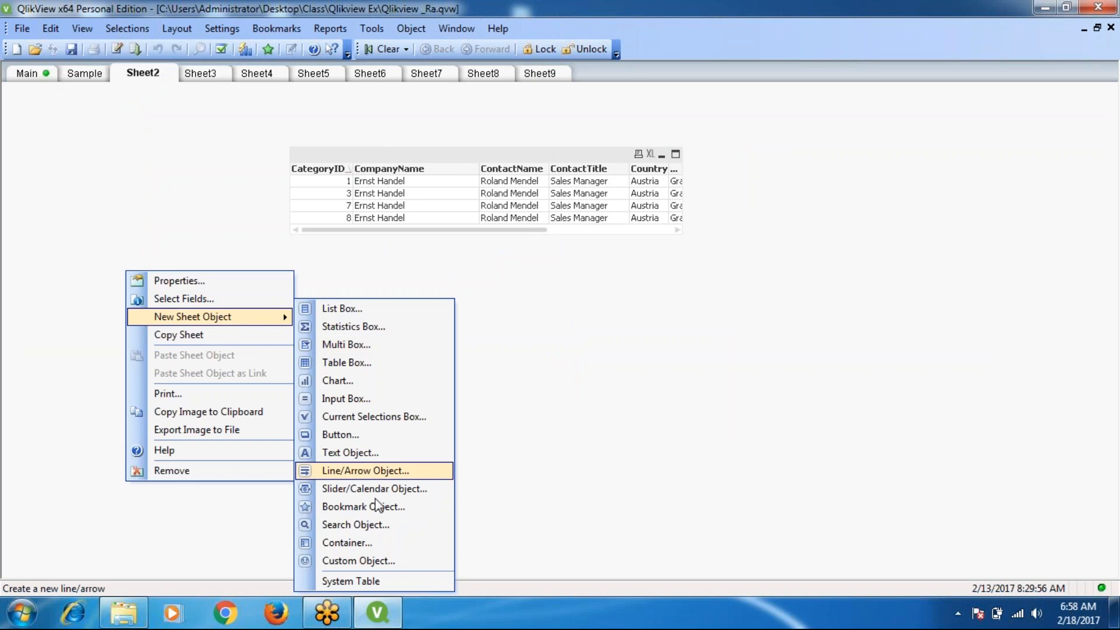
click(354, 541)
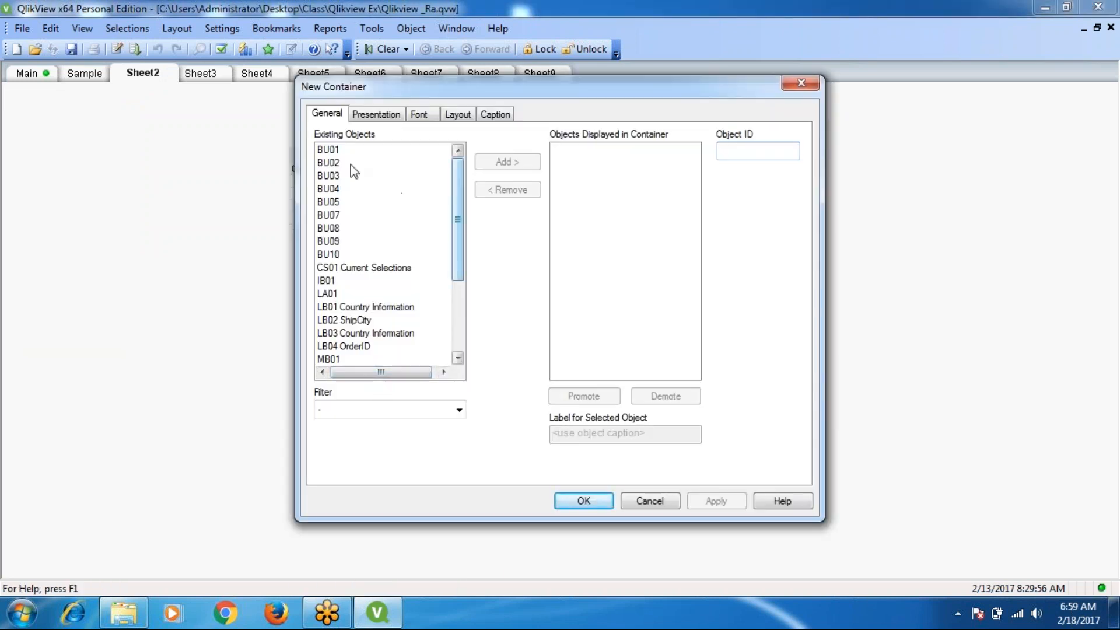
Add the existing object TB02 Ship Details to the objects displayed in the container
drag(463, 210, 463, 163)
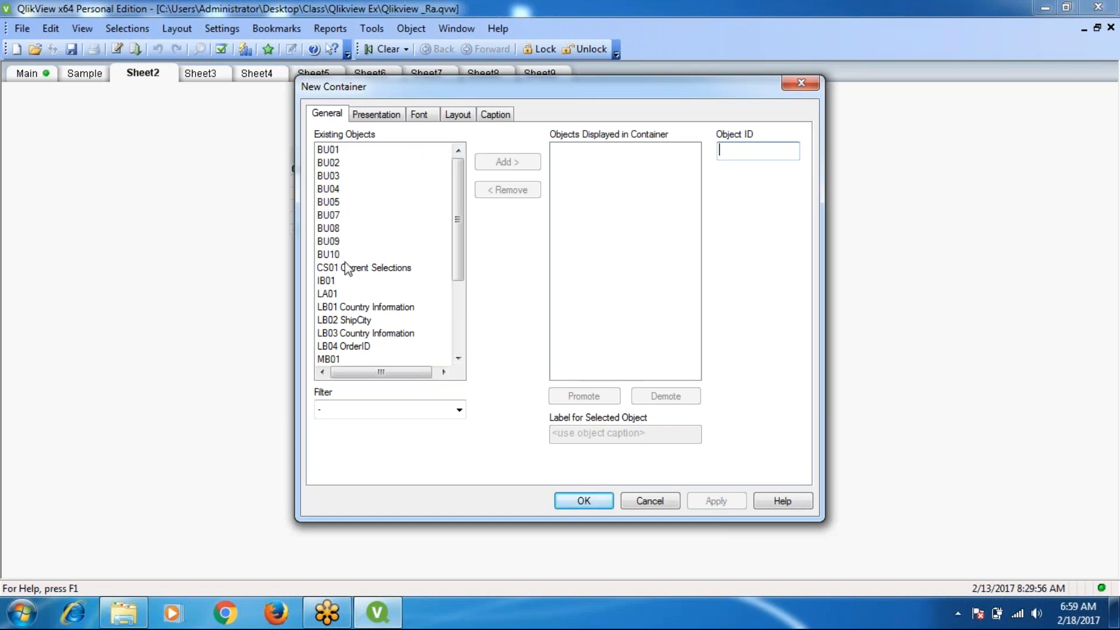
drag(457, 186, 458, 209)
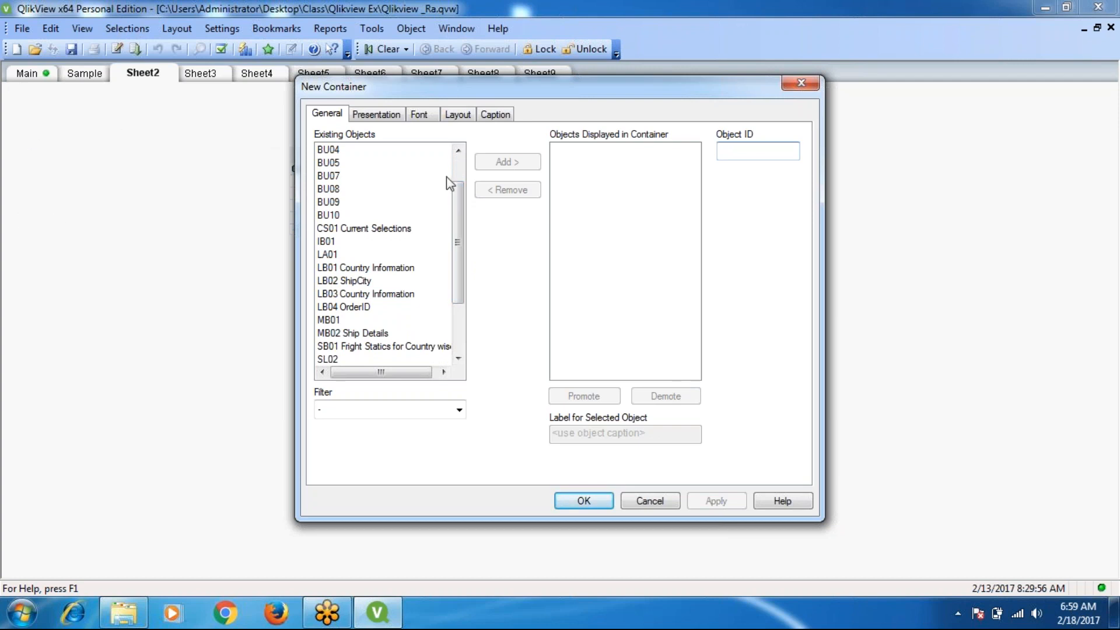
scroll(457, 169, up, 1)
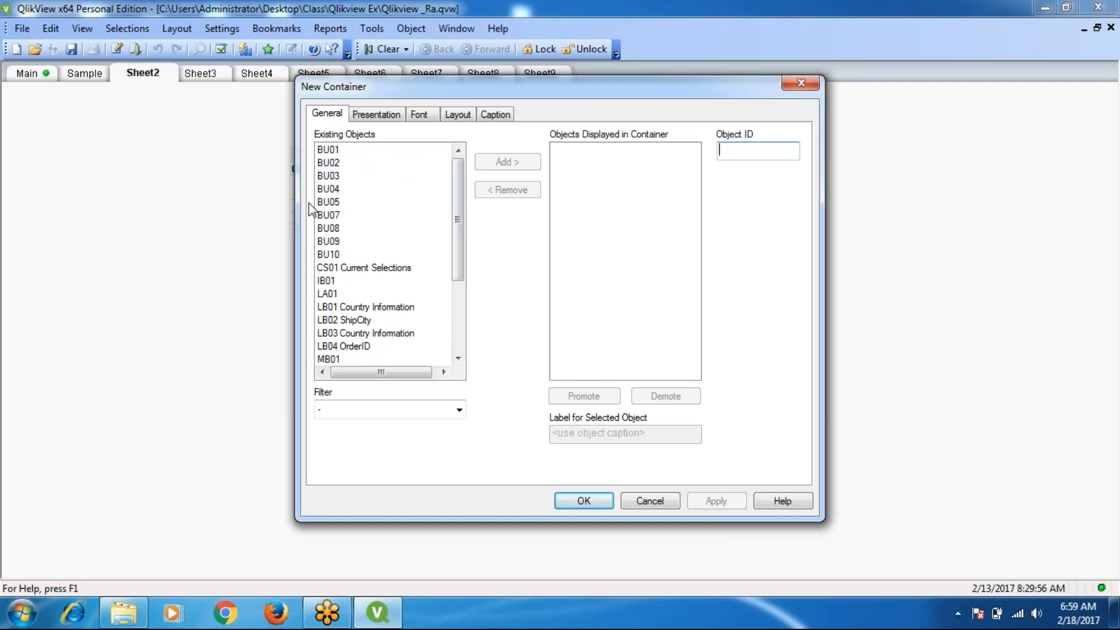
click(463, 321)
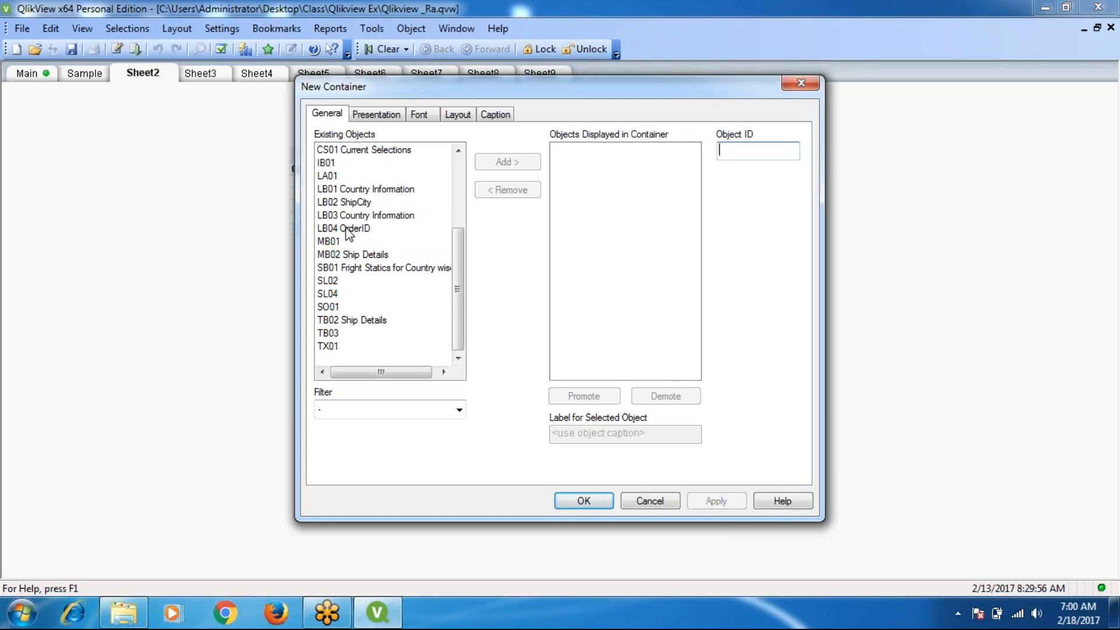
click(330, 333)
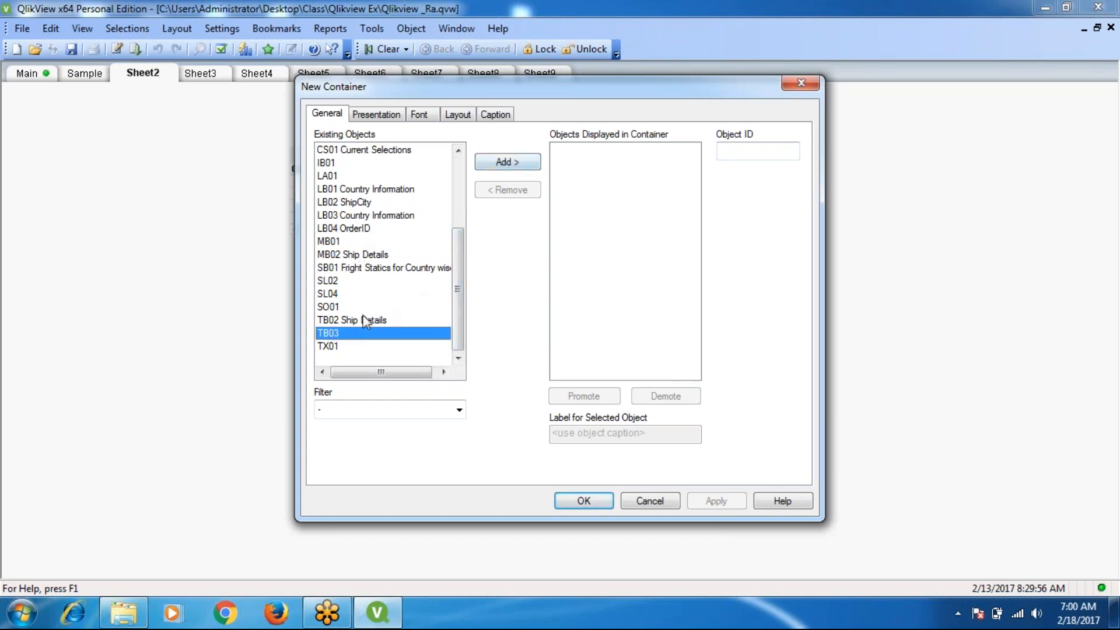
click(343, 320)
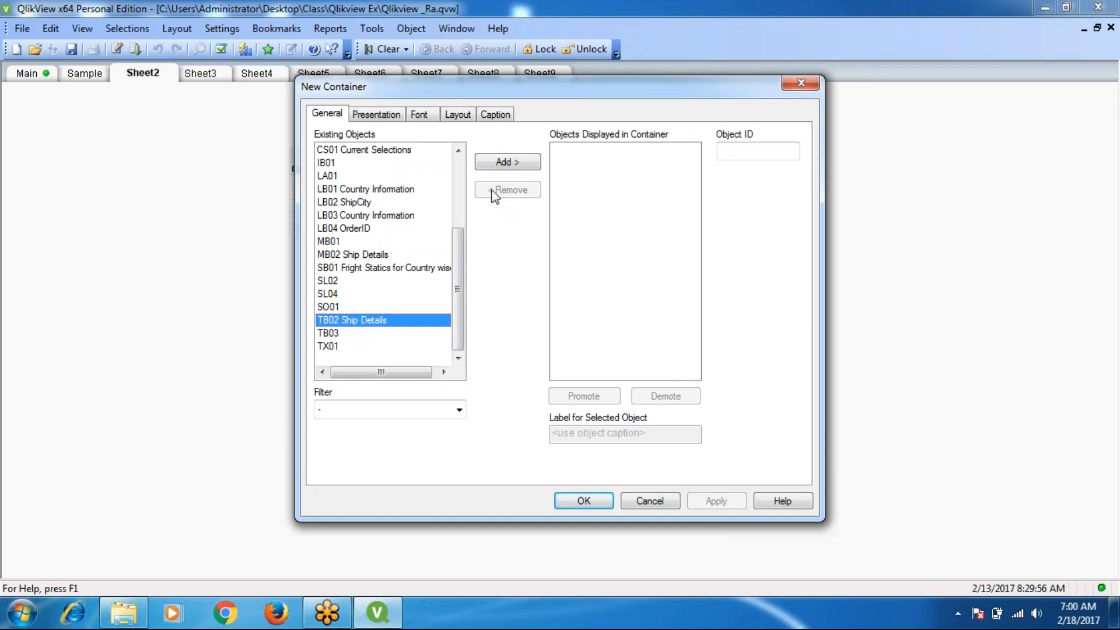
click(509, 162)
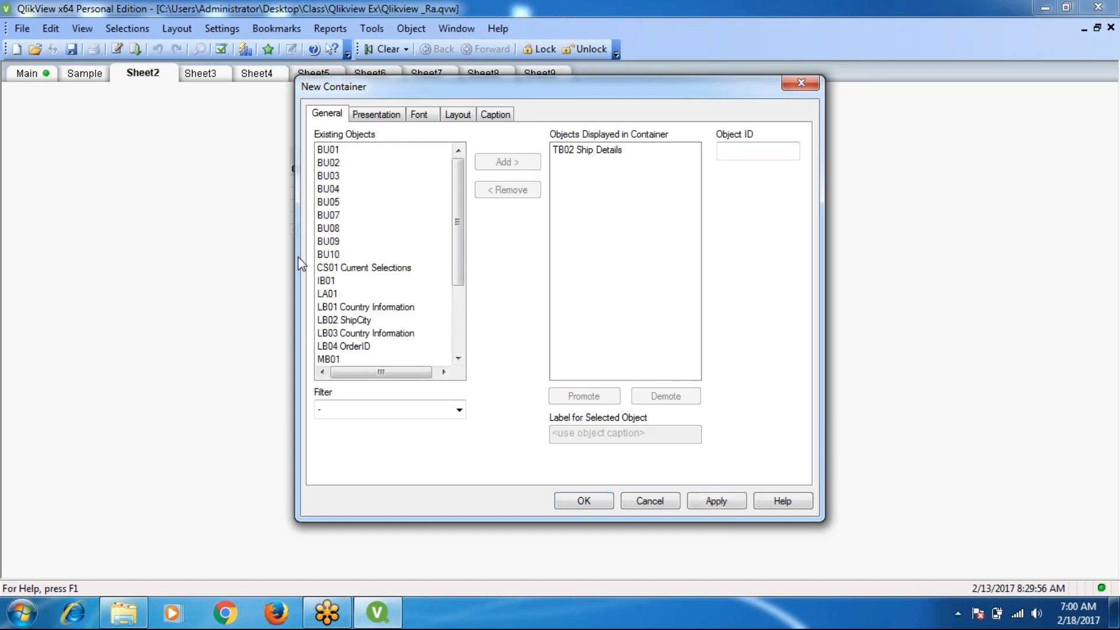
Add LB02 ShipCity, LB01 Country Information and LA01 to the container's displayed objects
click(337, 321)
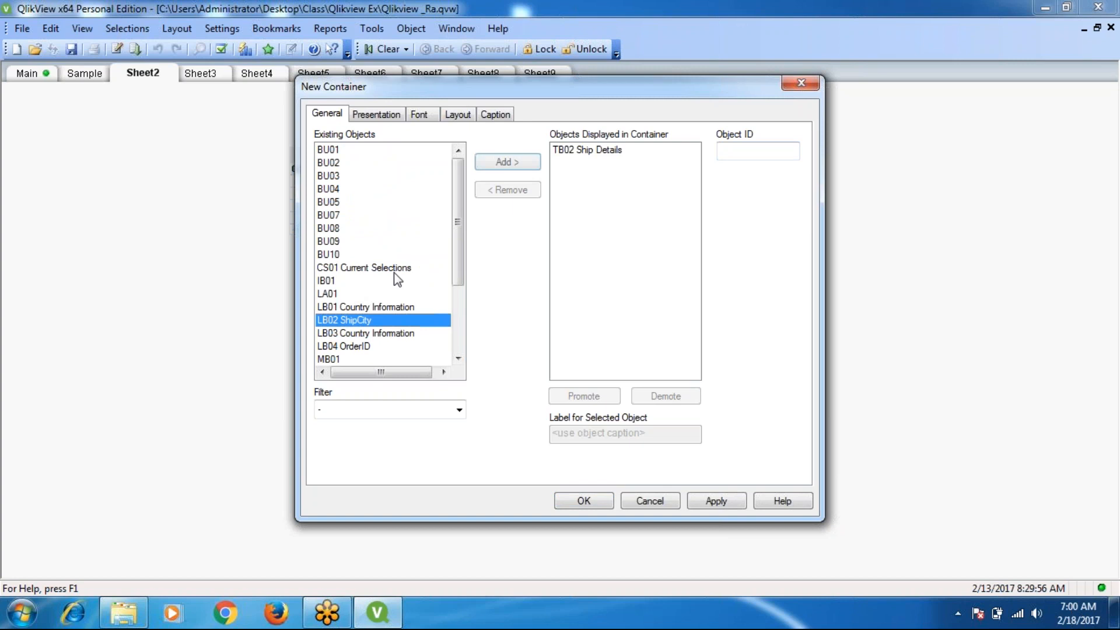
click(516, 163)
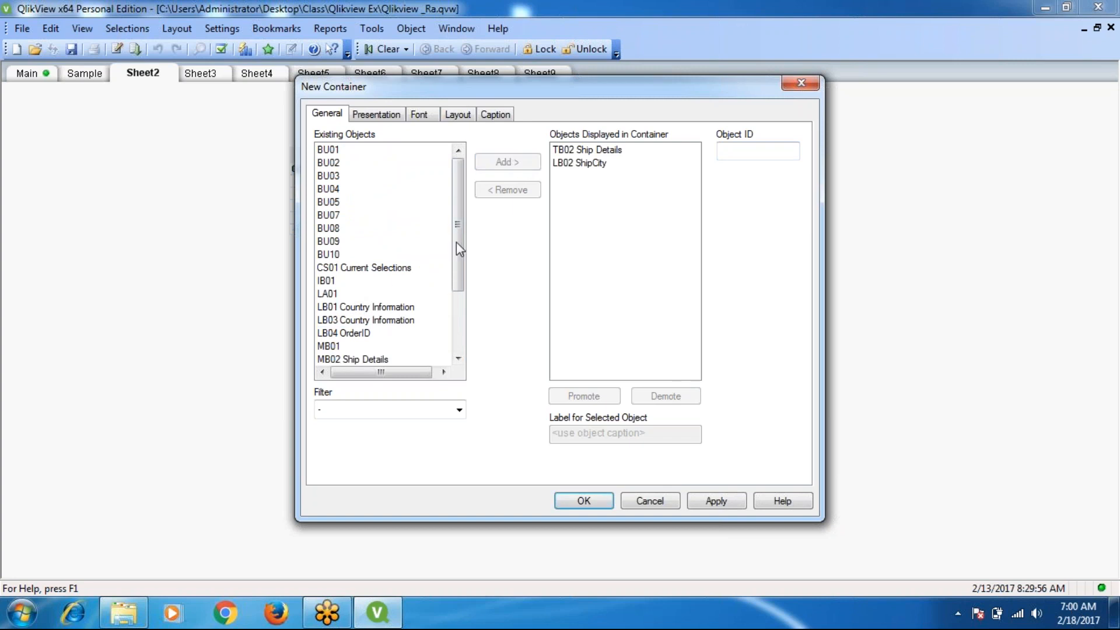
click(375, 309)
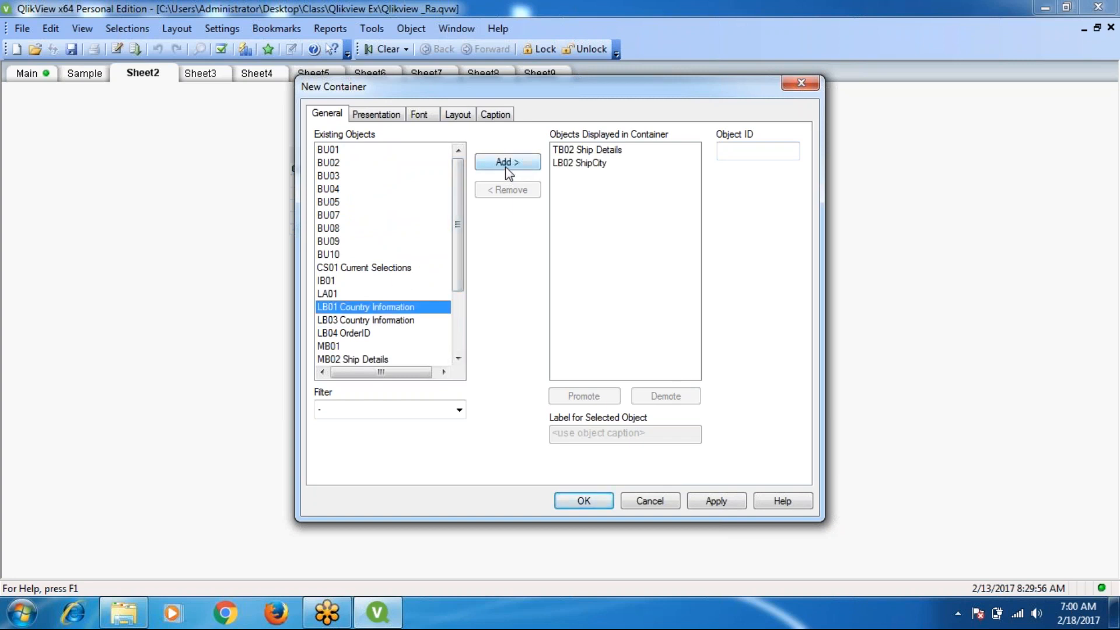
click(512, 164)
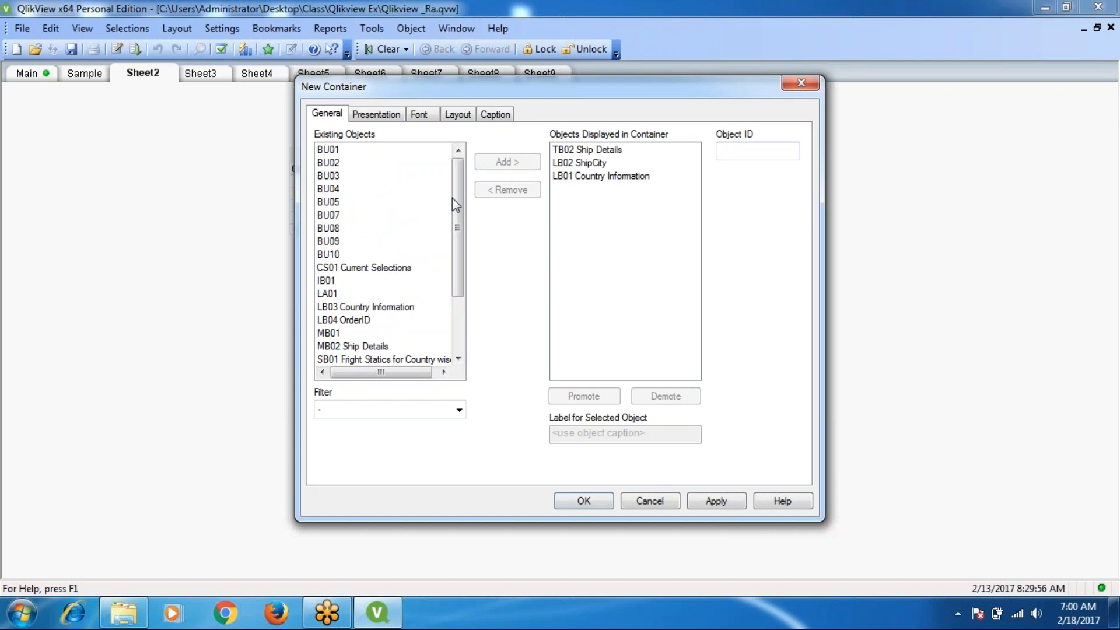
click(335, 294)
click(508, 163)
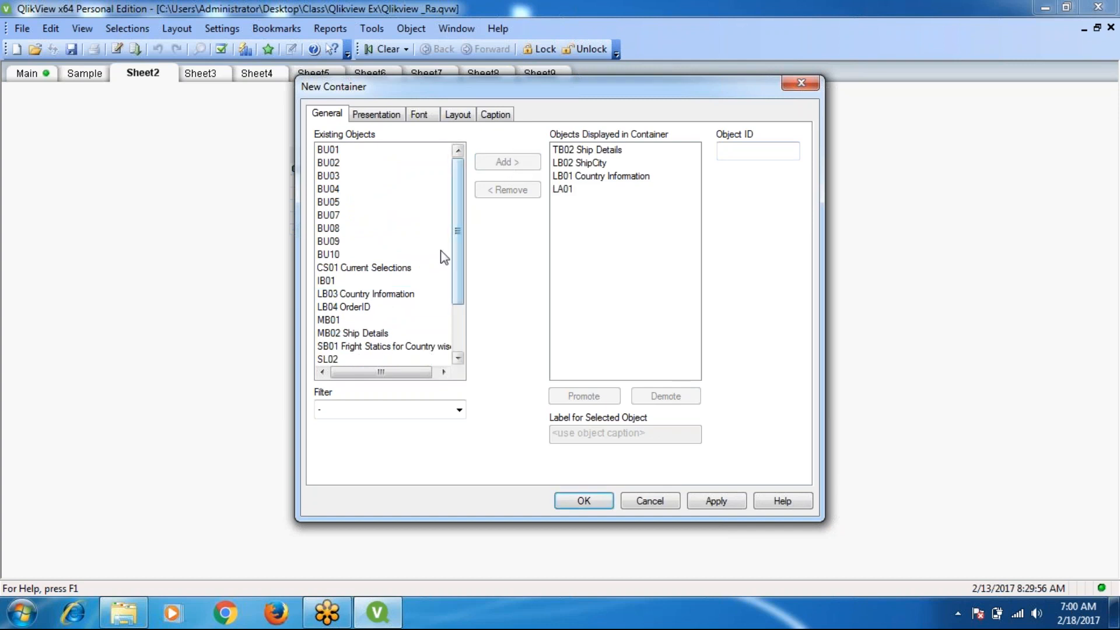
Add CS01 Current Selections, MB02 Ship Details and TX01 to the container's displayed objects
click(363, 269)
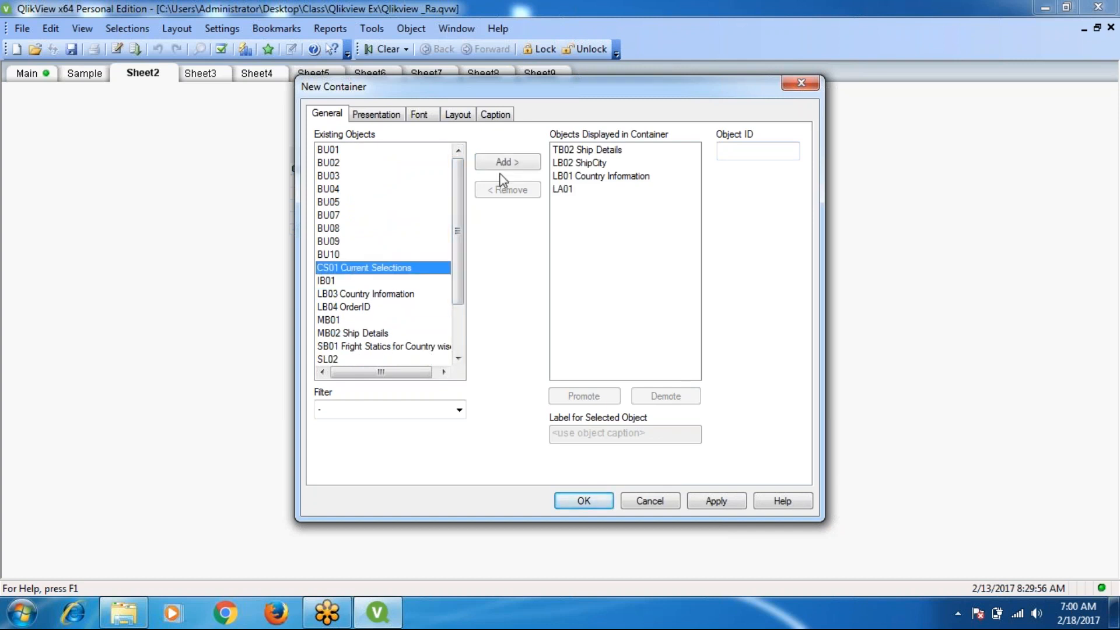
click(516, 165)
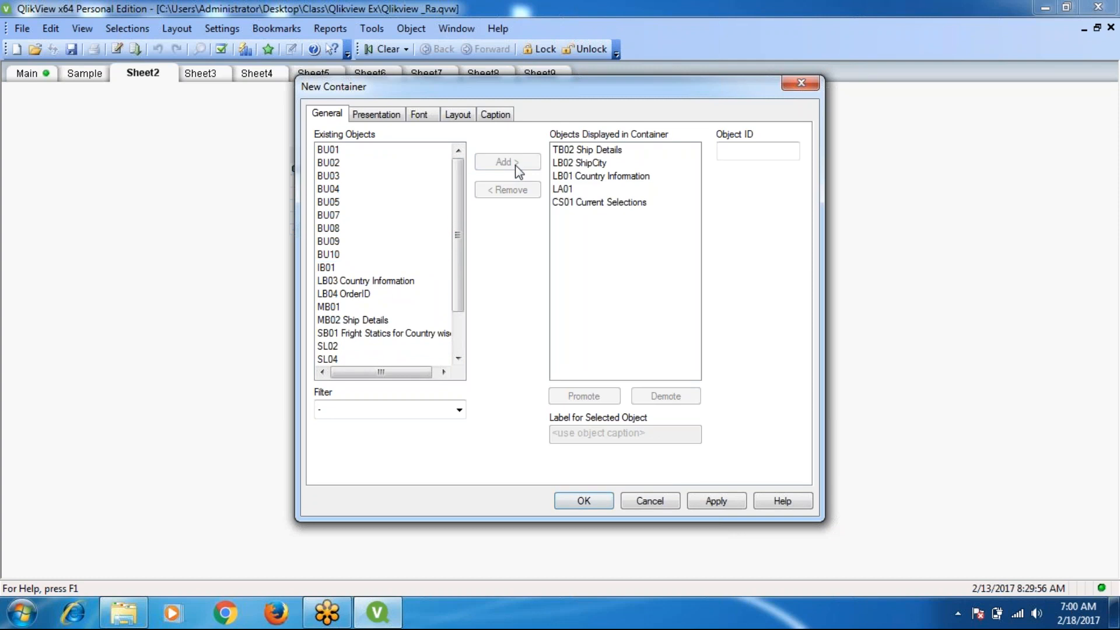
click(346, 325)
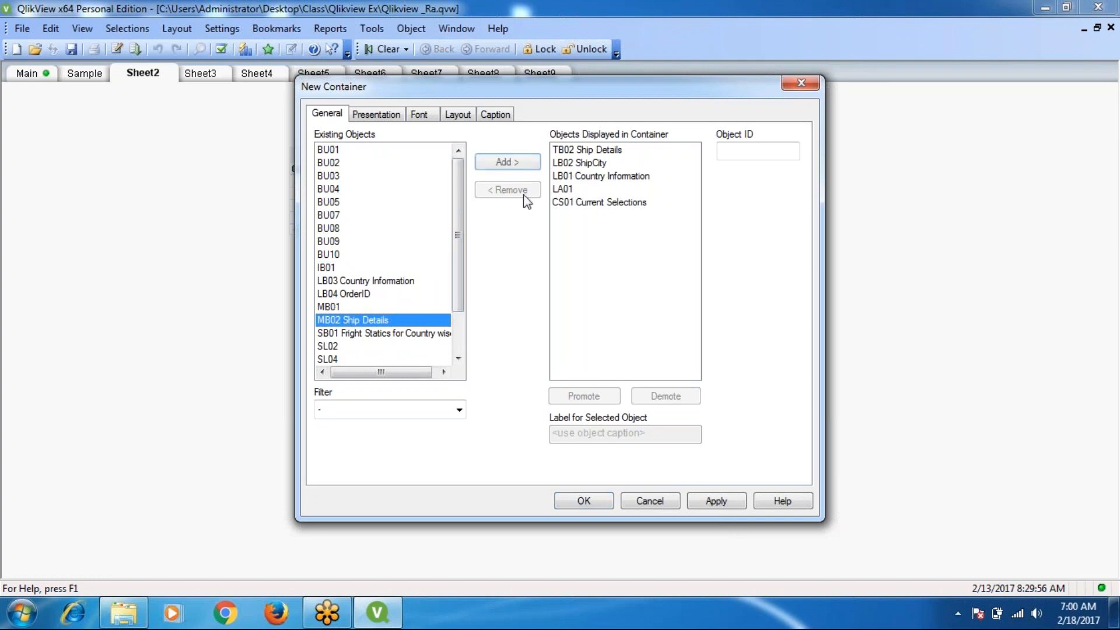
click(507, 166)
click(459, 358)
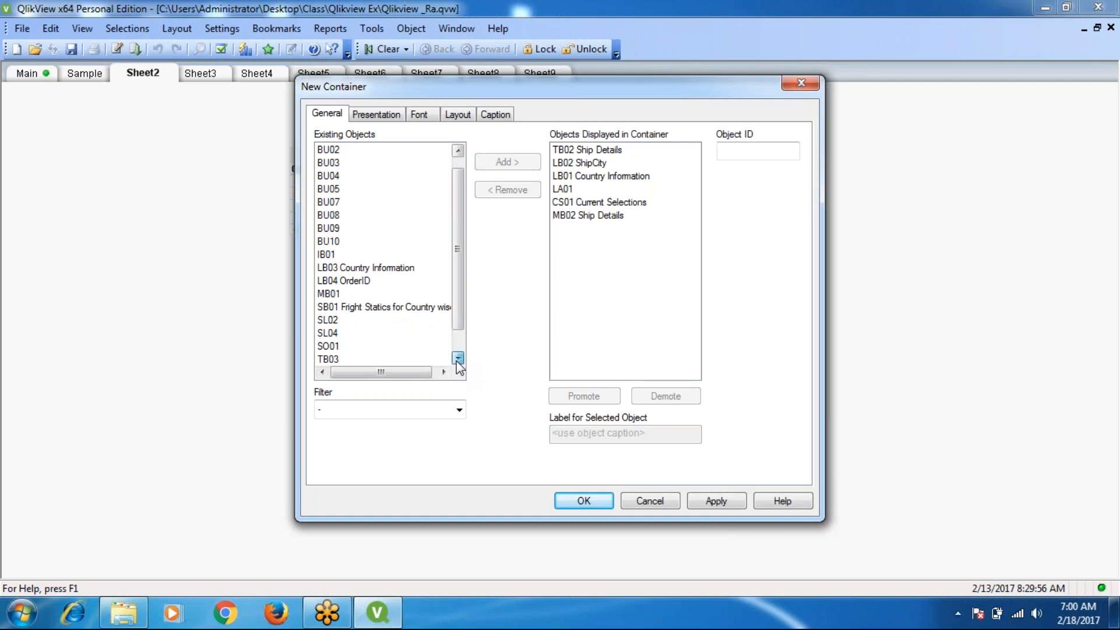
click(458, 359)
click(459, 358)
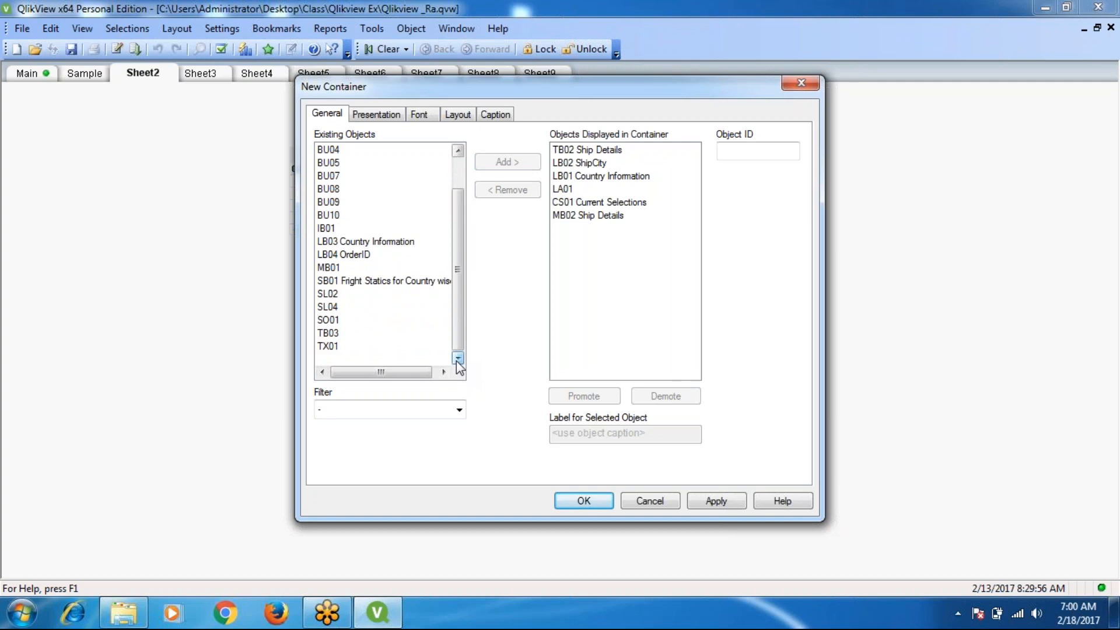
click(330, 347)
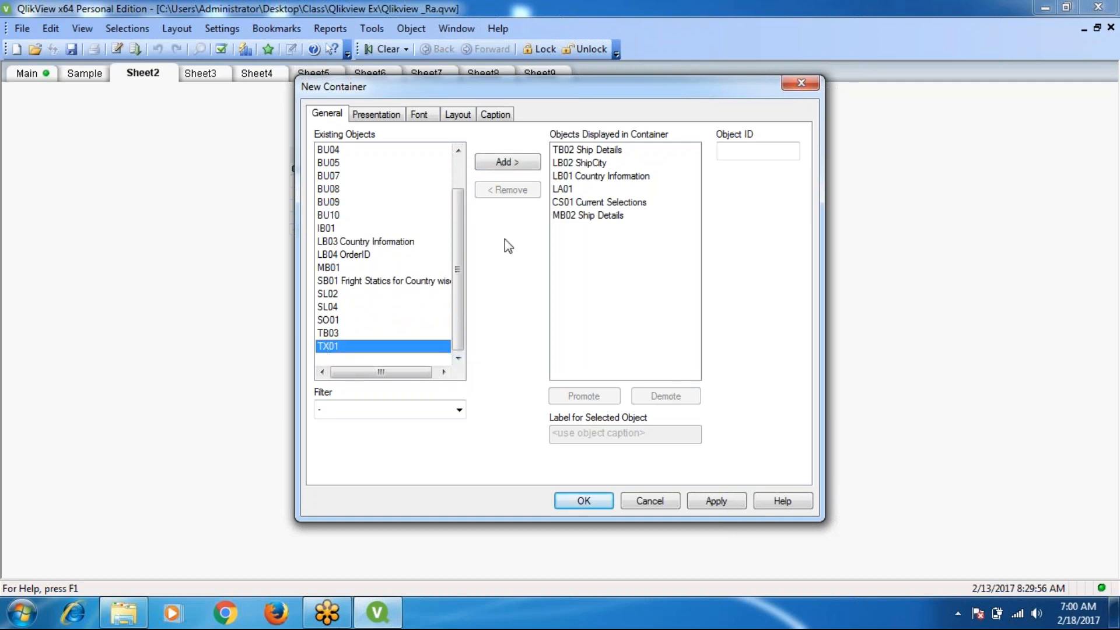
click(507, 163)
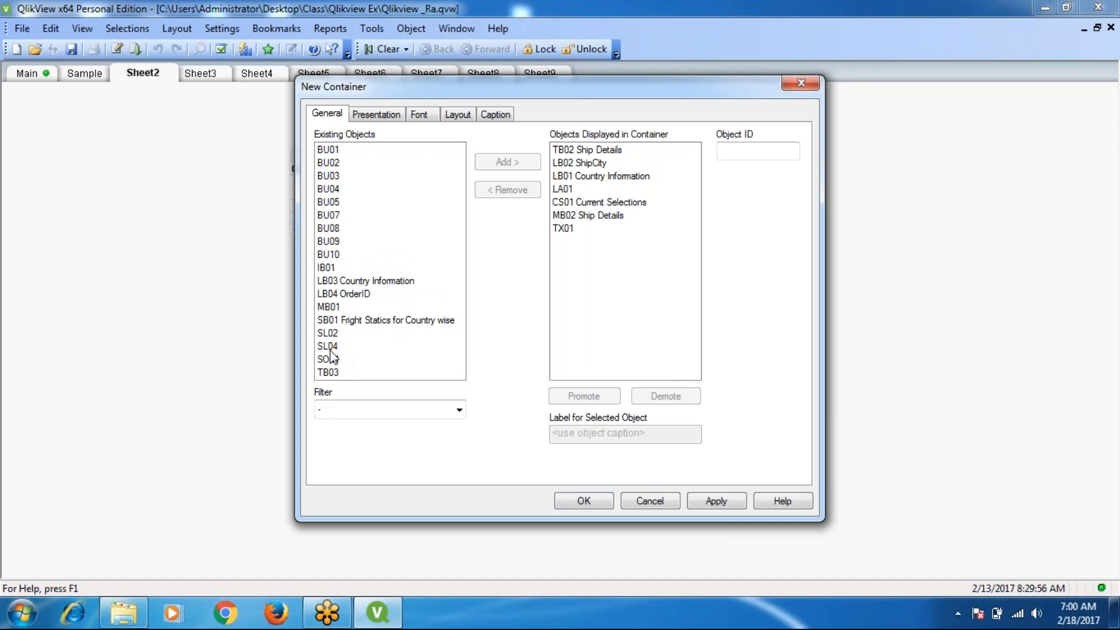
Add SO01 and BU02 to the container's displayed objects and create the container on Sheet2
click(327, 360)
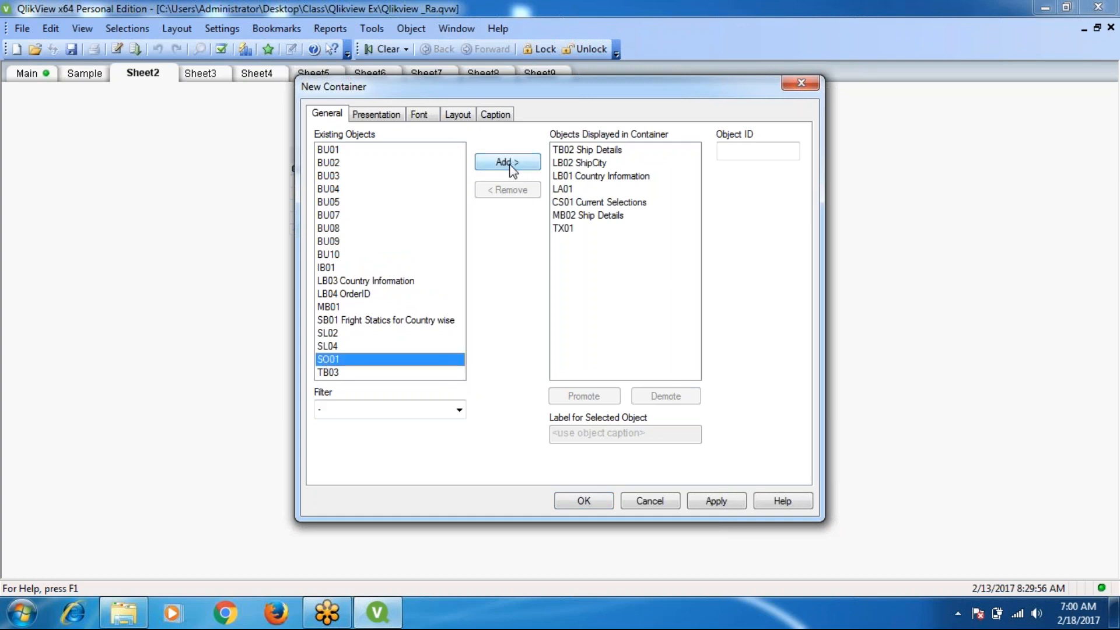
click(511, 165)
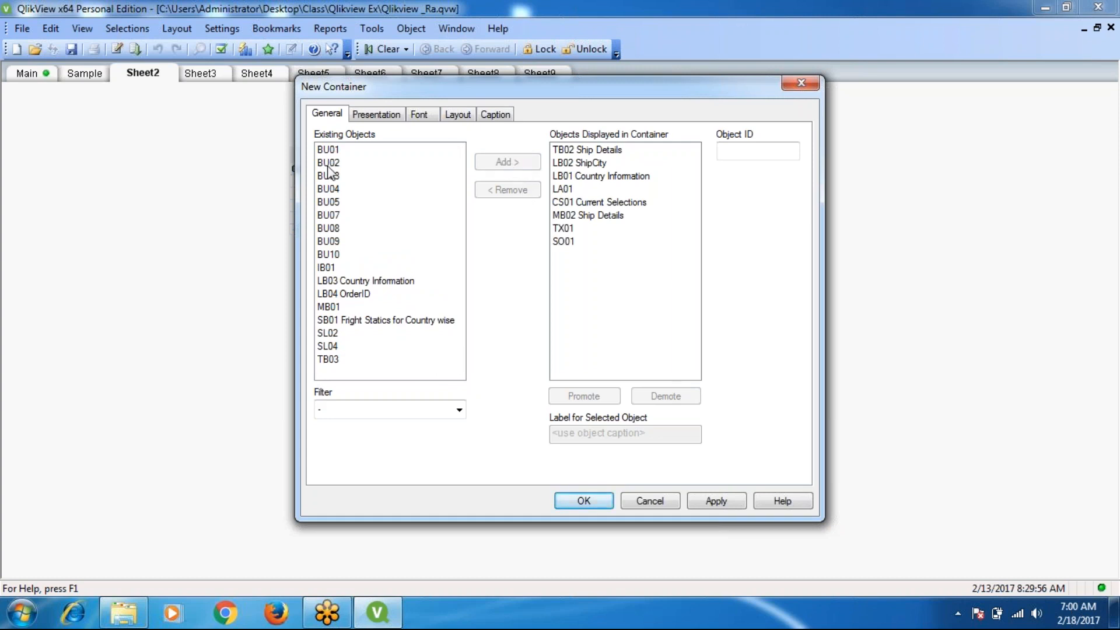
click(328, 168)
click(508, 164)
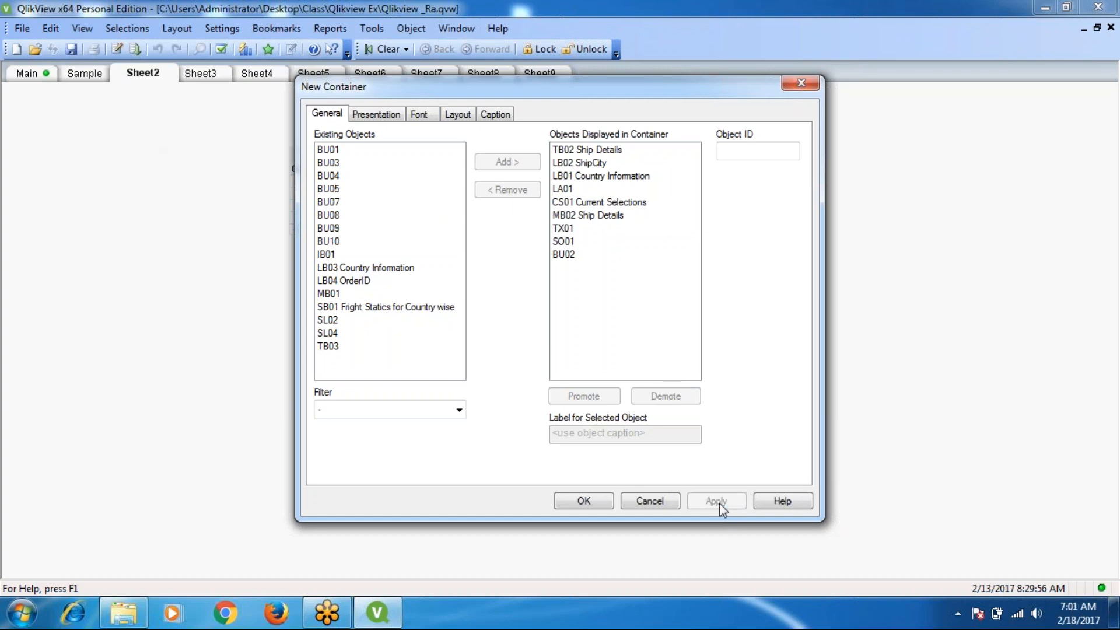
click(591, 502)
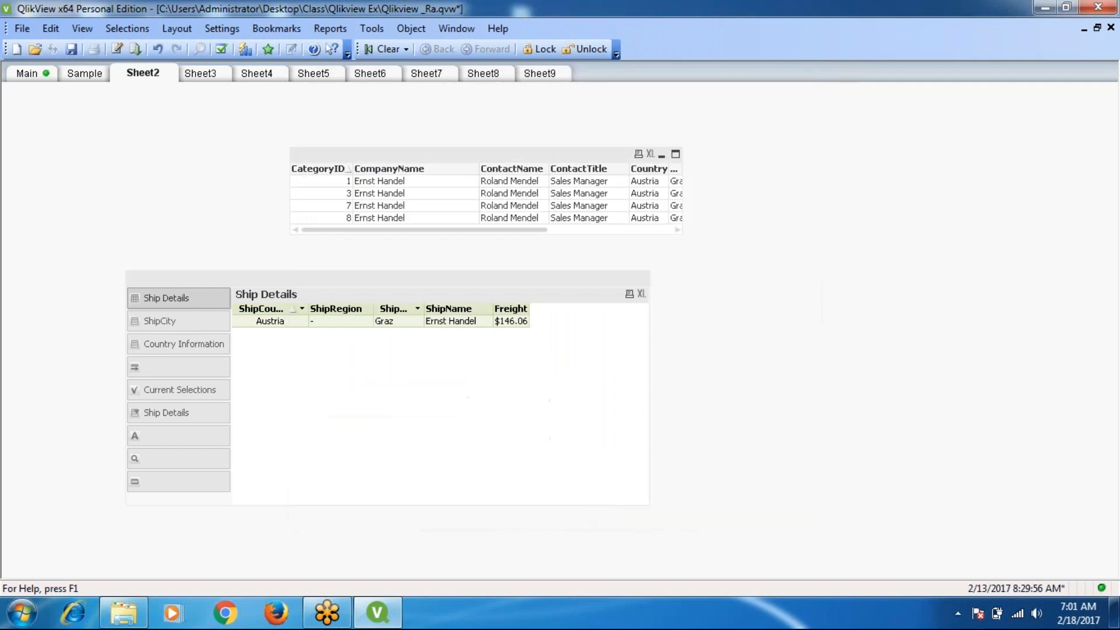
Rearrange Sheet2 so the container sits near the upper edge, beside the category and company table shifted to its left
drag(346, 283, 765, 117)
drag(503, 153, 152, 154)
drag(649, 117, 519, 100)
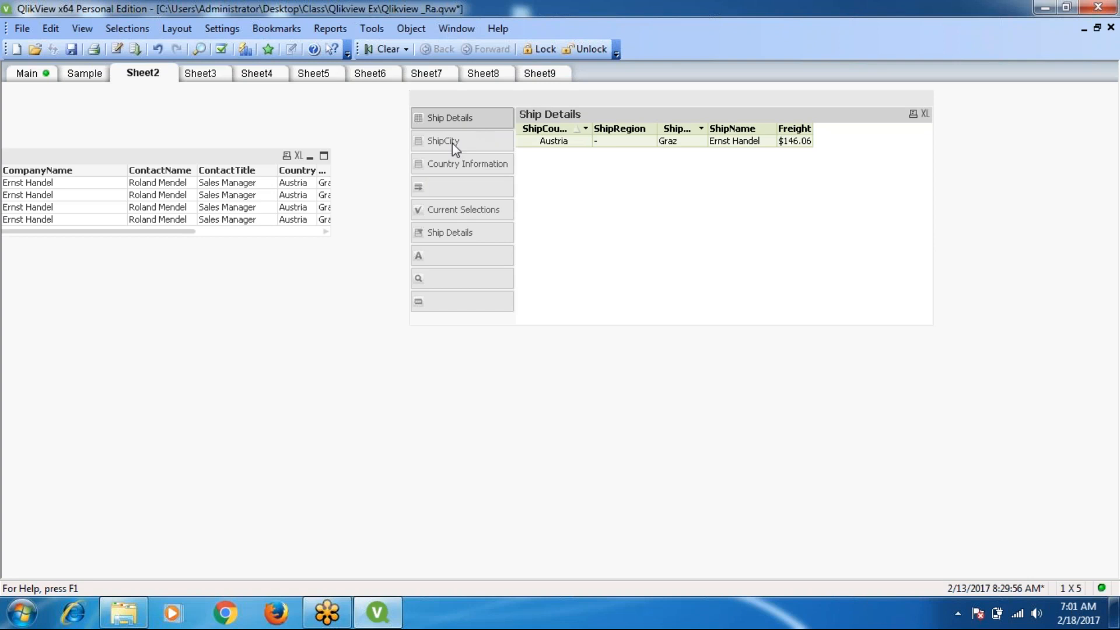
Show the Ship Details table and the ShipCity list in the container, and clear all selections in the document
click(463, 122)
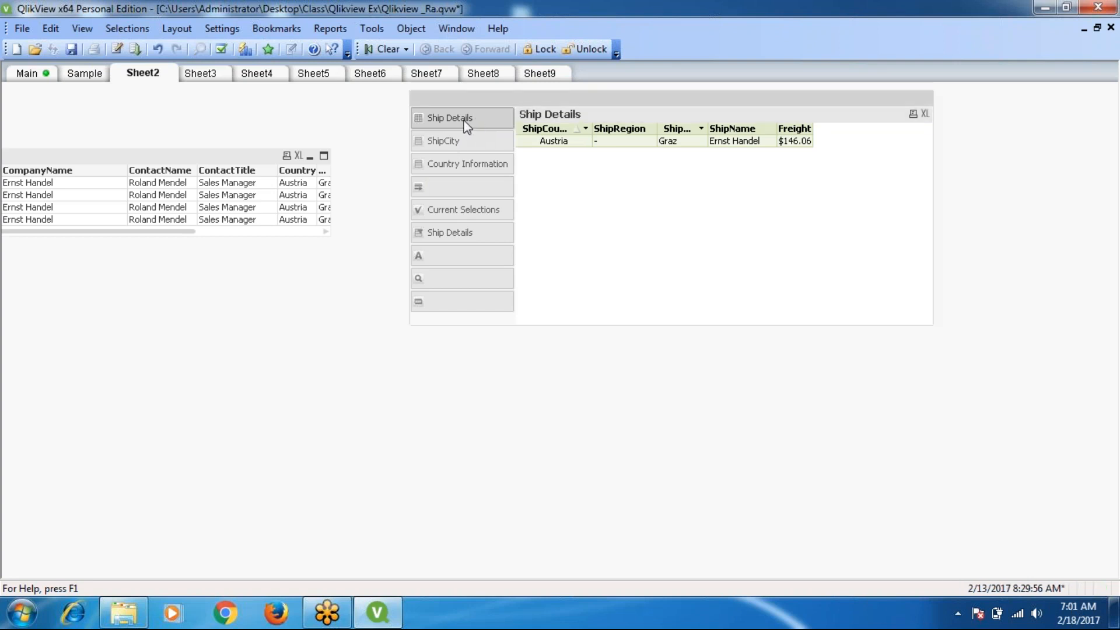
click(444, 146)
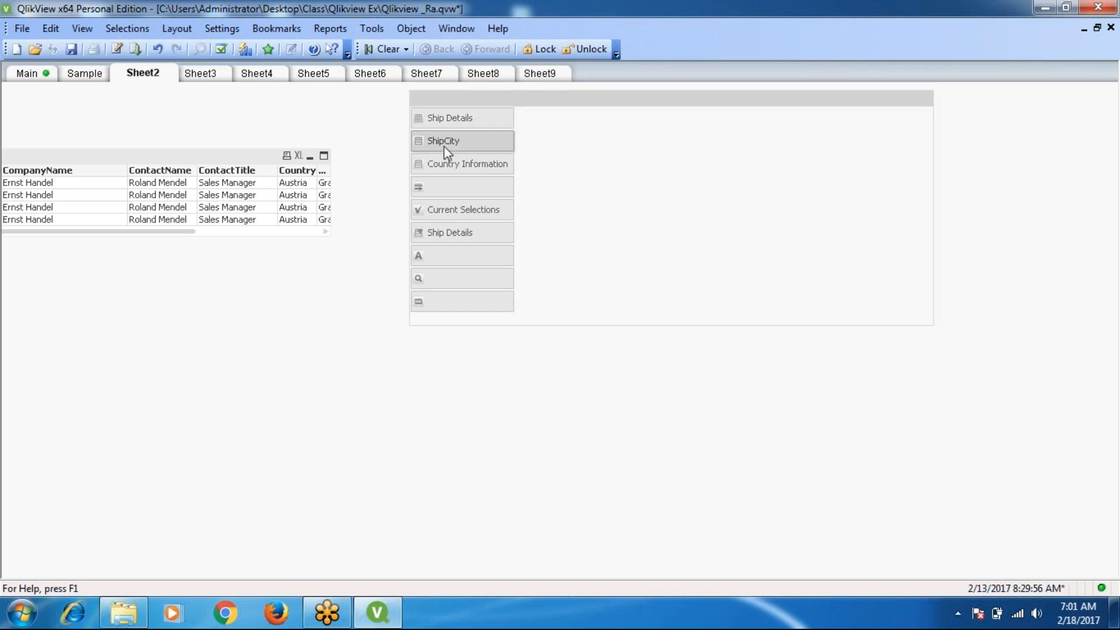
click(386, 48)
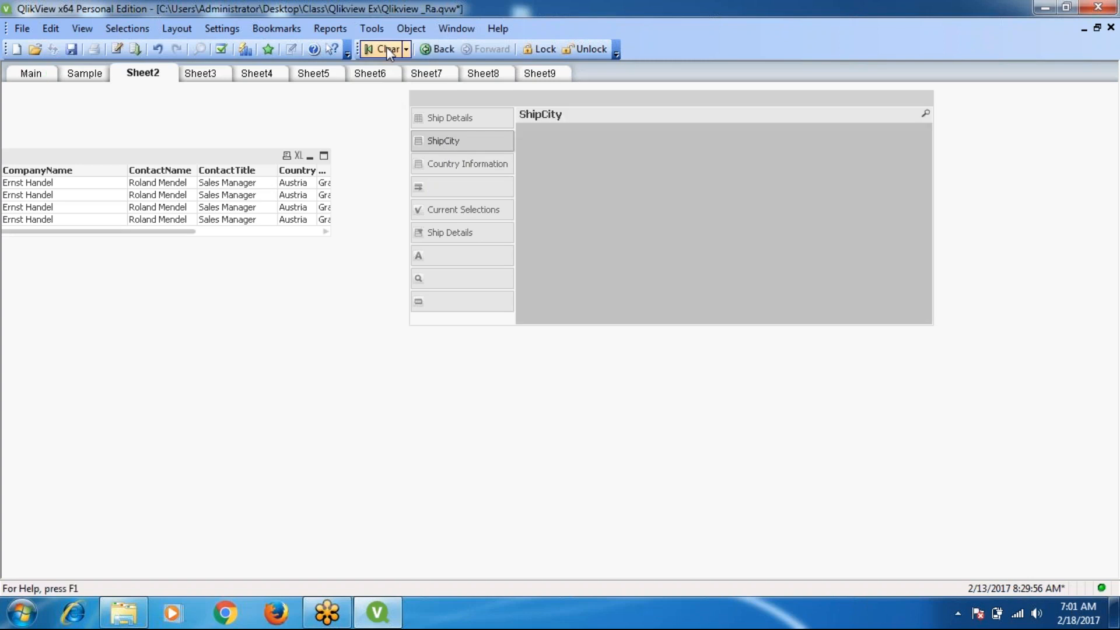
Go through all nine objects in the container, from the Ship Details table to the Max button, and examine how each is displayed
click(463, 116)
click(451, 141)
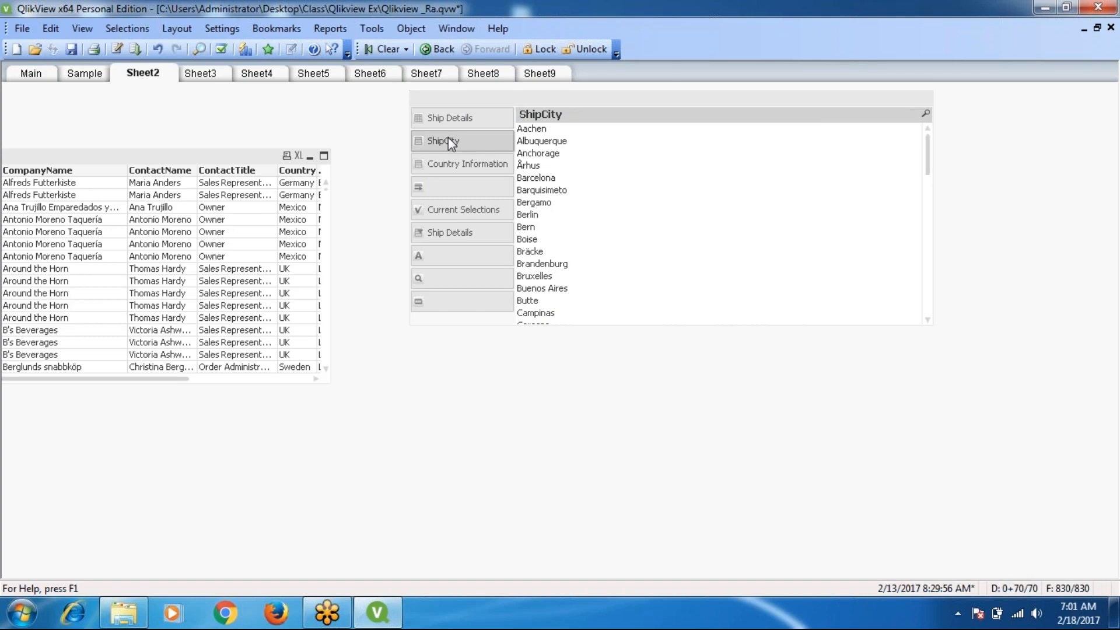
click(462, 164)
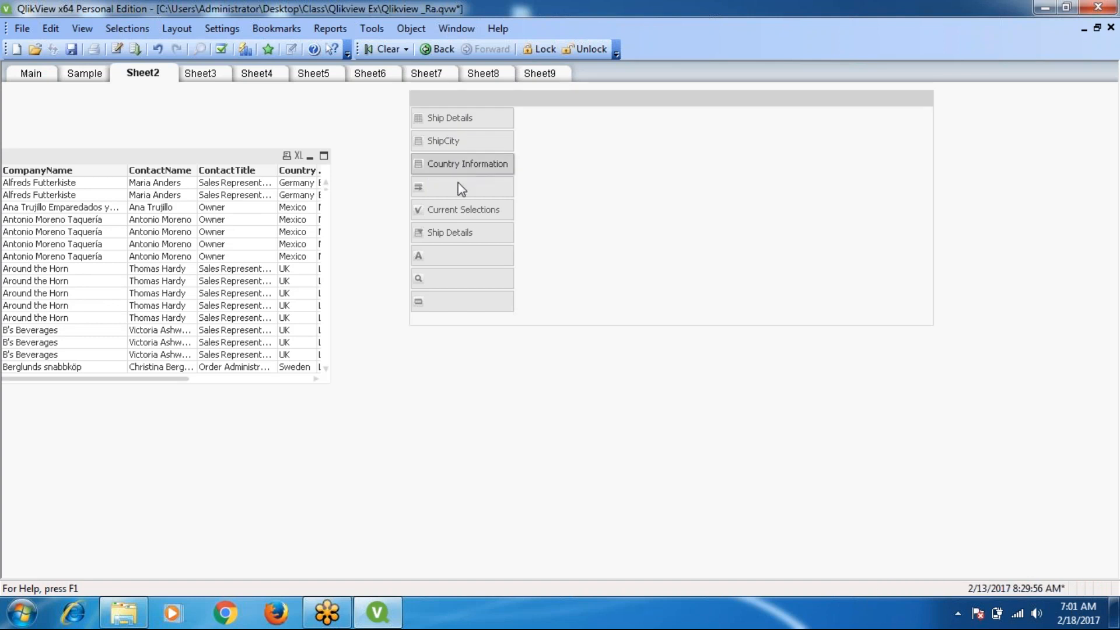
click(440, 188)
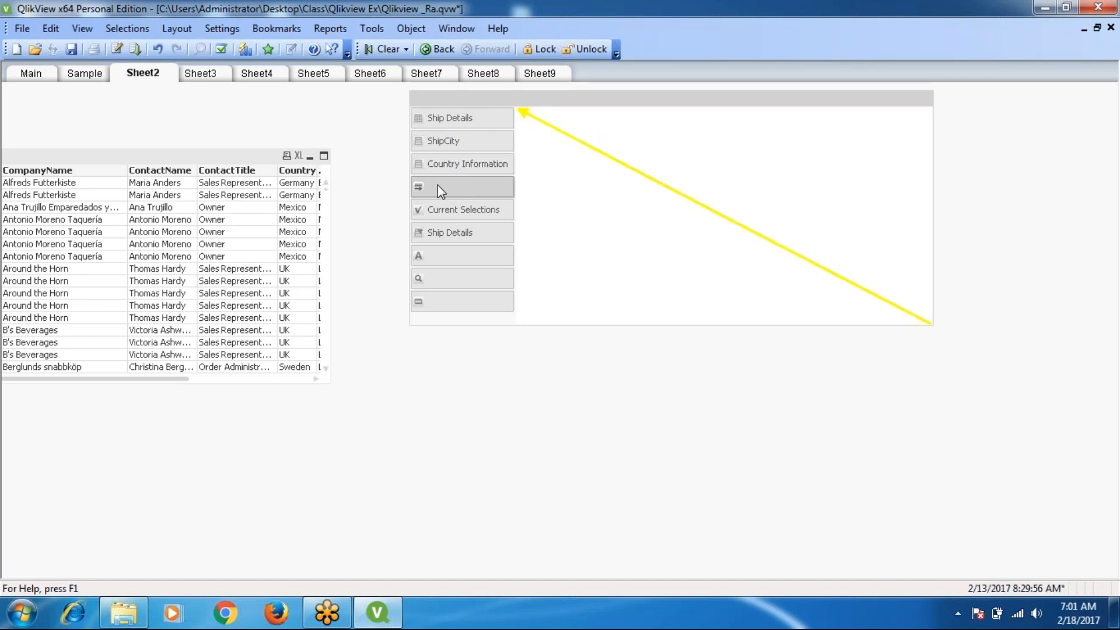
click(458, 213)
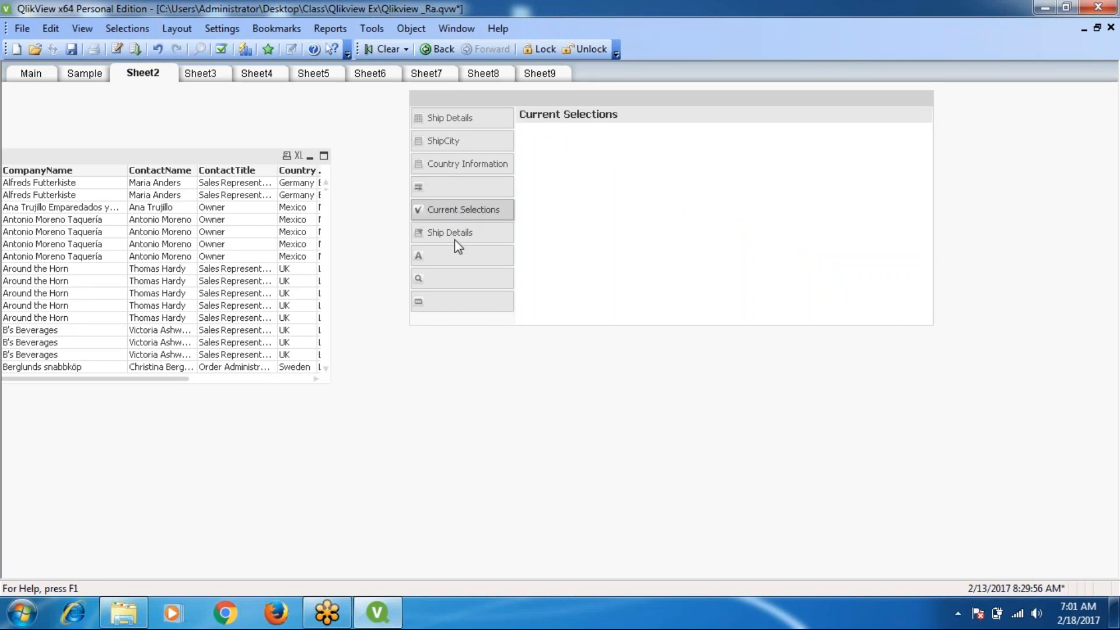
click(455, 238)
click(432, 258)
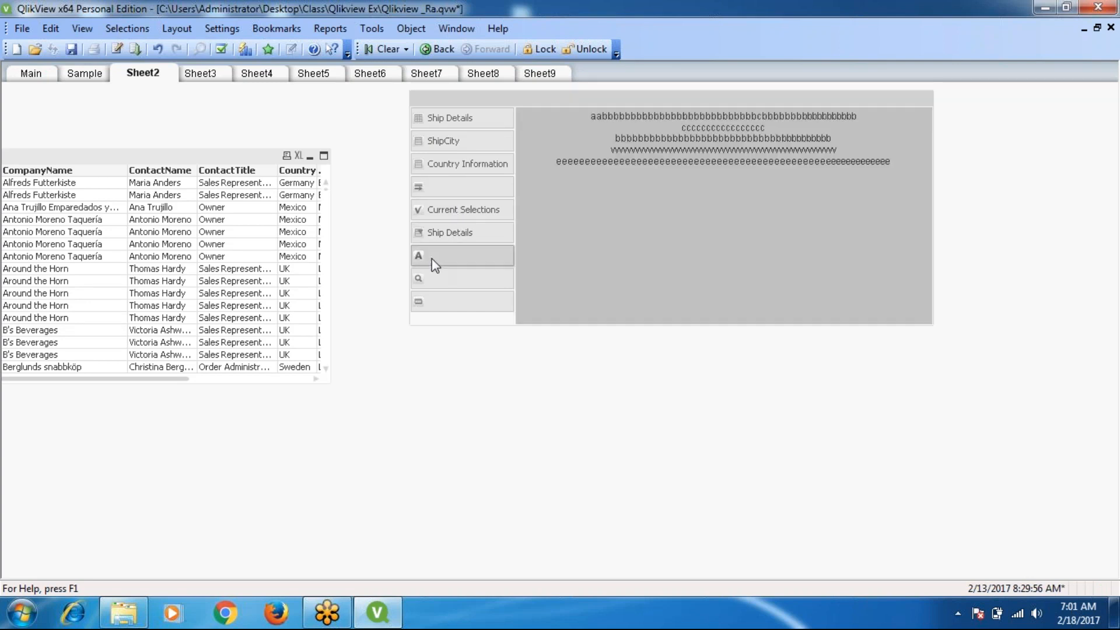
click(448, 280)
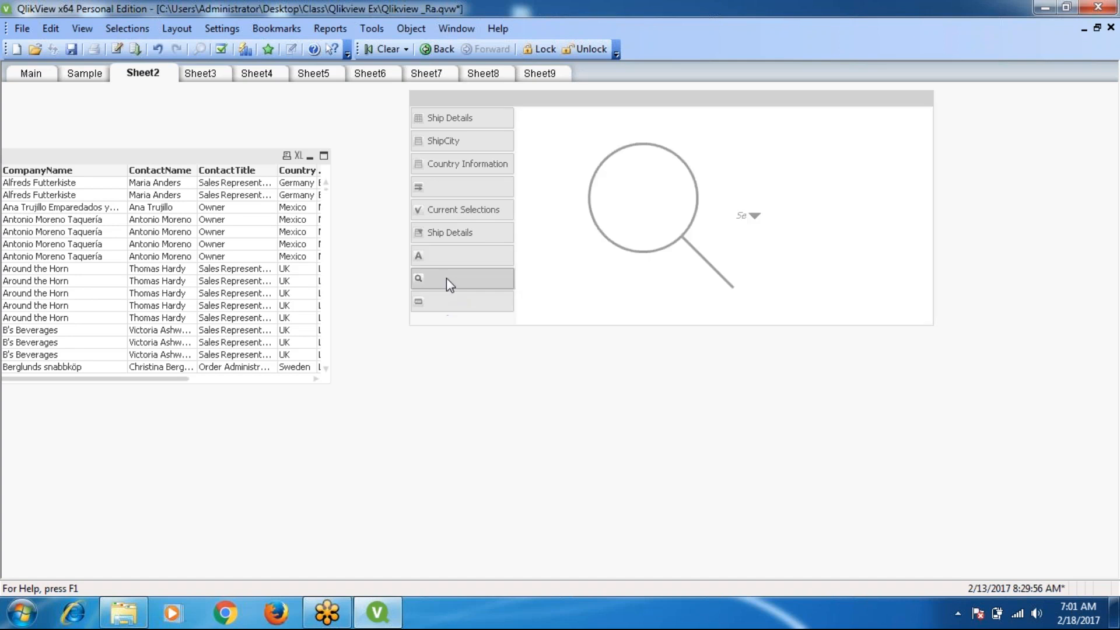
click(446, 305)
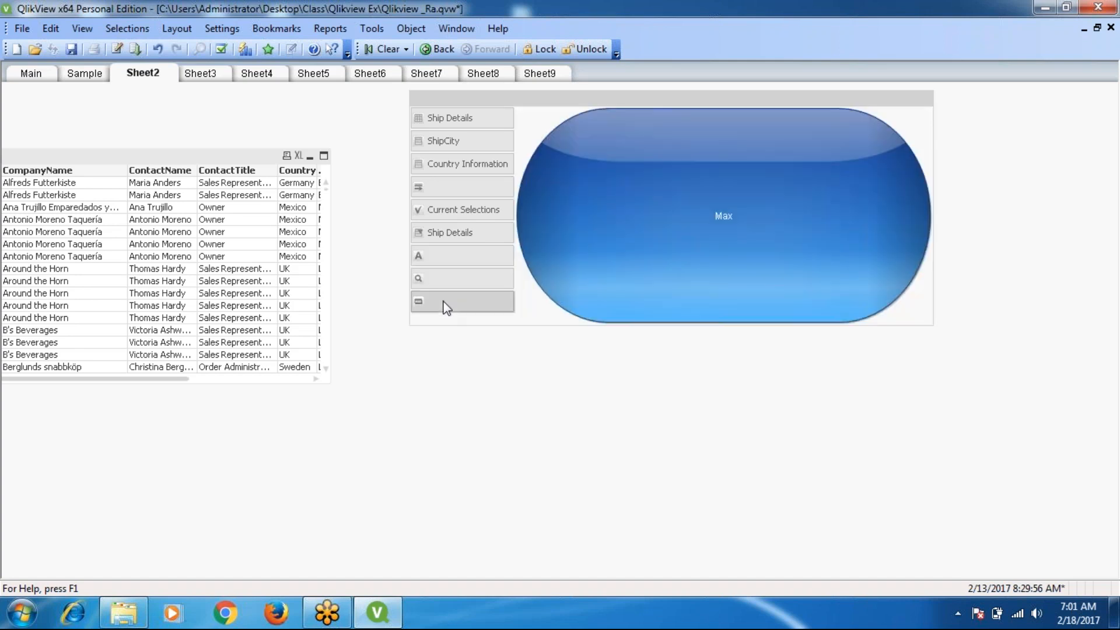
Review the container's Ship Details table, ShipCity, Country Information, Current Selections and Ship Details multi box again
click(455, 120)
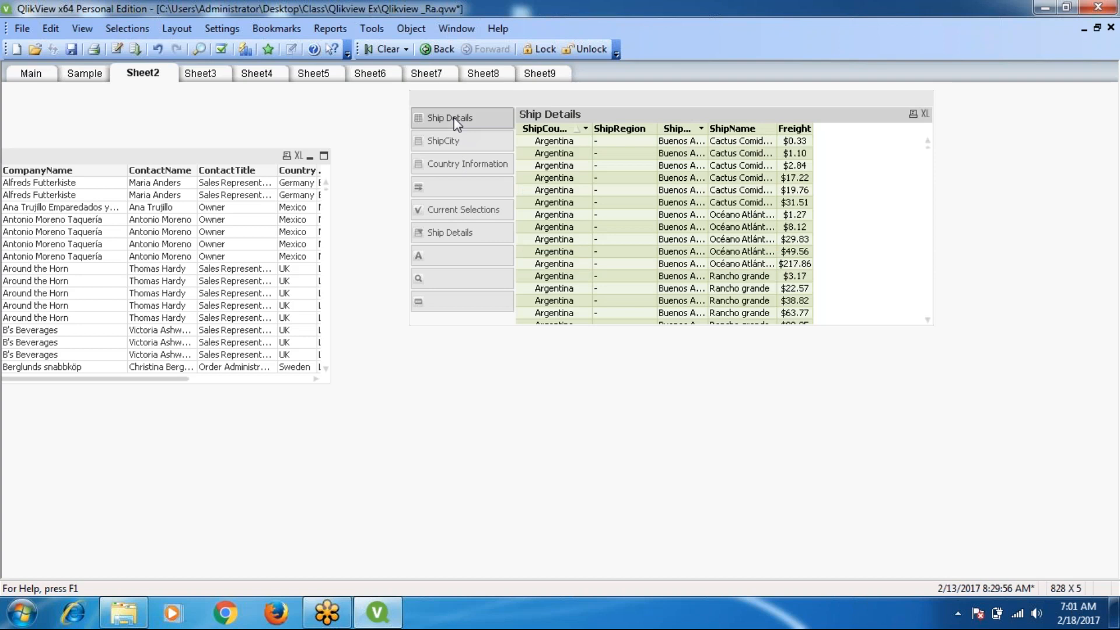
click(447, 149)
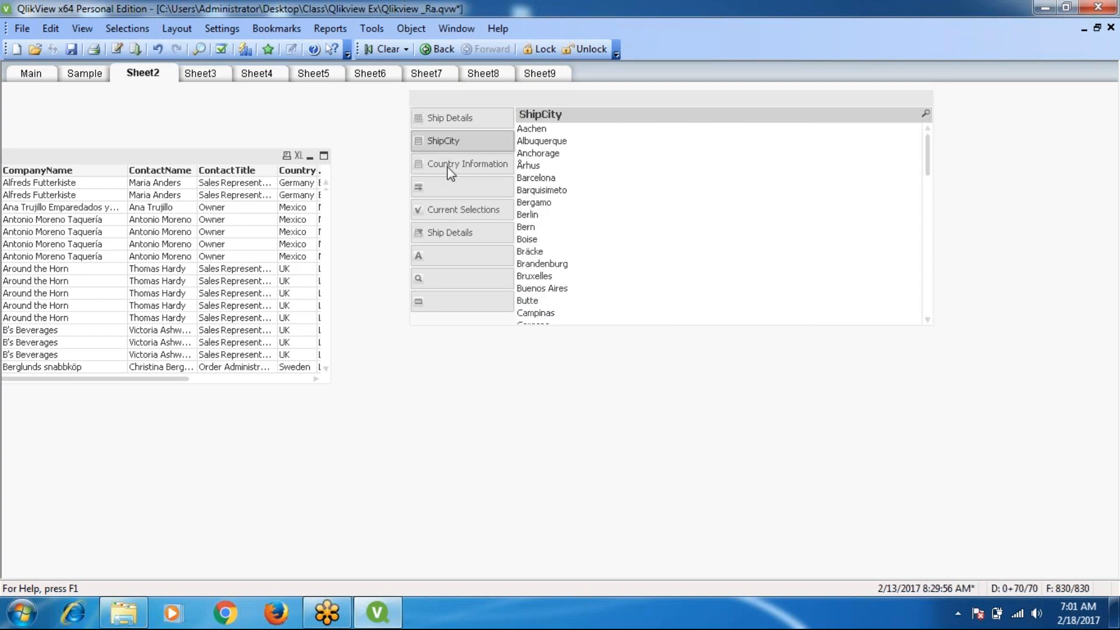
click(450, 169)
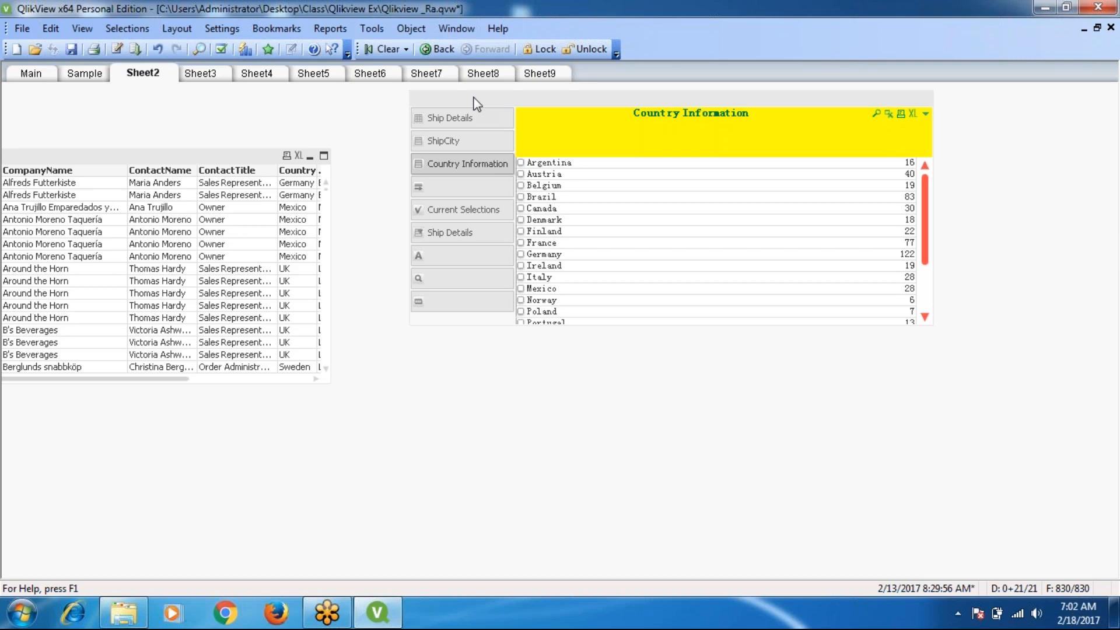
click(439, 148)
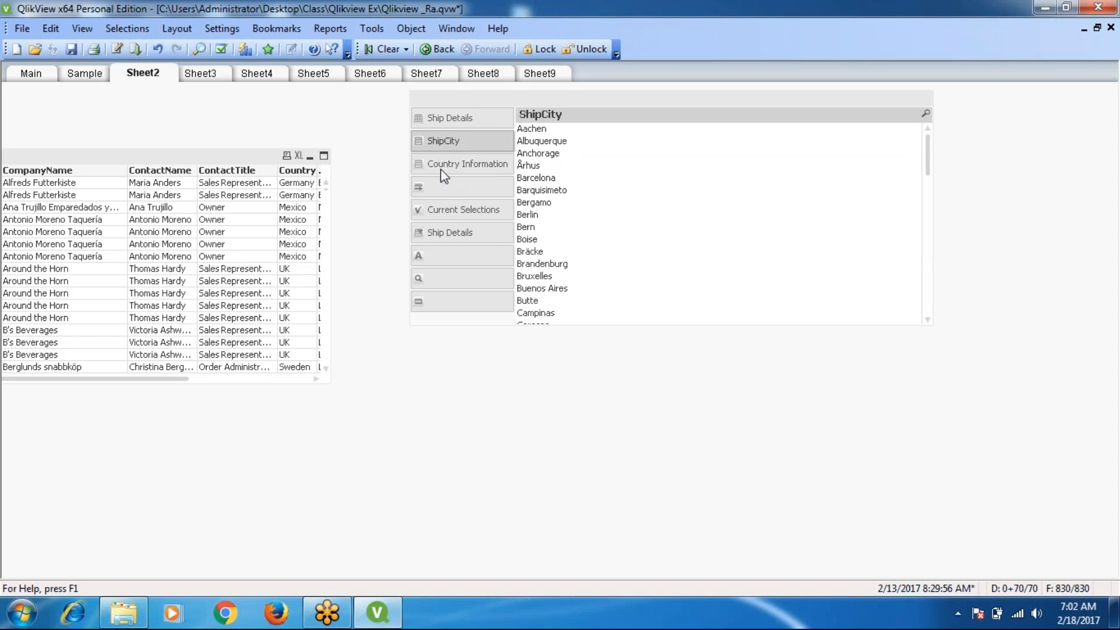
click(434, 213)
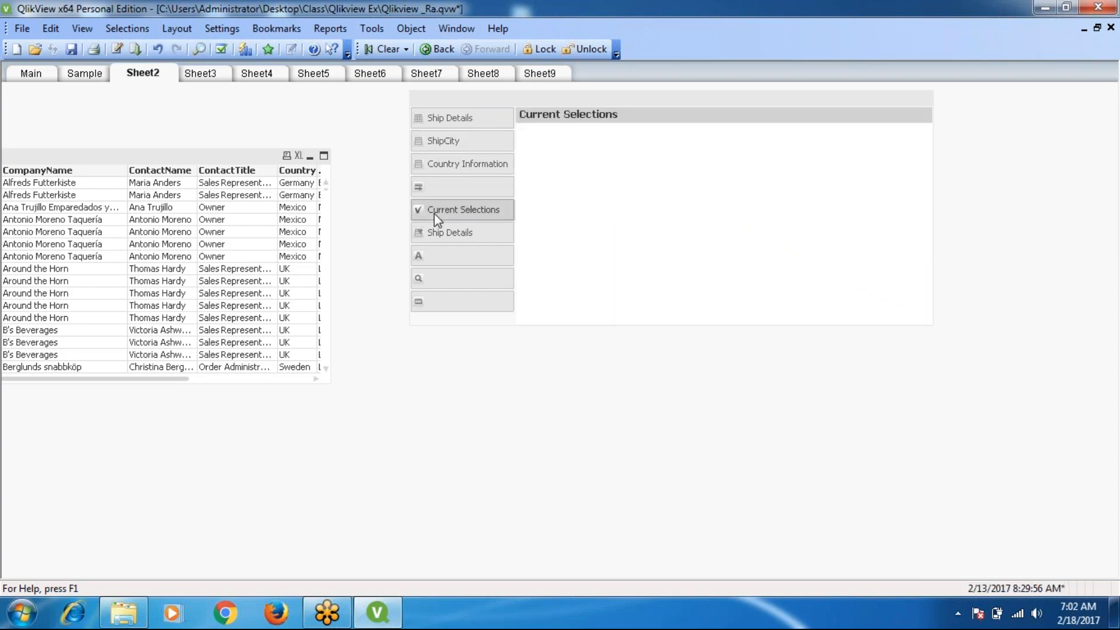
click(444, 237)
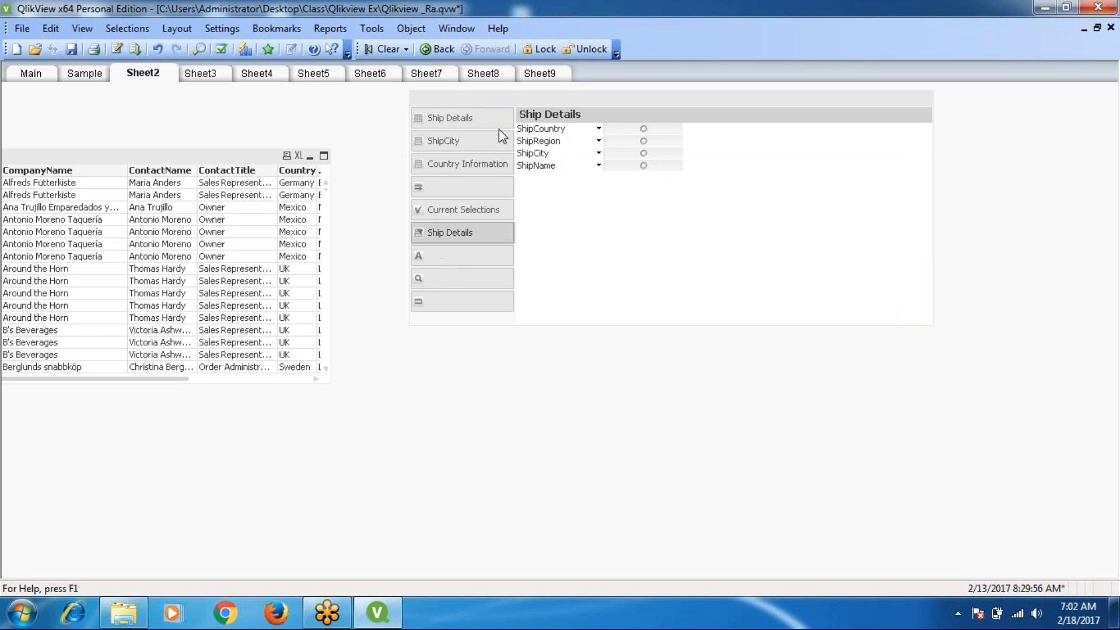
Look at the original objects on the Main and Sample sheets and return to Sheet2
click(26, 74)
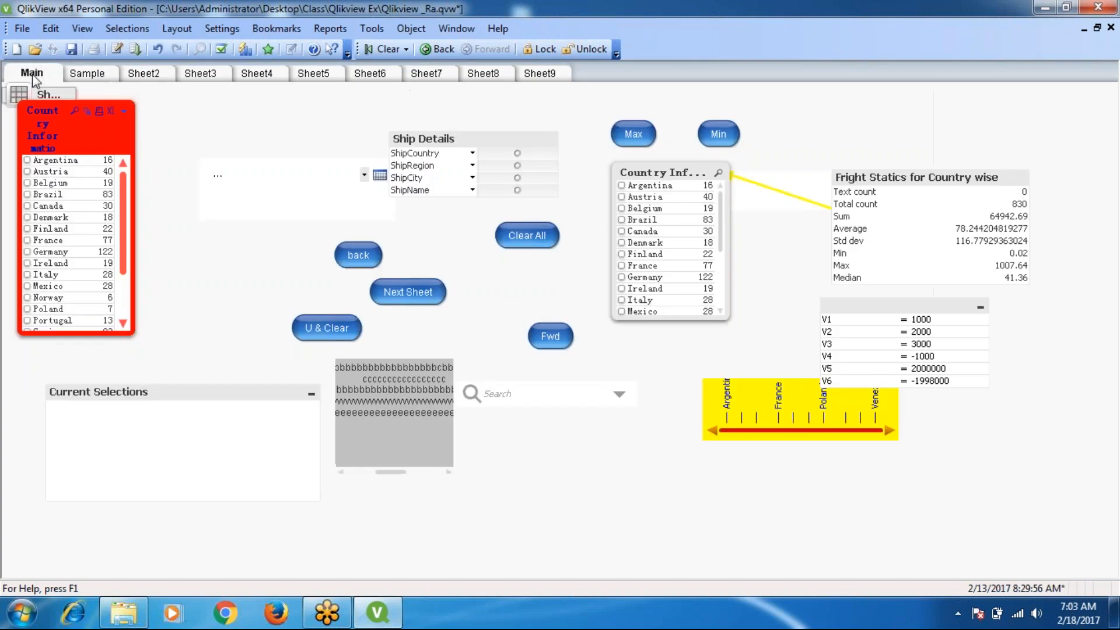
click(100, 76)
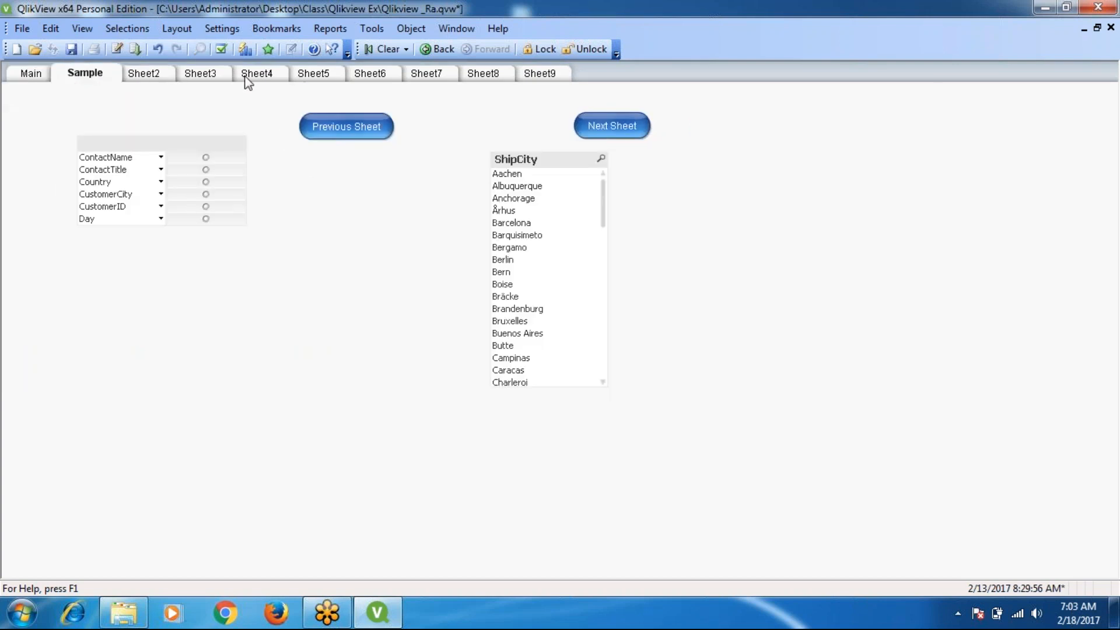
click(154, 78)
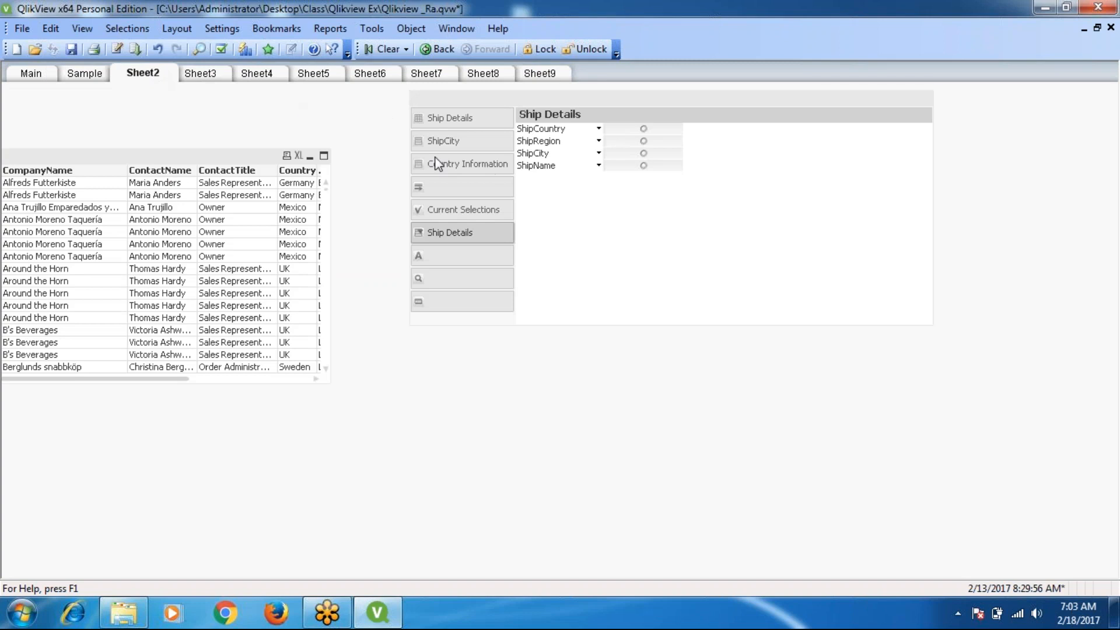
Examine the container's objects in order from the ShipCity list through the line, text and search objects to the Max button
click(446, 140)
click(454, 170)
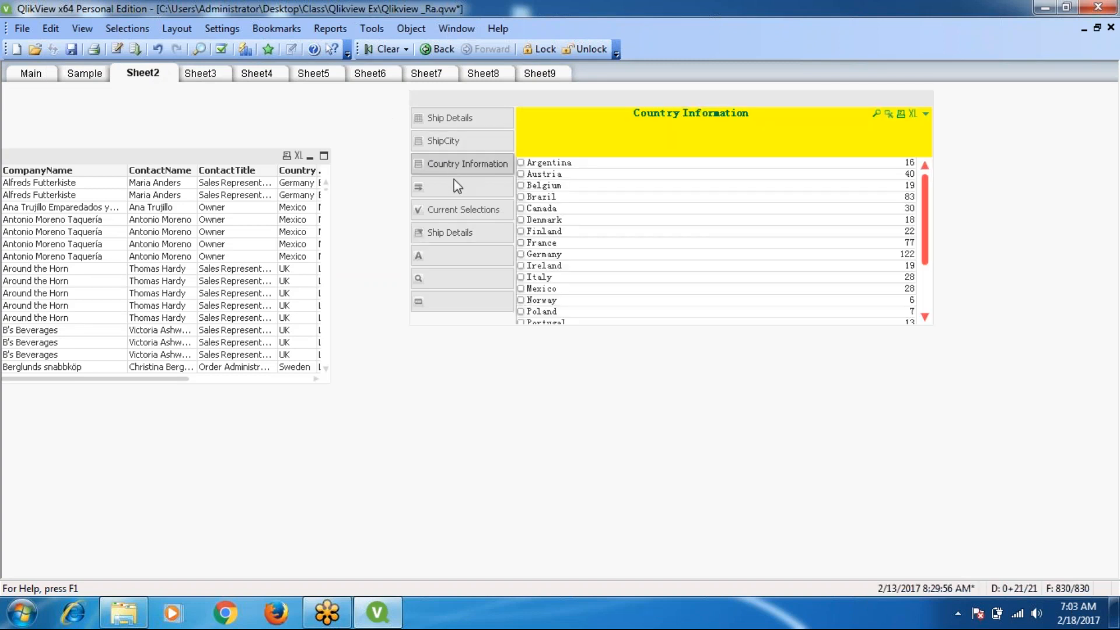
click(456, 188)
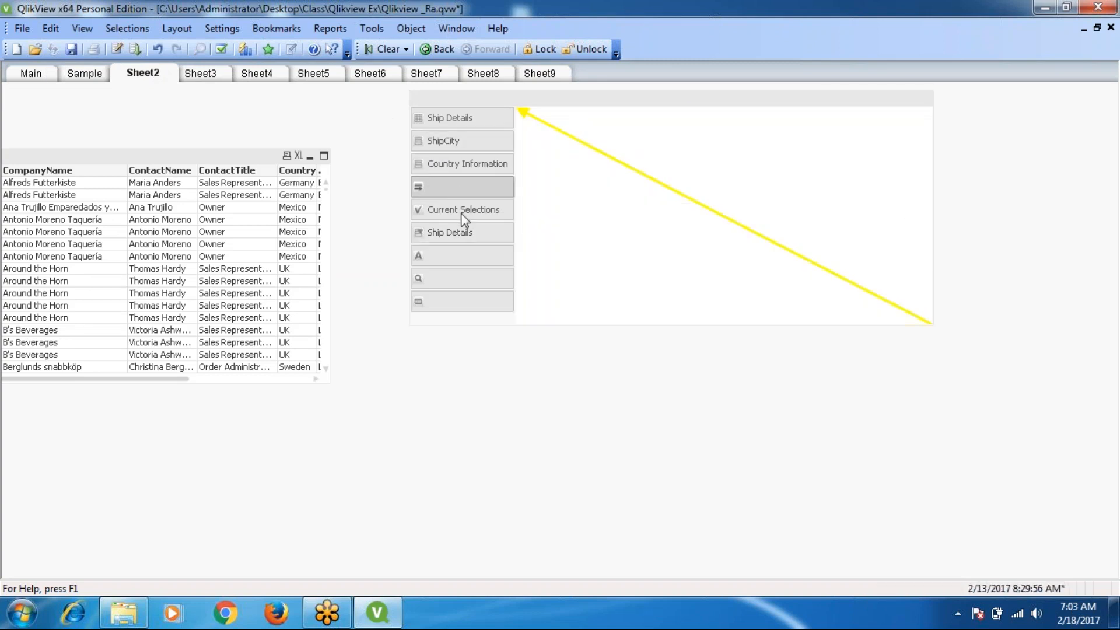
click(463, 215)
click(458, 232)
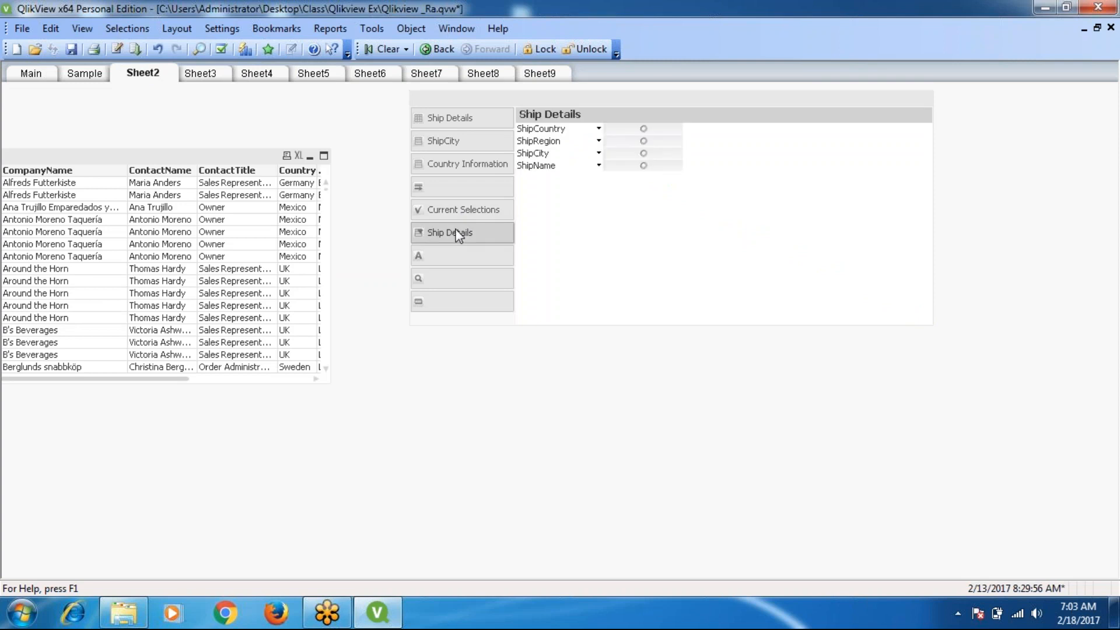
click(439, 255)
click(437, 278)
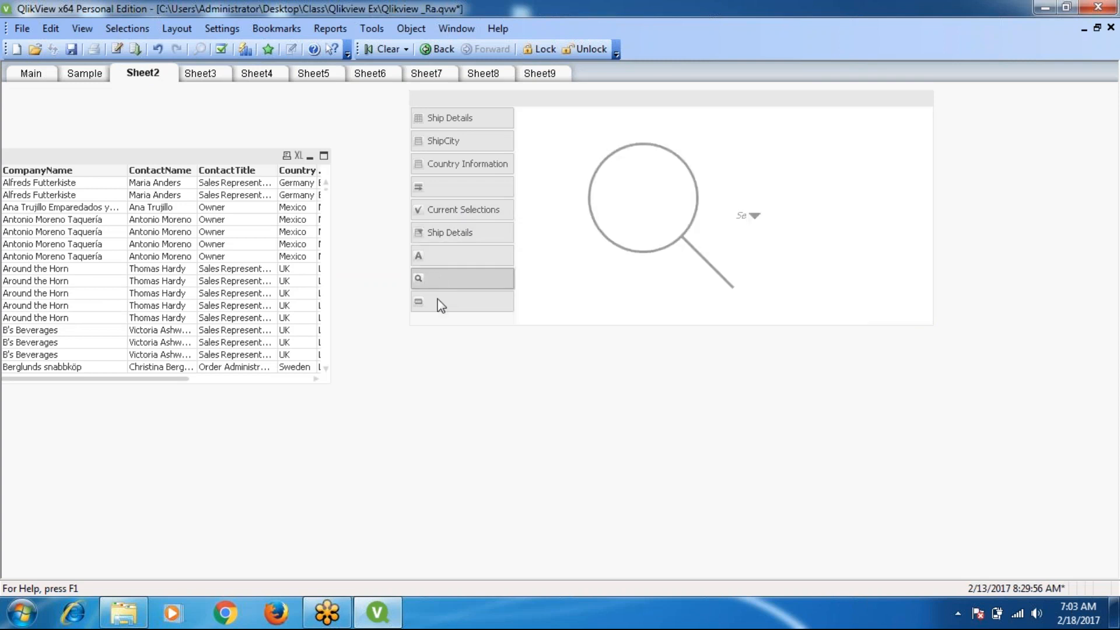
click(438, 300)
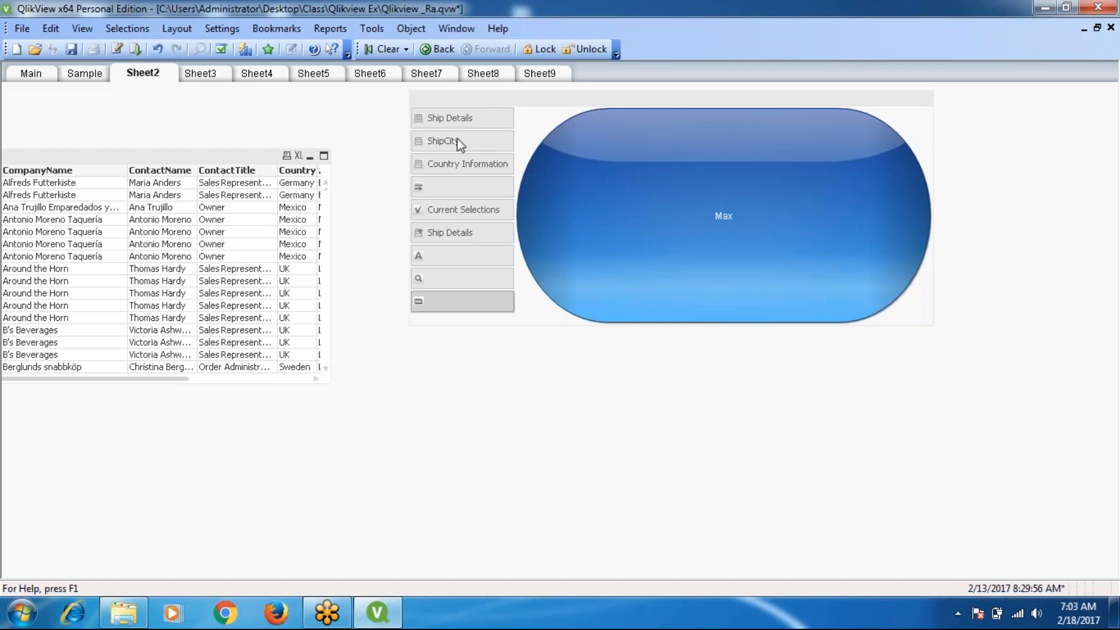
Switch the container between the Ship Details table and ShipCity, ending on Country Information, to compare their display
click(458, 116)
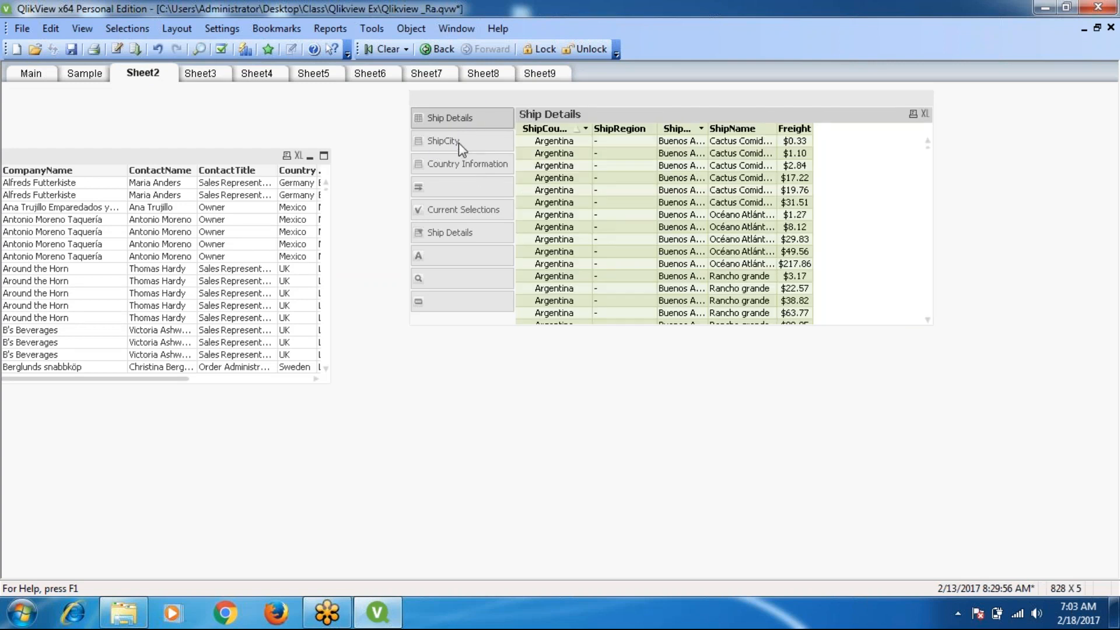
click(458, 142)
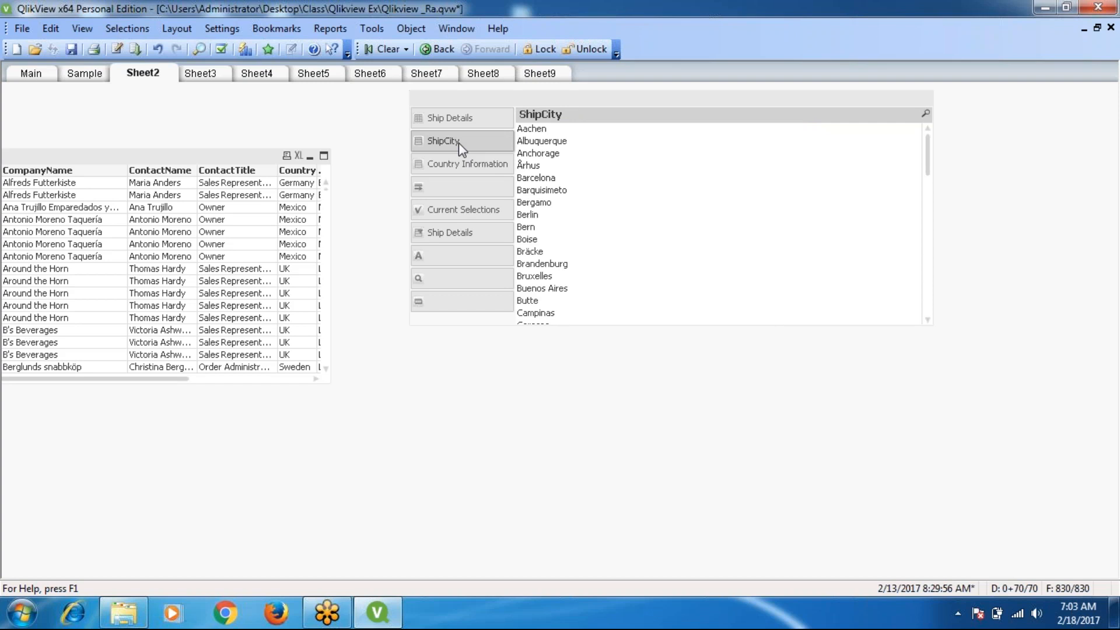
click(450, 117)
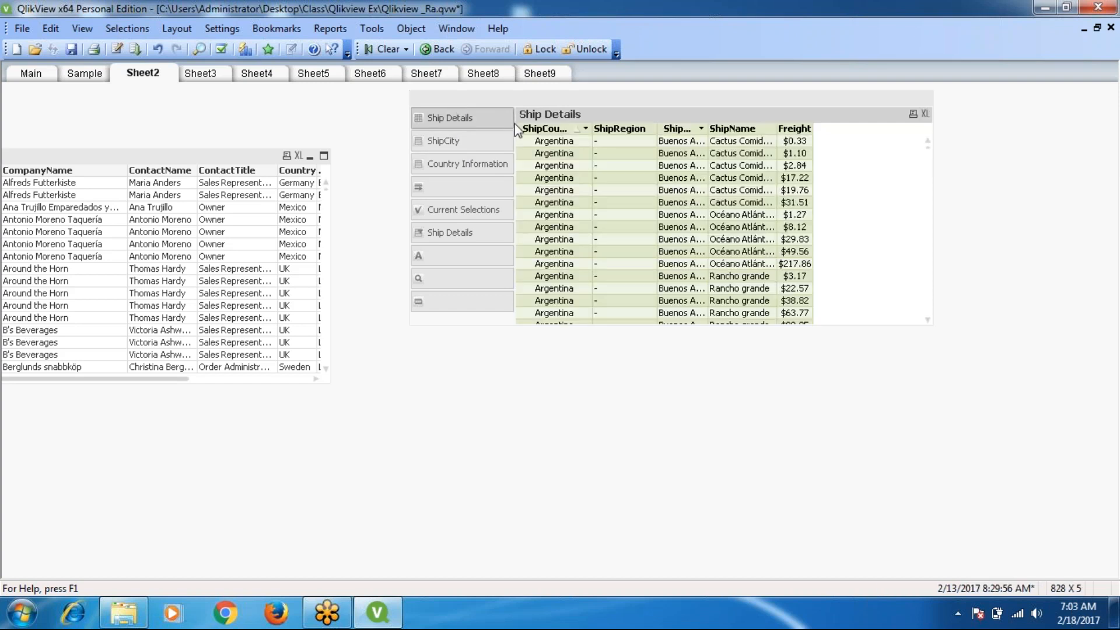
click(433, 139)
click(448, 172)
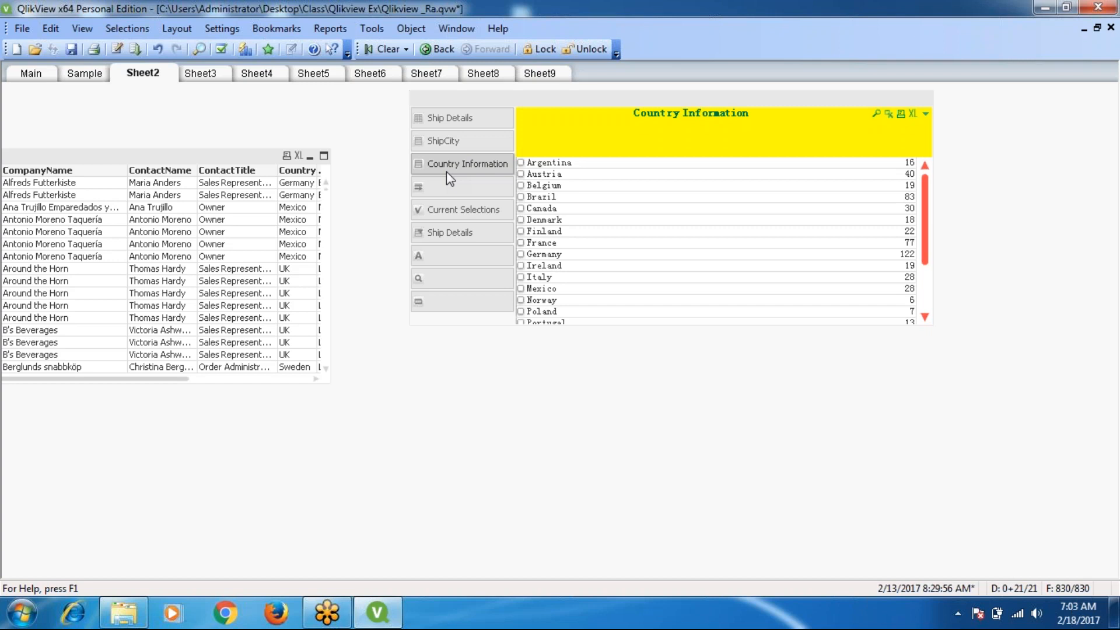
Change the container's type from single object to Grid in its presentation properties
right_click(455, 98)
click(496, 106)
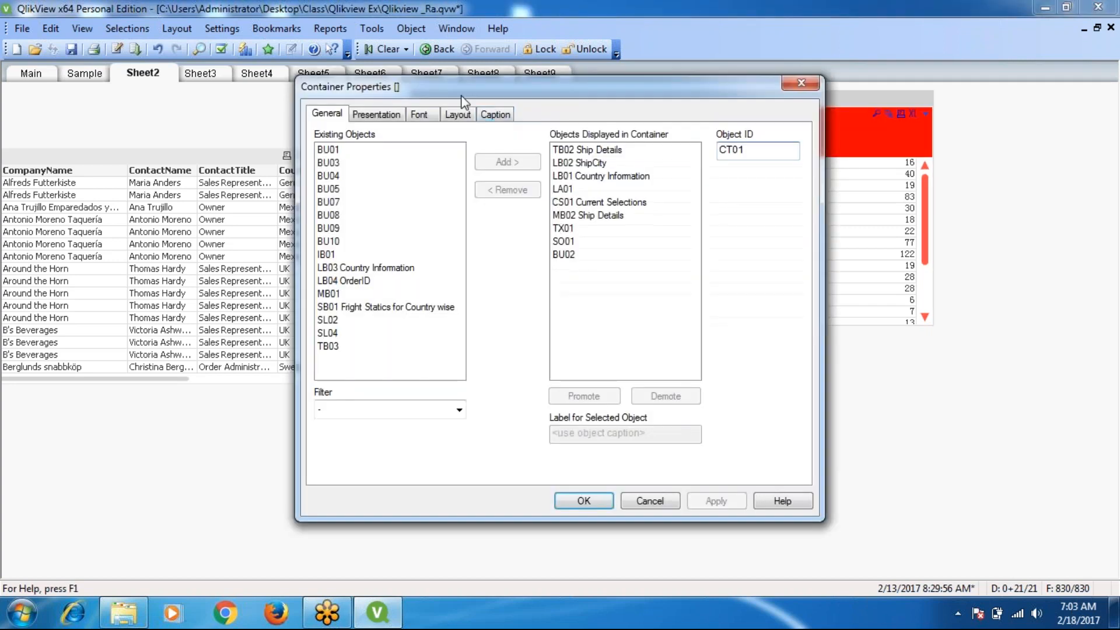
drag(508, 87, 282, 109)
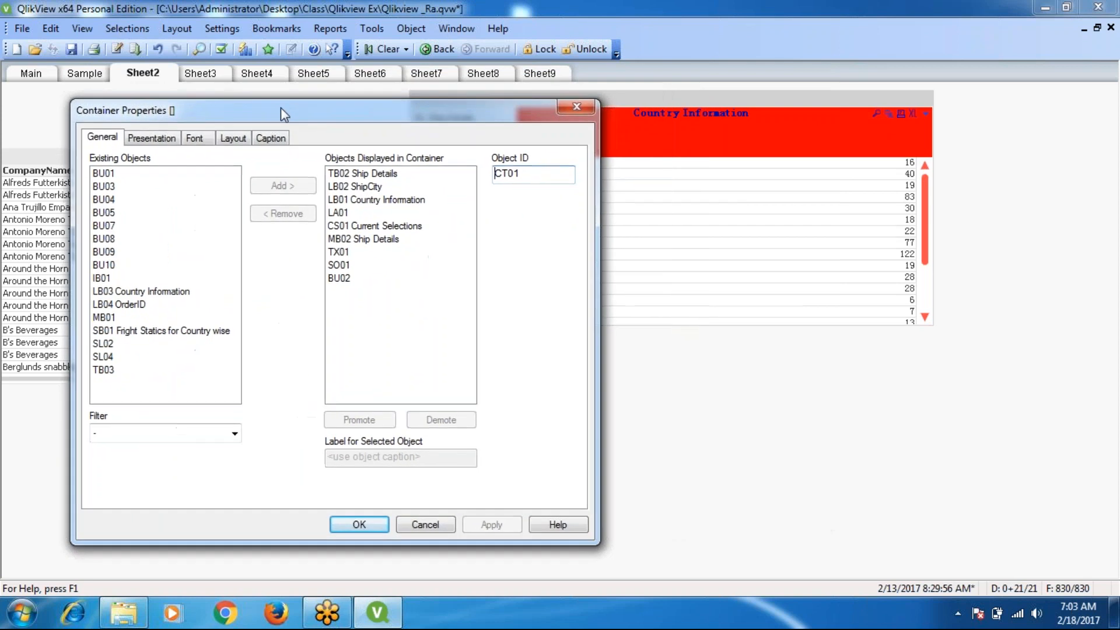
click(145, 140)
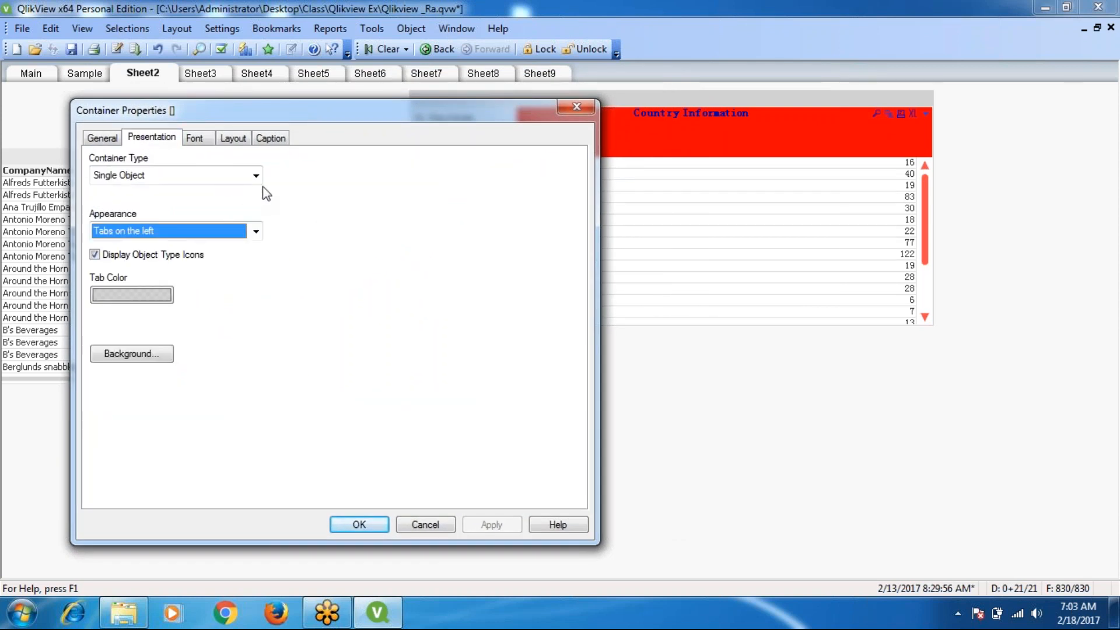
click(256, 175)
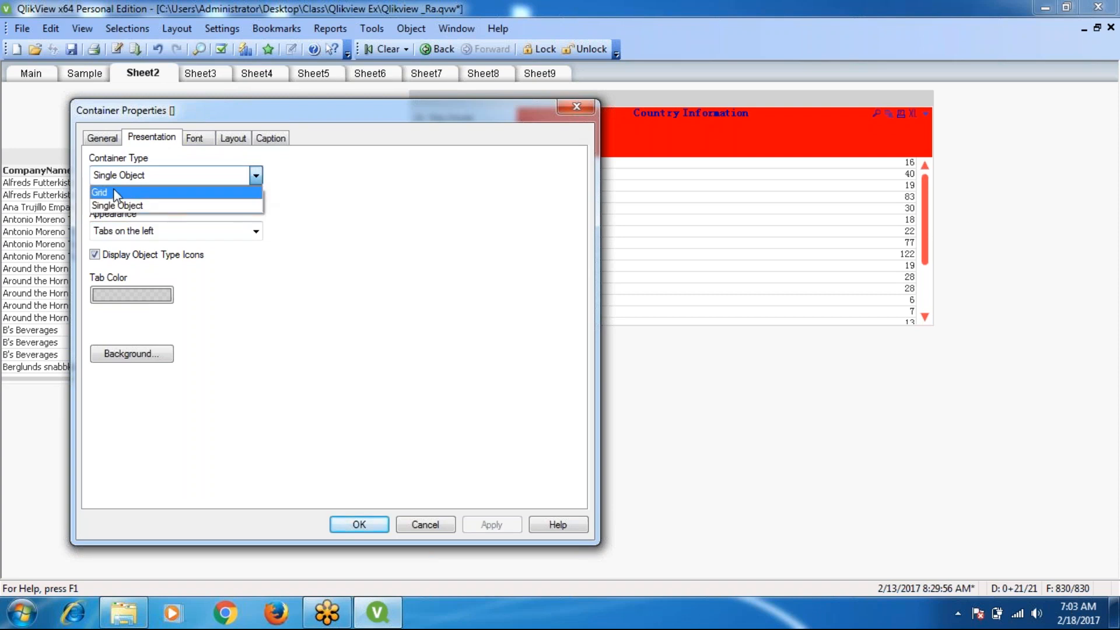
click(115, 193)
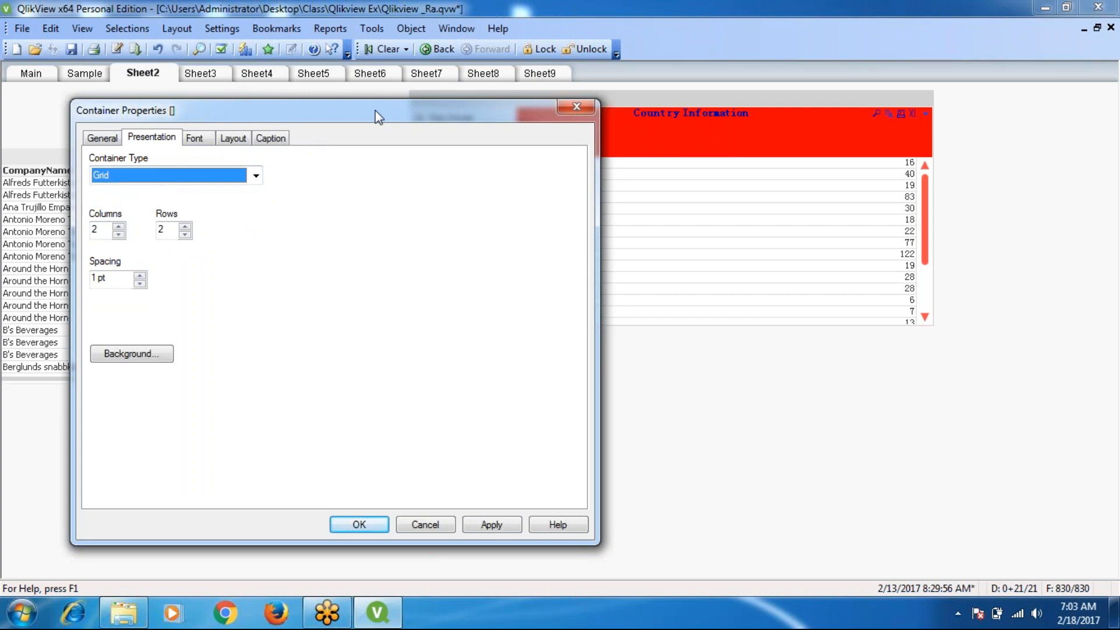
drag(376, 110, 514, 148)
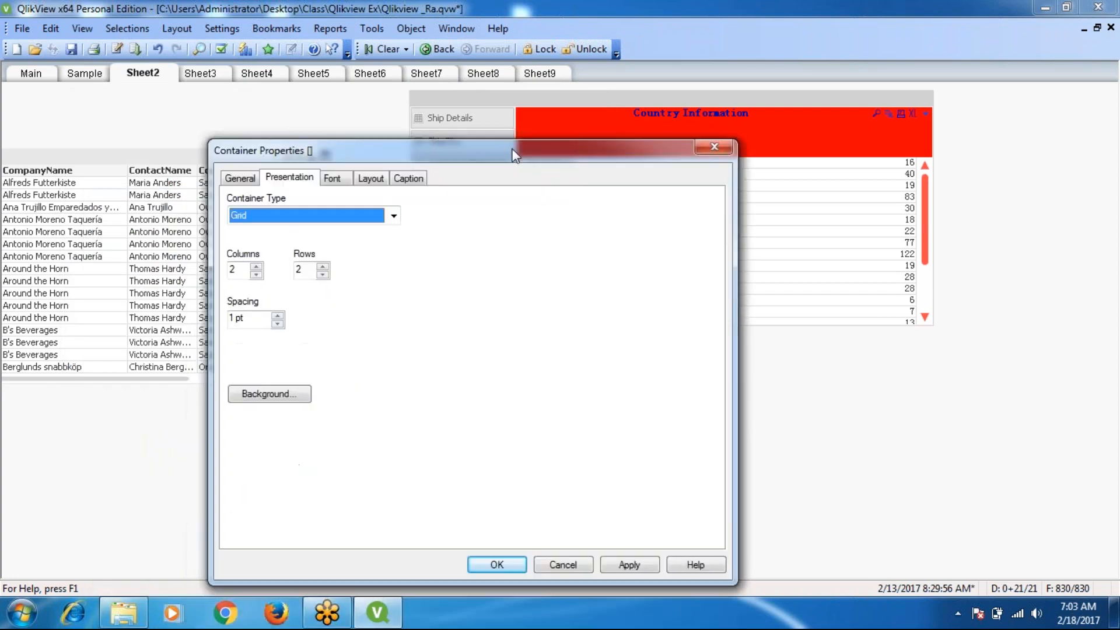
Set the container grid to 3 columns and 5 rows and apply the layout
click(323, 267)
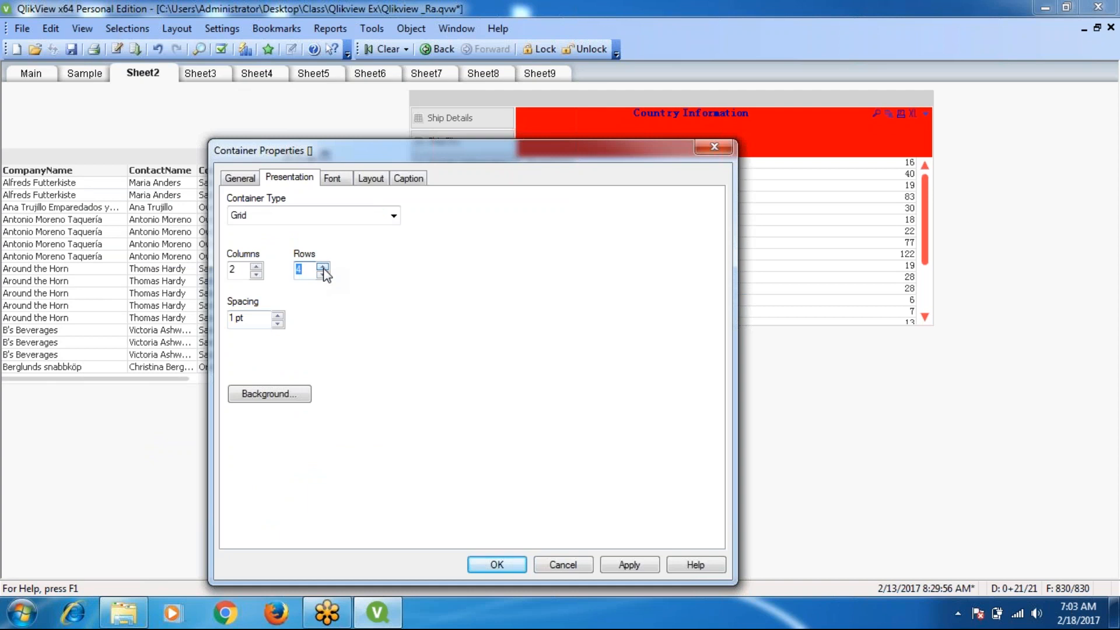
click(323, 267)
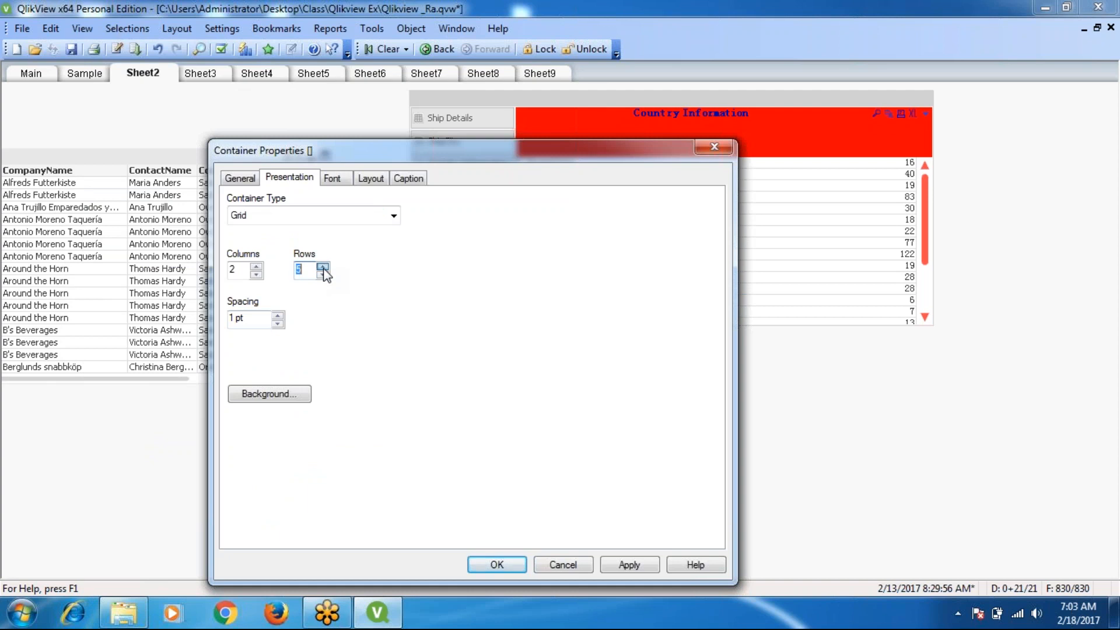
click(256, 266)
click(635, 567)
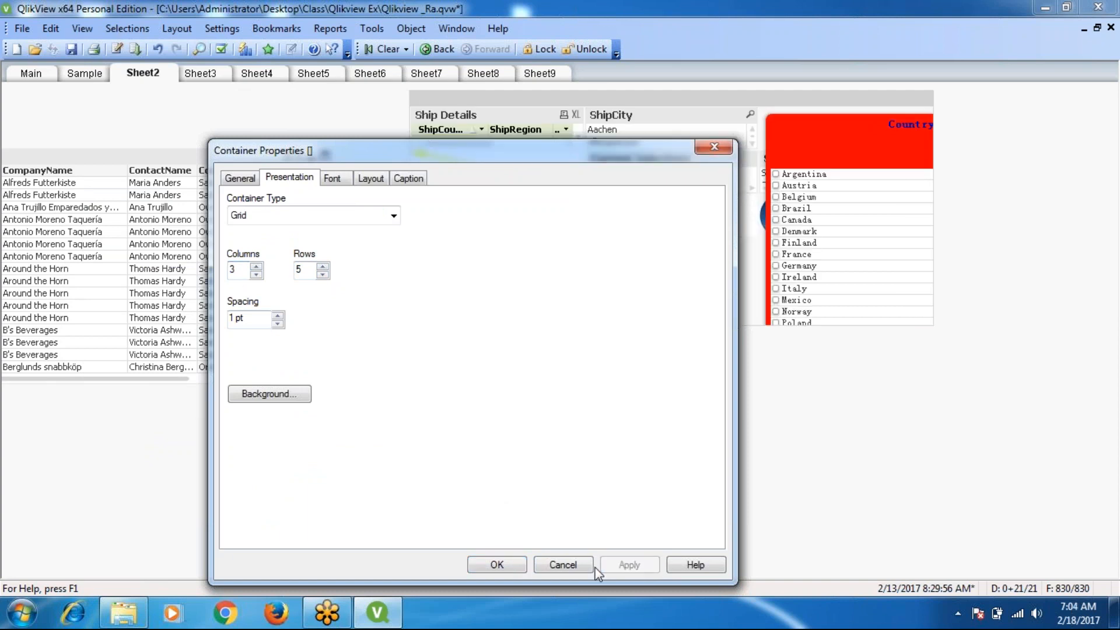
click(497, 565)
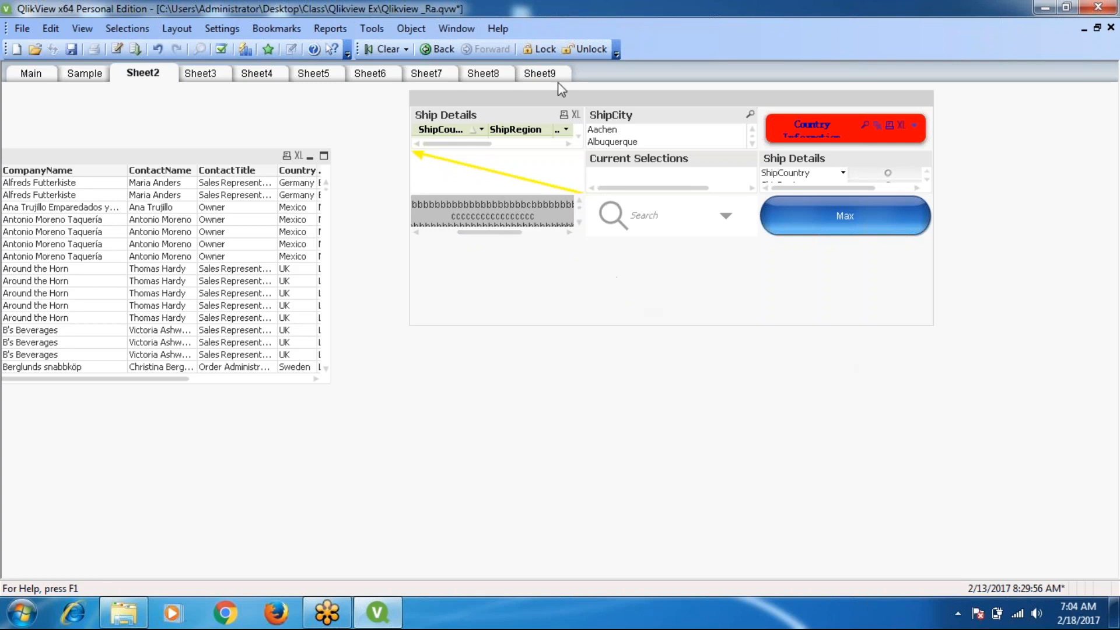
Set the container grid's number of rows to 3
right_click(562, 101)
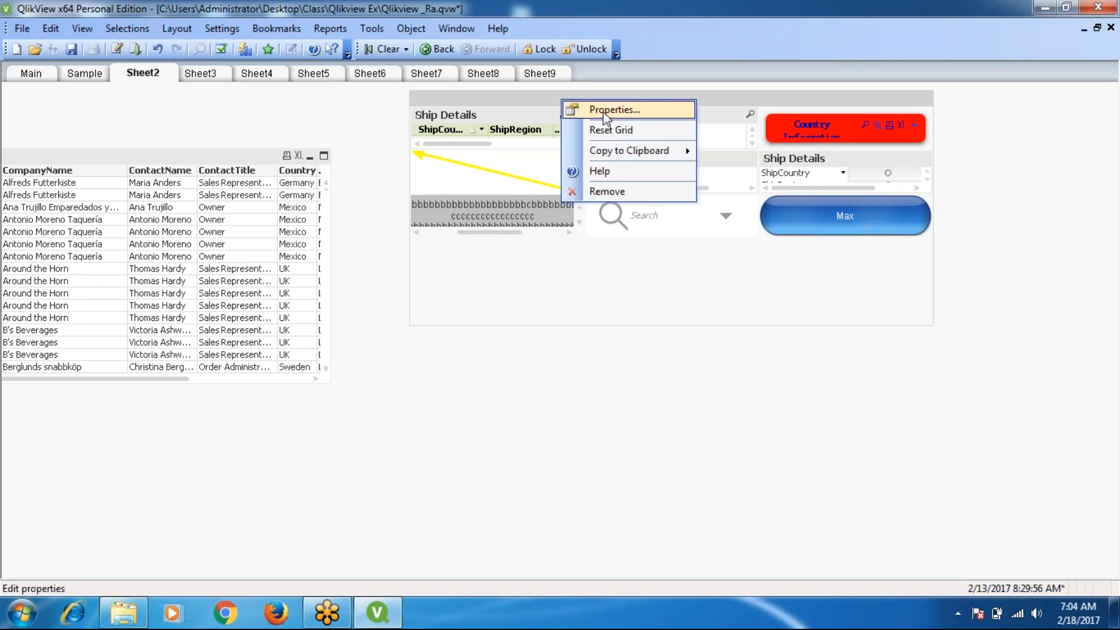
click(604, 110)
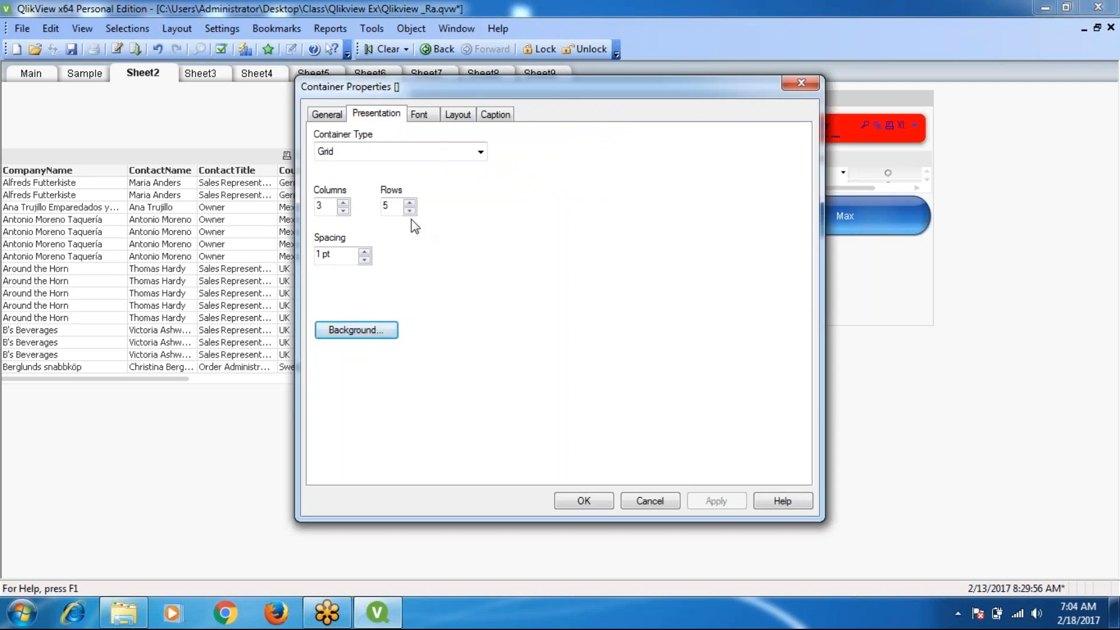
click(410, 210)
click(410, 211)
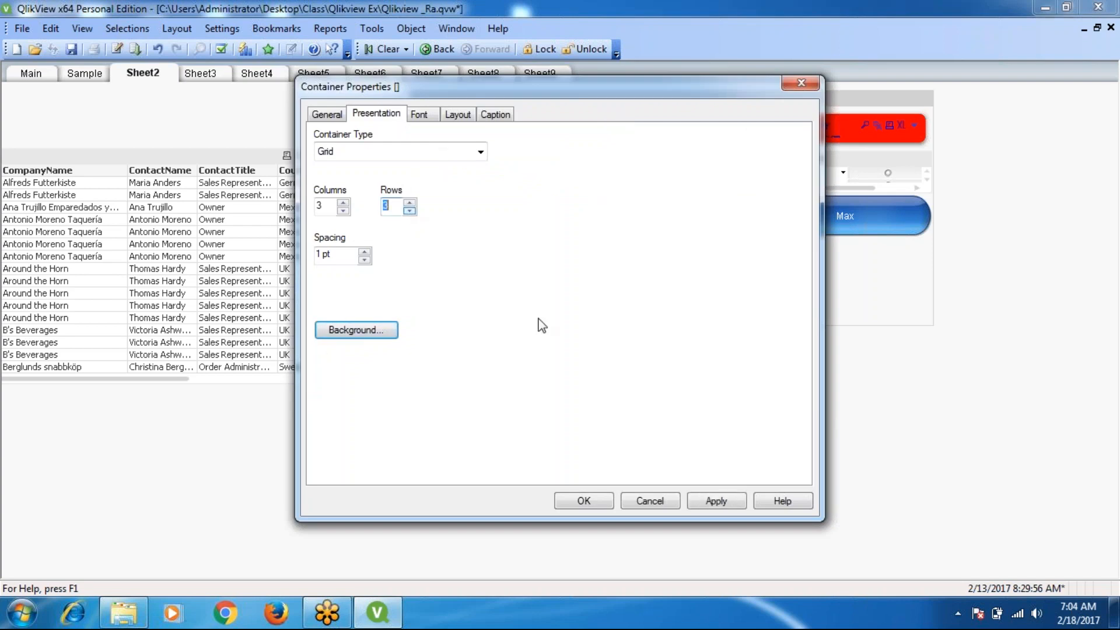
click(576, 502)
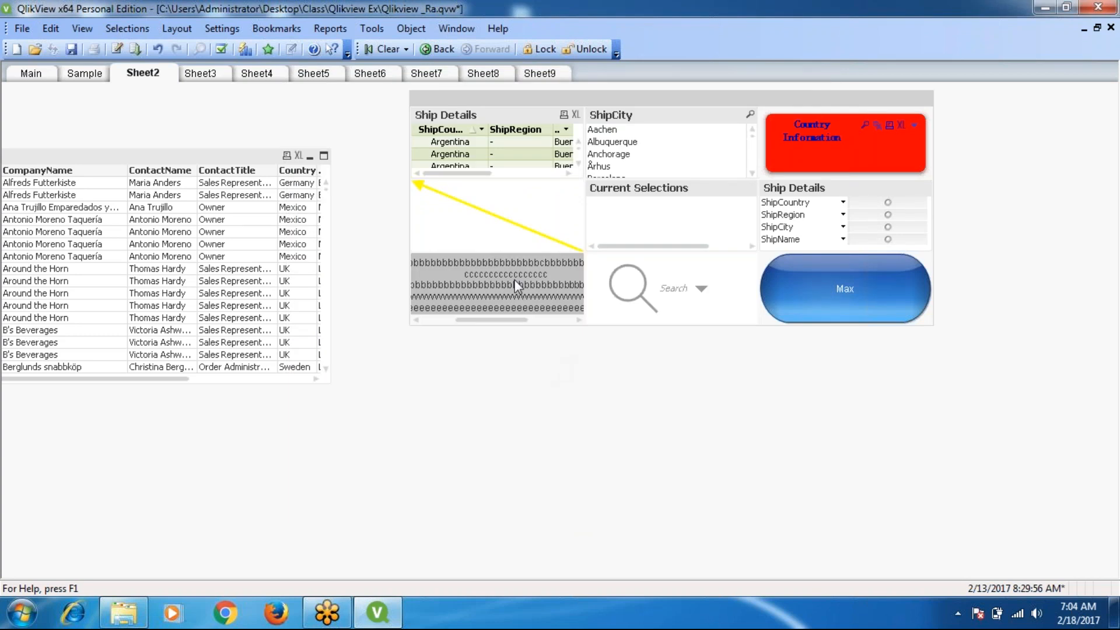
Try filtering by Argentina in the Ship Details table and Albuquerque in ShipCity, and look through the ShipRegion values in the multi box
click(452, 157)
click(614, 154)
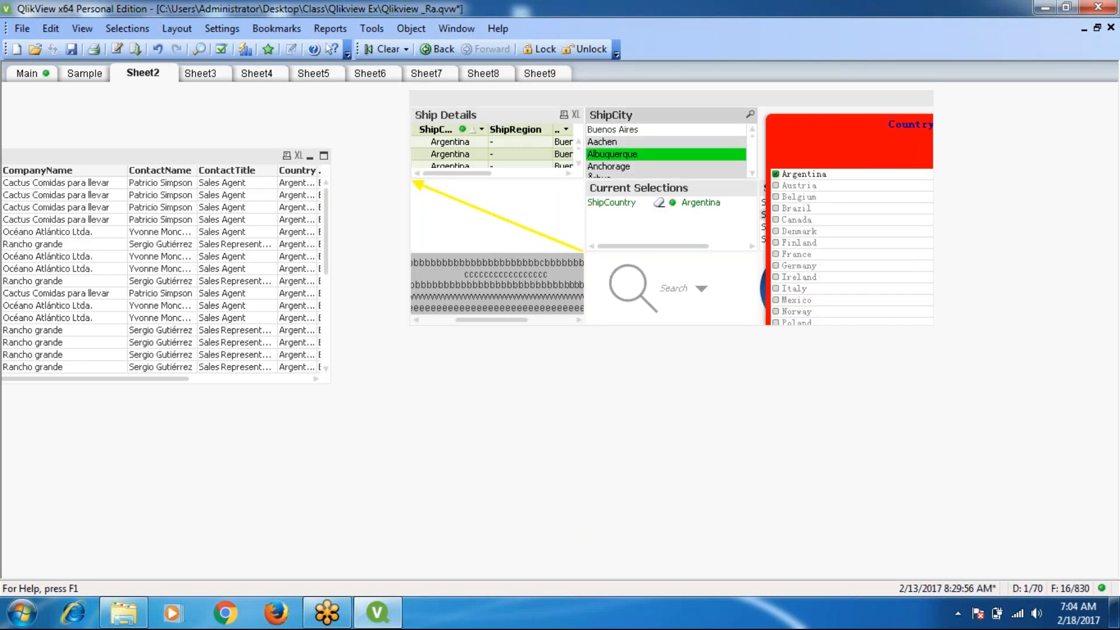
click(777, 218)
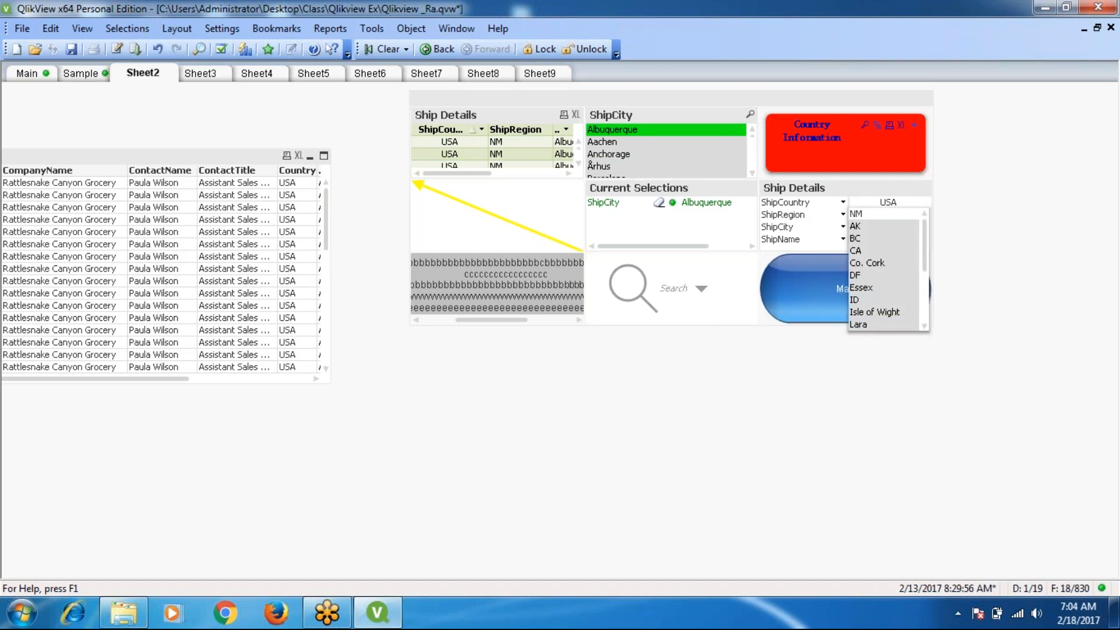
click(613, 203)
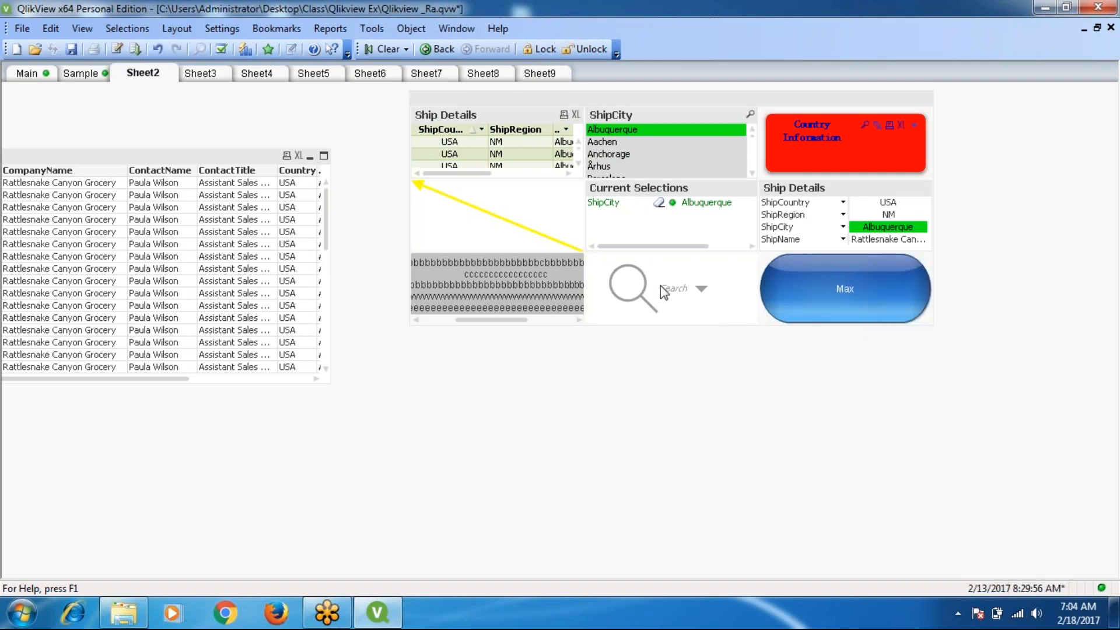
click(606, 205)
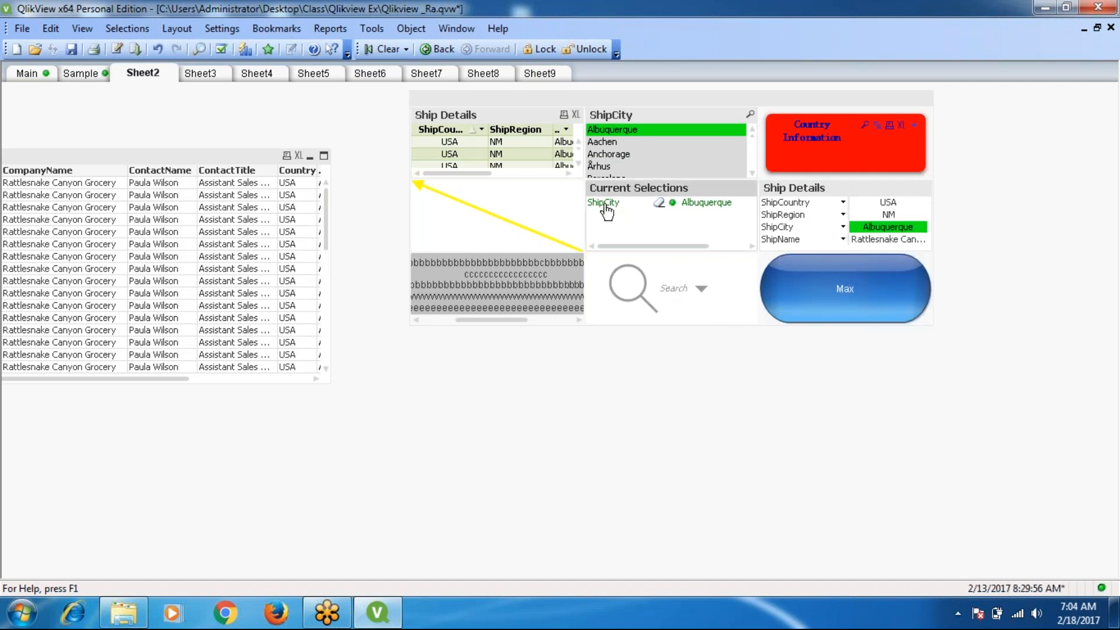
Try filtering by Århus in ShipCity and Italy in Country Information, and clear the country selection from the Ship Details table
click(601, 166)
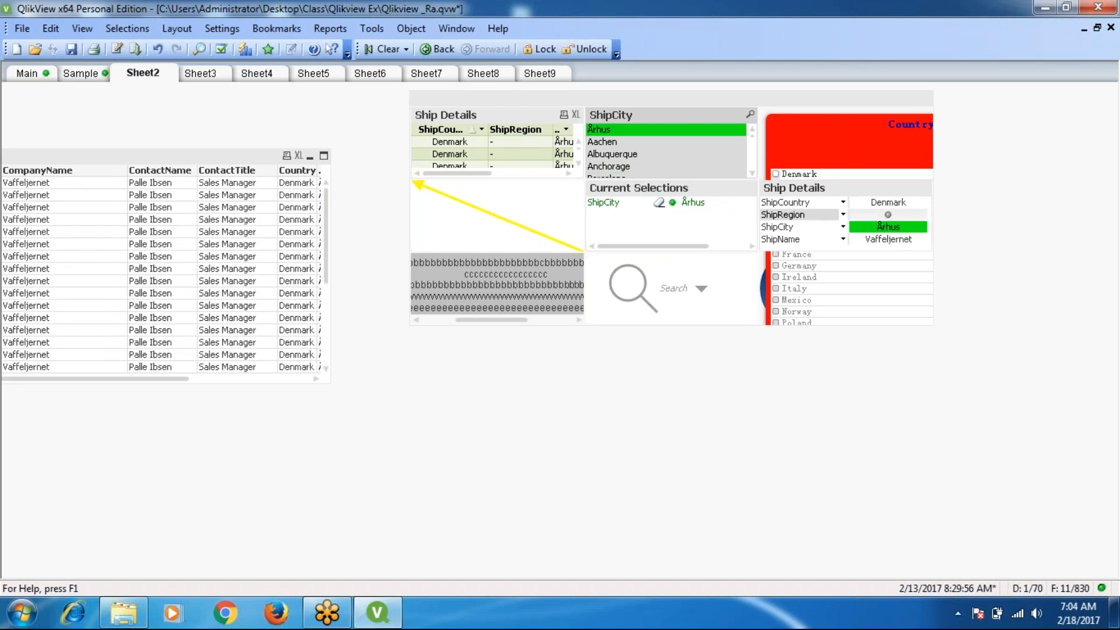
click(776, 290)
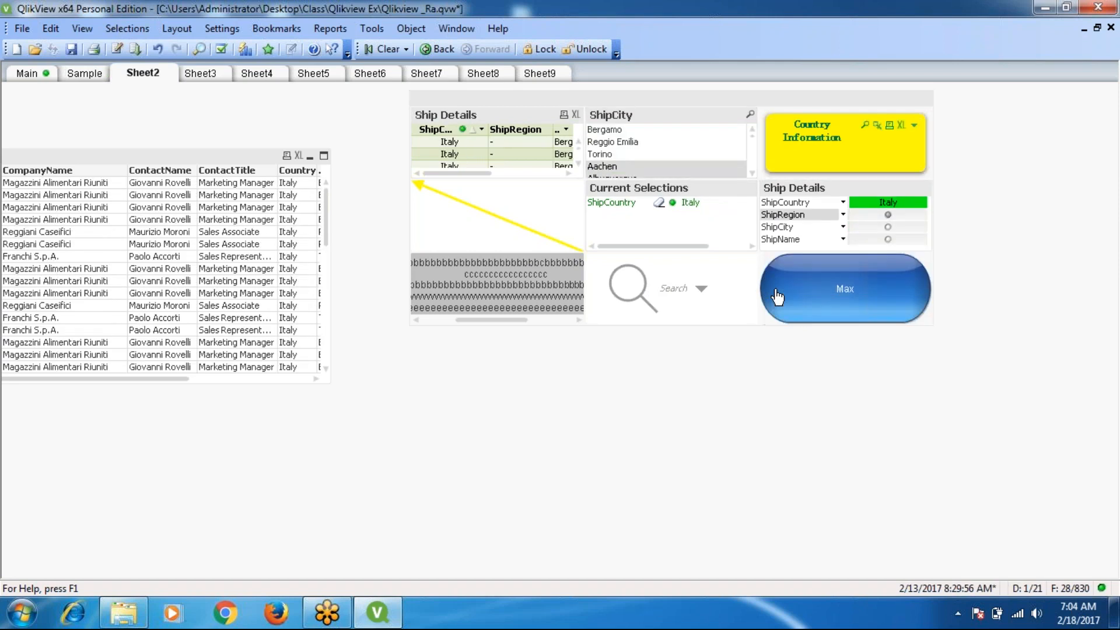
click(450, 154)
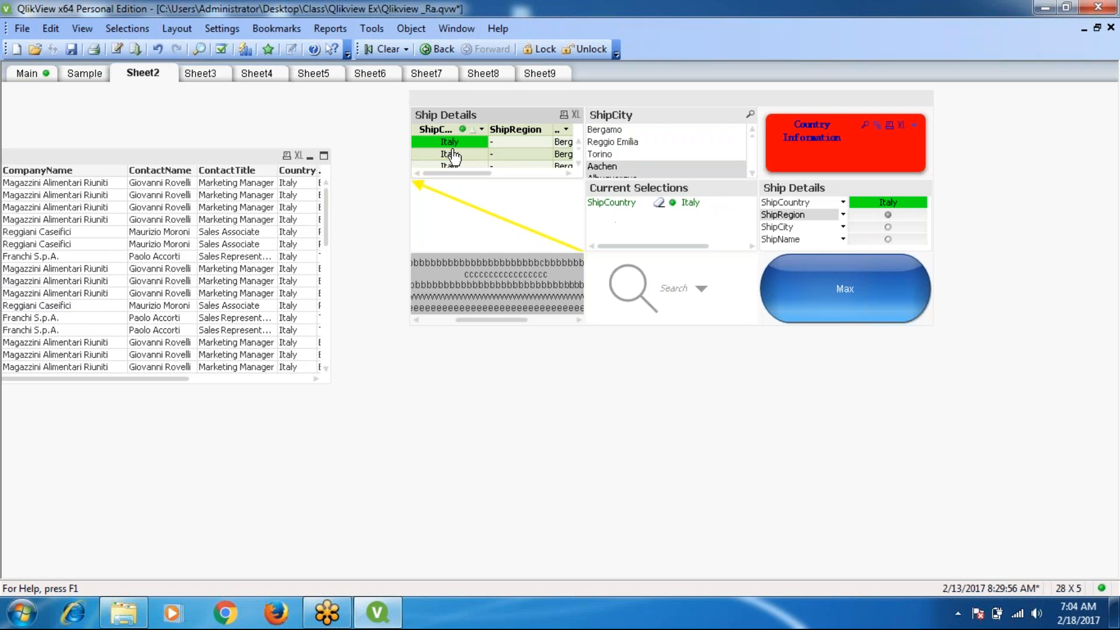
click(783, 217)
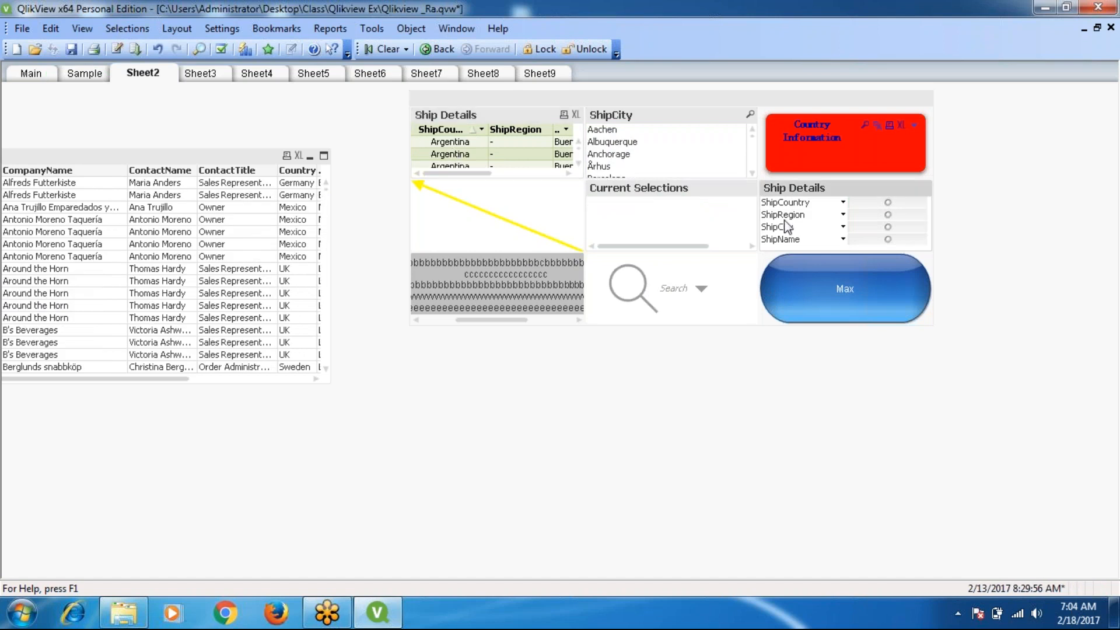
Review the container's presentation, font, layout and caption settings, keeping Grid as the container type
click(523, 100)
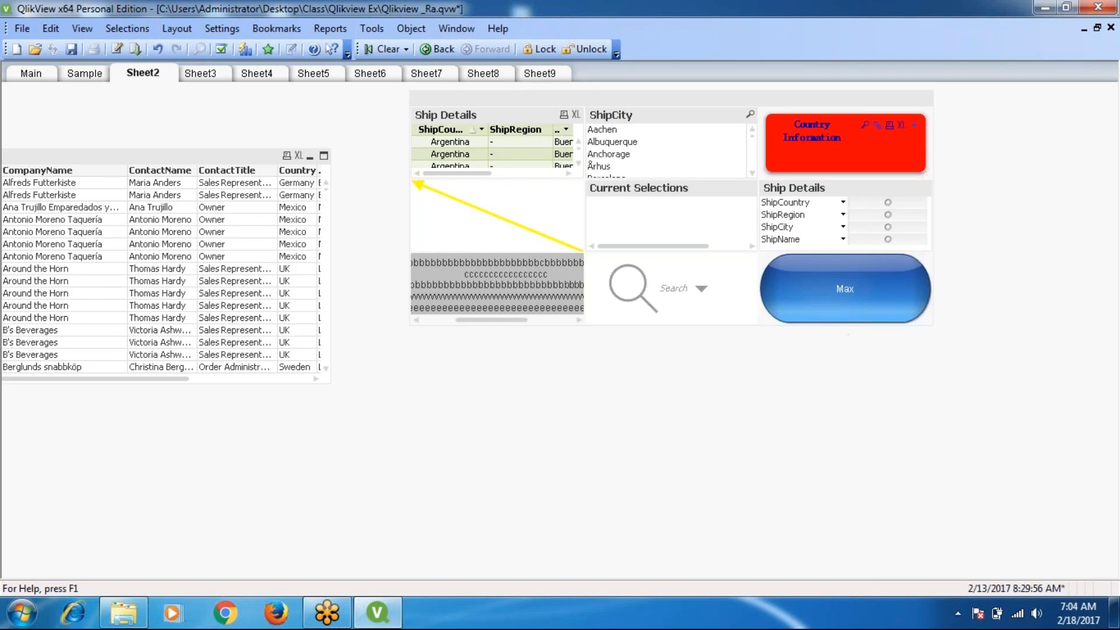
right_click(513, 102)
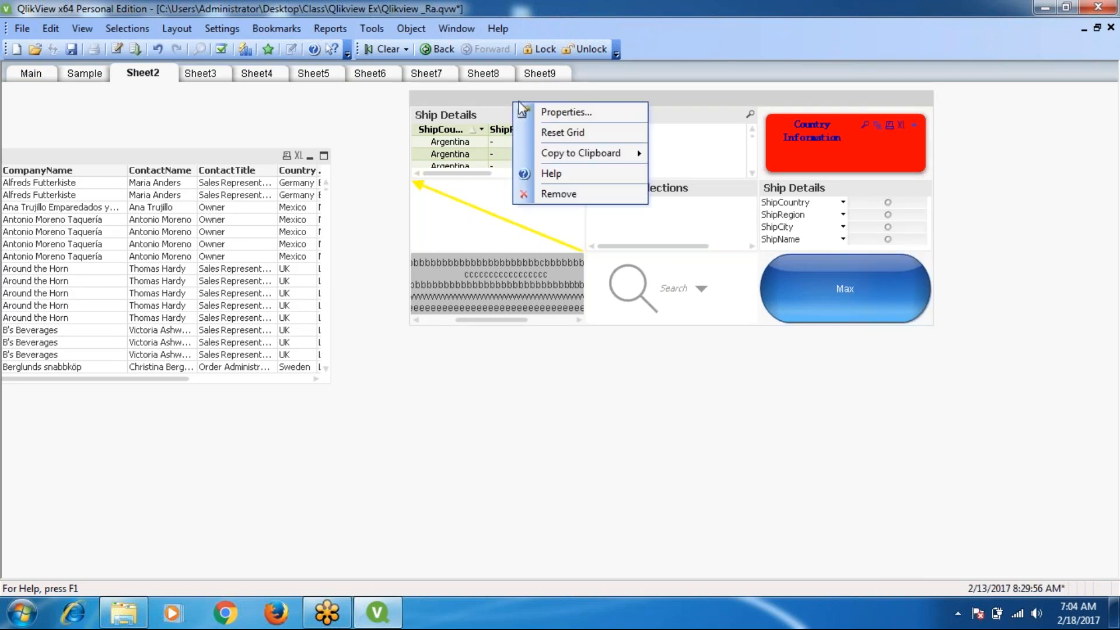
click(545, 111)
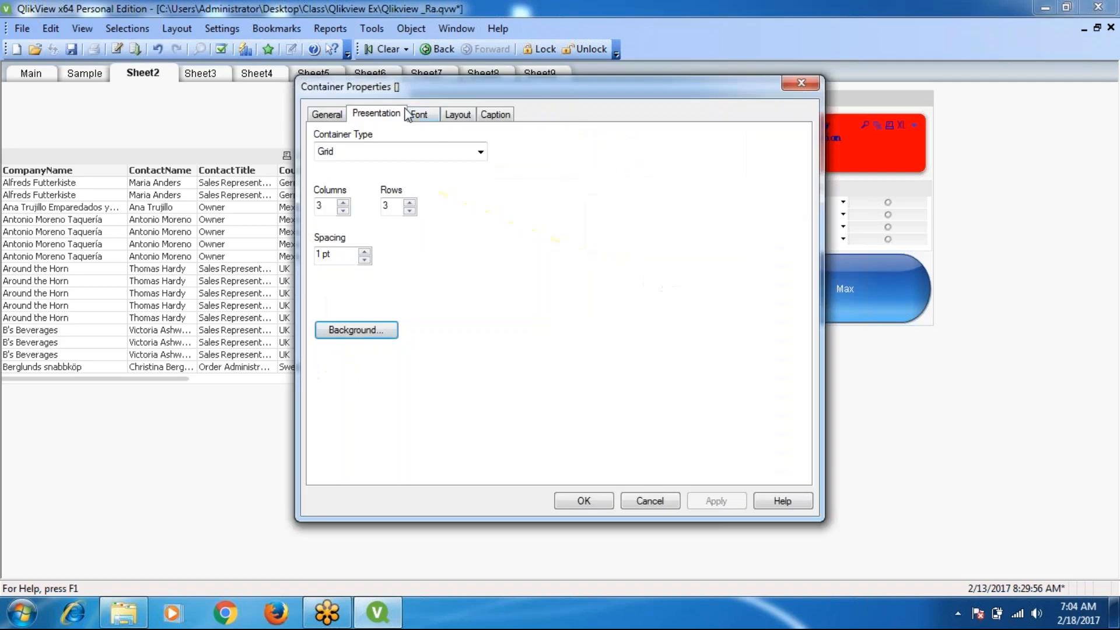
click(480, 153)
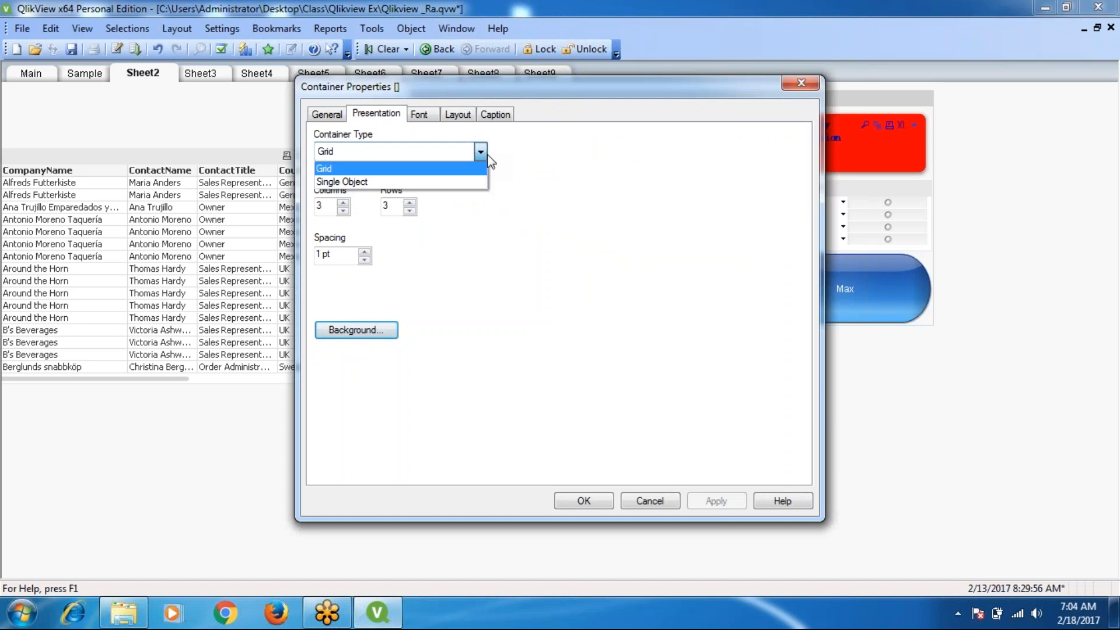
click(334, 170)
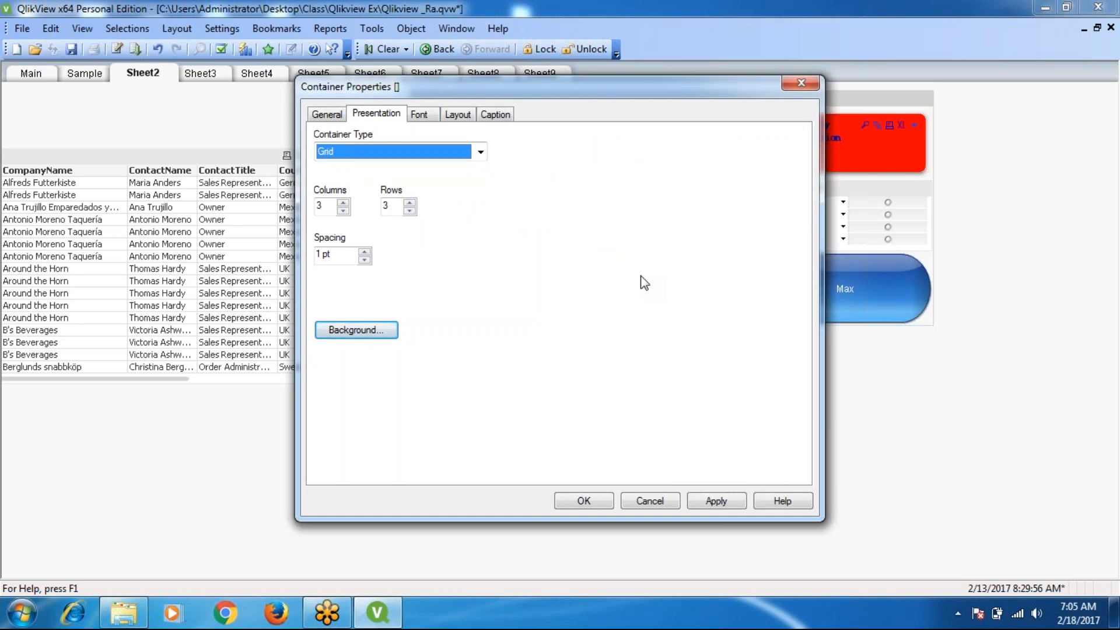
click(419, 116)
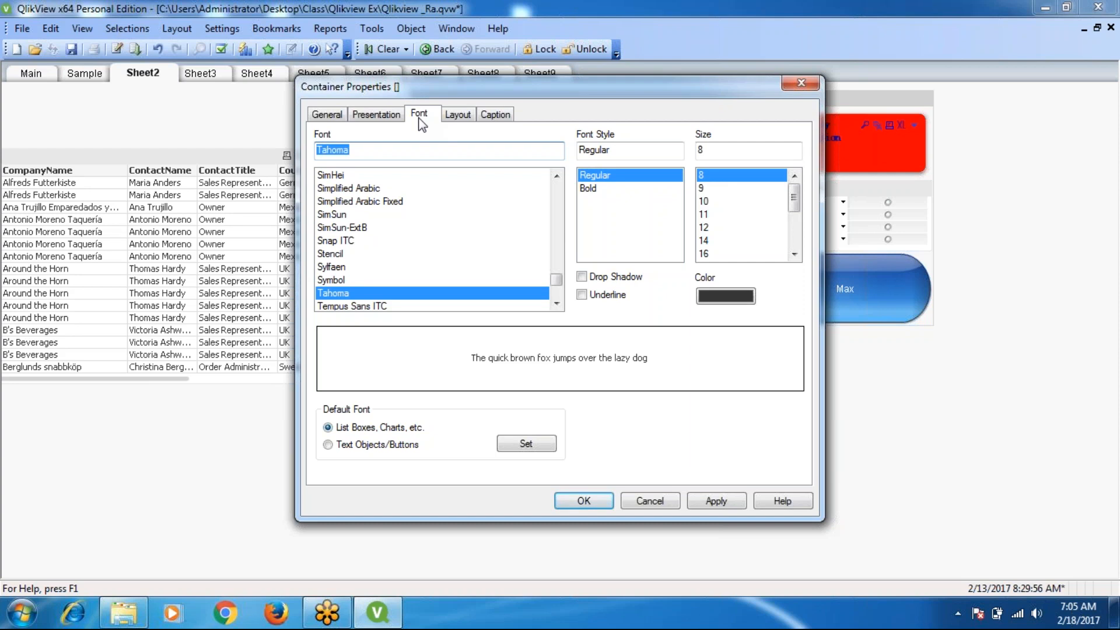
click(451, 119)
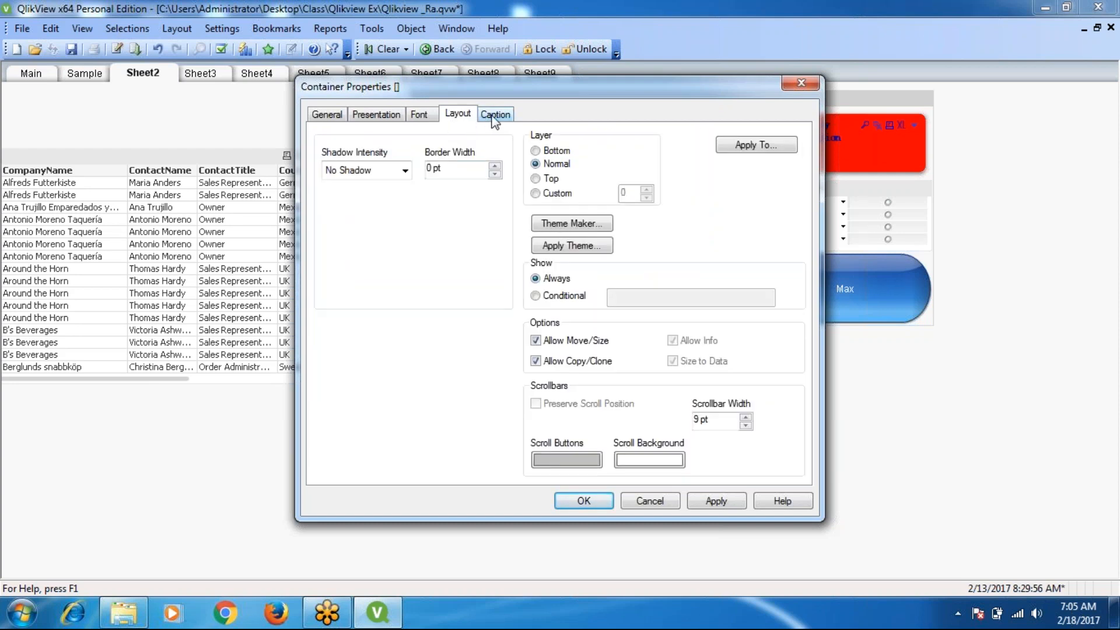
click(495, 116)
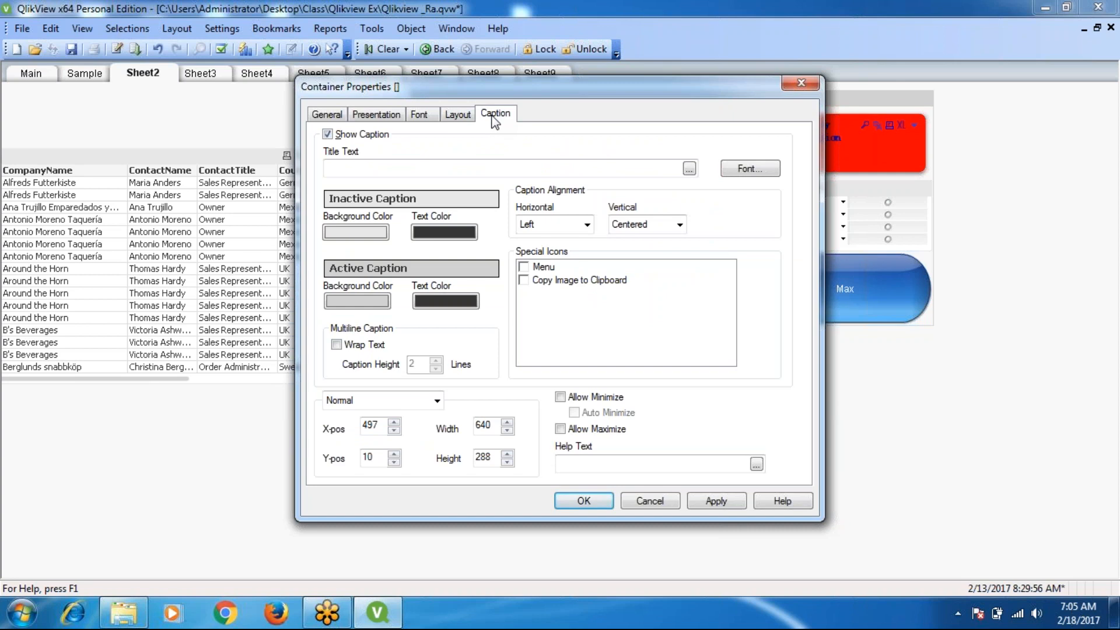
click(722, 505)
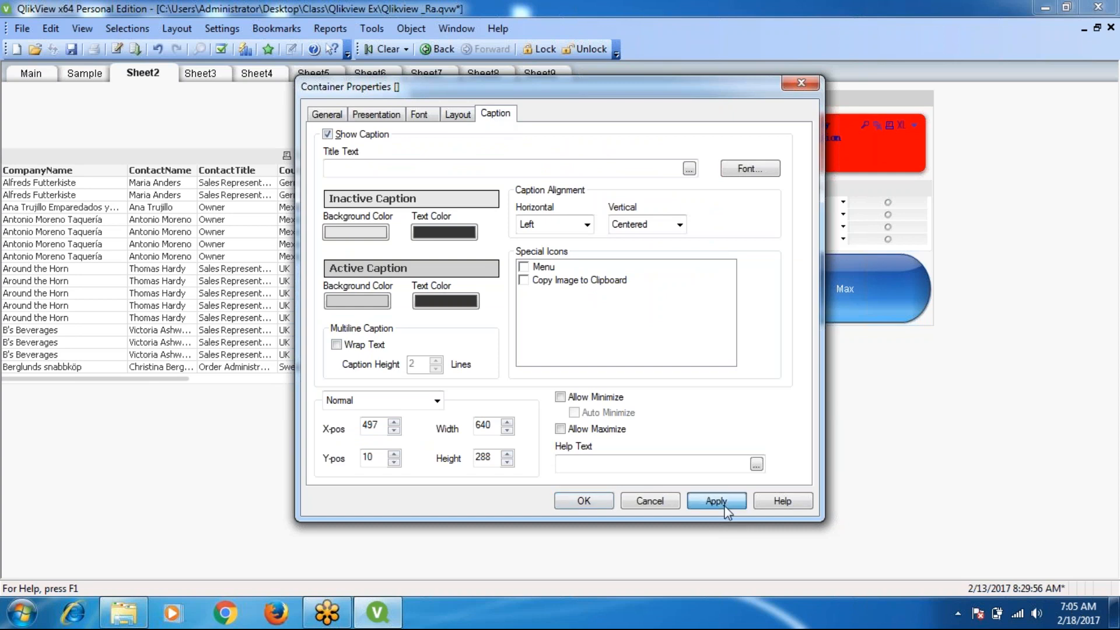
click(581, 501)
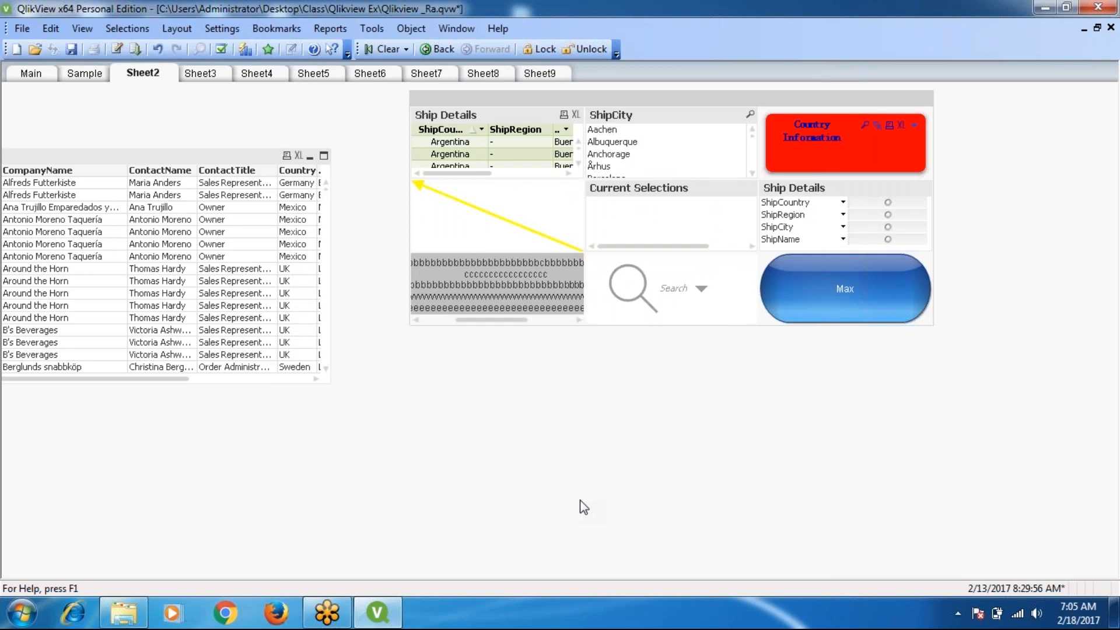
Move the table with the company and contact columns up and closer to the container
drag(177, 157, 233, 112)
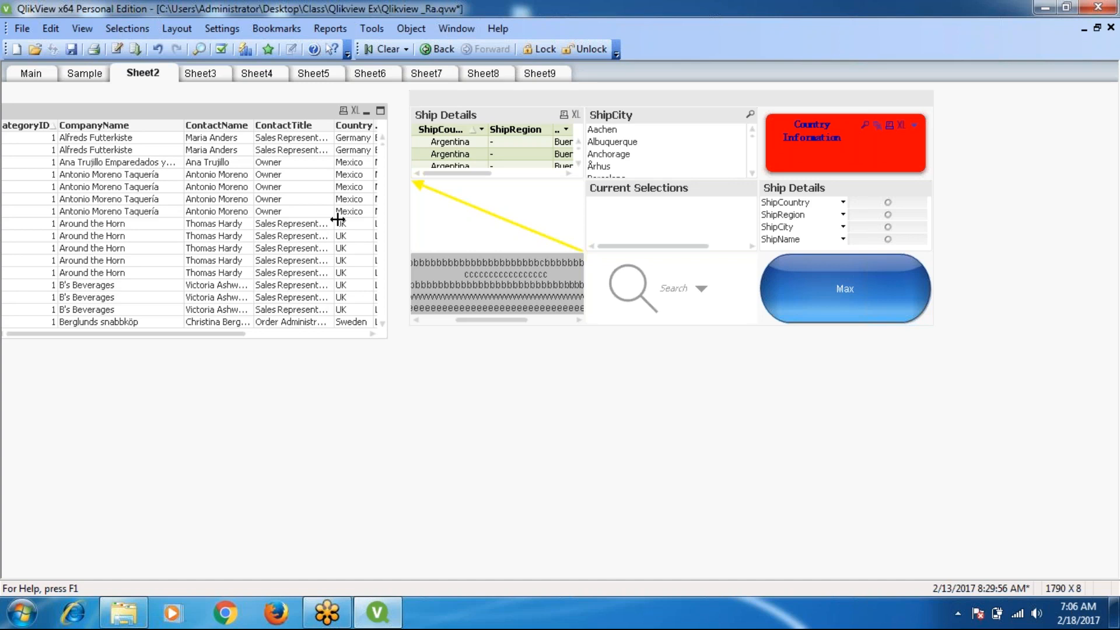
Start a new bar chart on Sheet3 and proceed to choosing its dimensions
click(201, 76)
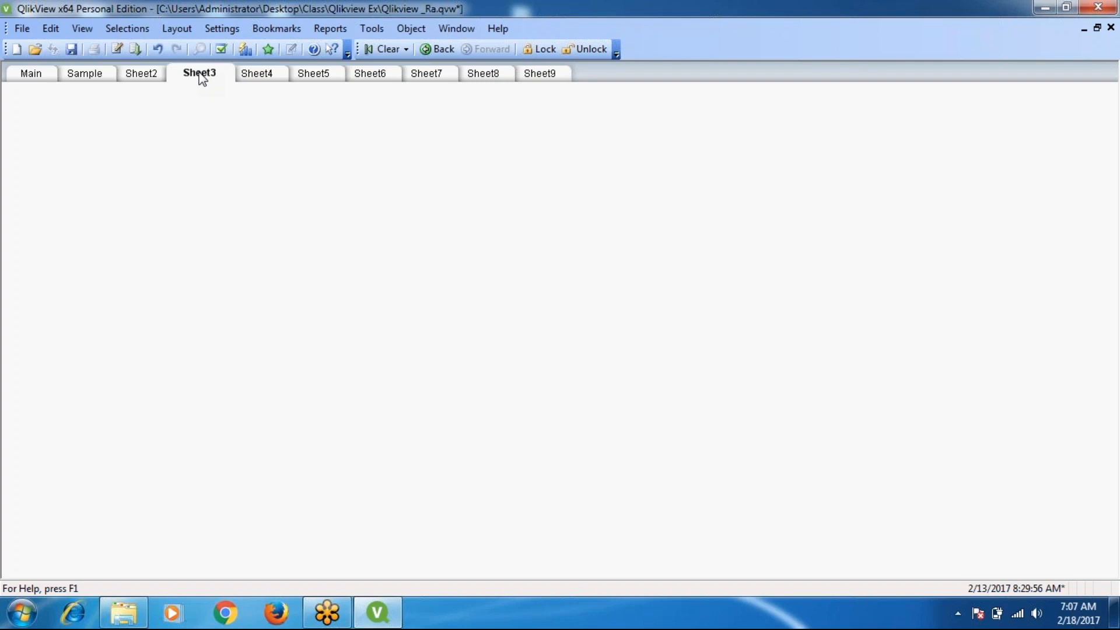
right_click(117, 112)
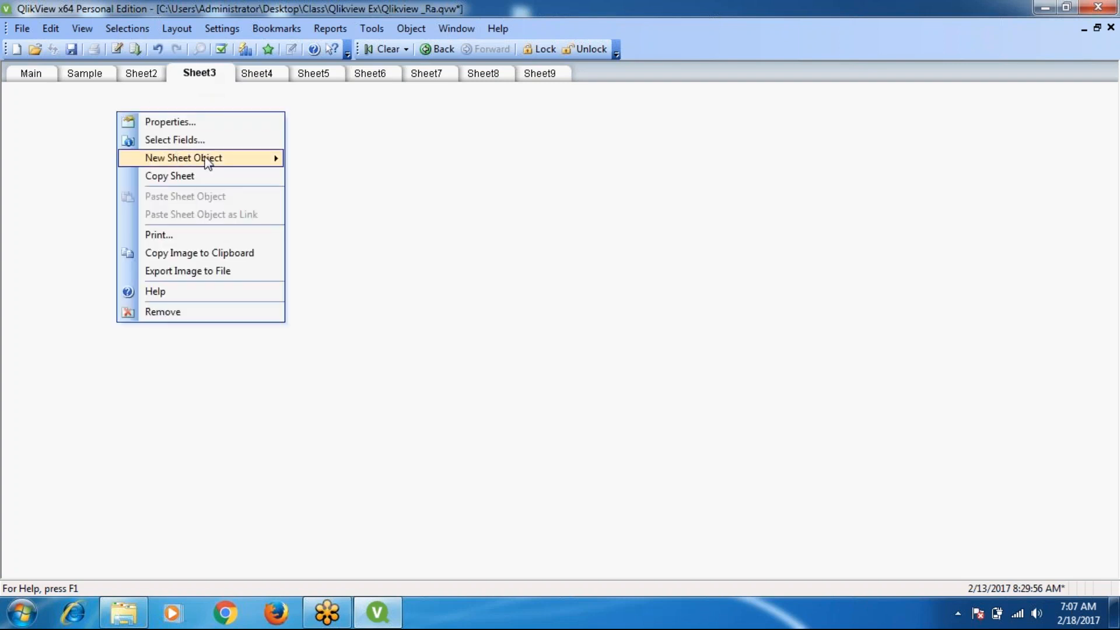
mouse_move(205, 158)
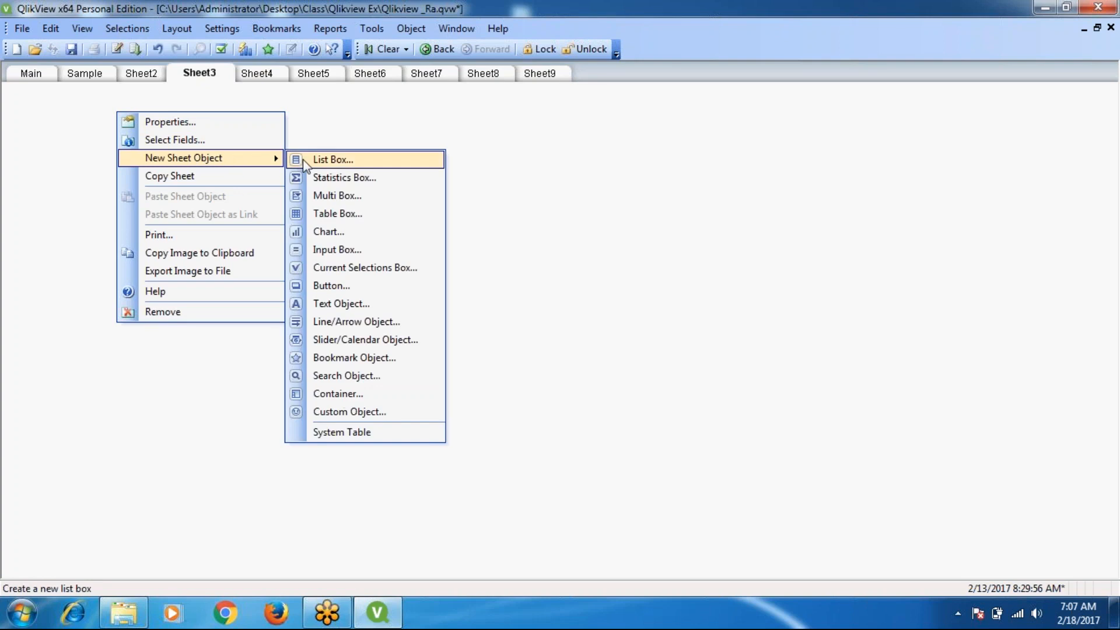
click(329, 232)
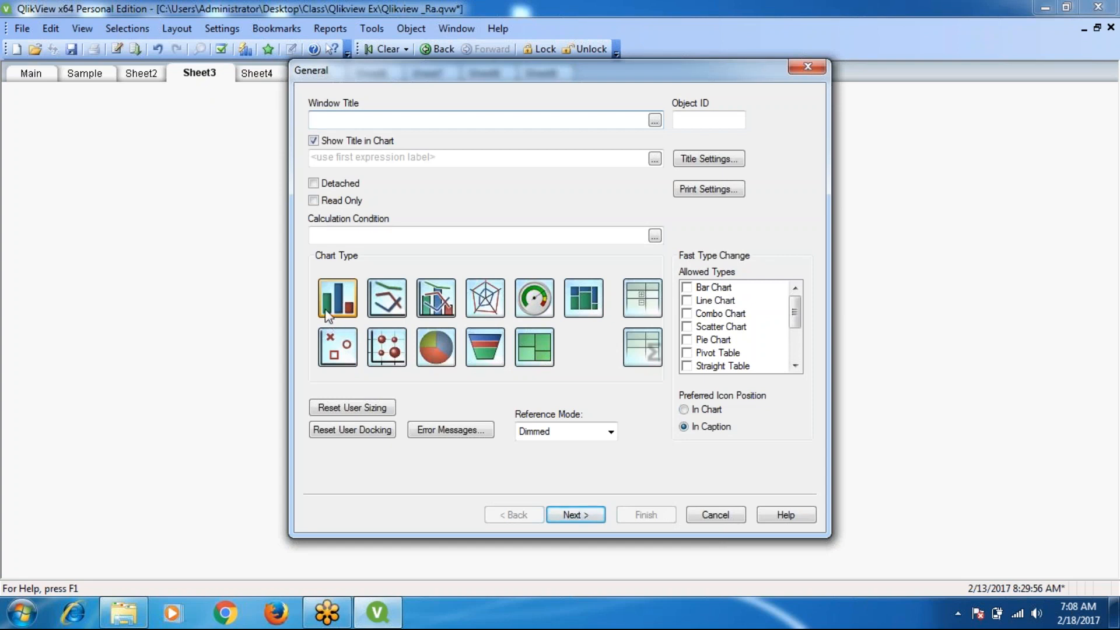
click(325, 289)
click(582, 515)
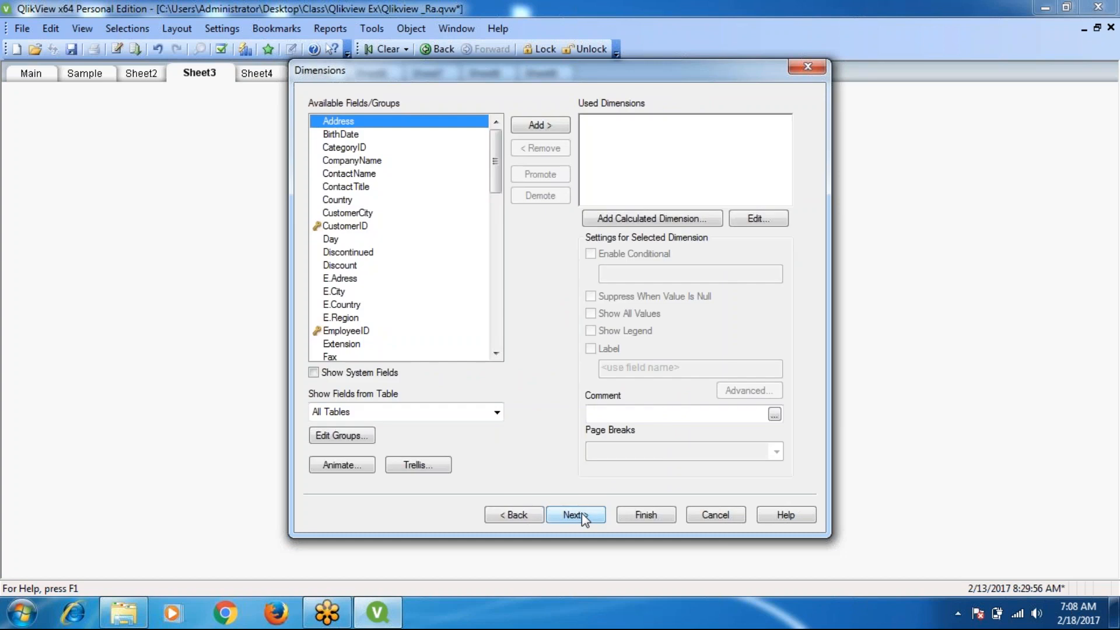
Add ShipCountry as the bar chart's dimension and continue to the chart's expressions
click(496, 354)
click(496, 354)
click(496, 354)
click(496, 354)
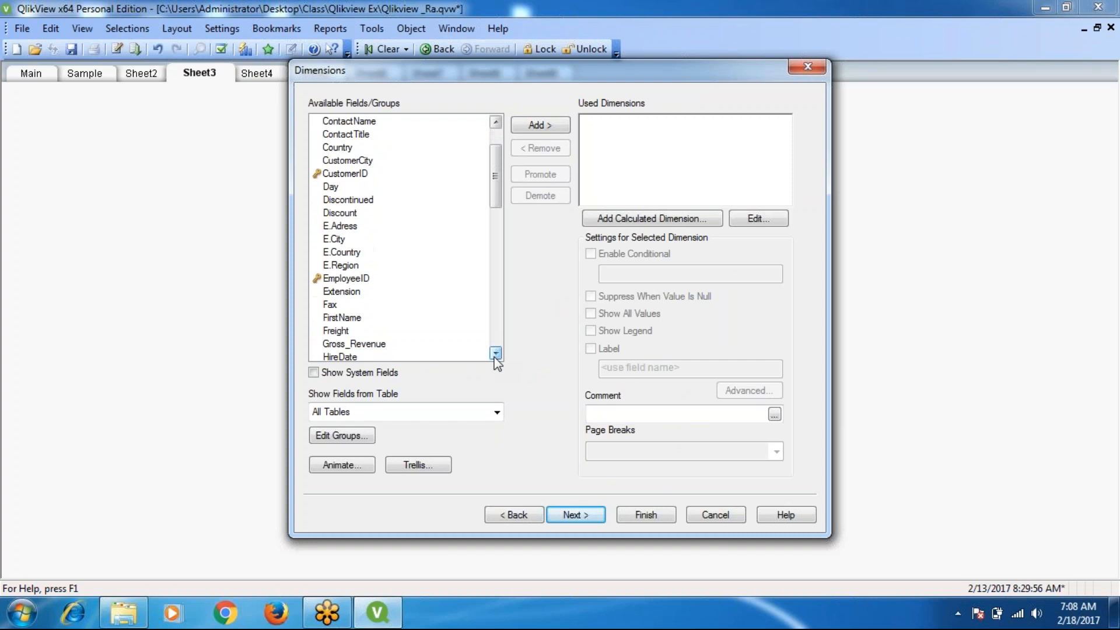
click(495, 354)
click(495, 353)
click(496, 353)
click(495, 354)
click(495, 354)
click(496, 353)
click(496, 353)
click(495, 353)
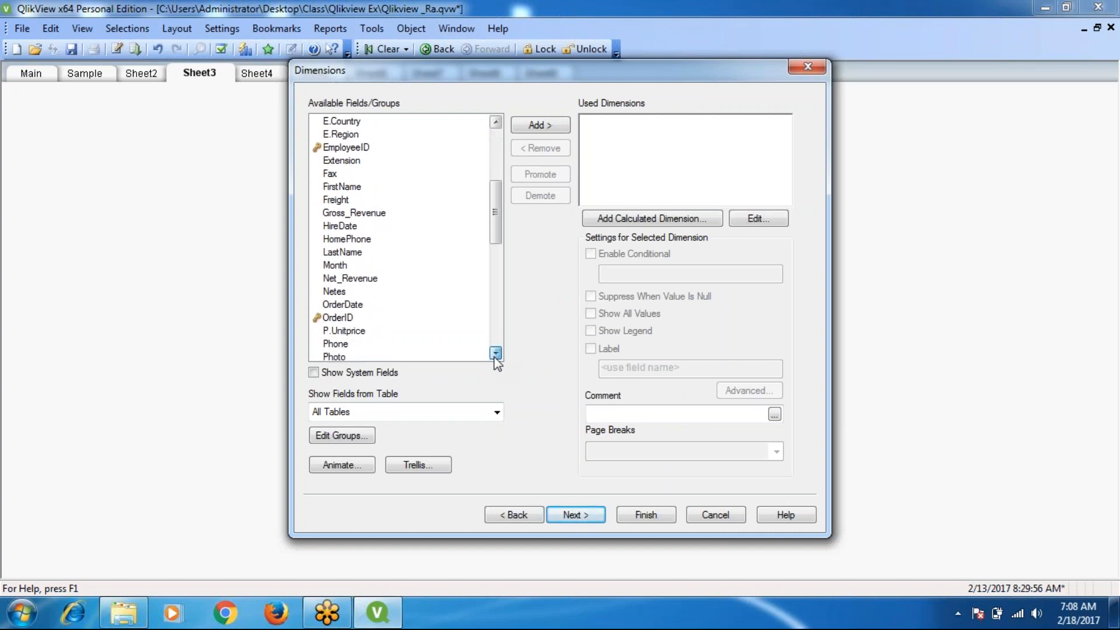
click(496, 354)
click(496, 354)
click(495, 353)
click(495, 353)
click(496, 354)
click(495, 354)
click(495, 354)
click(495, 354)
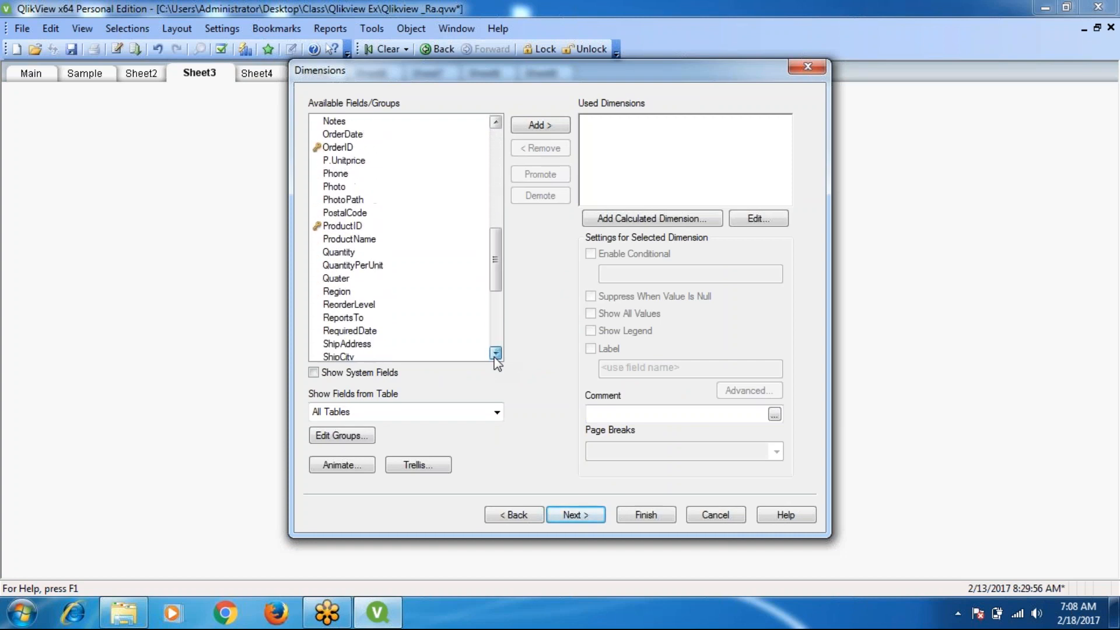
click(495, 353)
click(495, 353)
click(495, 354)
click(495, 354)
click(495, 354)
click(495, 354)
click(496, 353)
click(357, 279)
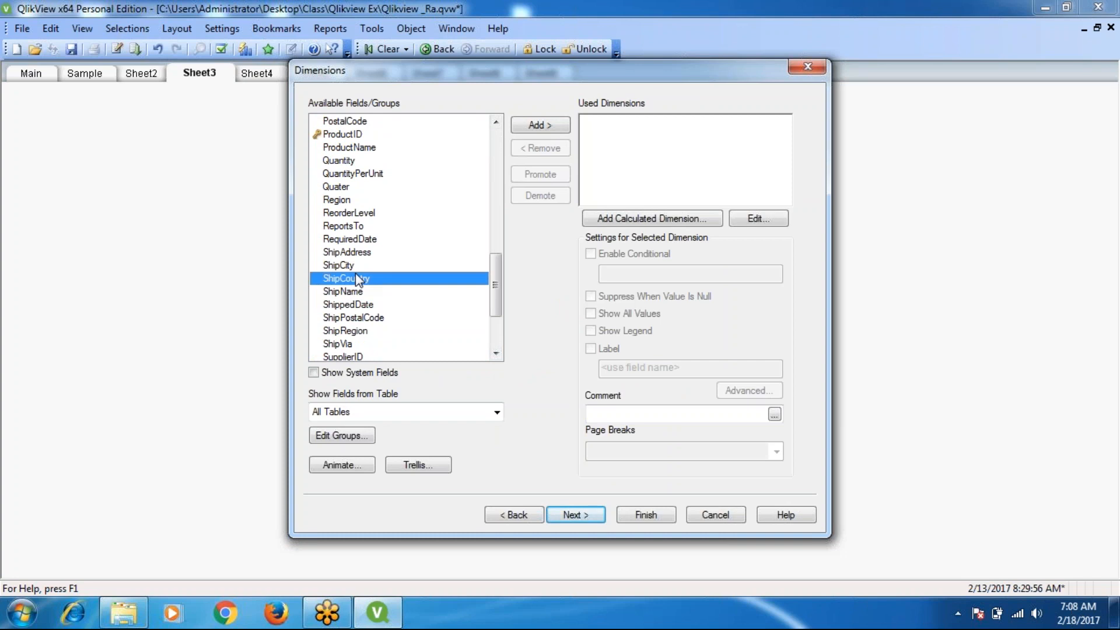
click(538, 126)
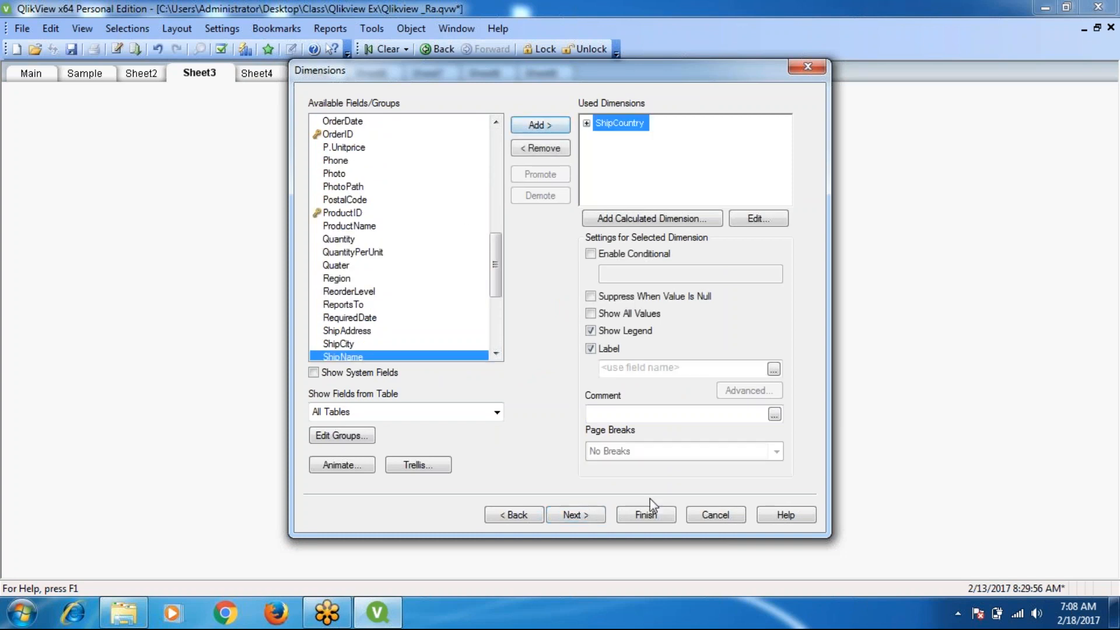
click(574, 515)
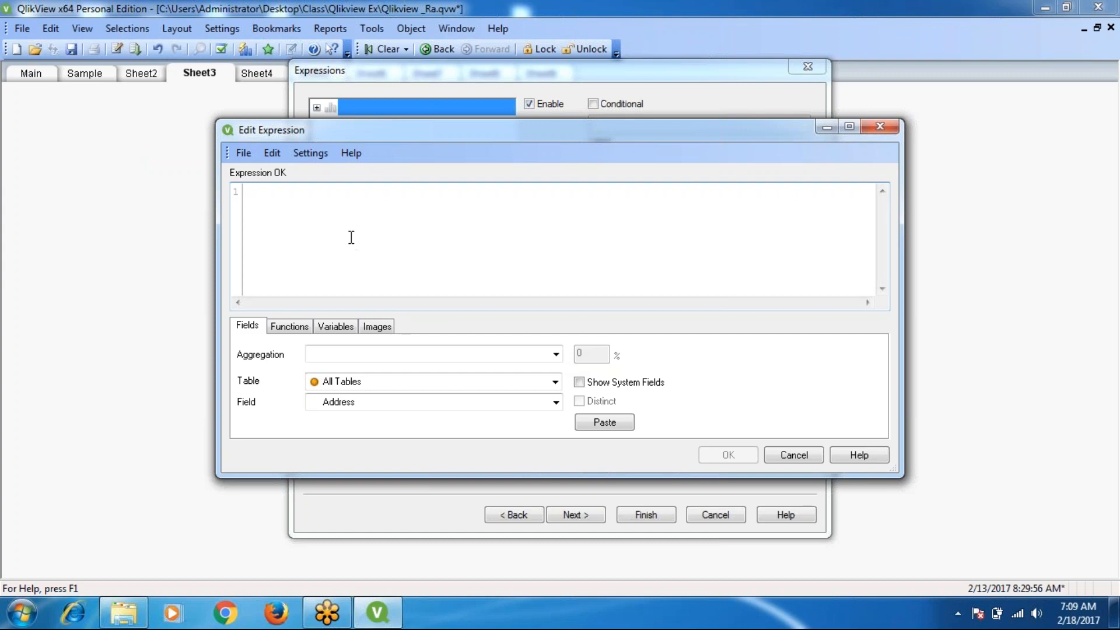
Choose the Sum aggregation and the Gross_Revenue field for the chart's expression
click(557, 359)
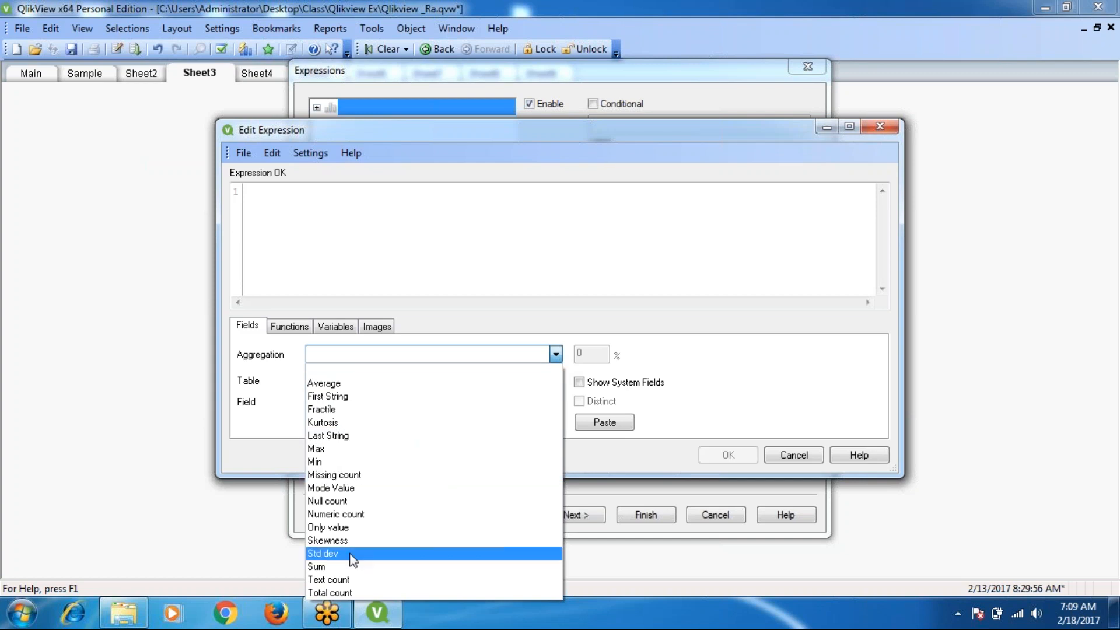
click(320, 568)
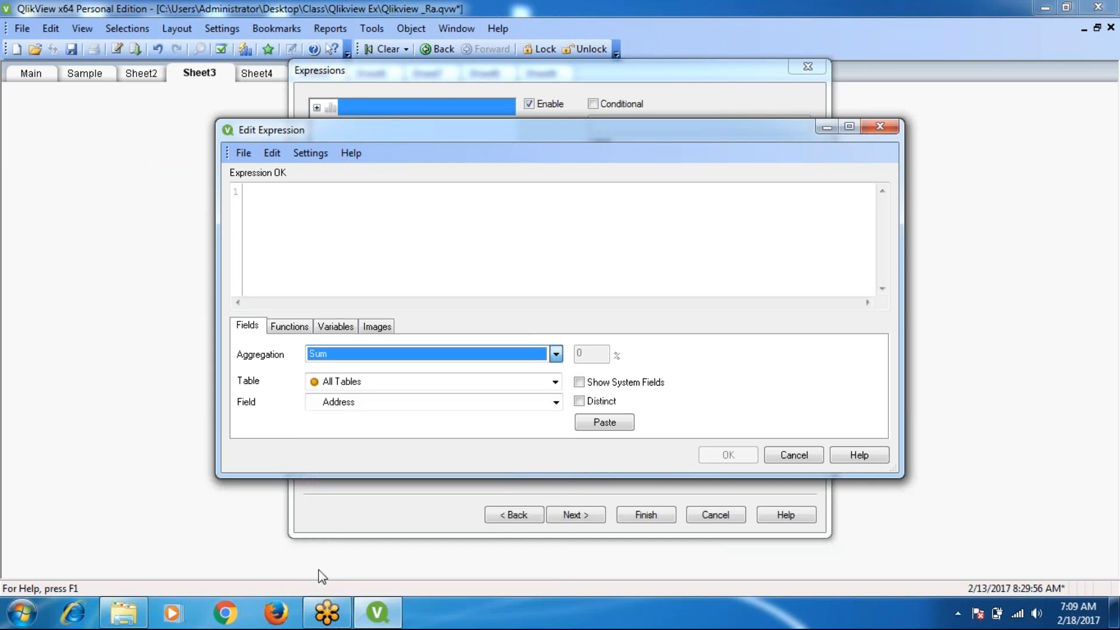
click(556, 404)
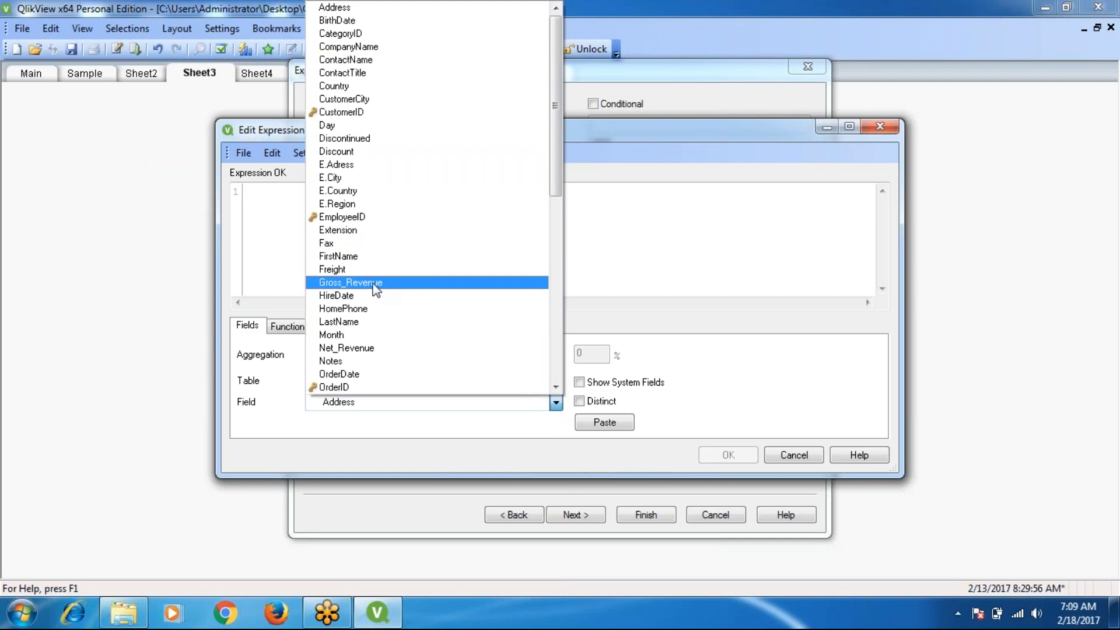
click(376, 283)
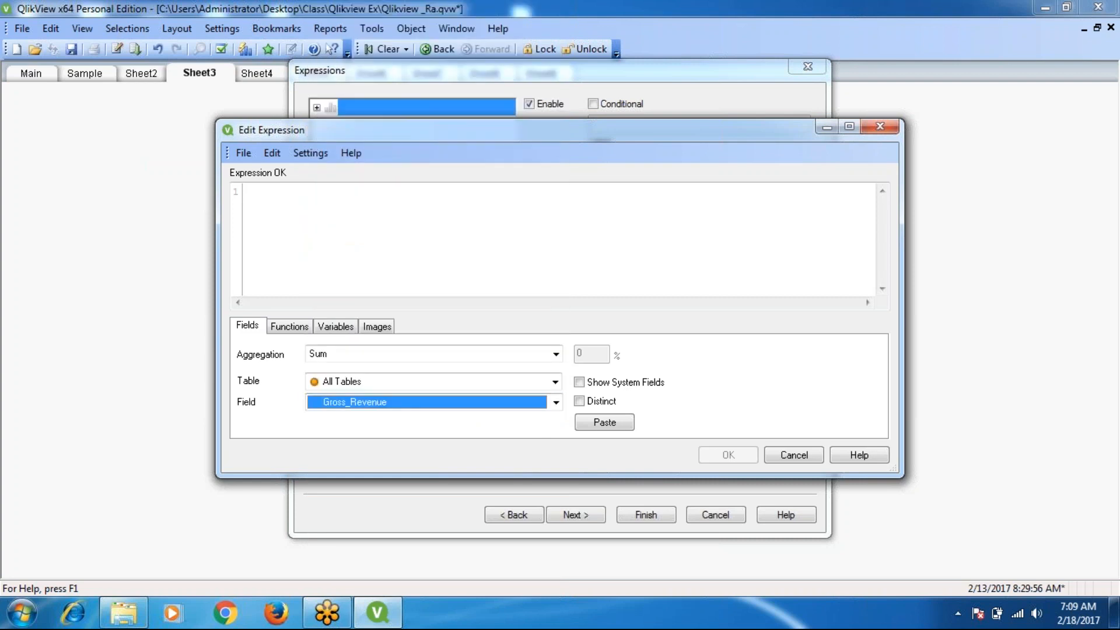
click(293, 203)
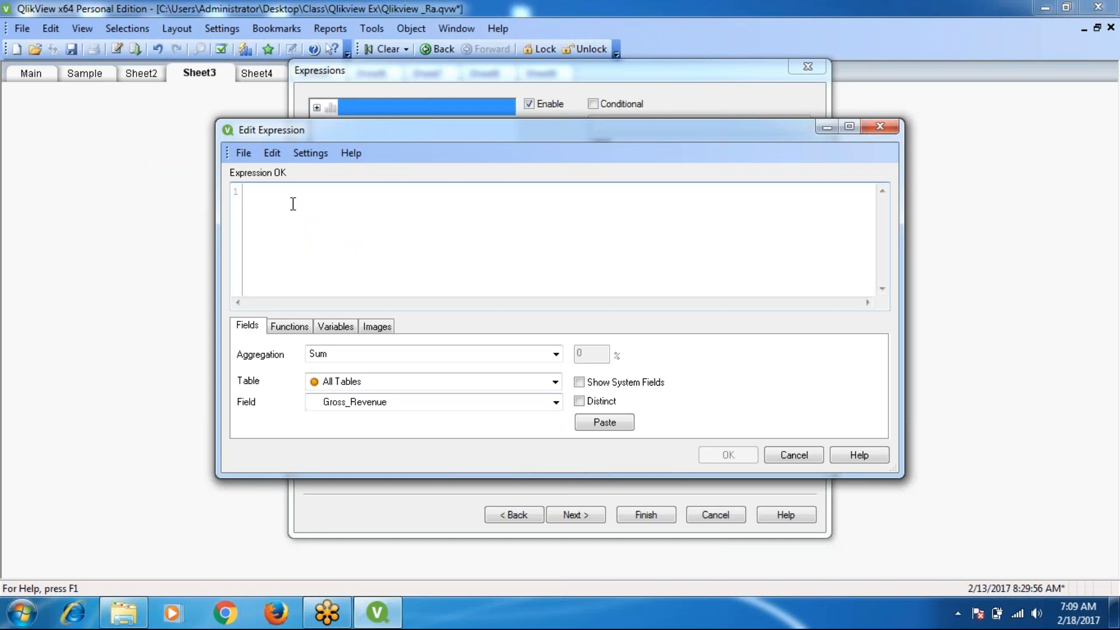
text(Sum)
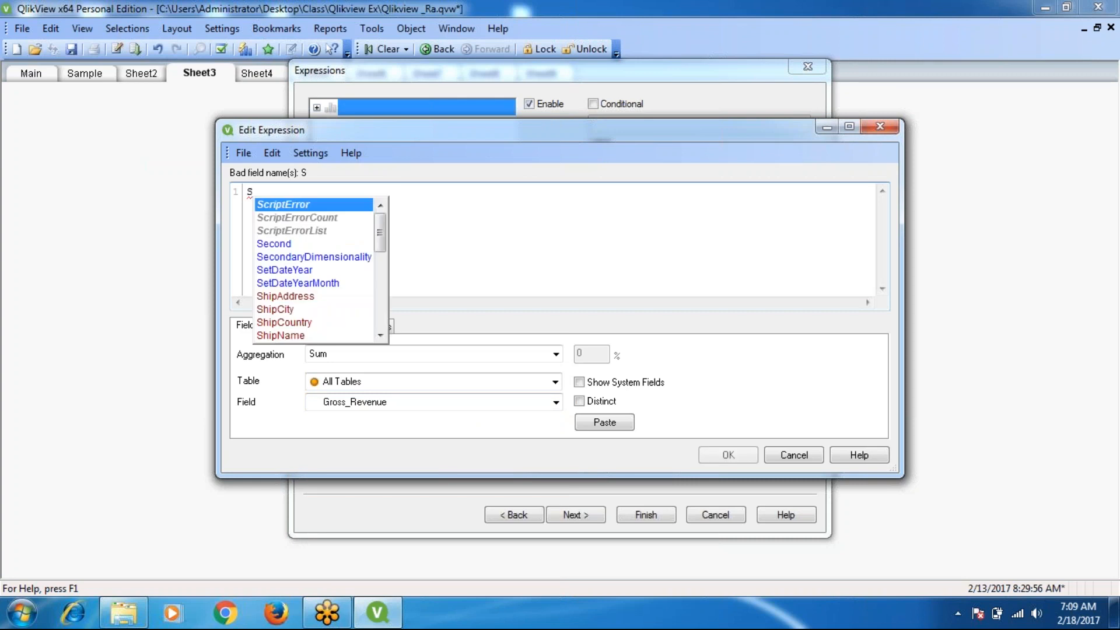
key(BackSpace)
key(BackSpace)
key(BackSpace)
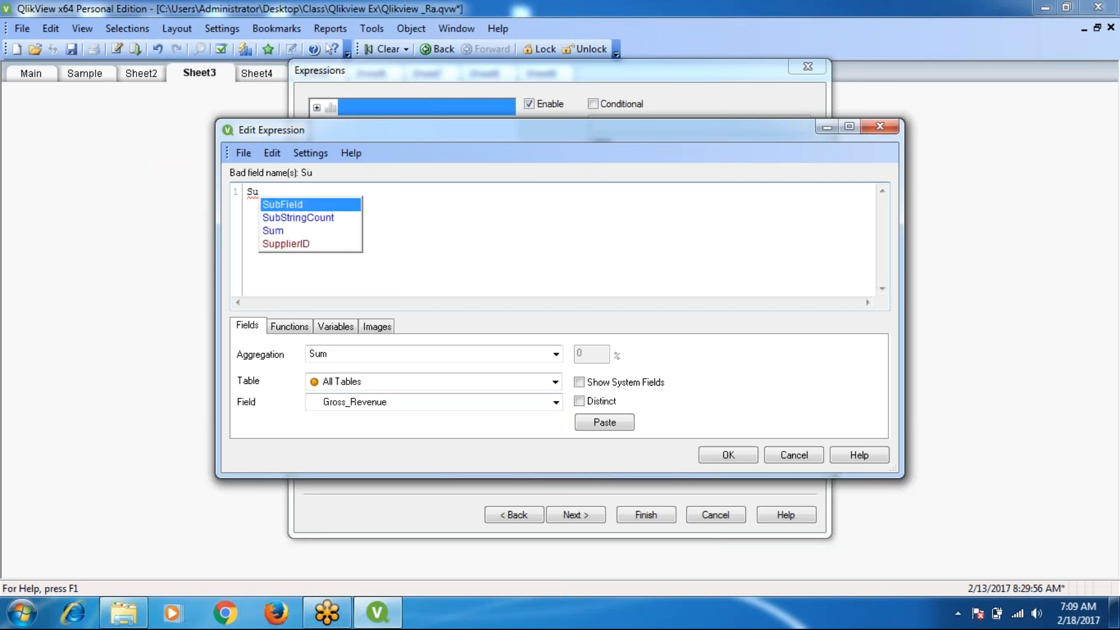
Insert the expression Sum (Gross_Revenue), confirm it and finish creating the bar chart
click(591, 428)
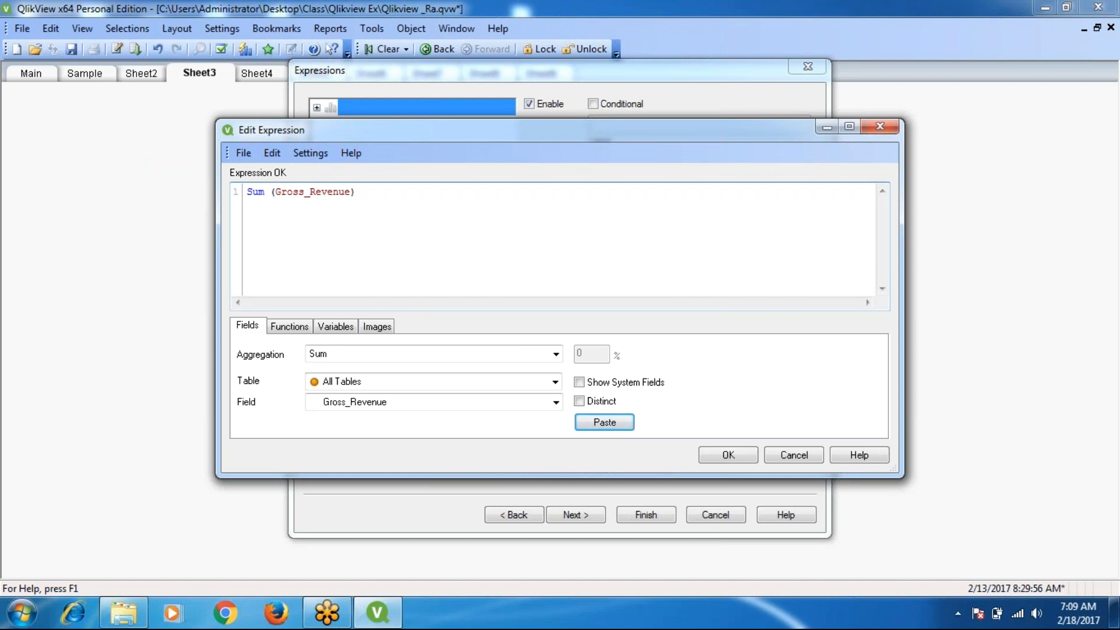
click(723, 459)
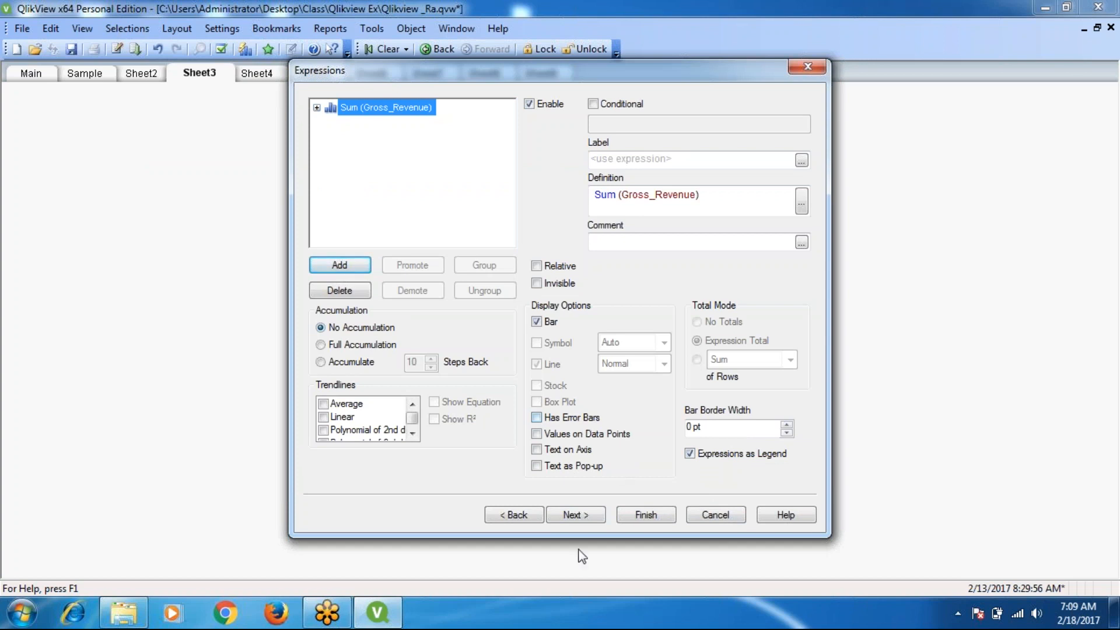
click(646, 520)
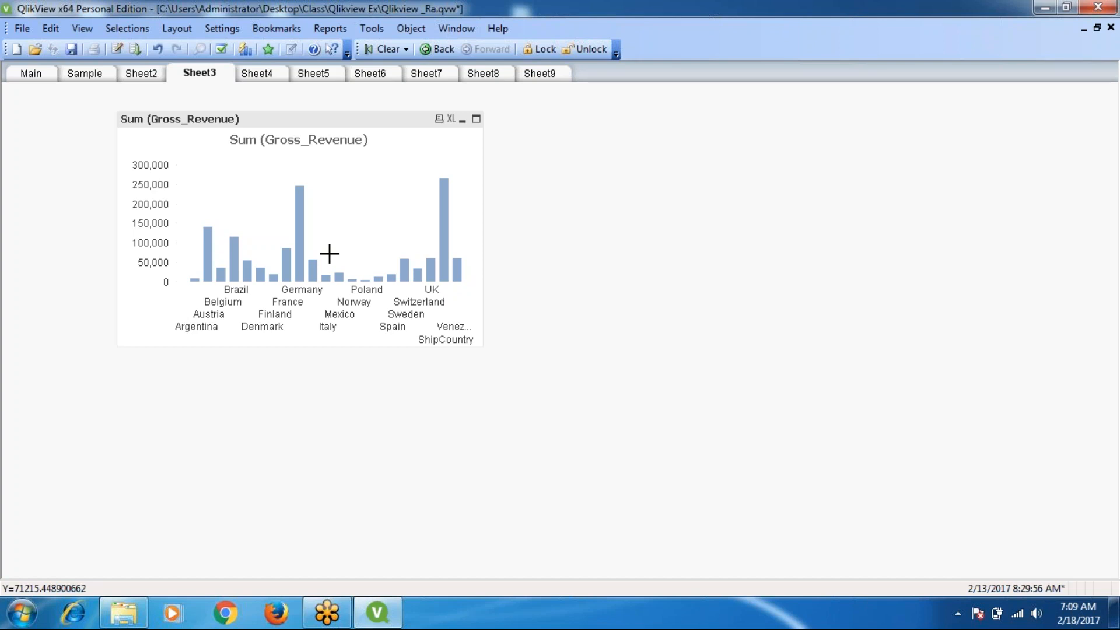
Move the gross revenue bar chart horizontally, closer to the sheet's left edge
mouse_move(298, 195)
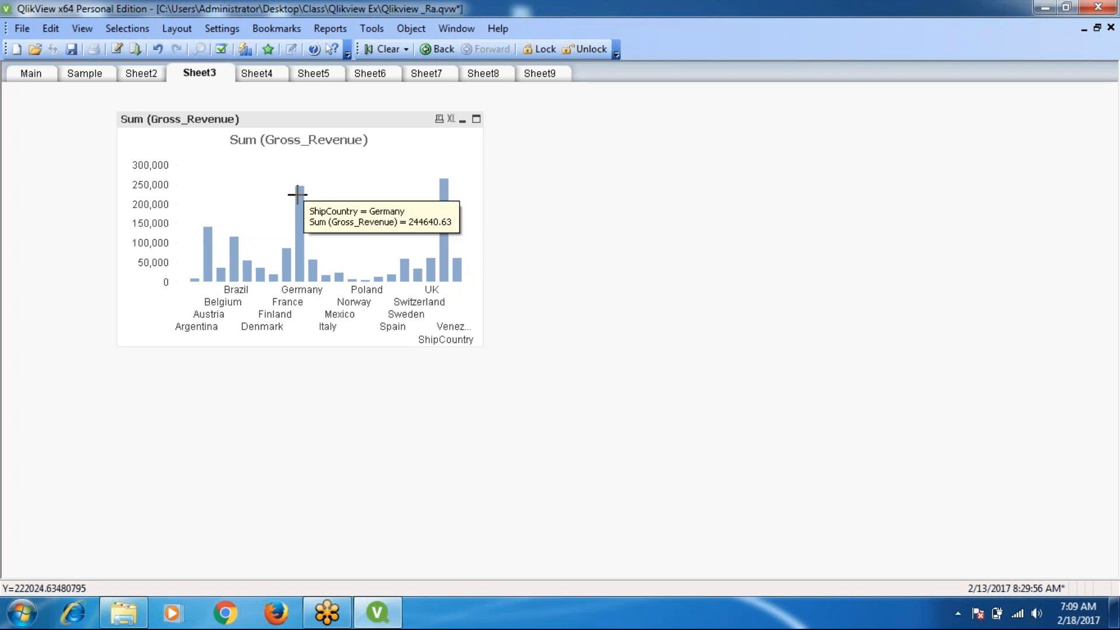
mouse_move(445, 184)
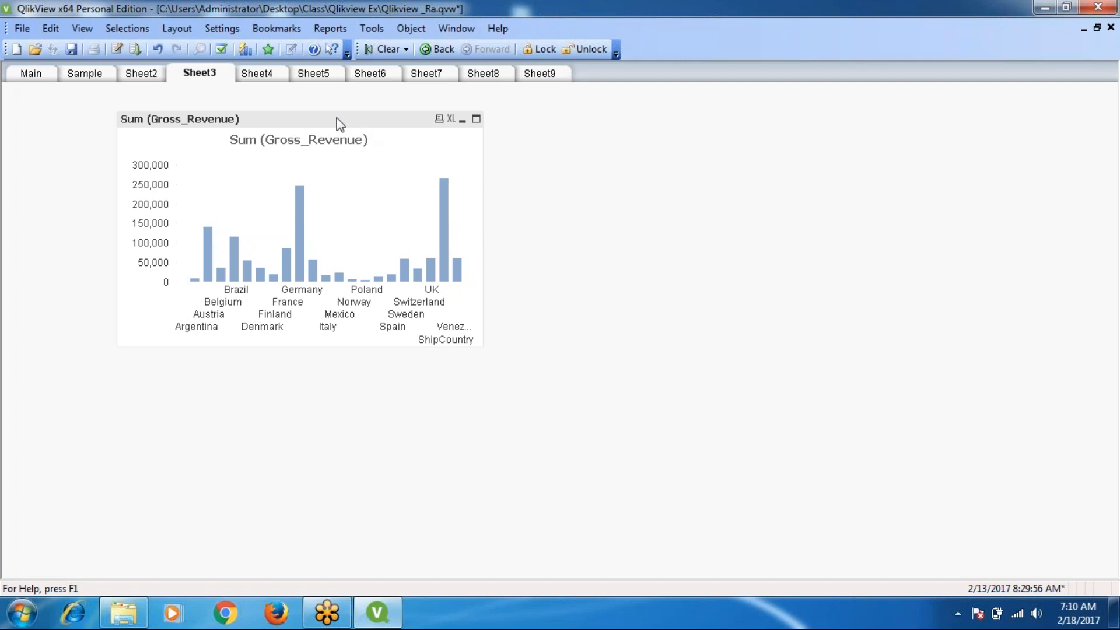
drag(335, 119, 286, 119)
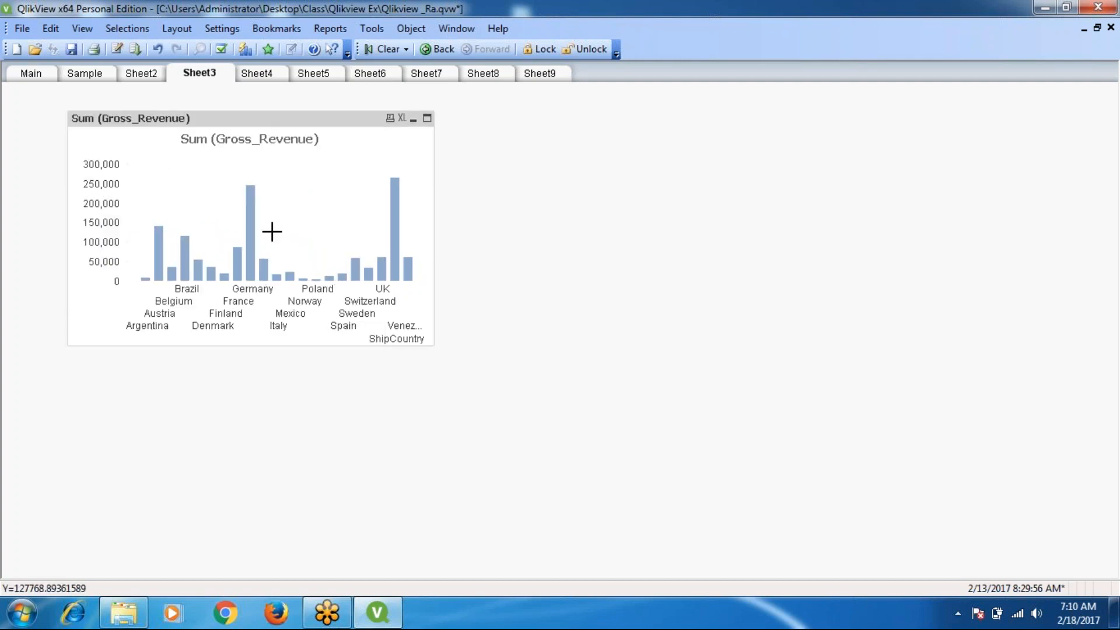
Try filtering the bar chart by Germany, Brazil and USA in turn, clearing each country selection
click(252, 227)
click(253, 226)
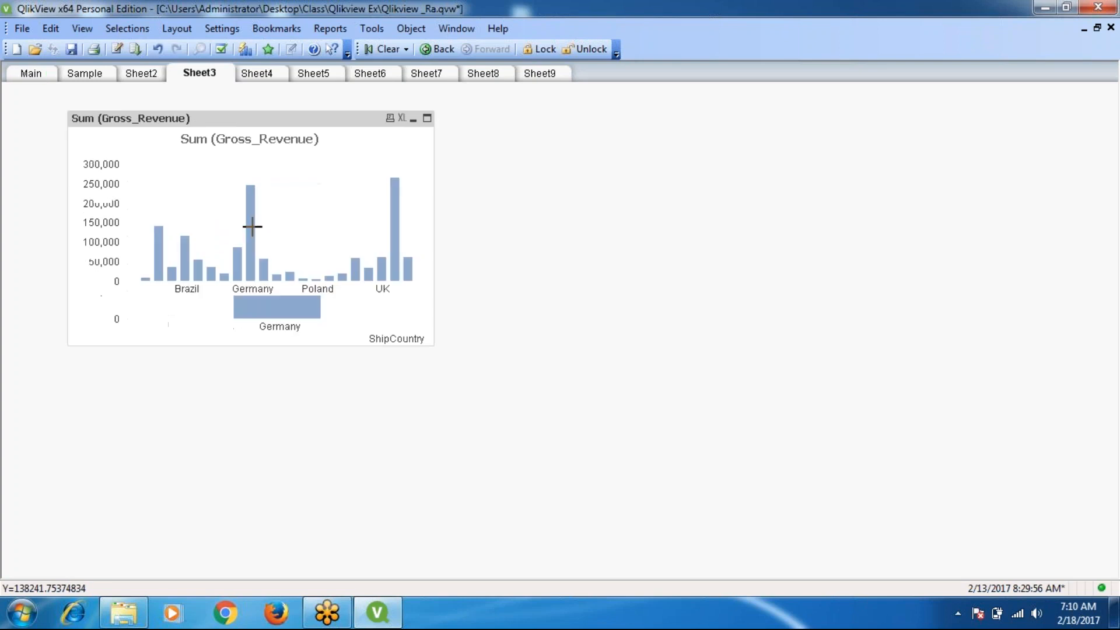
click(186, 247)
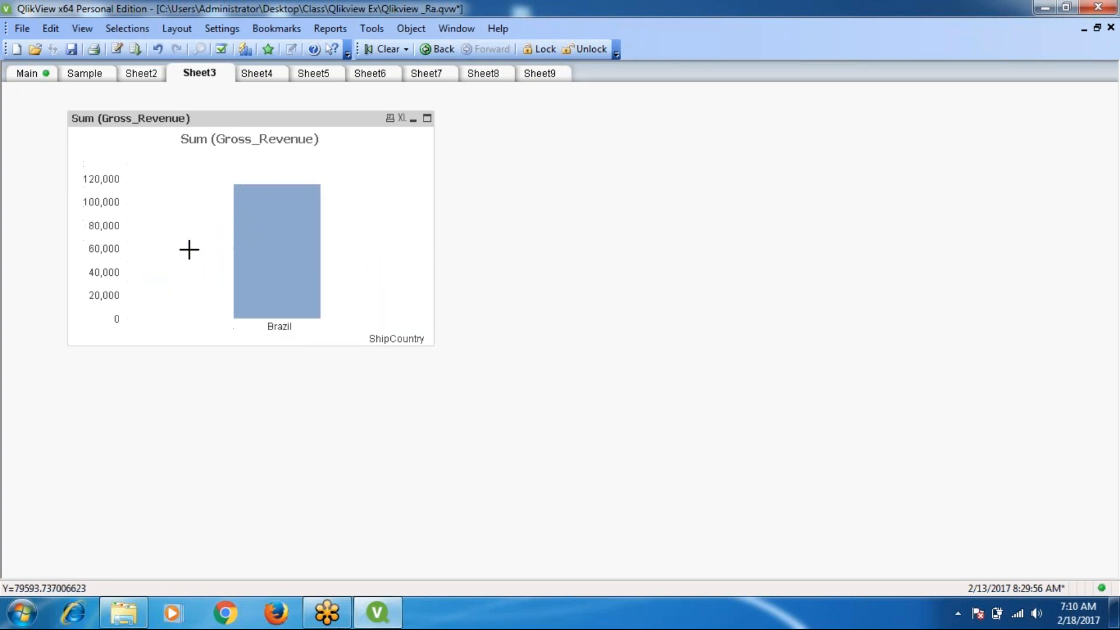
click(290, 244)
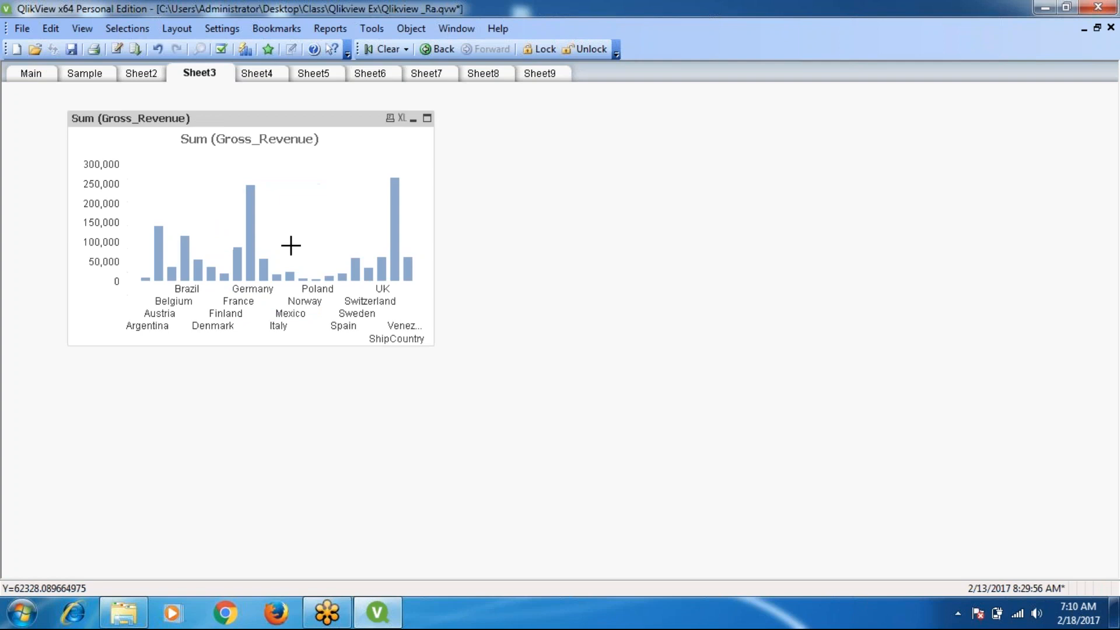
click(397, 204)
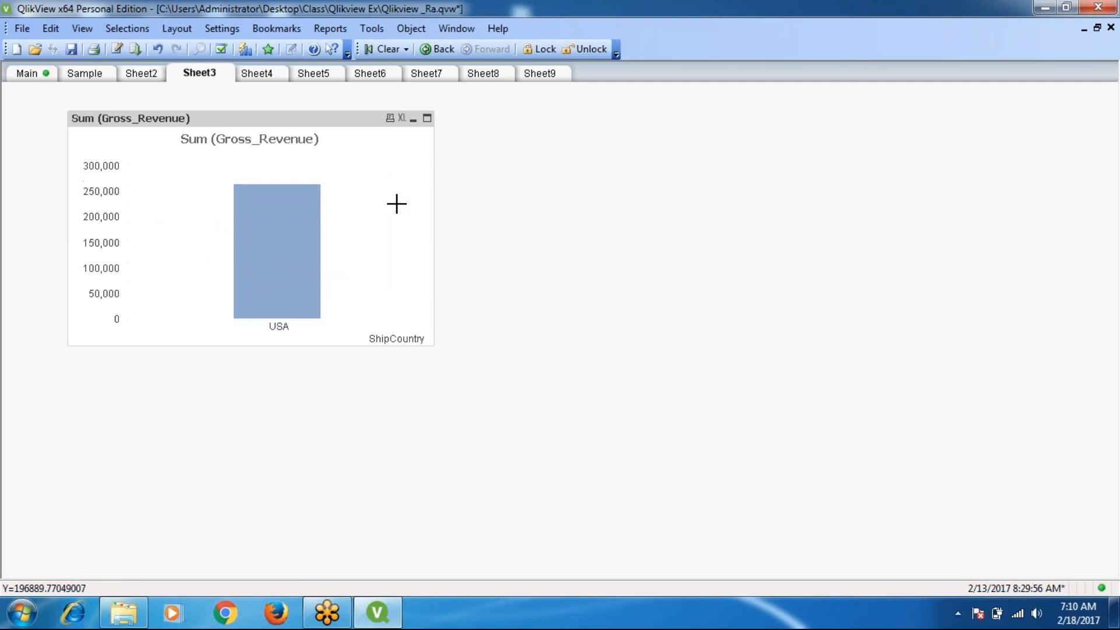
click(288, 232)
Set the title shown in the bar chart to "ShipCOuntry wise Gross Revenue" in its properties and apply it
right_click(297, 121)
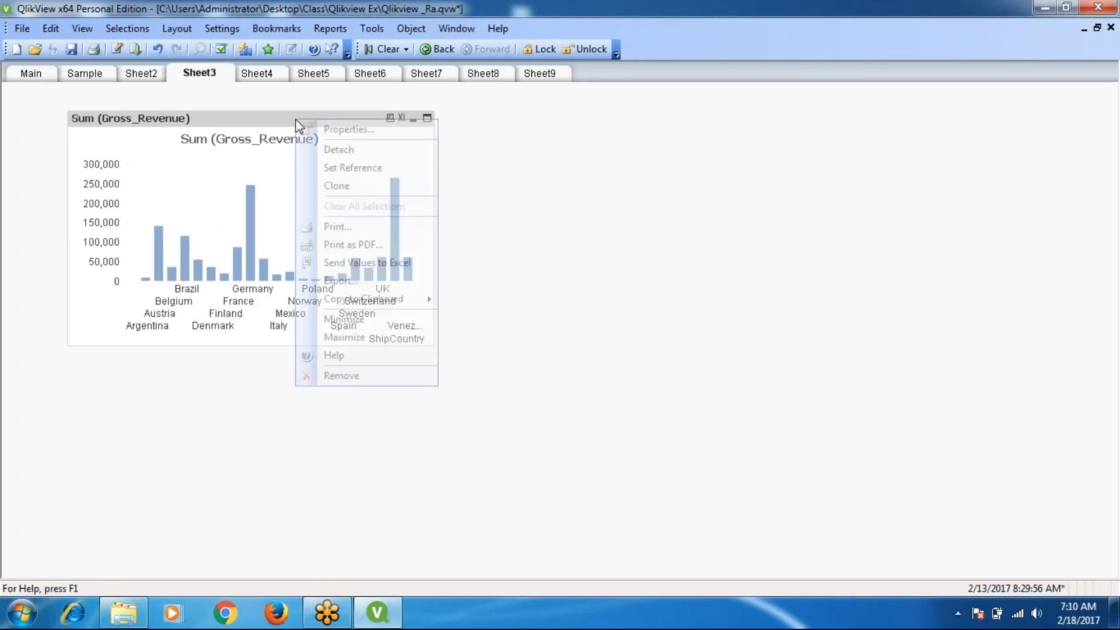
click(360, 132)
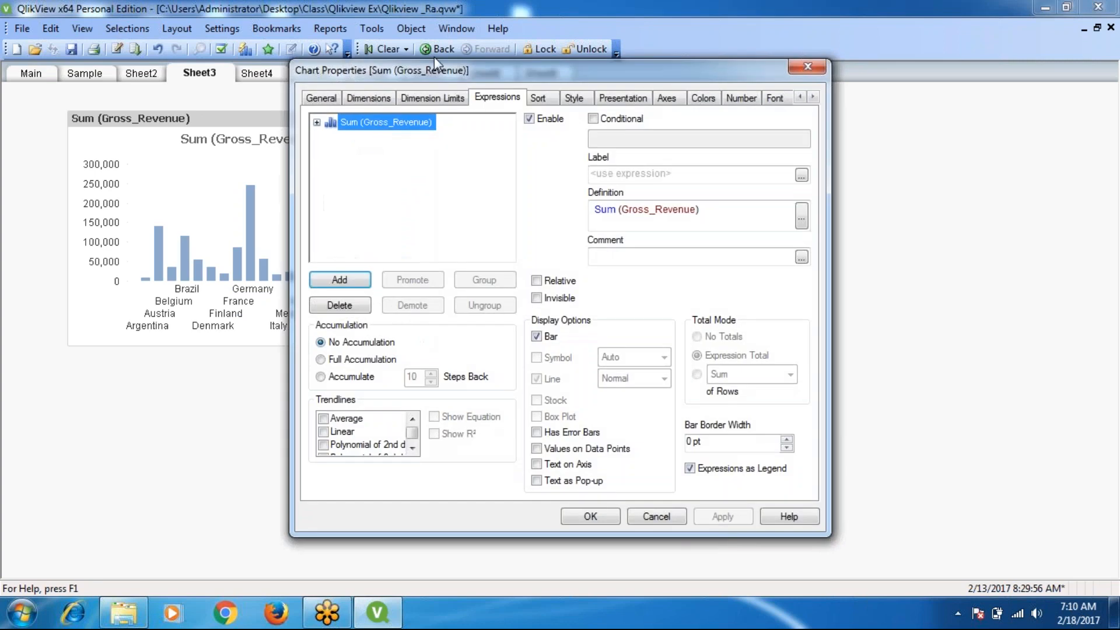
drag(450, 67, 549, 74)
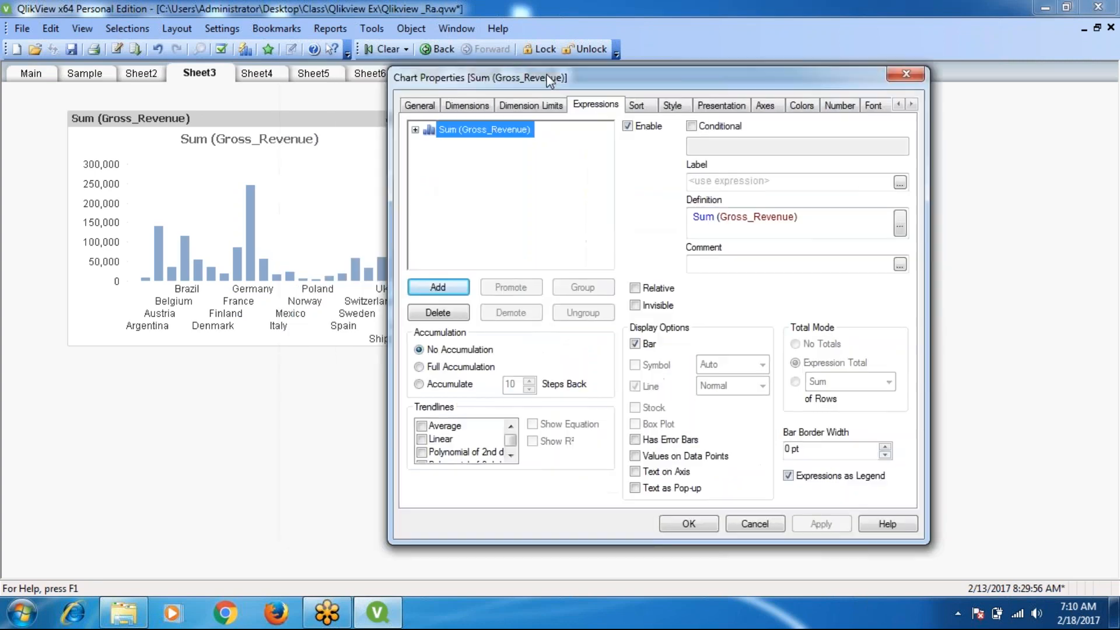
click(420, 106)
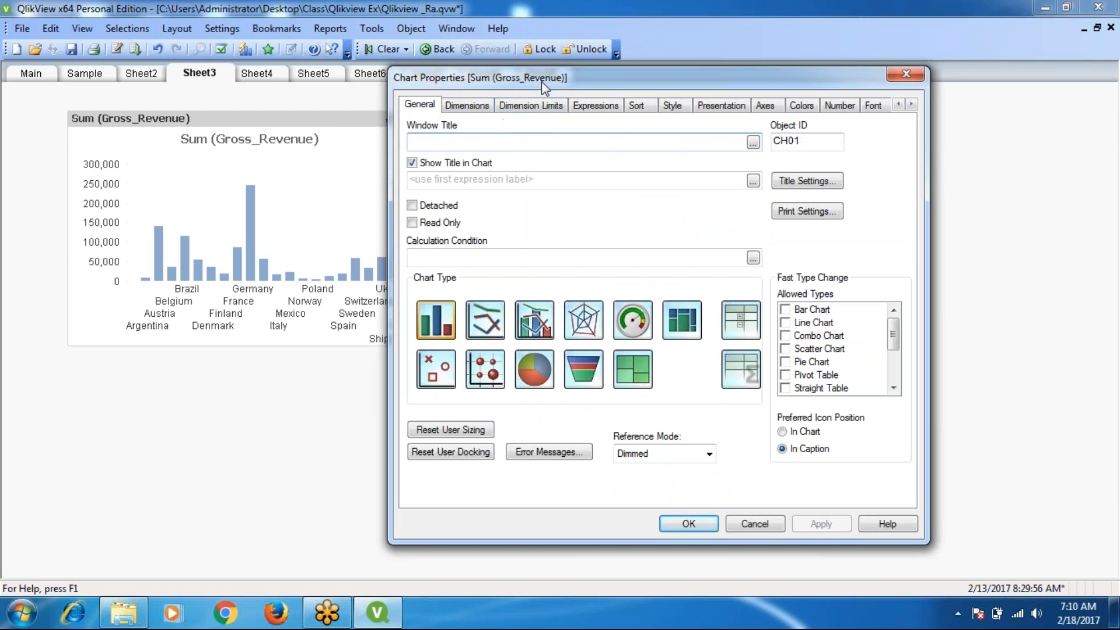
drag(541, 81, 610, 85)
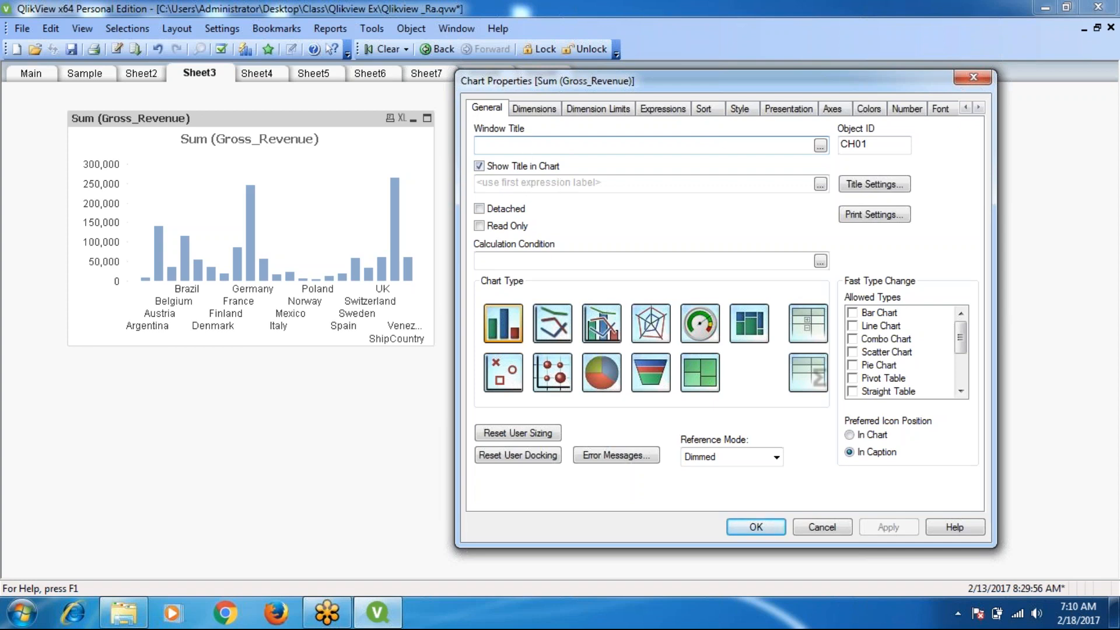
click(581, 182)
text(ShipCOuntr)
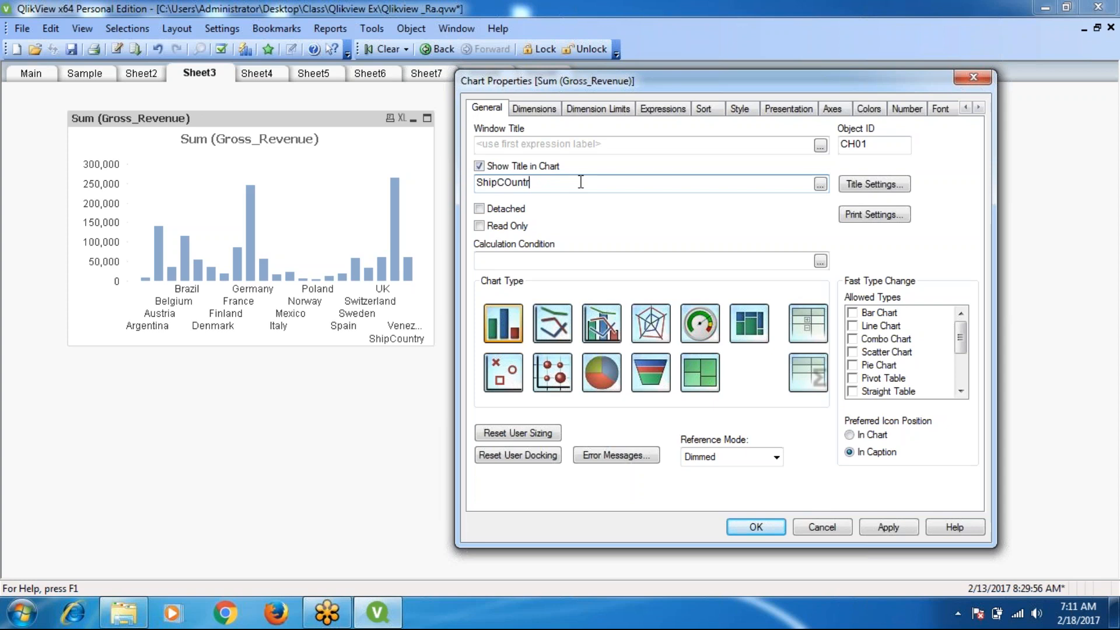
text(y wise Gross Revenue)
click(889, 527)
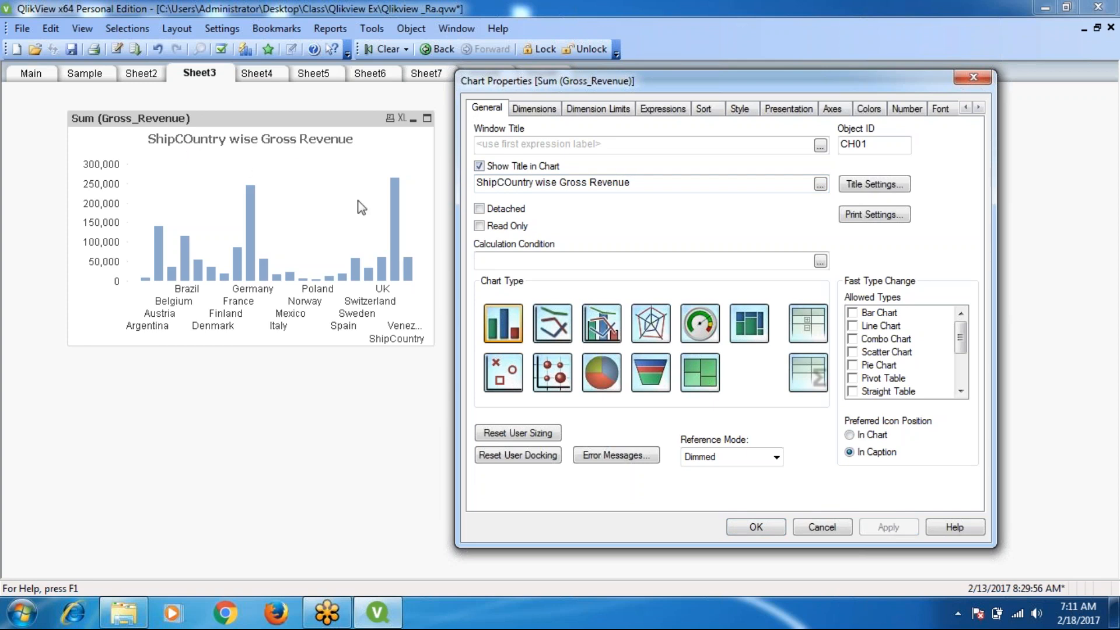
Correct the title shown in the chart to "ShipCountry wise Gross Revenue" and apply it
click(514, 185)
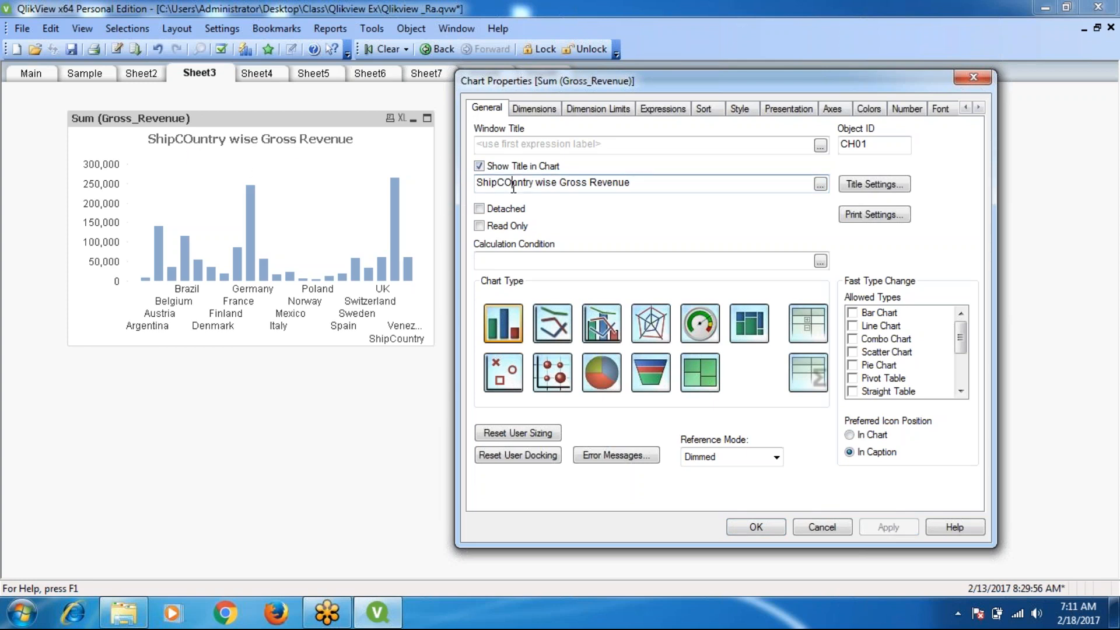
key(BackSpace)
text(o)
click(889, 527)
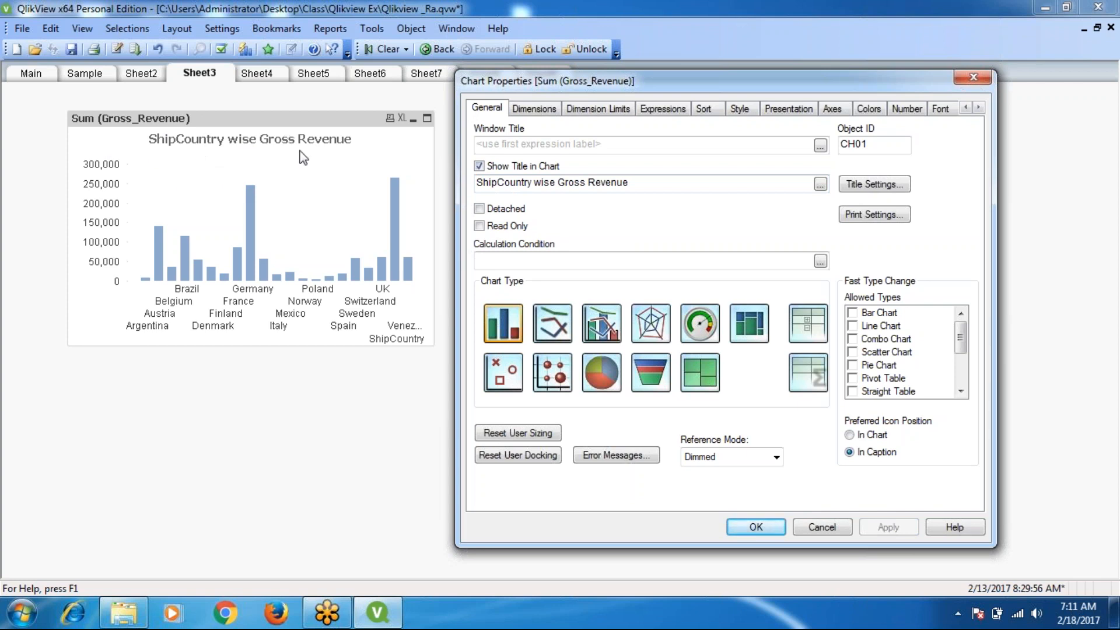
Set the chart's window title to "Ship Details" and apply it
click(520, 143)
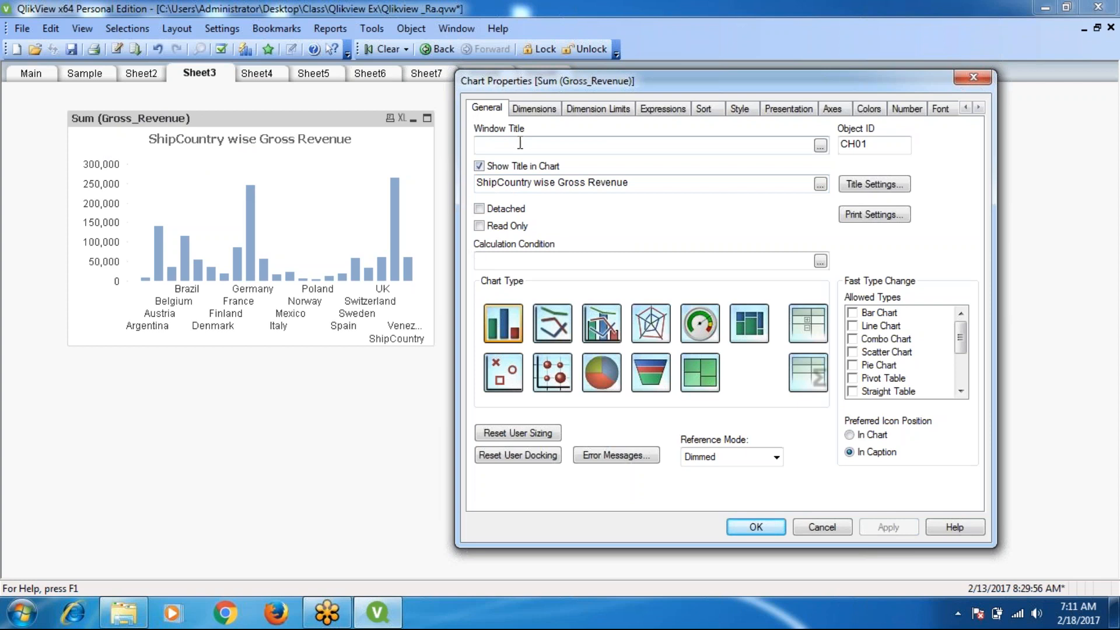
text(Ship)
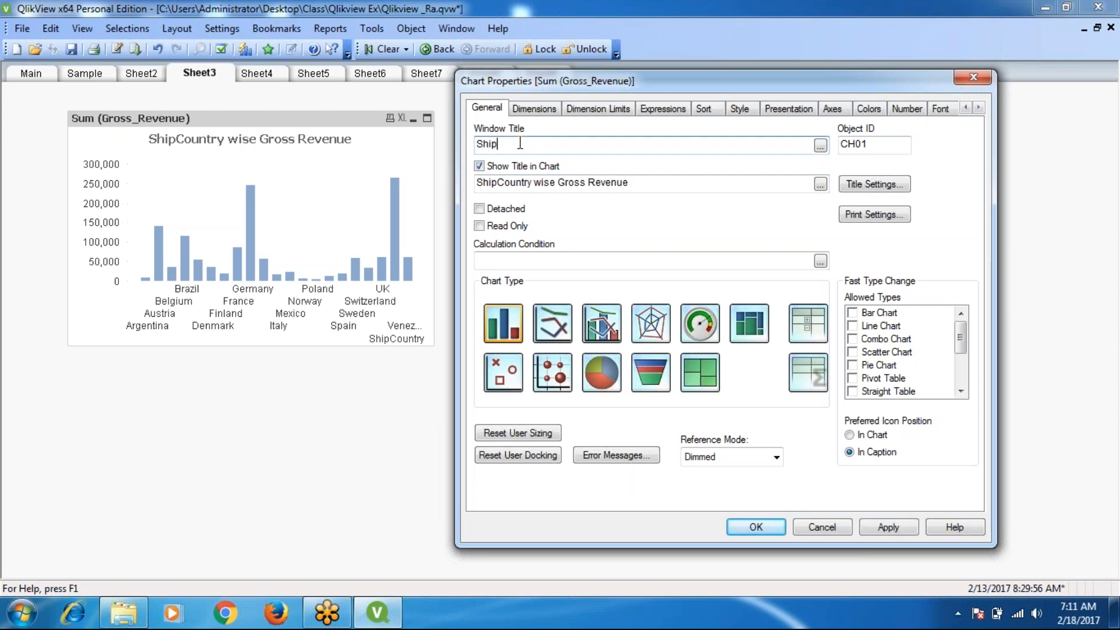
text( Details)
click(888, 528)
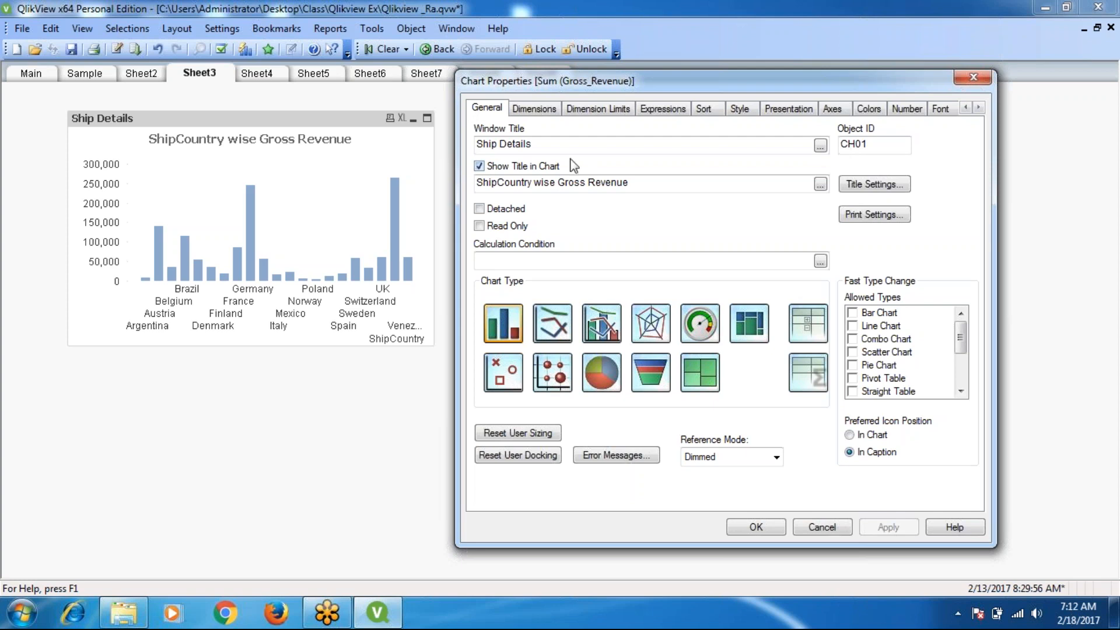
Clear the chart's window title so it uses the first expression label, and apply the change
click(650, 186)
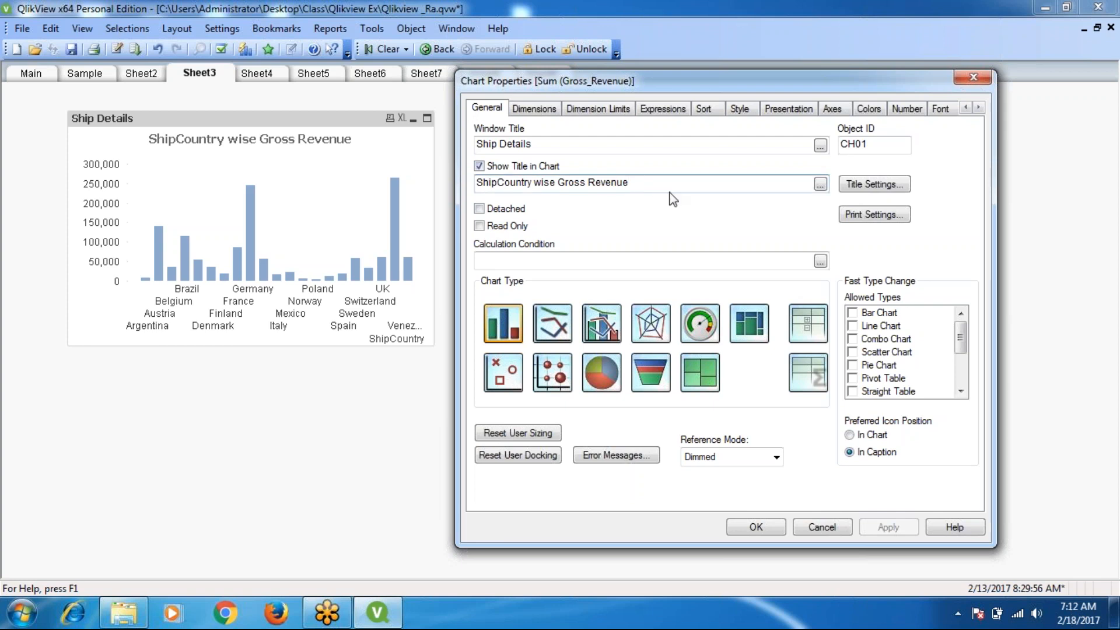
drag(658, 187, 477, 205)
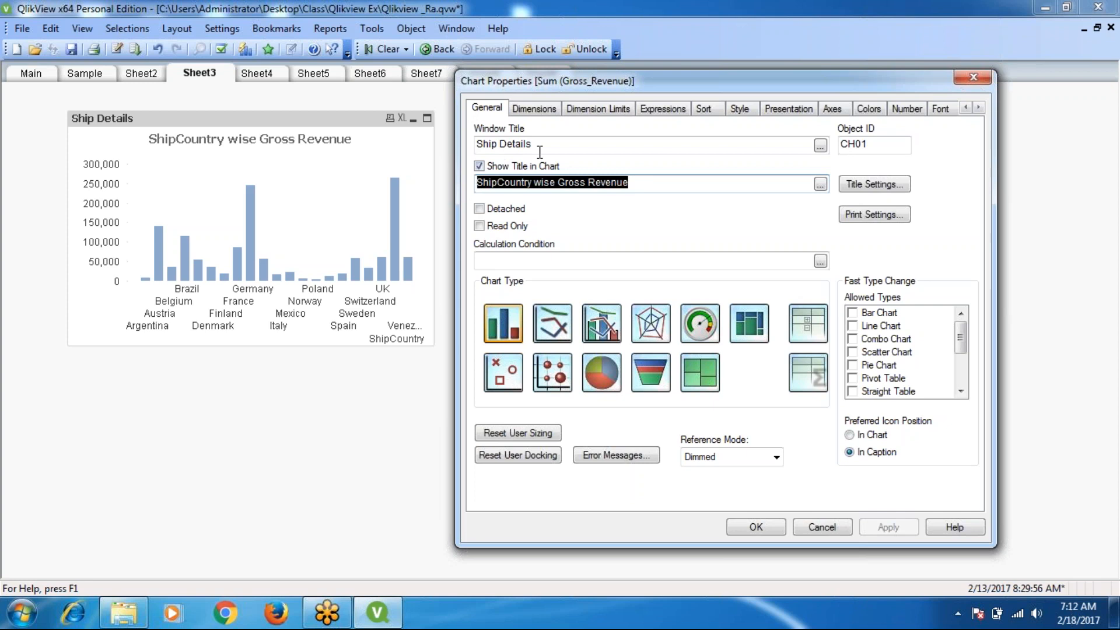
drag(540, 146, 446, 137)
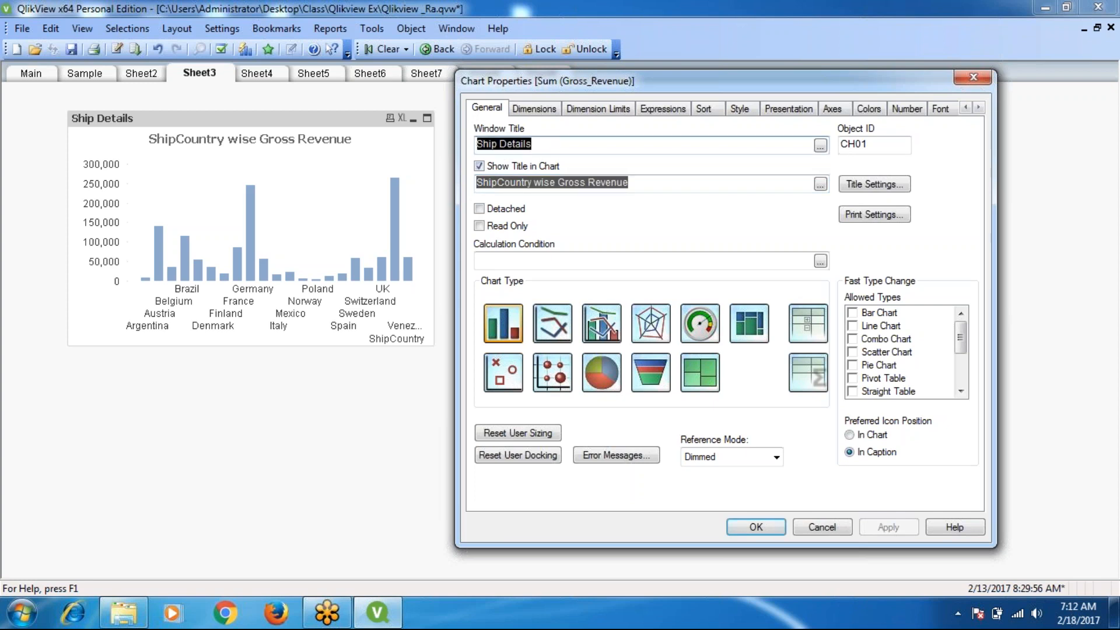
key(BackSpace)
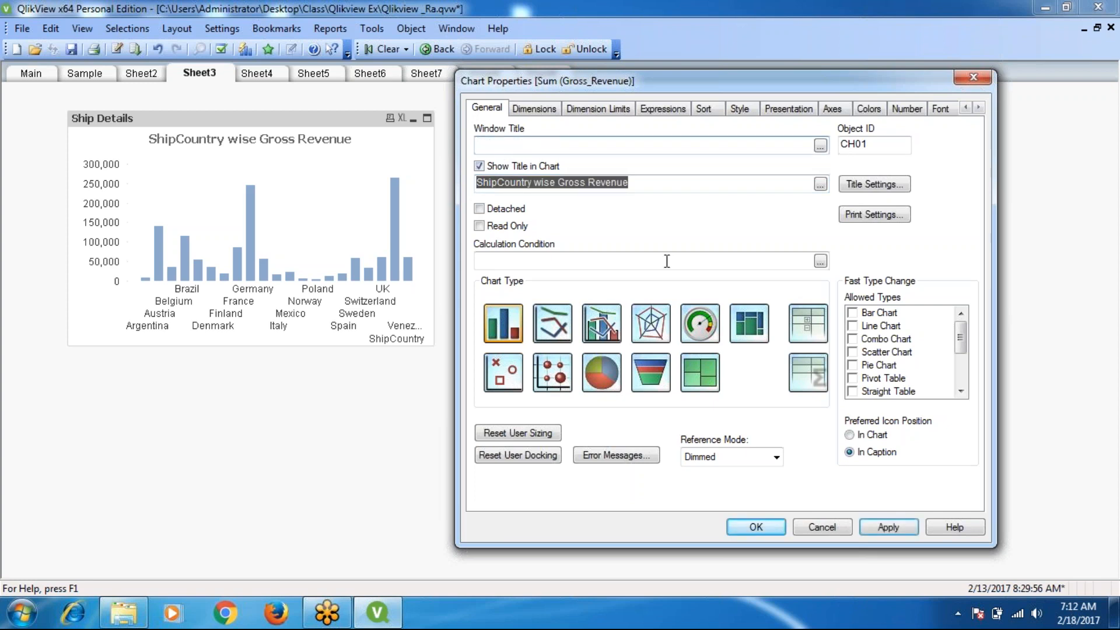
click(889, 527)
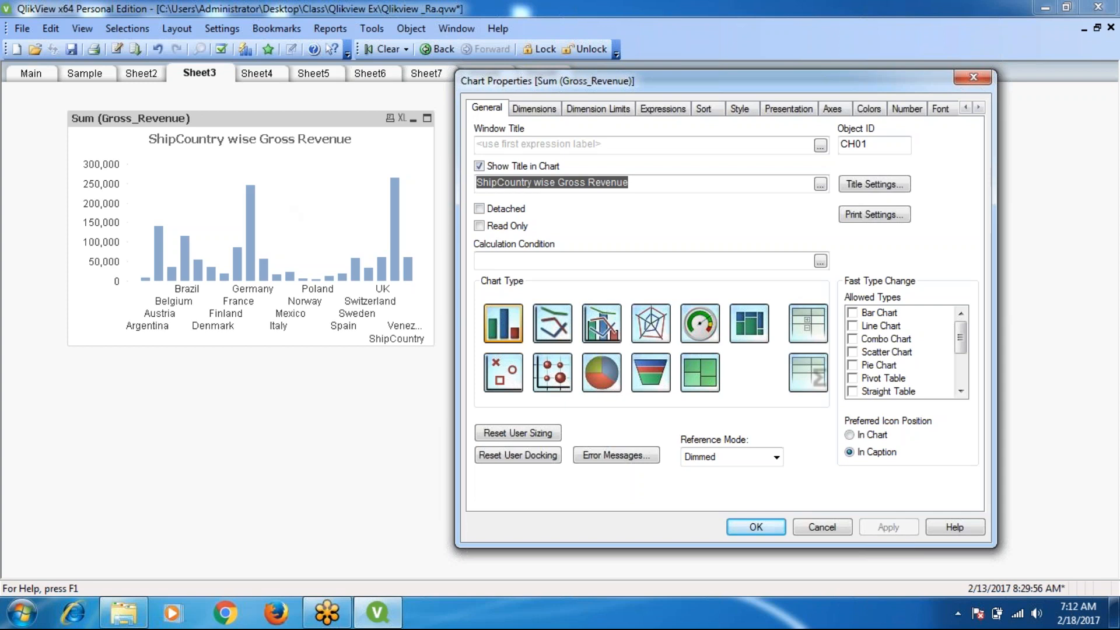
Disable the Sum (Gross_Revenue) expression and apply, then enable it again and apply
click(666, 112)
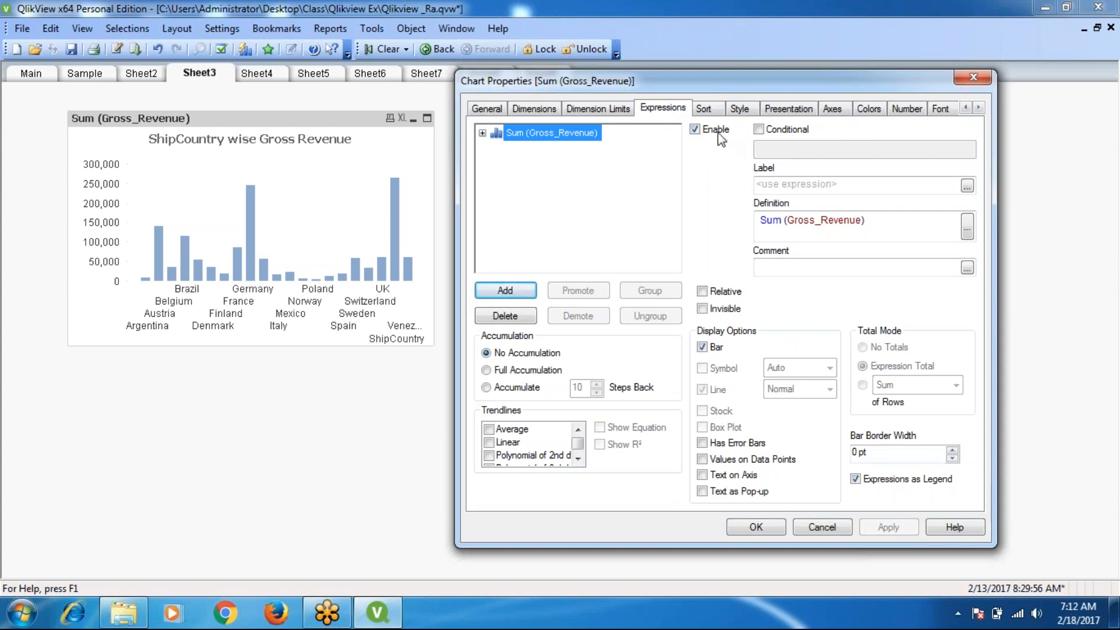
click(695, 129)
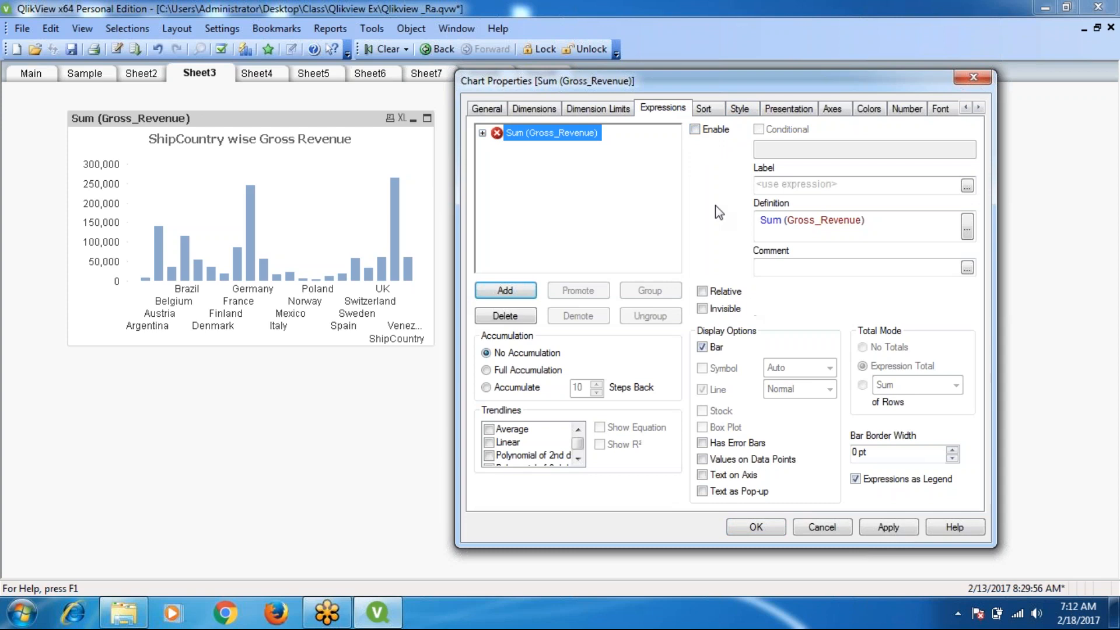
click(894, 528)
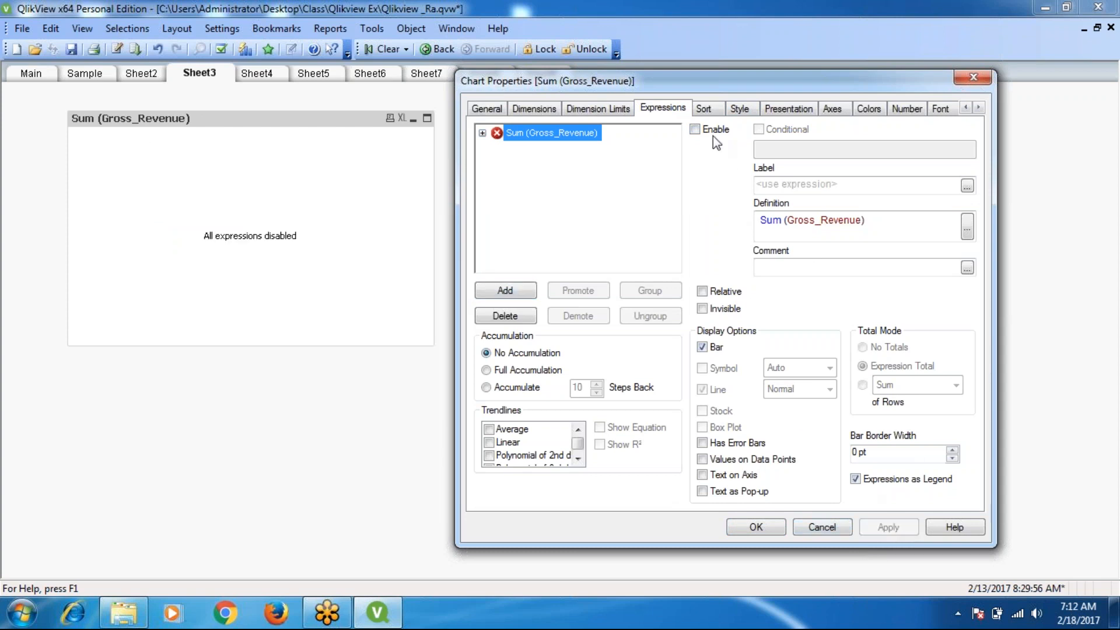
click(696, 130)
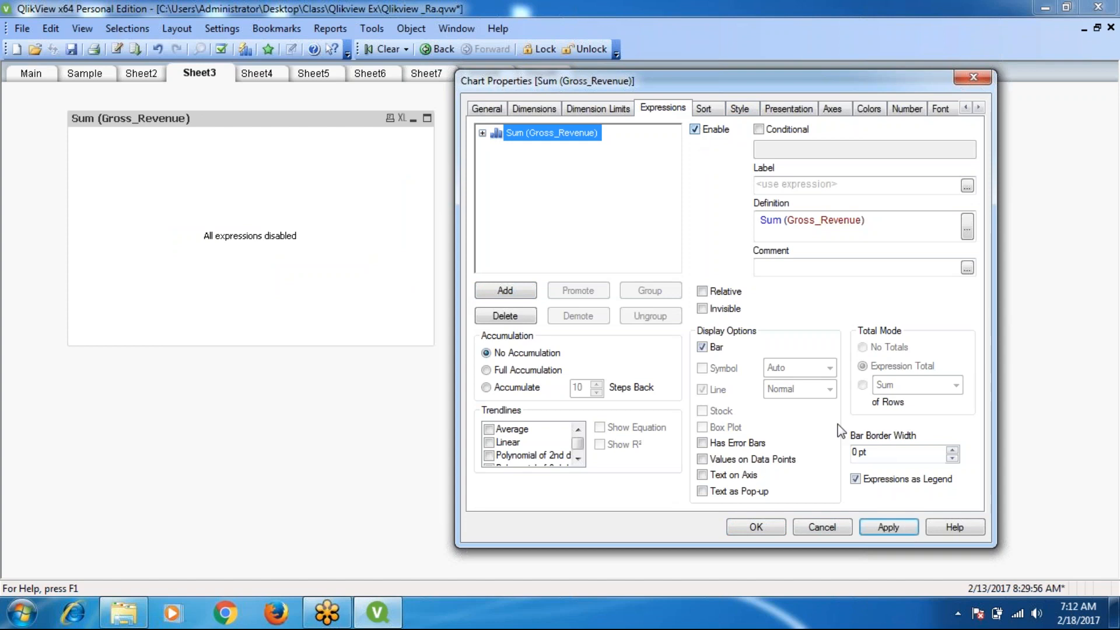
click(892, 528)
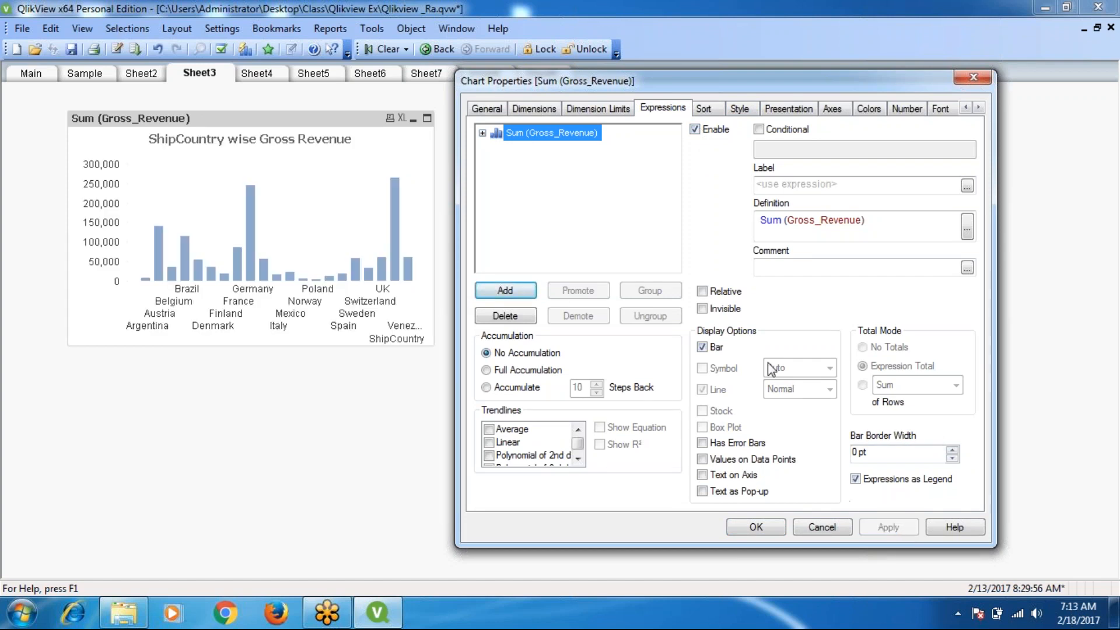
click(705, 112)
click(735, 112)
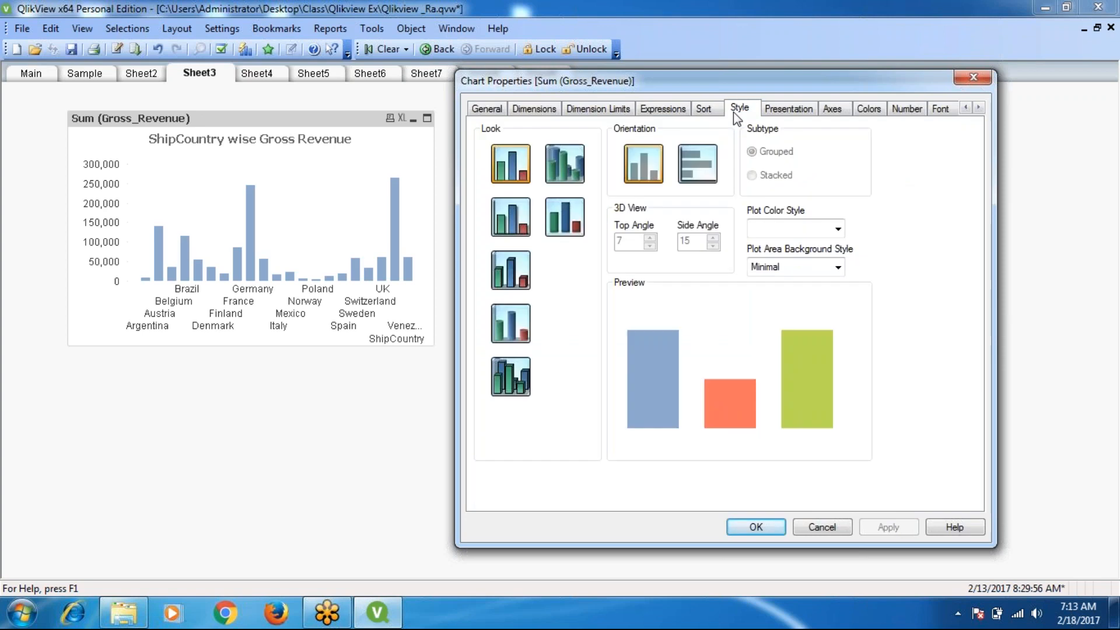
click(788, 112)
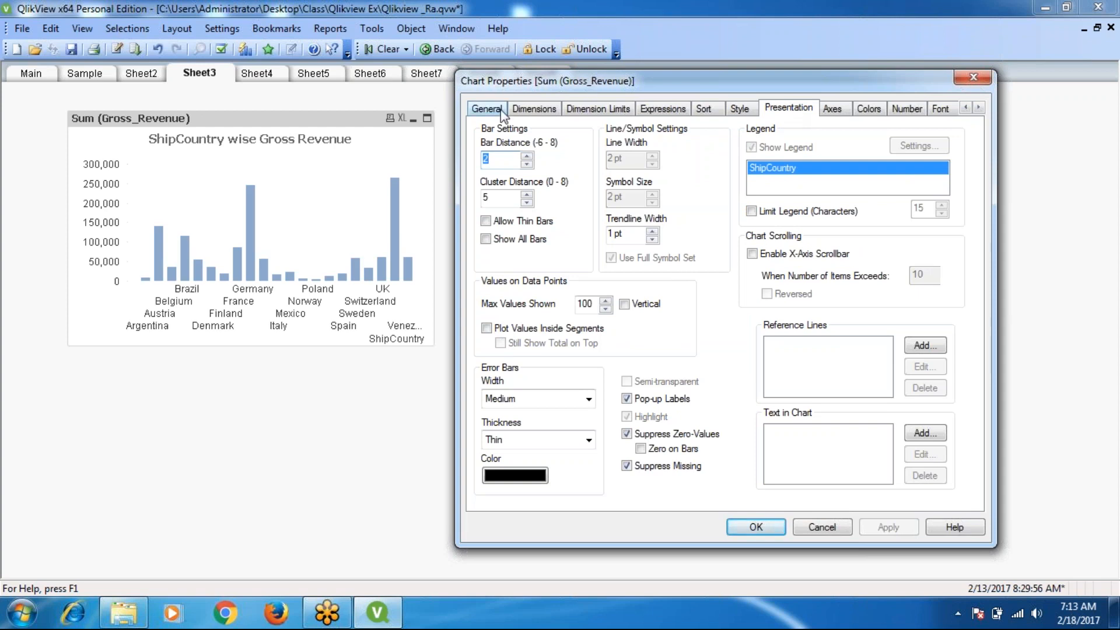
Hide the title in the chart and apply, then show it again and apply
click(485, 109)
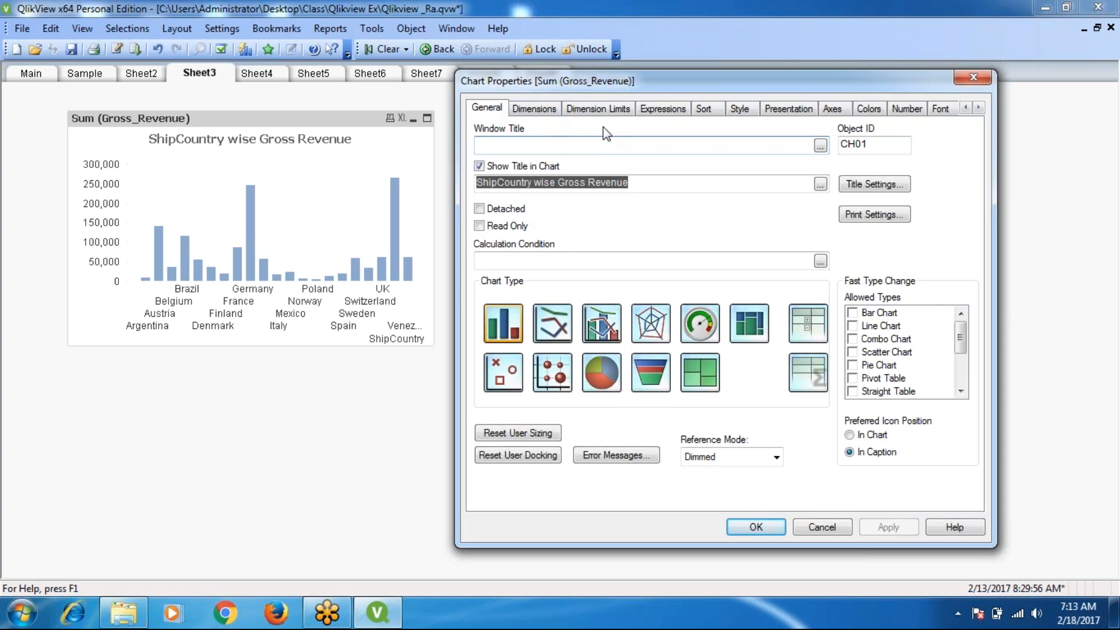
click(479, 167)
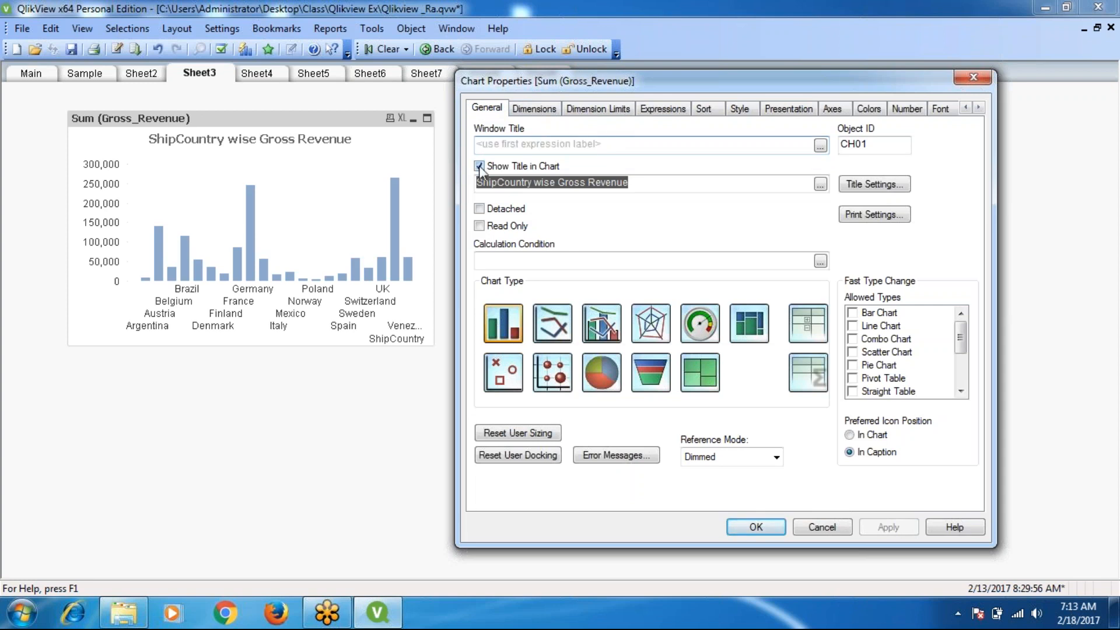
click(880, 532)
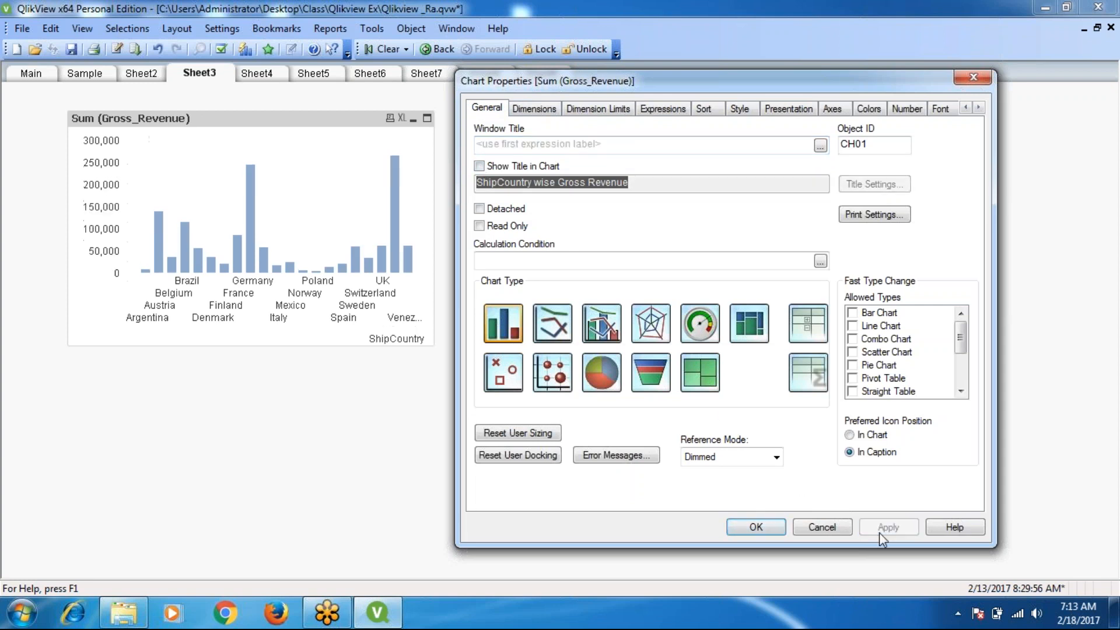
click(479, 167)
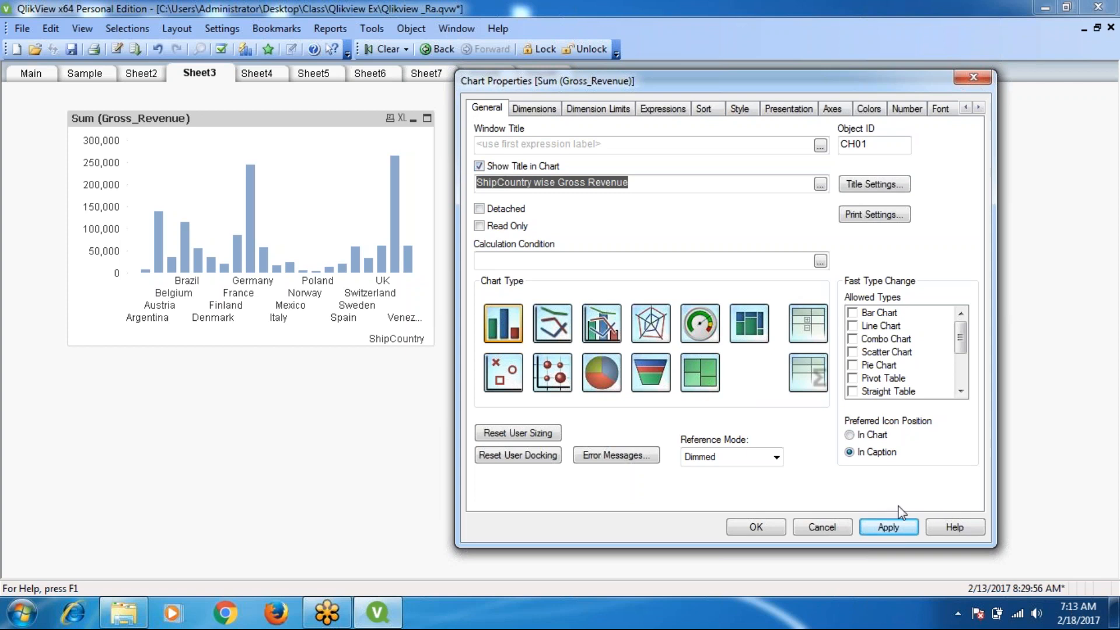
click(891, 529)
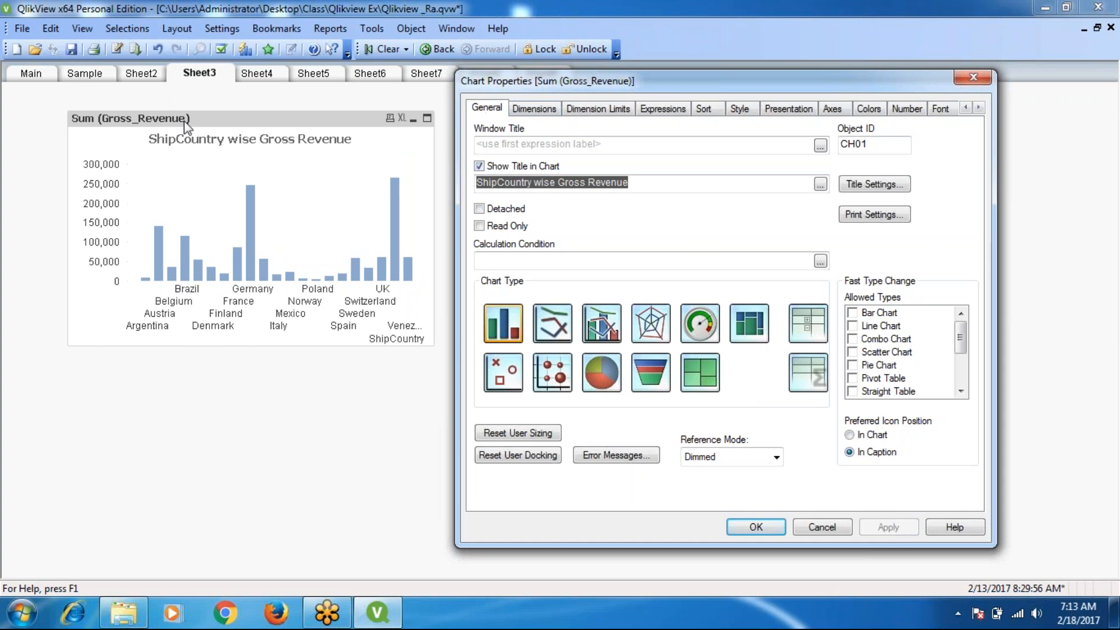
Allow Line Chart and Block Chart as fast type changes for the chart, apply and confirm the properties
click(535, 109)
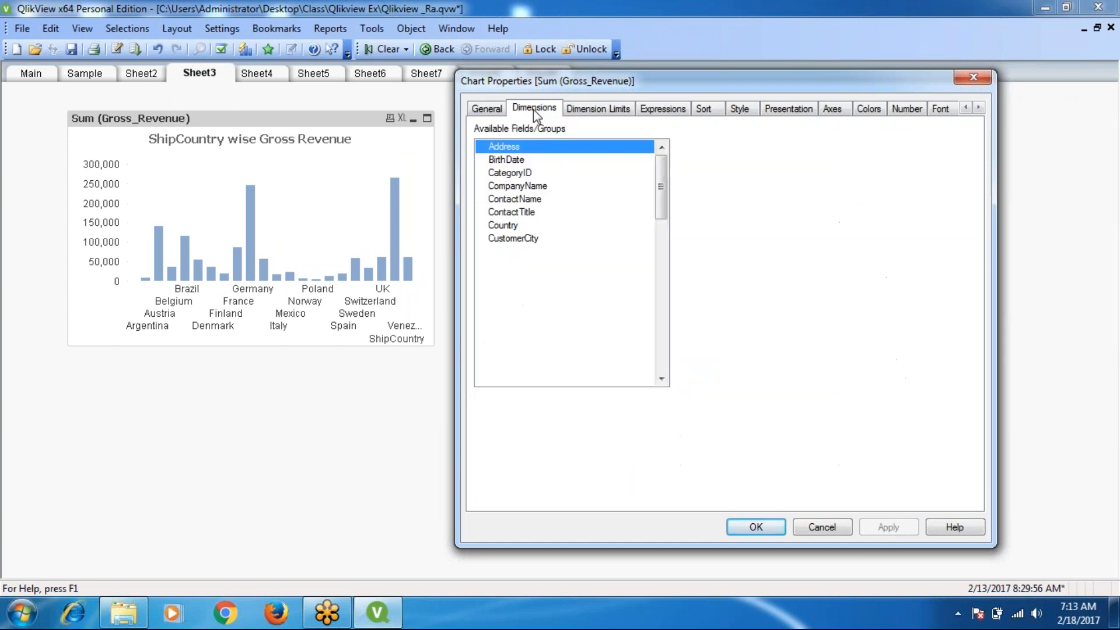
click(487, 109)
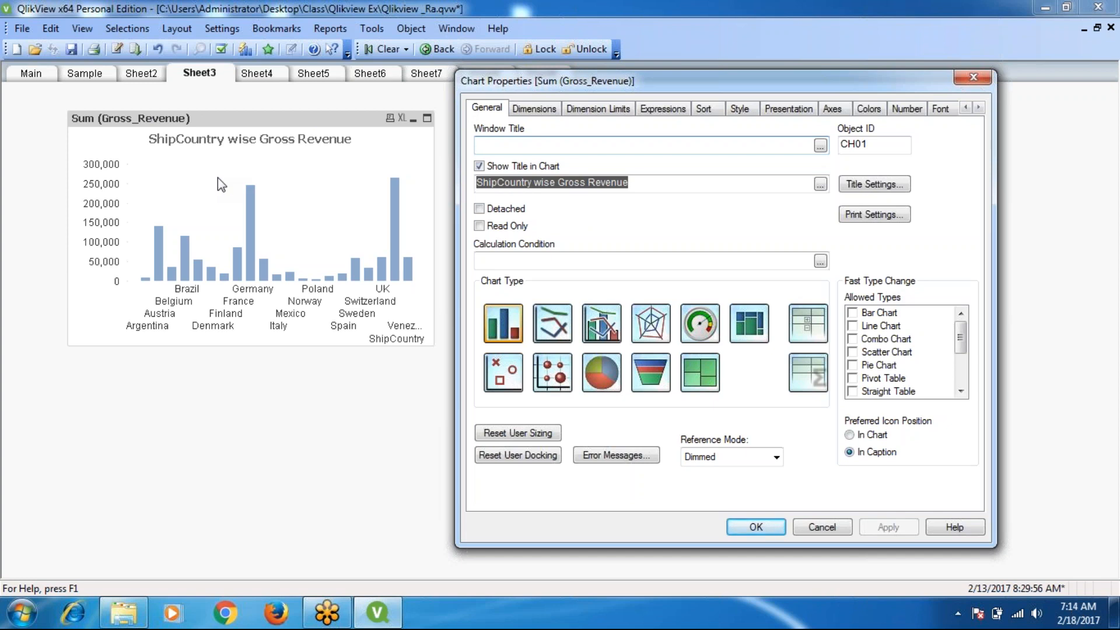
click(854, 326)
click(860, 367)
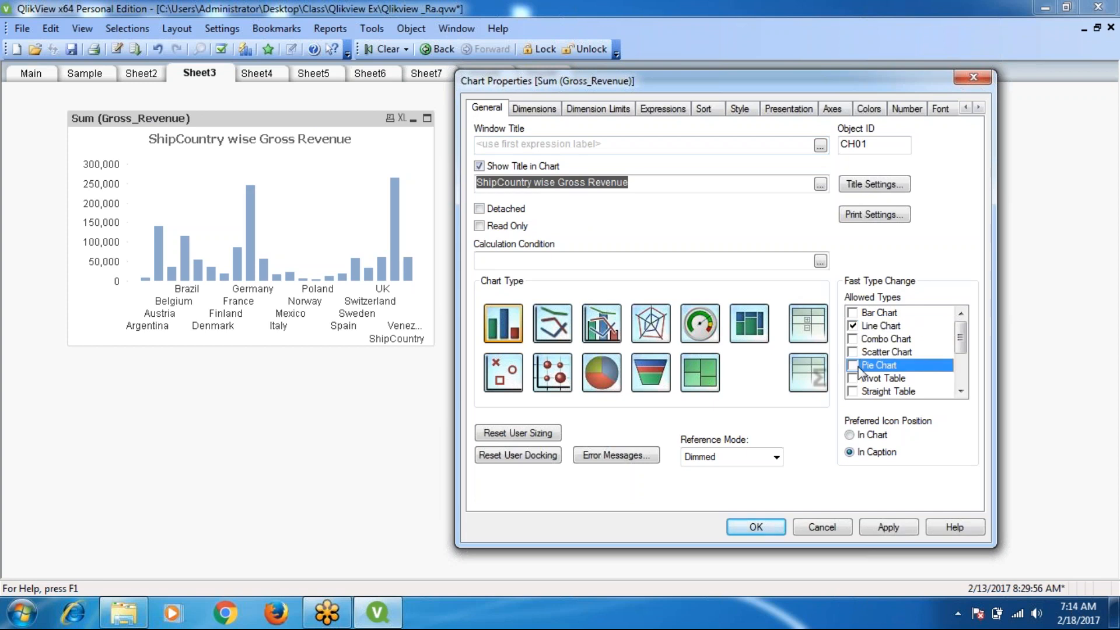
click(961, 391)
click(961, 391)
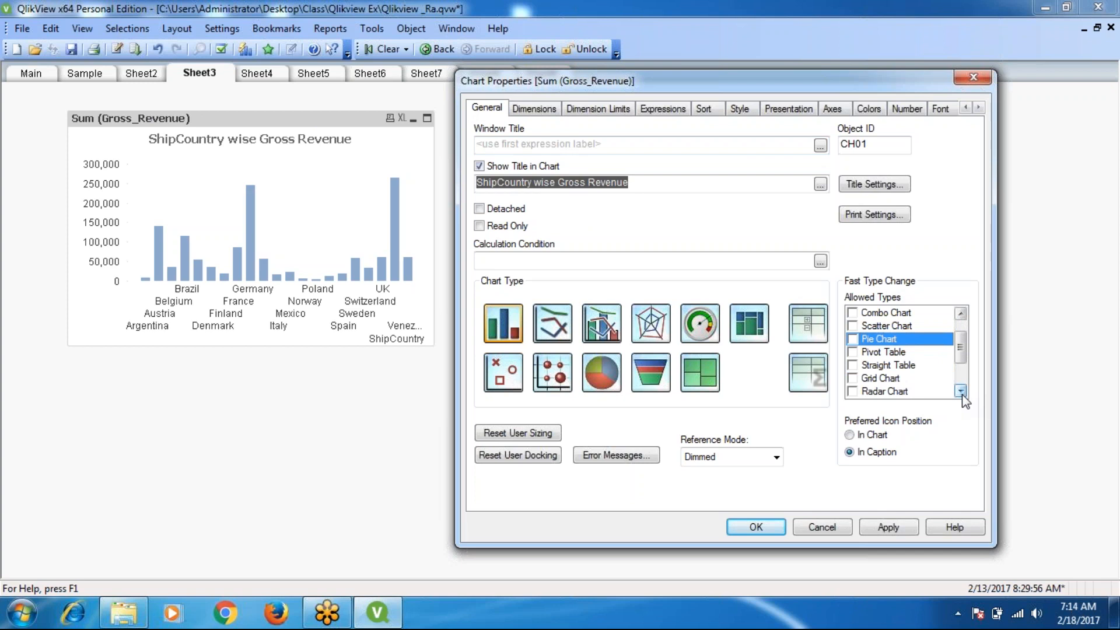
click(961, 390)
click(961, 391)
click(961, 391)
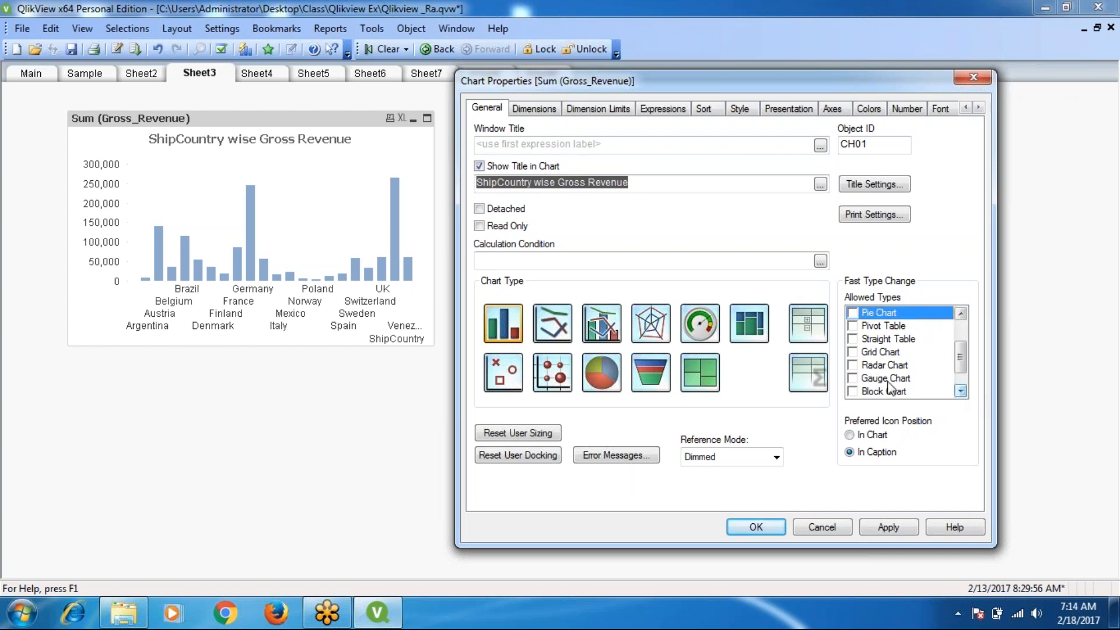
click(853, 392)
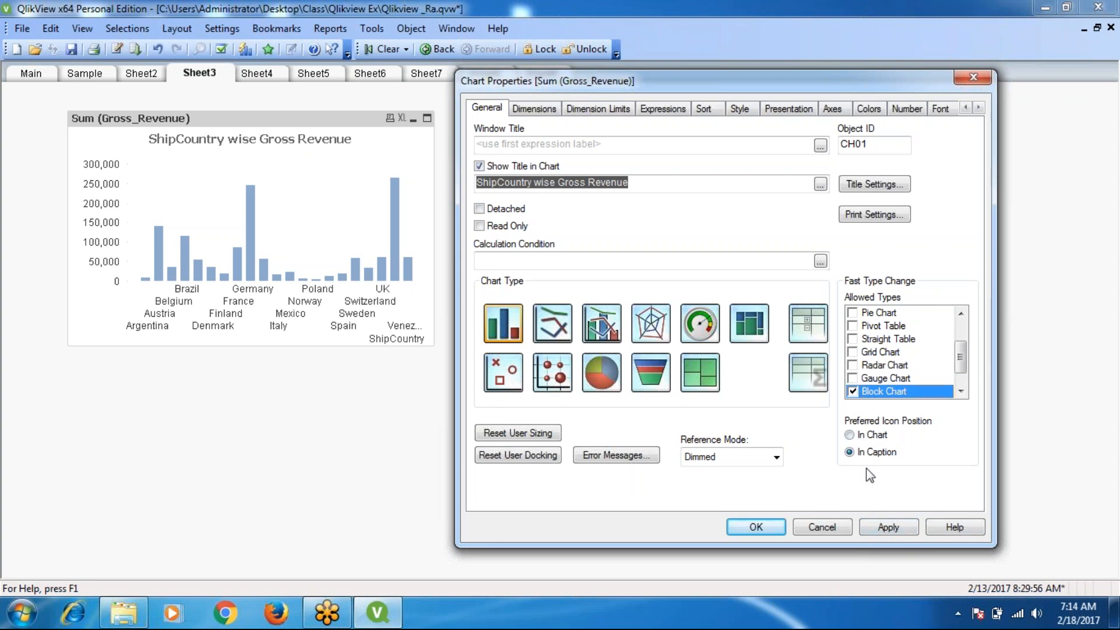
click(897, 527)
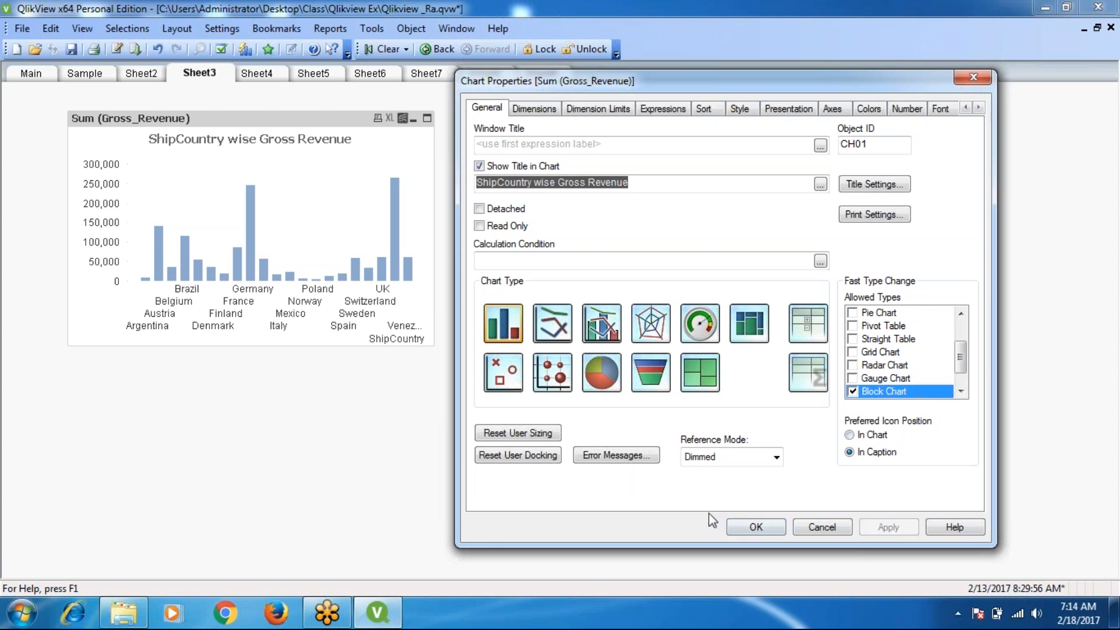
click(755, 527)
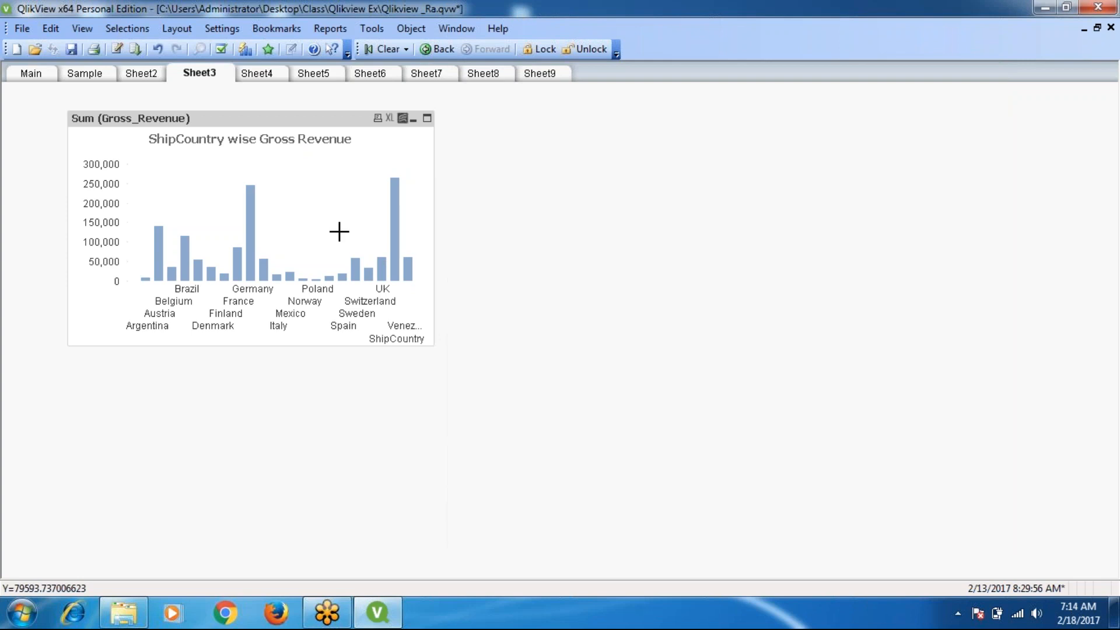
Cycle the gross revenue chart between its line and block chart types, ending on the line chart
click(403, 122)
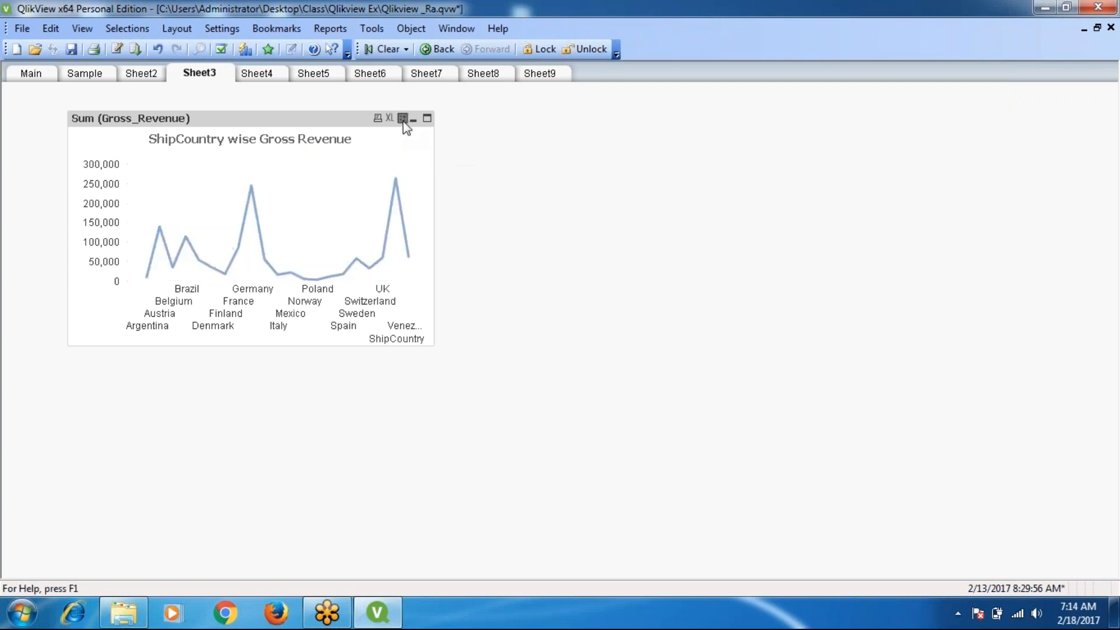
click(403, 121)
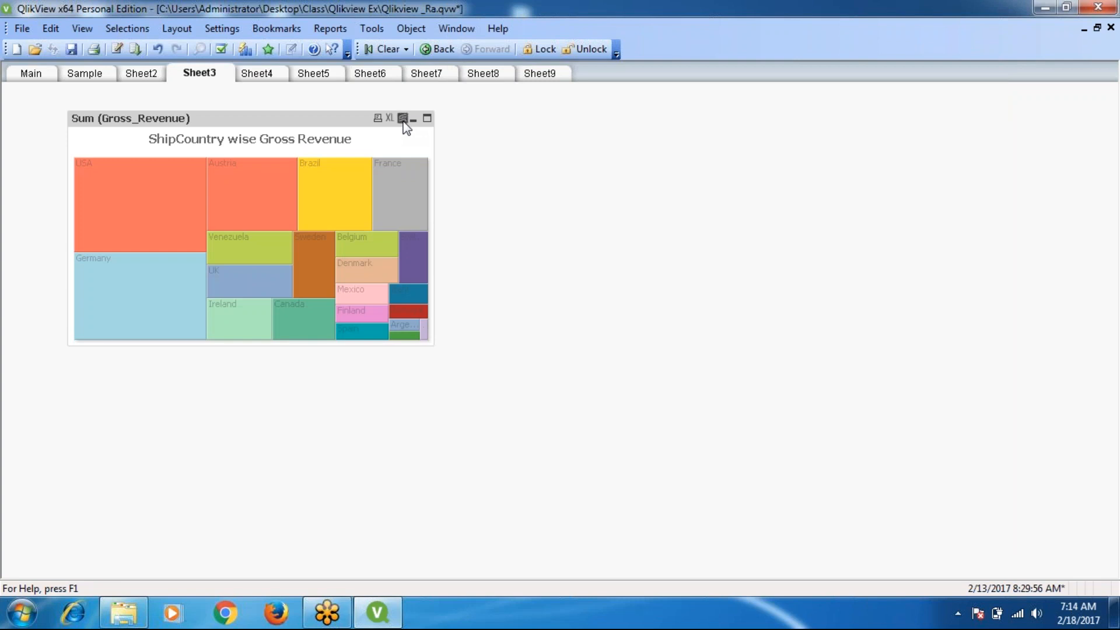
click(403, 120)
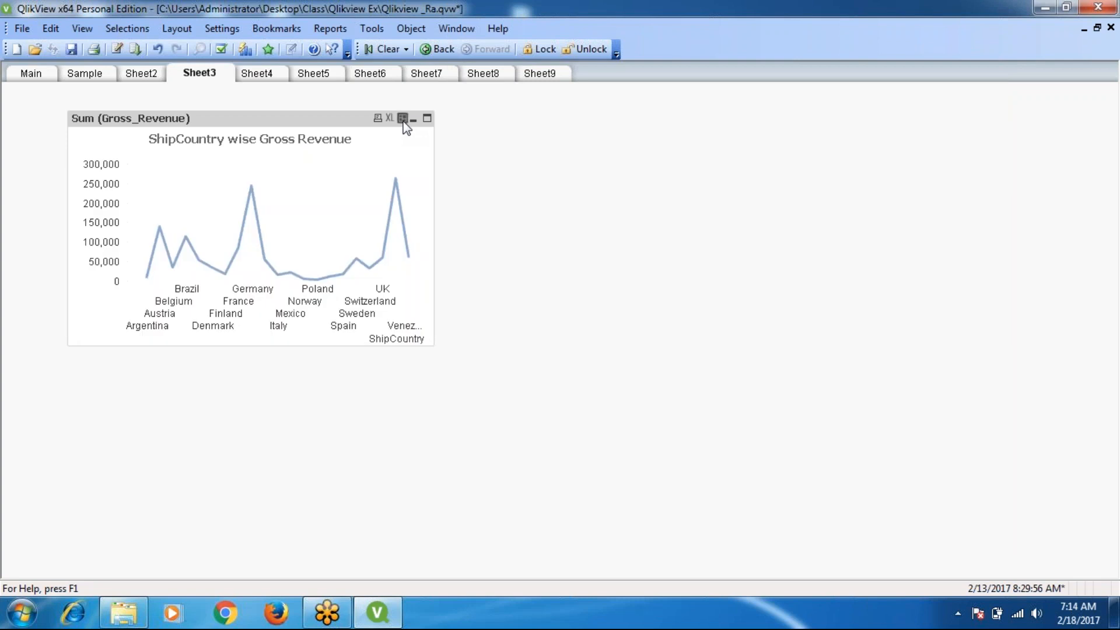
click(403, 118)
click(403, 119)
Add Bar Chart to the gross revenue chart's allowed fast type changes, apply and confirm the properties
right_click(296, 117)
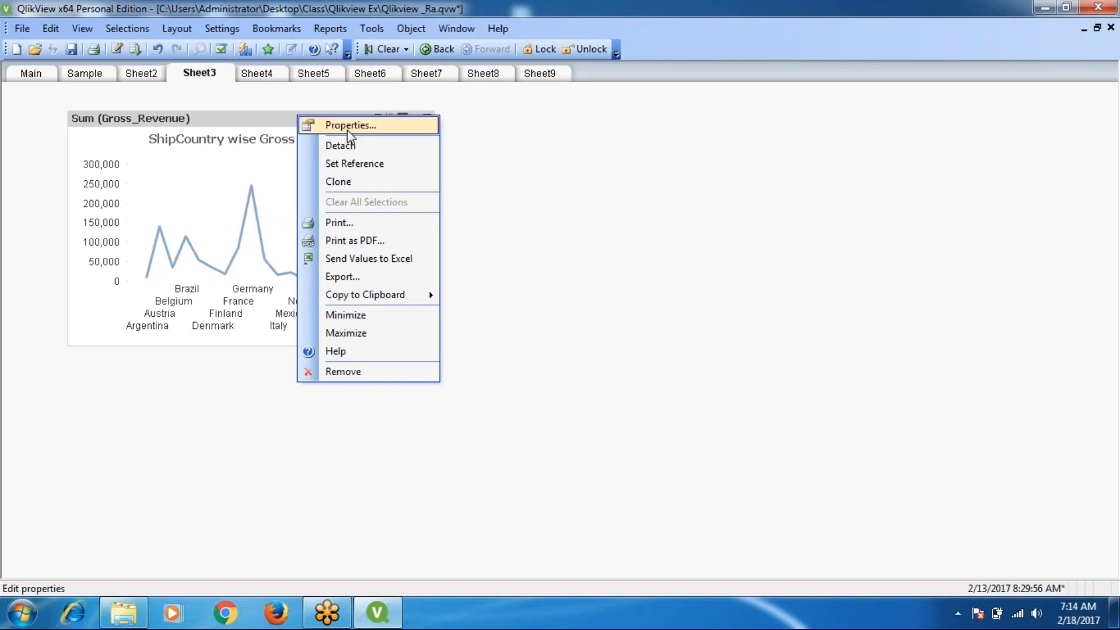
click(348, 128)
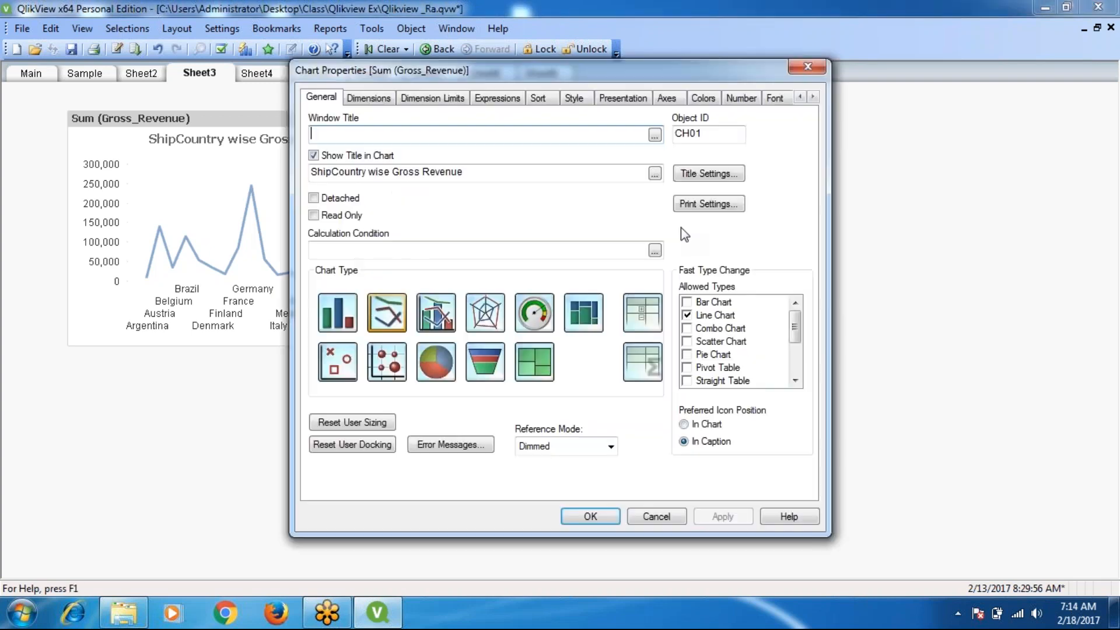
click(687, 303)
click(730, 517)
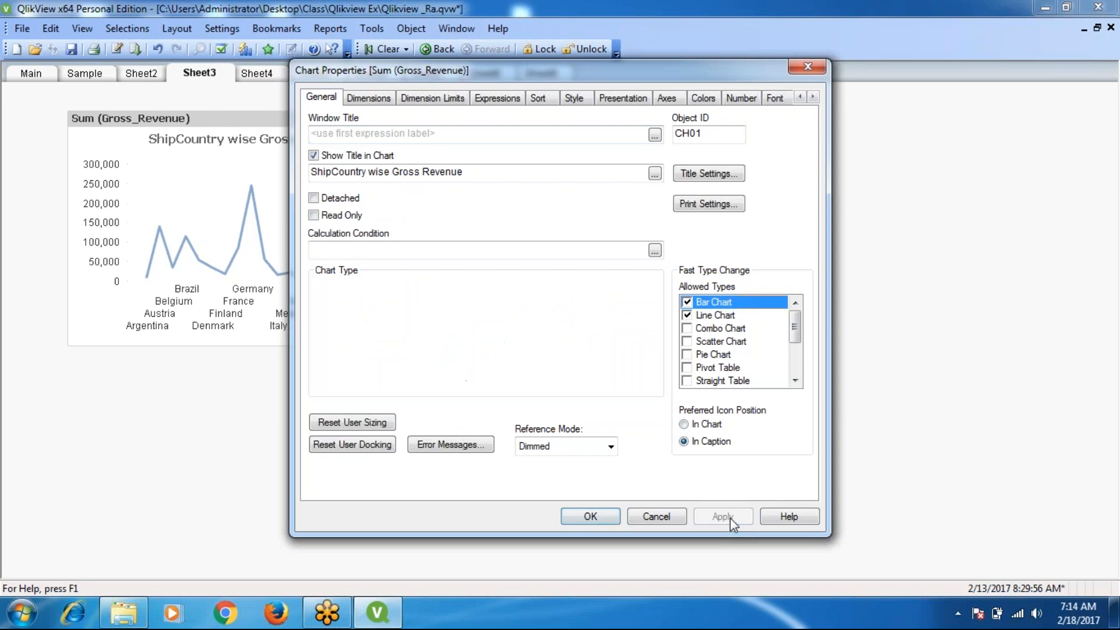
click(591, 517)
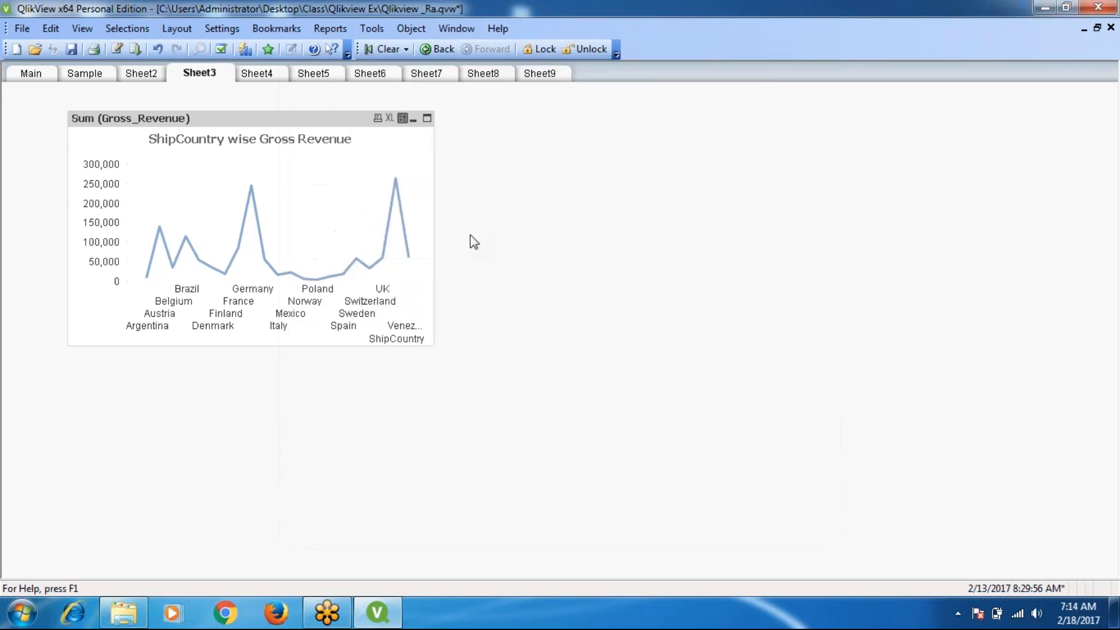
Cycle the gross revenue chart repeatedly through its block, bar and line types with fast change, ending on the bar chart
click(403, 119)
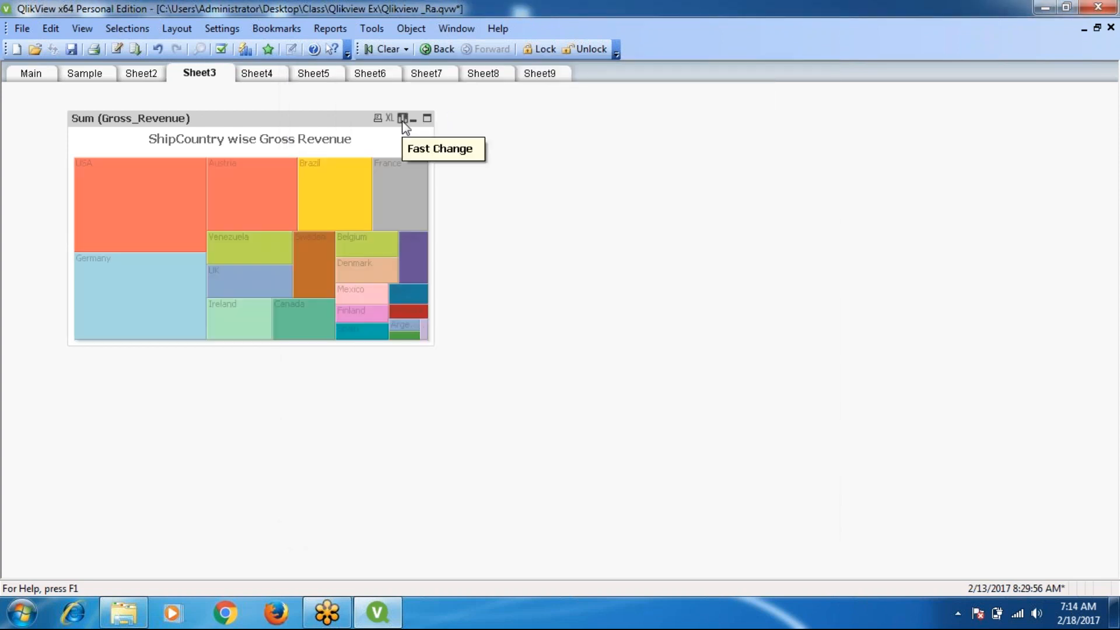
click(403, 119)
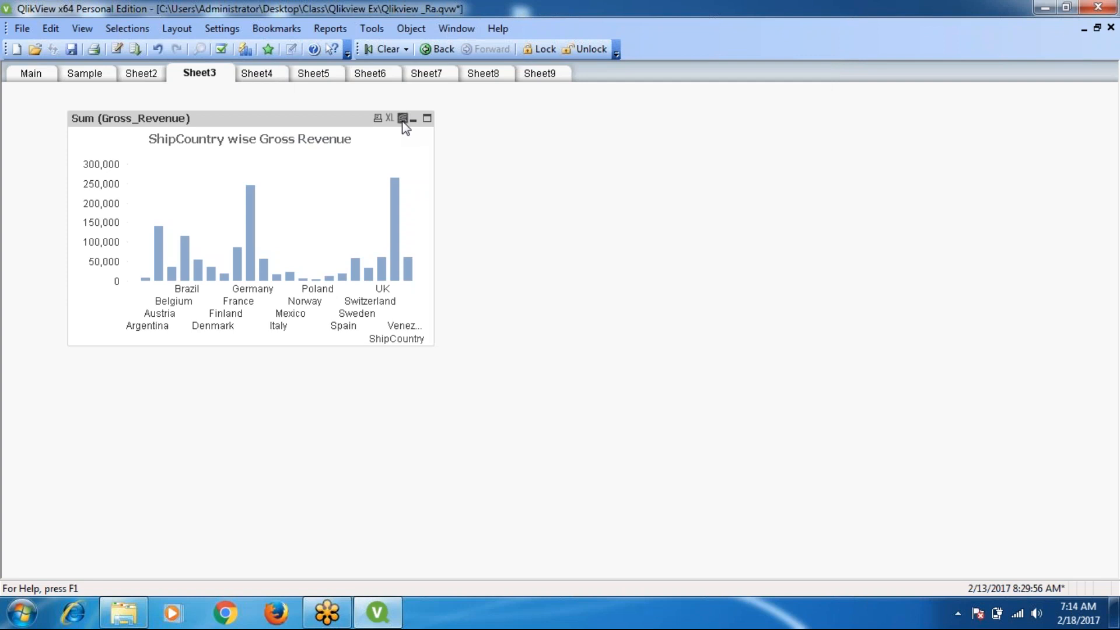
click(403, 119)
click(402, 119)
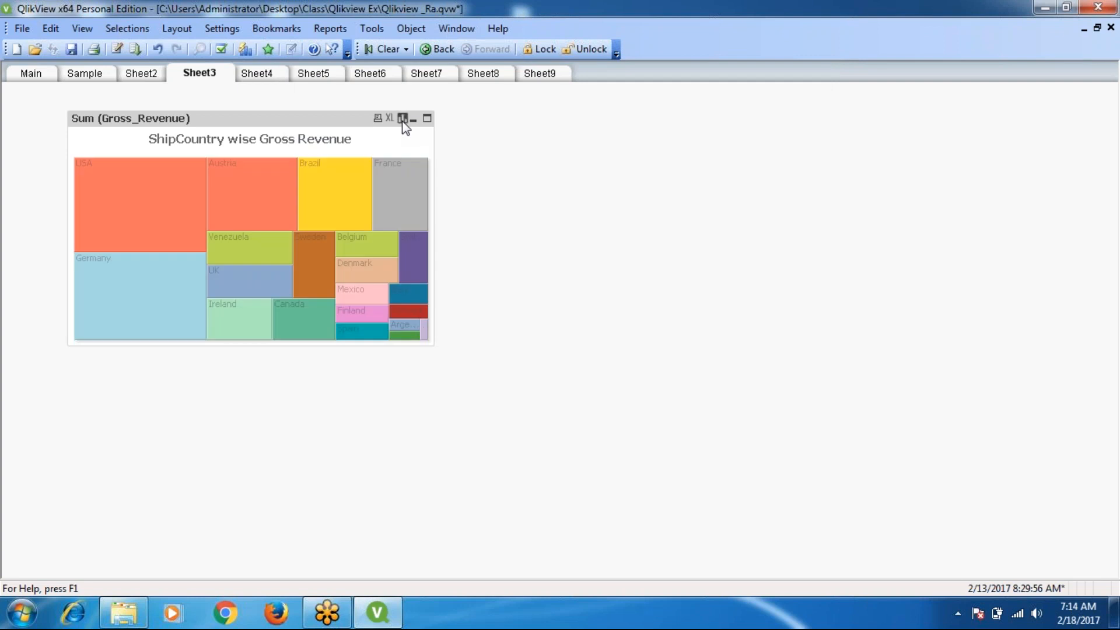
click(403, 118)
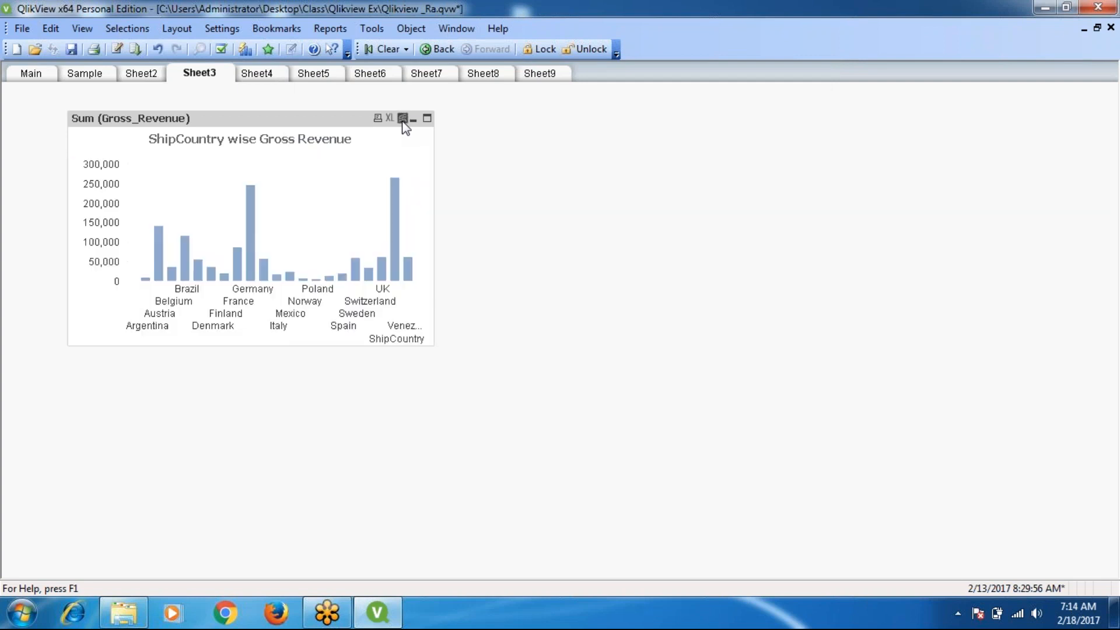
click(403, 119)
click(403, 118)
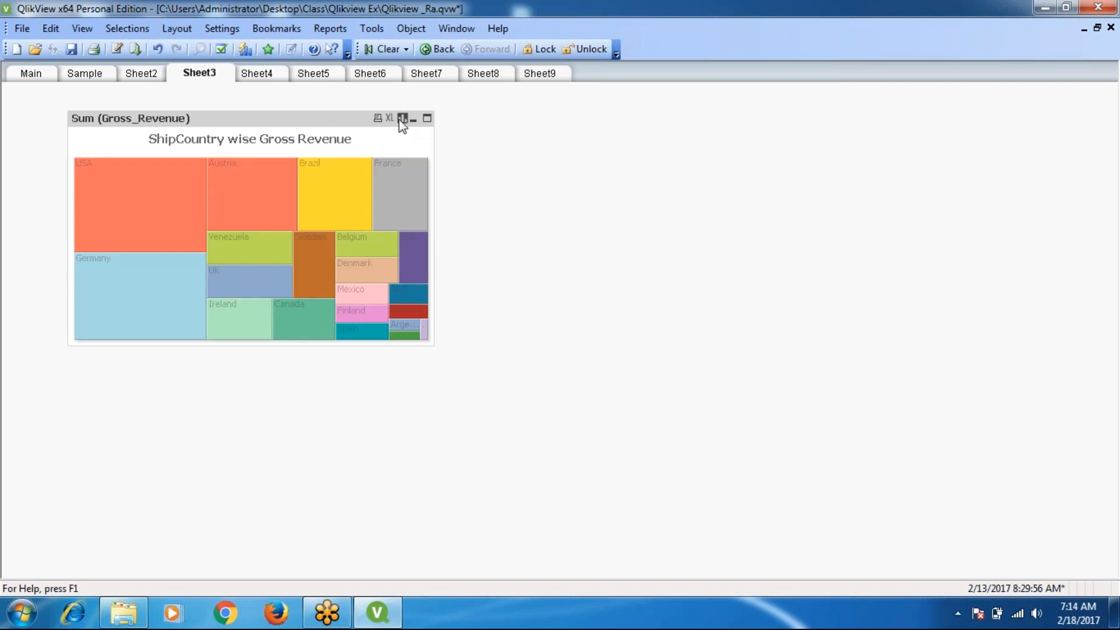
click(402, 118)
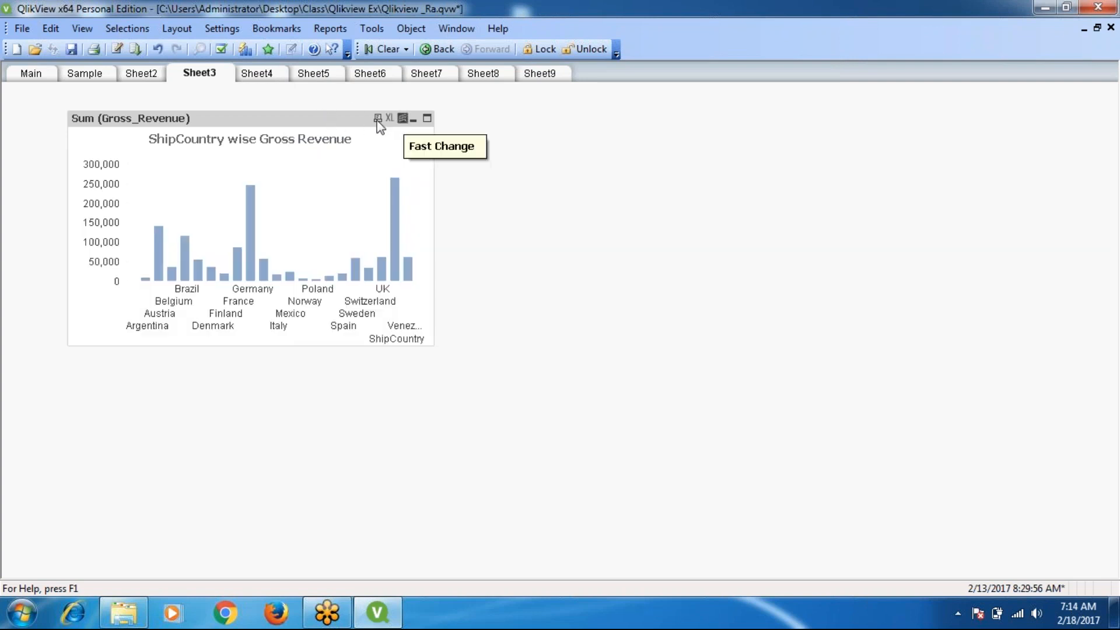
Set the preferred position of the chart's fast type change icon to In Chart, apply and confirm
right_click(332, 118)
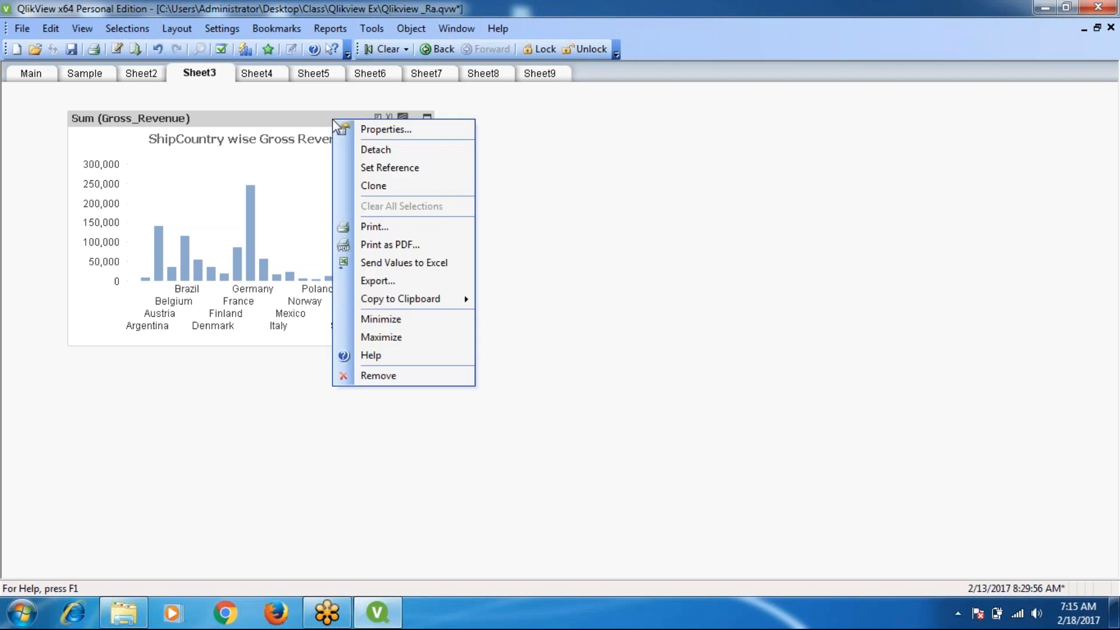
click(379, 129)
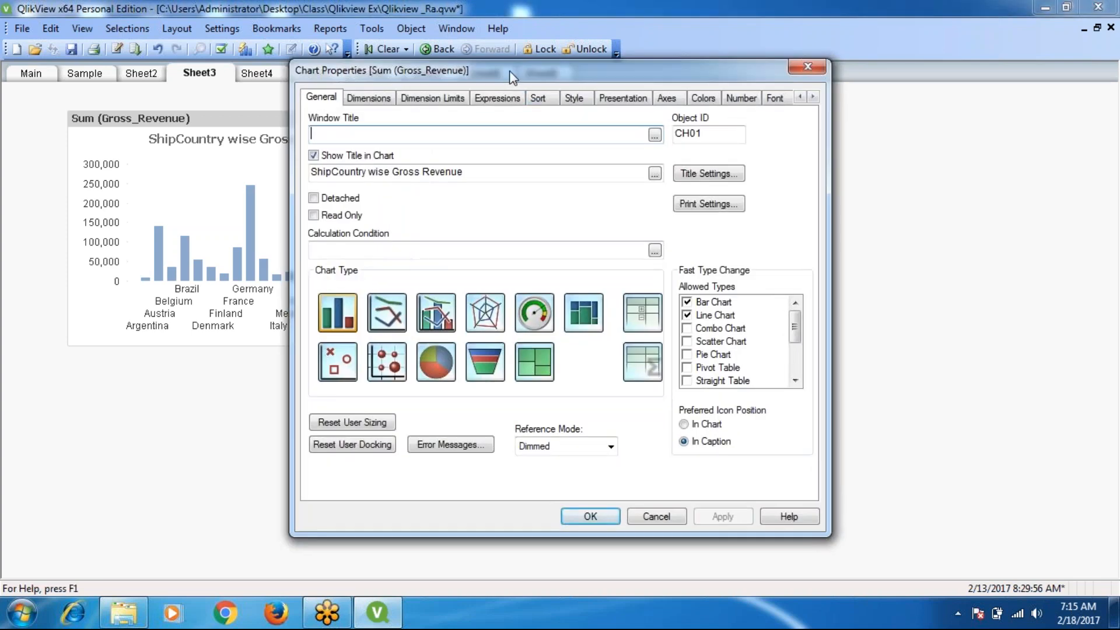
drag(512, 75, 691, 89)
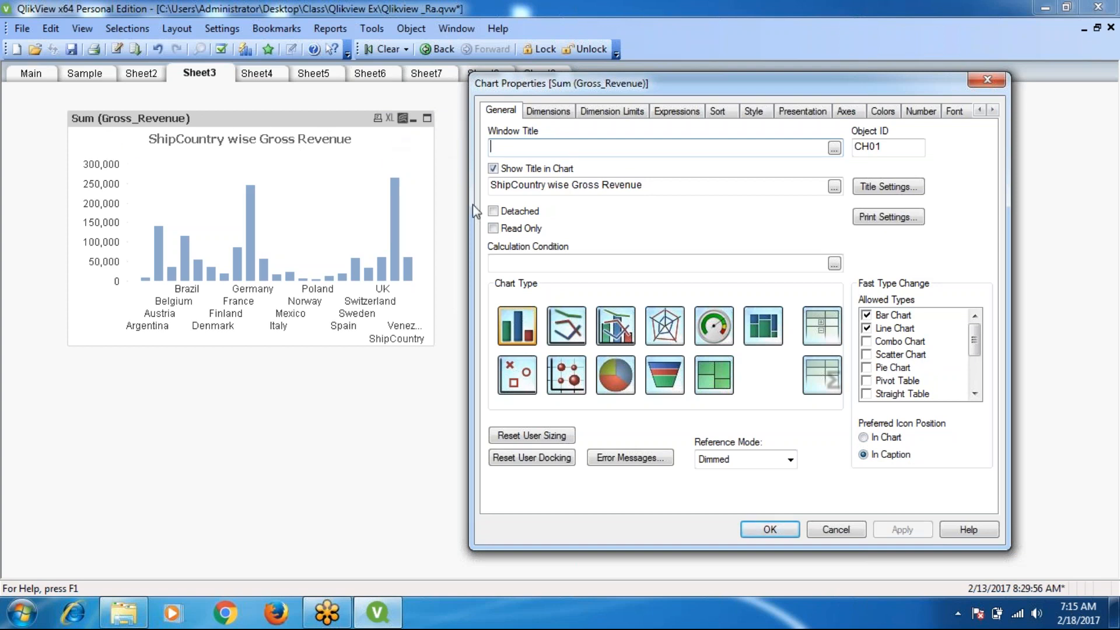
click(865, 437)
click(909, 531)
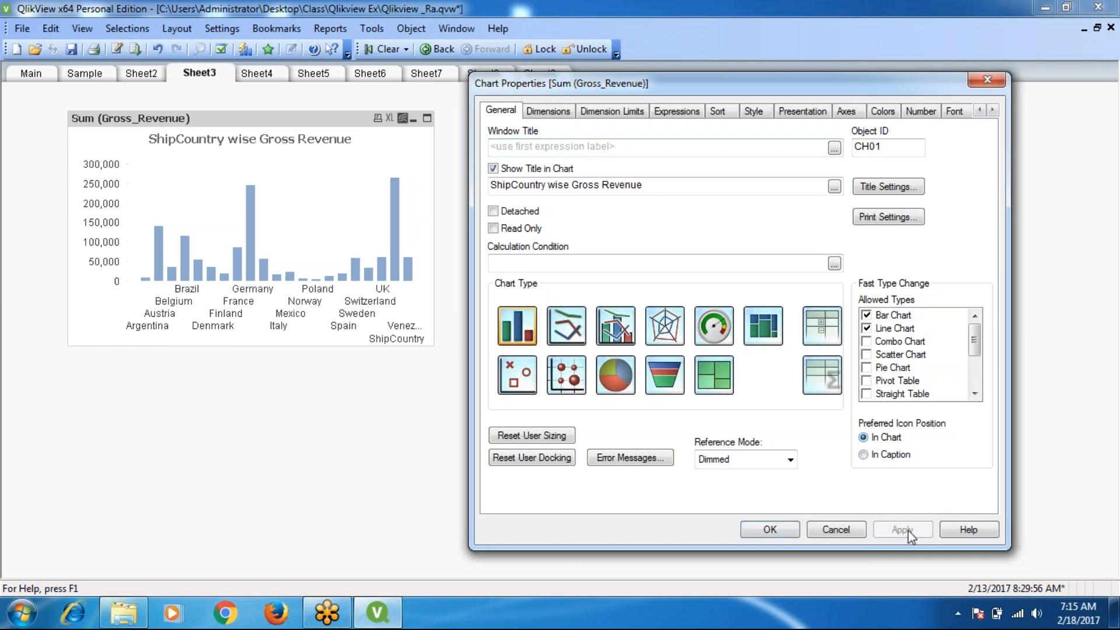
click(770, 530)
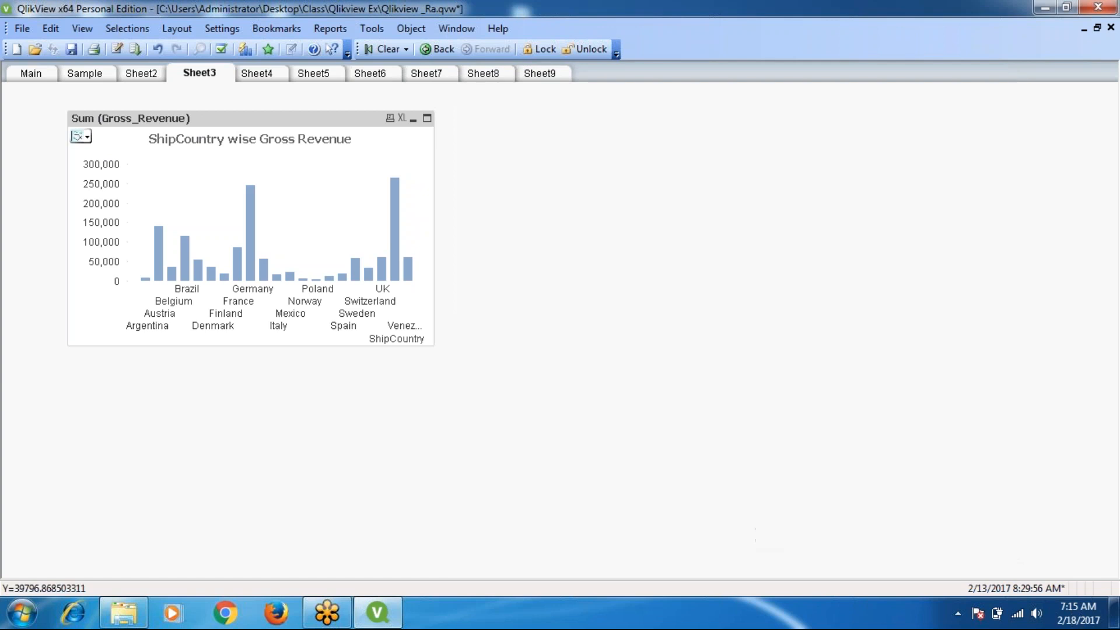
Switch the chart to line, bar and block types with the in-chart fast change selector, then back to bar
click(86, 137)
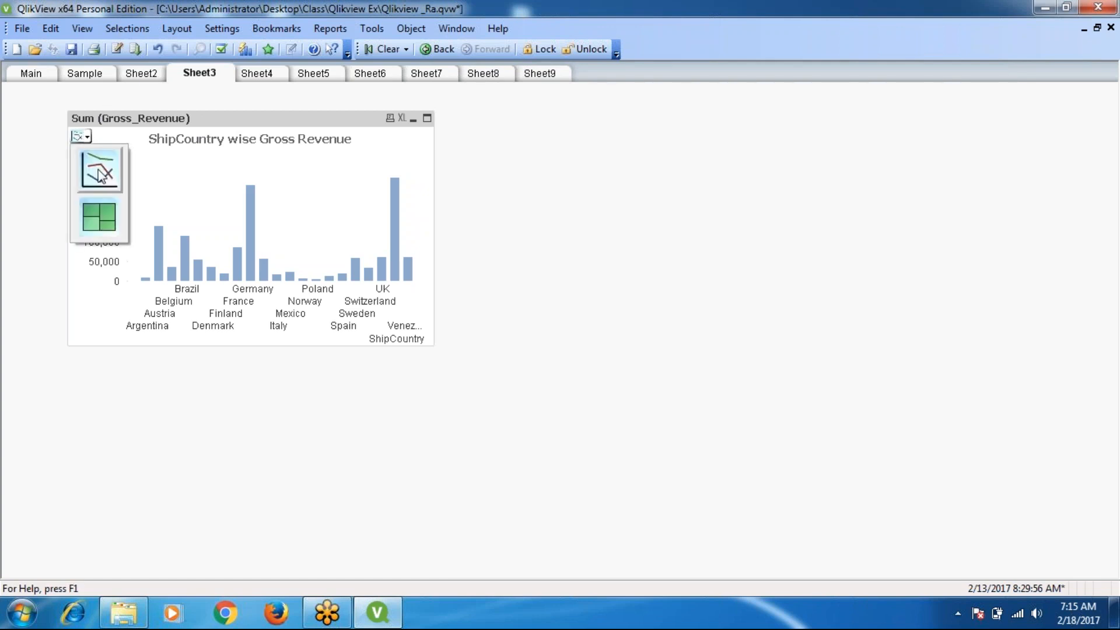
click(99, 173)
click(85, 138)
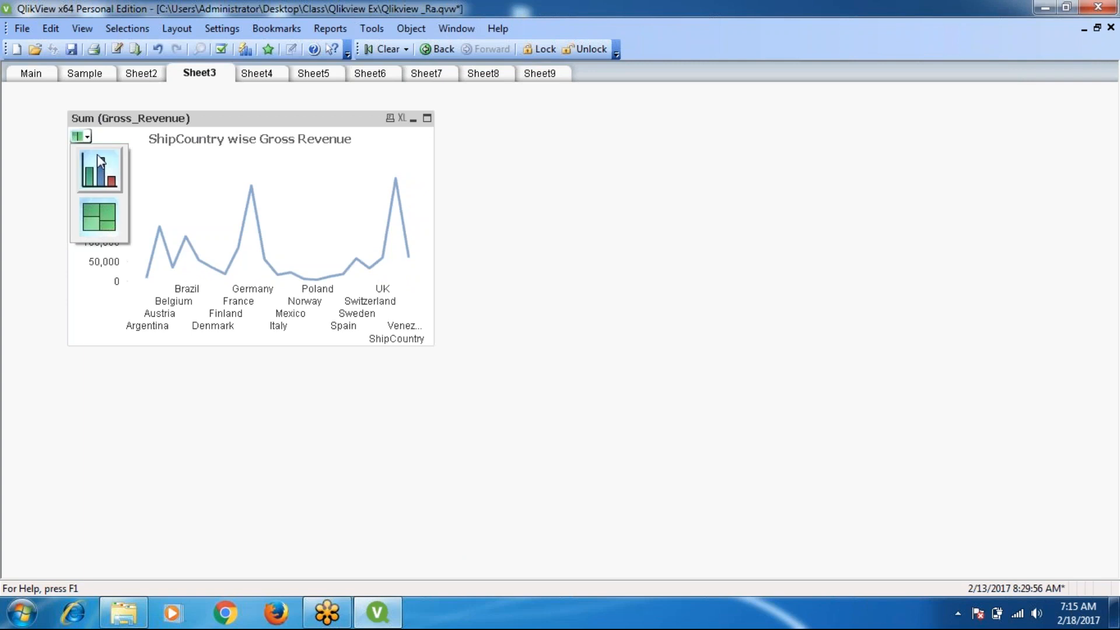
click(100, 170)
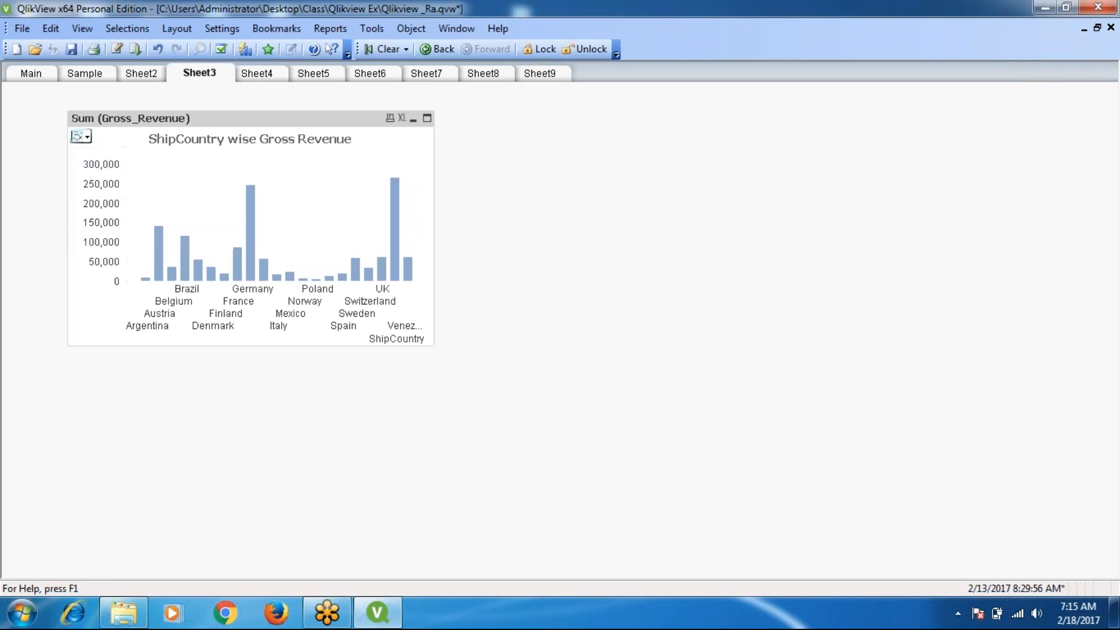
click(81, 136)
click(100, 215)
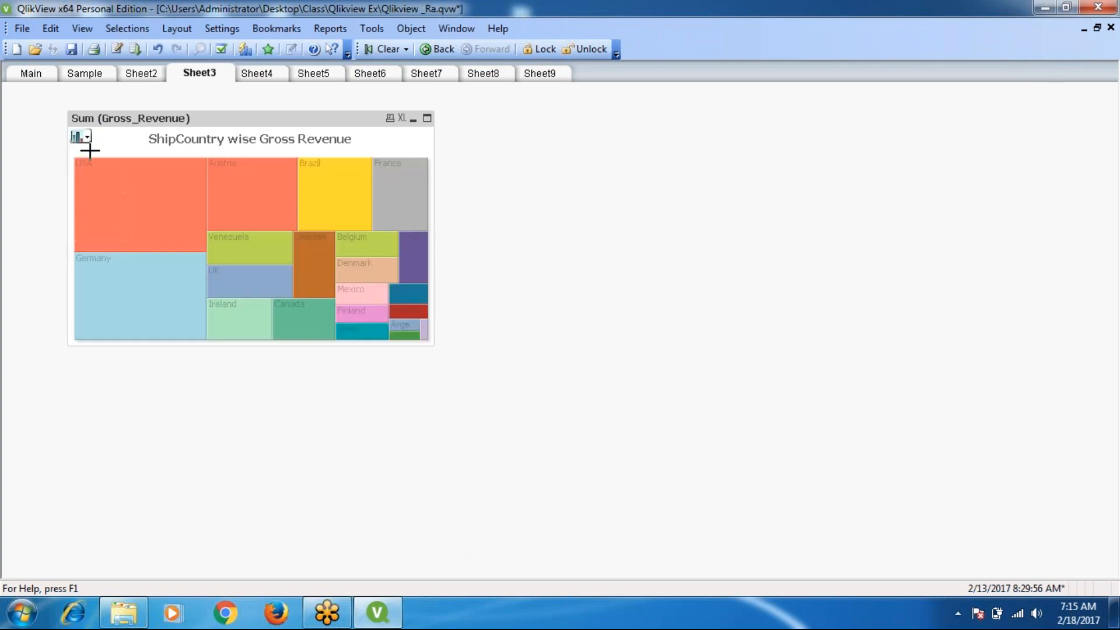
click(88, 137)
click(108, 186)
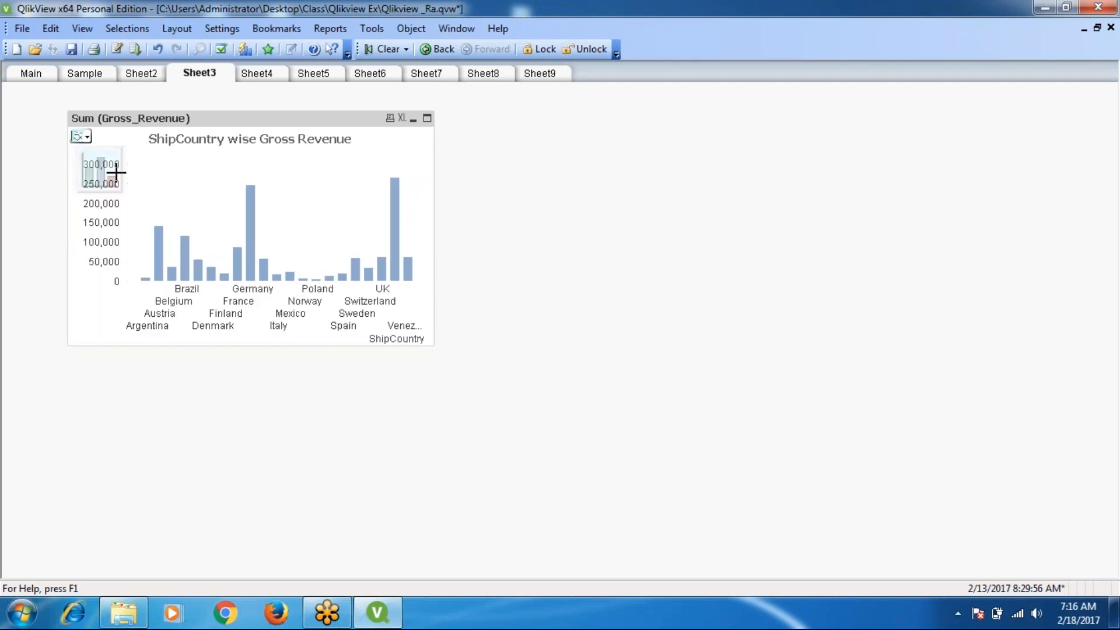
Review the fast type change settings in the gross revenue chart's properties, then close them without changes
right_click(248, 125)
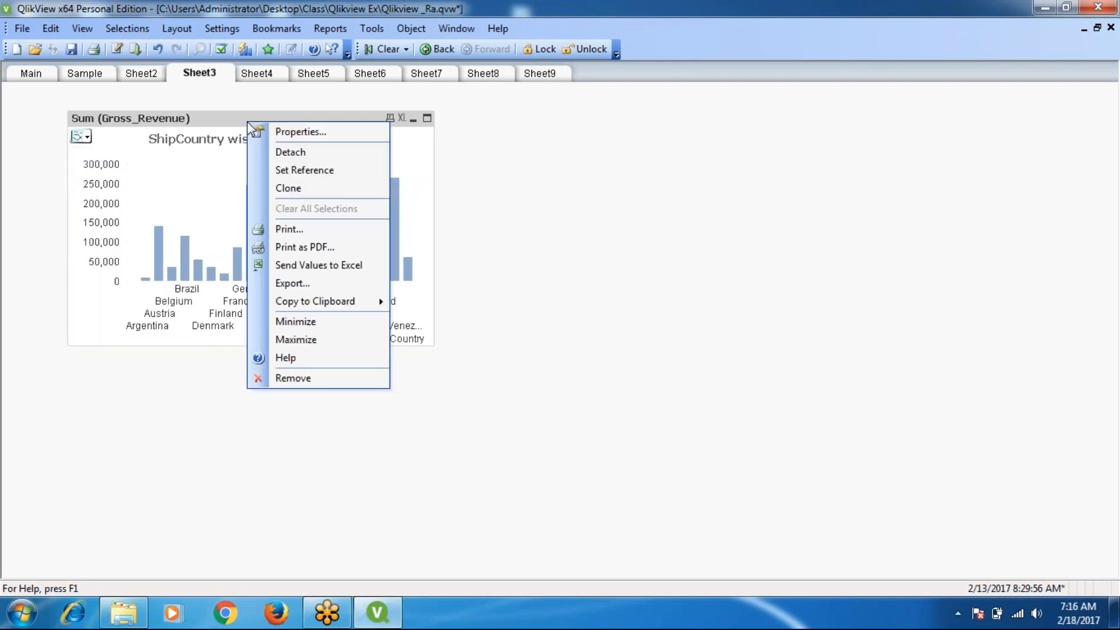
click(305, 130)
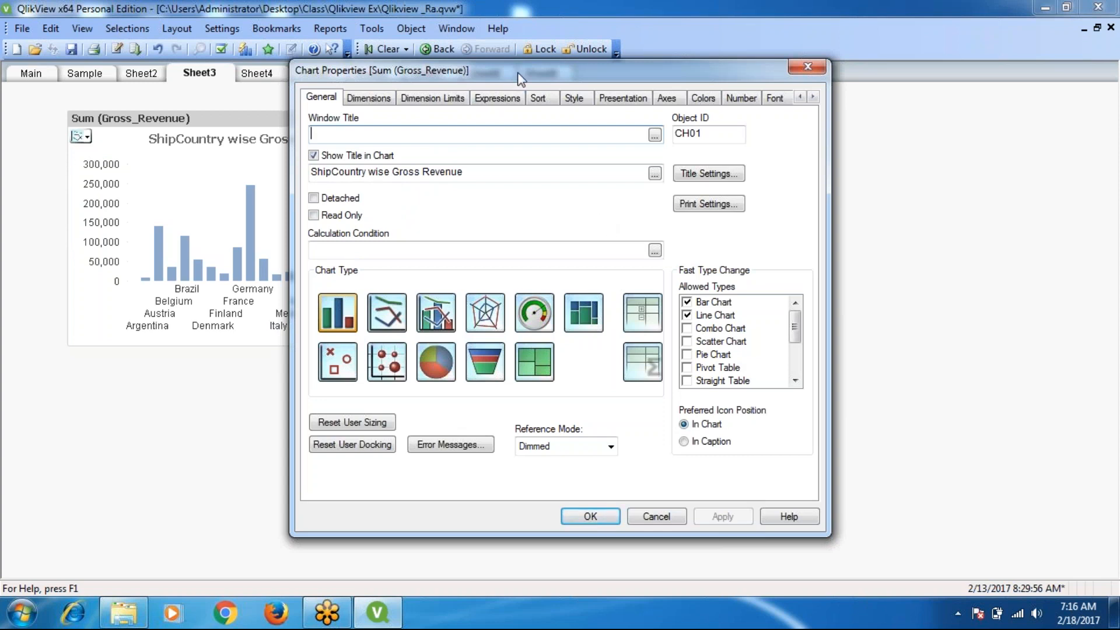
drag(517, 73, 628, 66)
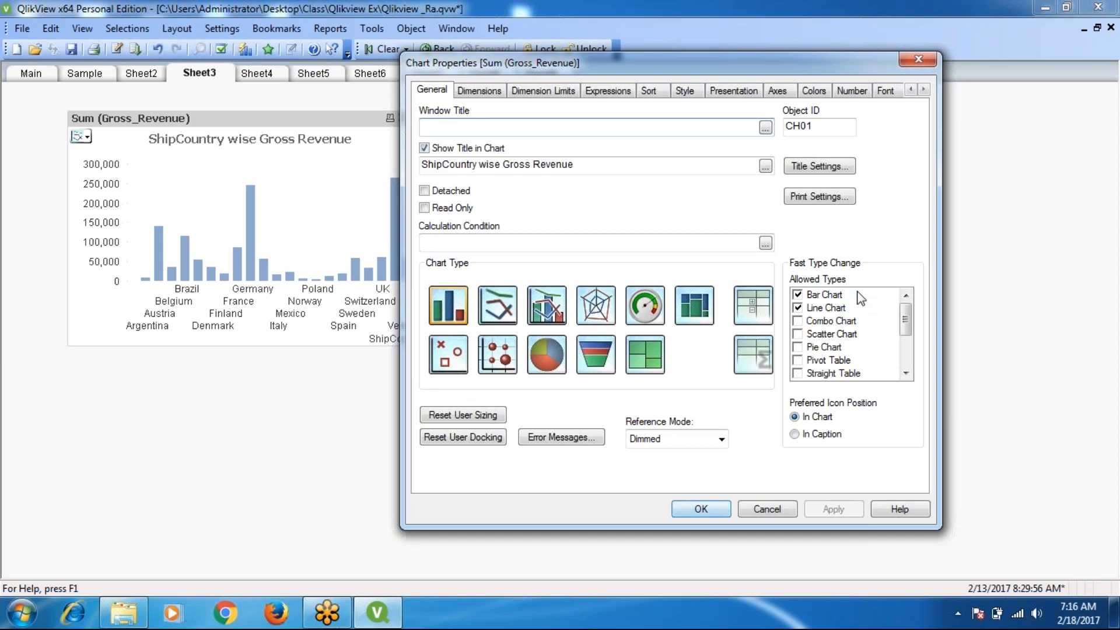
click(919, 59)
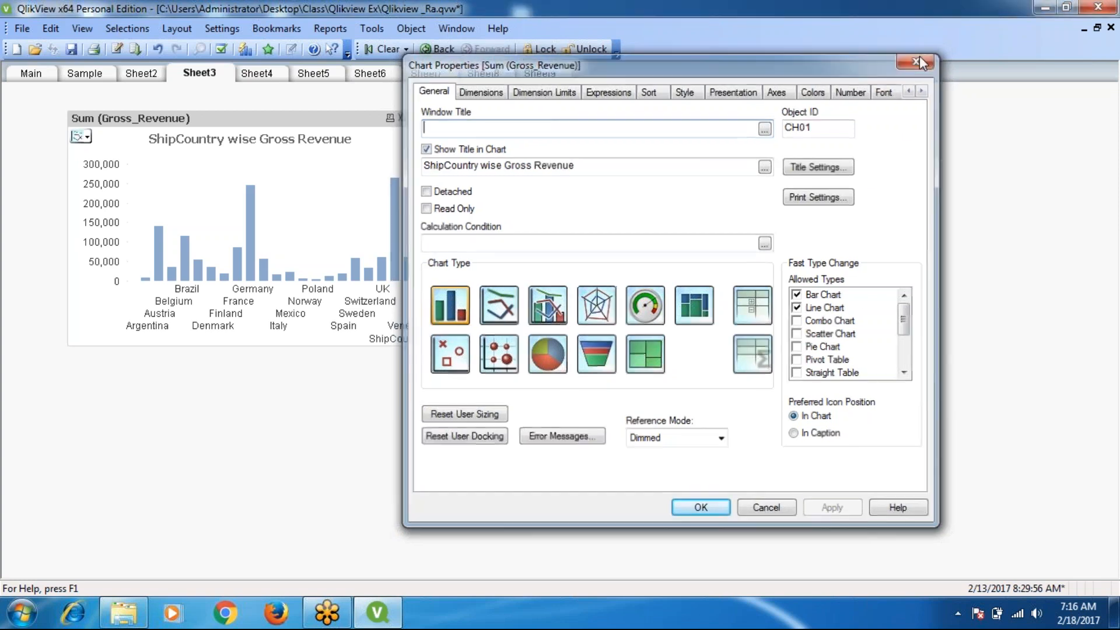
Add a list box for the ShipCountry field to the empty area beside the gross revenue chart
right_click(696, 133)
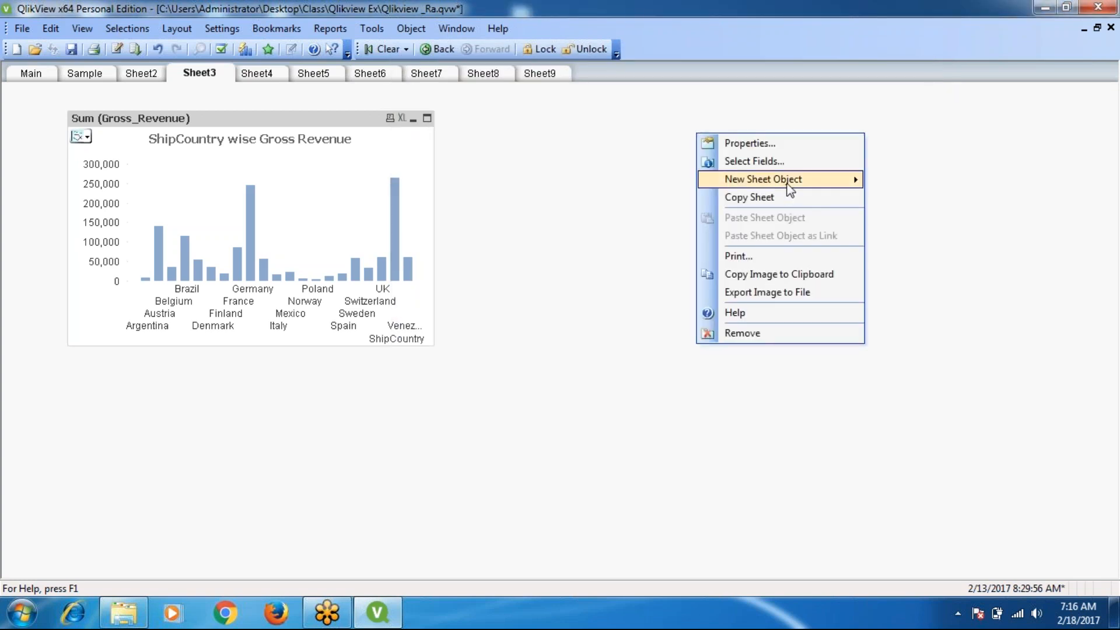
mouse_move(838, 181)
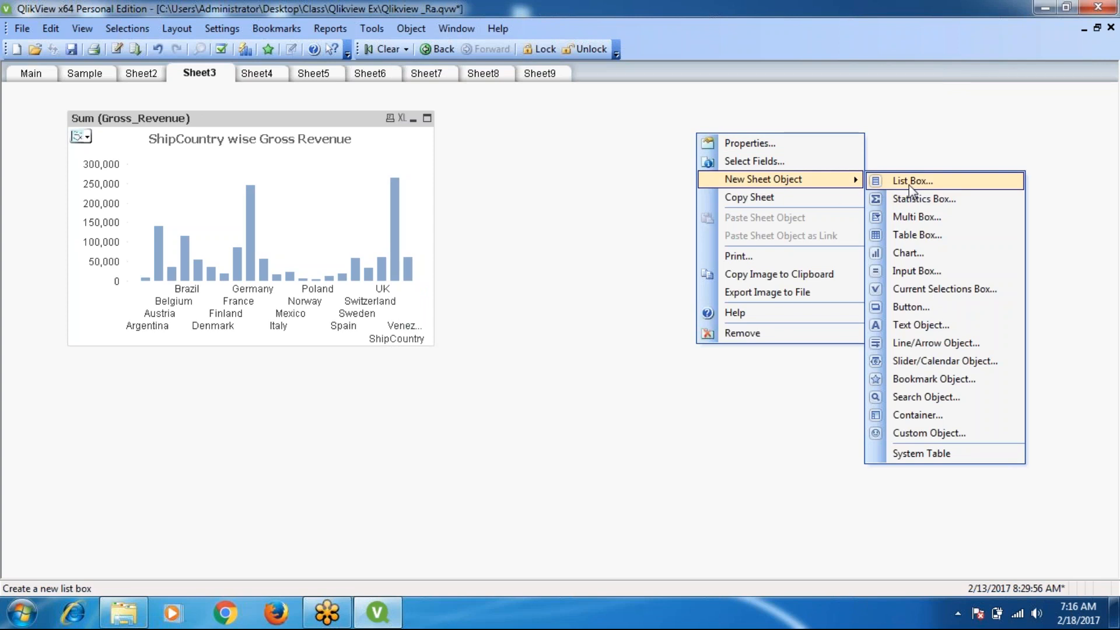
click(909, 184)
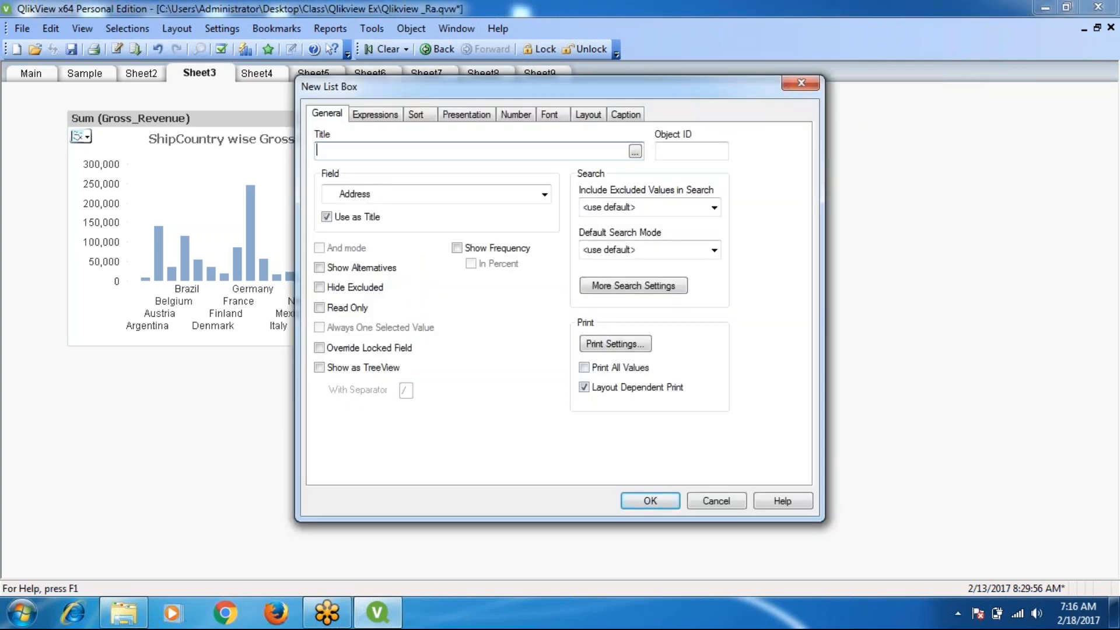
click(544, 195)
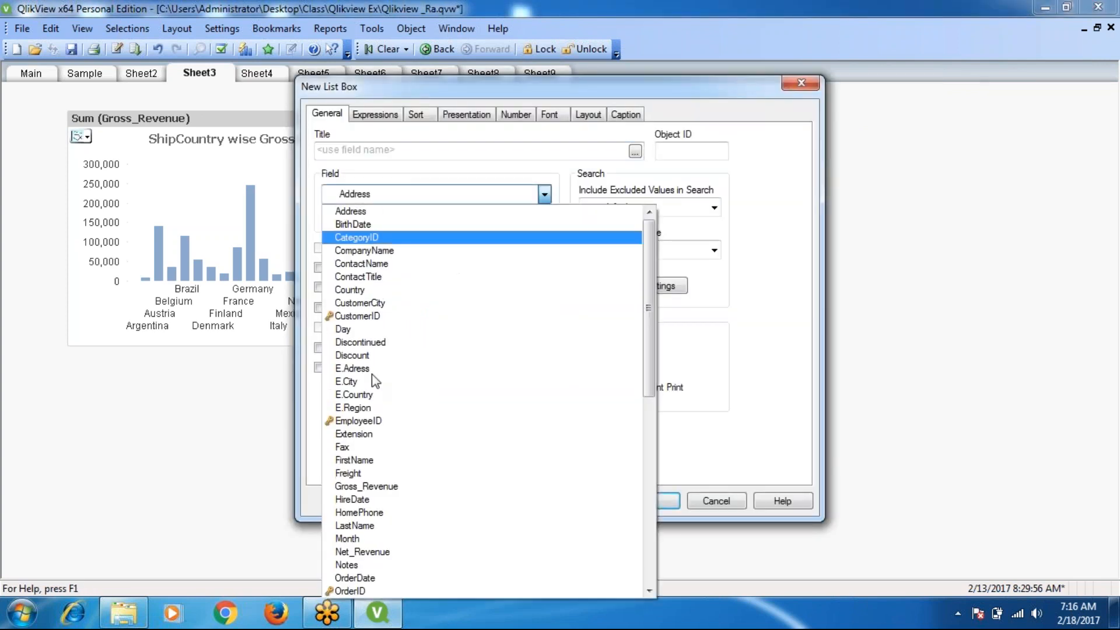
key(s)
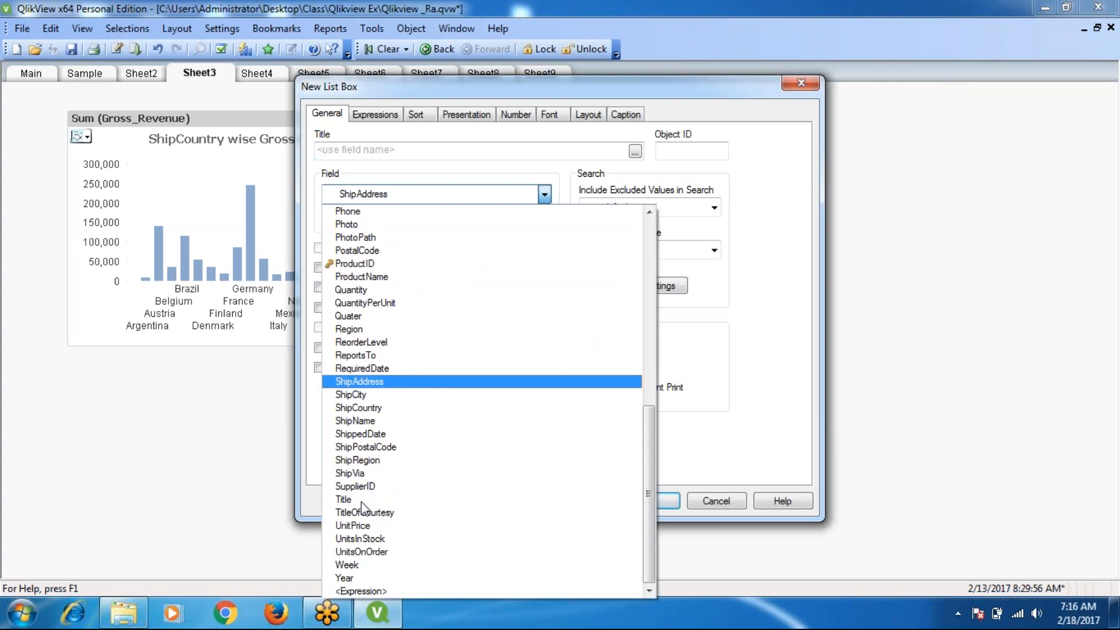
key(h)
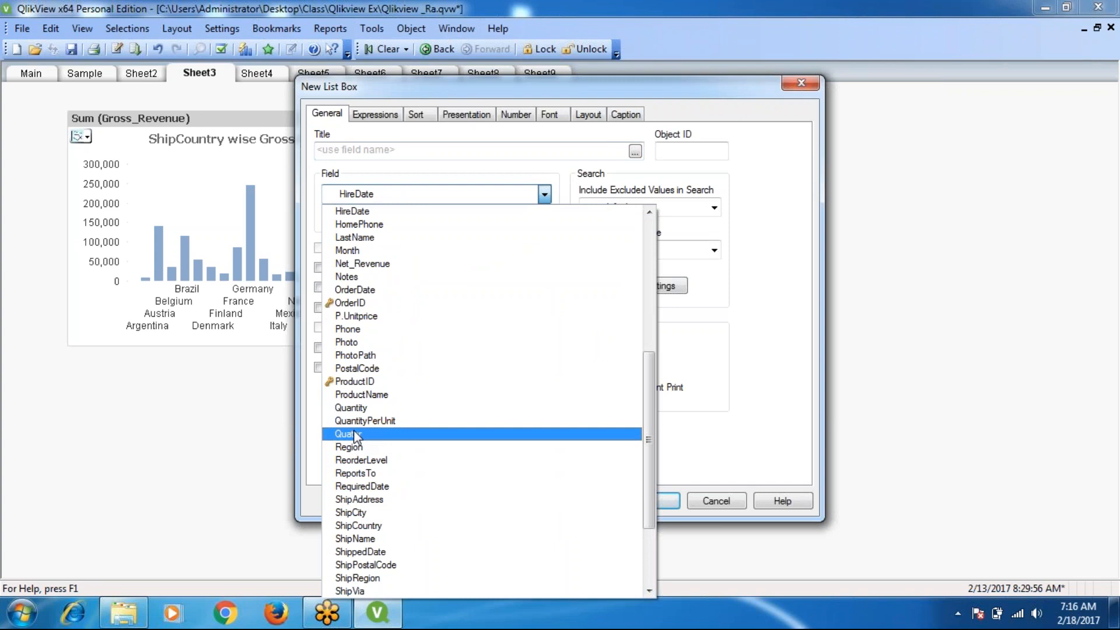
key(s)
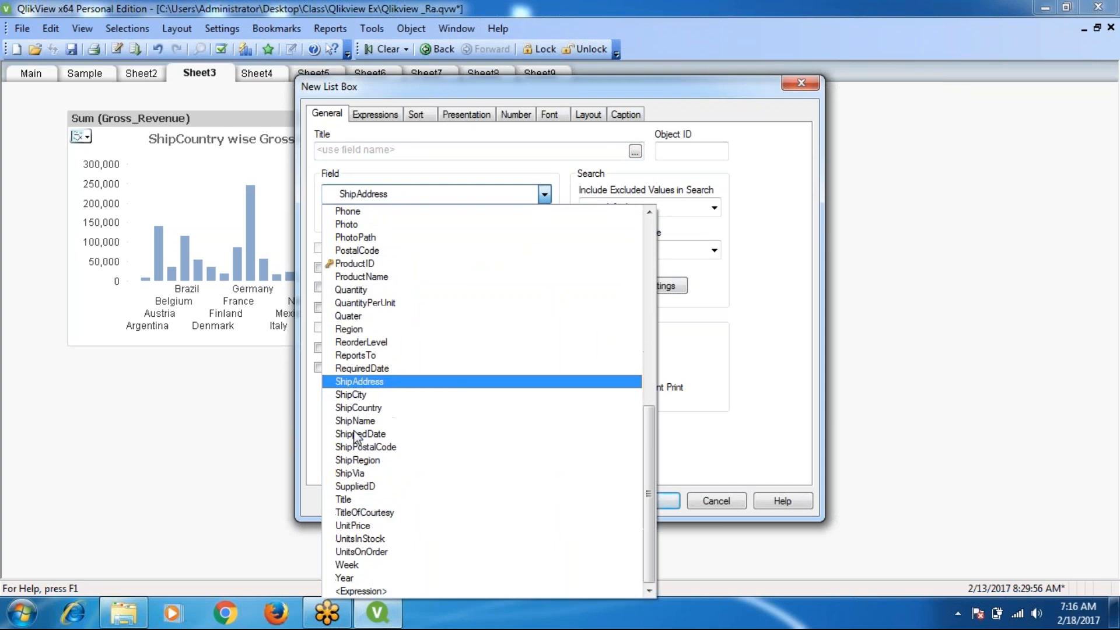
click(366, 396)
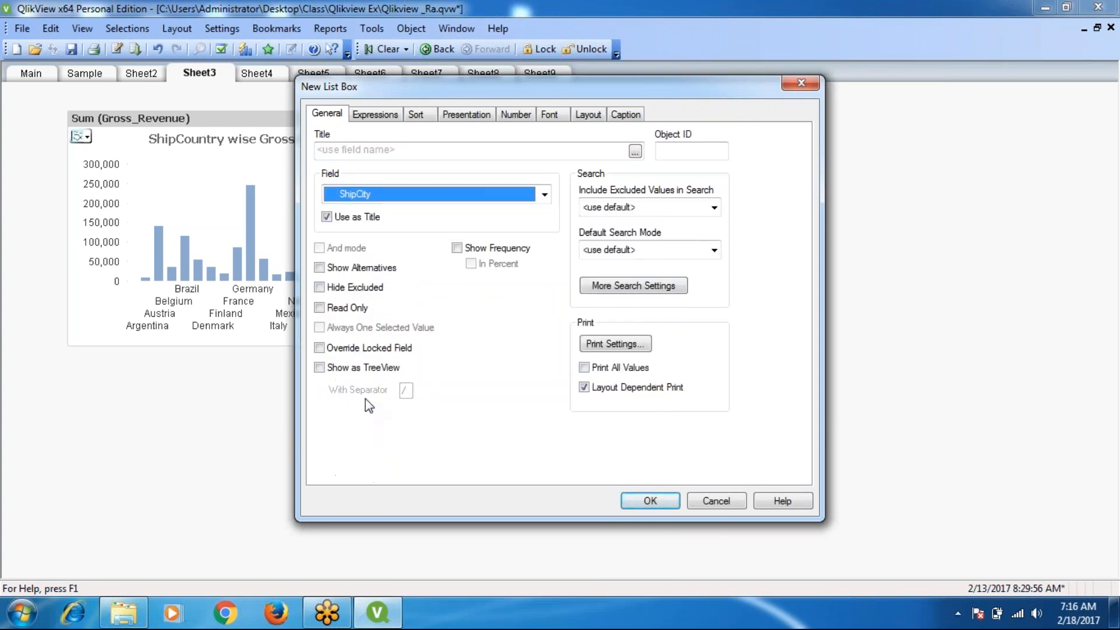
click(544, 195)
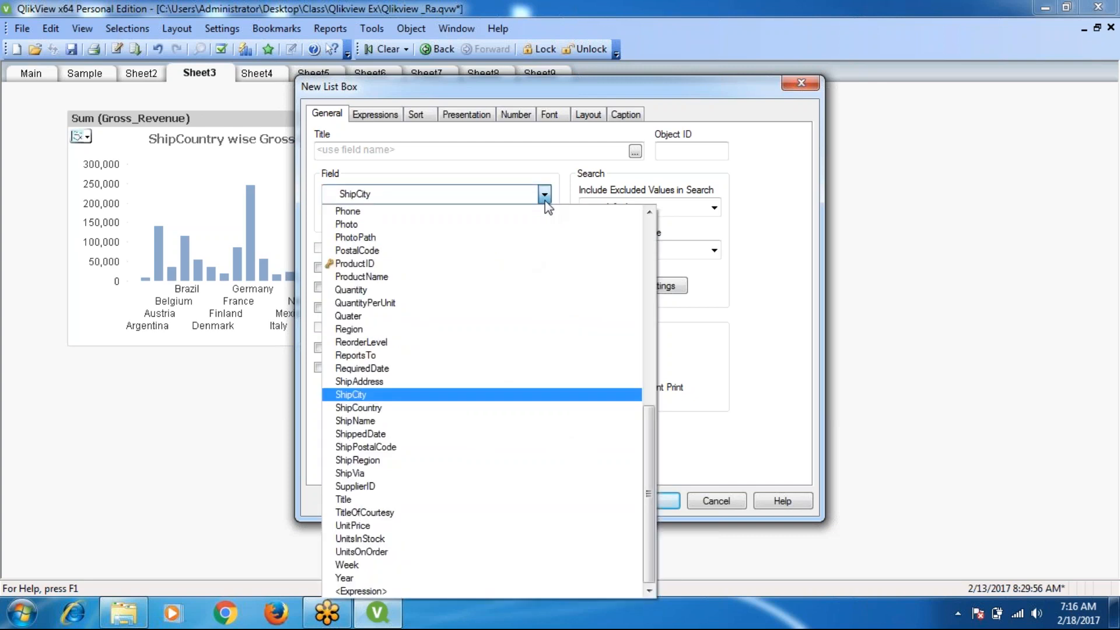
click(373, 409)
click(651, 501)
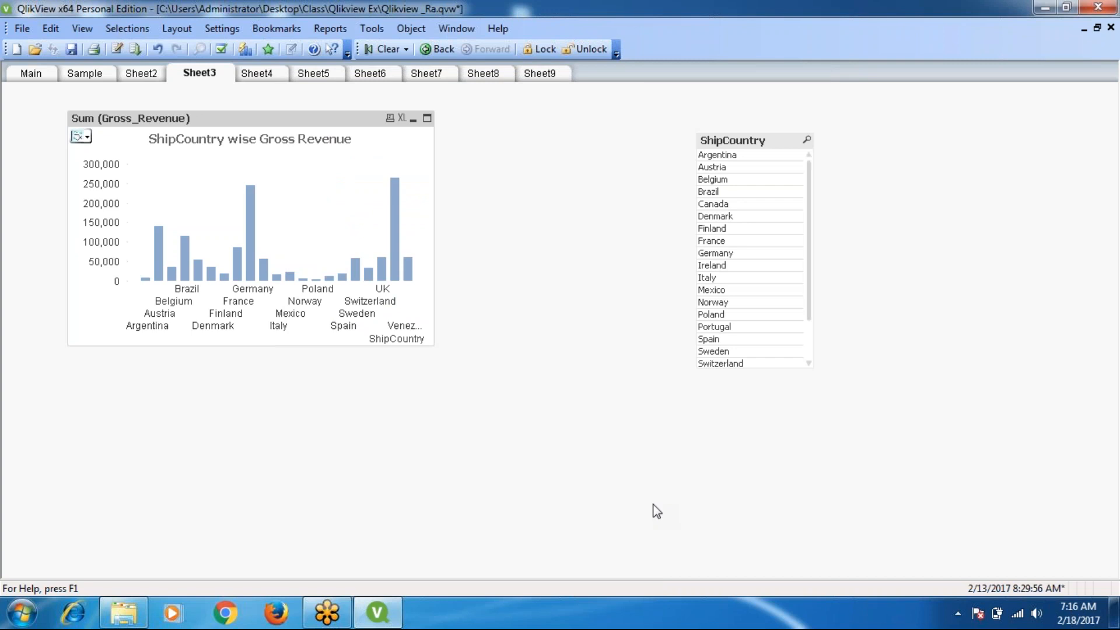
Filter the gross revenue chart by selecting France and then Brazil in the ShipCountry list box
click(718, 243)
click(713, 204)
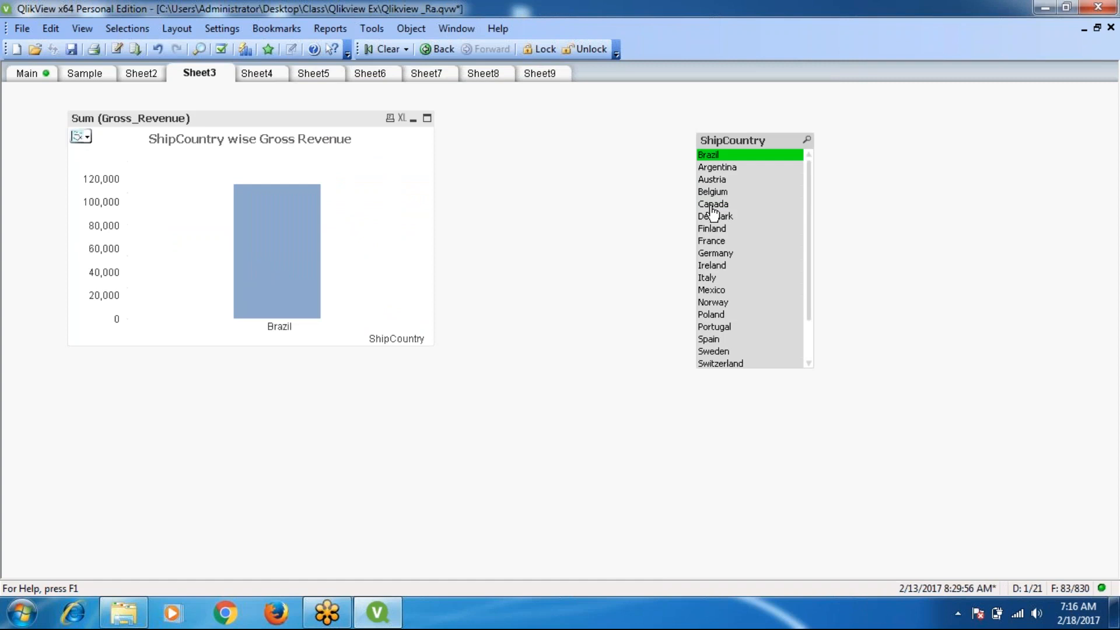
Filter the gross revenue chart by Italy in the list box and by Finland from the Main sheet's country list, clearing each selection
click(720, 279)
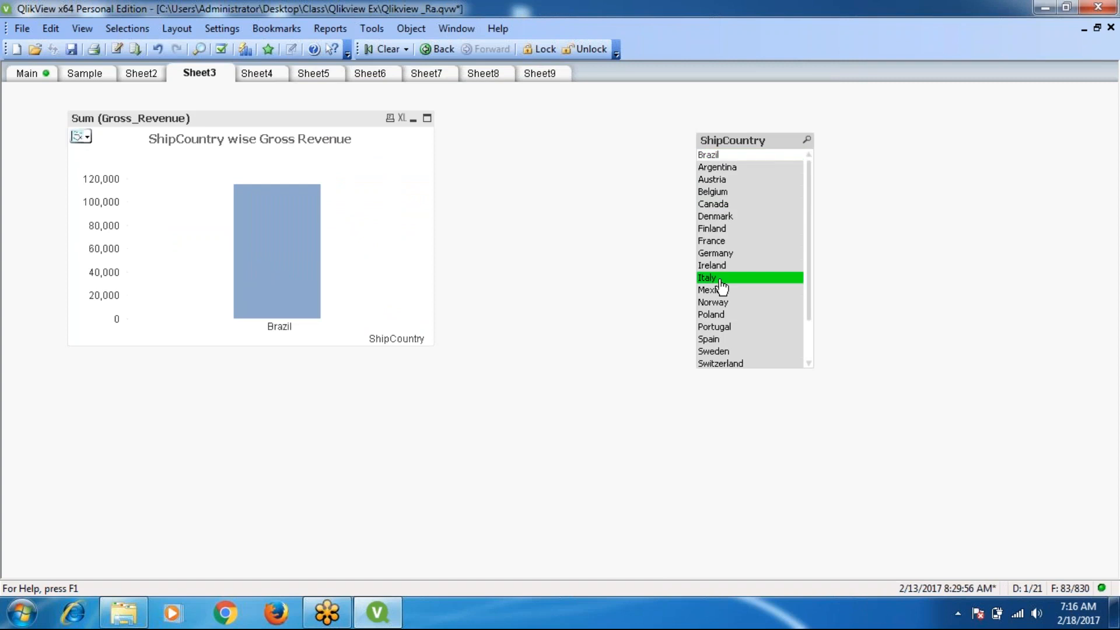
click(386, 52)
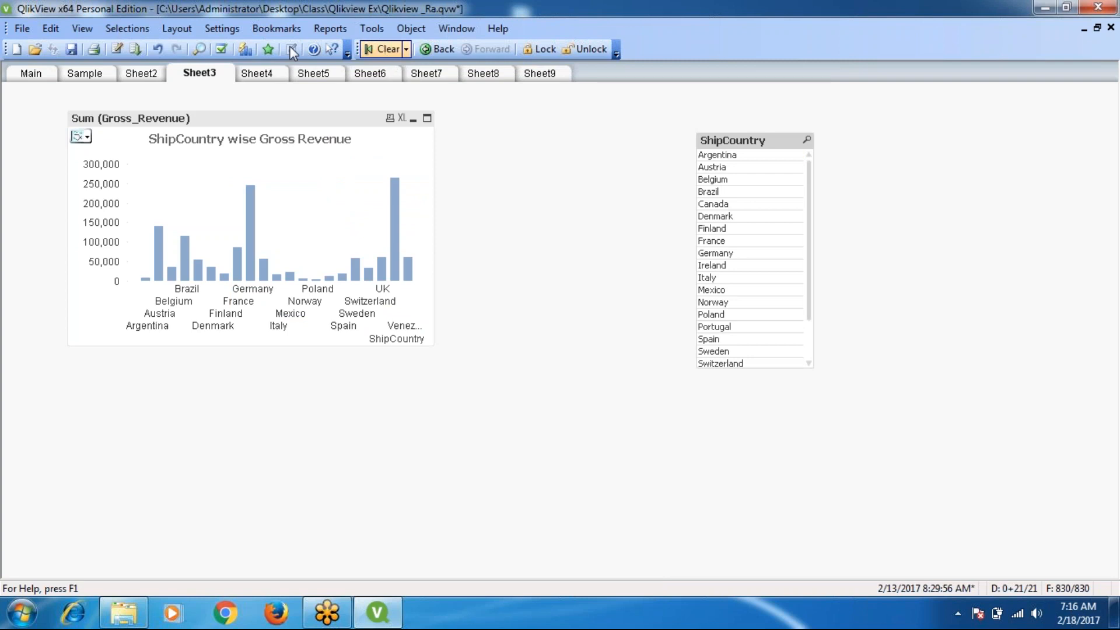
click(32, 73)
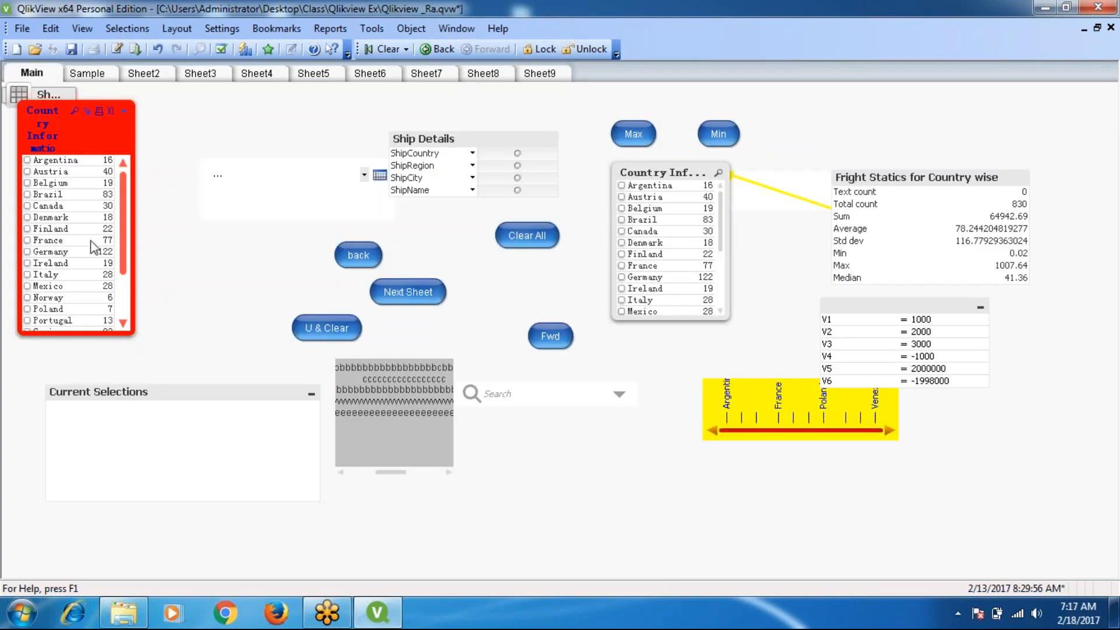
click(36, 231)
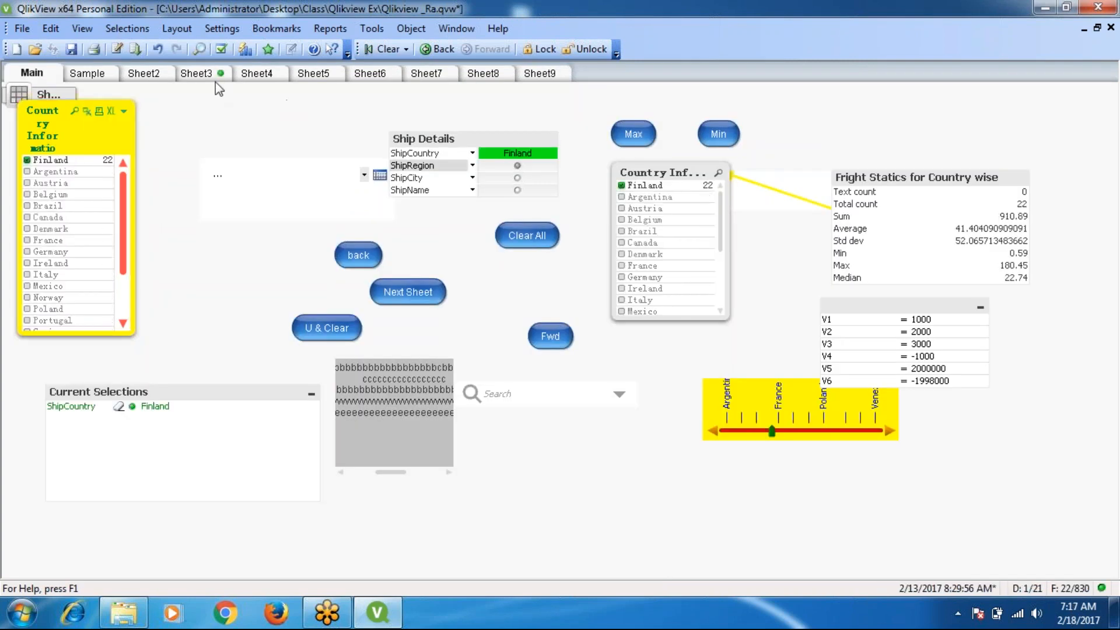
click(196, 73)
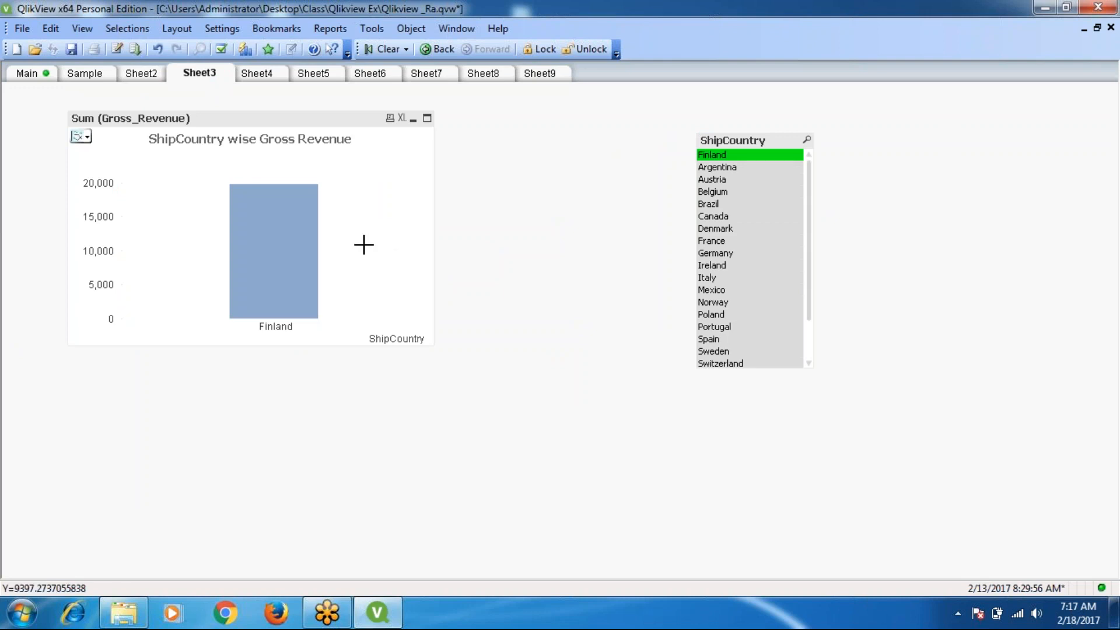
click(386, 49)
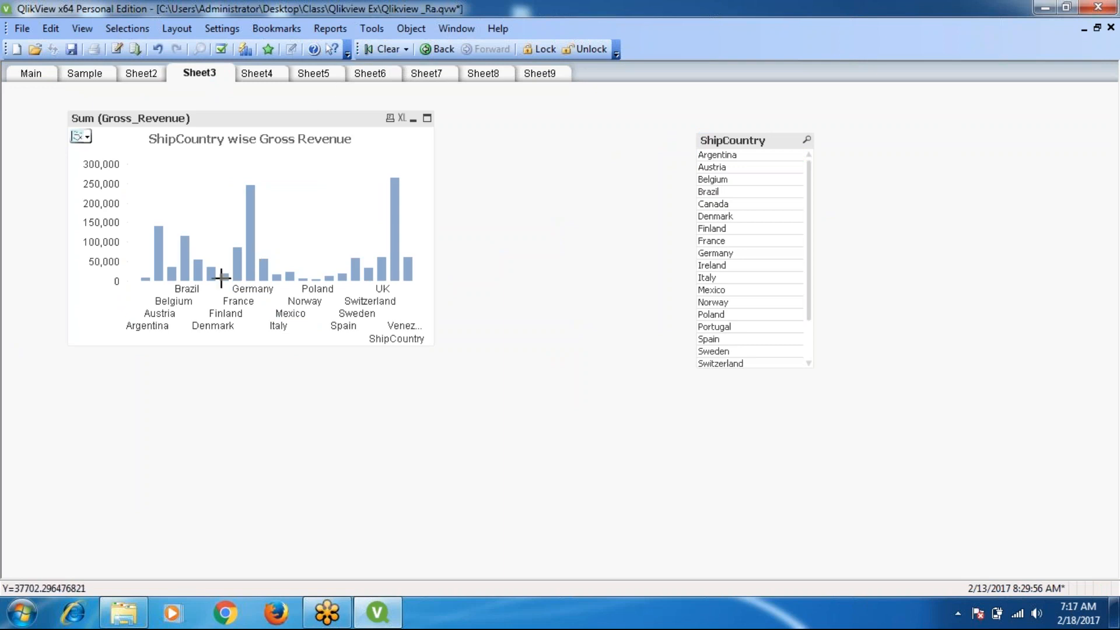
Select the Brazil, USA, Germany and Brazil bars in turn directly in the gross revenue chart, clearing the selection after each
click(185, 264)
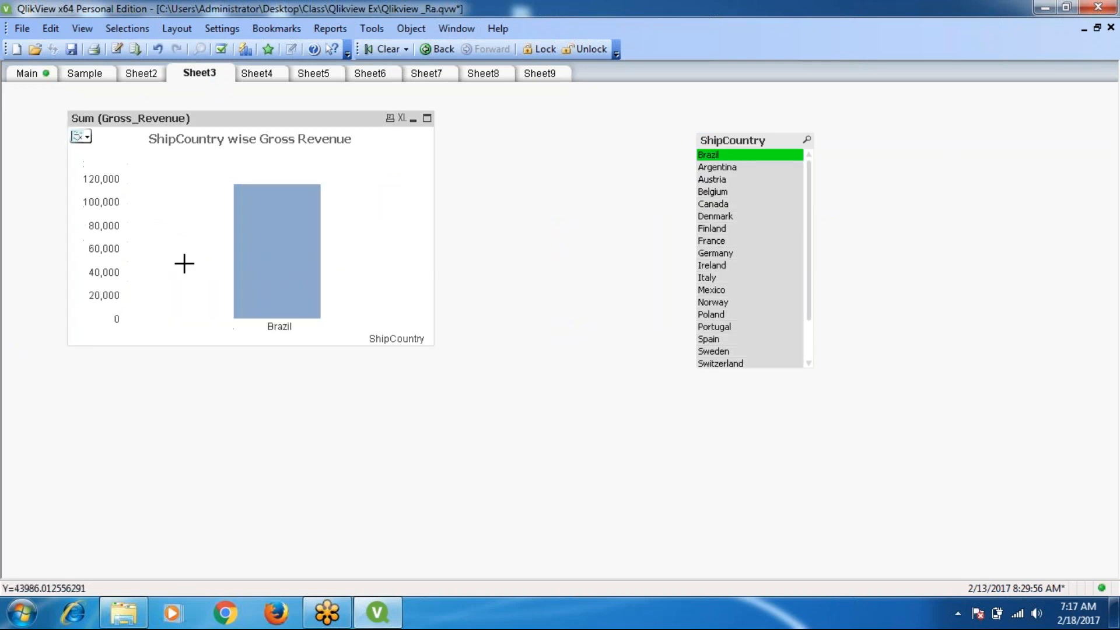
click(280, 281)
click(396, 227)
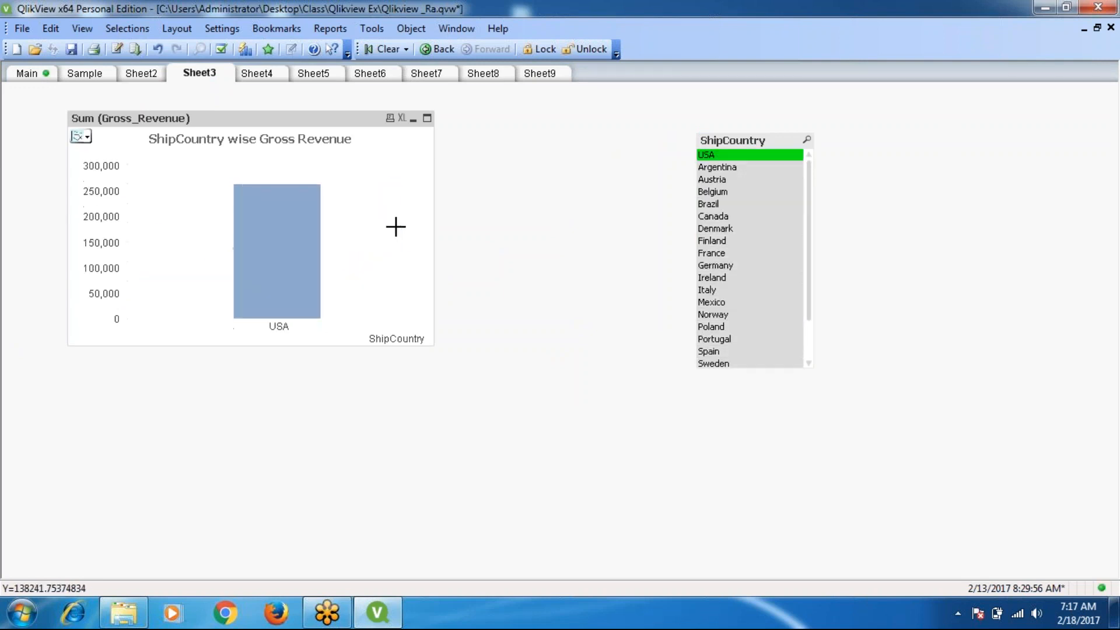
click(319, 227)
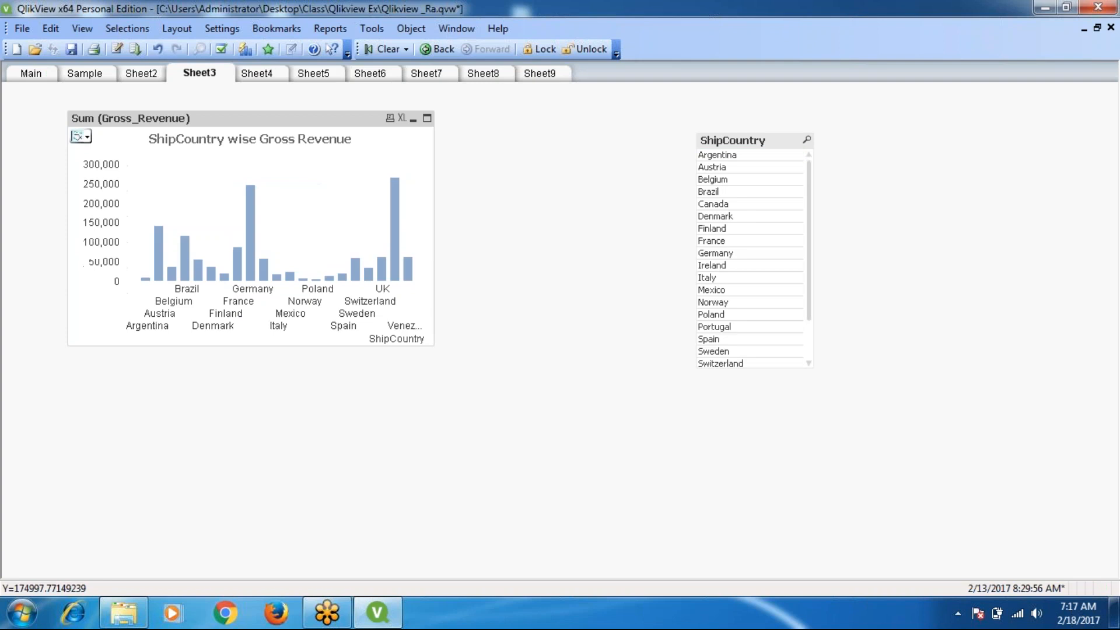
click(252, 198)
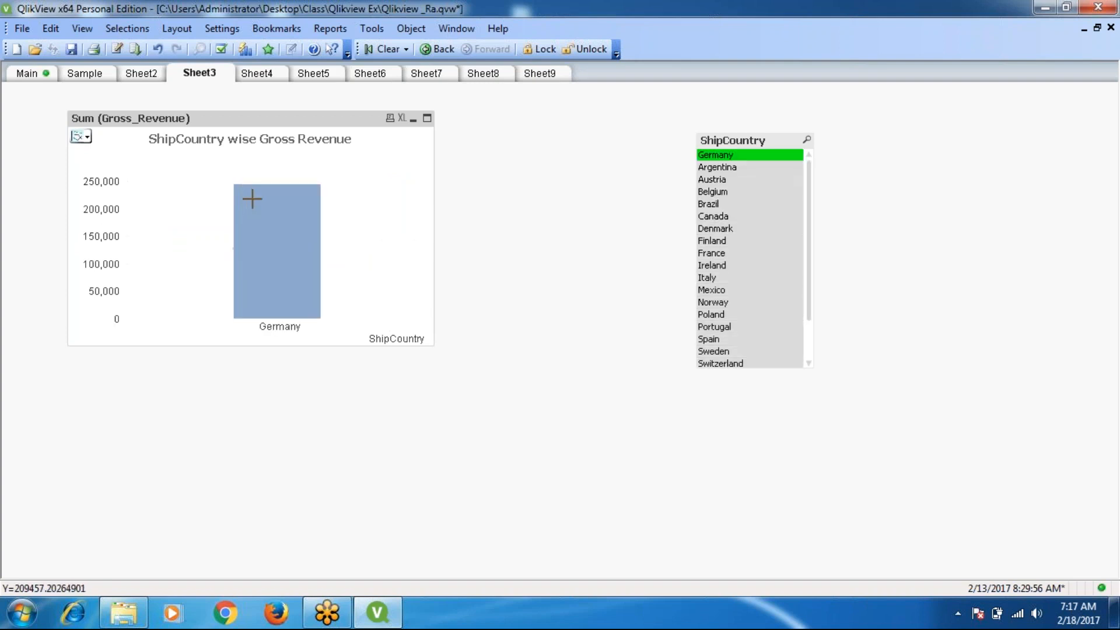
click(252, 198)
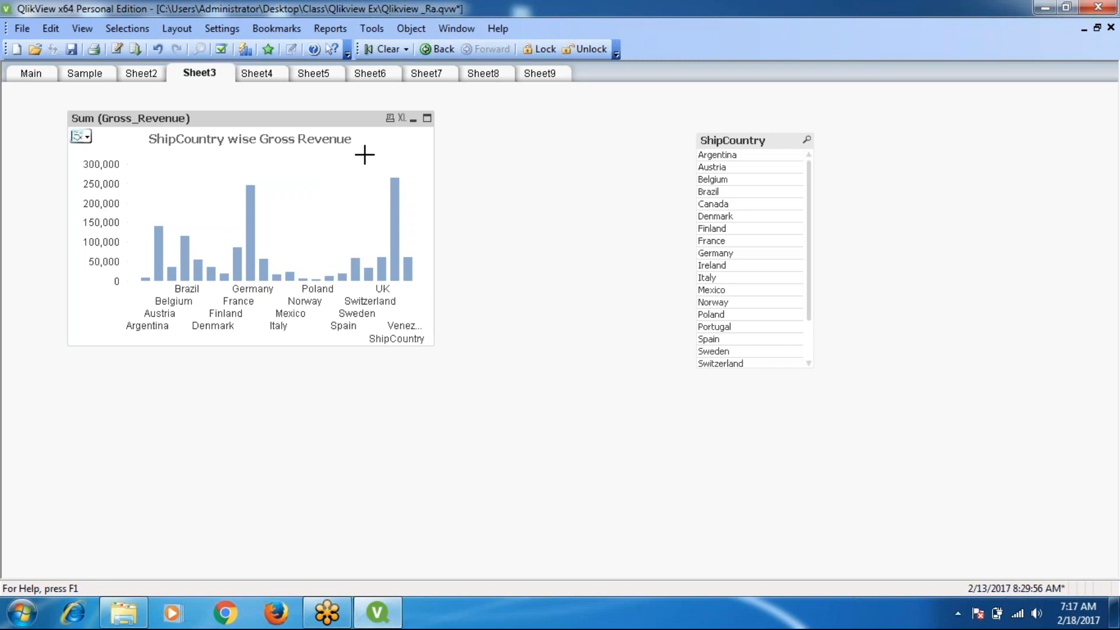
click(184, 261)
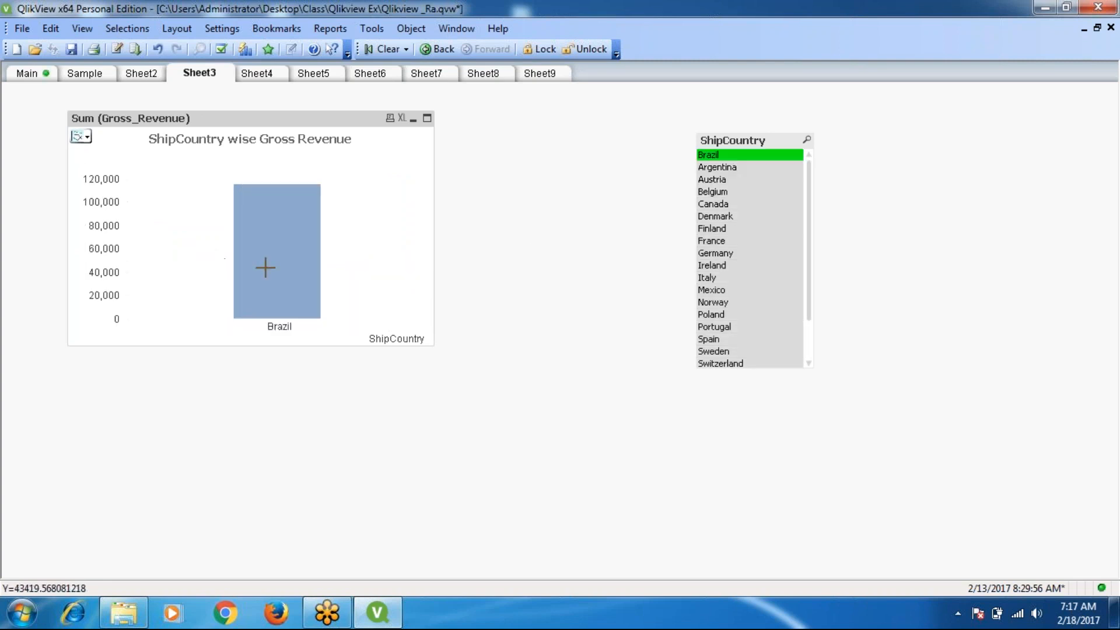
click(267, 265)
Make the gross revenue chart read only in its general properties and apply the change
right_click(291, 118)
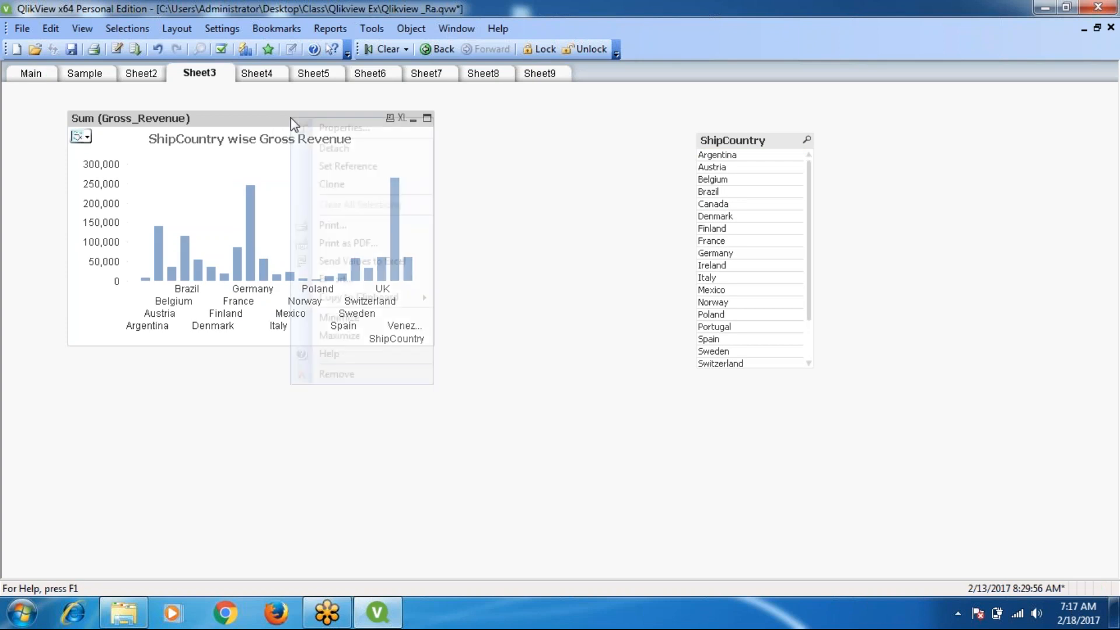
click(358, 127)
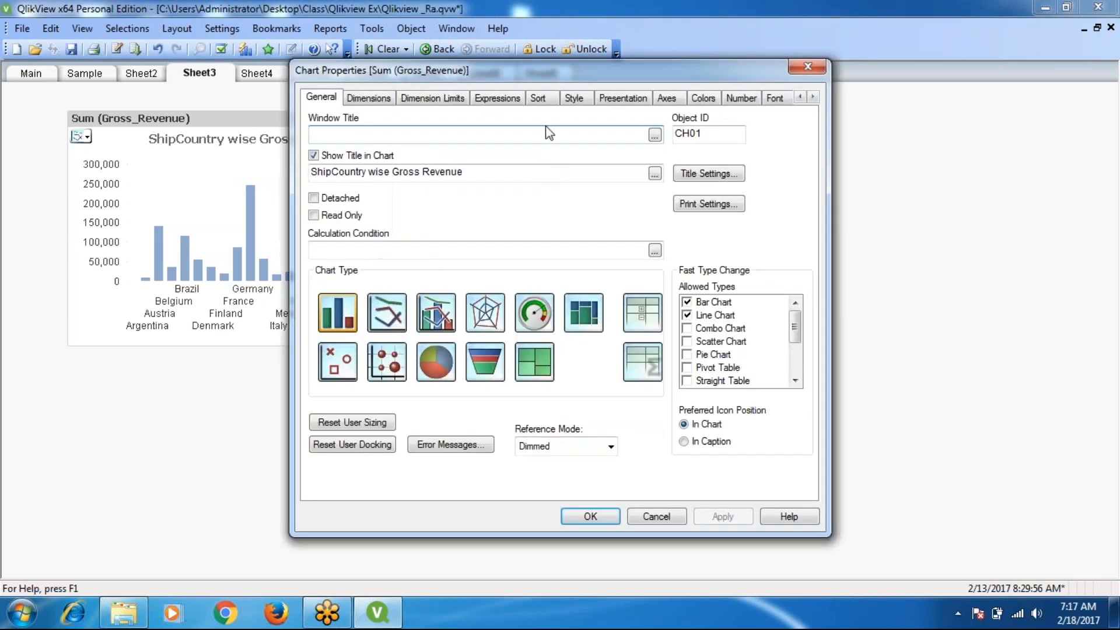
drag(570, 73, 701, 63)
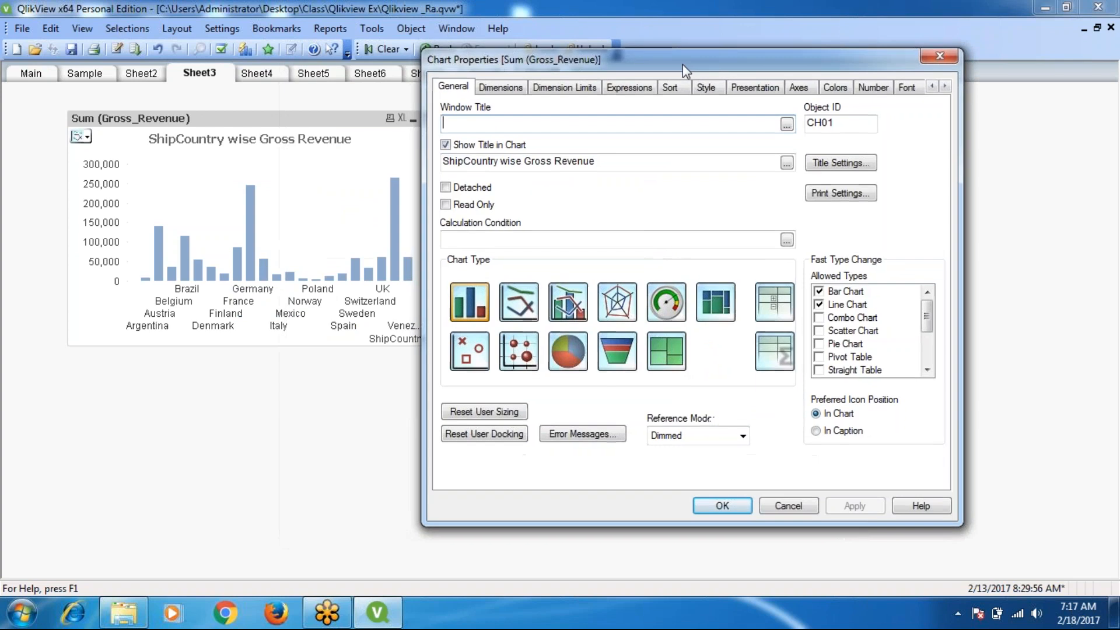
click(446, 205)
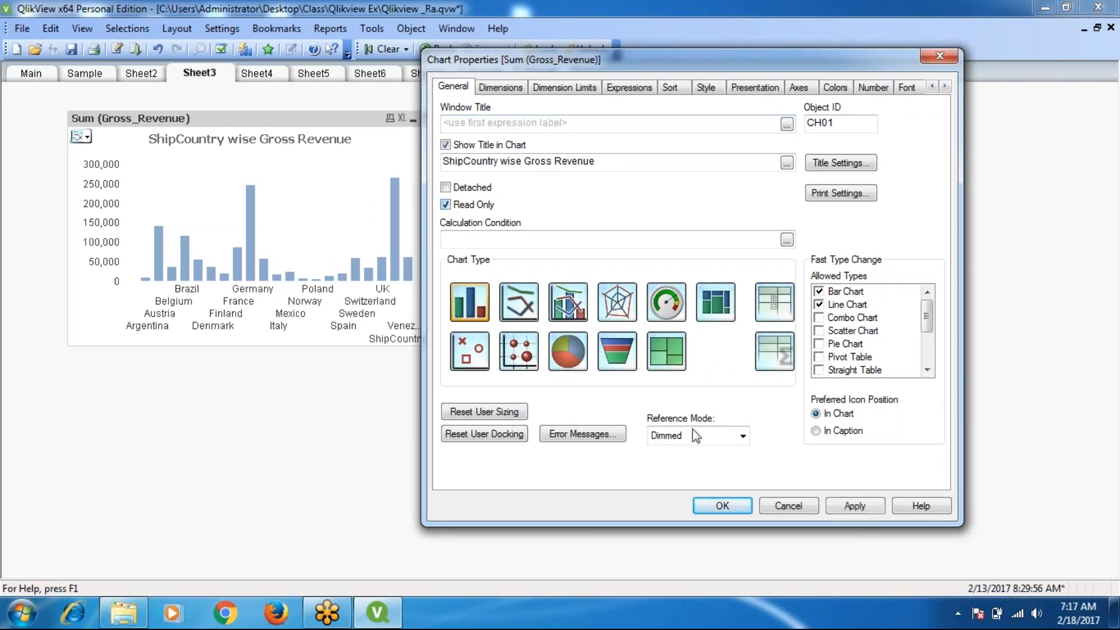
click(859, 512)
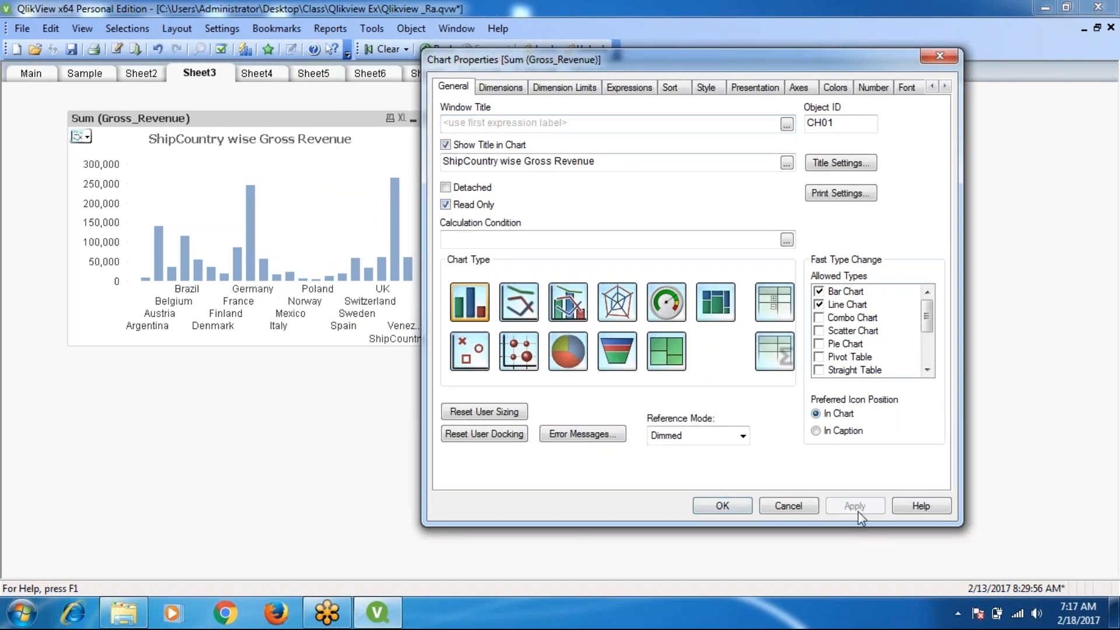
click(707, 507)
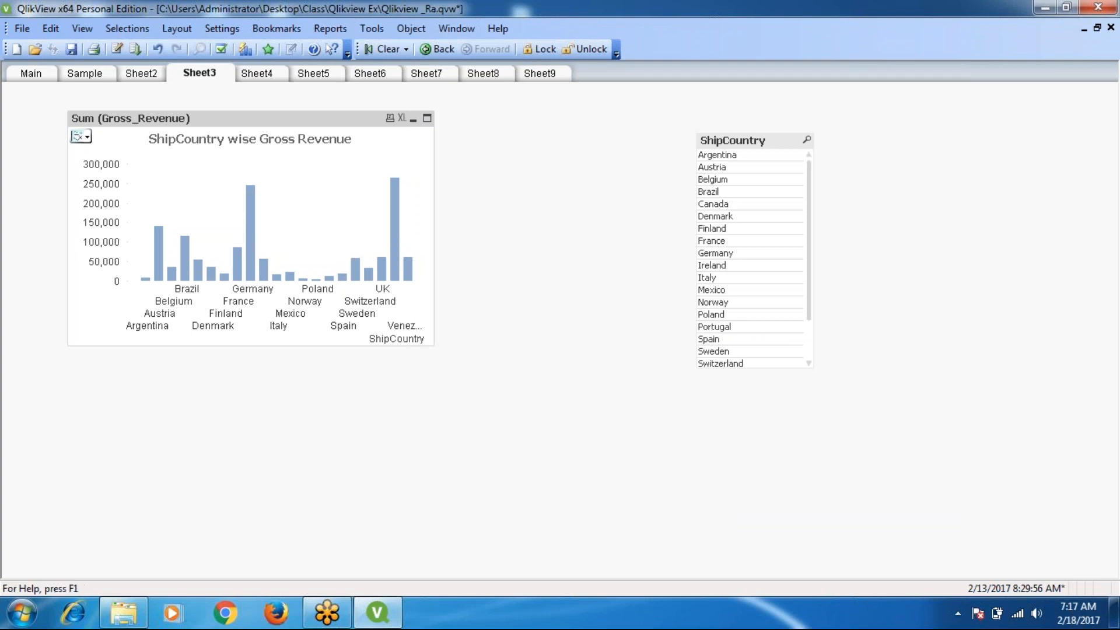
Filter the read-only chart by Brazil, France and Denmark in the ShipCountry list box, try selecting its bar, and clear the selections
click(716, 194)
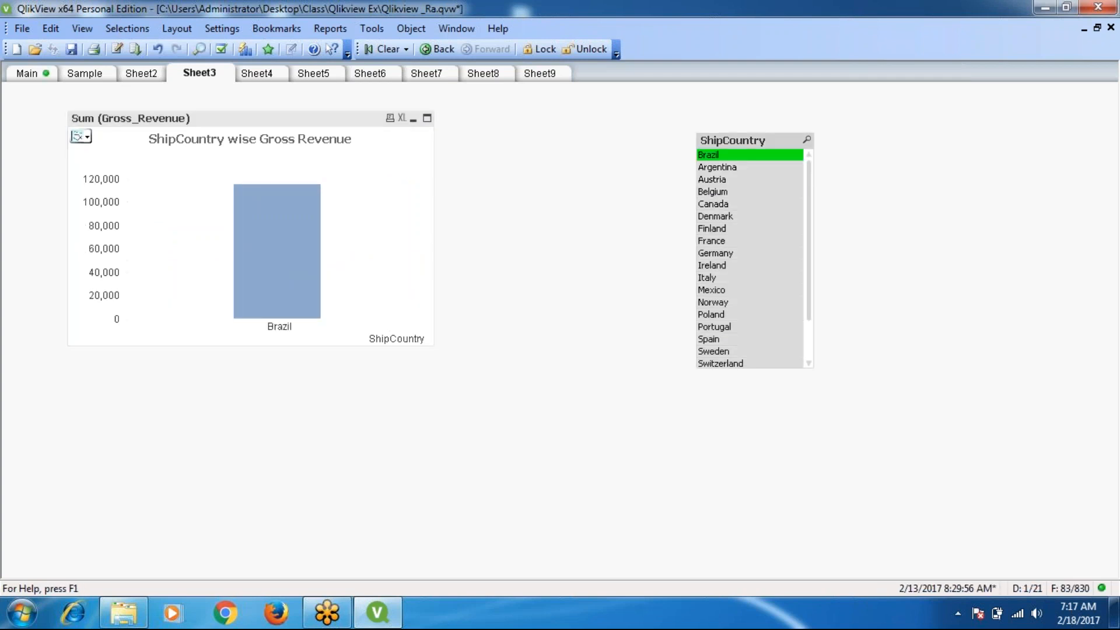
click(709, 241)
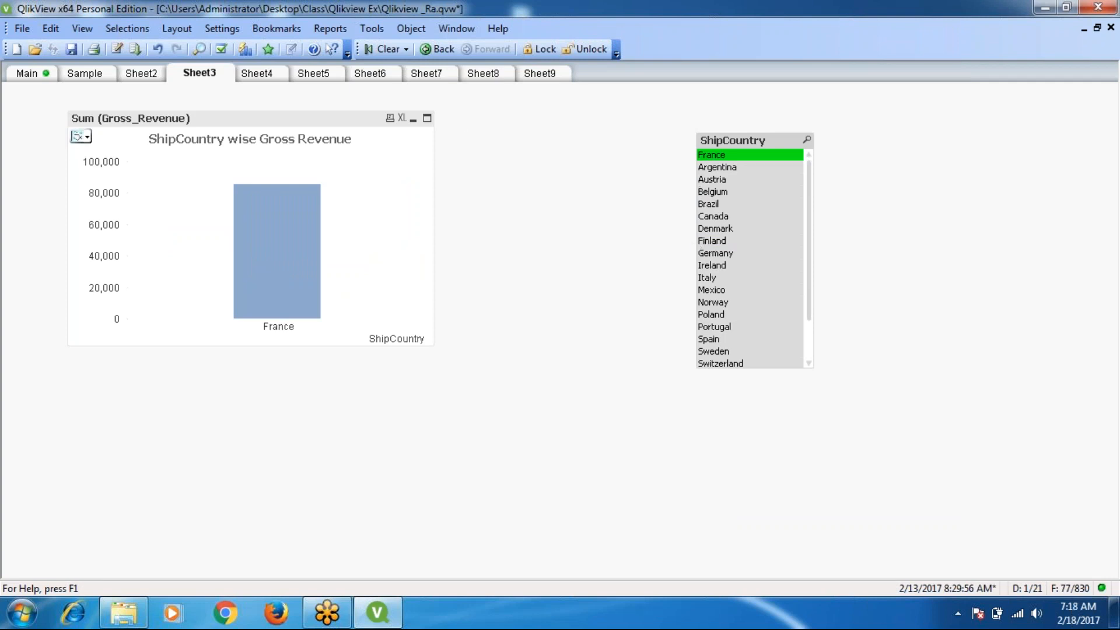
click(713, 229)
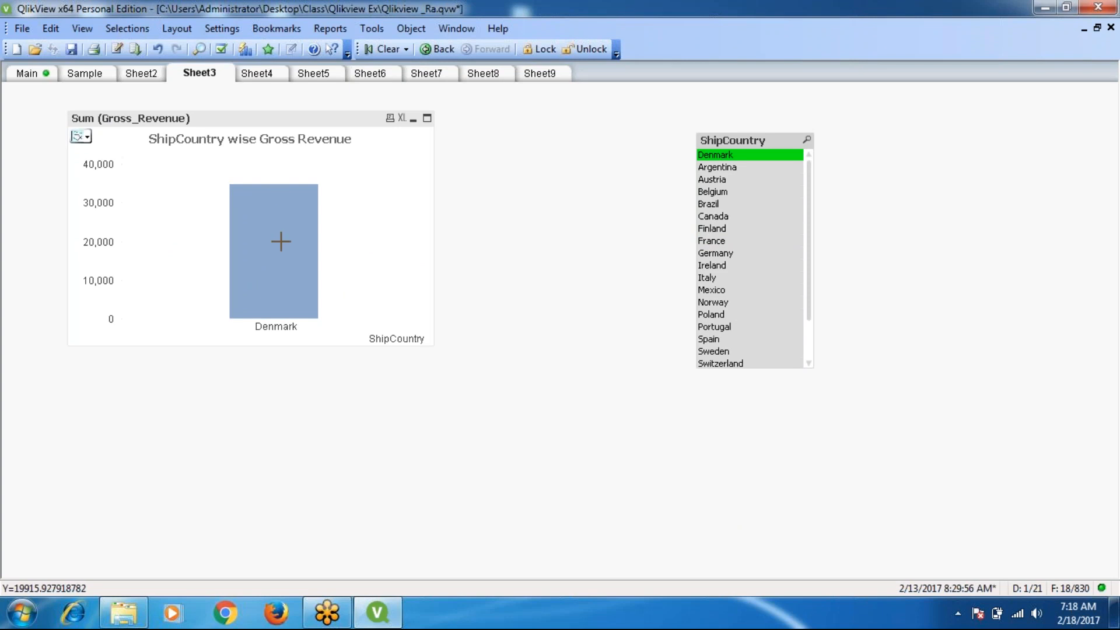
click(281, 241)
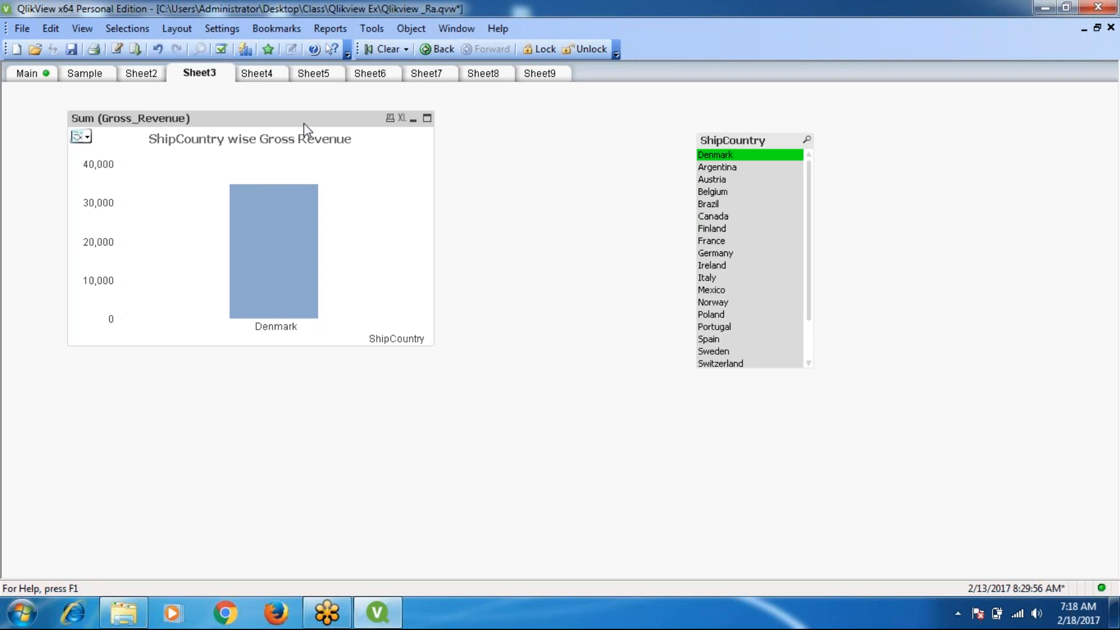
click(387, 49)
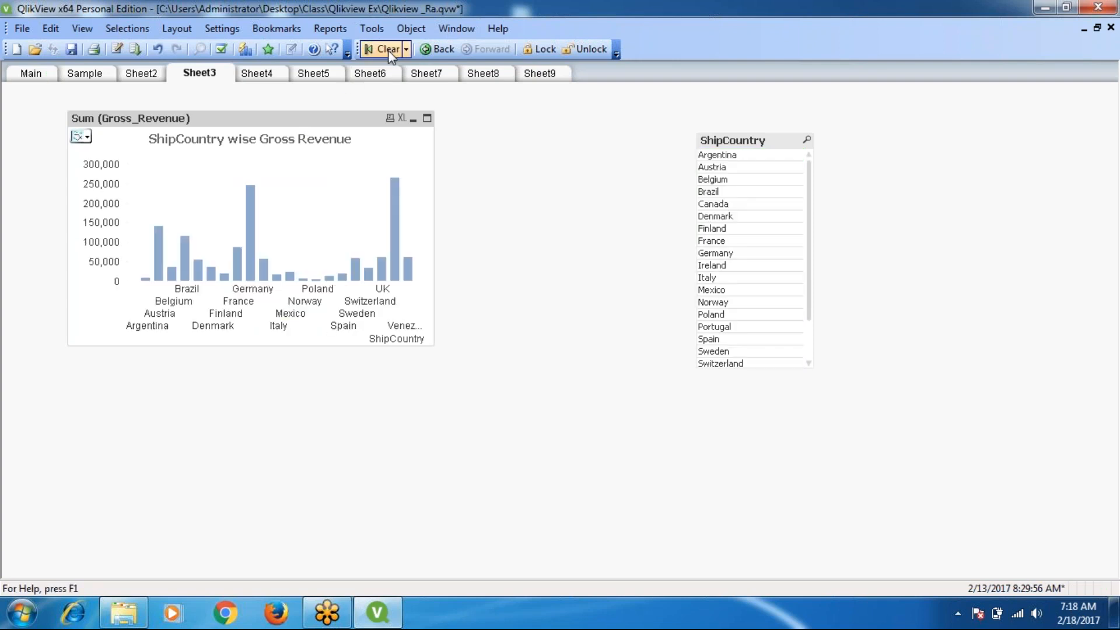
Turn off Read Only and turn on Detached in the gross revenue chart's general properties
right_click(333, 120)
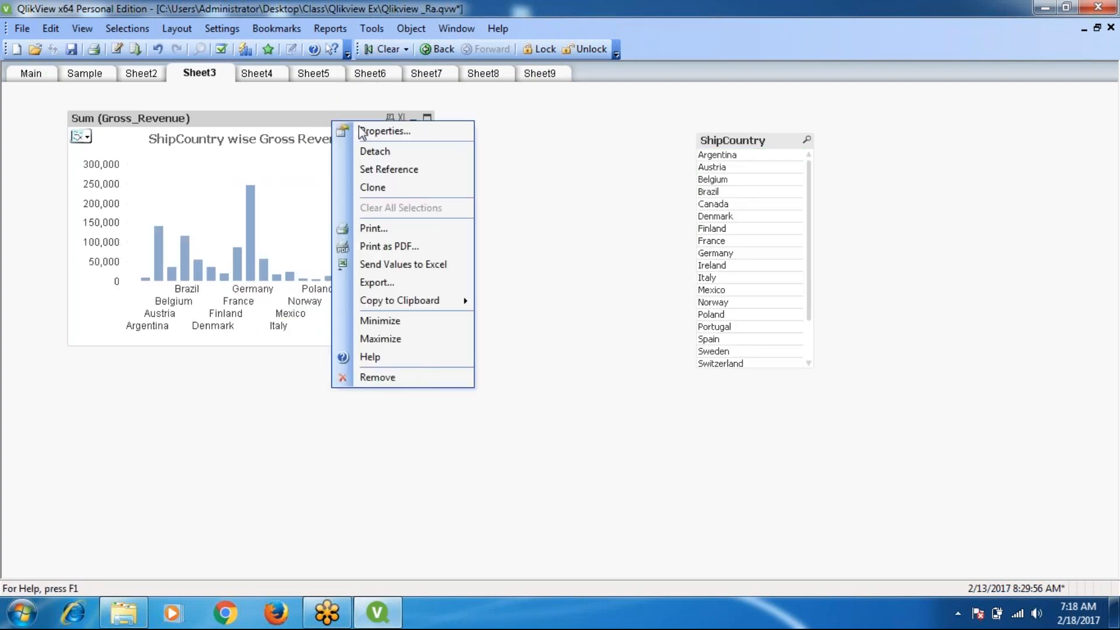
click(376, 132)
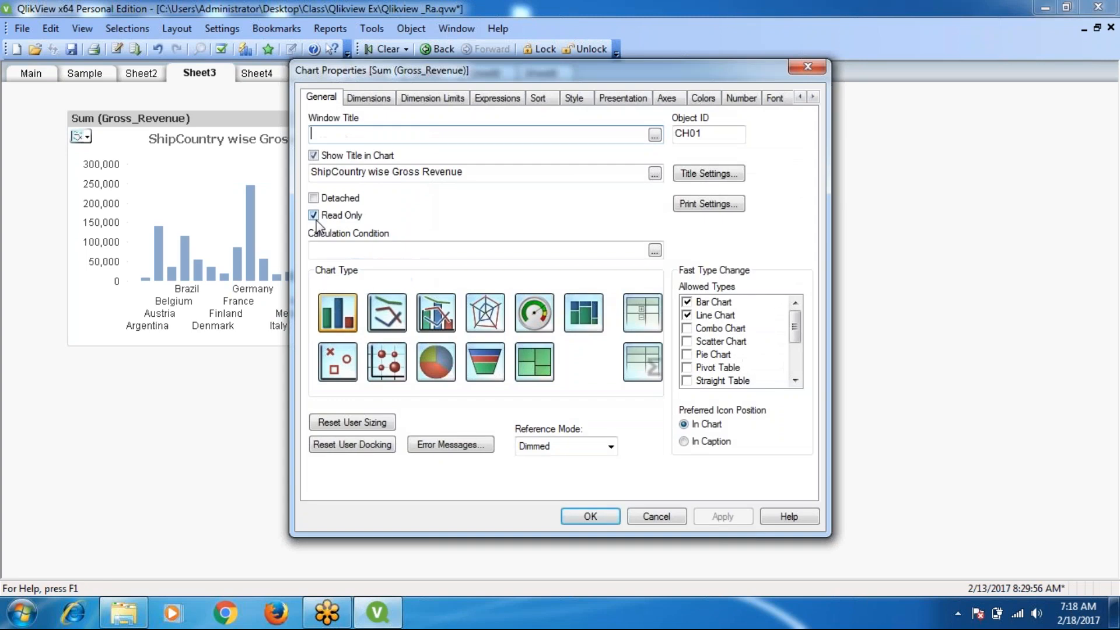
click(314, 215)
click(314, 215)
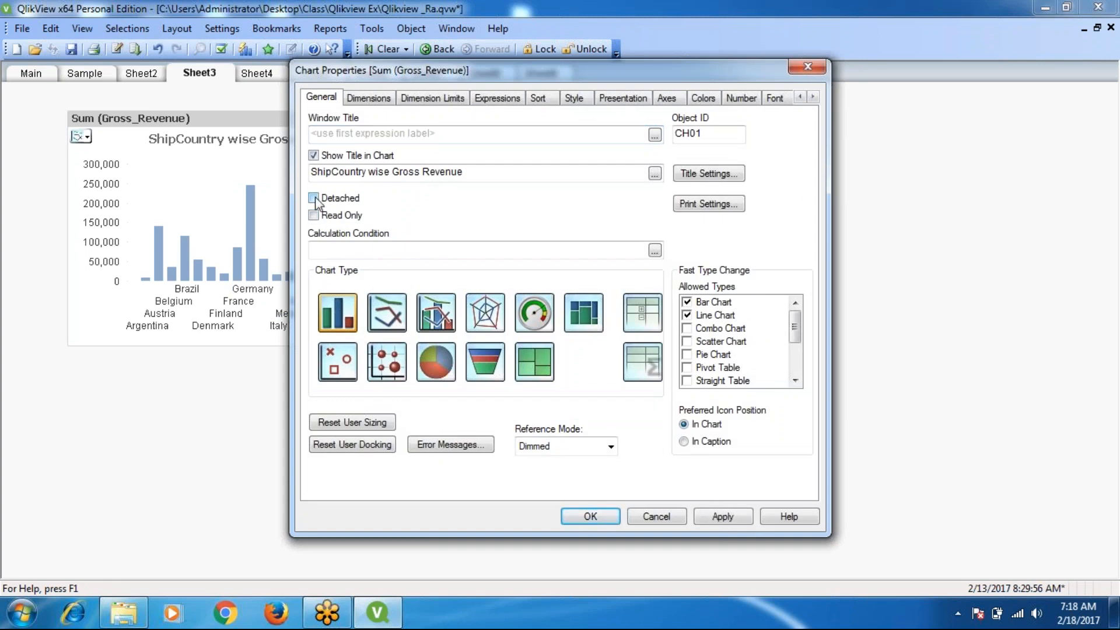
click(314, 198)
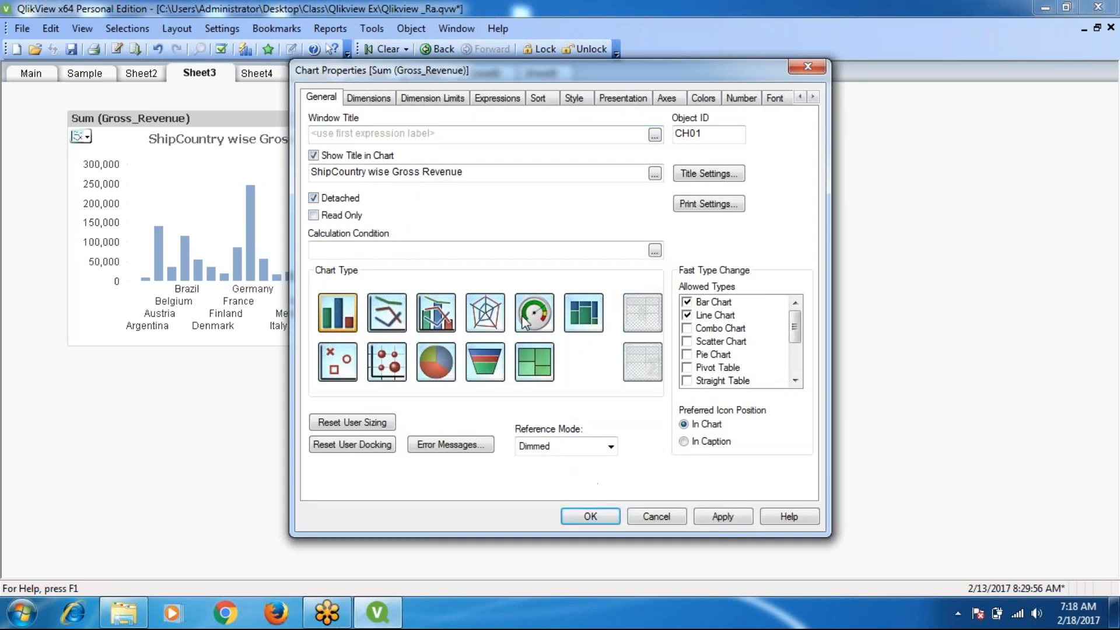
click(724, 517)
click(590, 517)
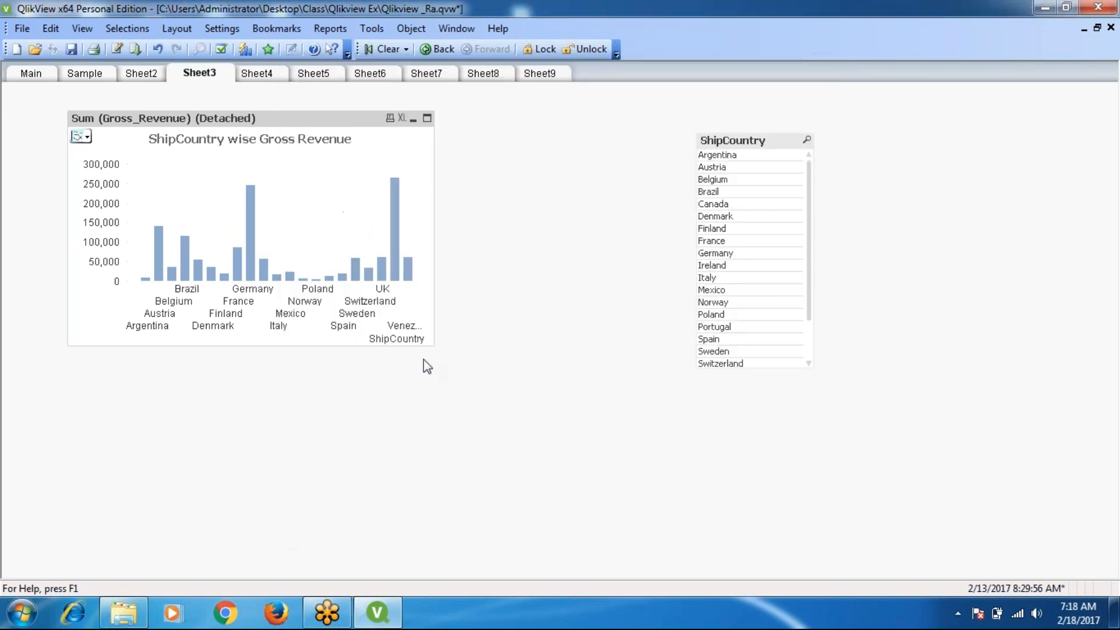
Select the Germany, UK, Brazil, Austria and again Germany bars in the detached gross revenue chart
click(249, 247)
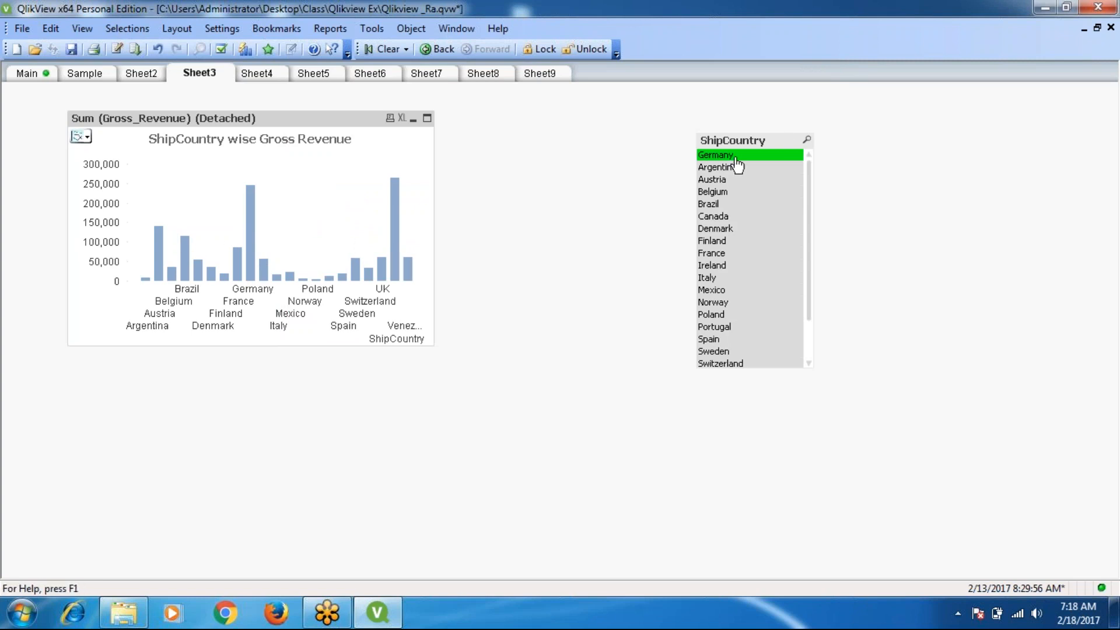
click(382, 273)
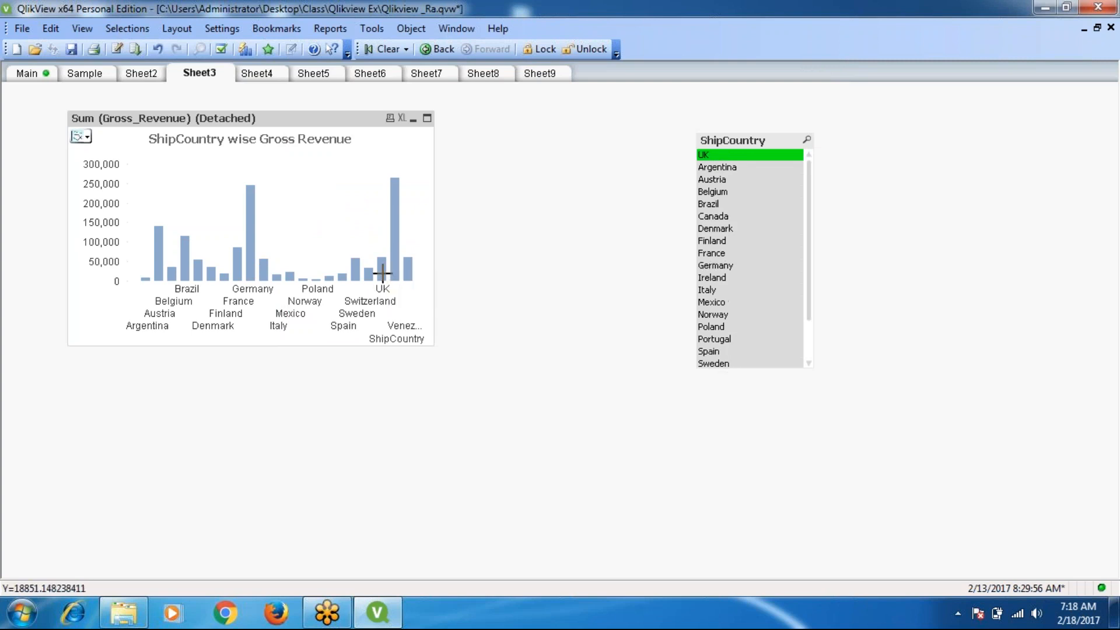
click(185, 261)
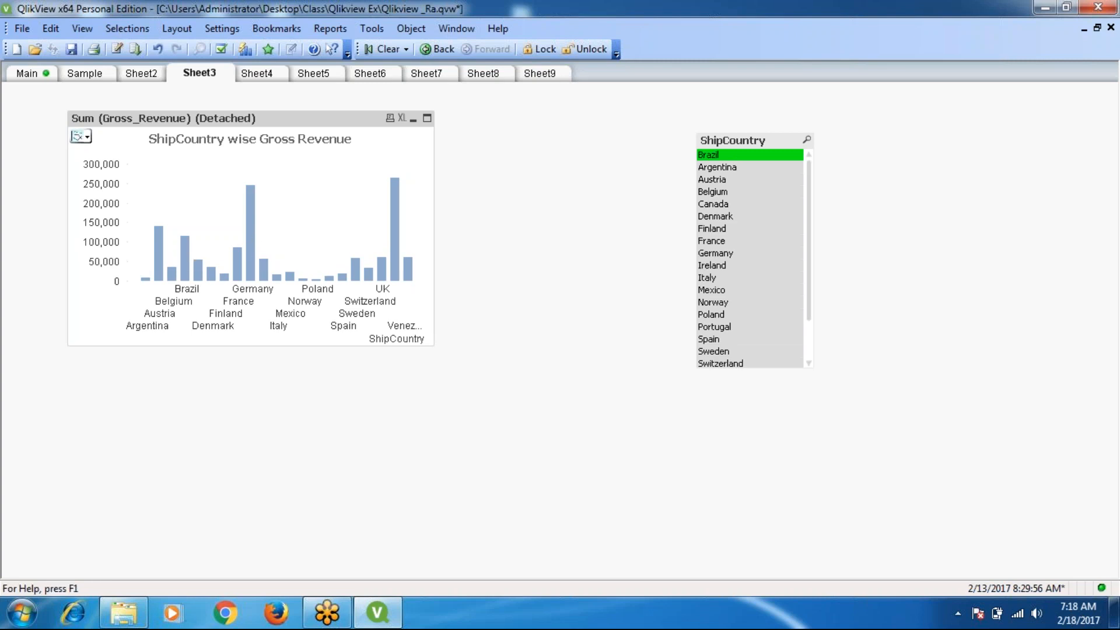
click(157, 245)
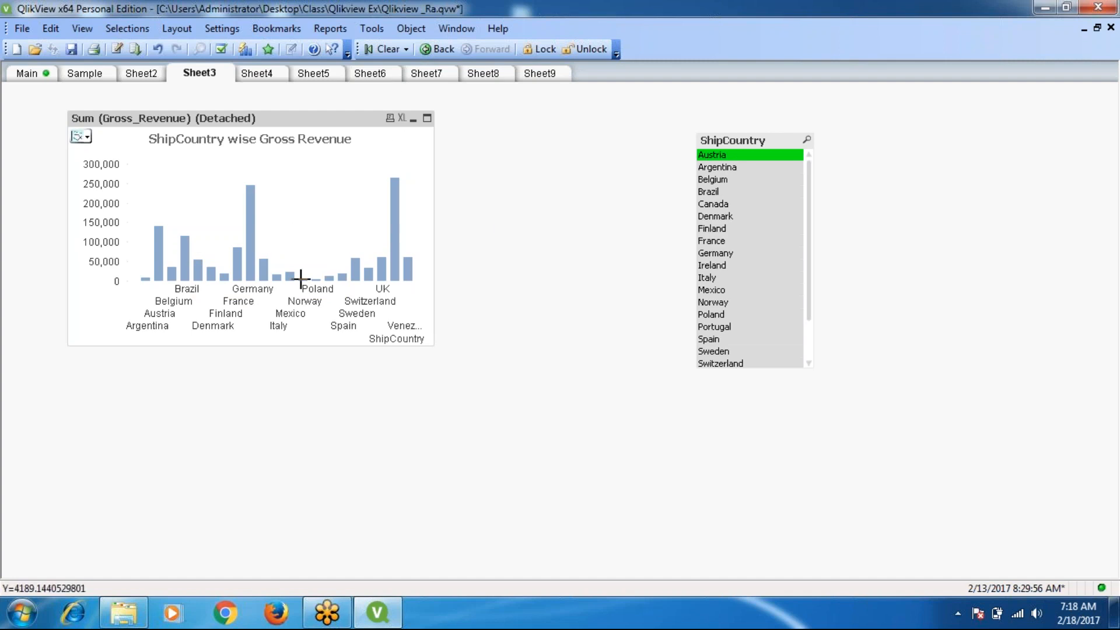
mouse_move(301, 279)
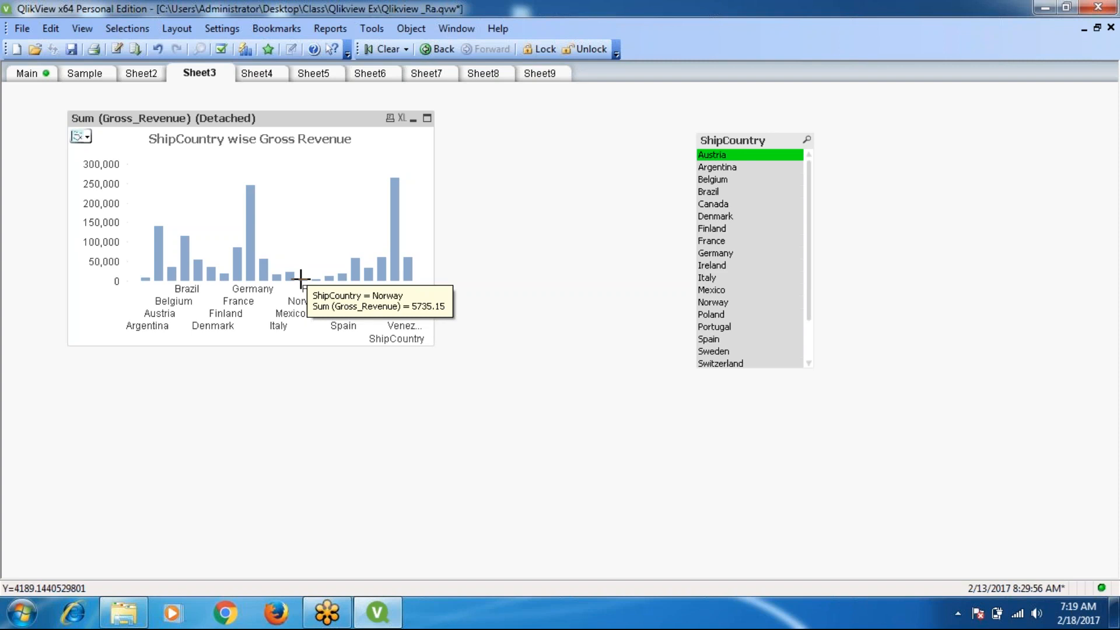
click(249, 255)
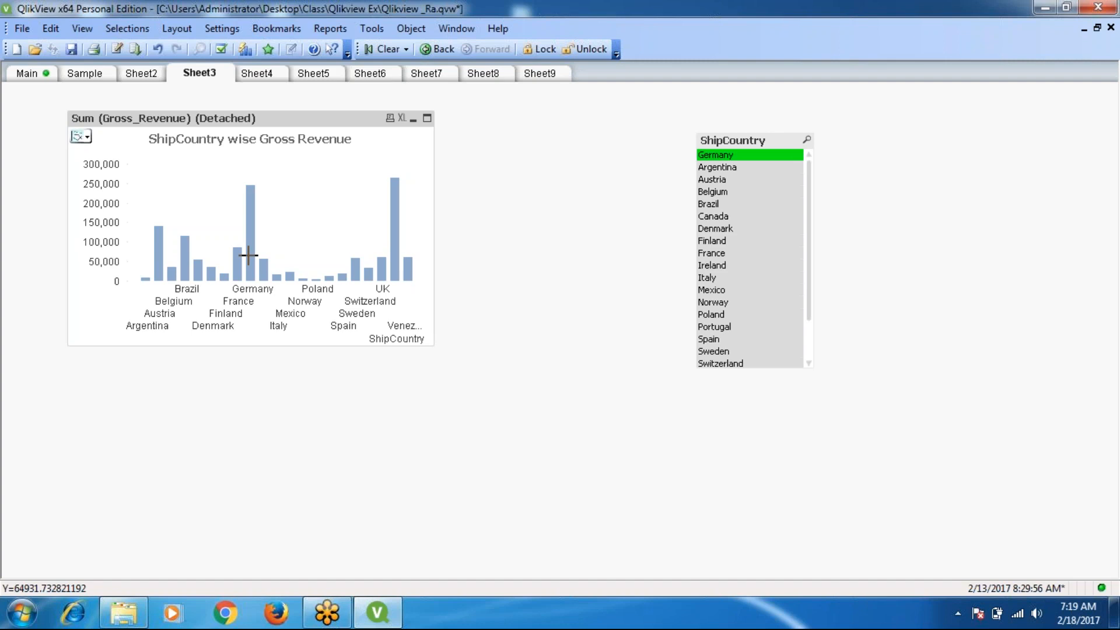
Turn off Detached and turn on Read Only in the gross revenue chart's general properties, and apply the change
right_click(291, 117)
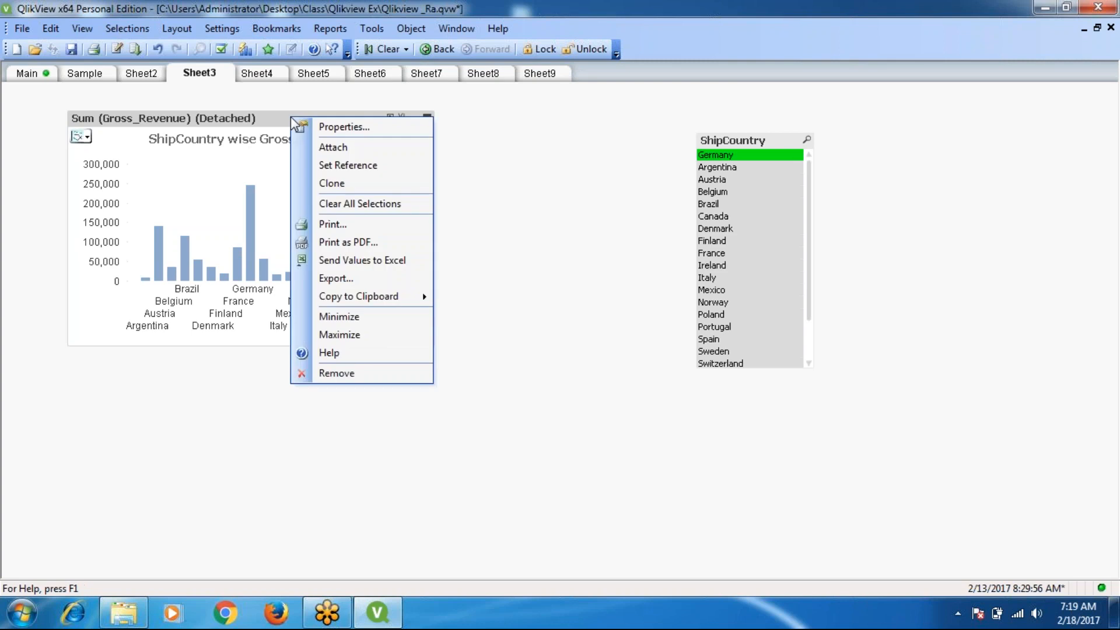
click(351, 128)
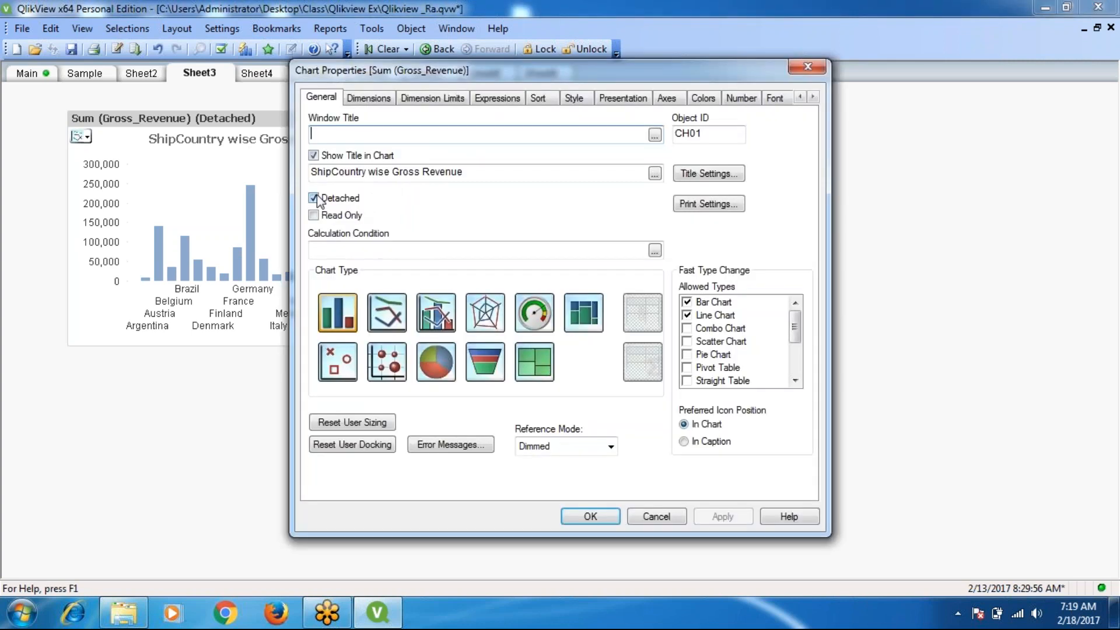
click(314, 199)
click(314, 215)
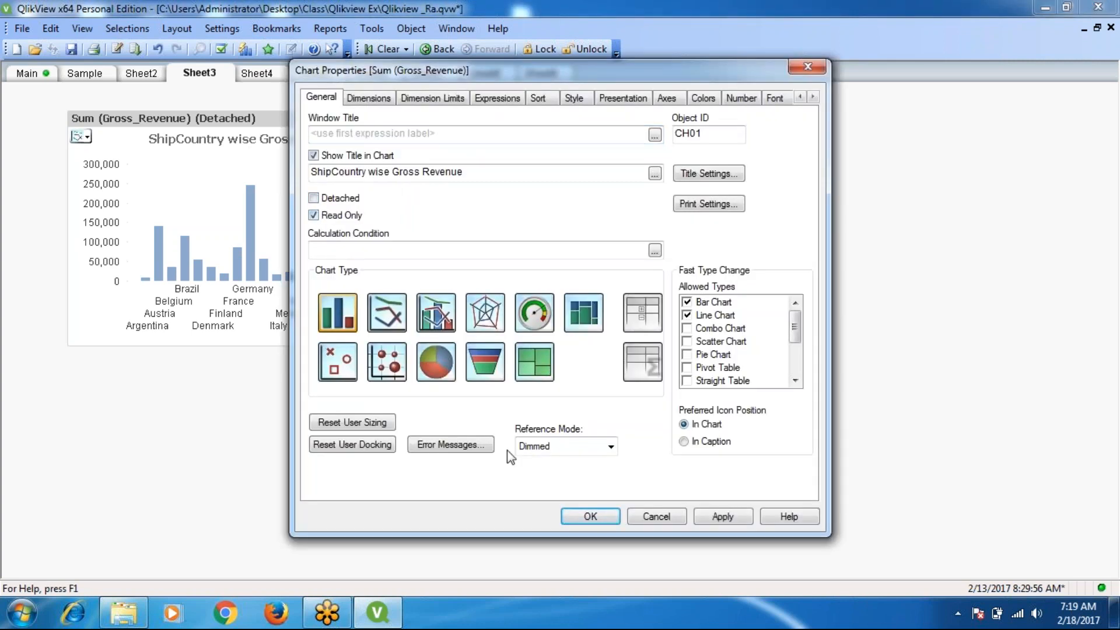
click(719, 517)
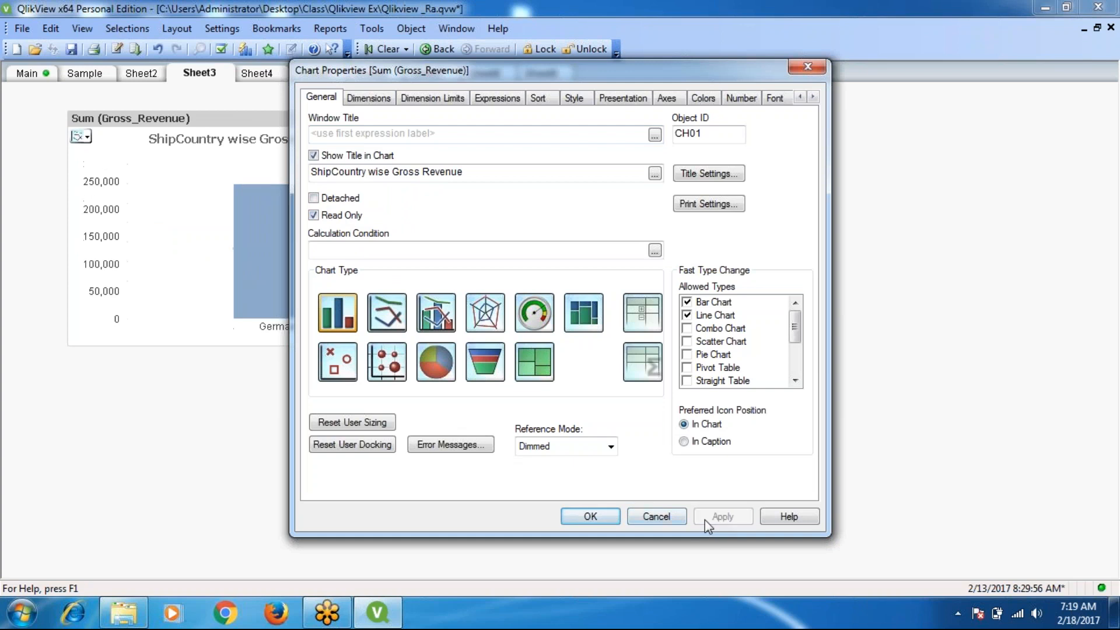
click(610, 520)
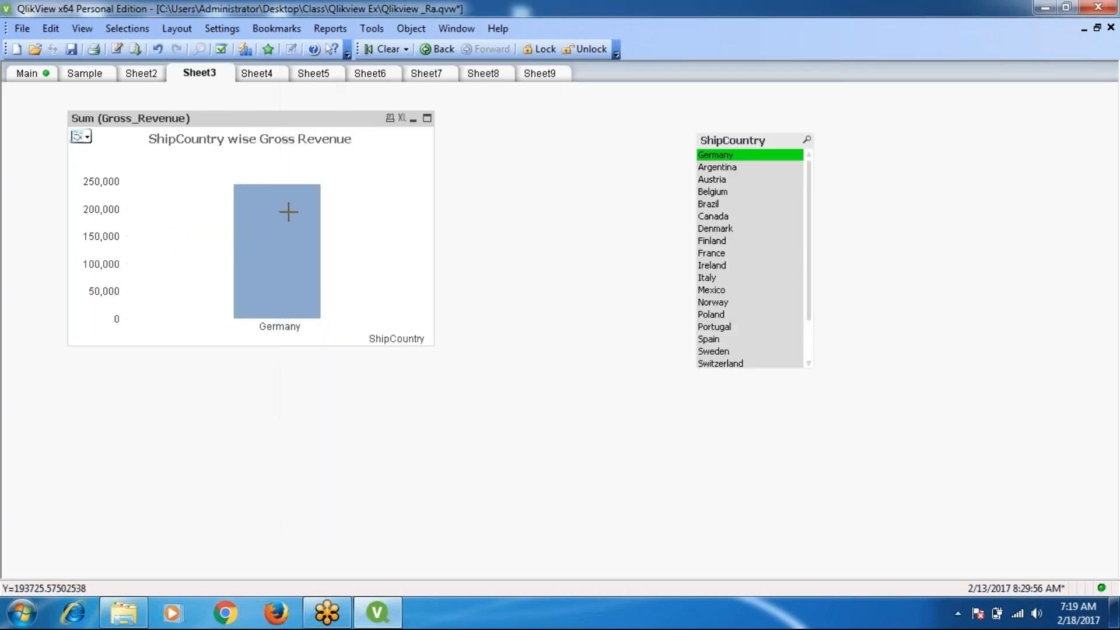
Clear the selections, filter the read-only chart by Germany in the ShipCountry list box, and clear the filter again
click(388, 51)
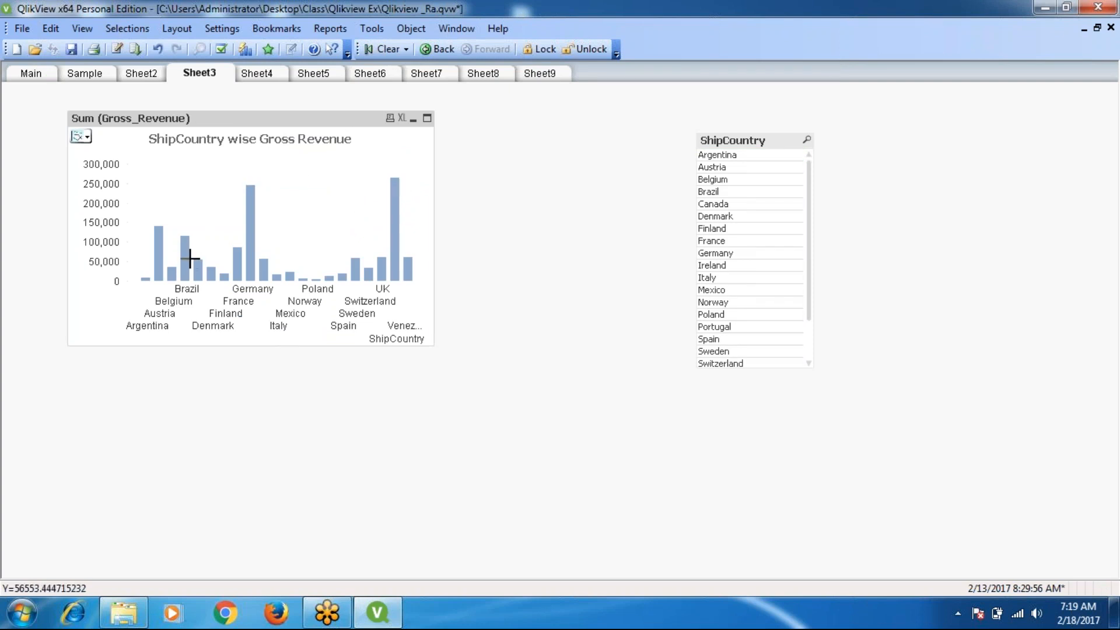
click(721, 258)
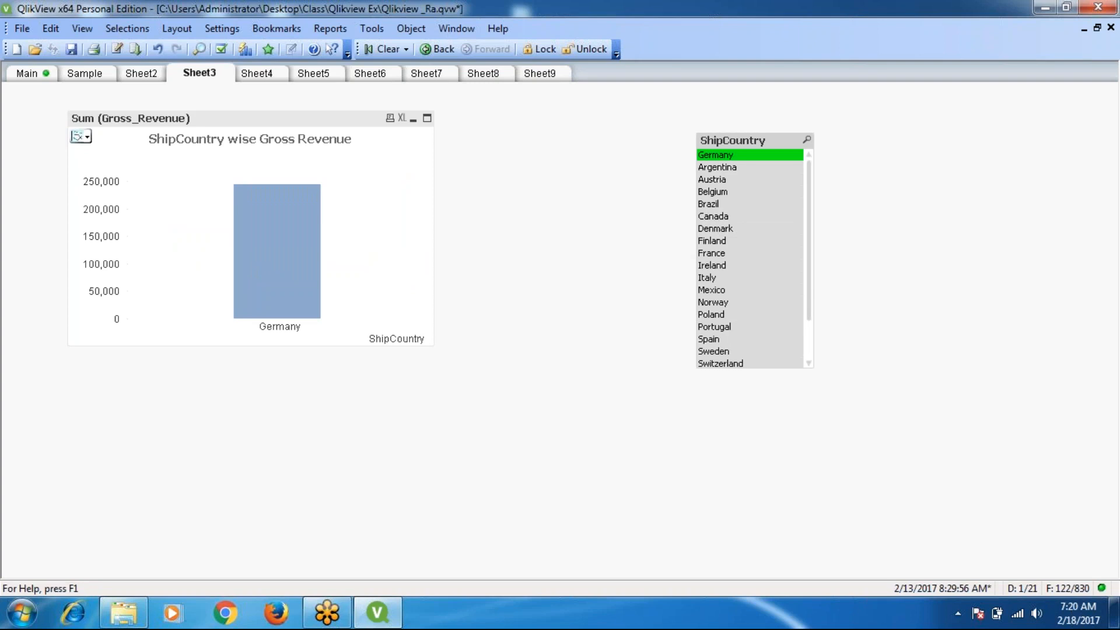
click(387, 49)
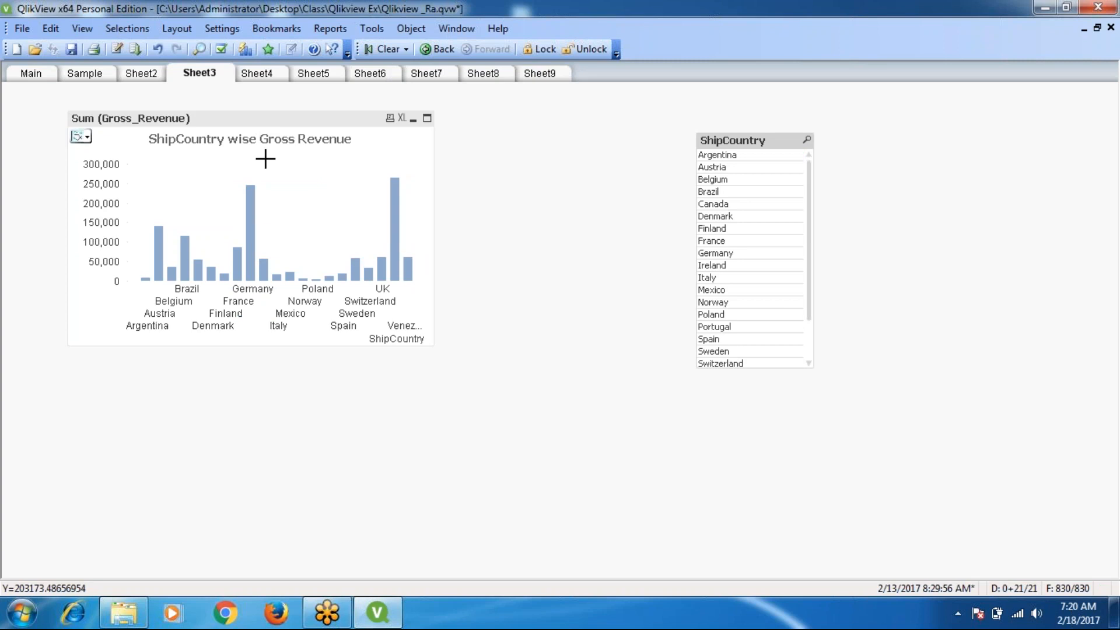
Turn off Read Only in the gross revenue chart's general properties
click(274, 123)
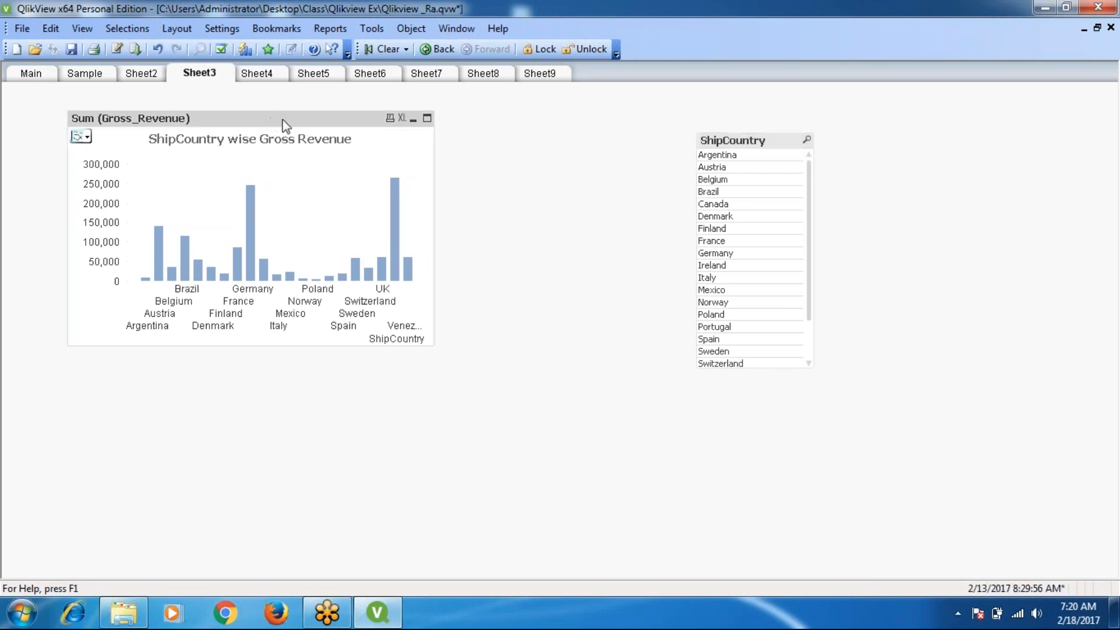
right_click(284, 120)
click(327, 130)
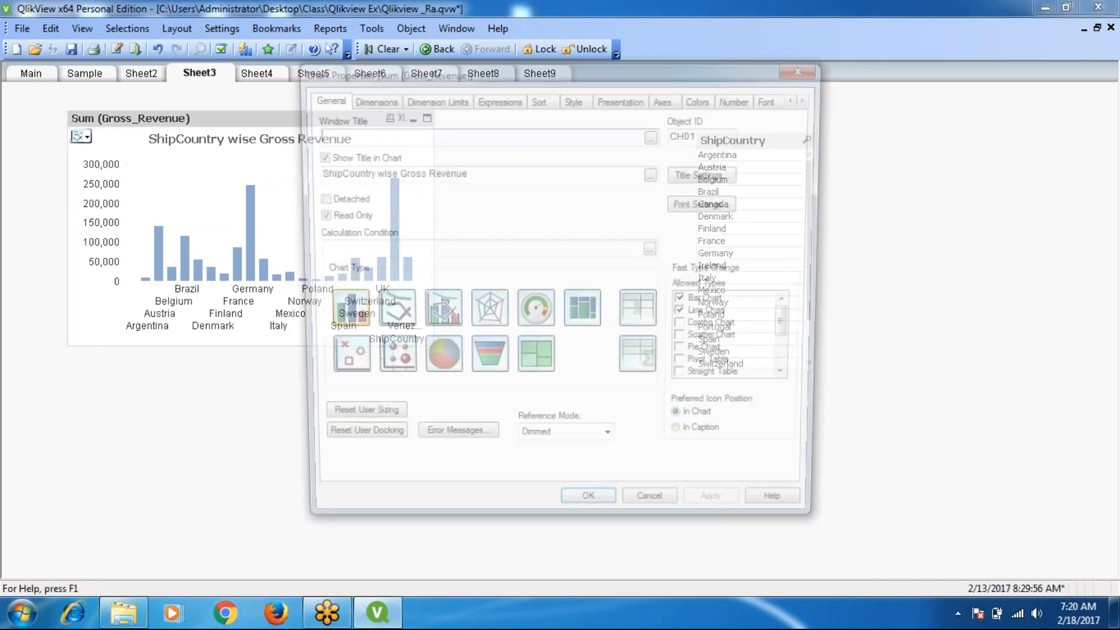
click(313, 215)
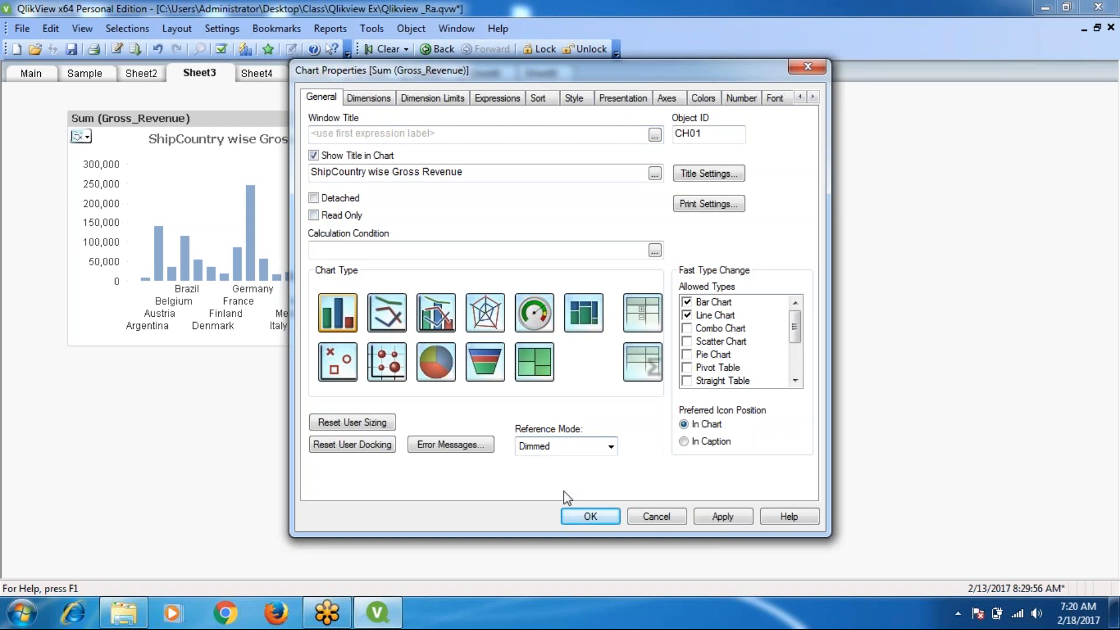
click(595, 517)
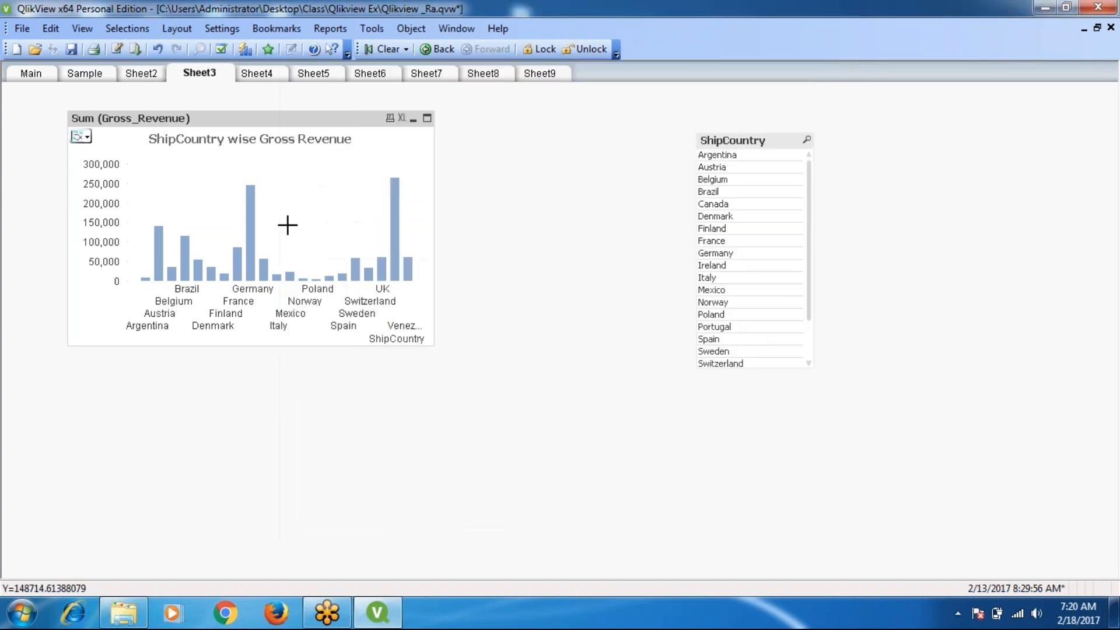
Select the Germany, USA and Brazil bars one at a time in the attached chart, clearing each selection from its bar
click(248, 222)
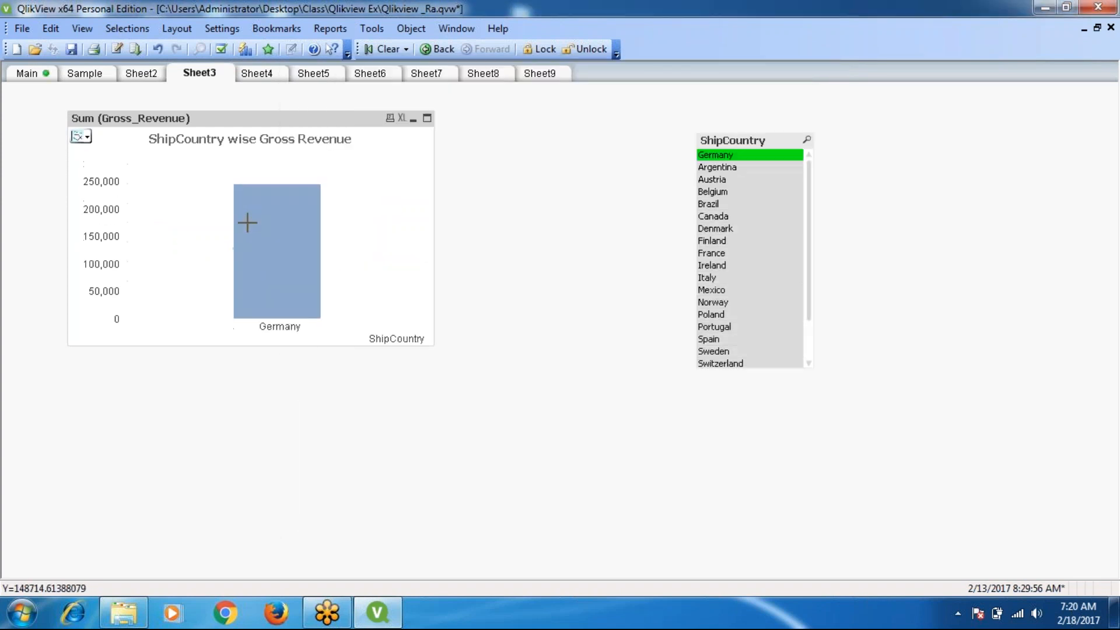
click(292, 242)
click(395, 255)
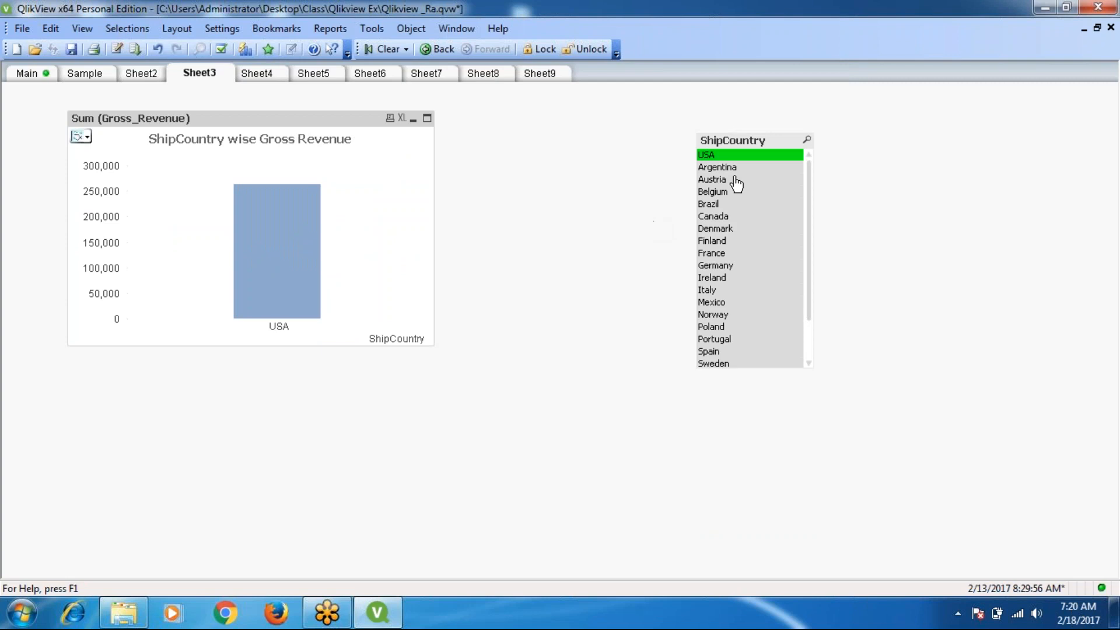
click(284, 223)
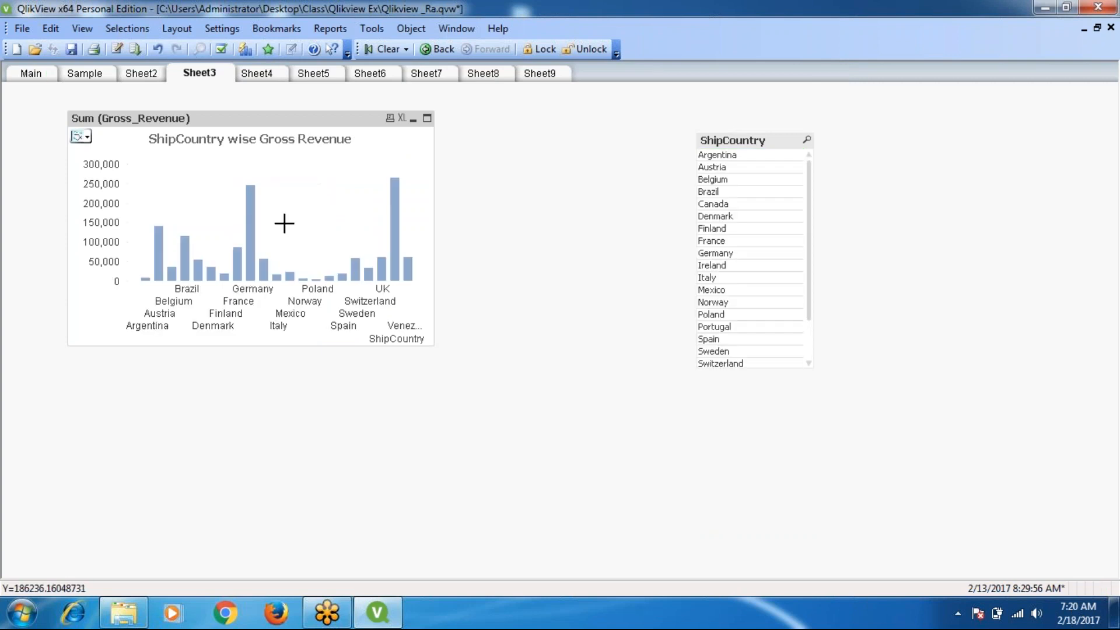
click(188, 251)
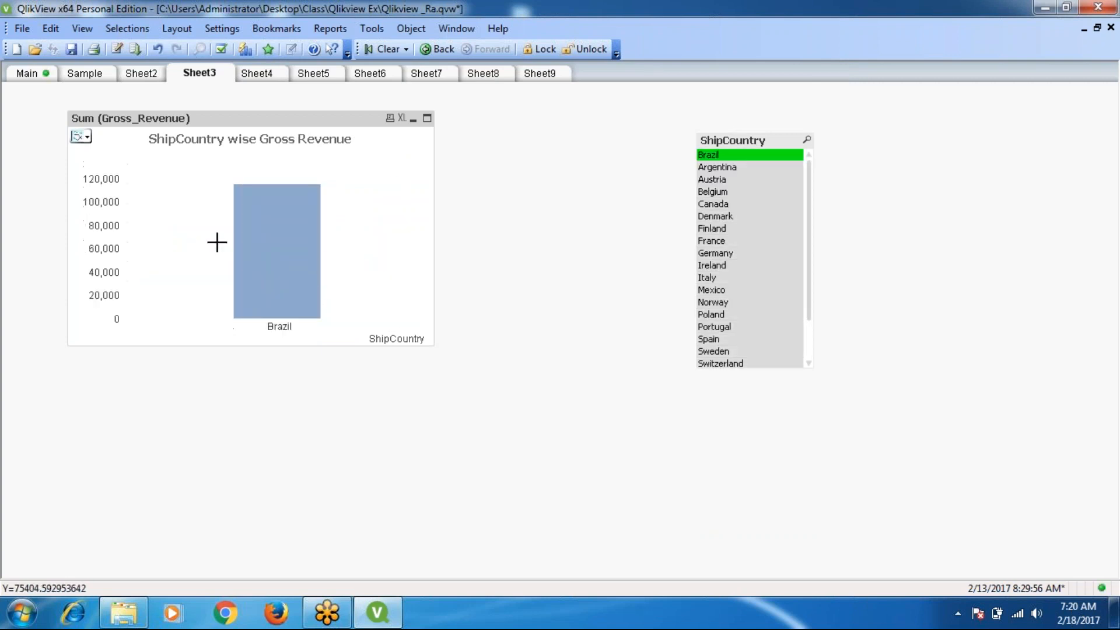
click(313, 220)
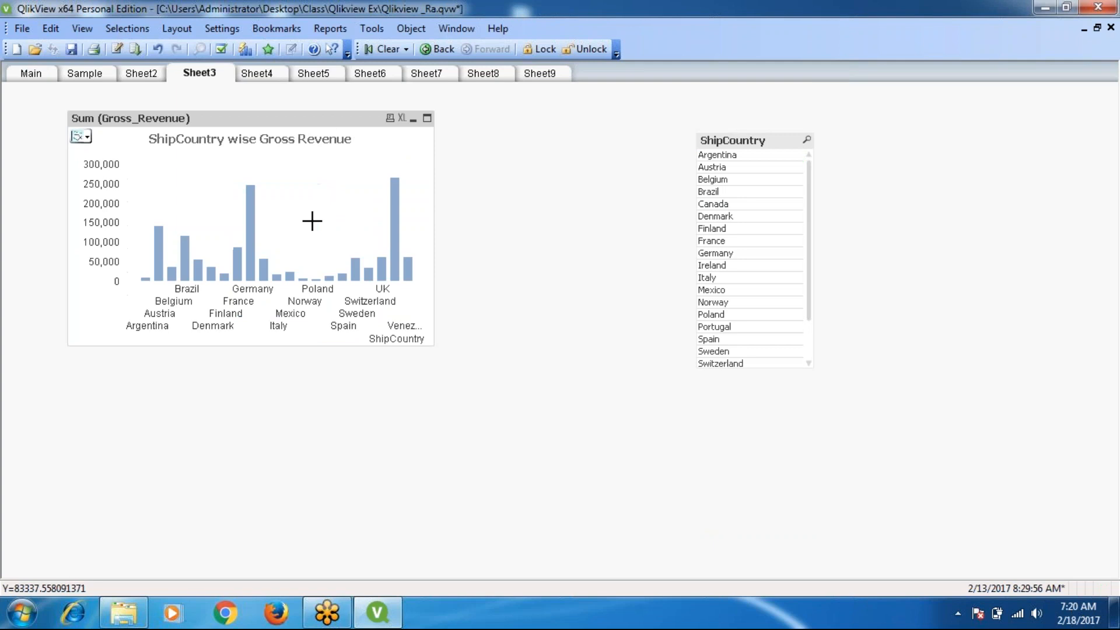
Turn on Detached in the gross revenue chart's general properties and apply the change
right_click(325, 123)
click(366, 125)
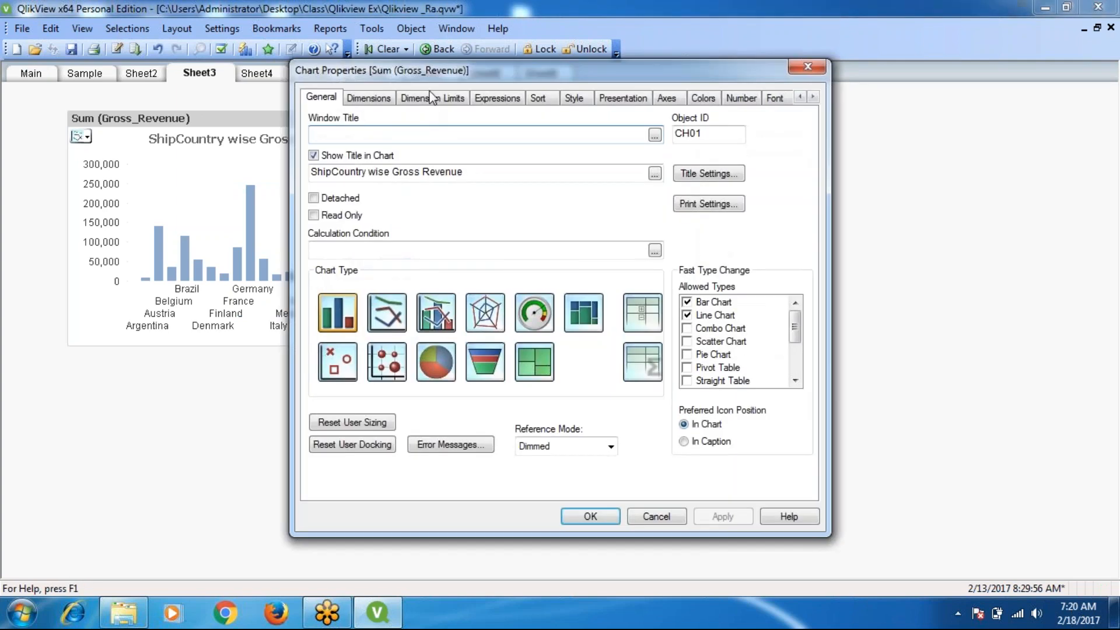
click(313, 198)
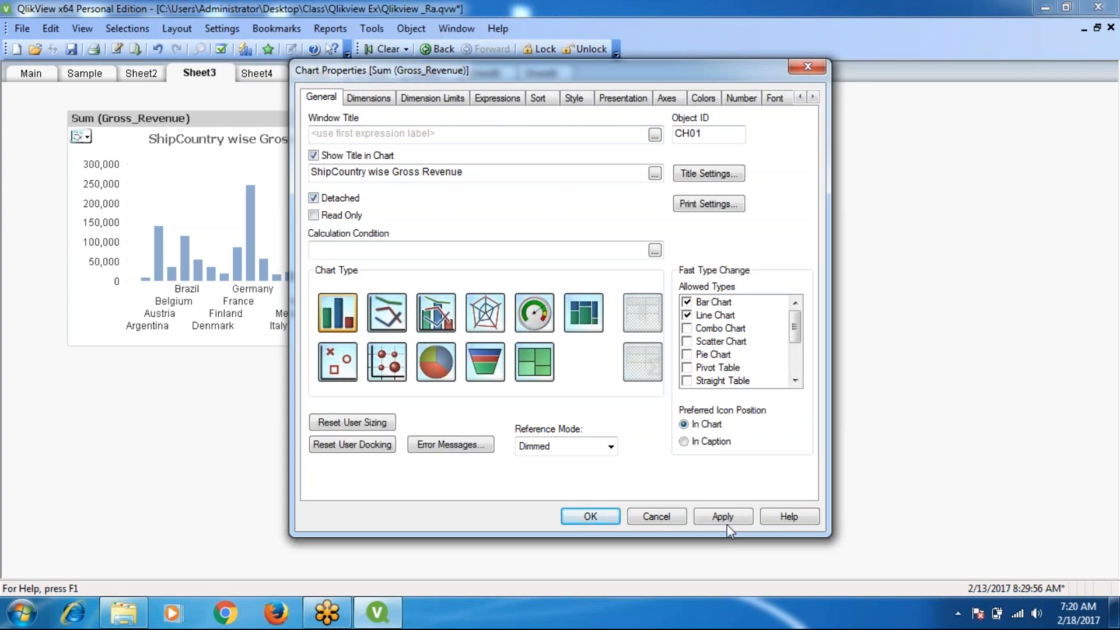
click(730, 521)
click(580, 514)
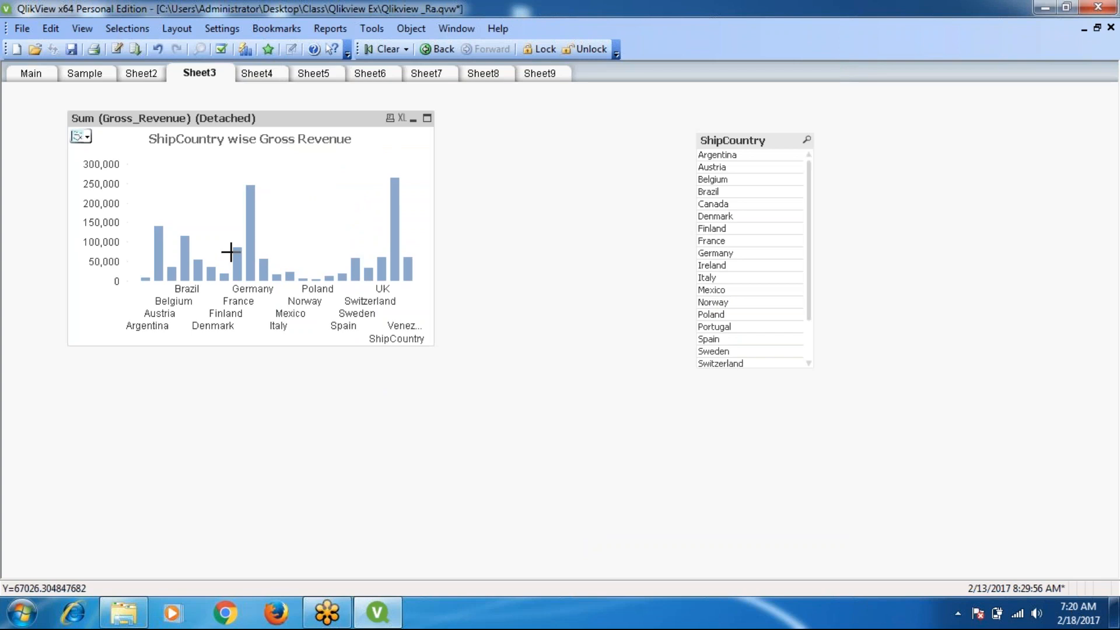
Select the Brazil, USA, Sweden, France and again Brazil bars in the detached gross revenue chart
click(182, 254)
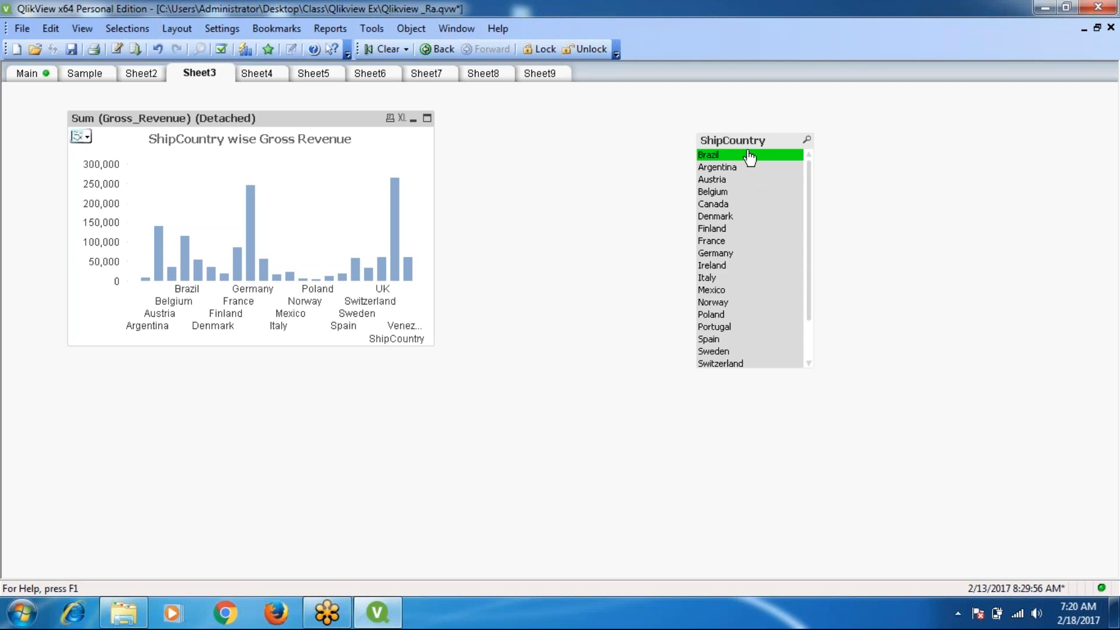
click(397, 248)
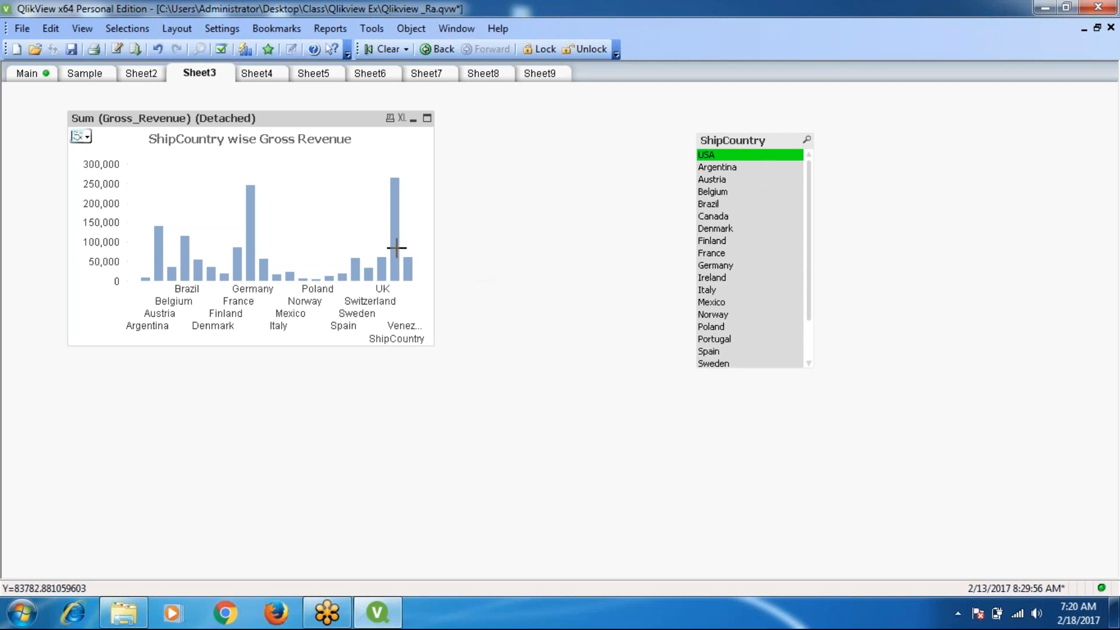
click(358, 277)
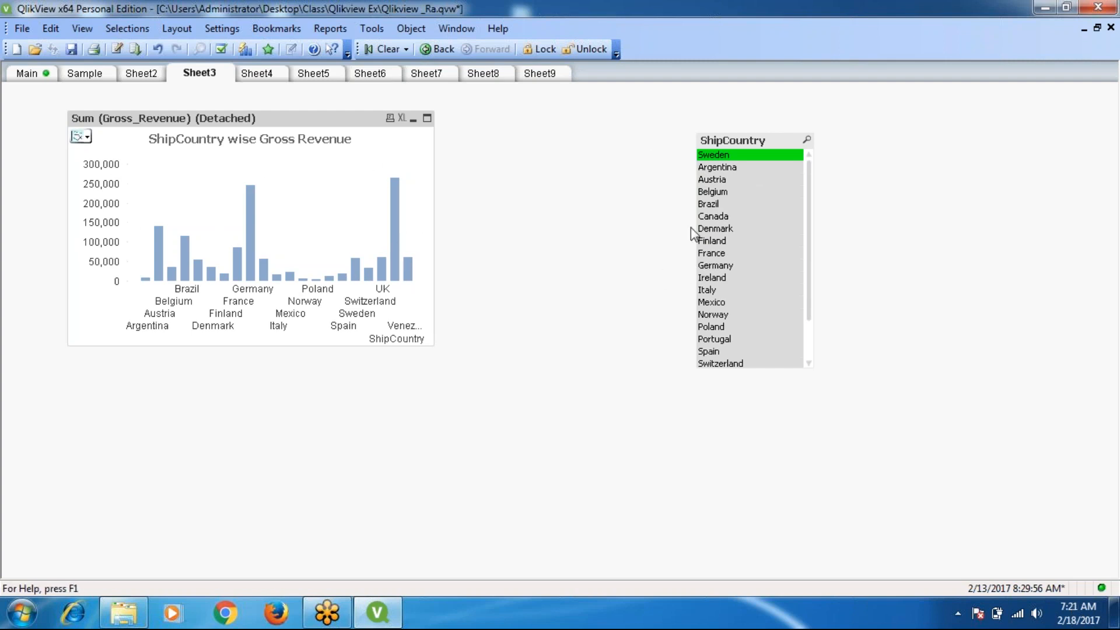
click(236, 270)
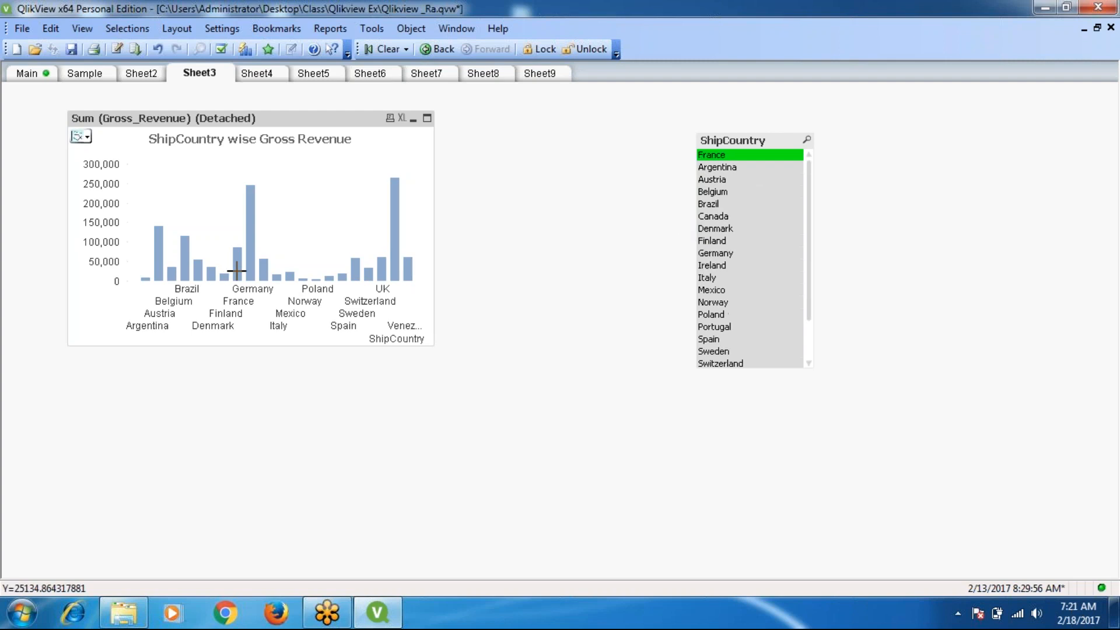
click(221, 276)
click(180, 267)
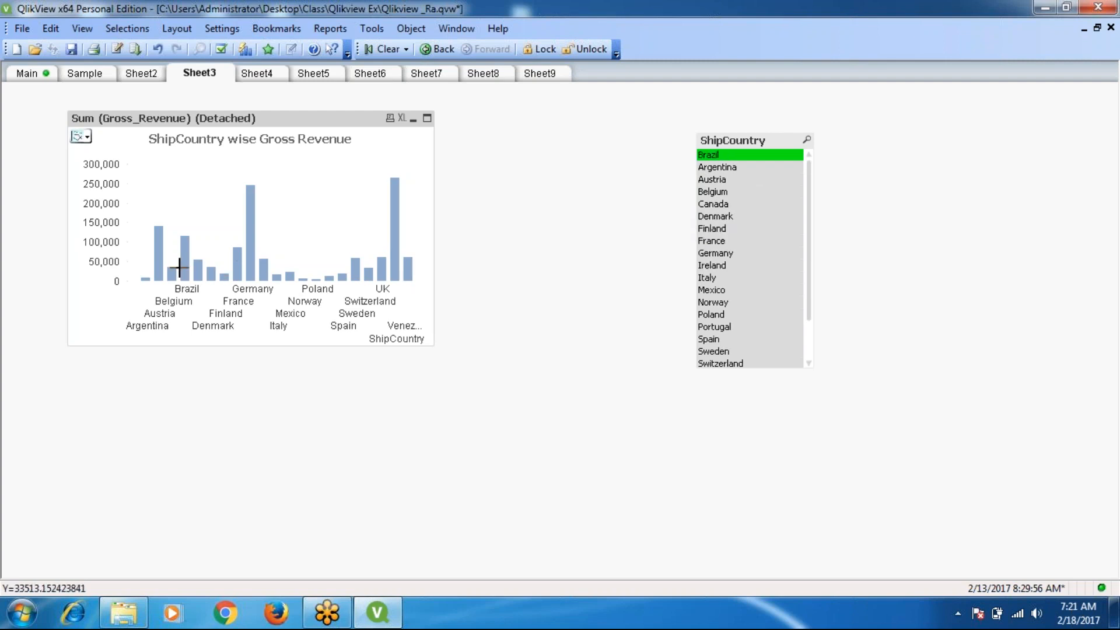
Turn off Detached in the gross revenue chart's properties, show its dimension settings, and move the dialog clear of the chart
right_click(280, 117)
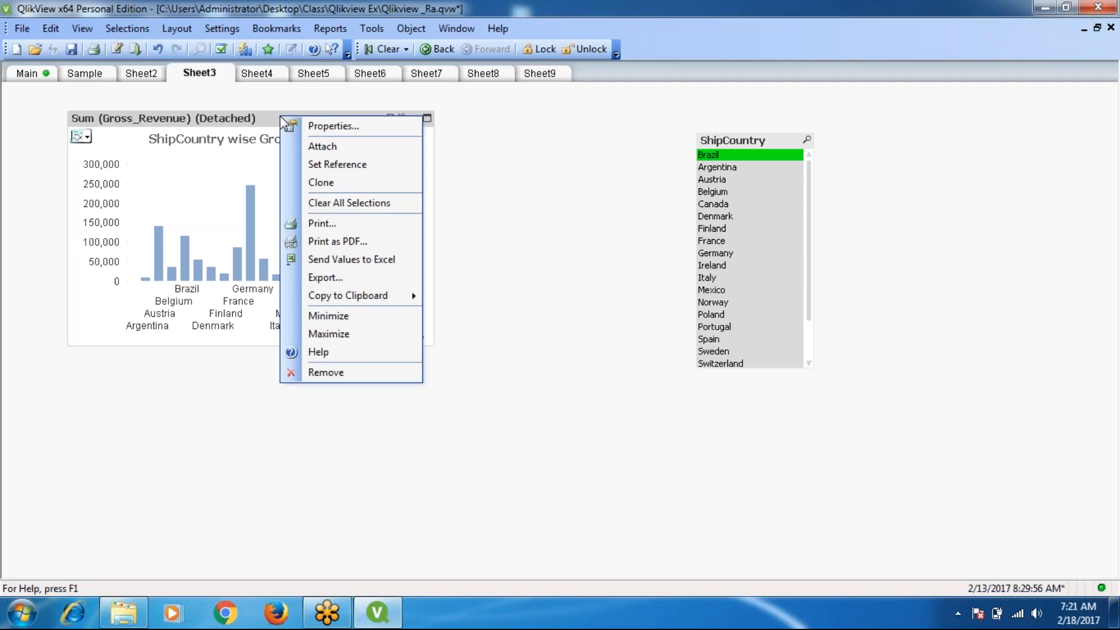
click(327, 121)
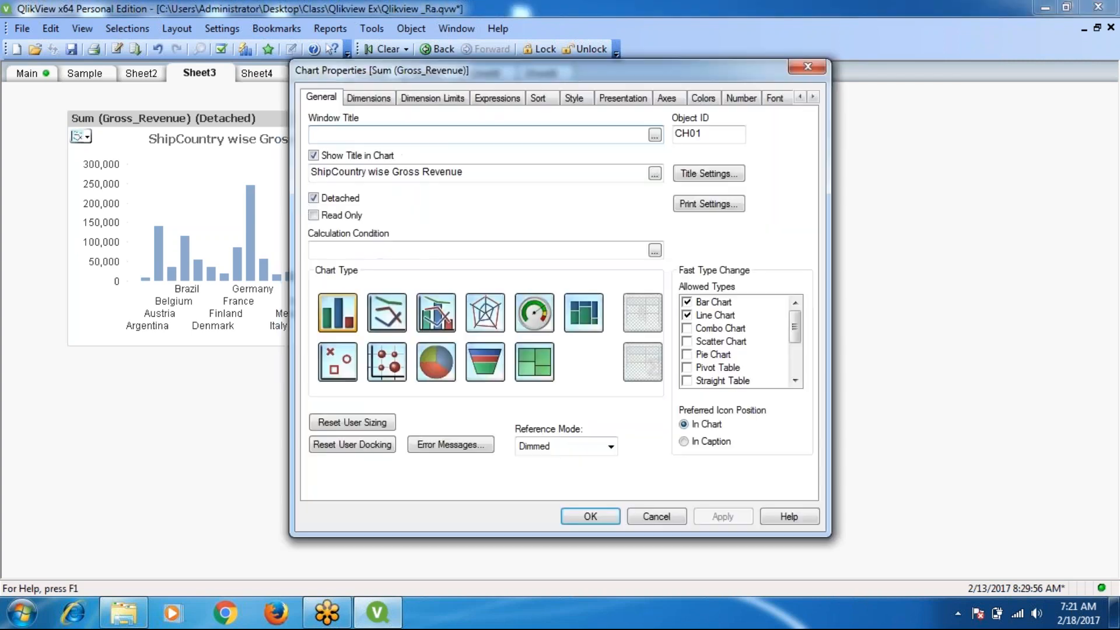
click(314, 198)
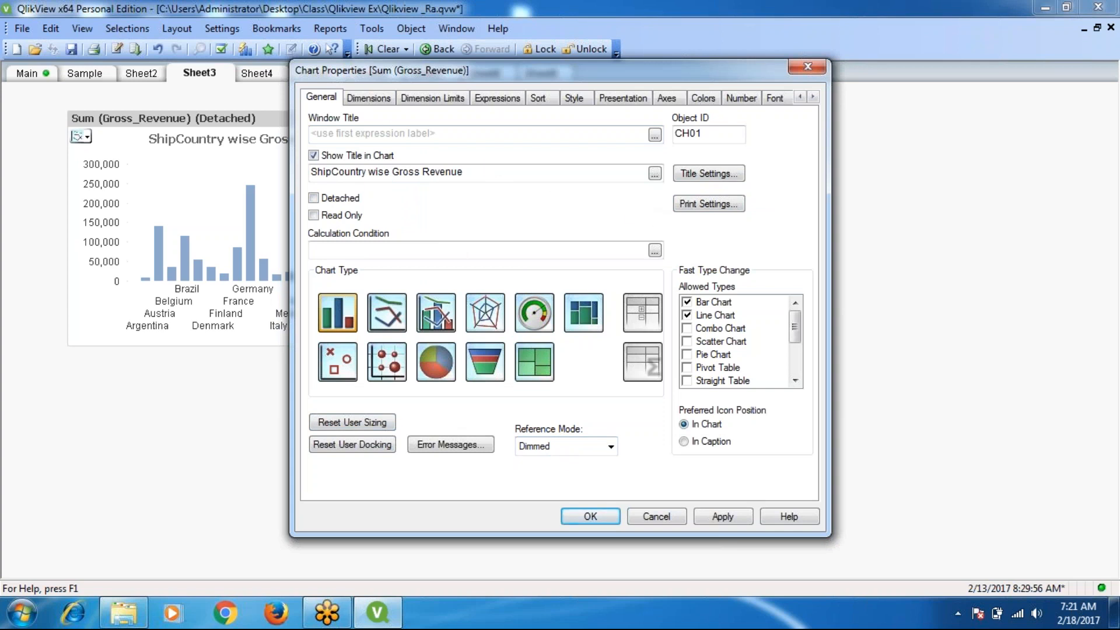
click(366, 99)
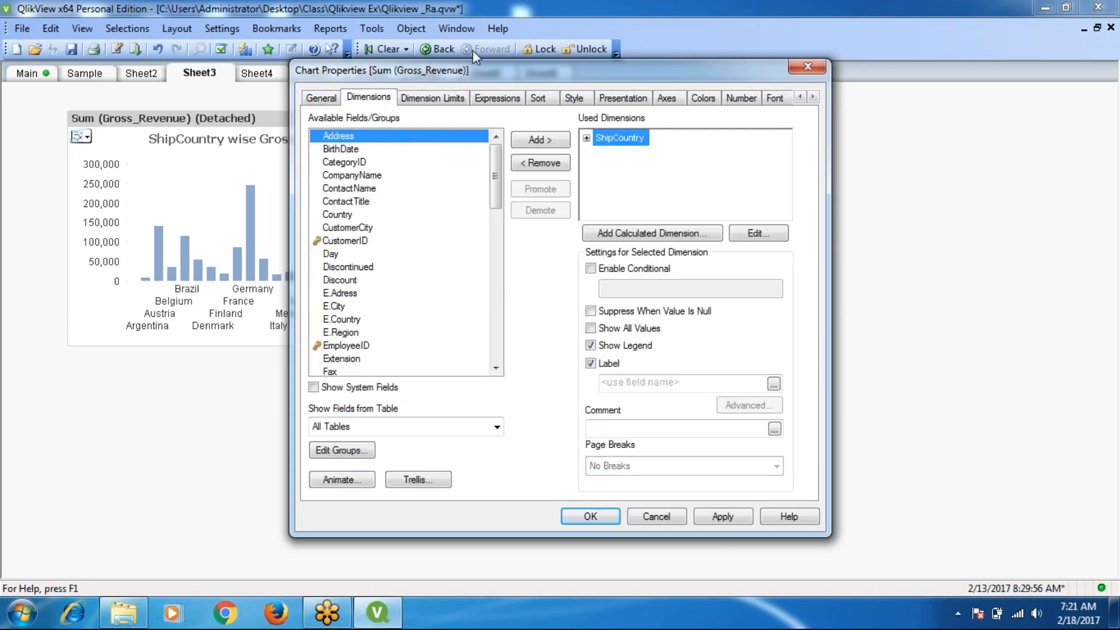
drag(466, 71, 625, 72)
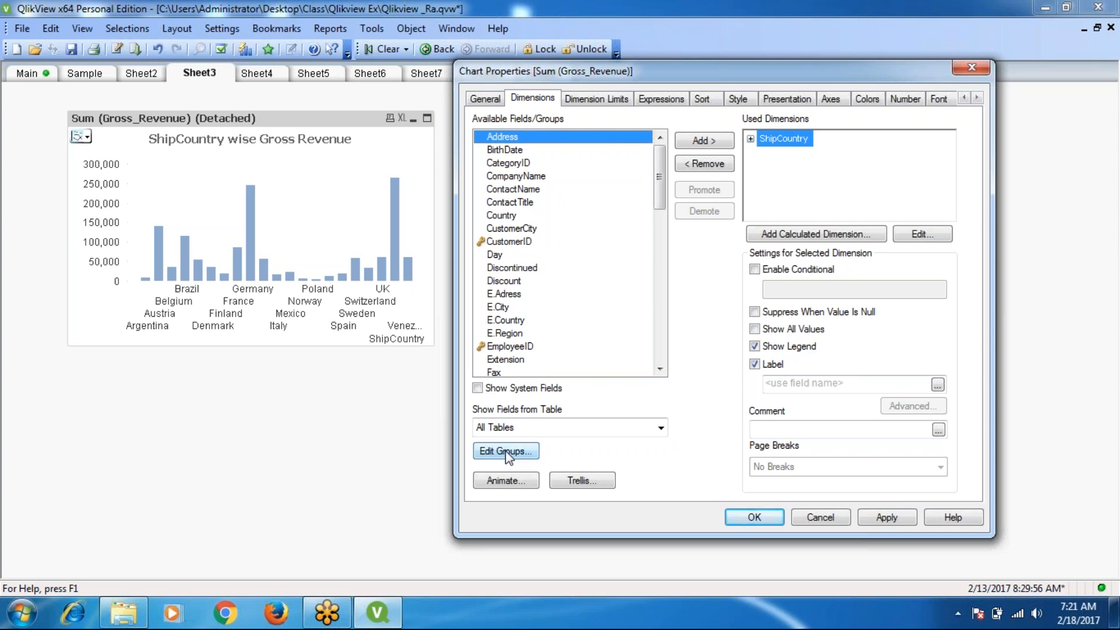
Switch to a new Notepad document and write "ShipCountry wise" as the first line
click(22, 613)
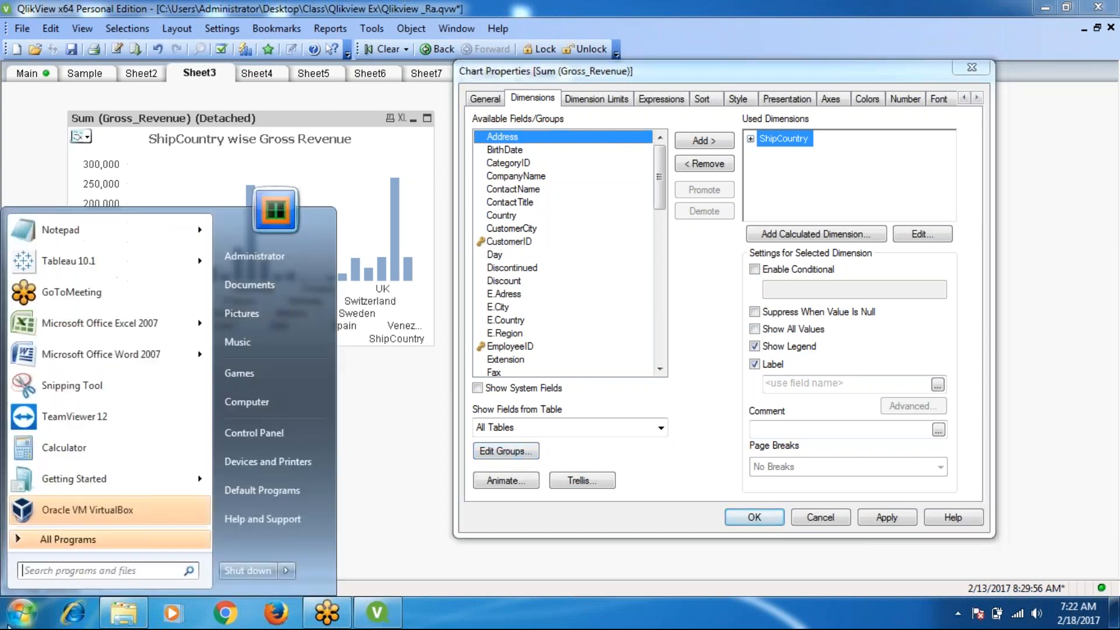
click(58, 229)
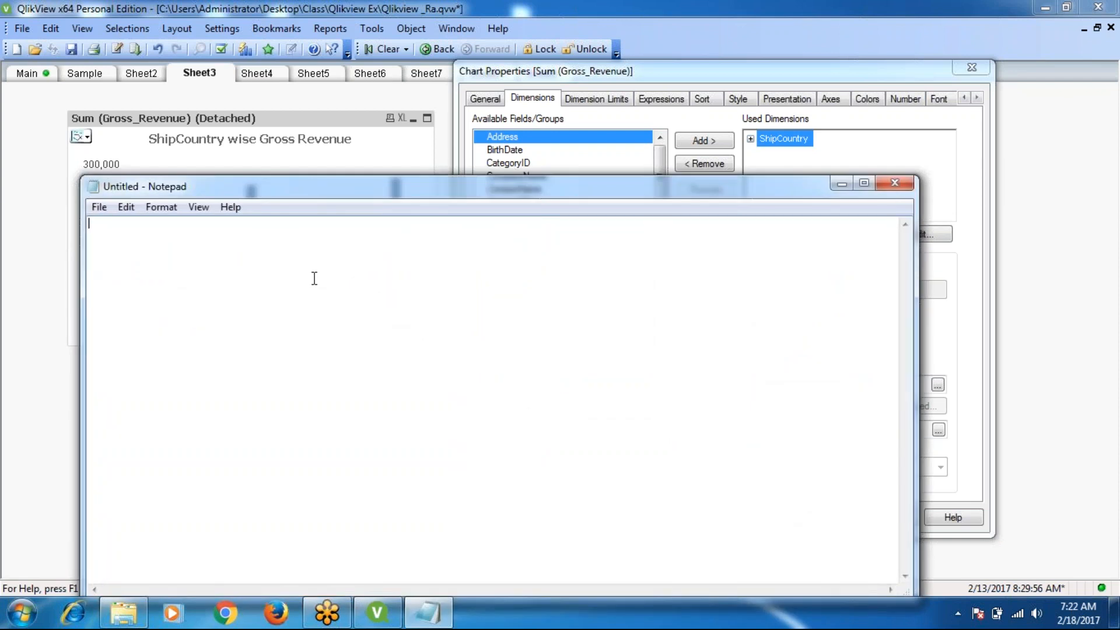
text(SHipCount)
key(ctrl+a)
text(y)
key(BackSpace)
text(ShipCountry wise)
key(Return)
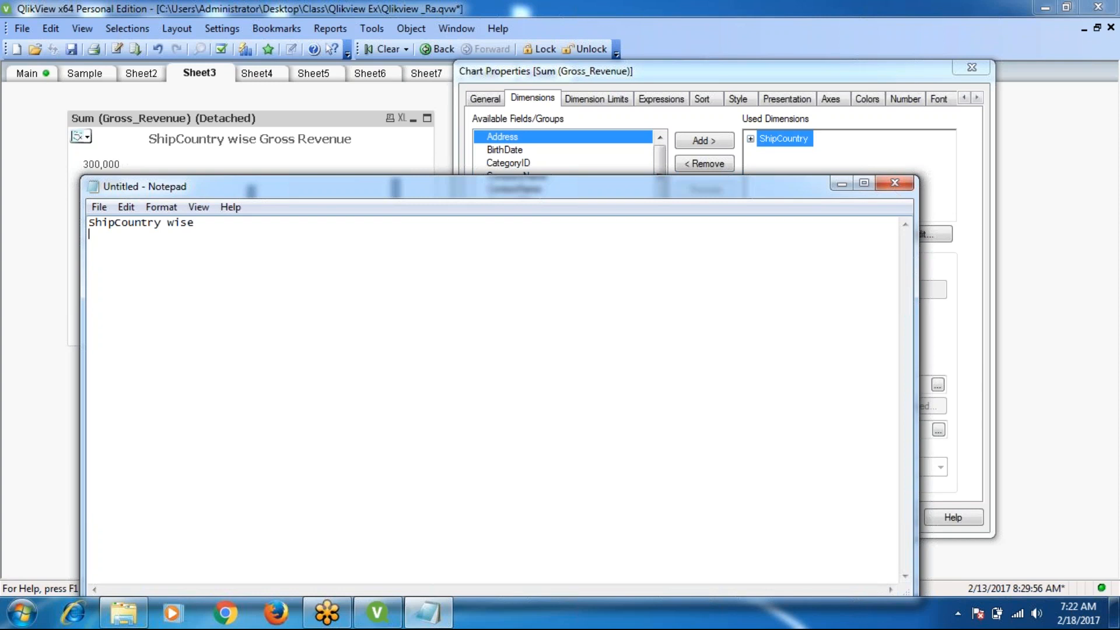
Add the lines "Ship Region", "Ship Name" and "ShipCit" below the "ShipCountry wise" line in the Notepad list
text(ship)
key(Return)
click(171, 236)
text(Region)
key(Return)
key(Return)
text(ShipCit)
click(168, 234)
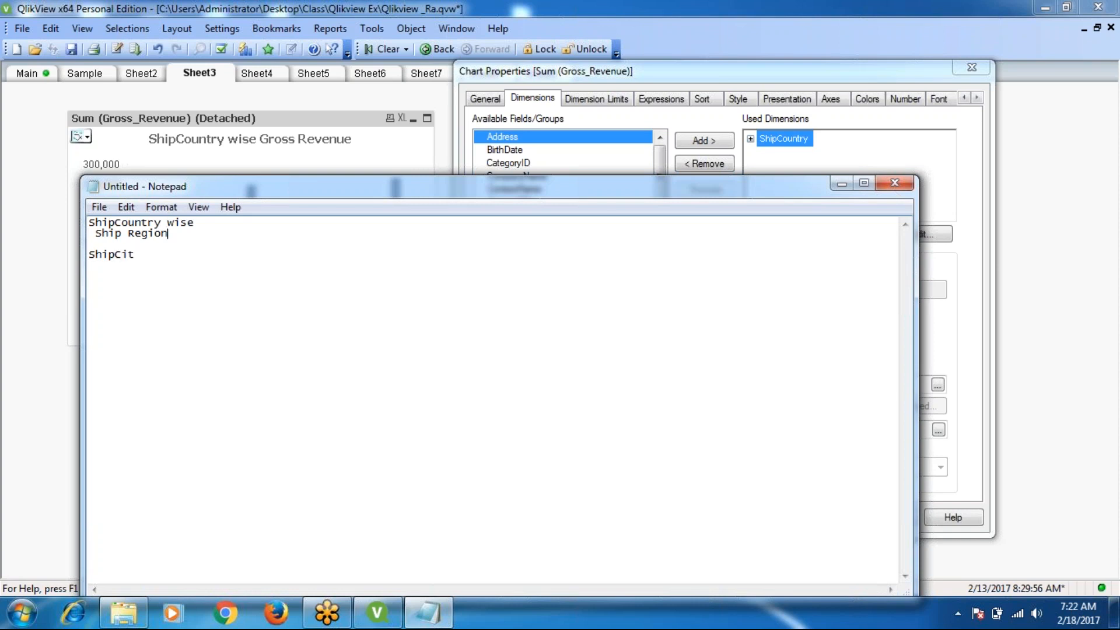
key(Return)
text(Ship Name)
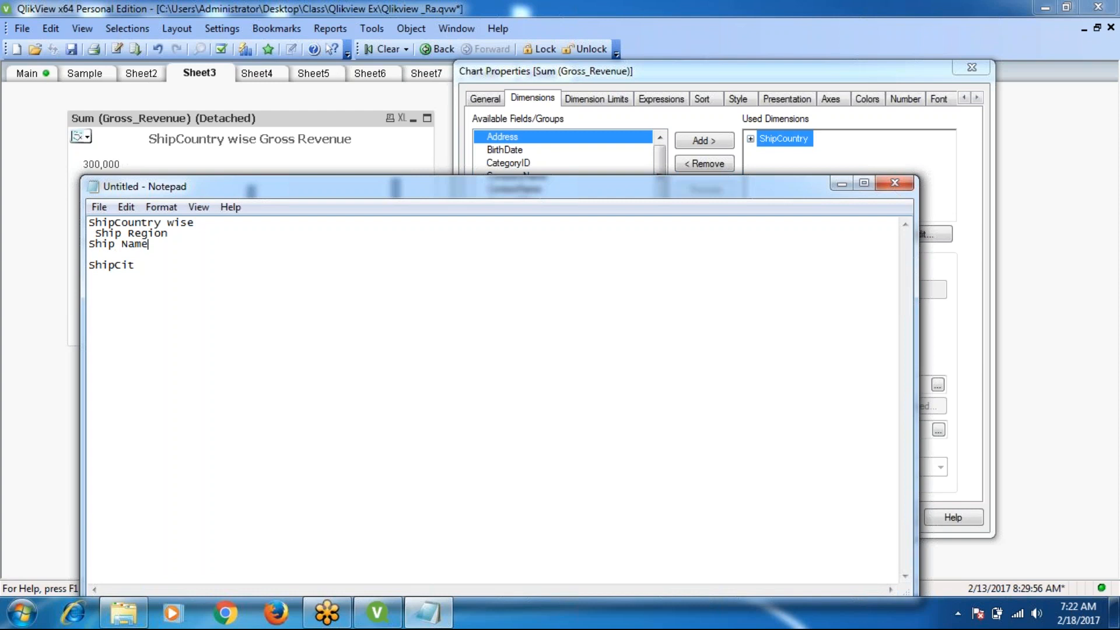
key(Return)
Write the time hierarchy Y, Q, M, W, D on separate lines below the ship field list
click(150, 288)
key(Return)
key(Return)
text(Y)
key(Return)
text(Q)
key(Return)
text(M)
key(Return)
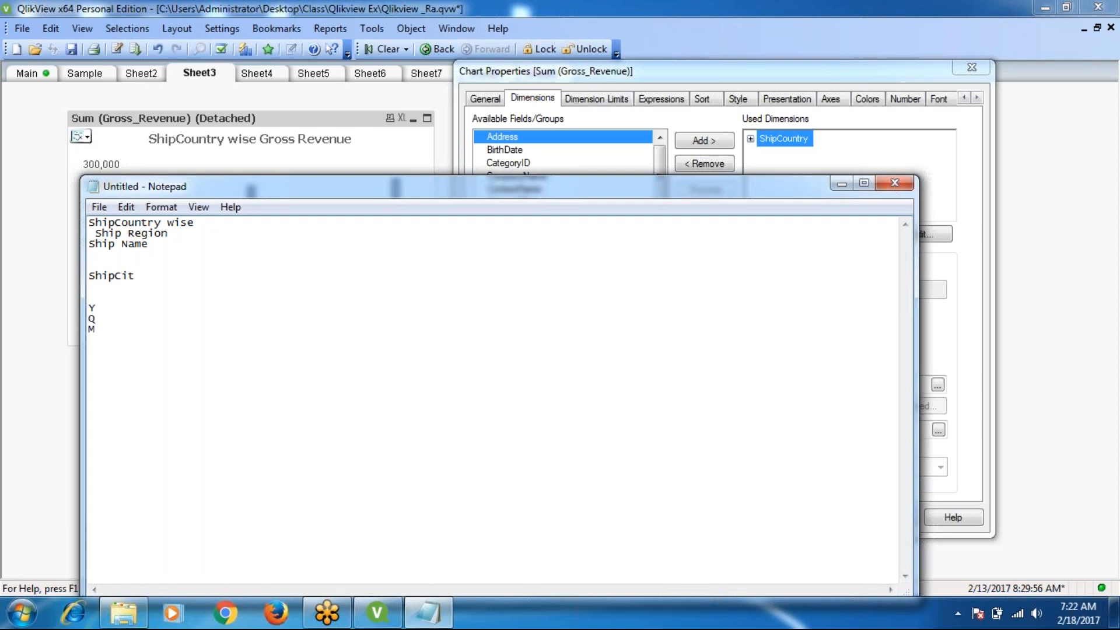
text(W)
key(Return)
text(D)
Switch back to QlikView and start a new dimension group from the chart's dimension settings
click(842, 183)
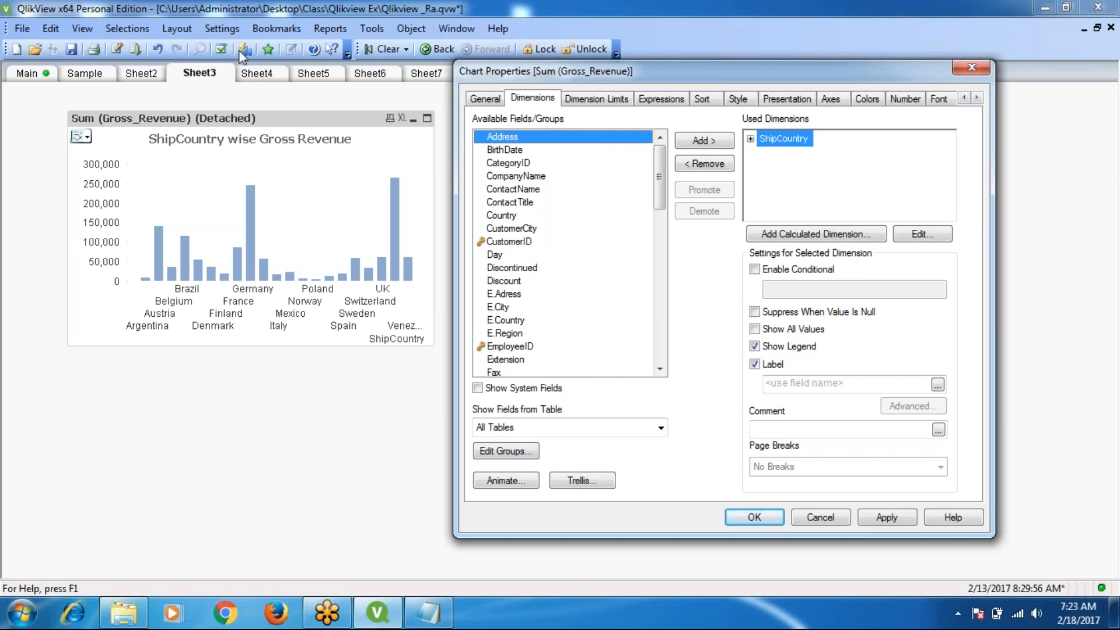
click(499, 454)
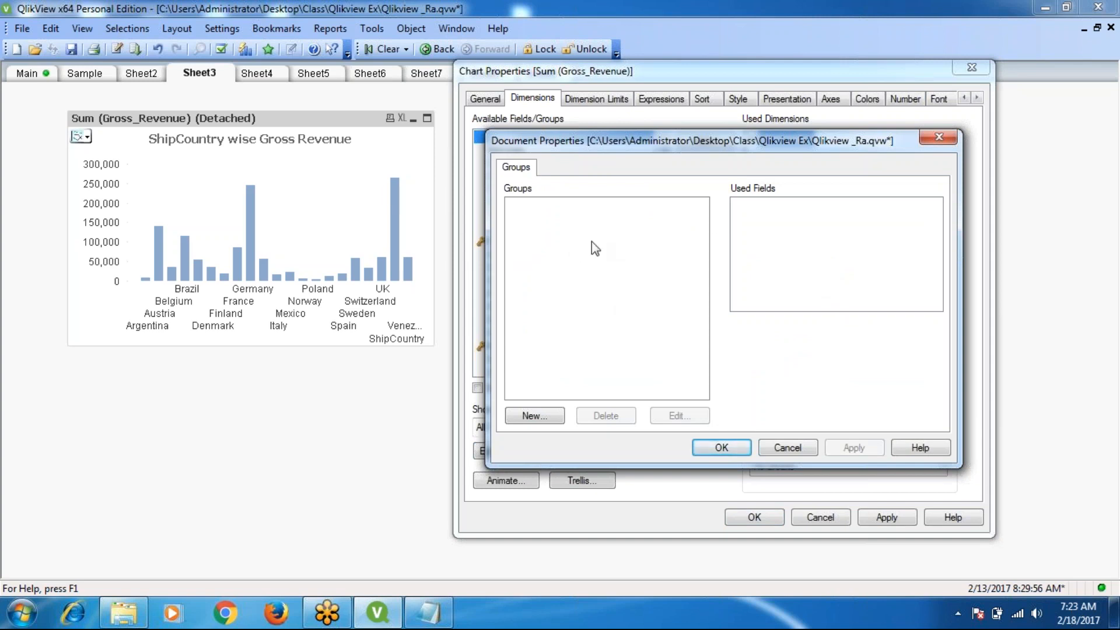
click(535, 415)
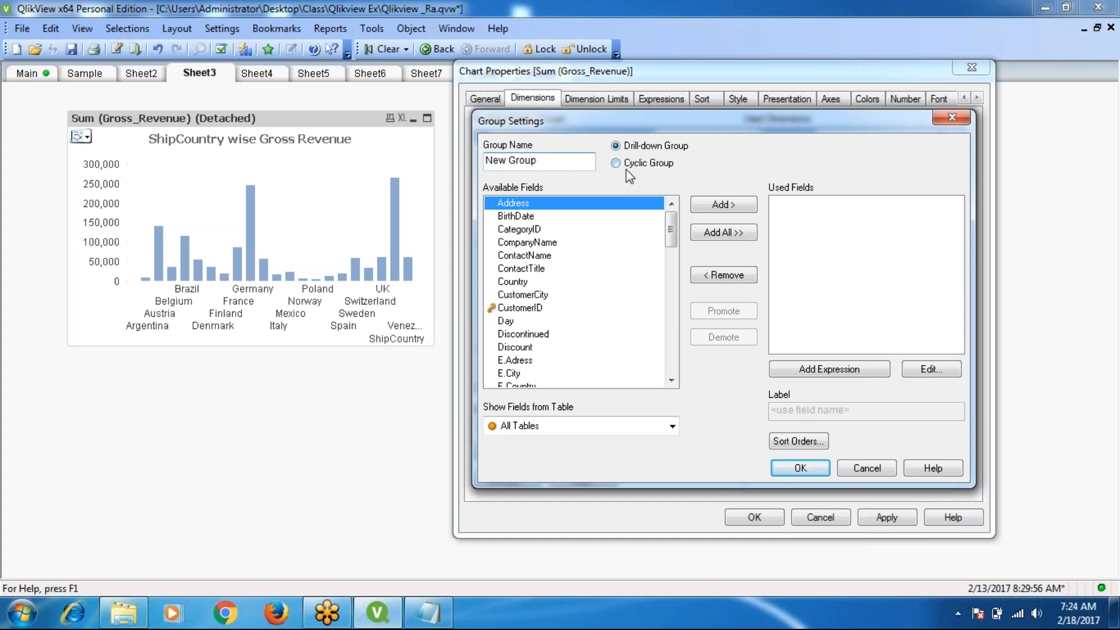
Name the new drill-down group ShipGroup
click(560, 163)
key(BackSpace)
key(BackSpace)
key(BackSpace)
key(BackSpace)
key(BackSpace)
key(BackSpace)
key(BackSpace)
key(BackSpace)
key(BackSpace)
text(Ship)
drag(560, 163, 486, 162)
text(reg)
key(BackSpace)
key(BackSpace)
key(BackSpace)
text(ShipGroup)
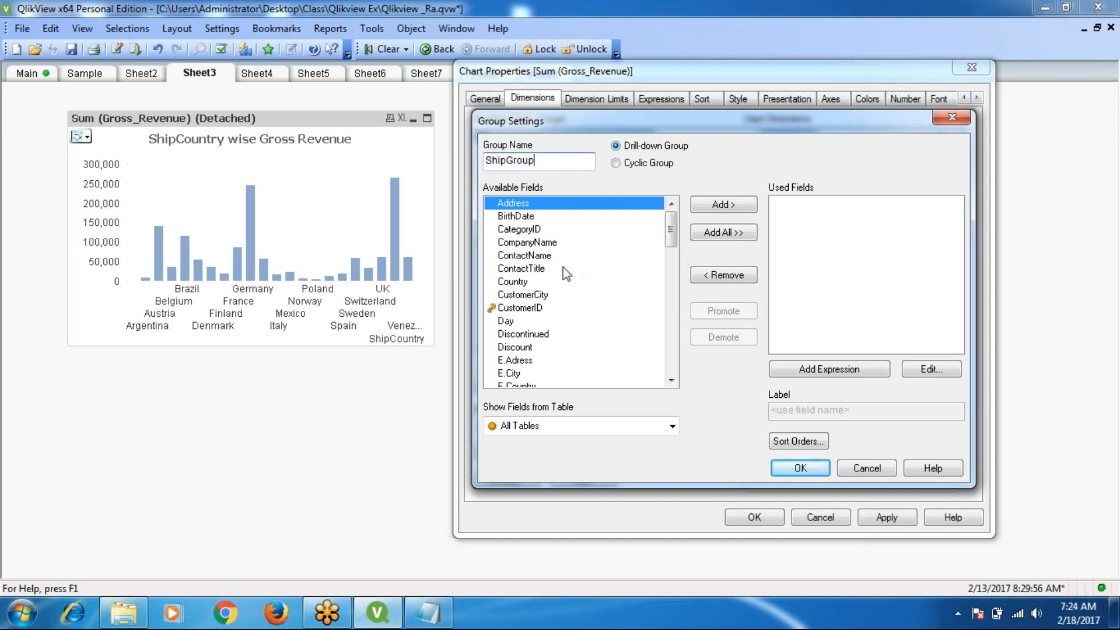
Add the ShipCountry field to the used fields of the ShipGroup drill-down group
click(521, 270)
key(s)
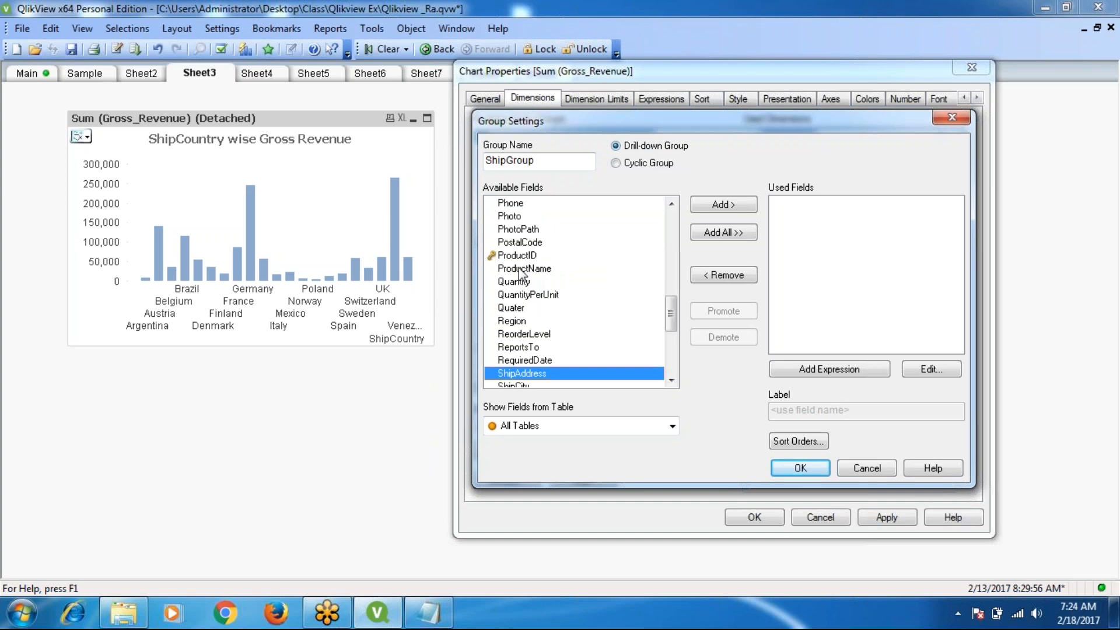
click(672, 380)
click(672, 380)
click(672, 381)
click(672, 380)
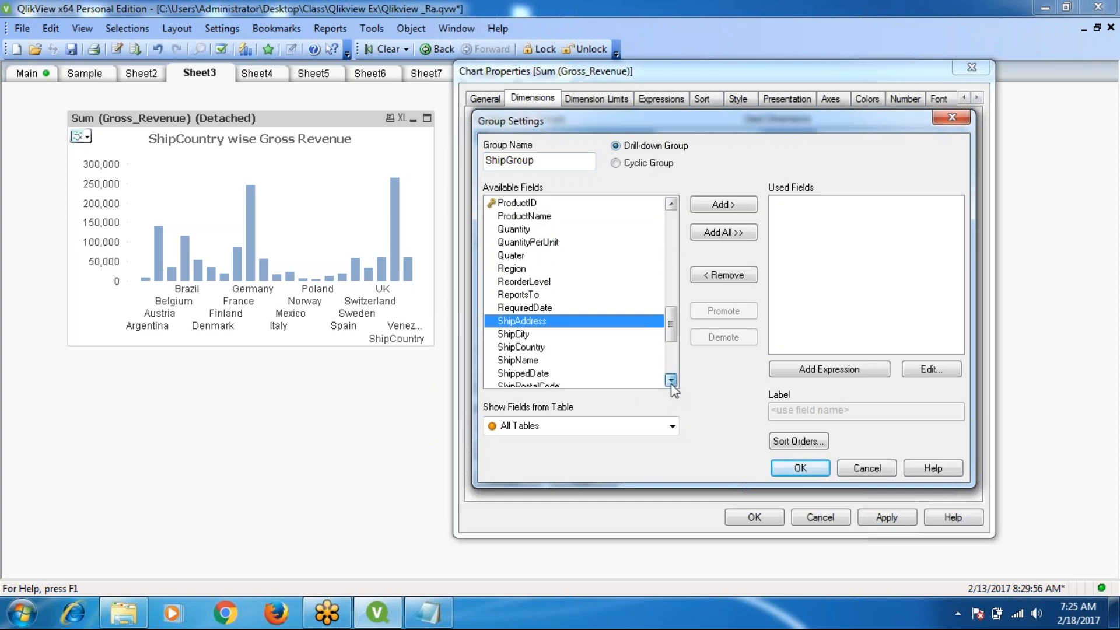
click(522, 348)
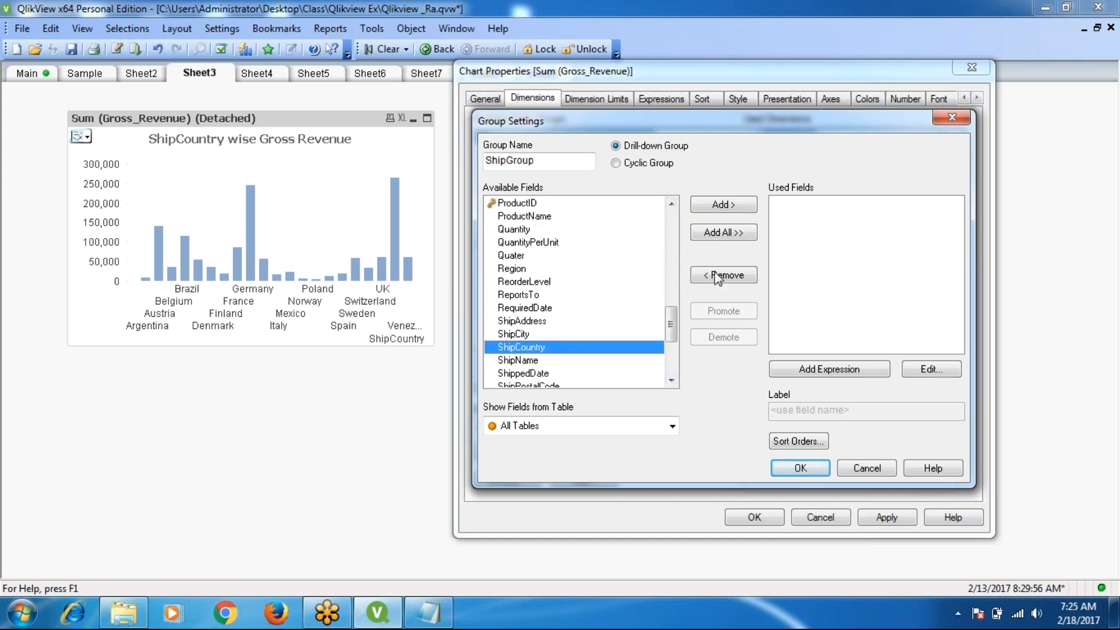
click(718, 204)
Add the ShipRegion field to the ShipGroup drill-down group below ShipCountry
click(526, 298)
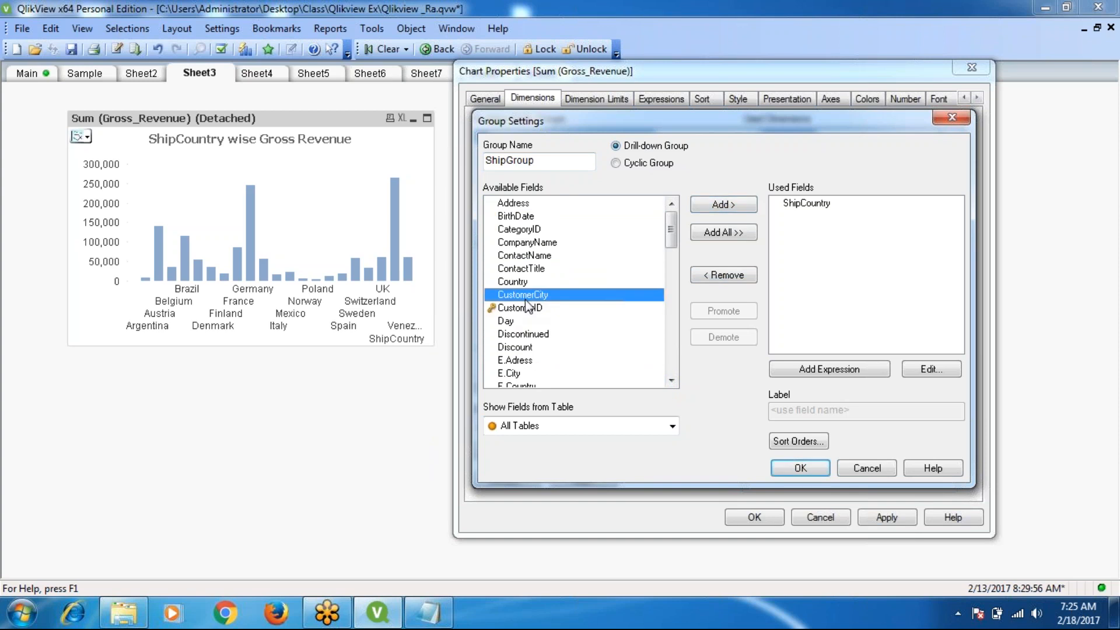
key(s)
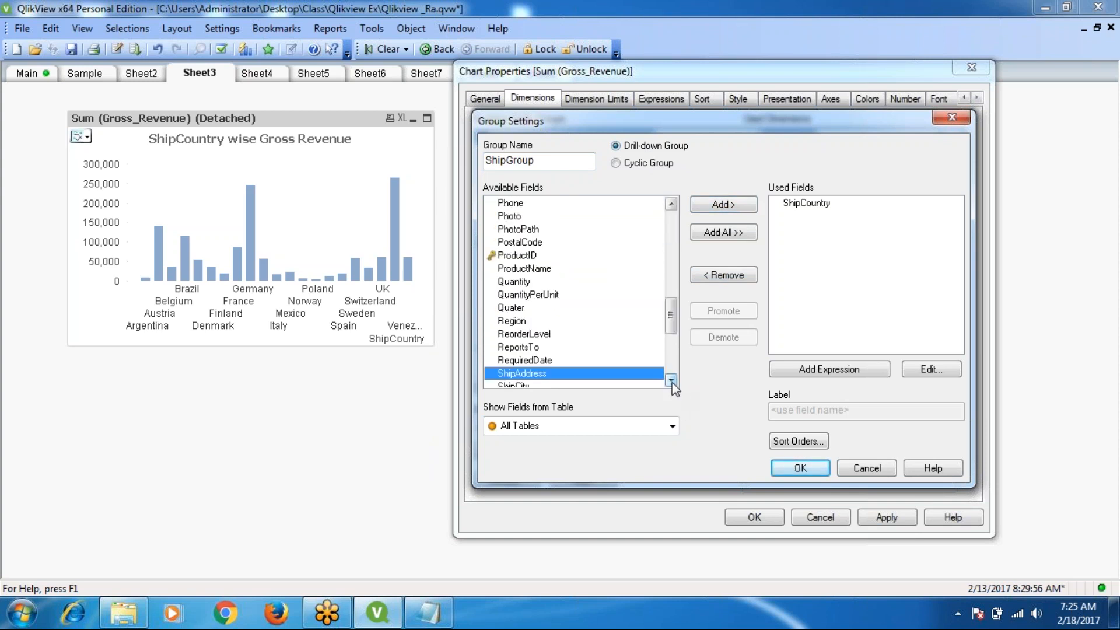
scroll(673, 383, down, 7)
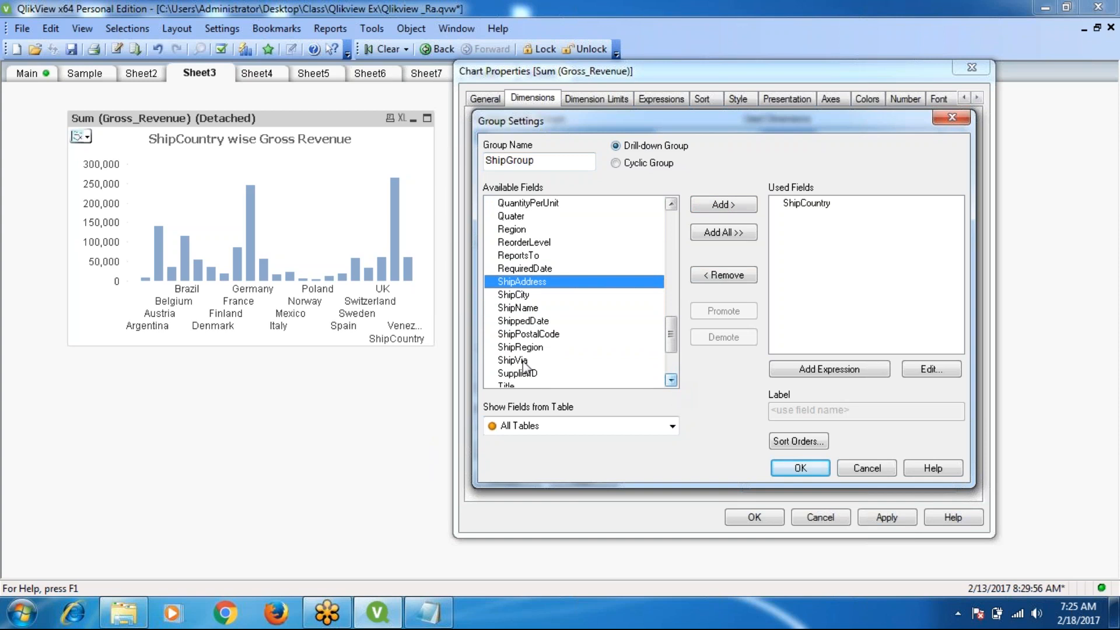
click(517, 348)
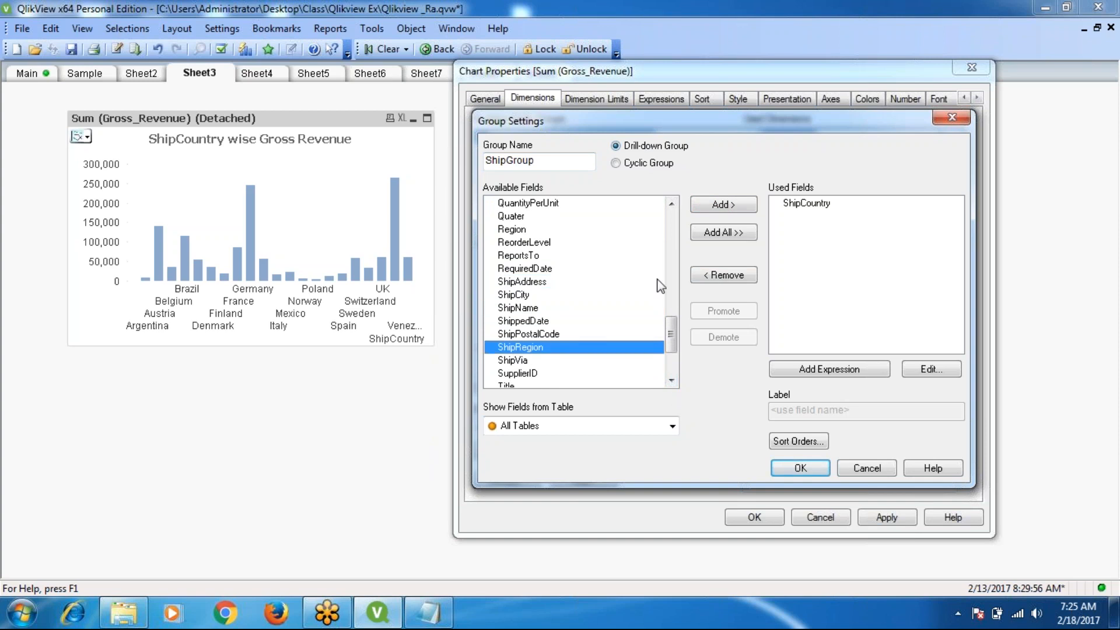
click(719, 210)
Locate the fields beginning with Ship among the available fields to extend the ShipGroup group
click(530, 294)
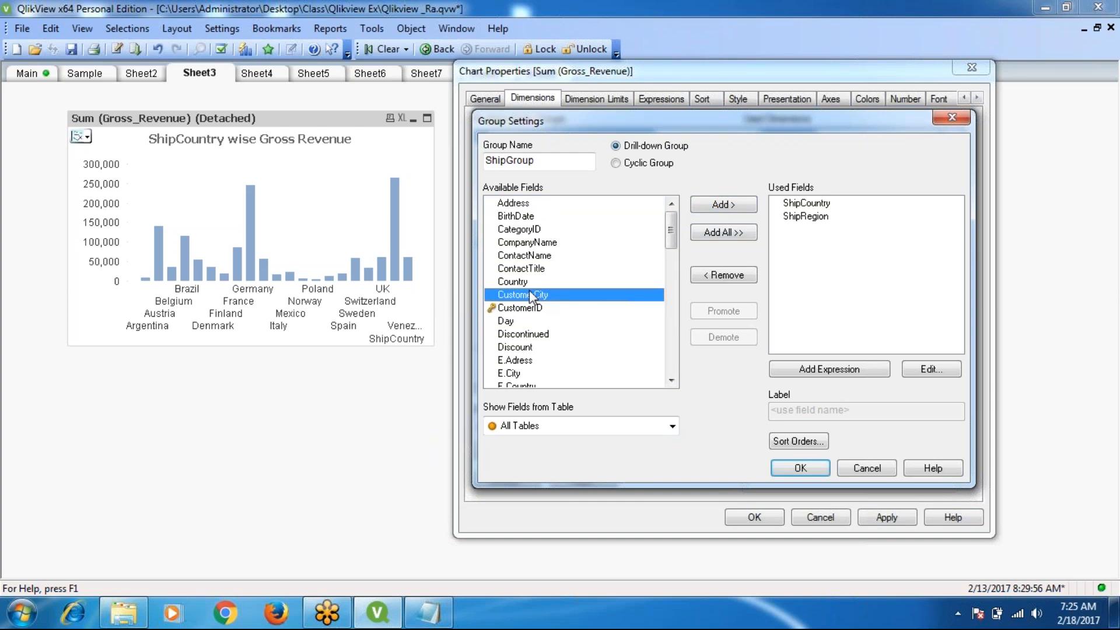
key(s)
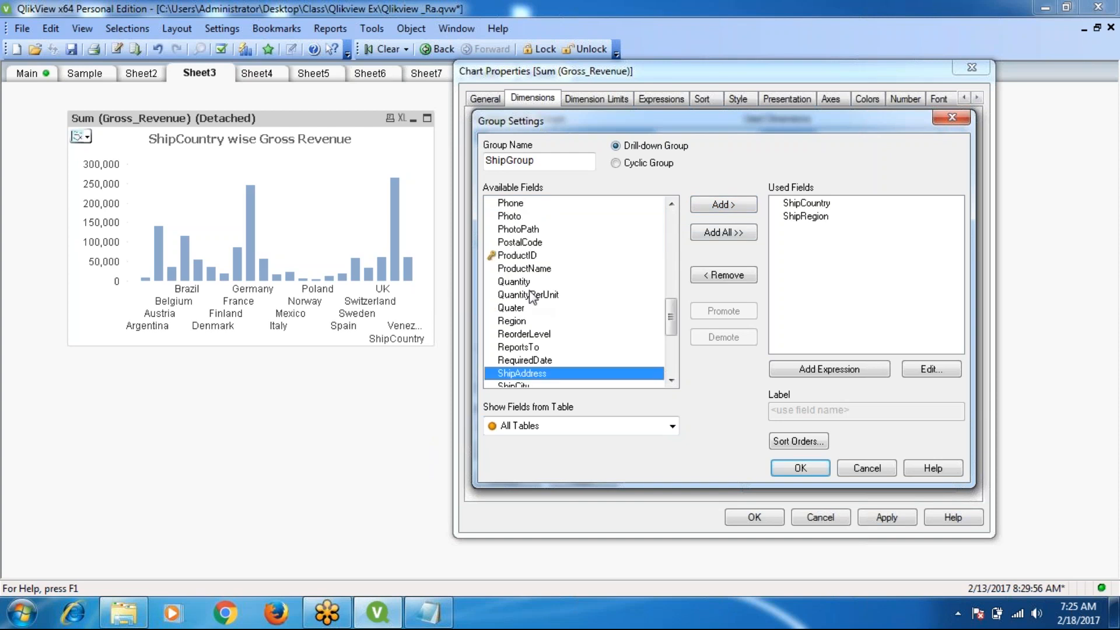
Add ShipCity and ShipName to the ShipGroup drill-down group below ShipRegion and save the group
click(672, 380)
click(517, 360)
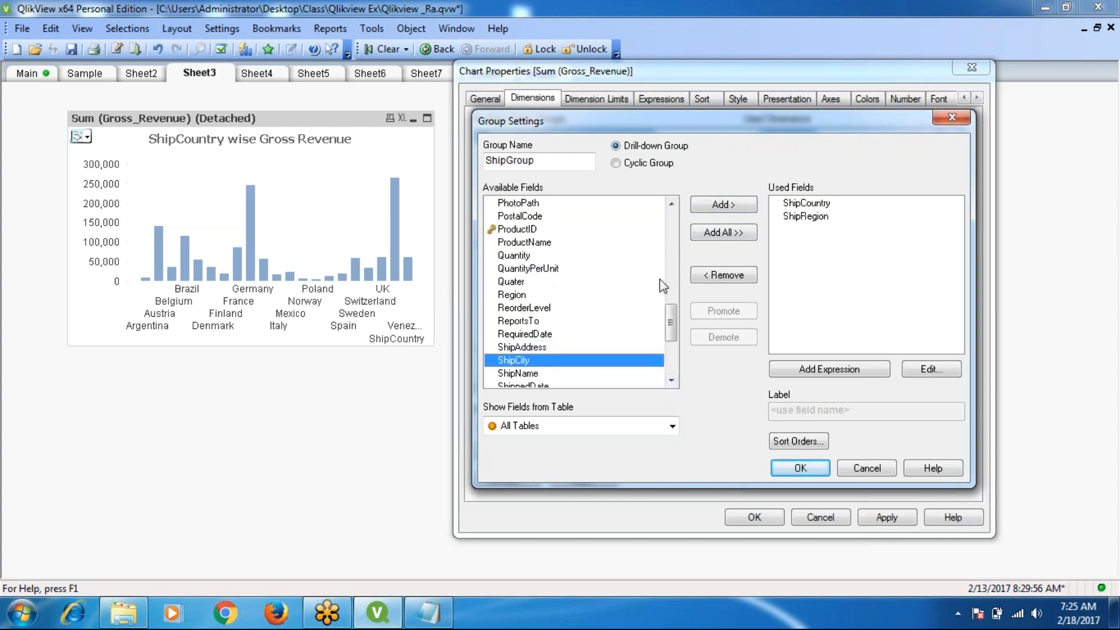
click(725, 205)
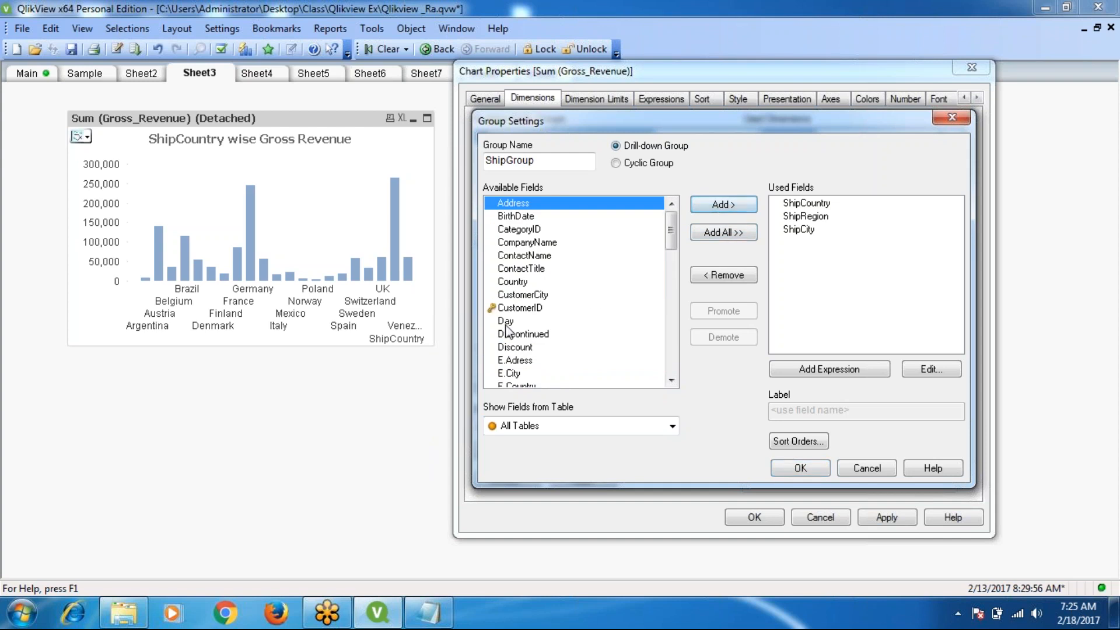
click(524, 283)
key(s)
key(s)
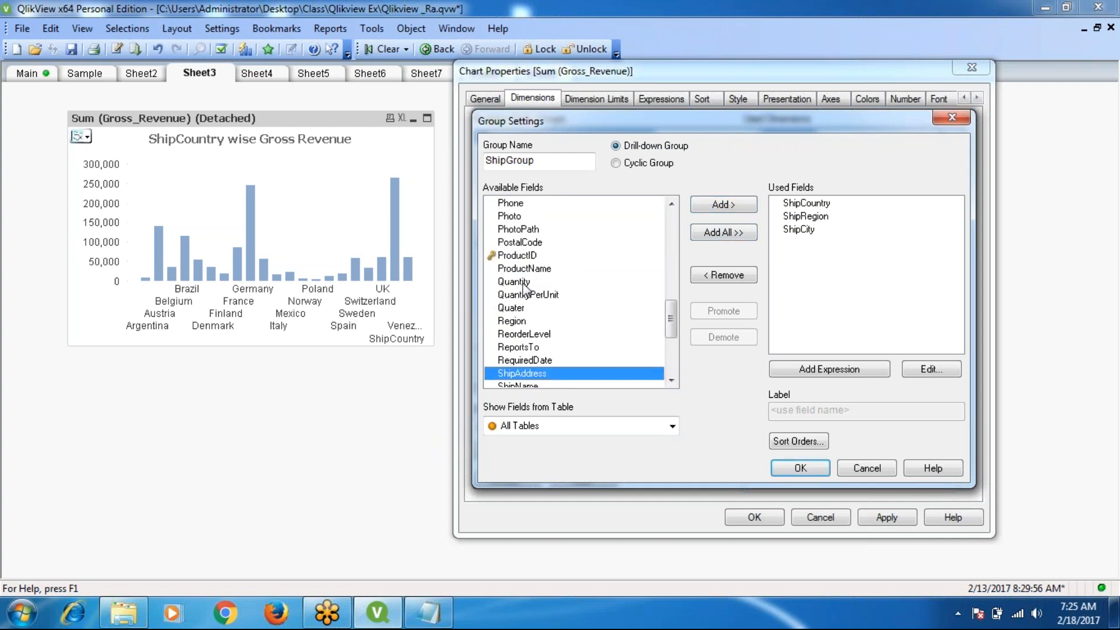
click(725, 207)
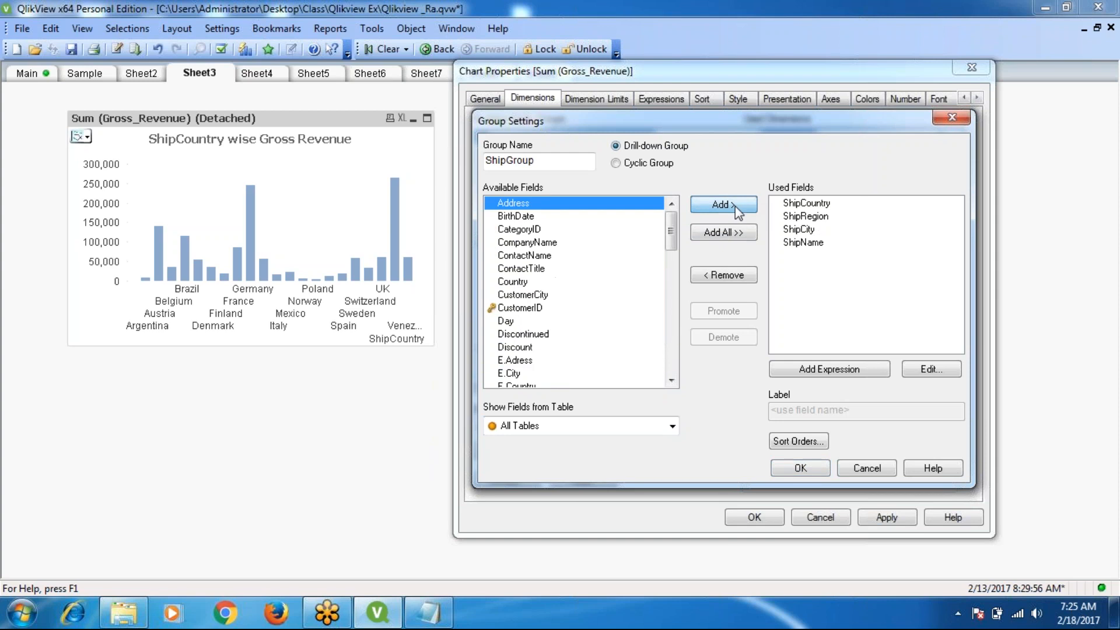
click(798, 230)
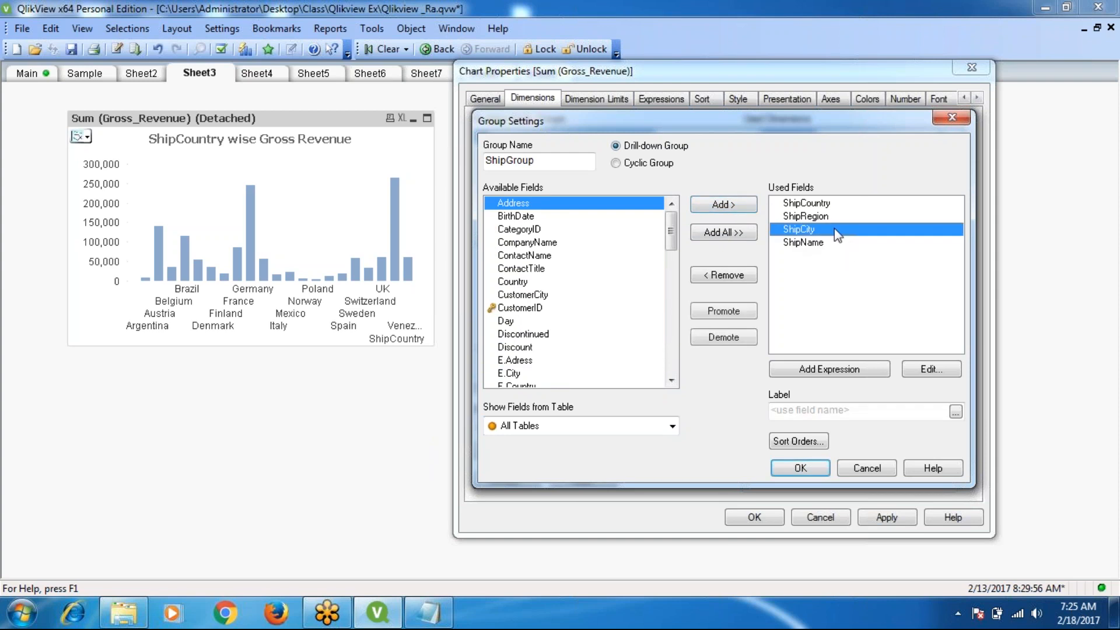
click(806, 216)
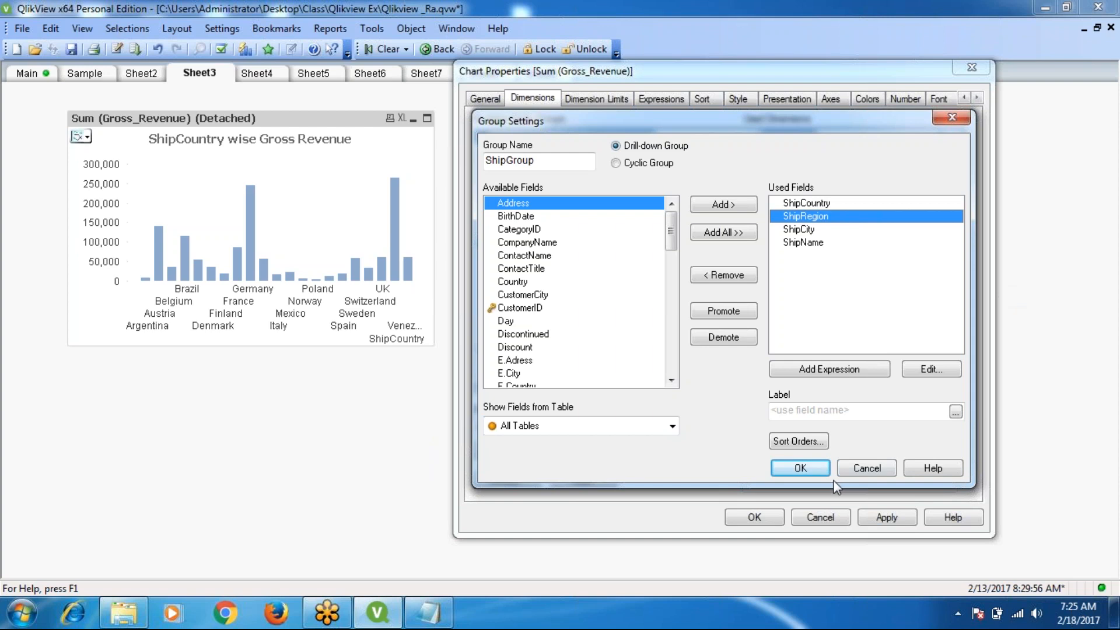
click(793, 473)
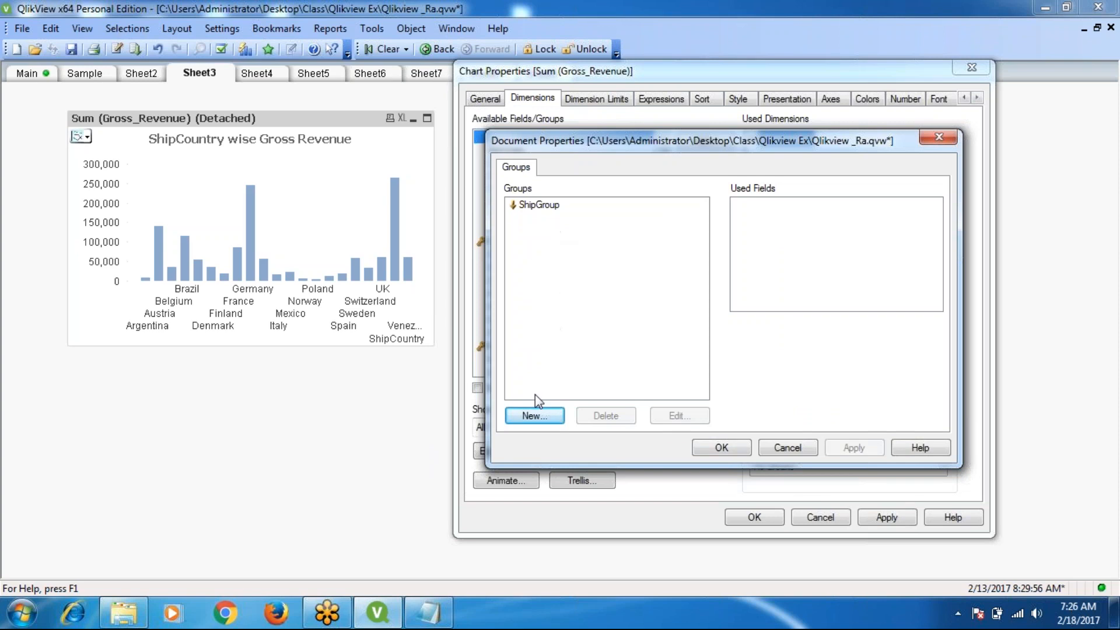
Create a new cyclic group named Cylic
click(534, 416)
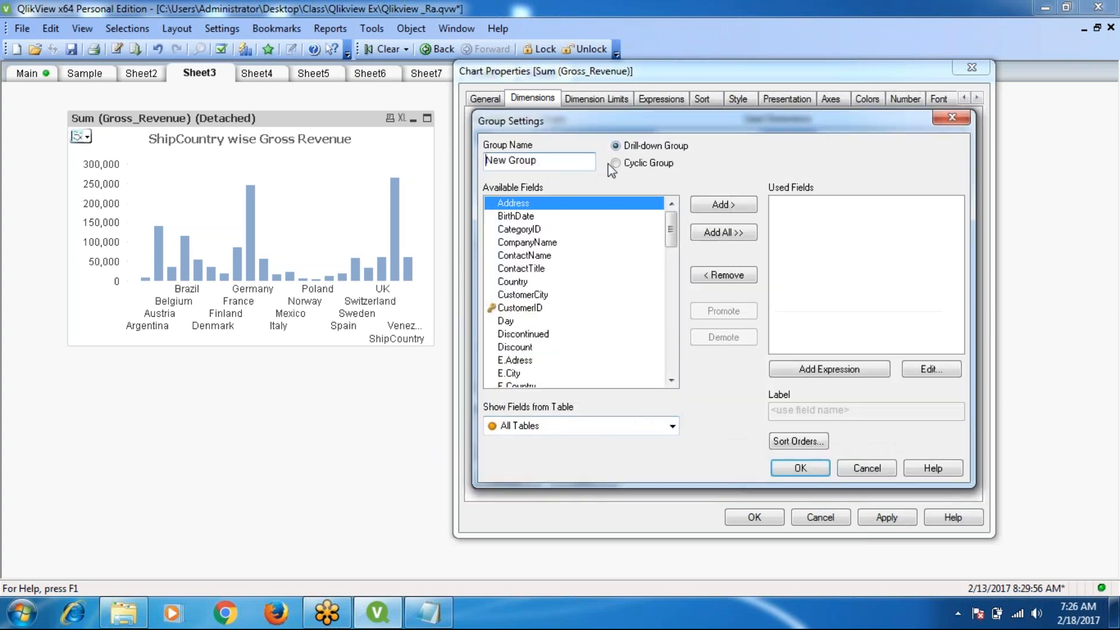
click(616, 164)
click(548, 164)
key(BackSpace)
key(BackSpace)
key(BackSpace)
key(BackSpace)
key(BackSpace)
key(BackSpace)
key(BackSpace)
key(BackSpace)
key(BackSpace)
text(Cylic)
Add CompanyName, CustomerID and EmployeeID to the Cylic group, then save the groups and close the chart properties
click(512, 243)
click(729, 204)
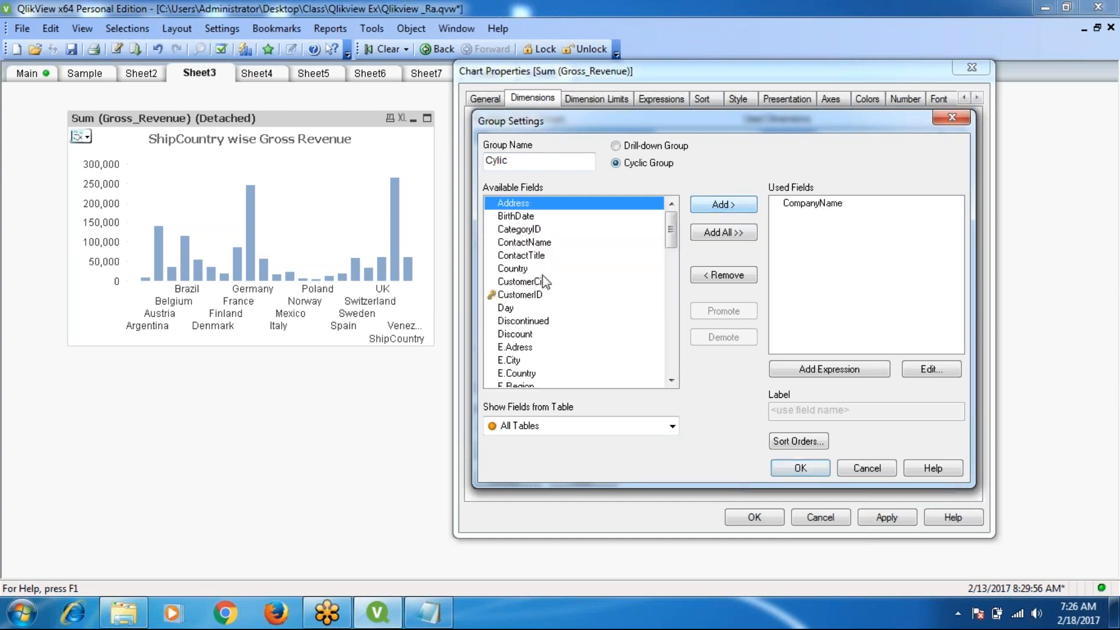
click(524, 296)
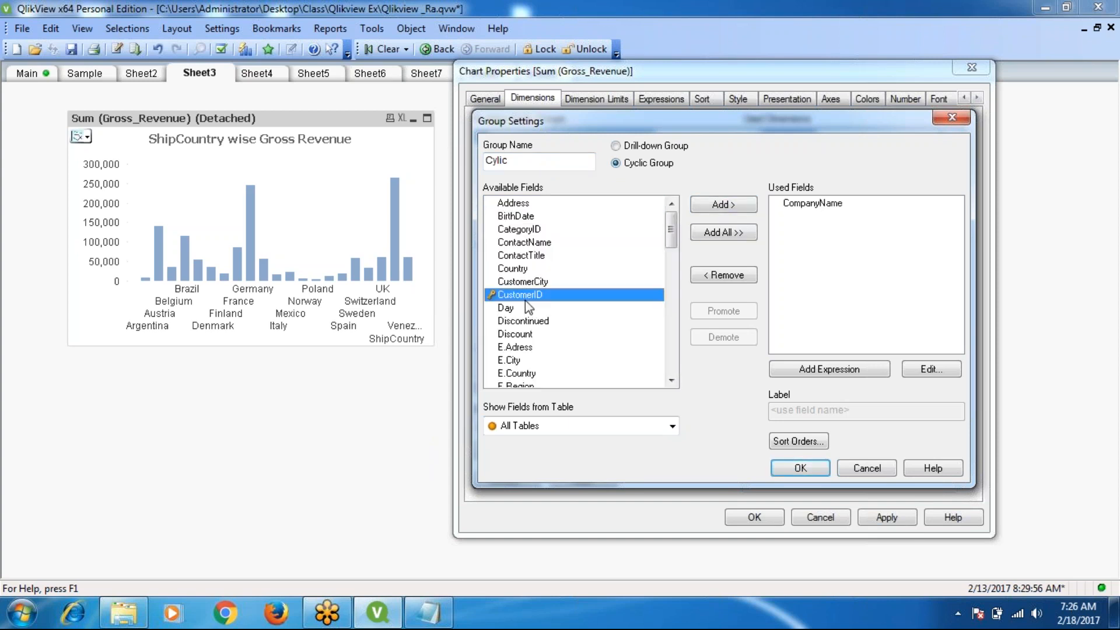
click(731, 206)
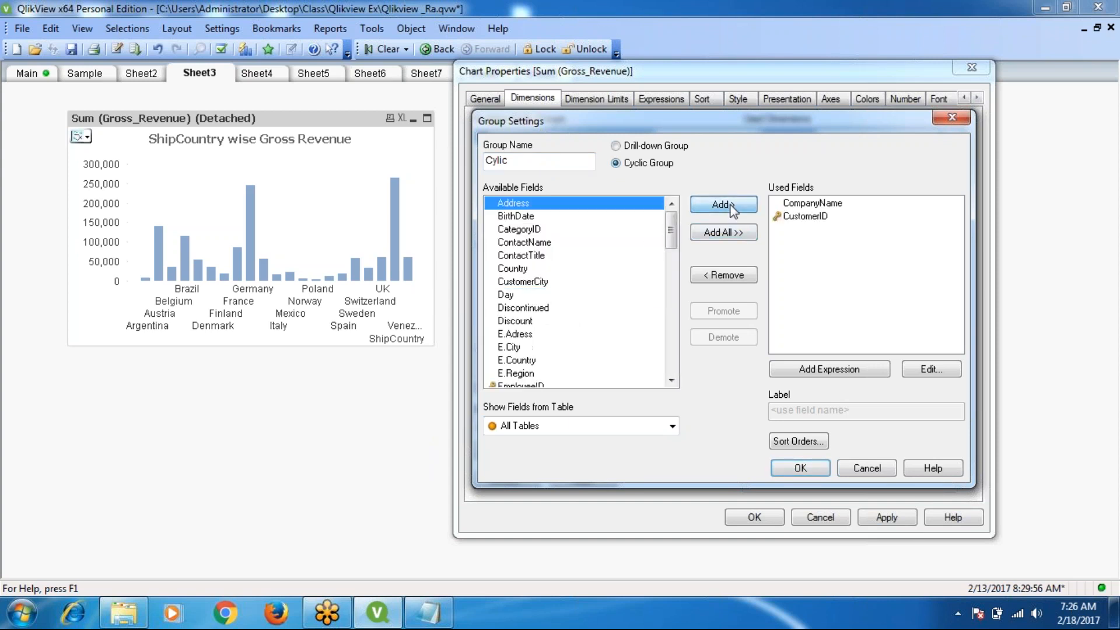
click(524, 385)
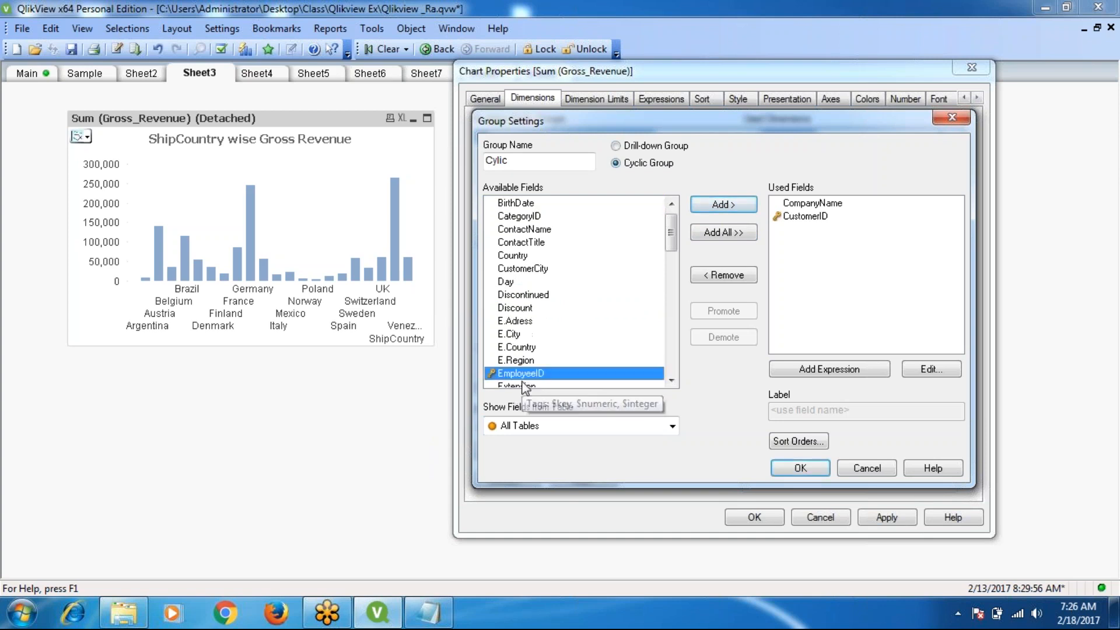
click(735, 209)
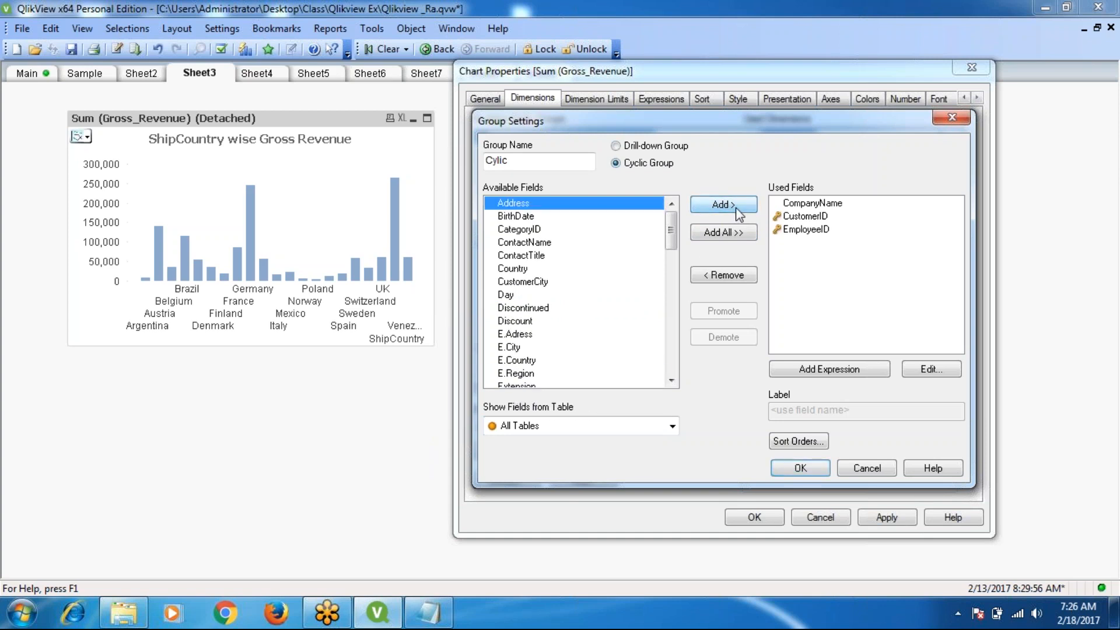
click(801, 469)
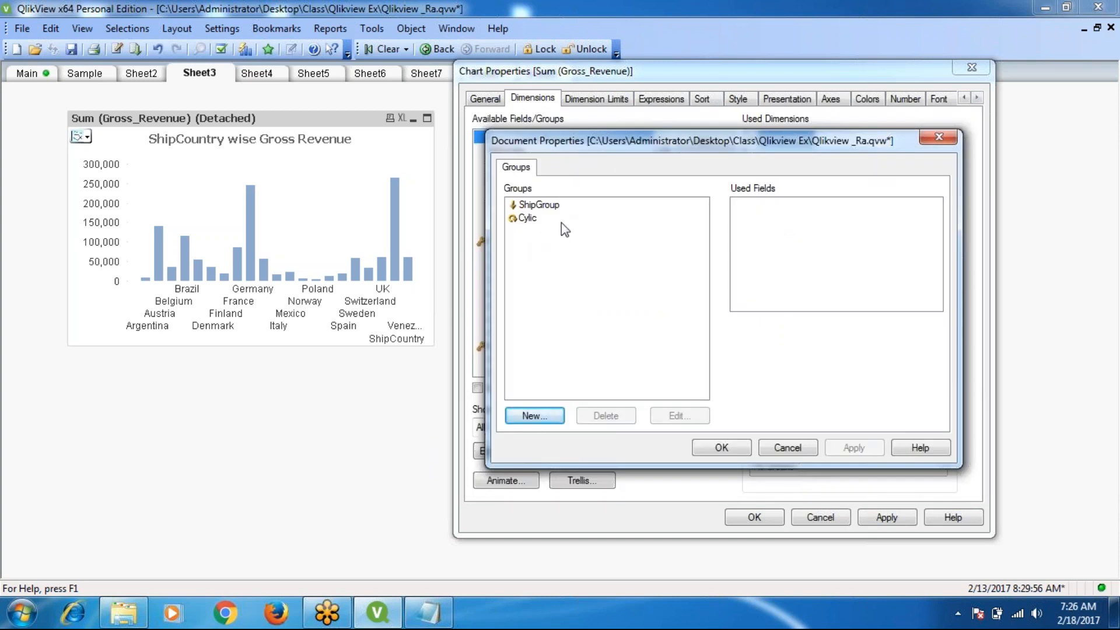
click(706, 447)
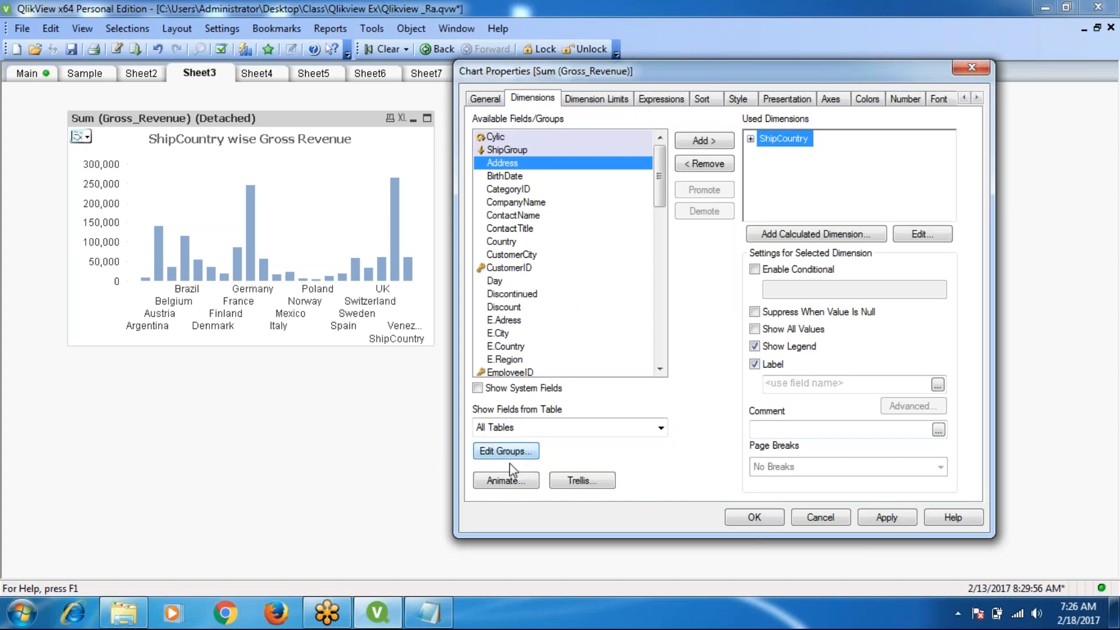
click(755, 517)
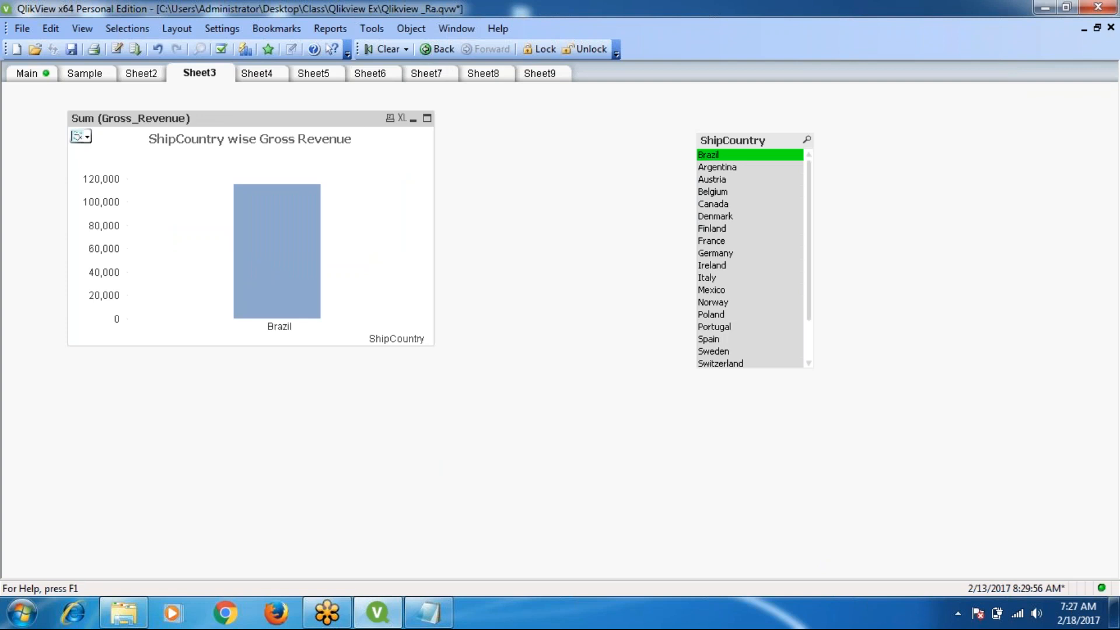
Create a new drill-down group named Time in the document properties
click(222, 30)
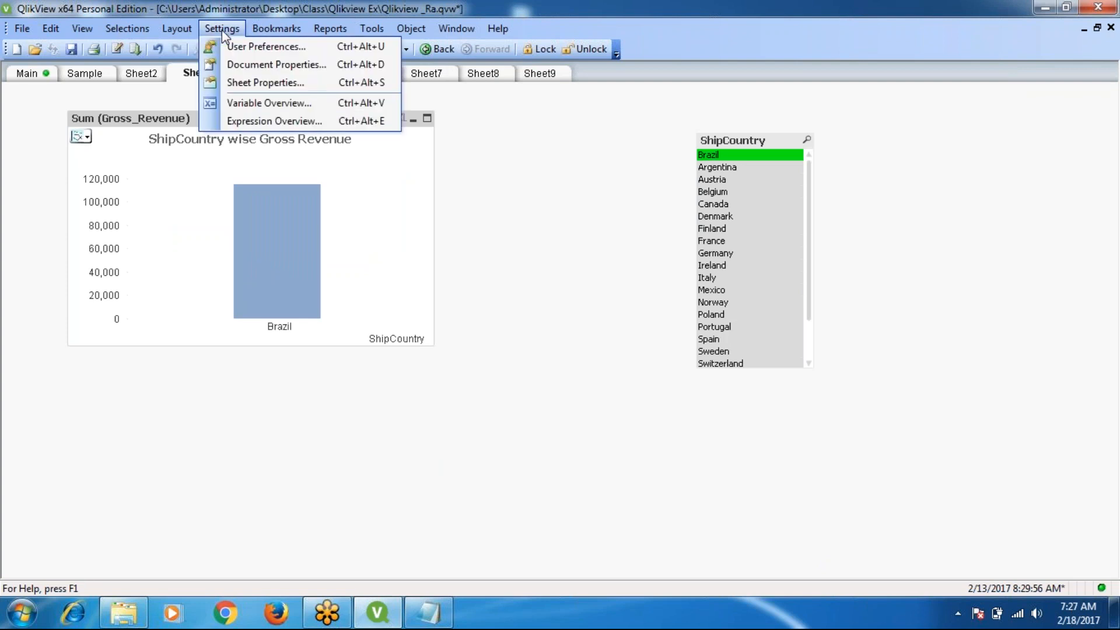
click(252, 65)
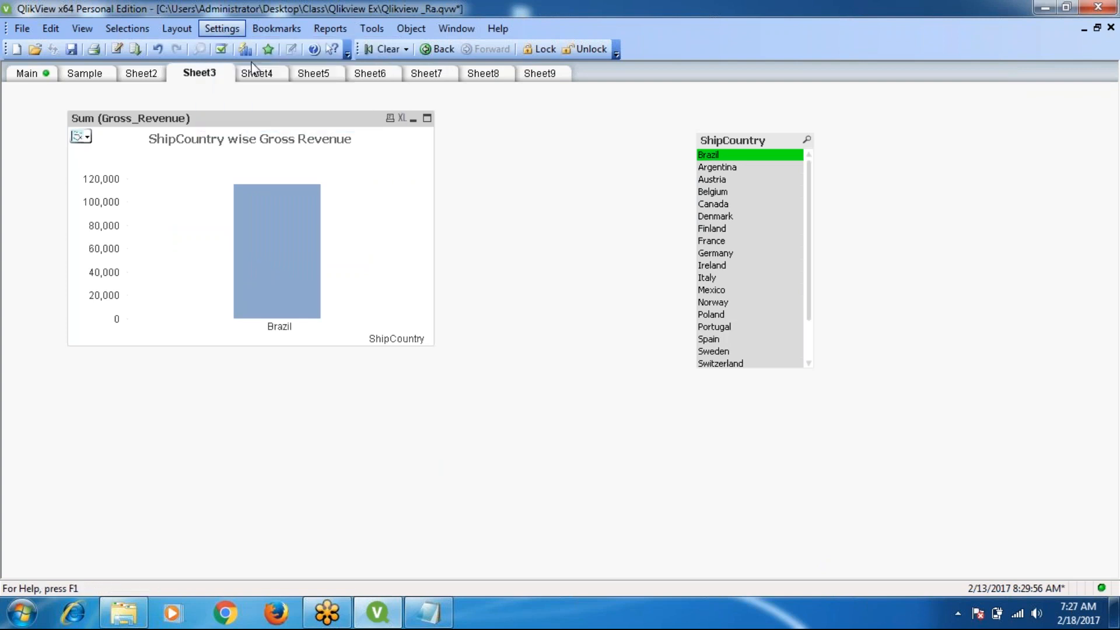
click(724, 96)
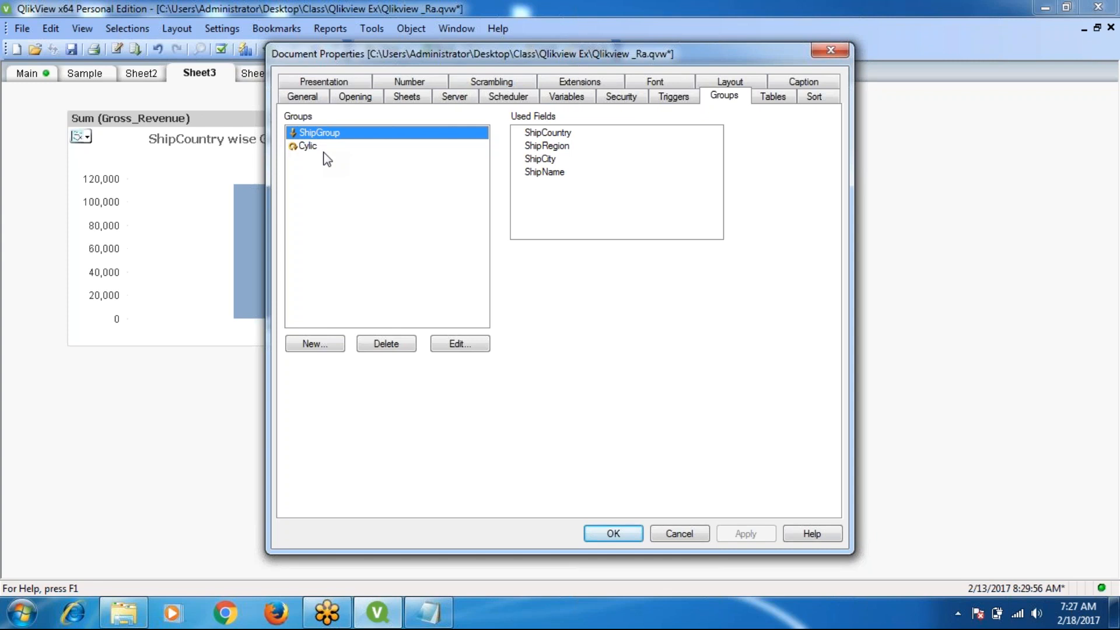
click(314, 343)
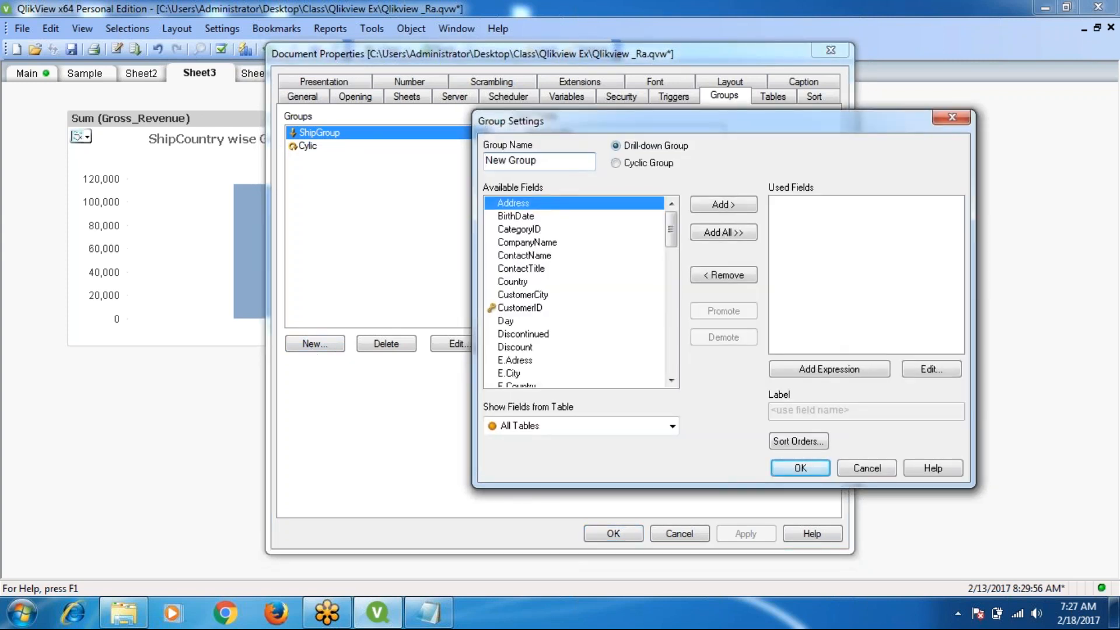
click(548, 163)
key(BackSpace)
key(BackSpace)
key(BackSpace)
key(BackSpace)
key(BackSpace)
key(BackSpace)
key(BackSpace)
key(BackSpace)
key(BackSpace)
text(Time)
Add the Year and Quater fields to the Time group
click(523, 242)
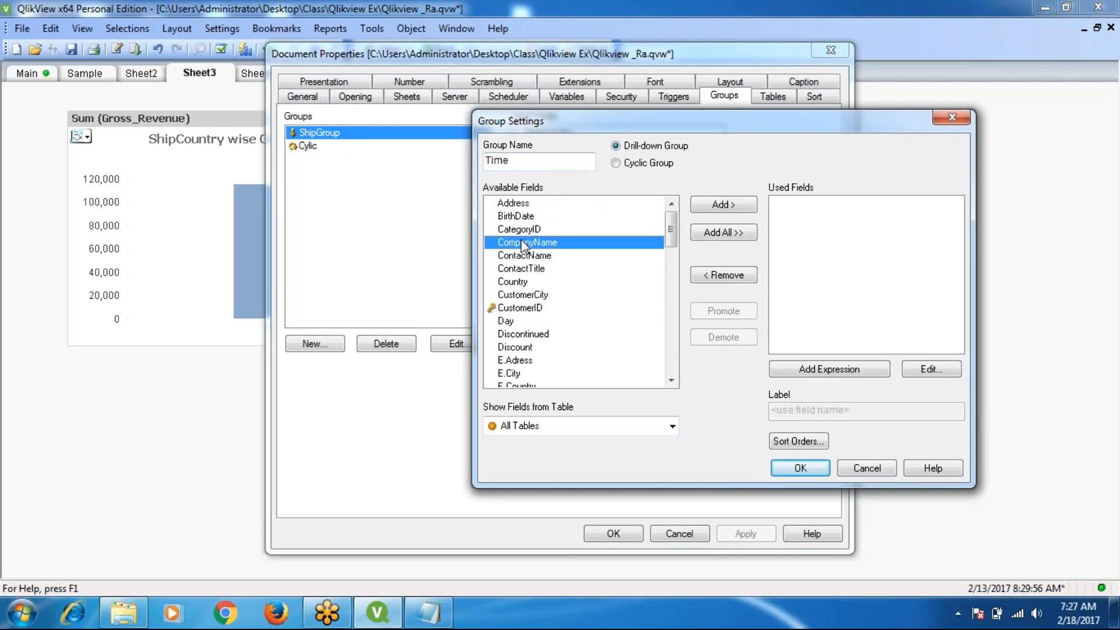
key(y)
click(719, 207)
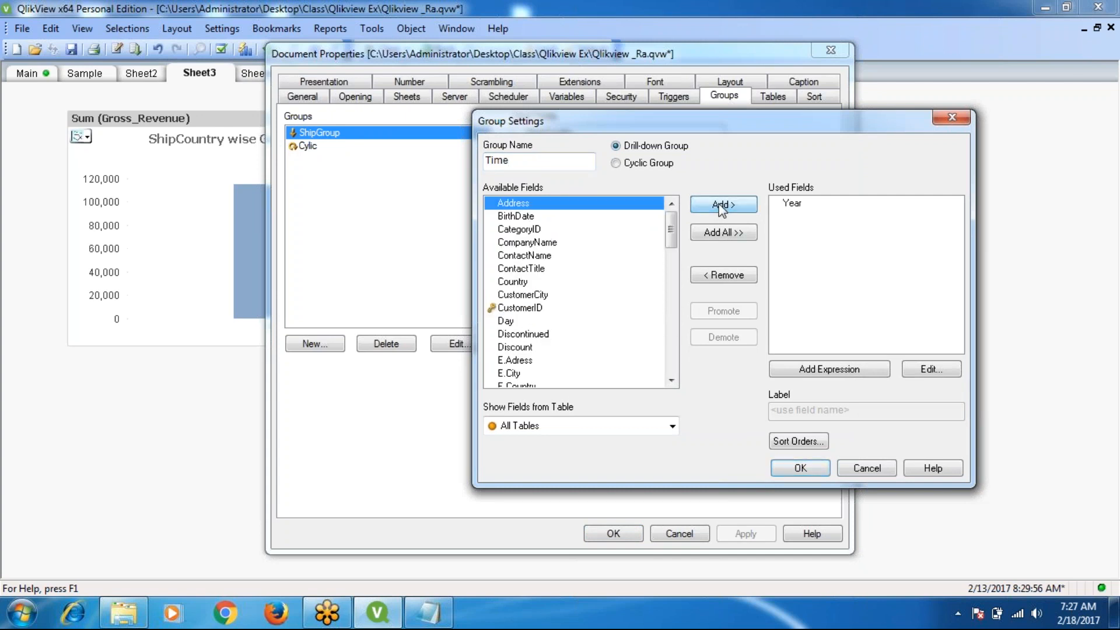
click(524, 269)
key(q)
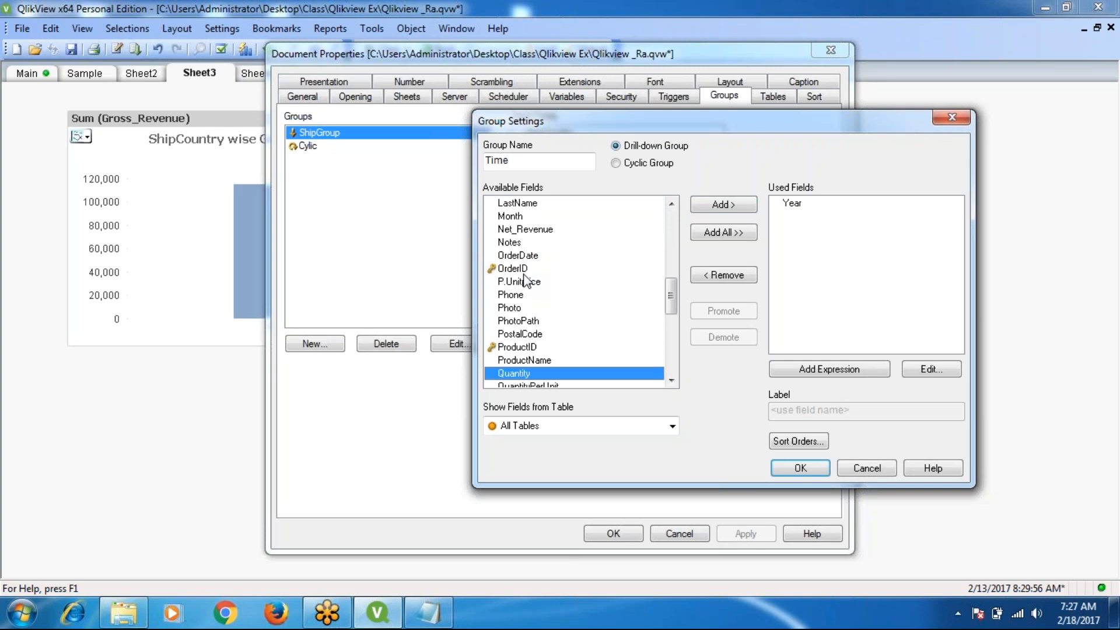
double_click(672, 381)
click(515, 377)
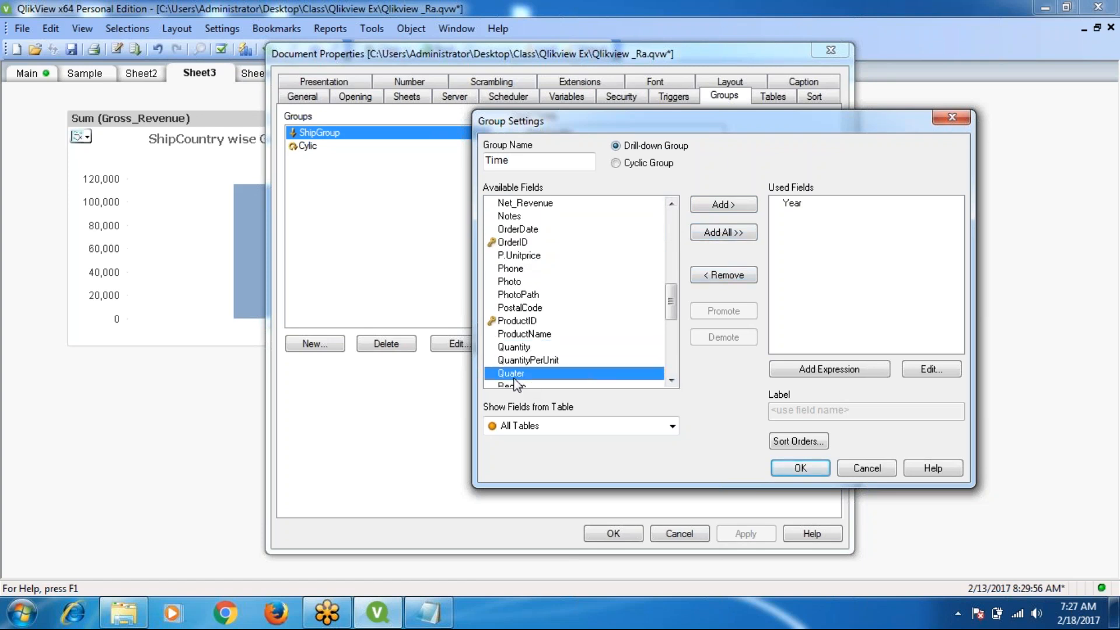
click(722, 204)
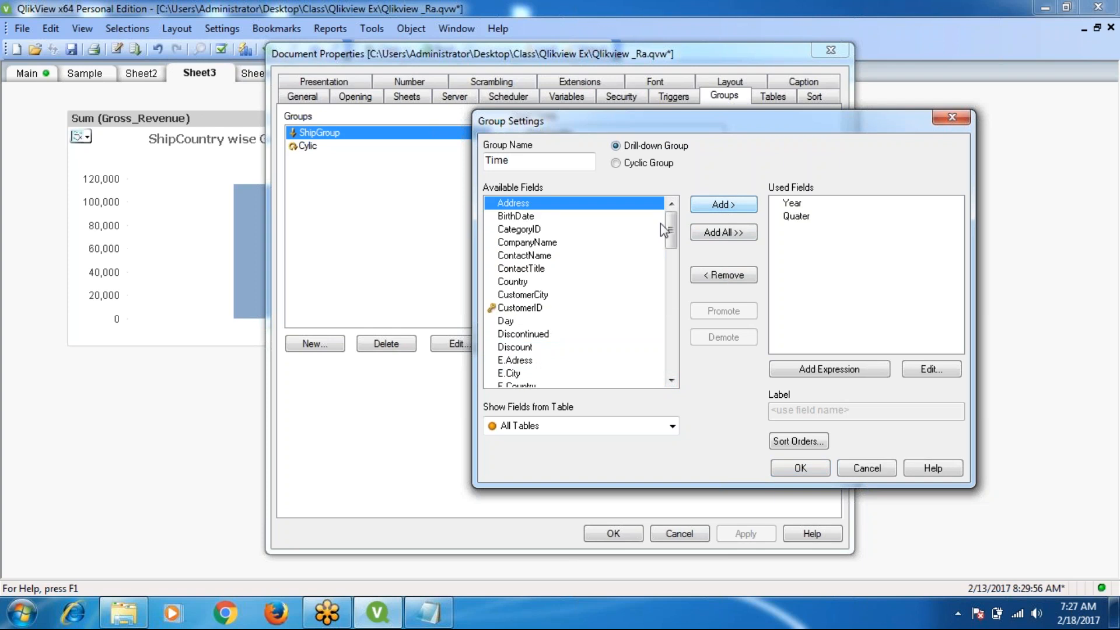
Add the Month and Week fields to the Time group below Quater
click(511, 282)
key(m)
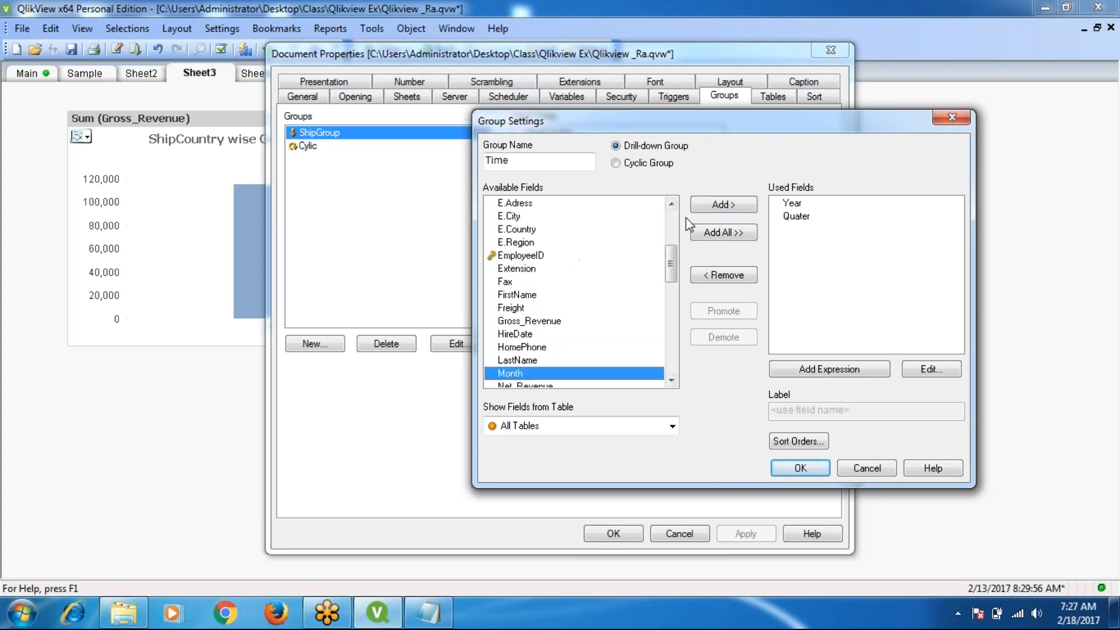
click(719, 209)
click(503, 282)
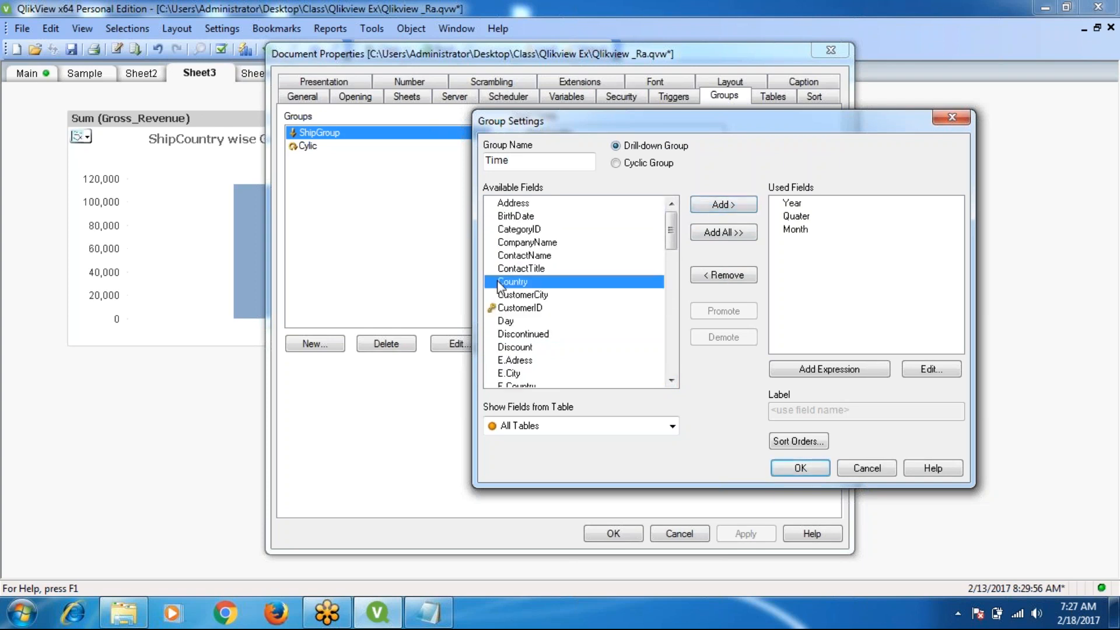
key(w)
click(718, 205)
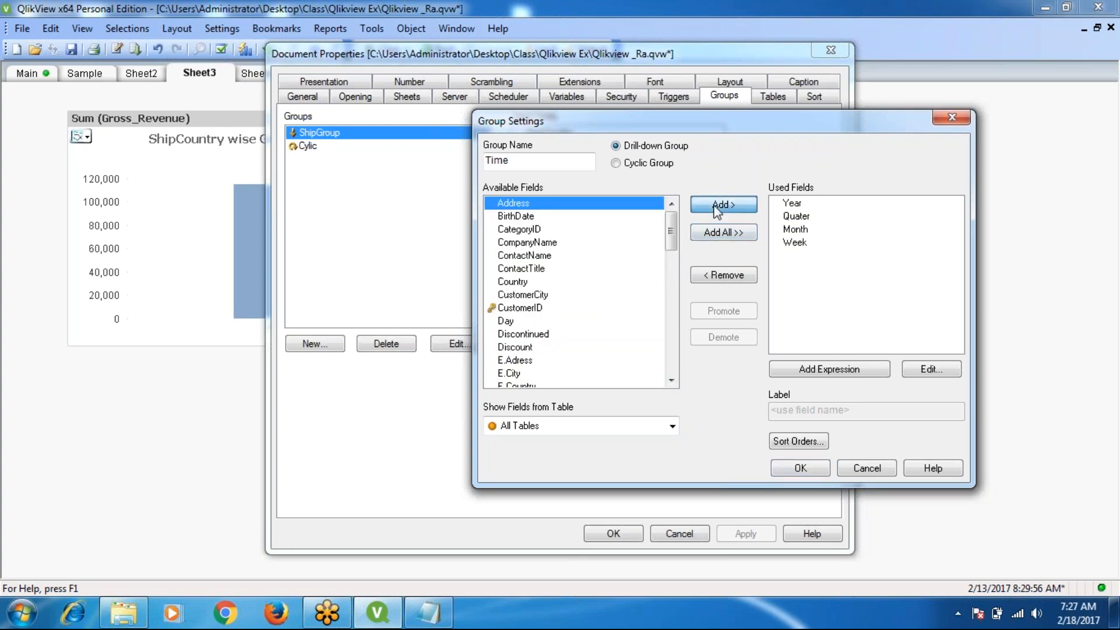
Add Day as the last field of the Time group, leaving out Address, and save the group and document properties
click(718, 206)
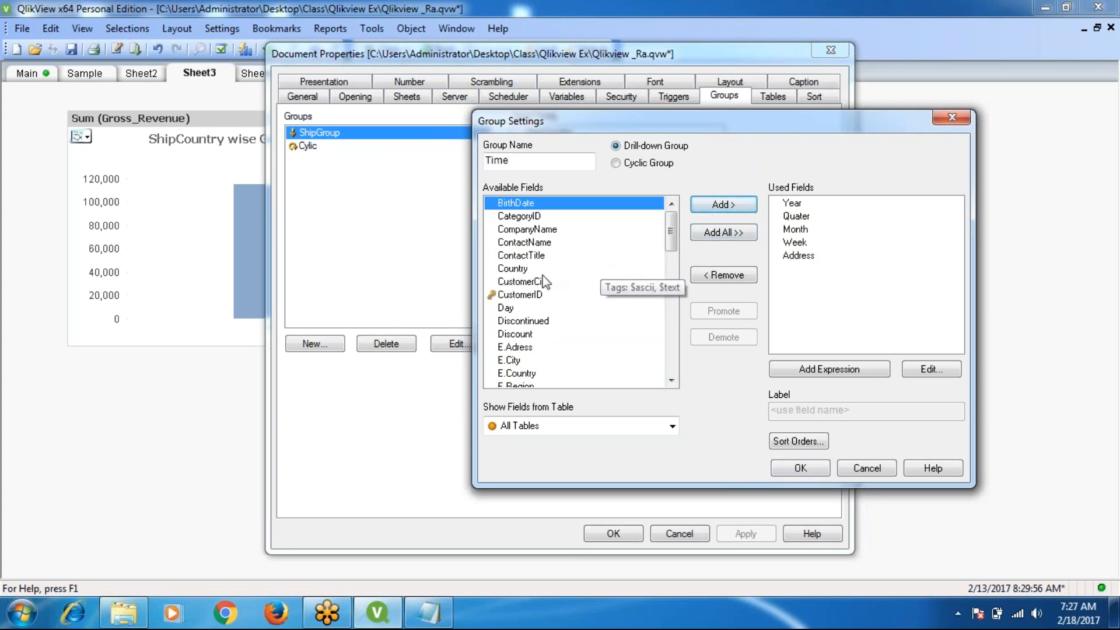
click(506, 308)
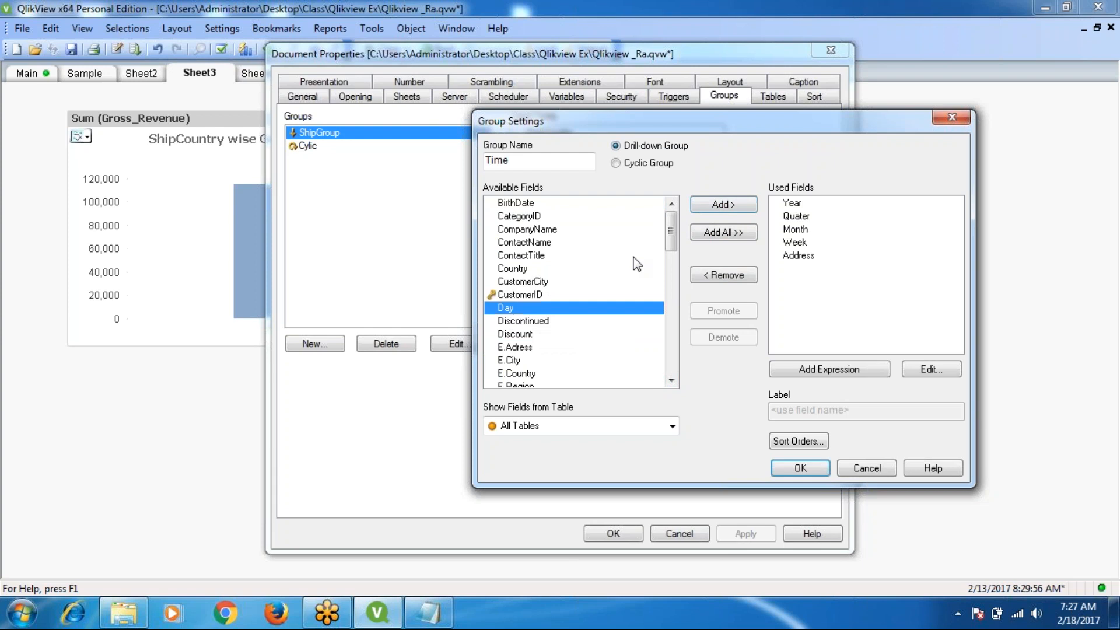
click(717, 205)
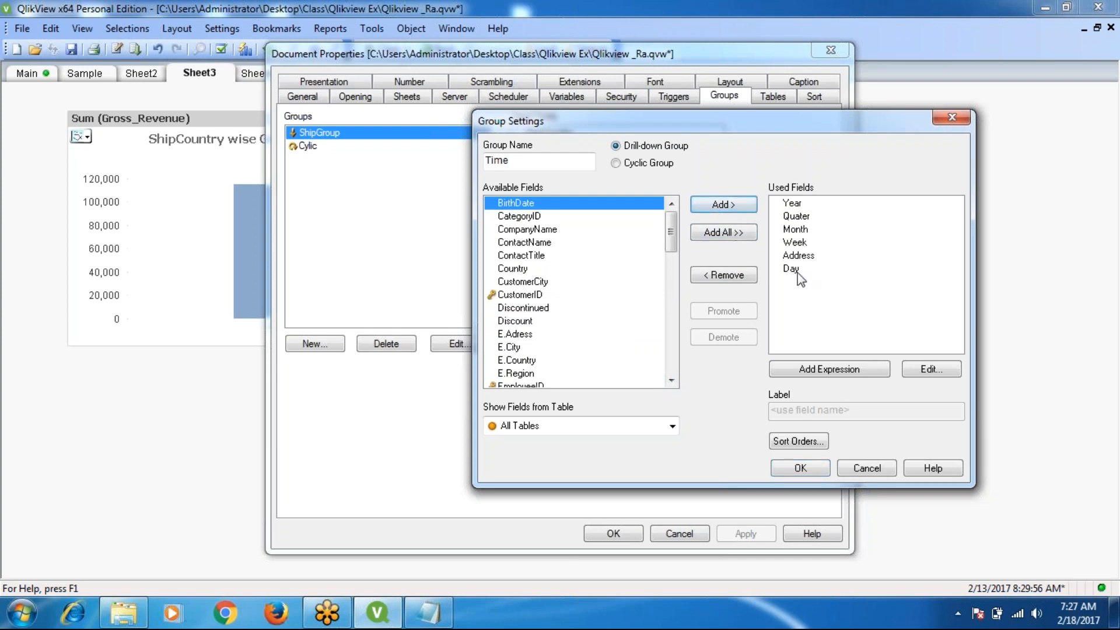
click(804, 257)
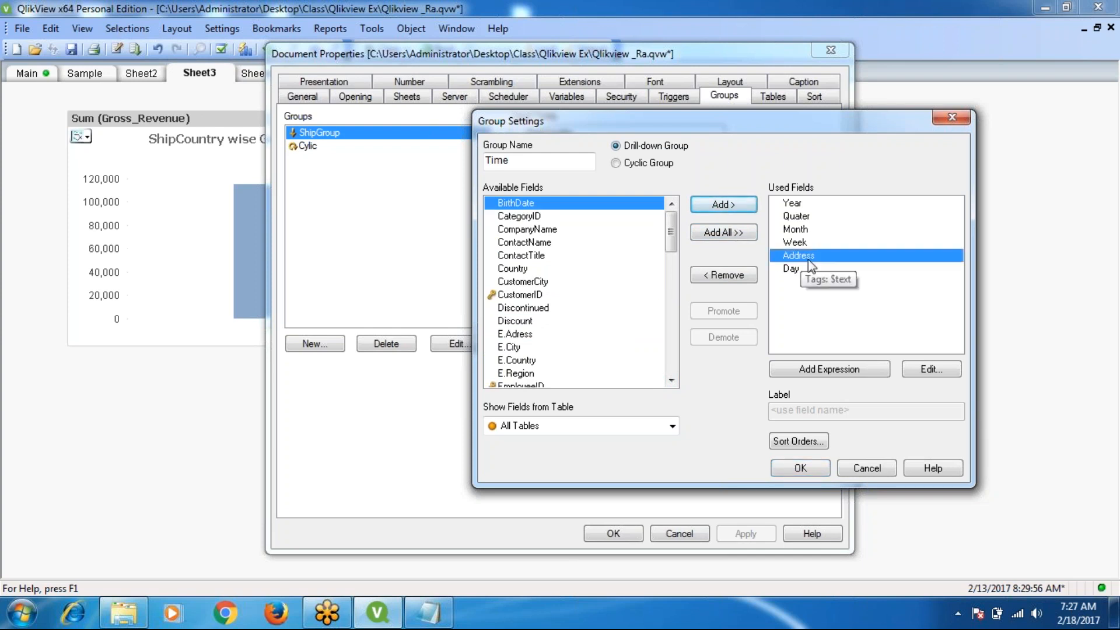
click(727, 275)
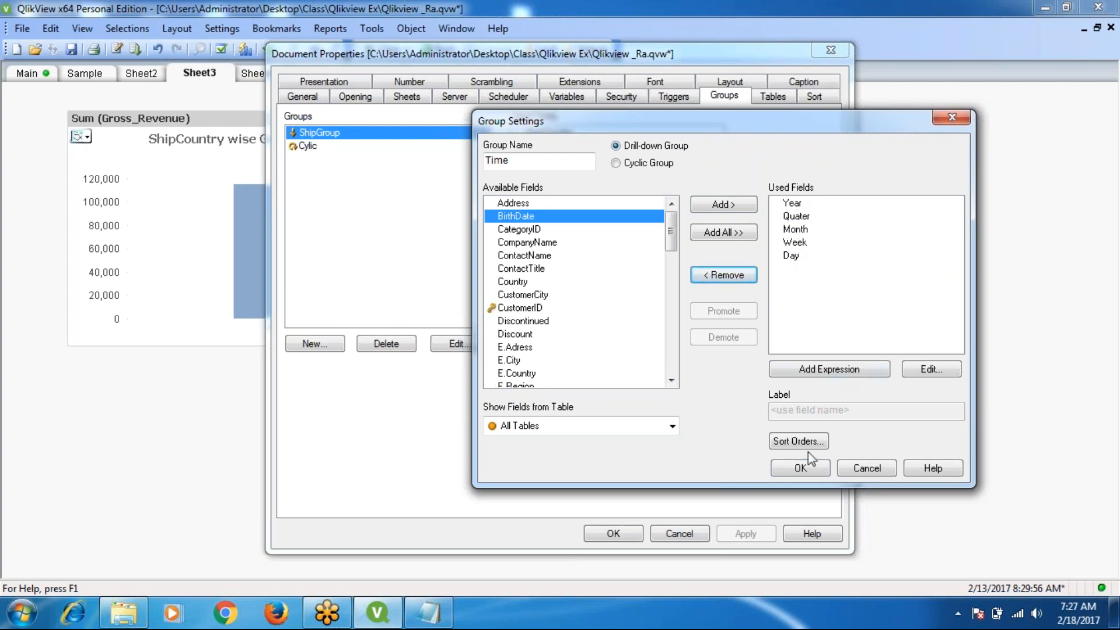
click(789, 470)
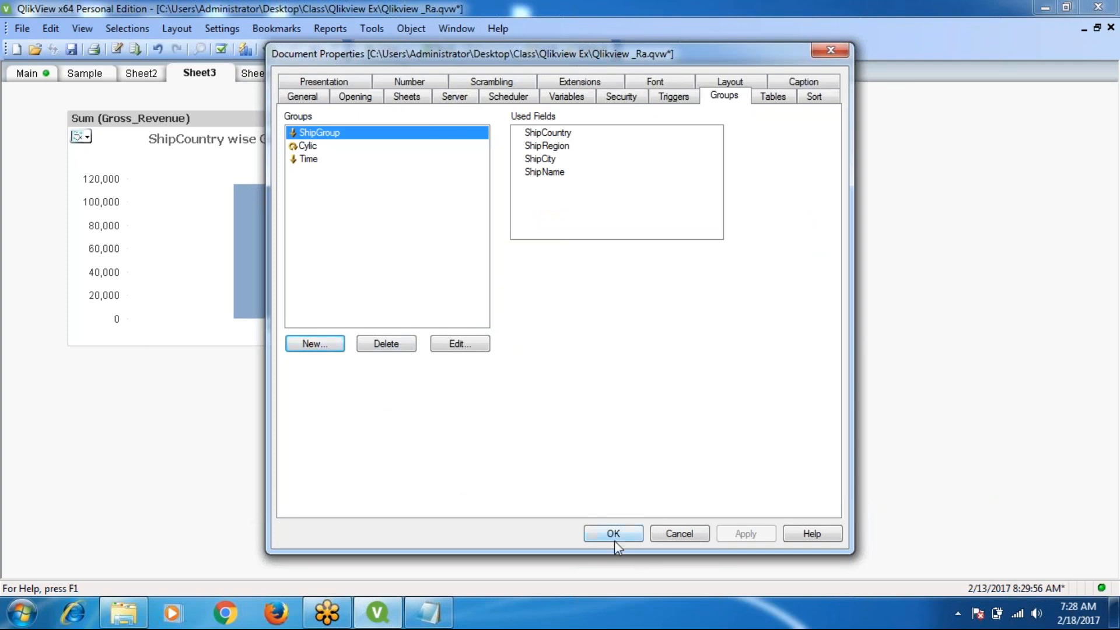
click(599, 534)
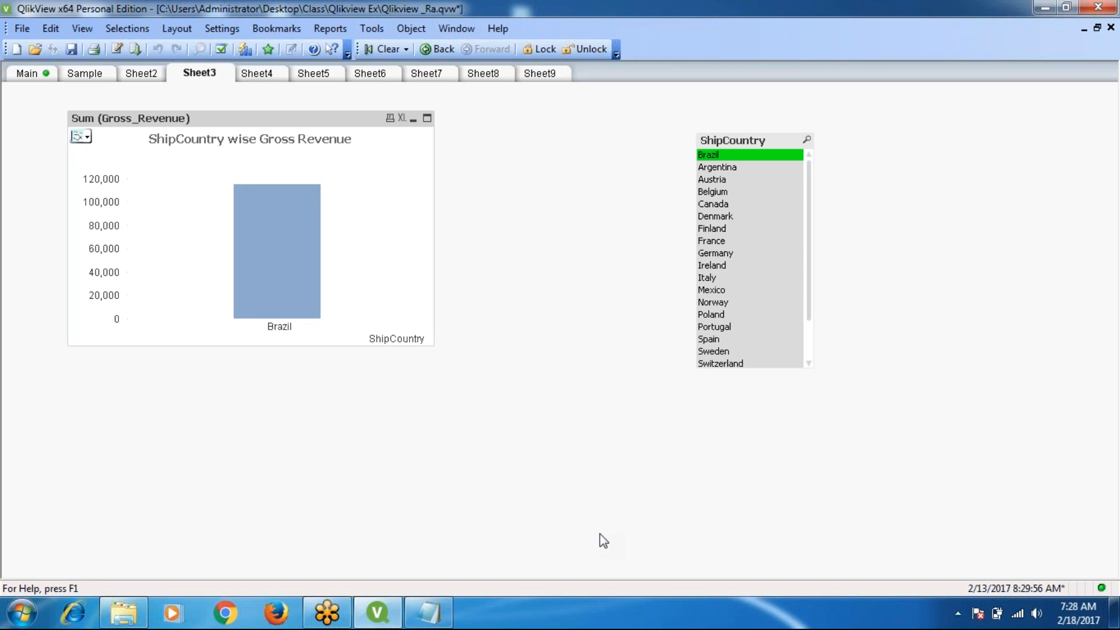
Replace the ShipCountry dimension of the Gross Revenue chart with the ShipGroup drill-down group and save the chart properties
right_click(310, 119)
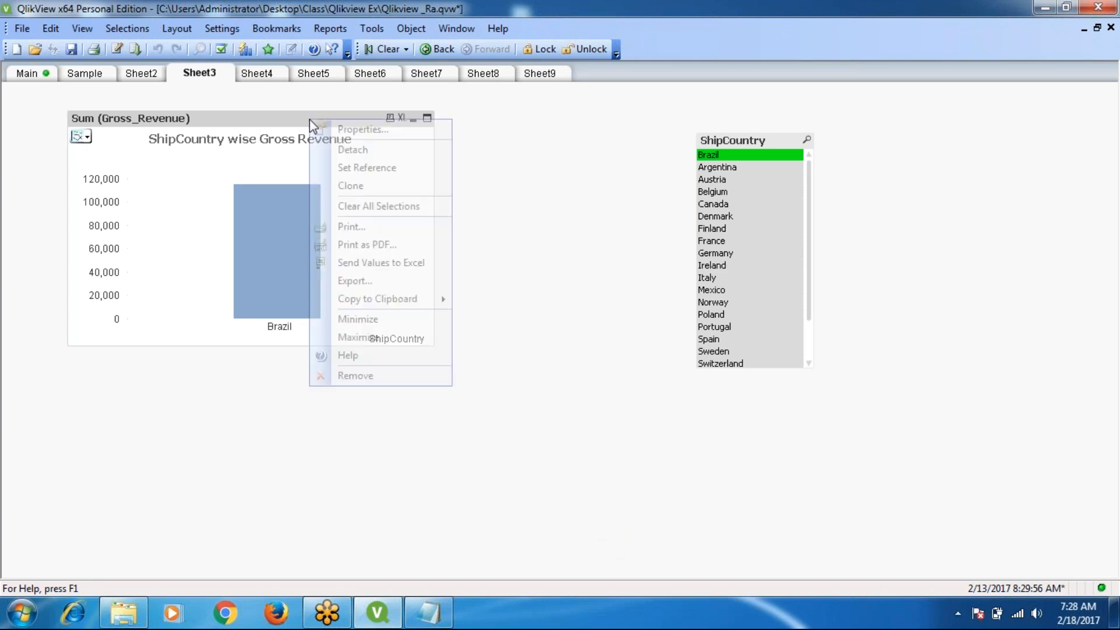
click(362, 130)
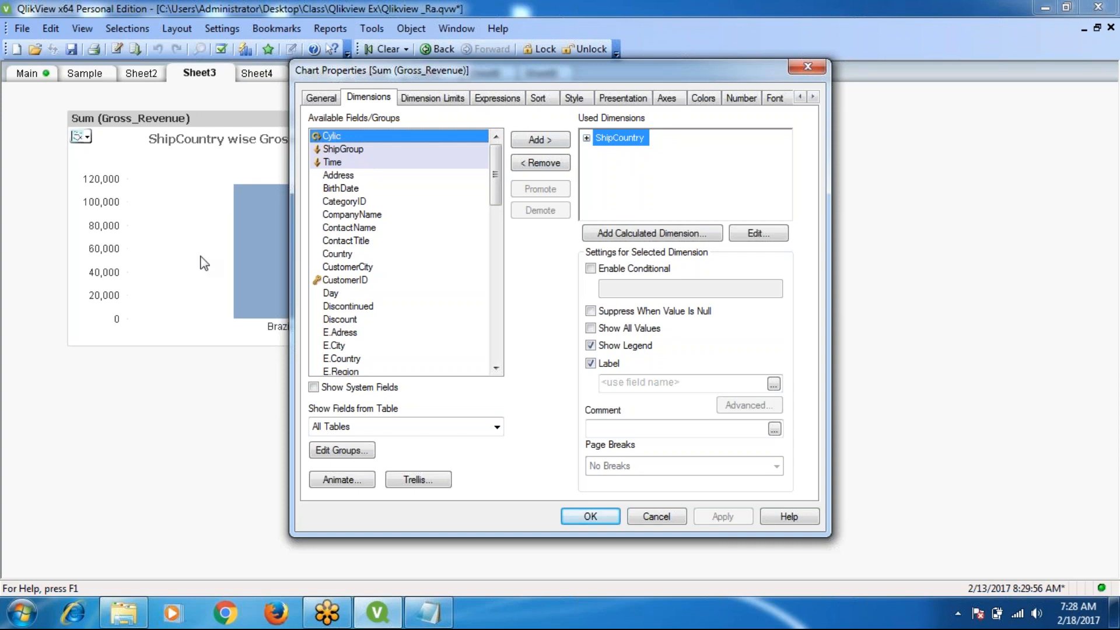
click(548, 169)
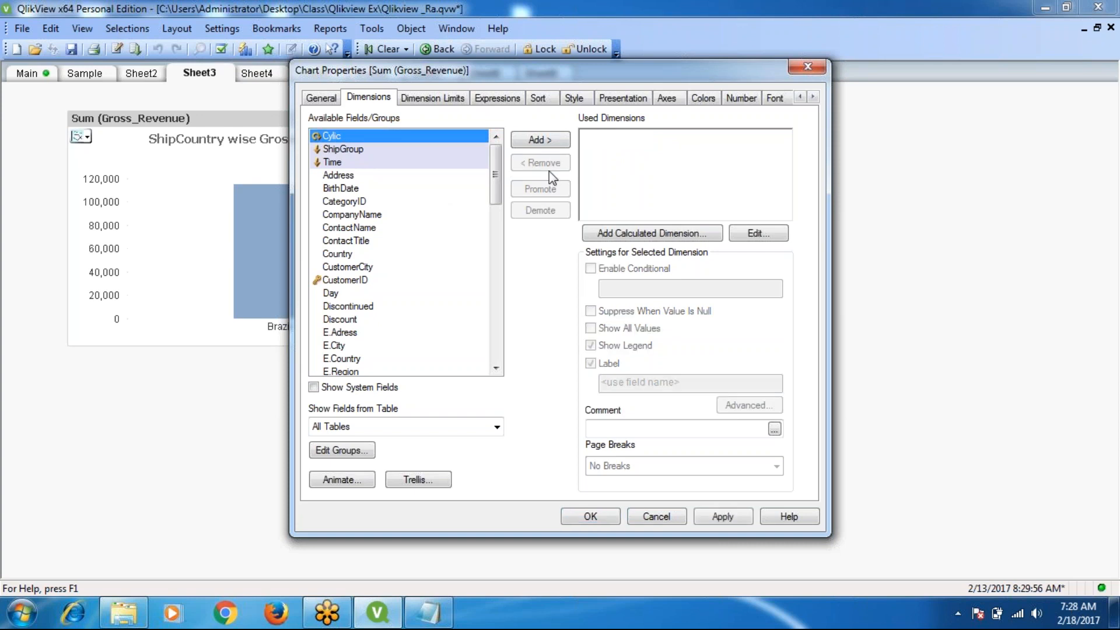
click(343, 150)
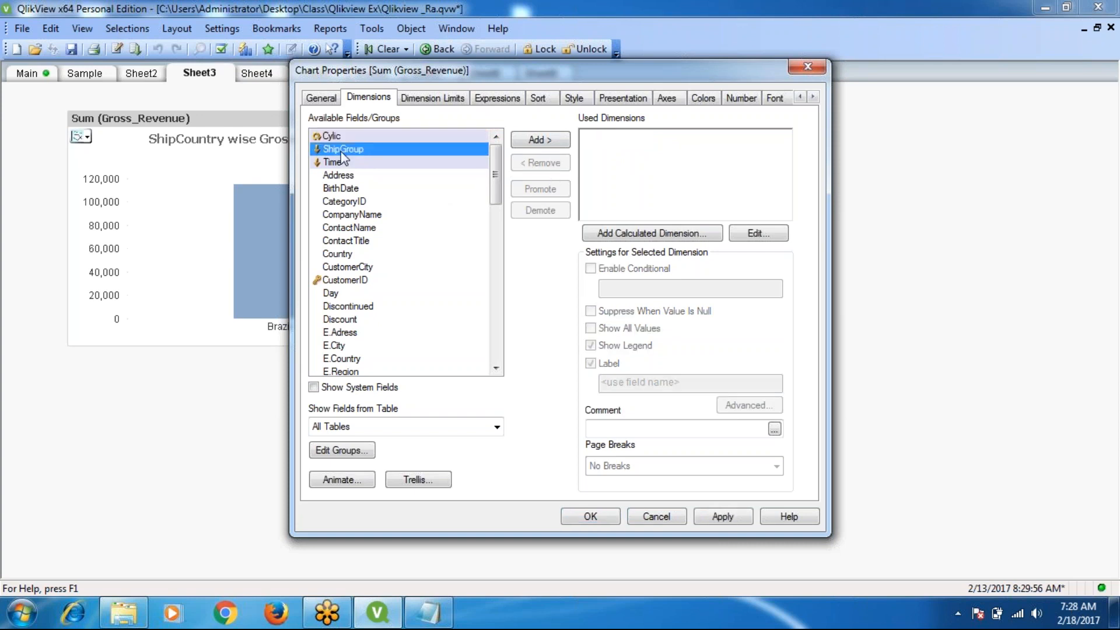
click(533, 143)
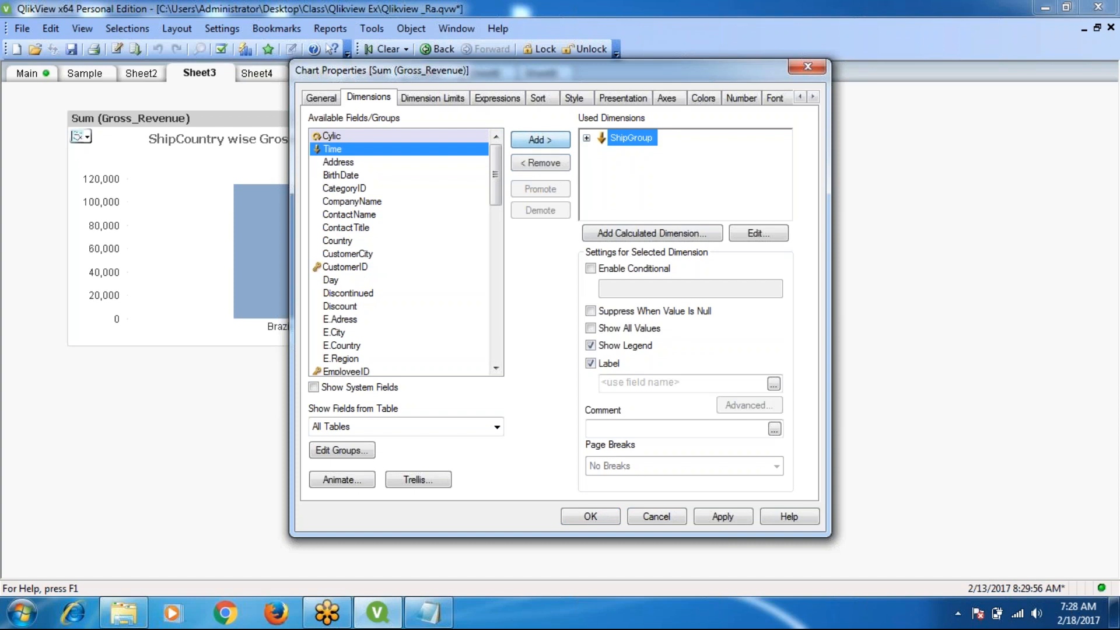
click(723, 517)
click(592, 517)
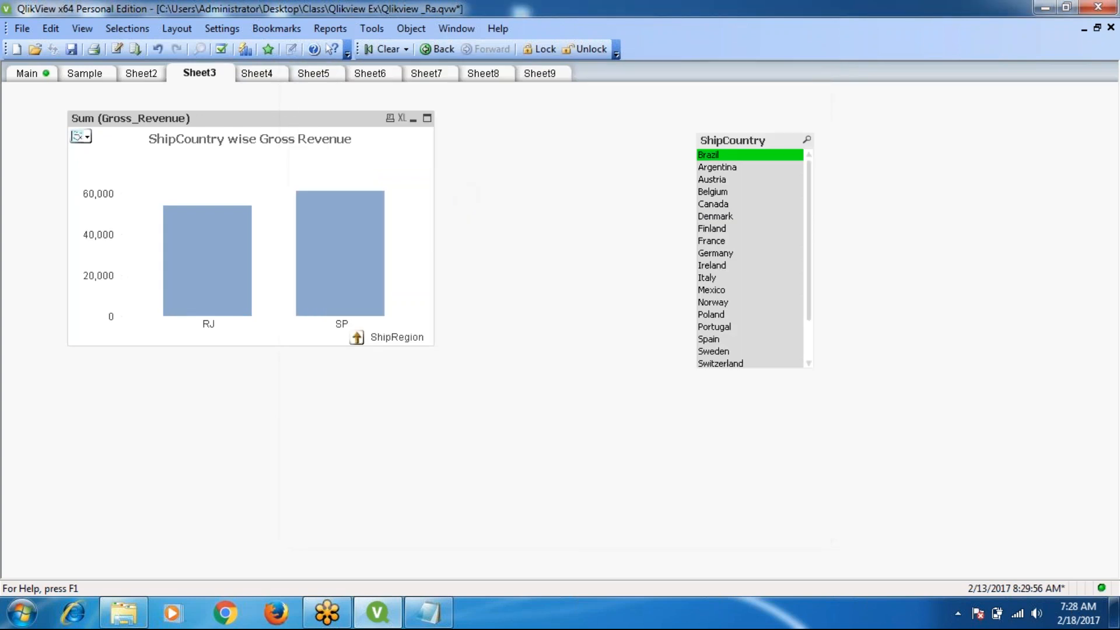
Clear all selections and drill the chart down through Brazil and region RJ to the ship name Hanari Carnes
click(385, 50)
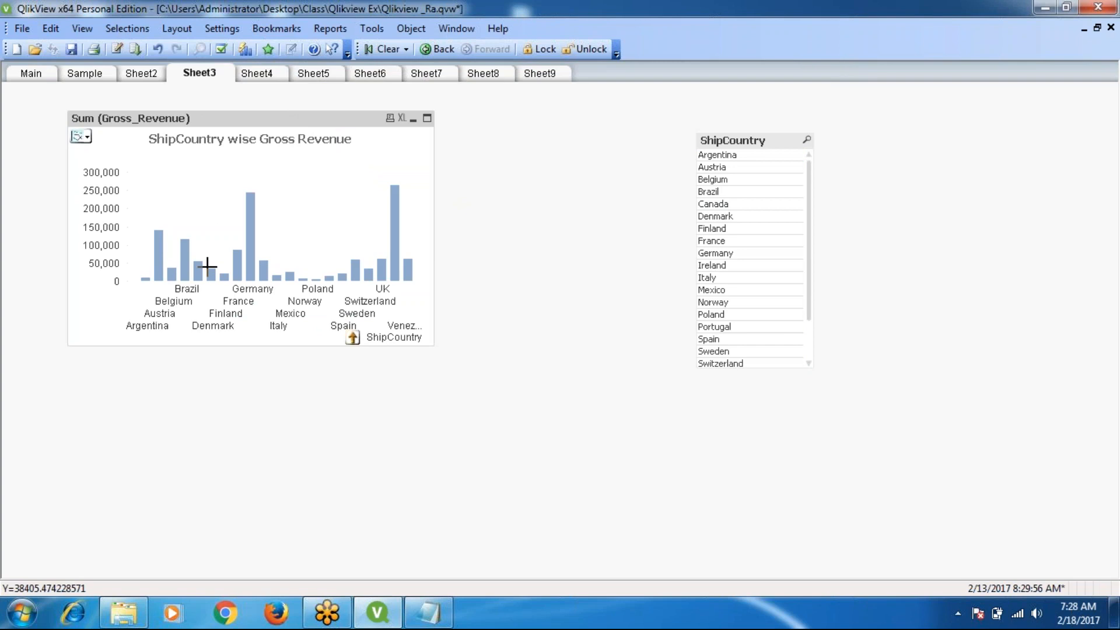
mouse_move(185, 249)
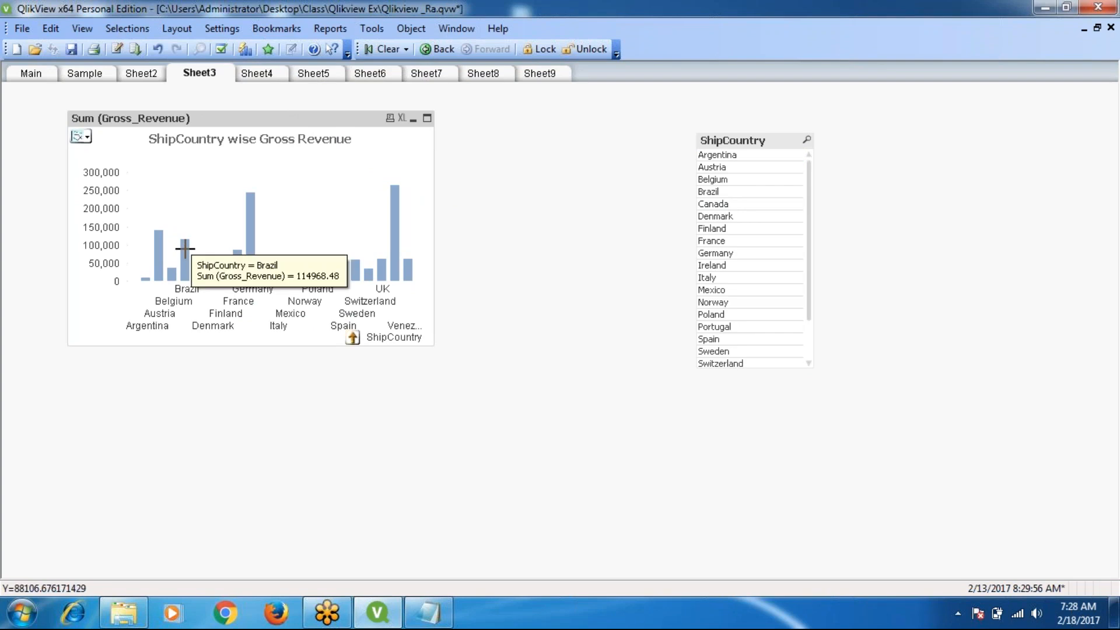
click(184, 248)
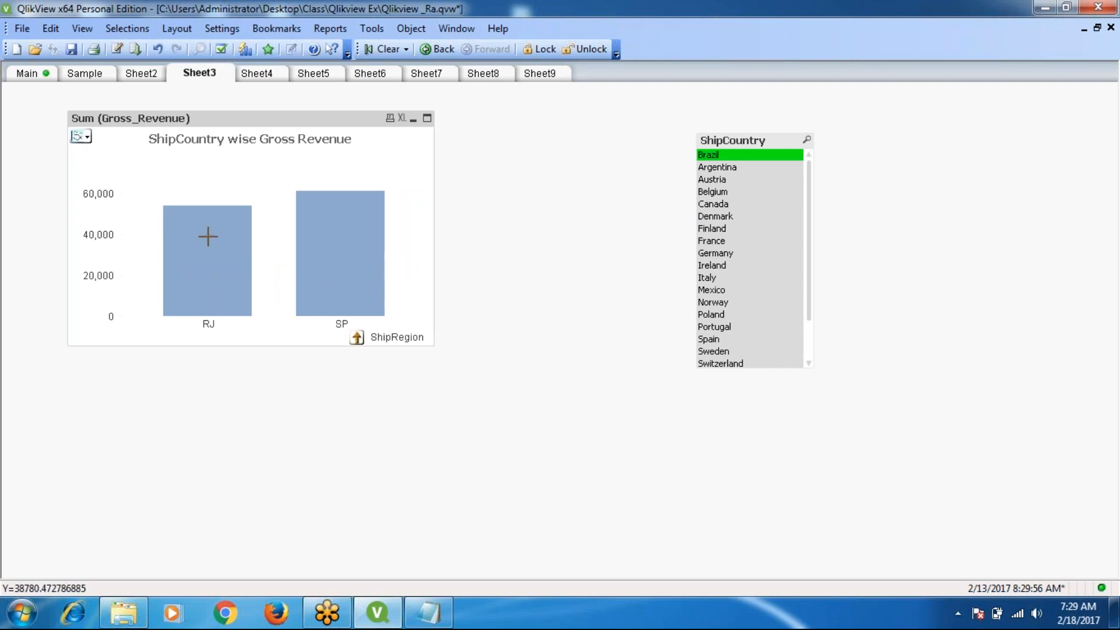
mouse_move(210, 238)
mouse_move(349, 239)
mouse_move(218, 259)
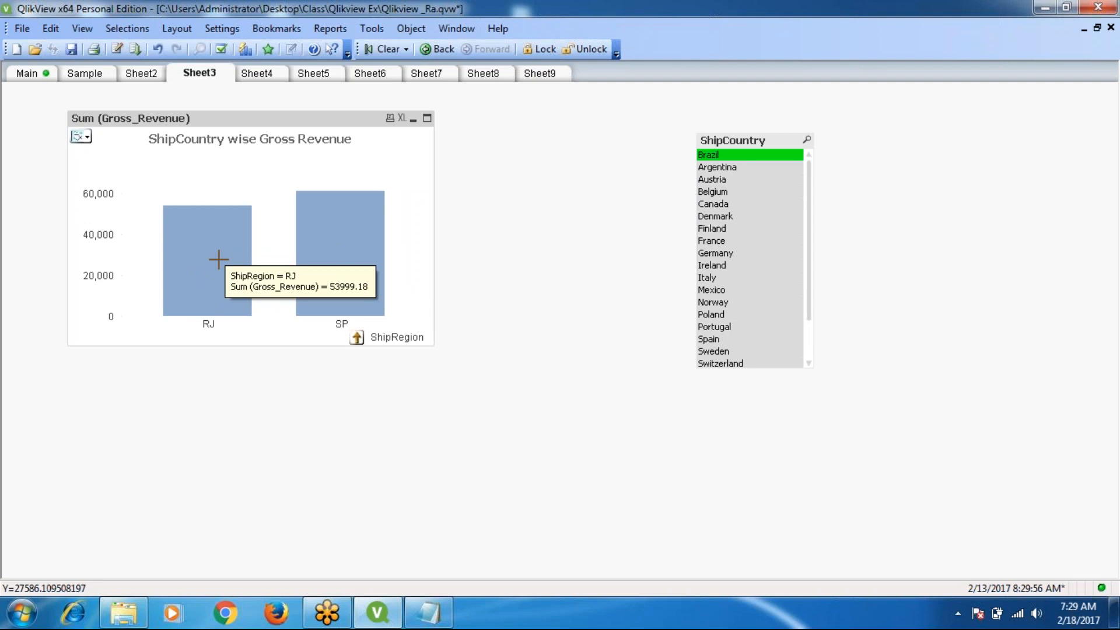
click(218, 259)
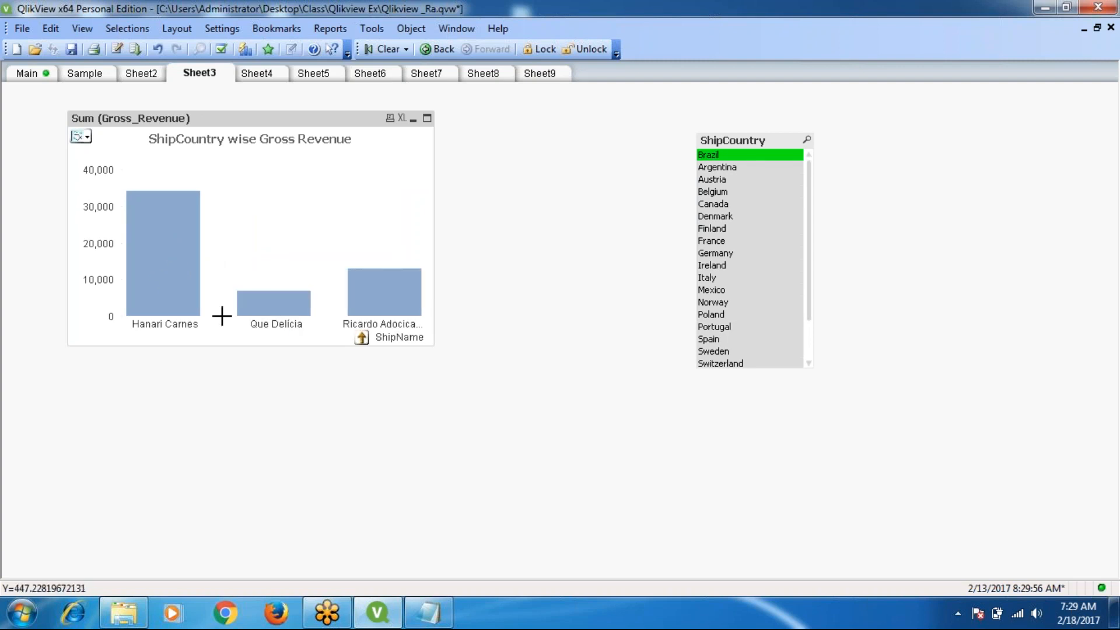
click(156, 238)
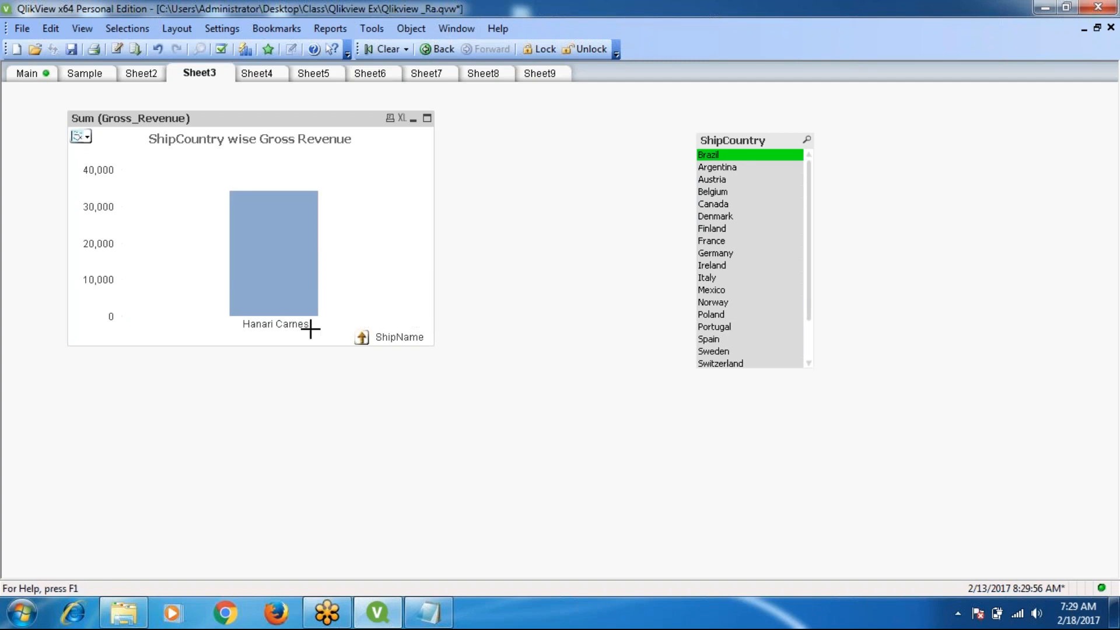
Drill the chart back up from ShipName to the ShipCountry level
click(365, 340)
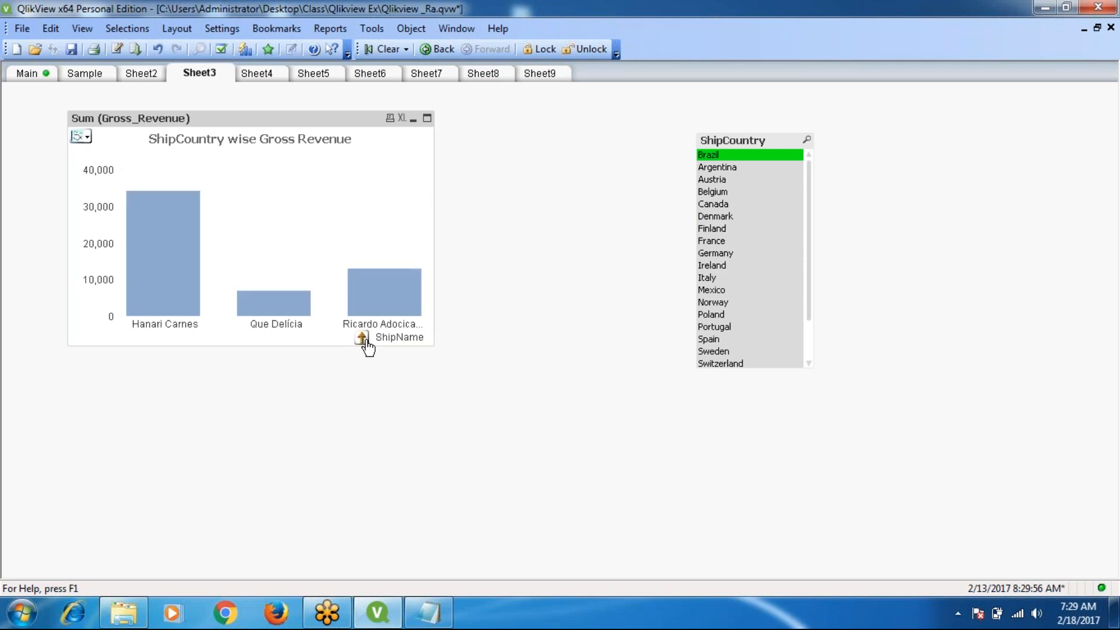
click(363, 338)
click(362, 342)
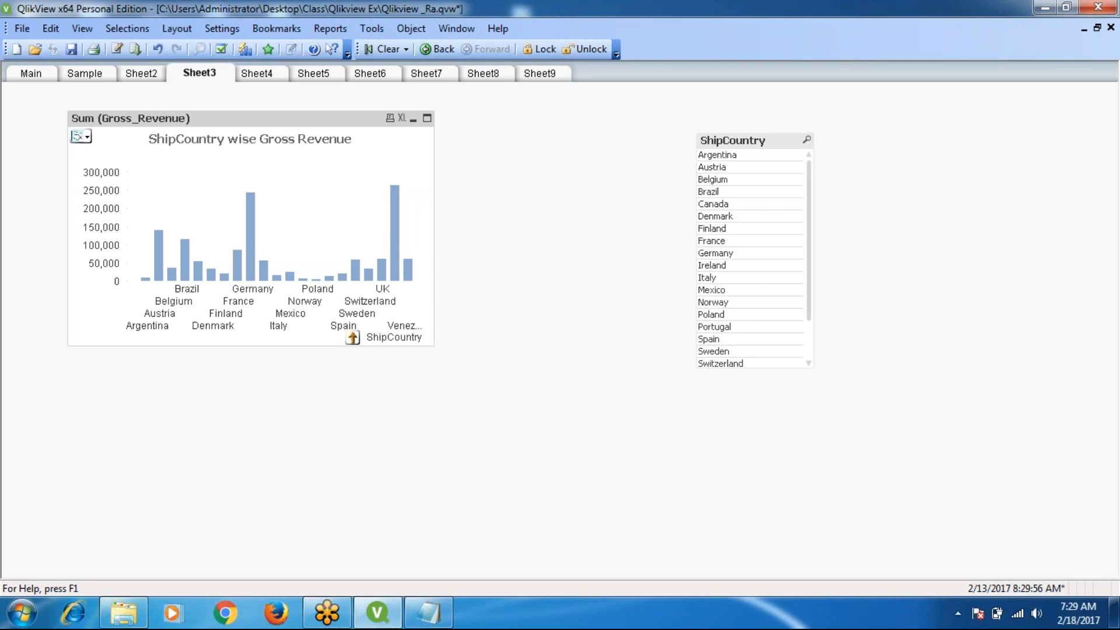
Enable Animate First Dimension for the Gross Revenue chart, save its properties, and play the animation
right_click(340, 117)
click(379, 125)
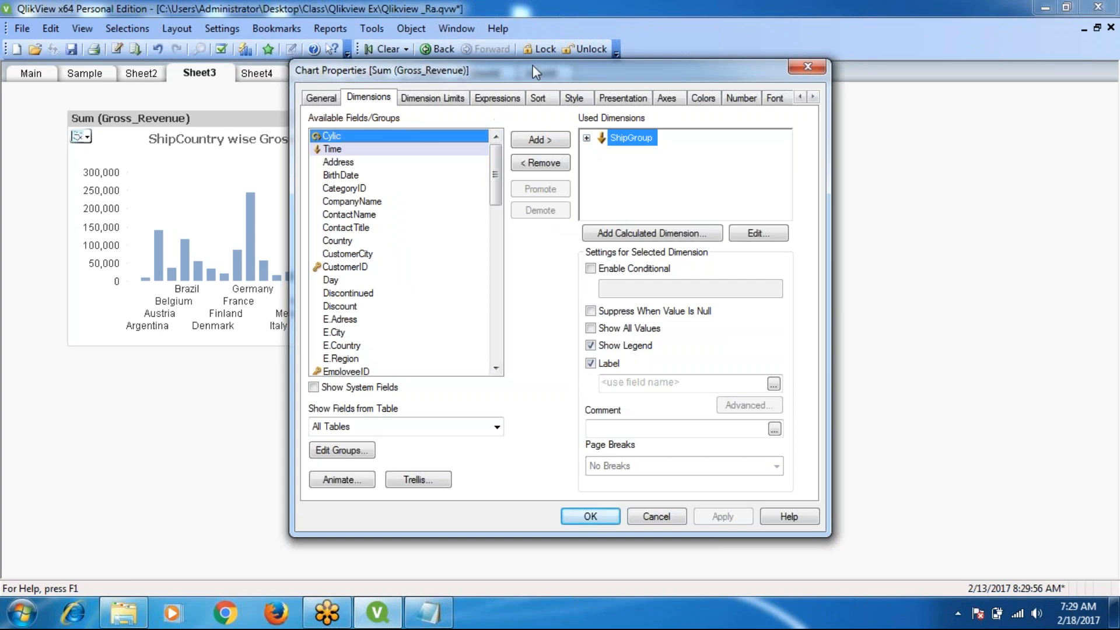
drag(540, 68, 643, 66)
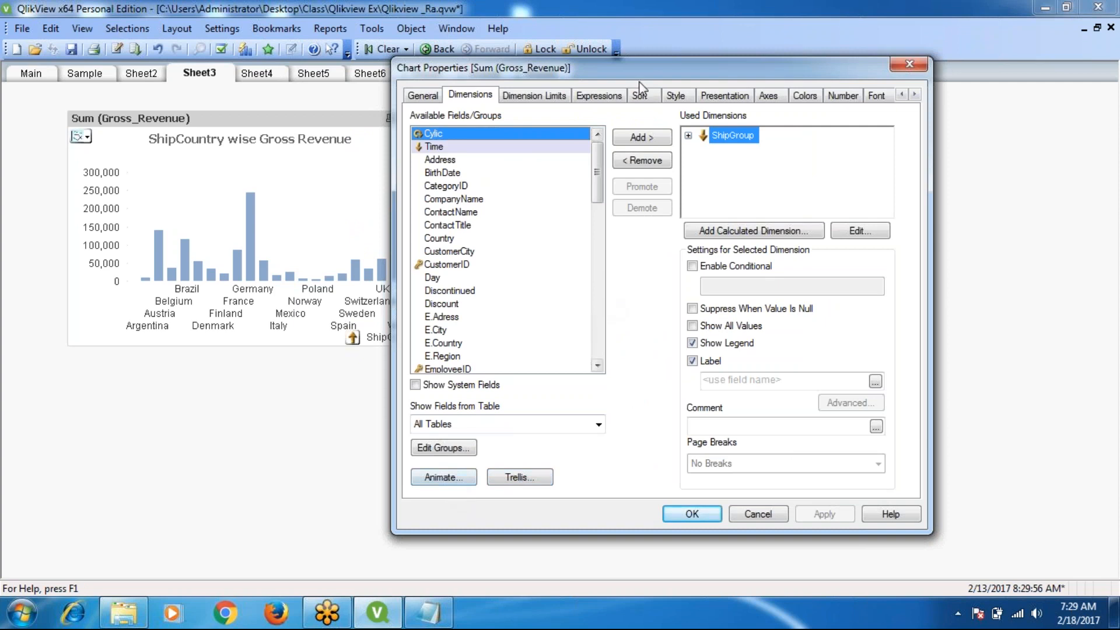
drag(635, 75, 684, 69)
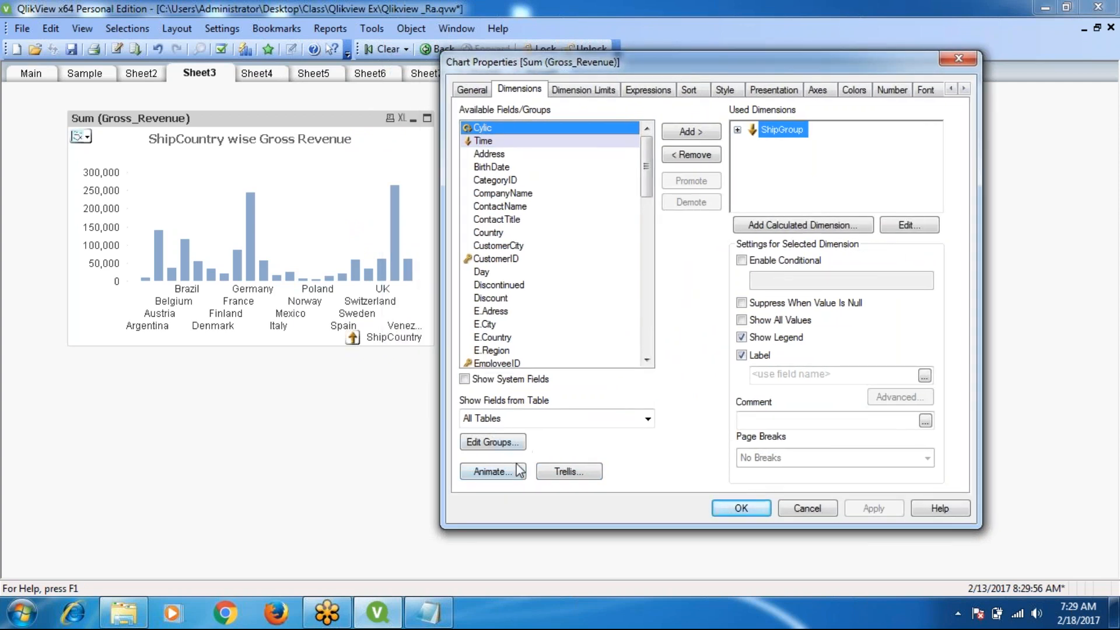
click(493, 472)
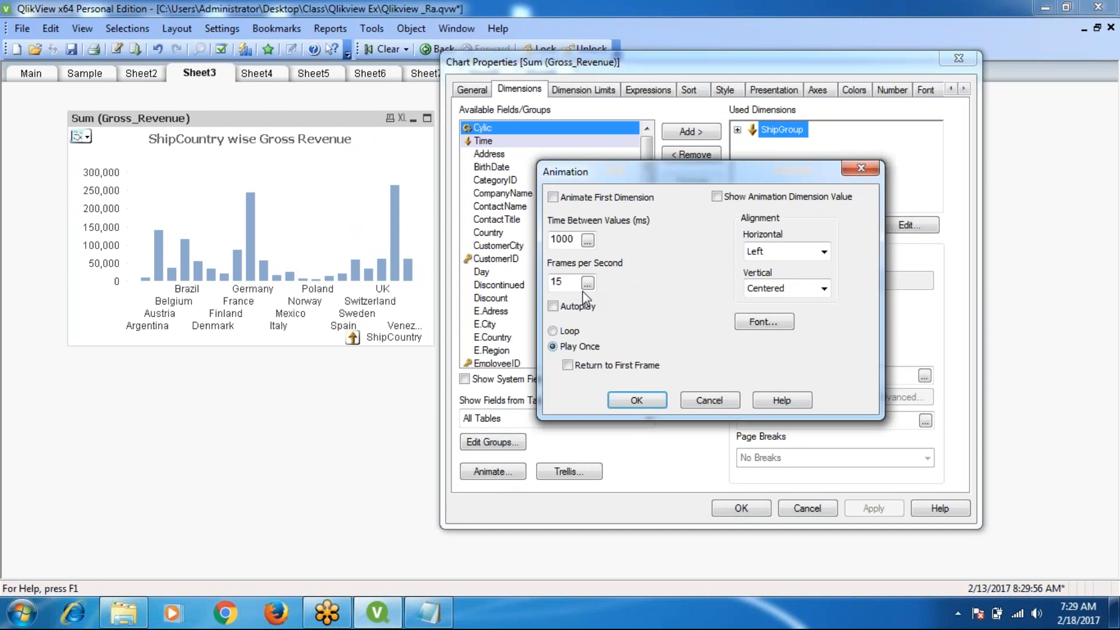
click(554, 197)
click(636, 400)
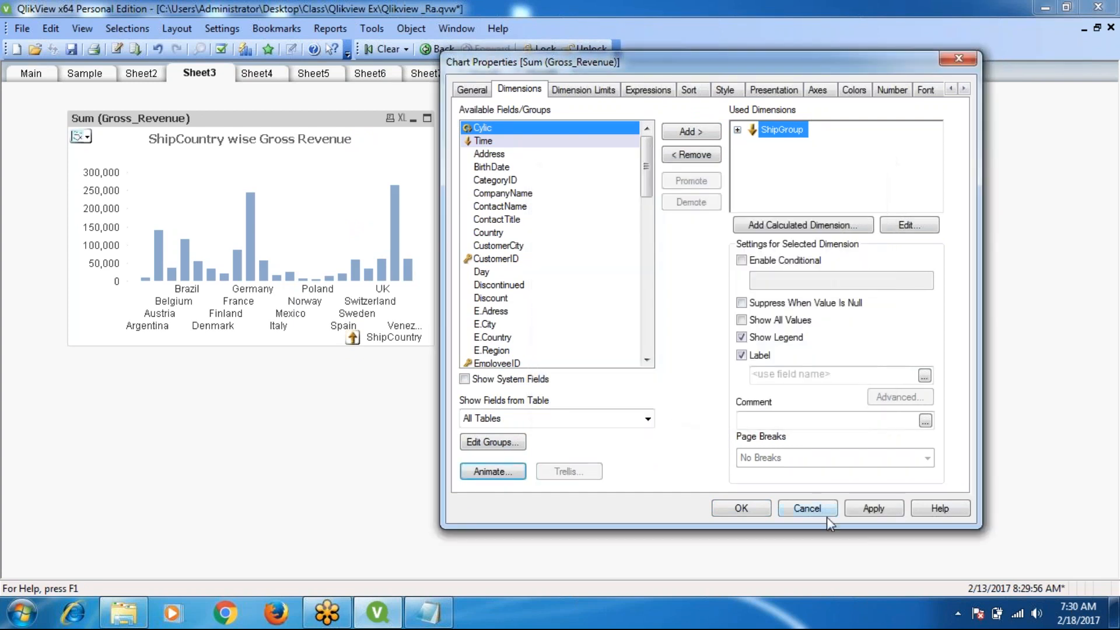
click(873, 507)
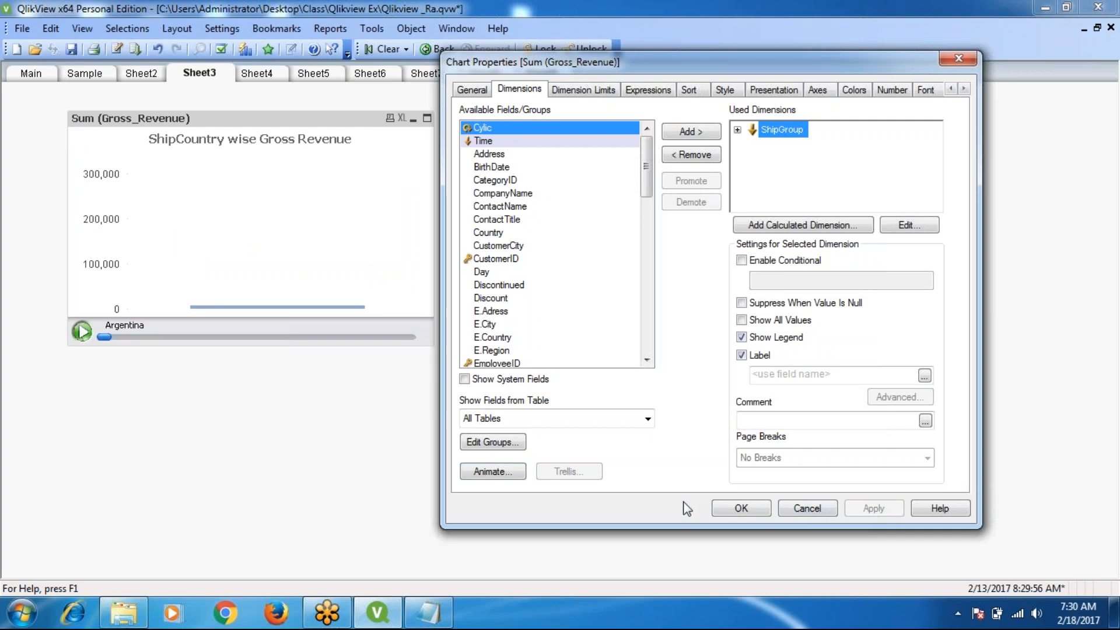
click(741, 509)
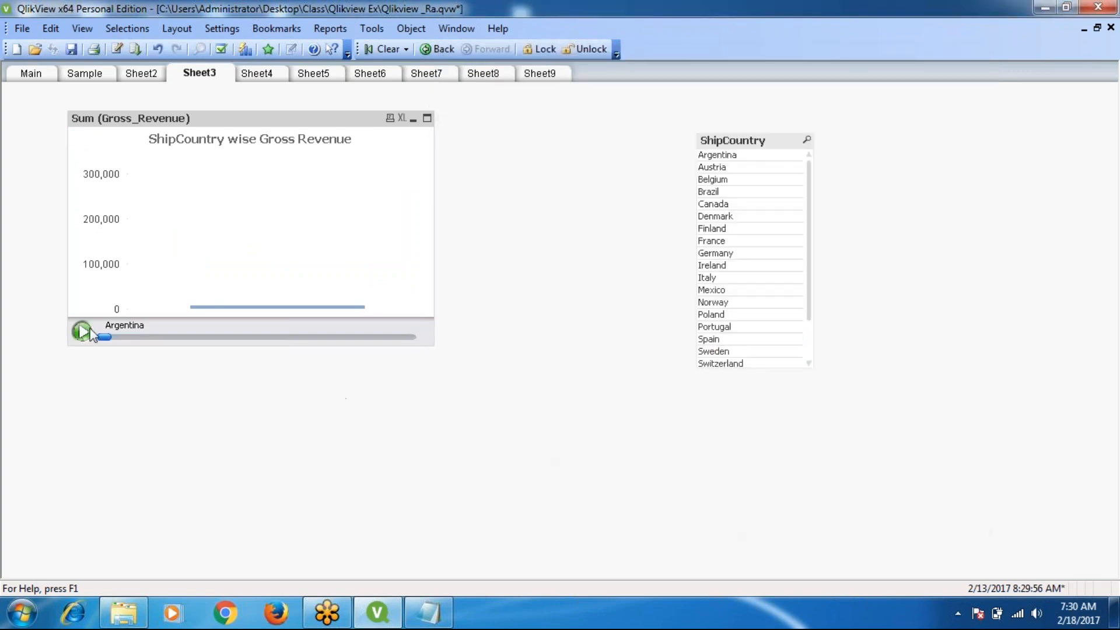
click(82, 332)
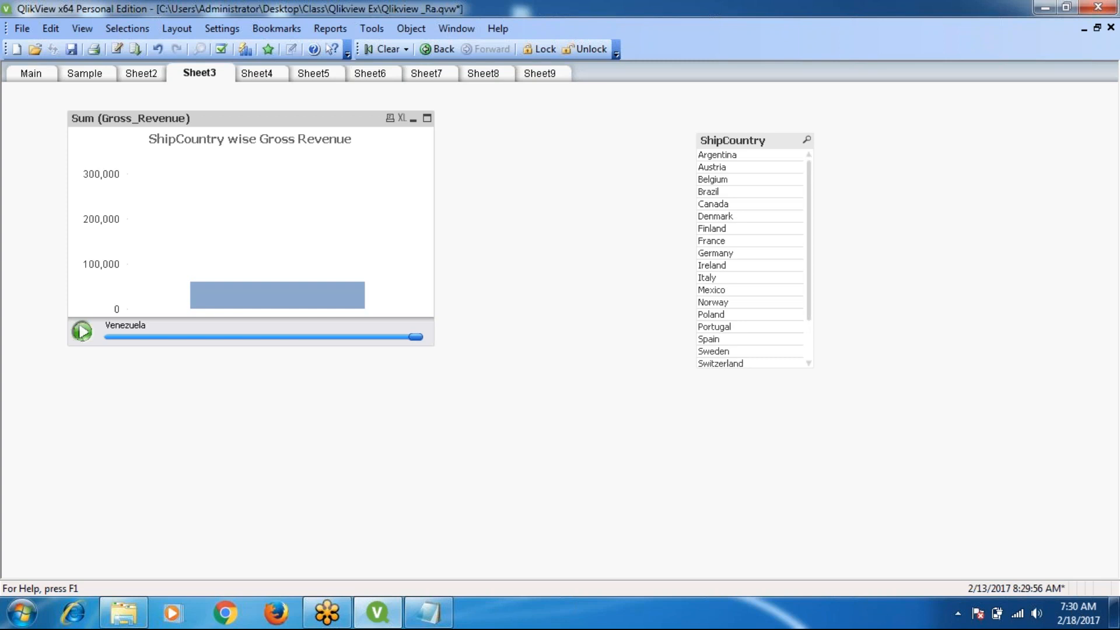
Turn off Animate First Dimension in the Gross Revenue chart's properties and apply the change
right_click(286, 115)
click(354, 128)
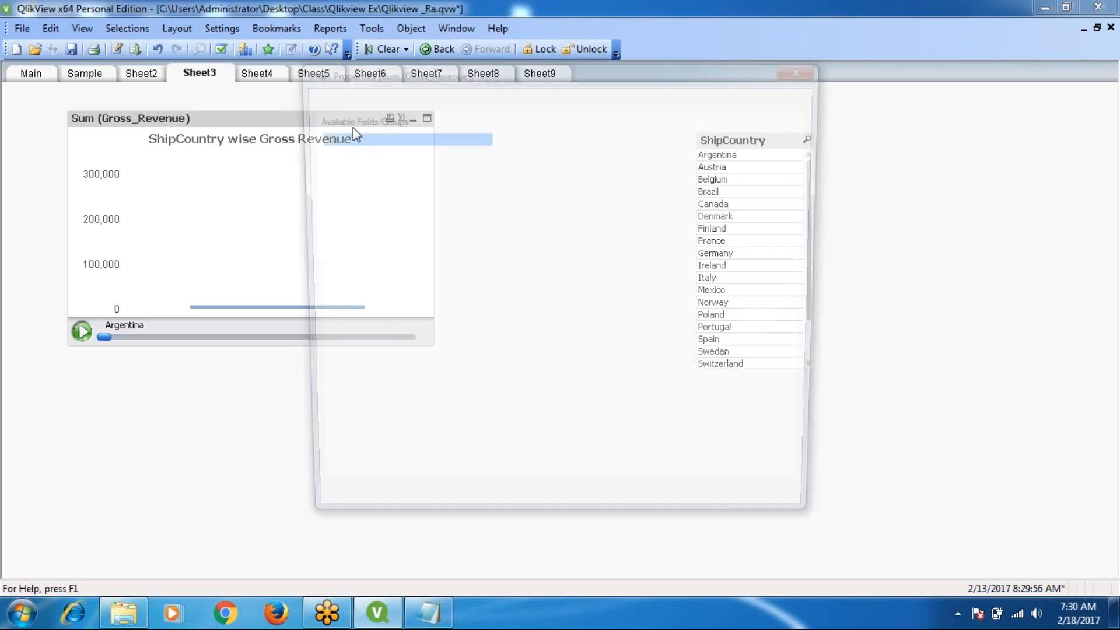
drag(528, 69, 616, 80)
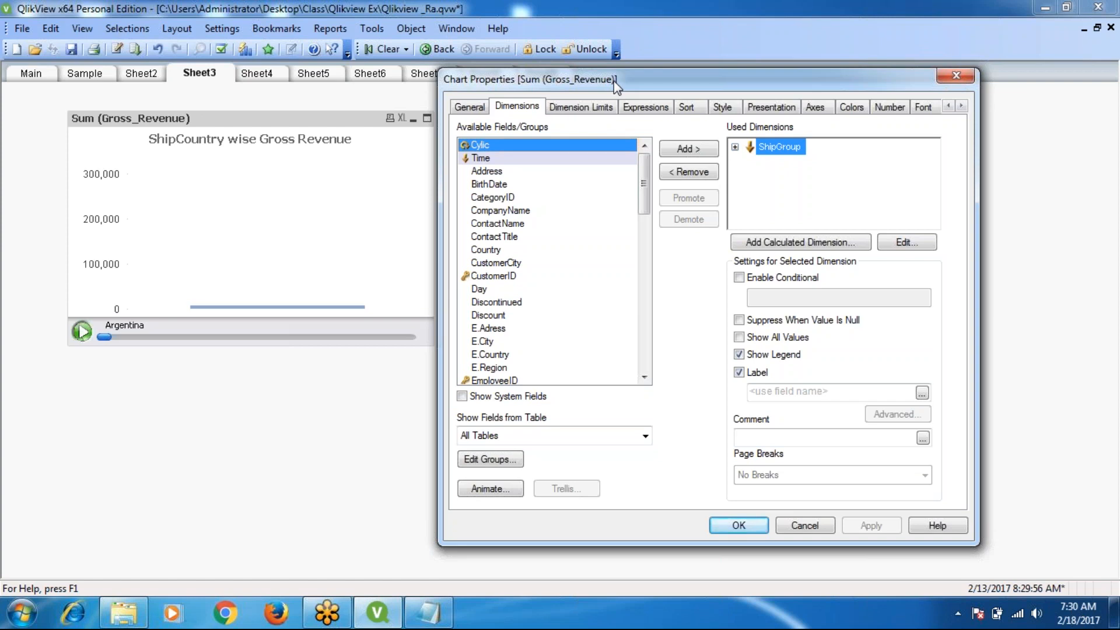
click(484, 488)
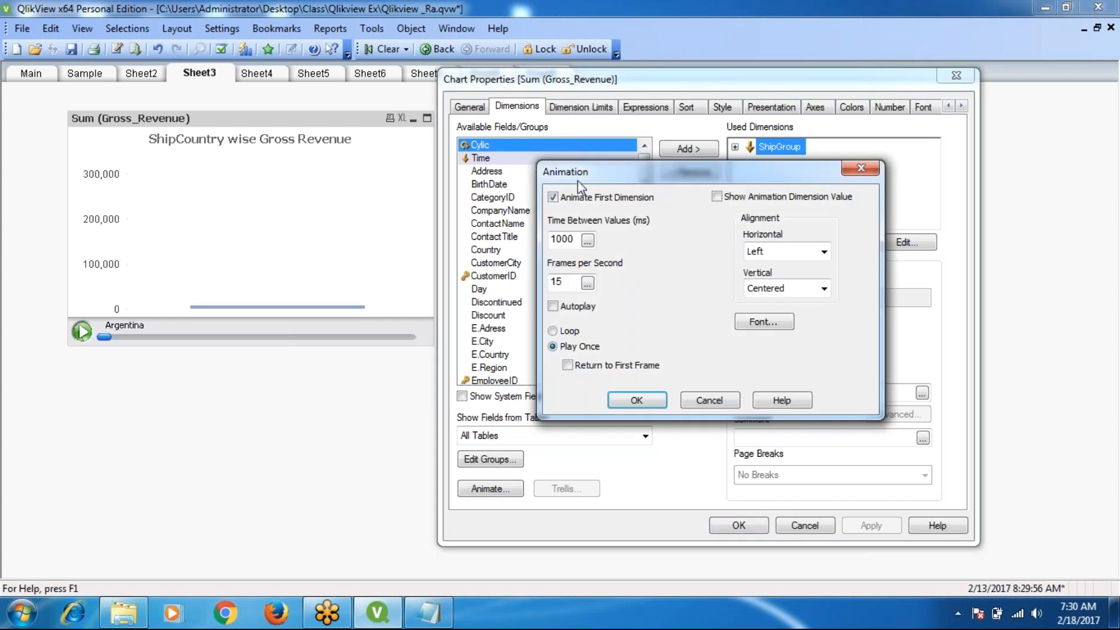
click(553, 197)
click(630, 400)
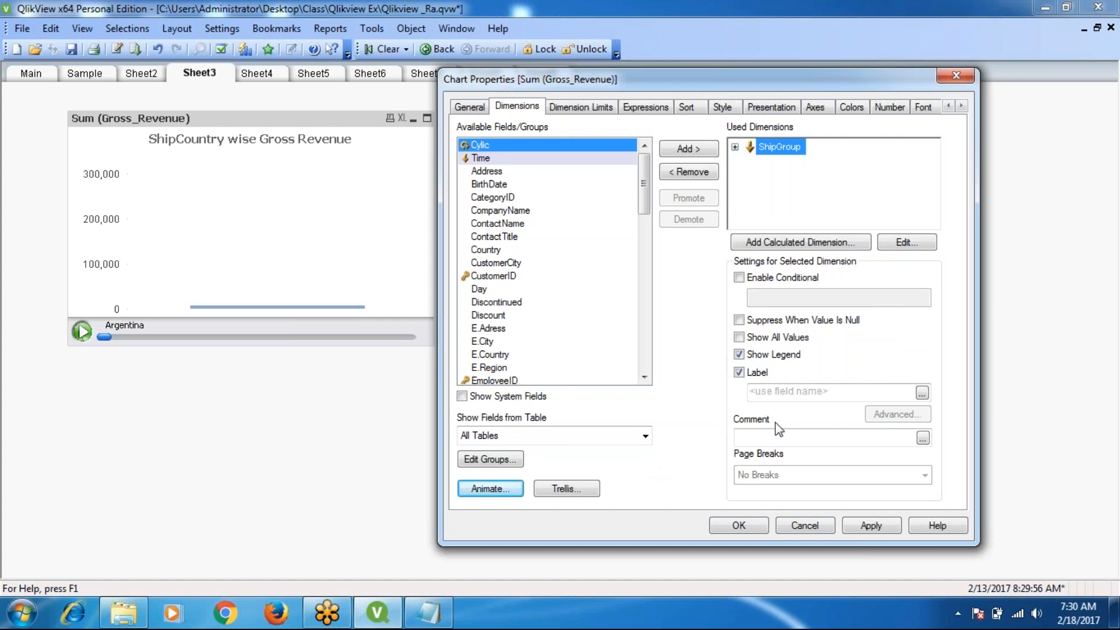
click(882, 526)
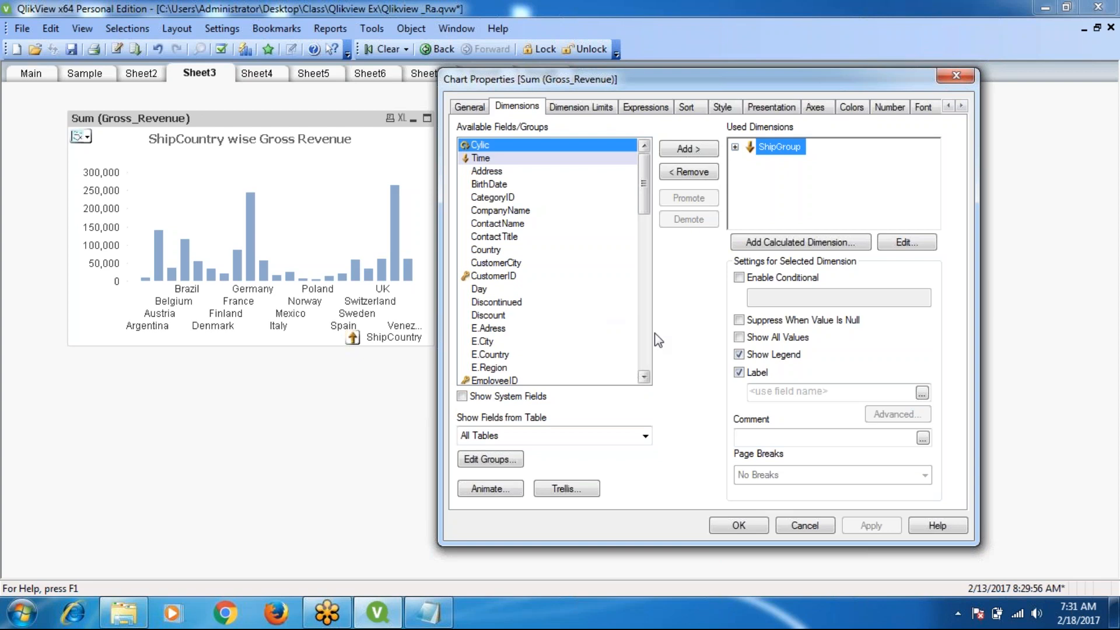
Try suppressing null values for the ShipGroup dimension, switch that off again, and apply Show All Values instead
click(740, 320)
click(894, 529)
click(739, 321)
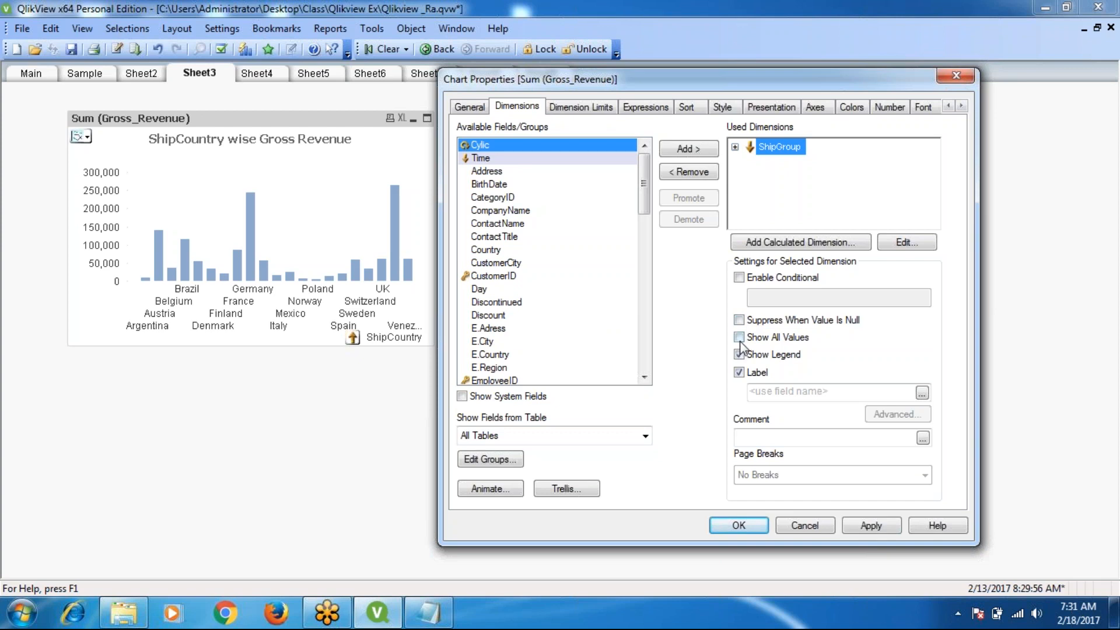
click(740, 338)
click(883, 530)
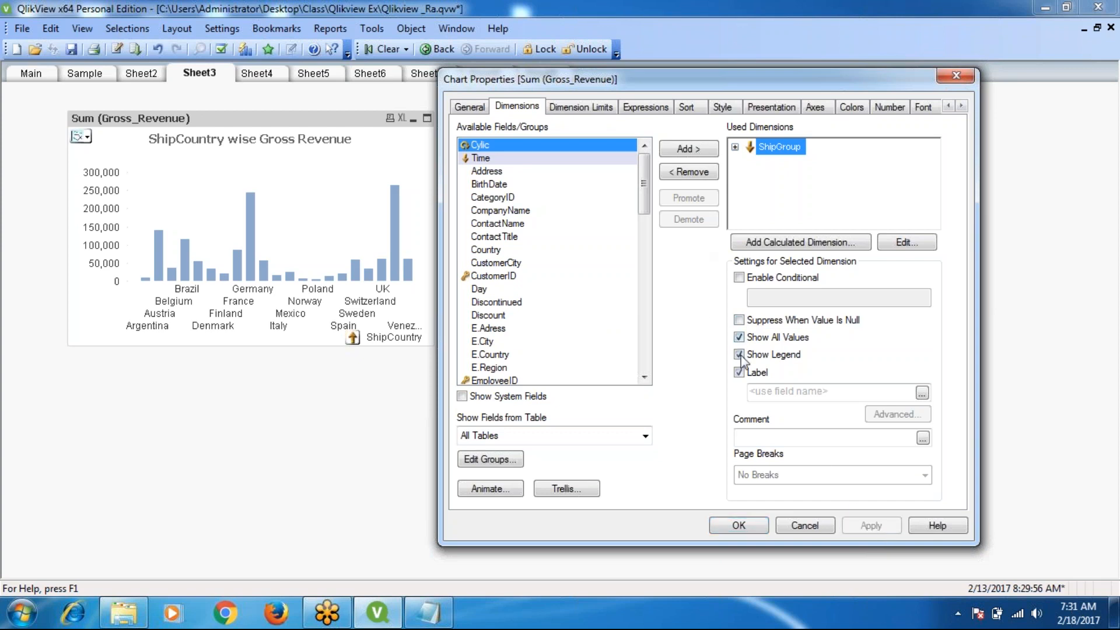
Hide the ShipGroup dimension's legend in the chart and turn it back on, applying each change
click(740, 355)
click(875, 528)
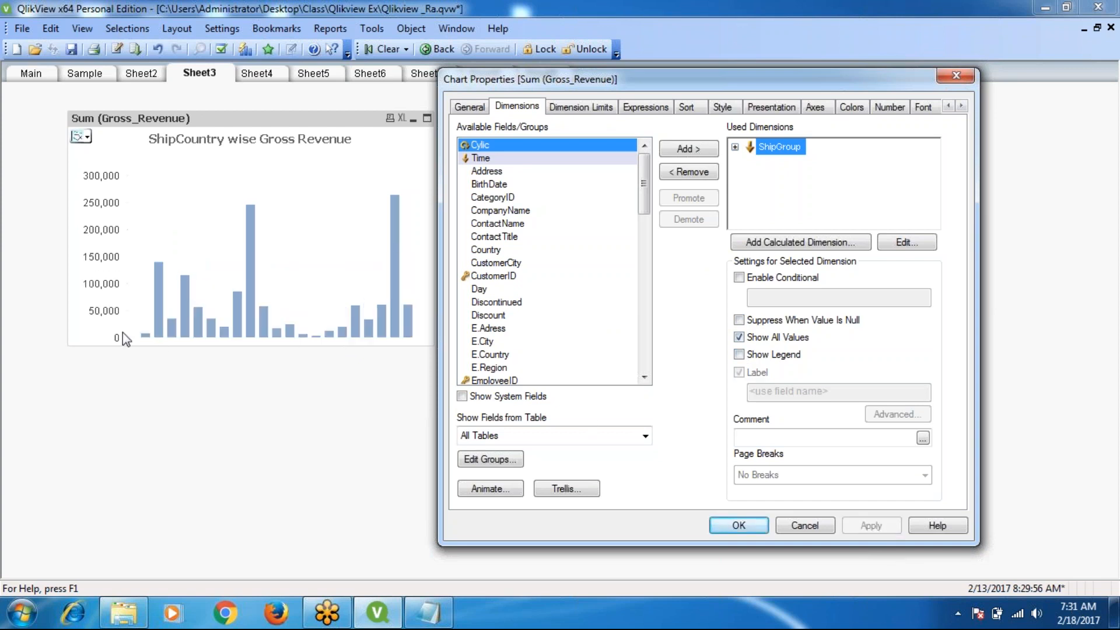
click(739, 354)
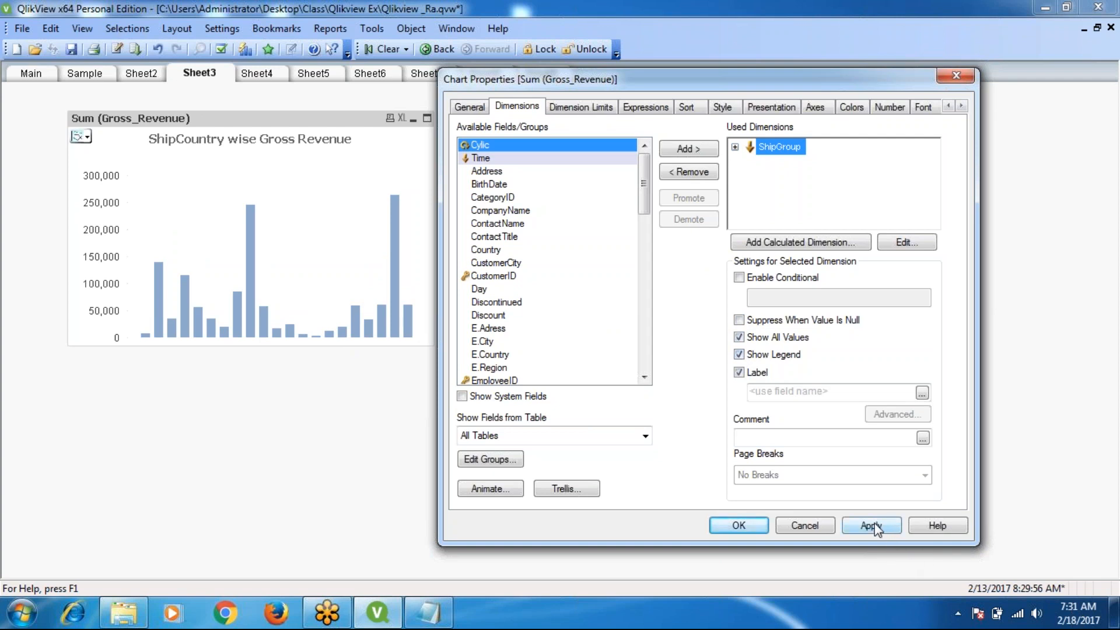
click(881, 525)
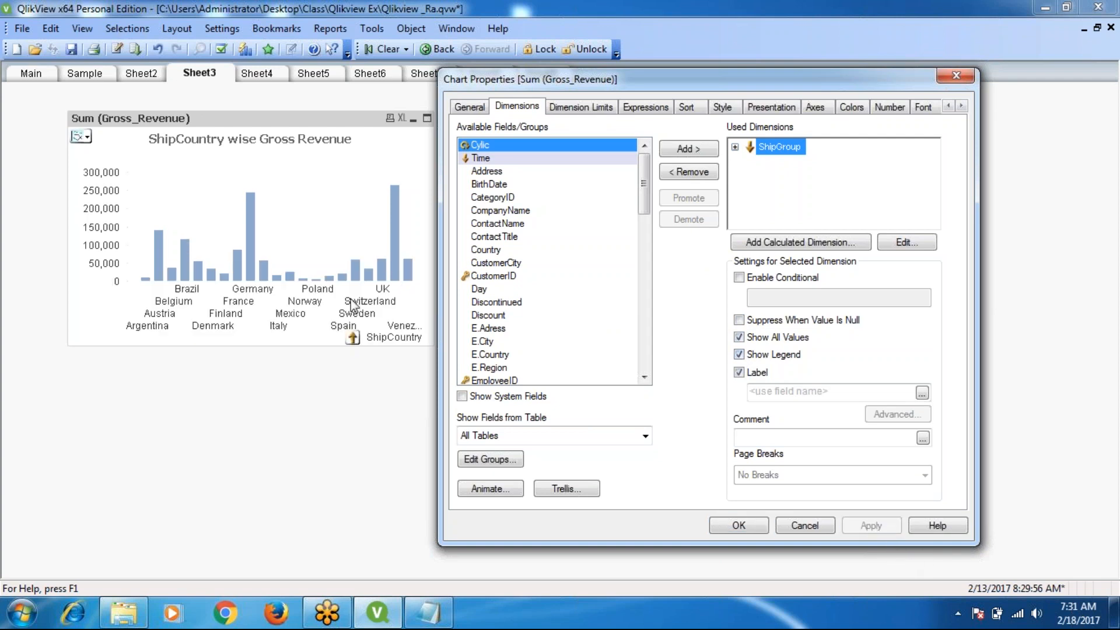
Add a Sum (Freight) expression to the Gross Revenue chart, apply it, and save the chart properties
click(583, 109)
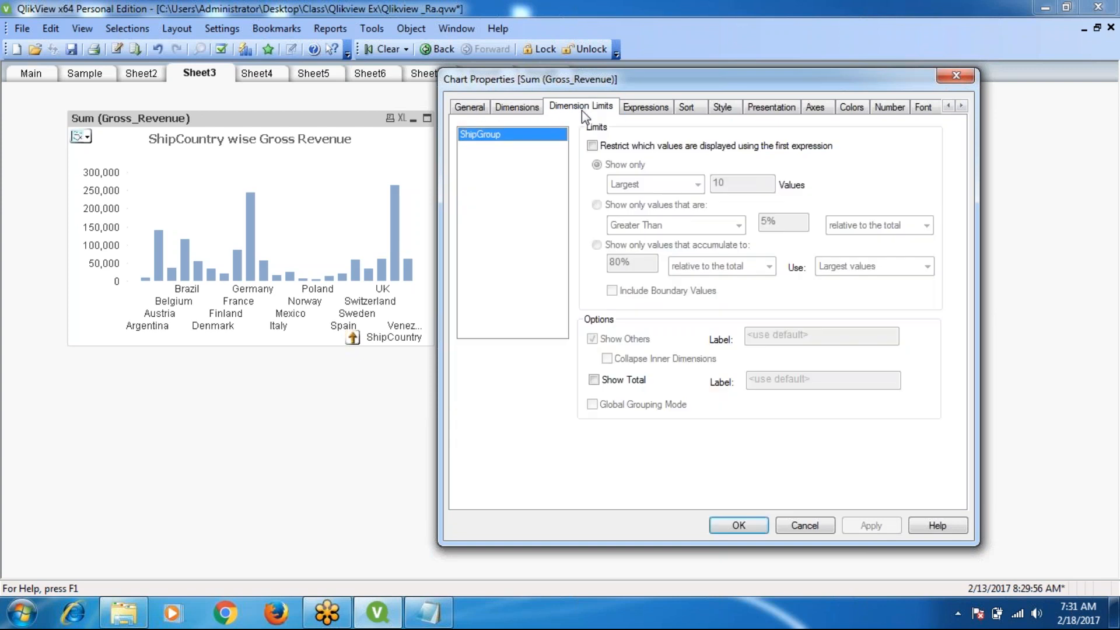
click(645, 107)
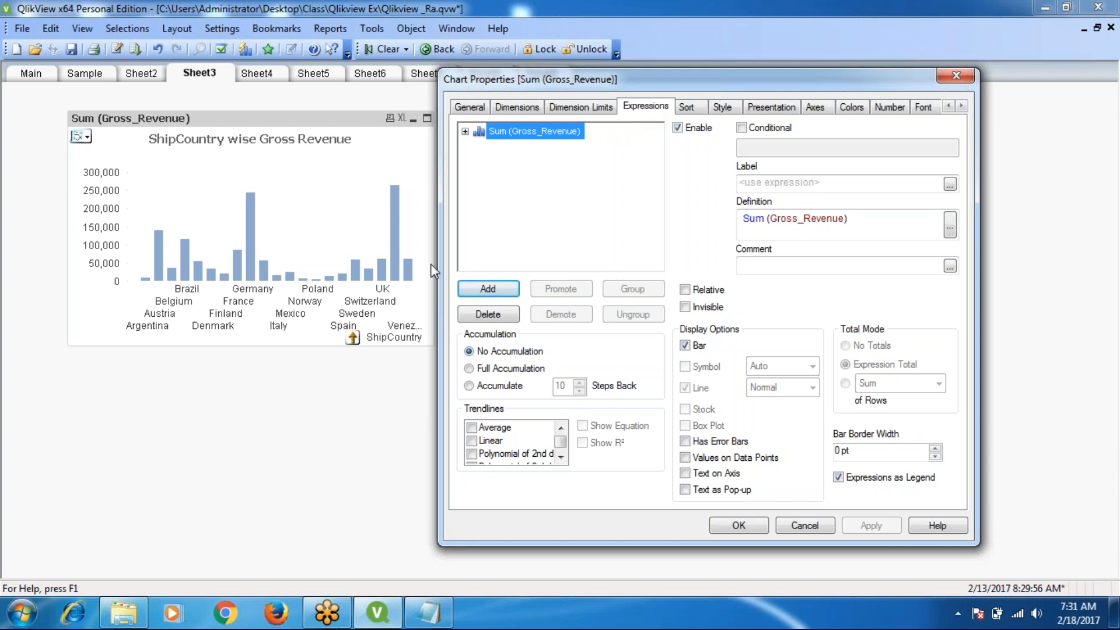
click(490, 290)
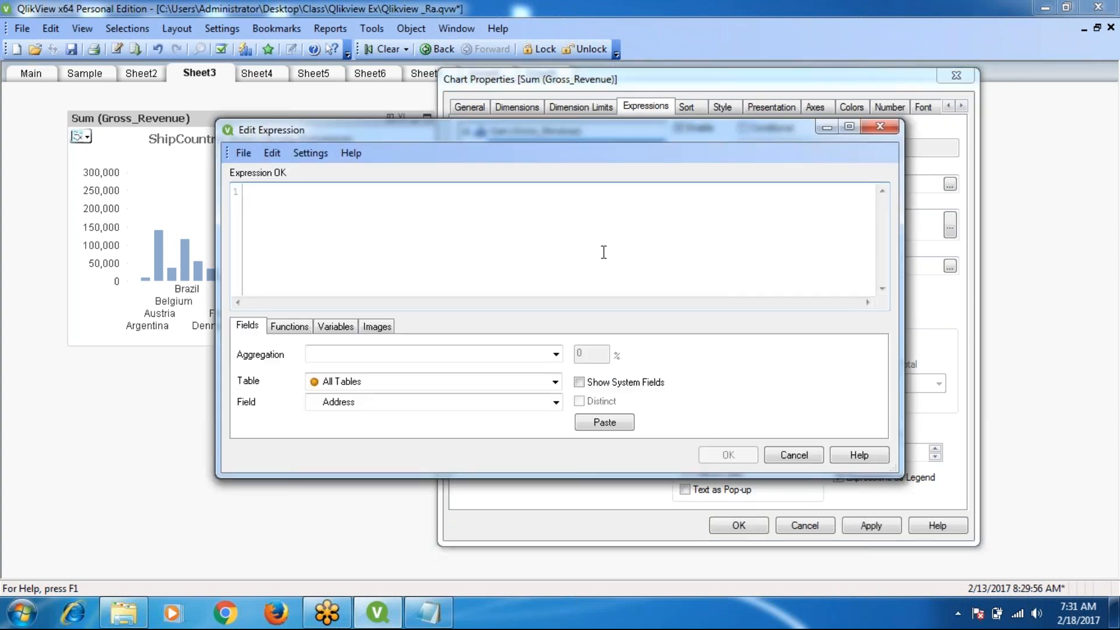
click(555, 355)
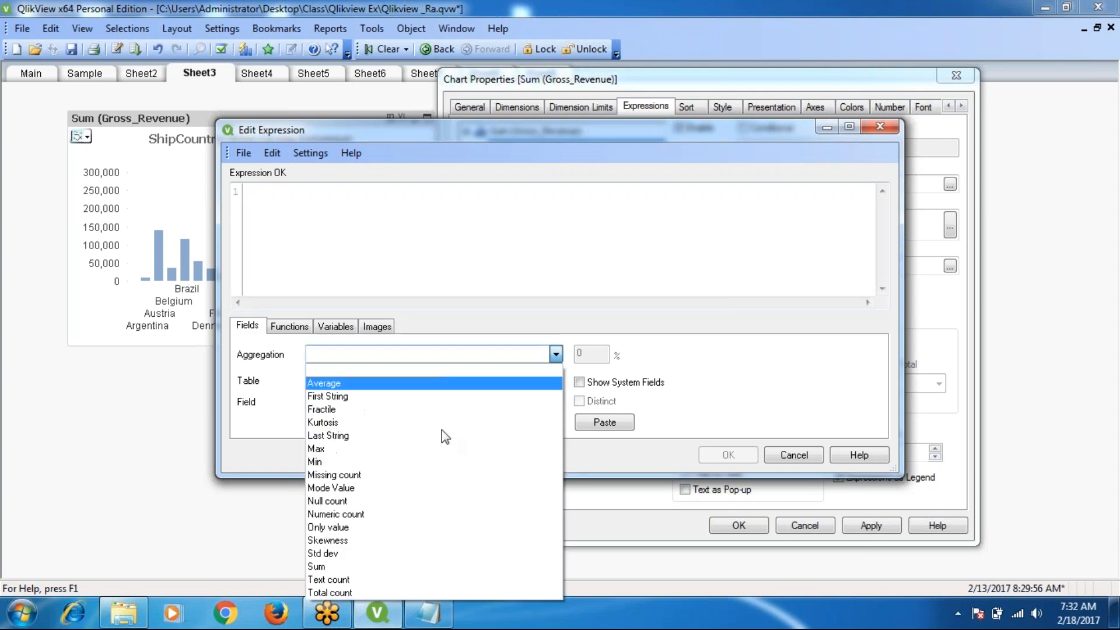
click(316, 566)
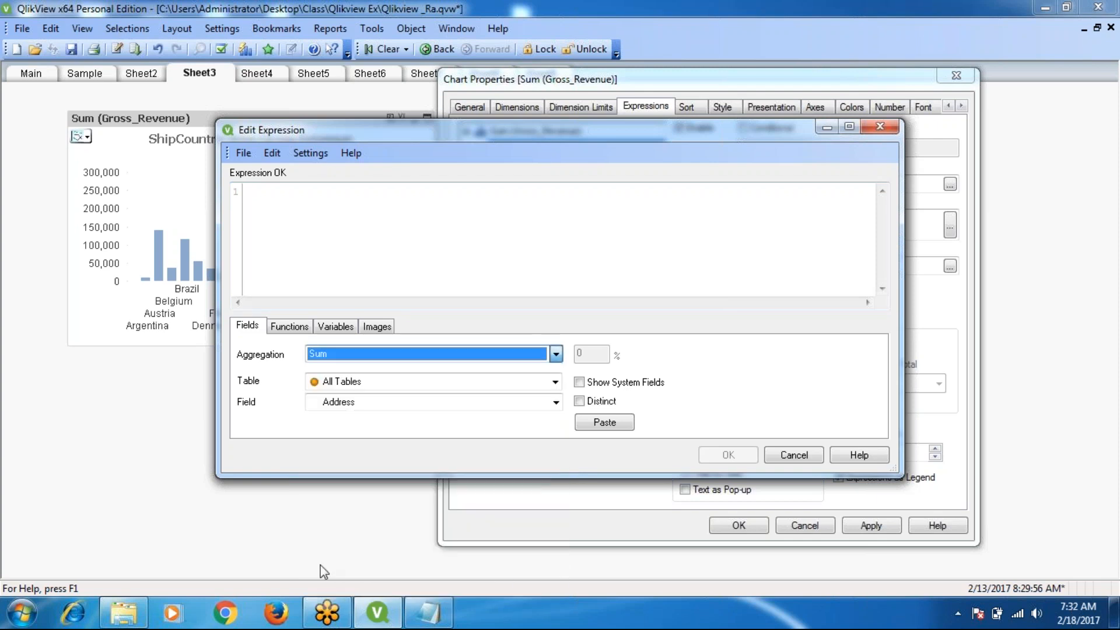
click(556, 402)
click(556, 403)
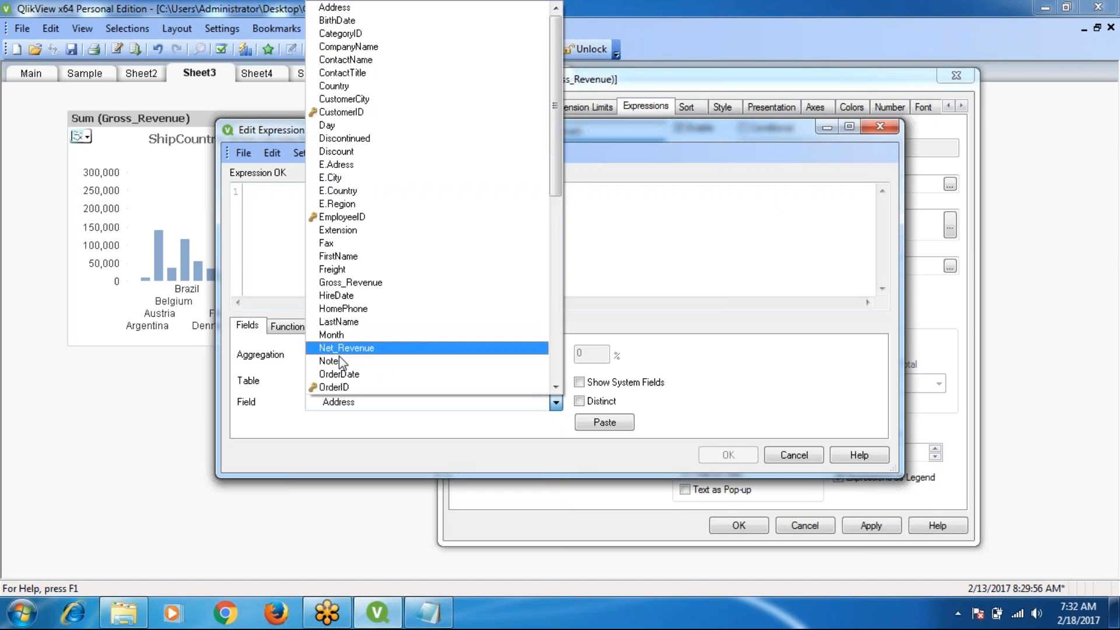
click(335, 269)
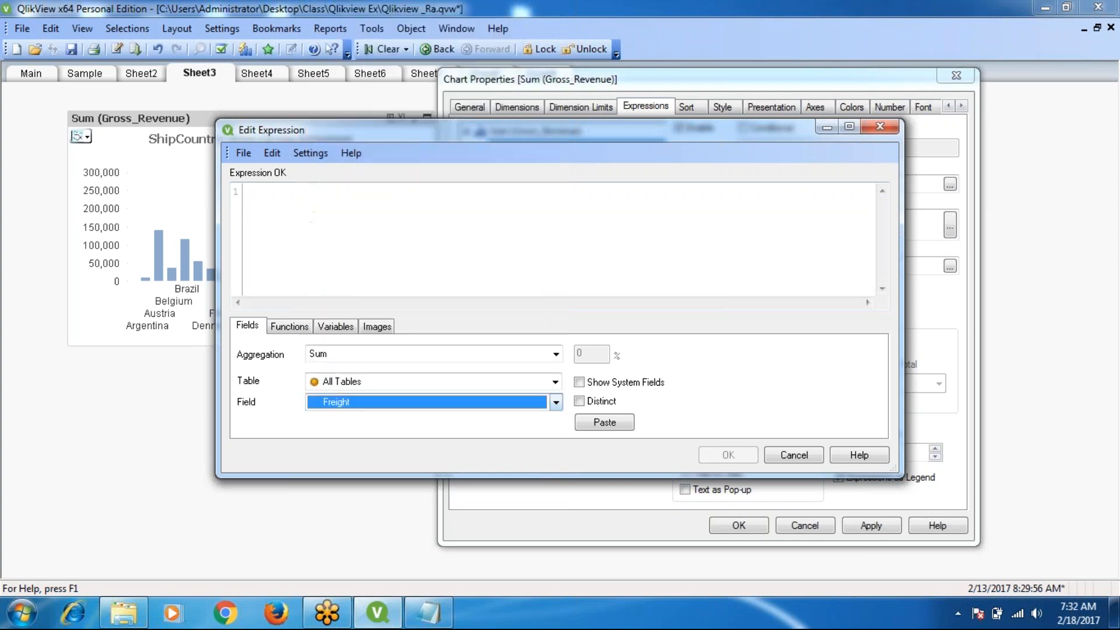
click(605, 422)
click(729, 457)
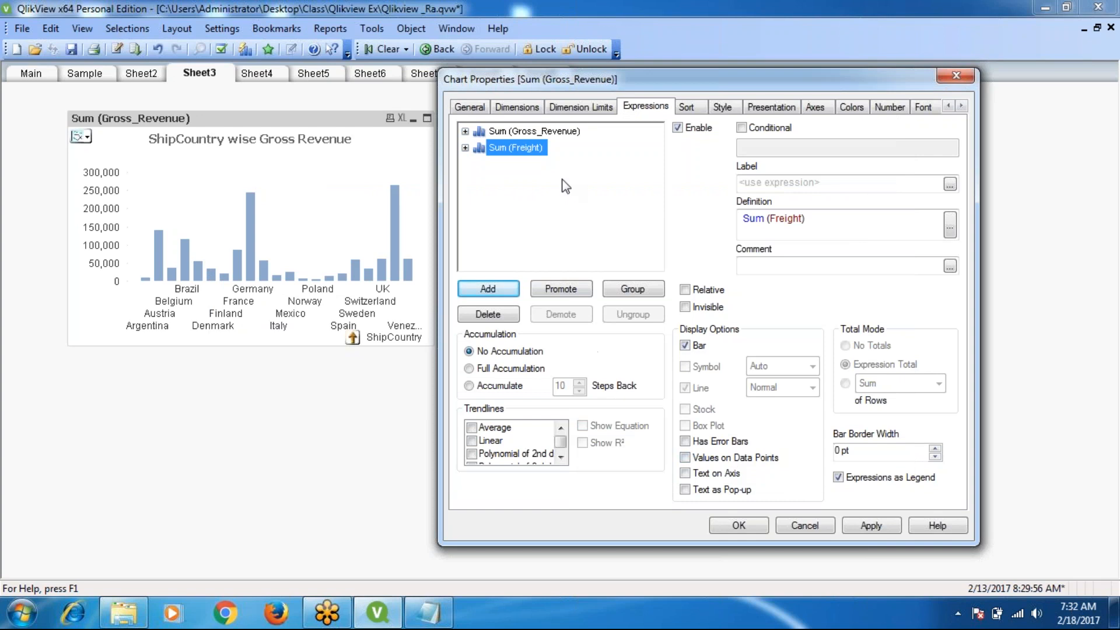
click(869, 525)
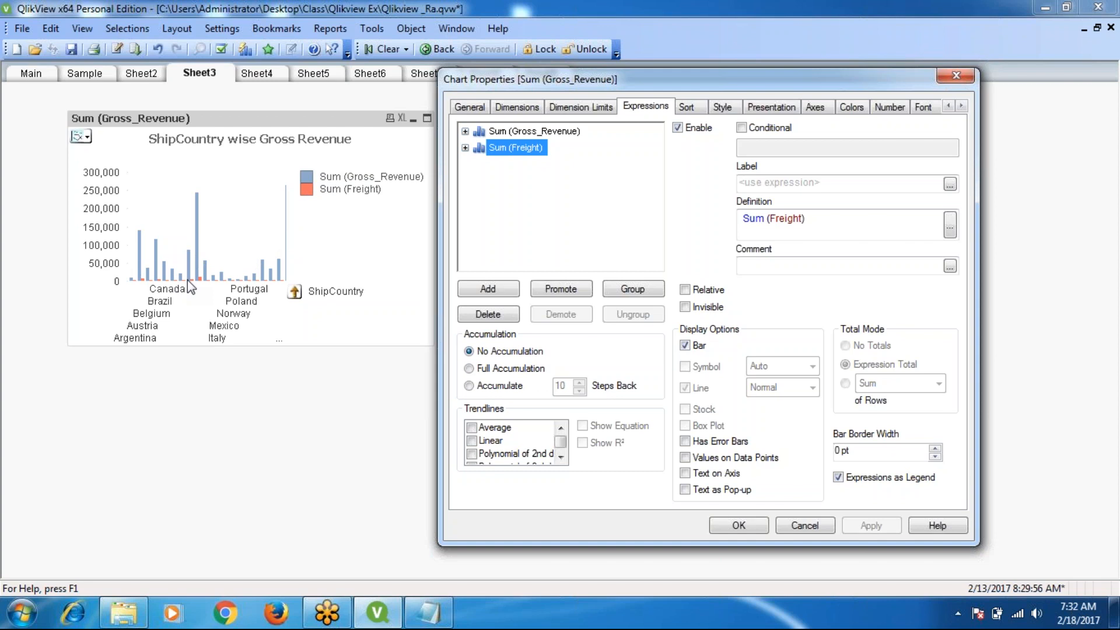
click(734, 531)
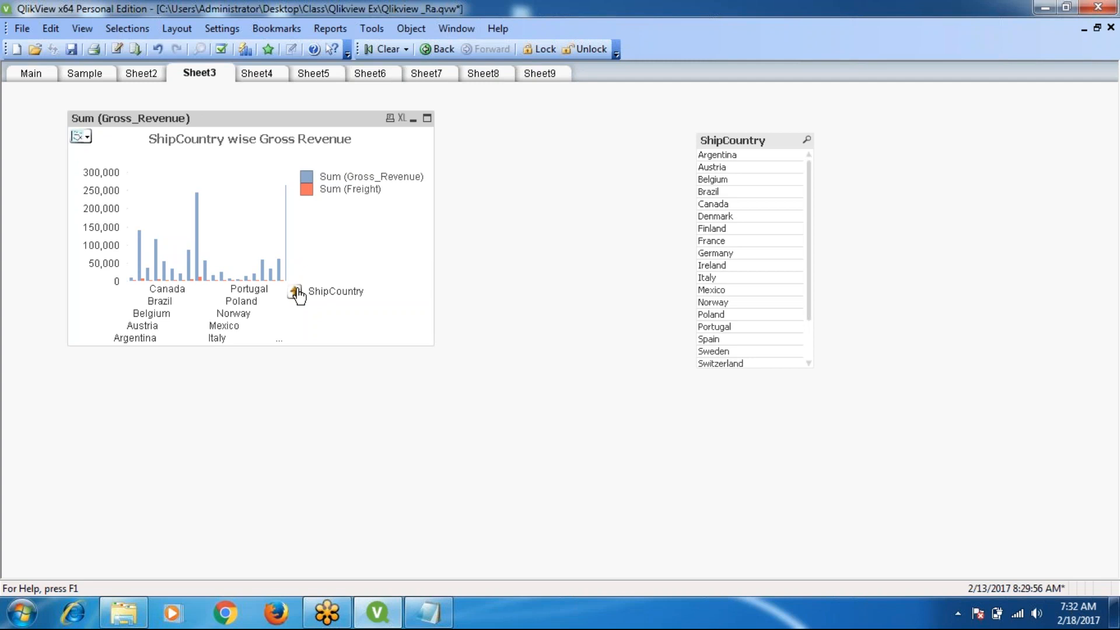
Drill down in the chart into Brazil and its RJ region, and drill back up to the ShipCountry level
click(154, 249)
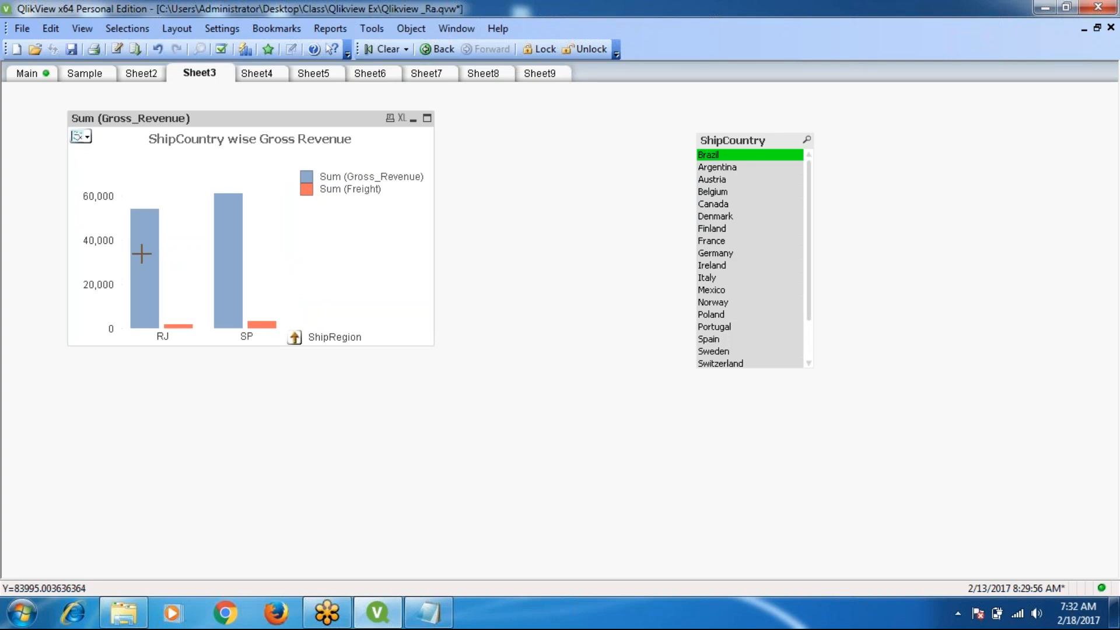
mouse_move(176, 323)
click(147, 268)
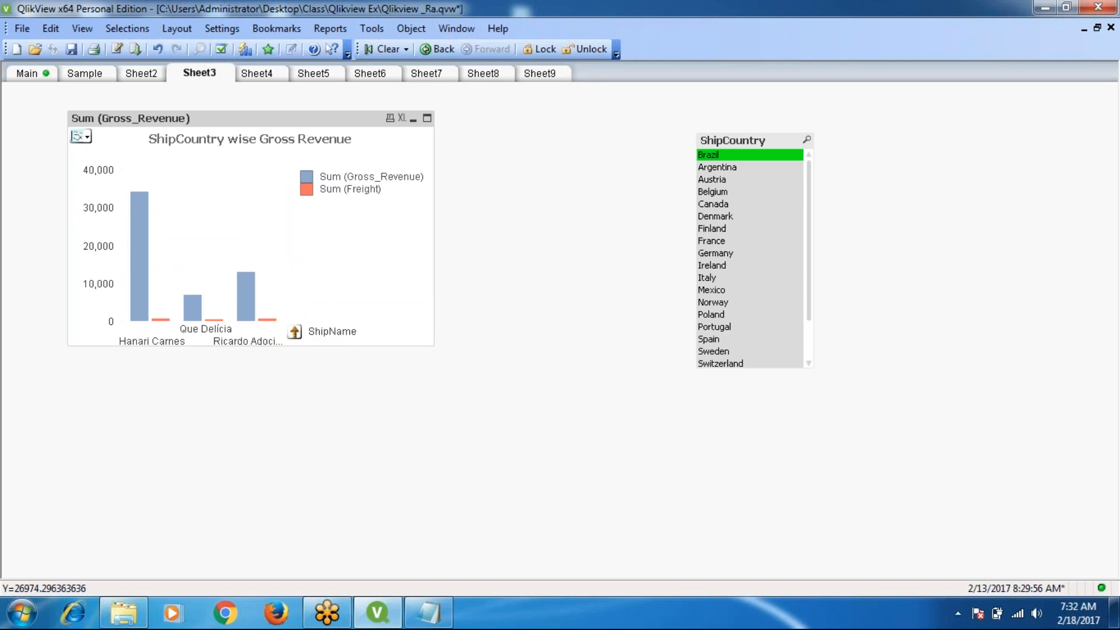
click(194, 309)
click(181, 279)
click(295, 333)
click(295, 333)
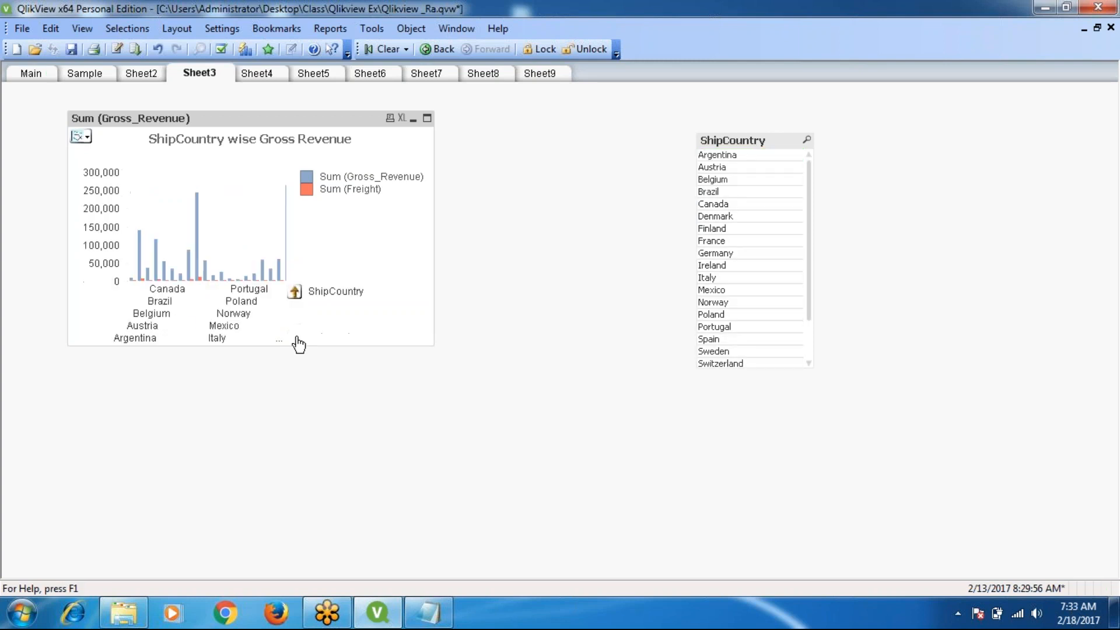
Group the Sum (Gross_Revenue) and Sum (Freight) expressions into one cyclic expression and save the chart properties
right_click(320, 122)
click(374, 130)
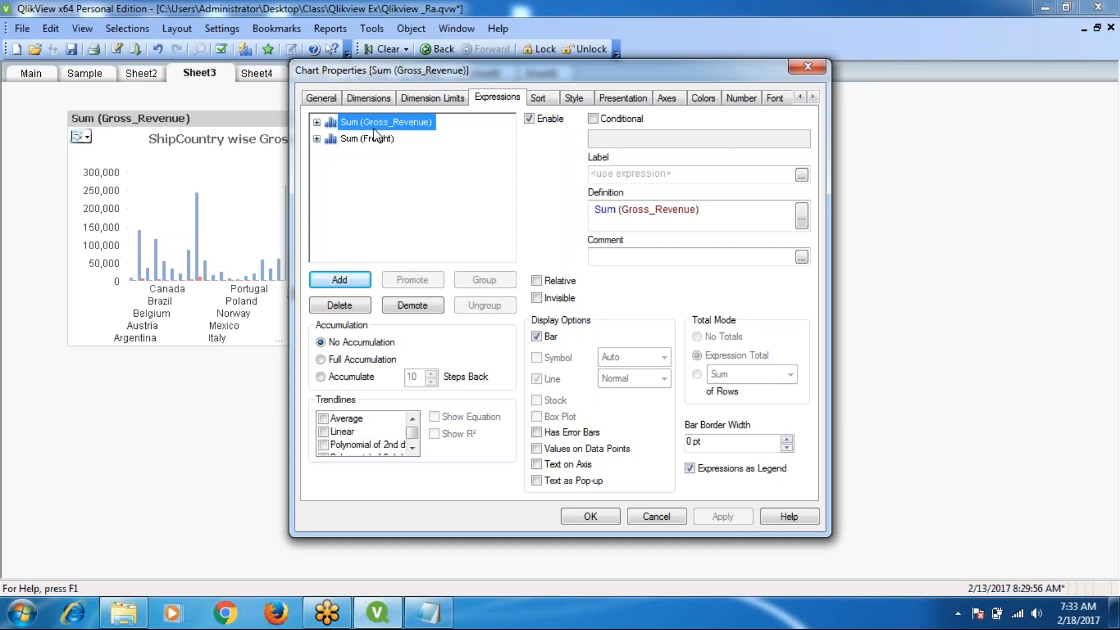
click(369, 139)
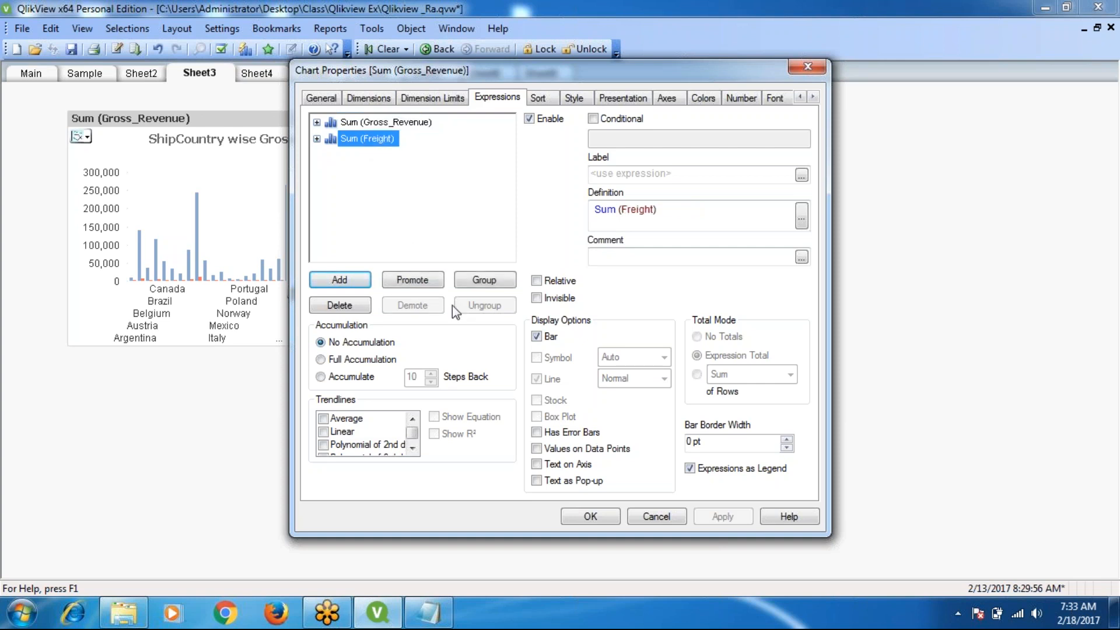
click(387, 124)
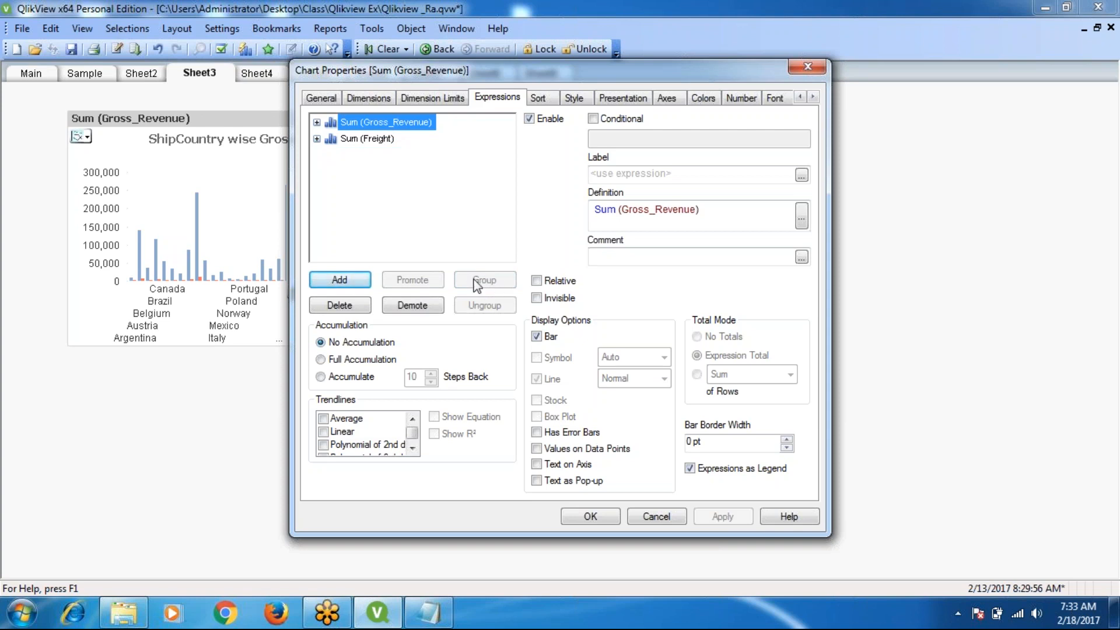
click(374, 140)
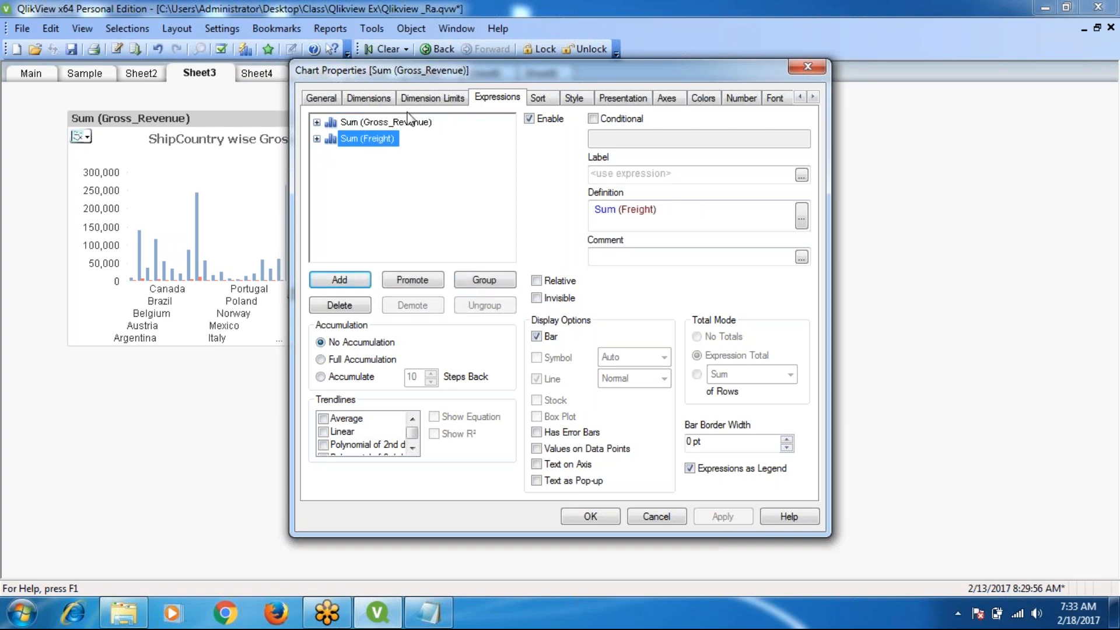
click(485, 280)
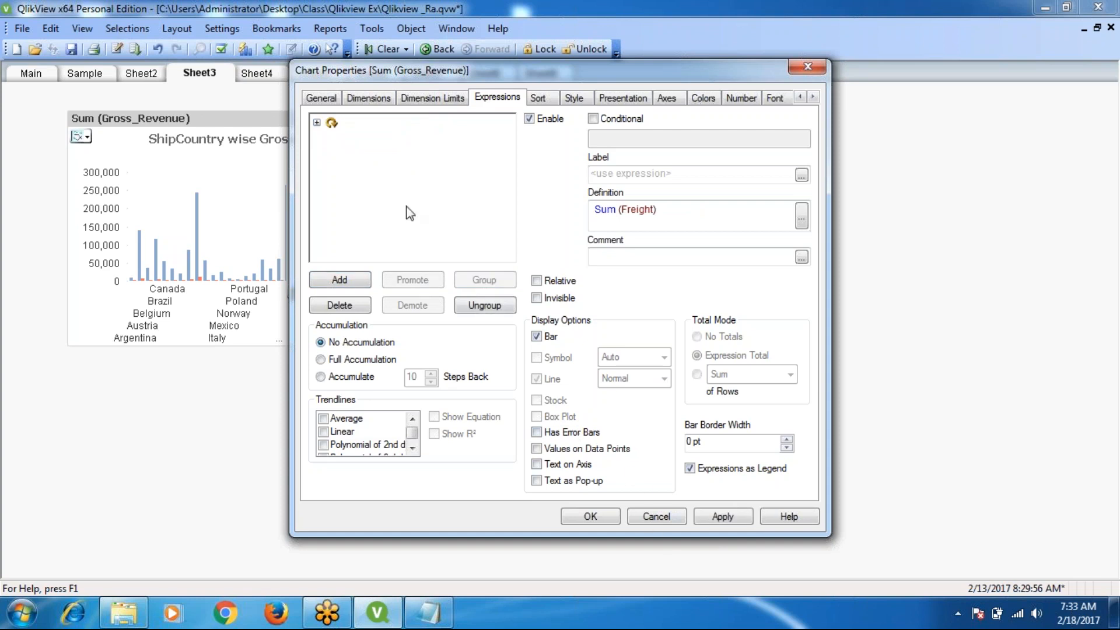
click(319, 123)
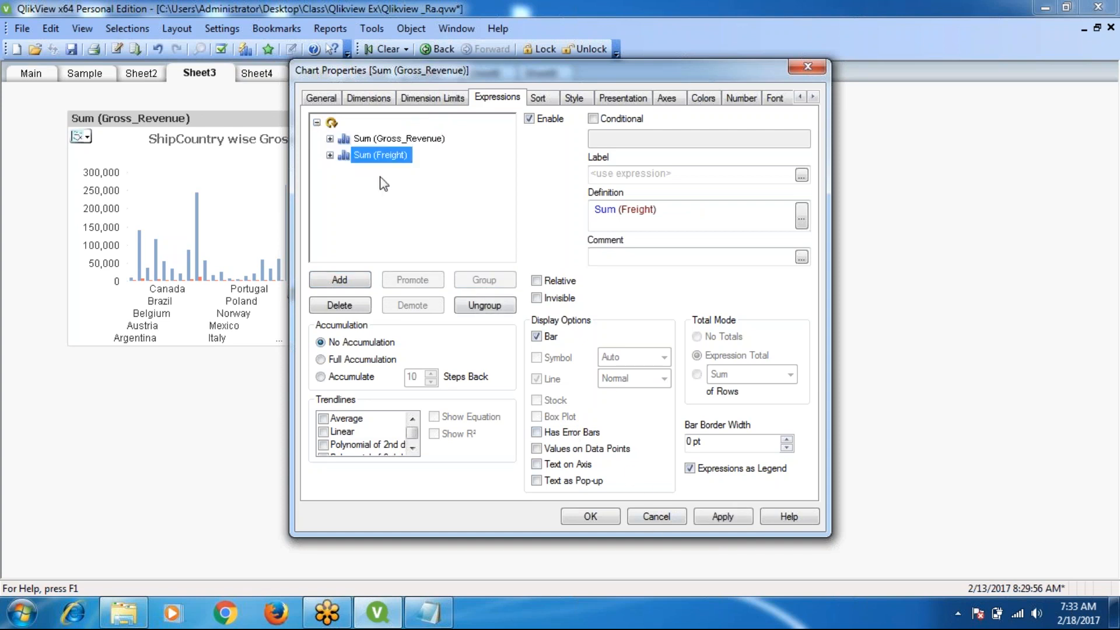
click(317, 122)
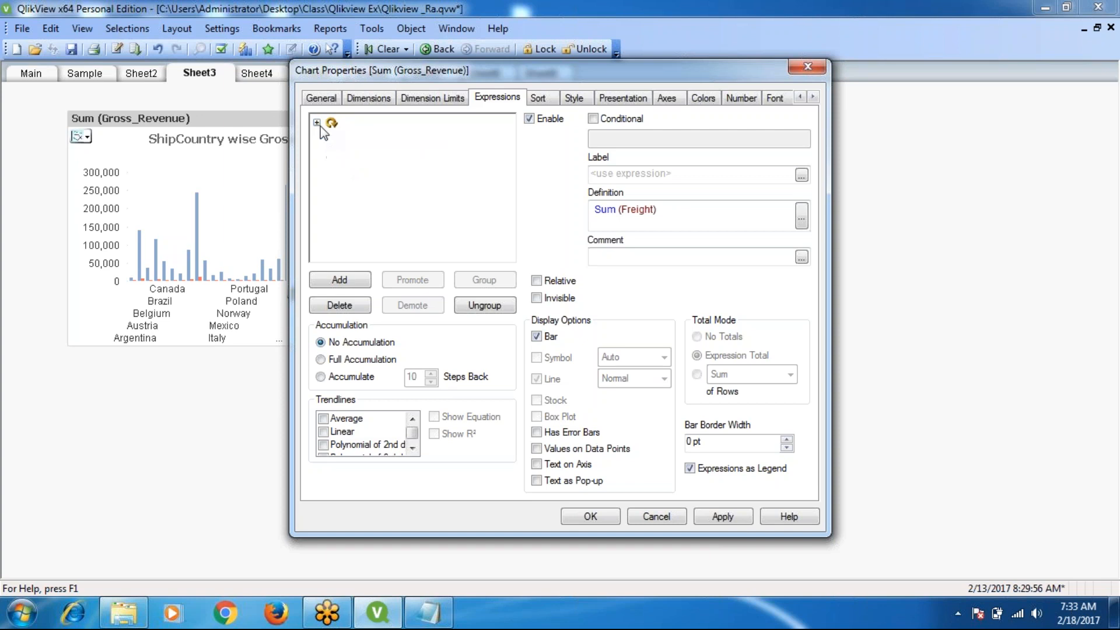
click(721, 517)
click(590, 517)
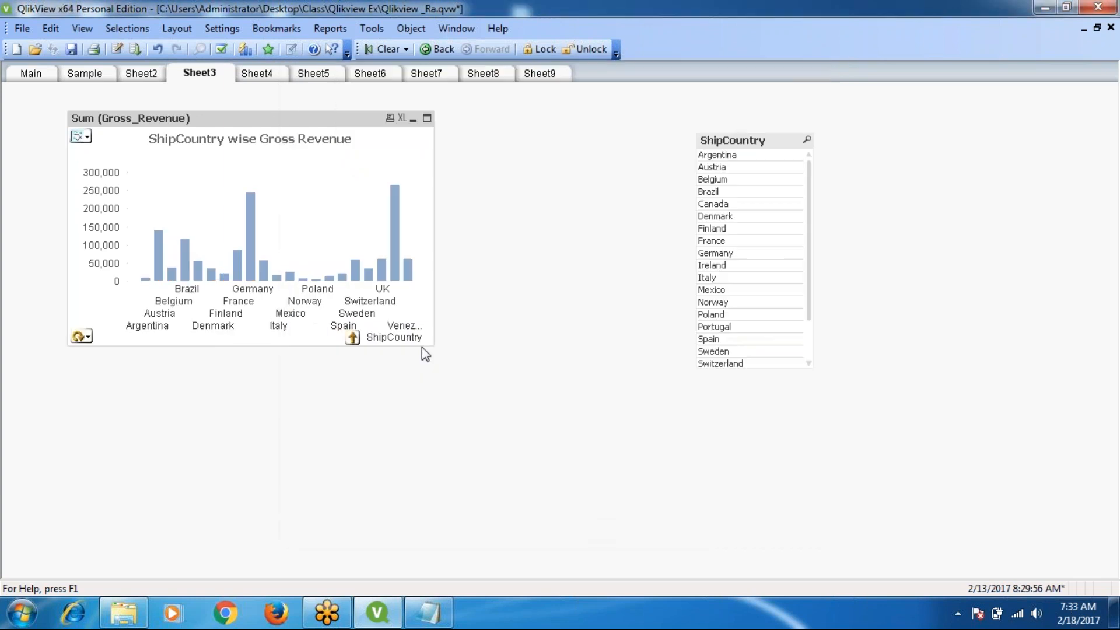
Cycle the chart's expression to Sum (Freight), back to Sum (Gross_Revenue), and to Sum (Freight) again
click(83, 339)
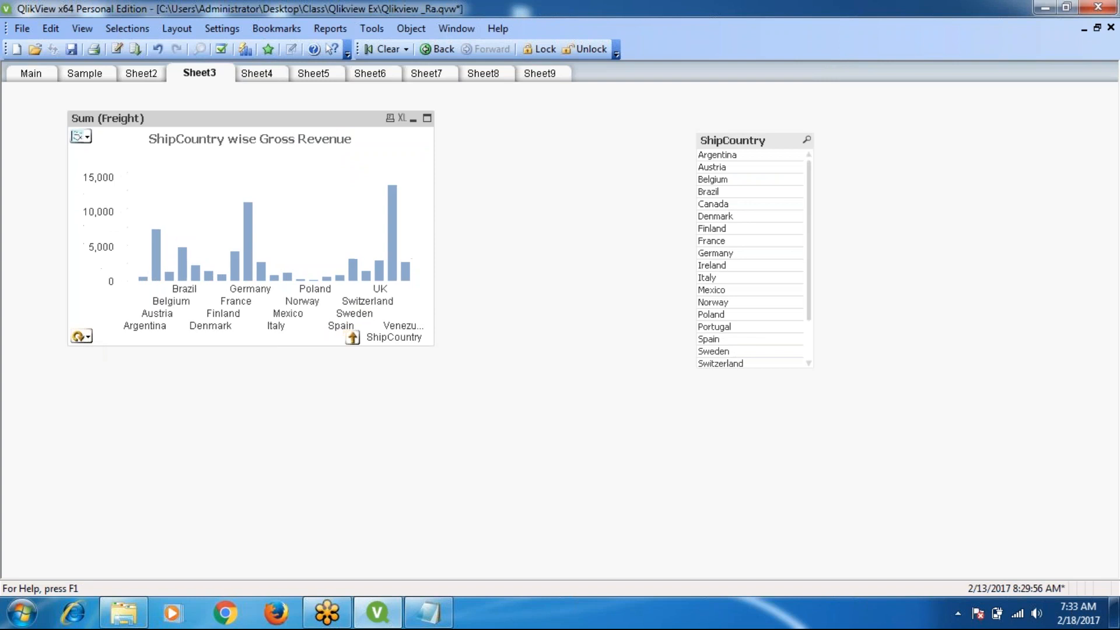
click(88, 337)
click(130, 357)
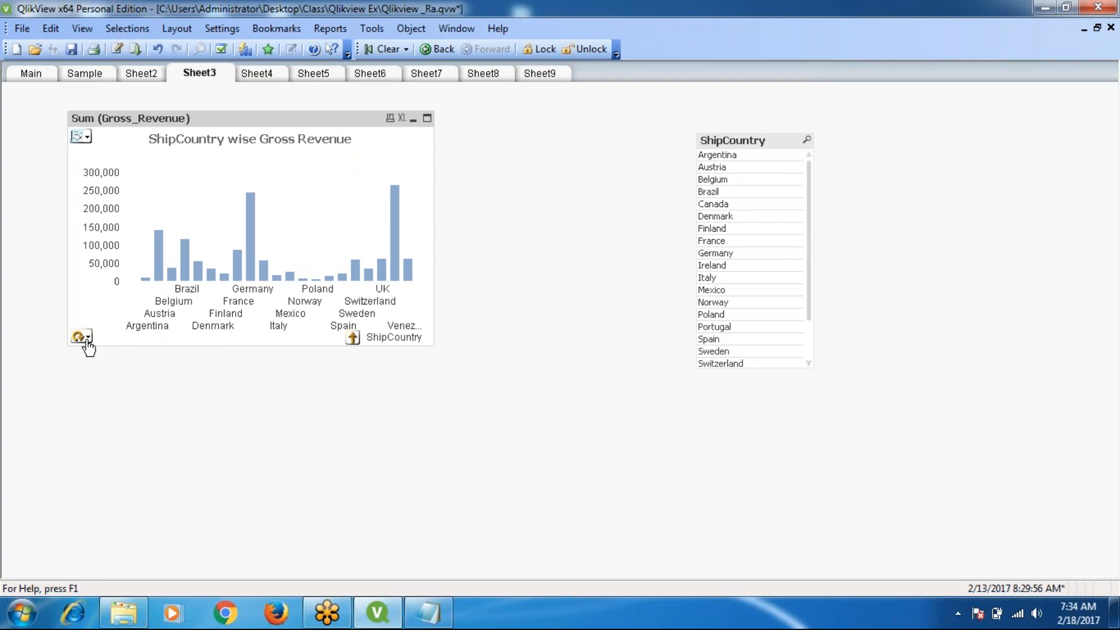
click(88, 337)
click(127, 361)
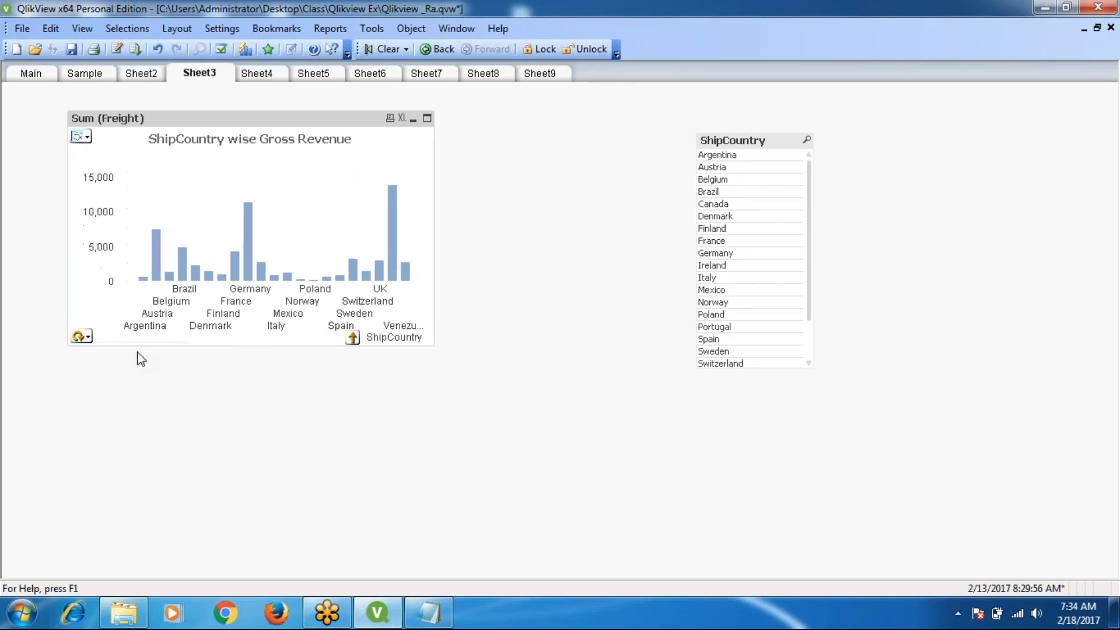
Drill into Brazil, cycle between the Sum (Freight) and Sum (Gross_Revenue) expressions, and drill into RJ with Sum (Gross_Revenue) shown
click(181, 255)
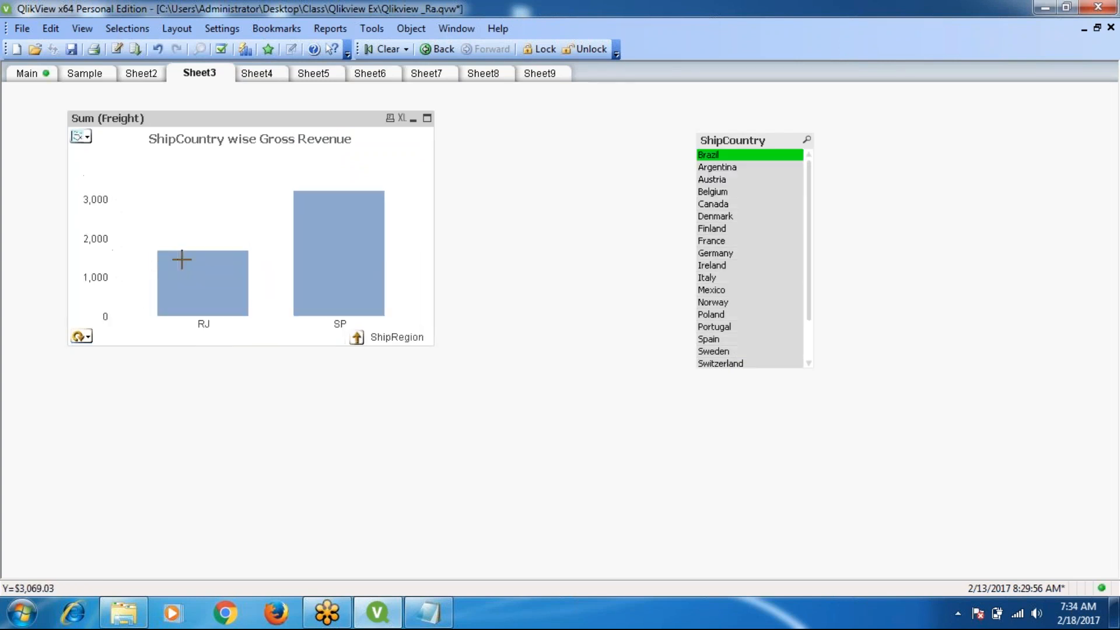
click(81, 336)
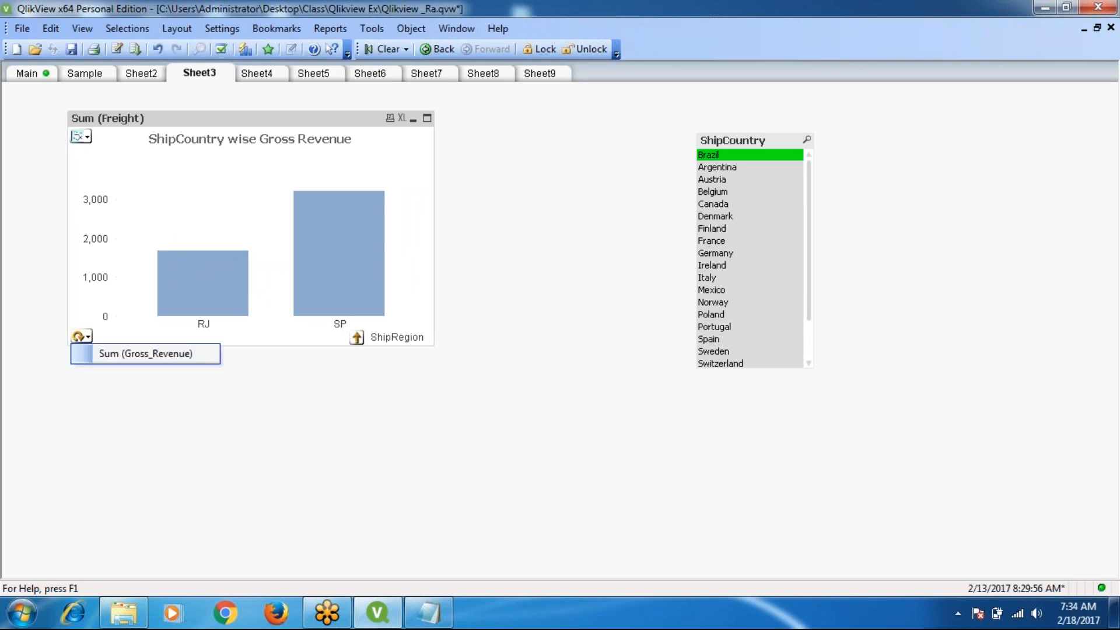
click(122, 360)
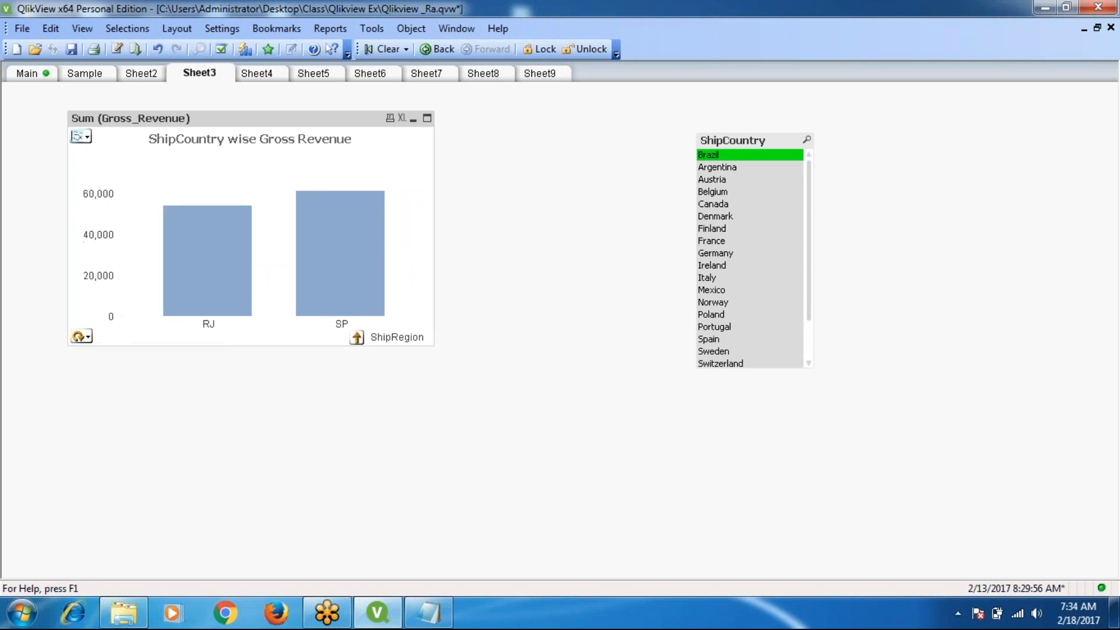
click(87, 340)
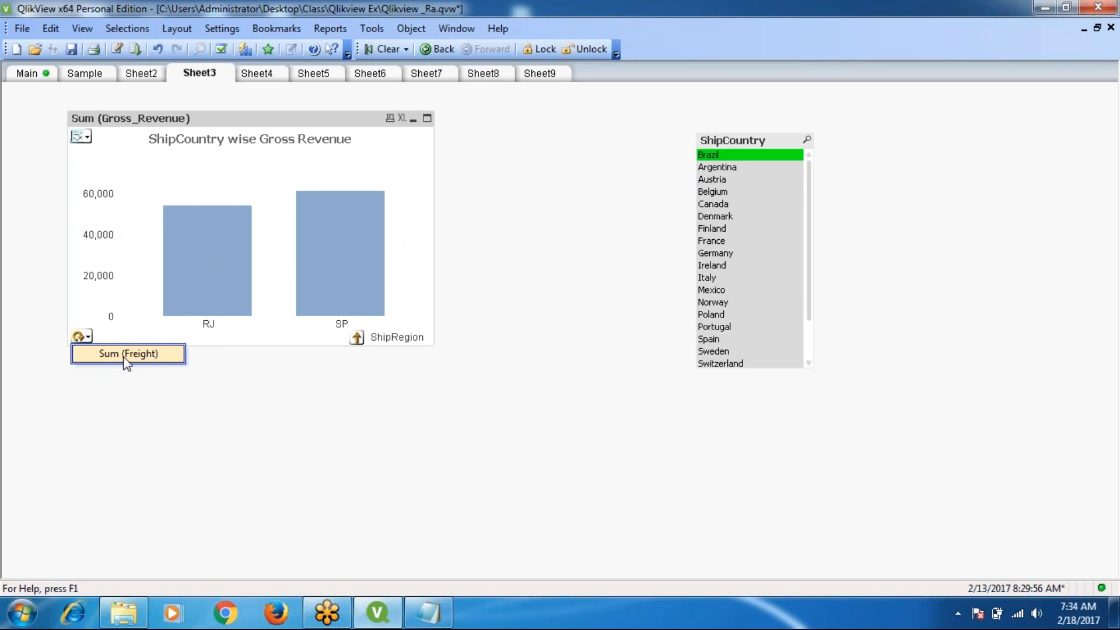
click(124, 361)
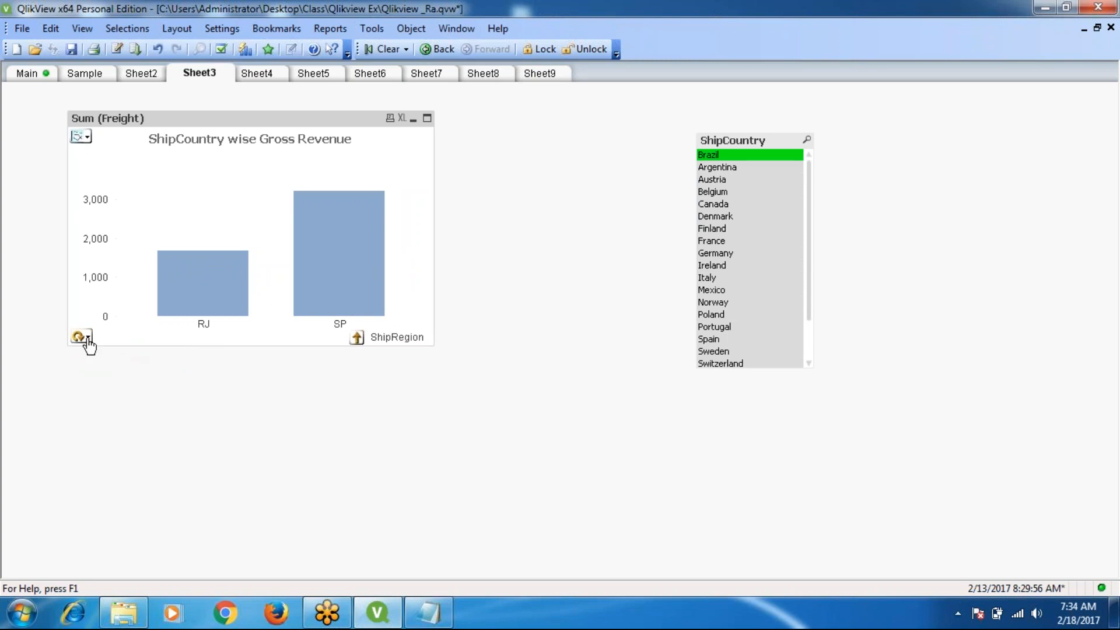
click(88, 339)
click(125, 355)
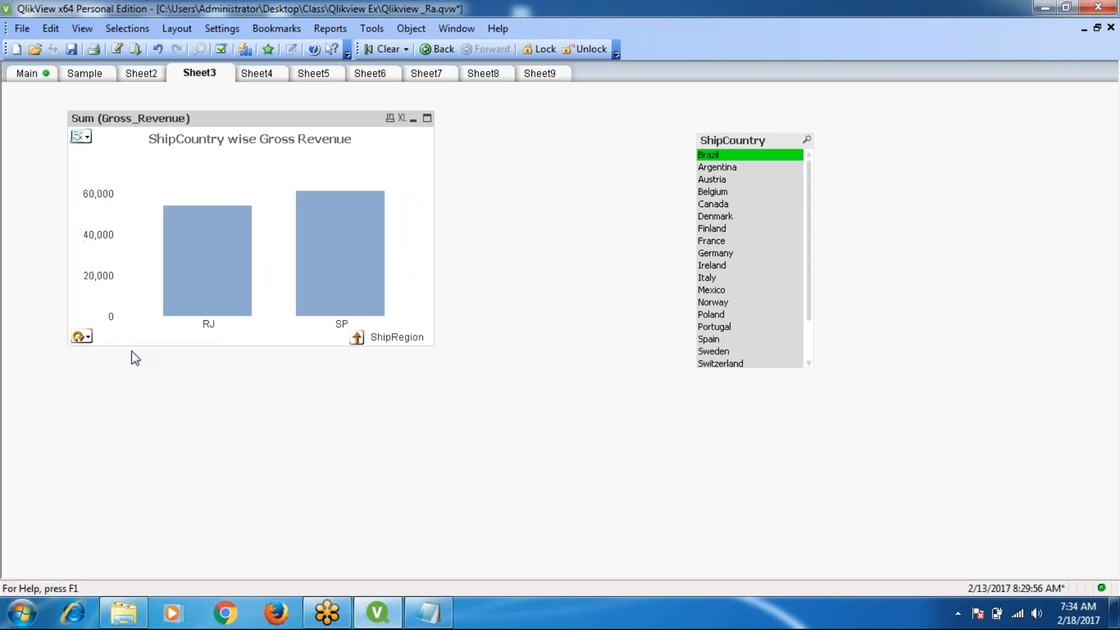
click(191, 291)
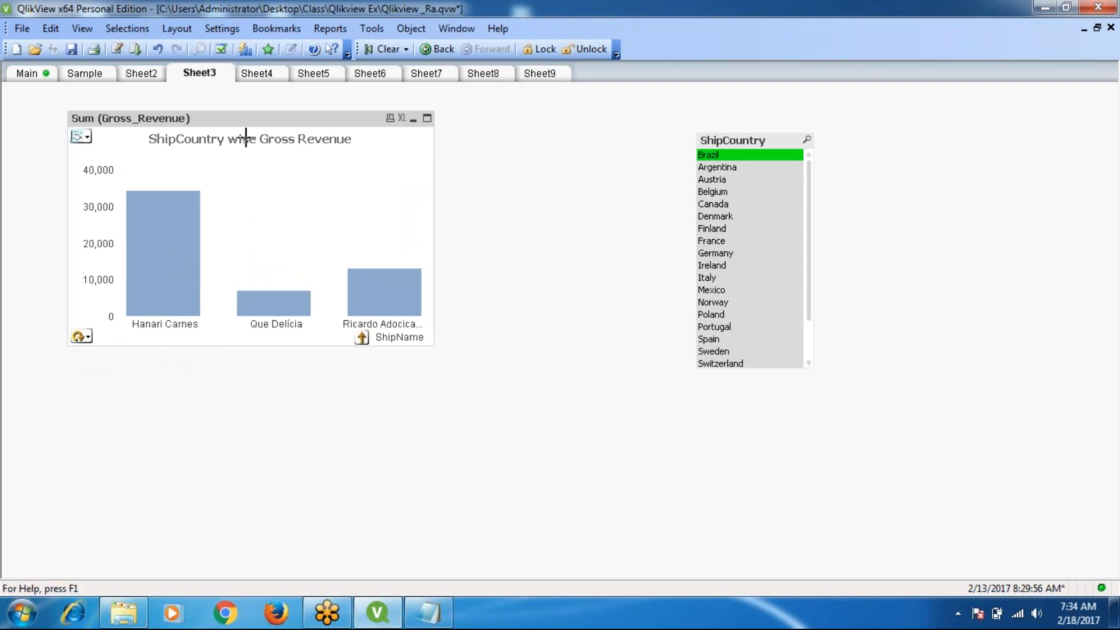
Ungroup the chart's cyclic expression into separate Sum (Freight) and Sum (Gross_Revenue) expressions
right_click(244, 117)
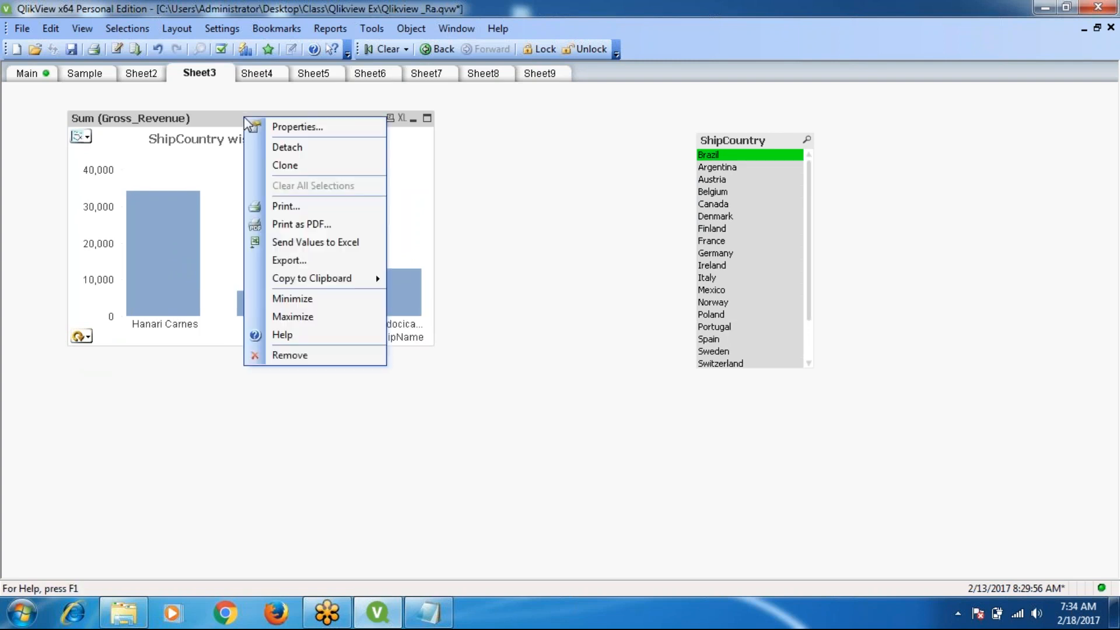
click(295, 126)
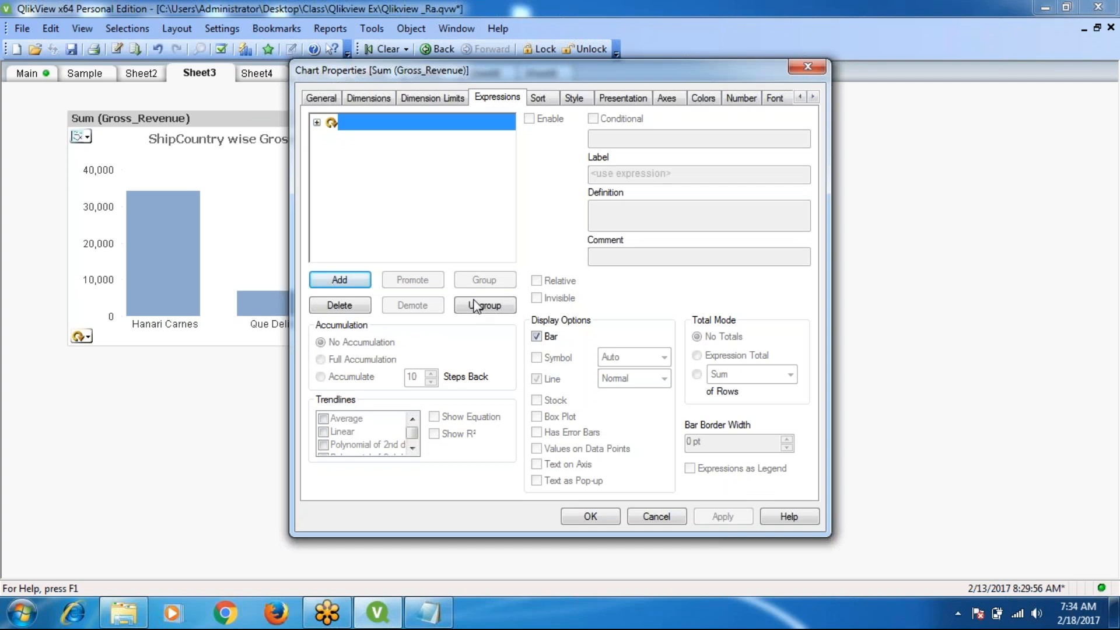
click(482, 309)
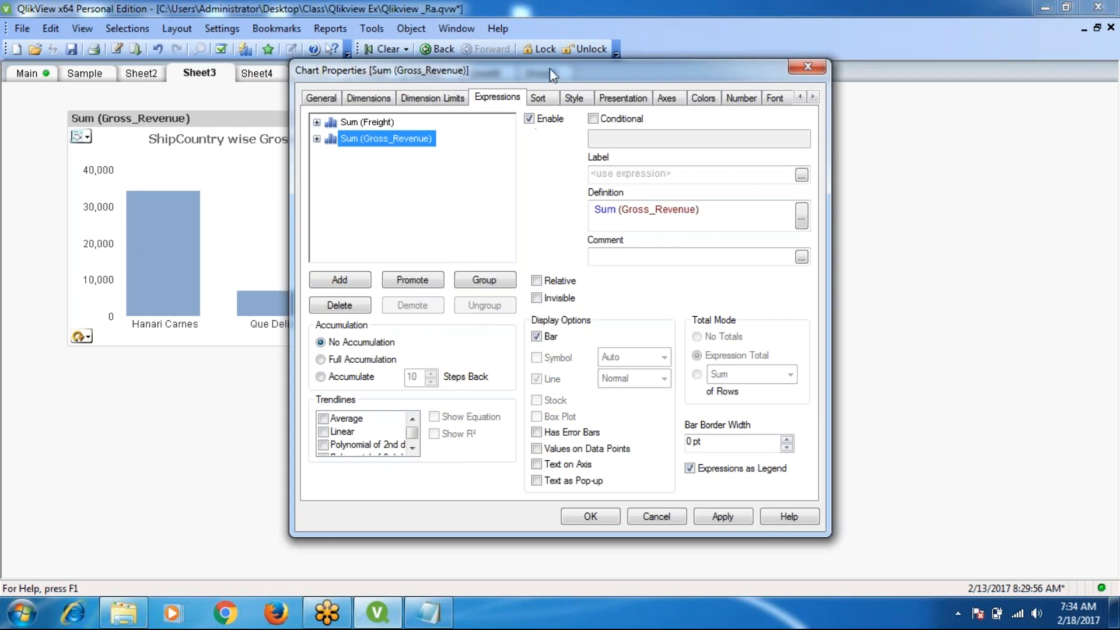
drag(548, 71, 669, 100)
Add ShipCity as a second used dimension after ShipGroup and save the chart properties
click(485, 129)
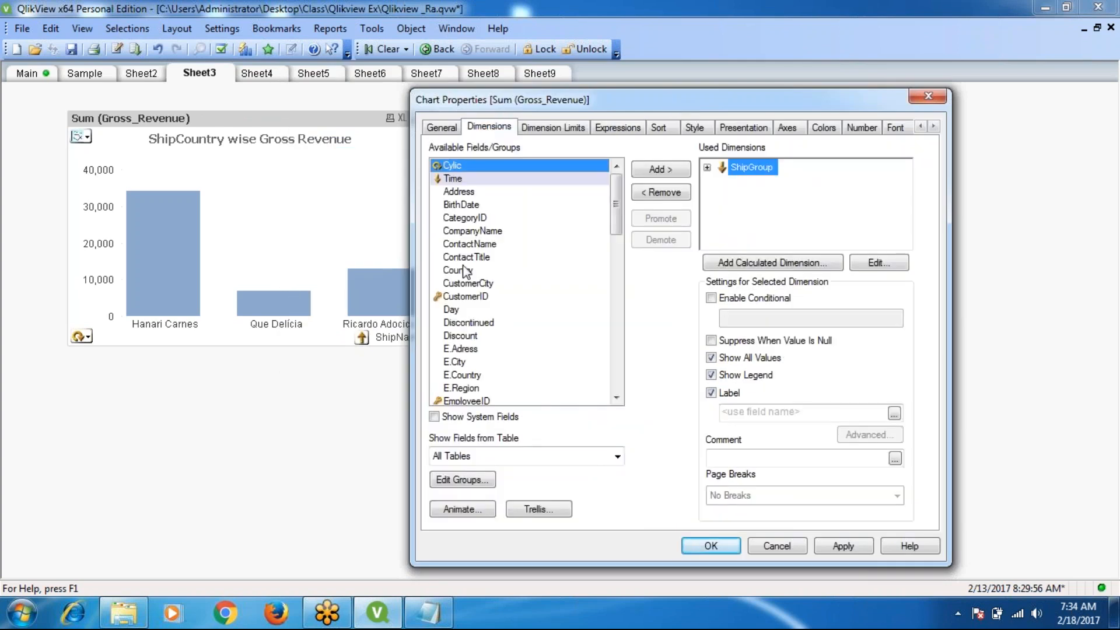
click(465, 271)
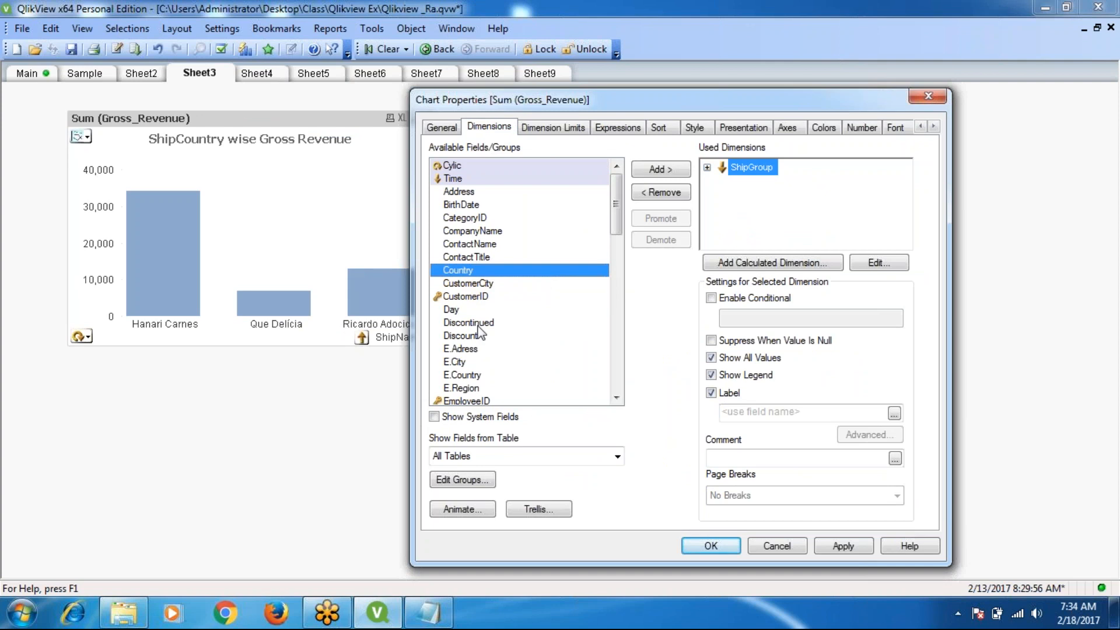
click(616, 398)
click(616, 399)
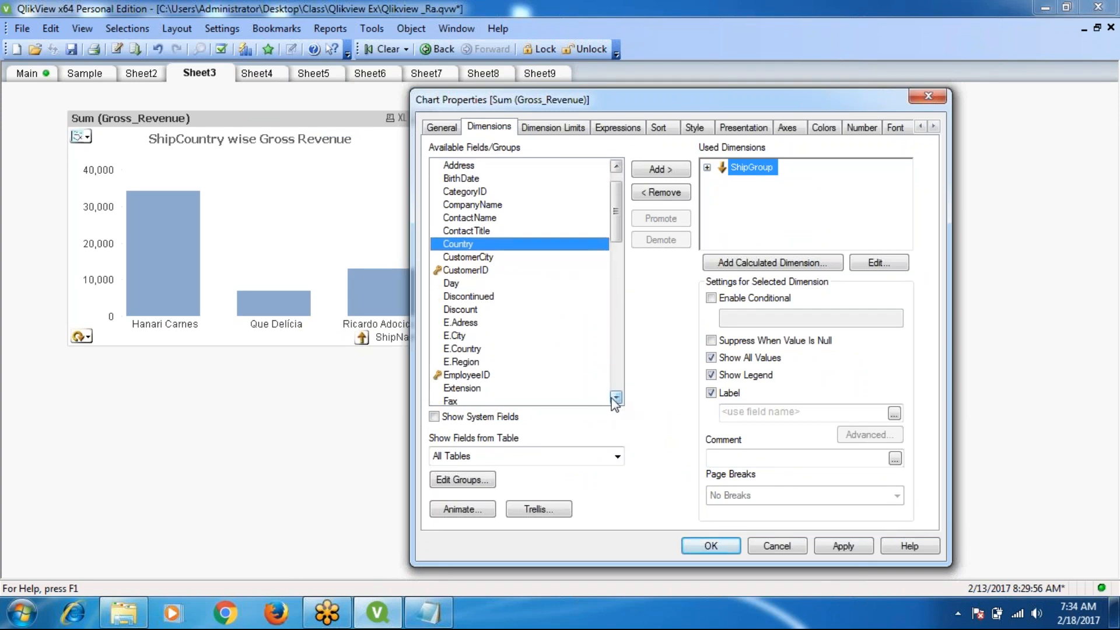
click(617, 398)
click(616, 398)
click(616, 398)
click(616, 399)
click(616, 399)
click(616, 398)
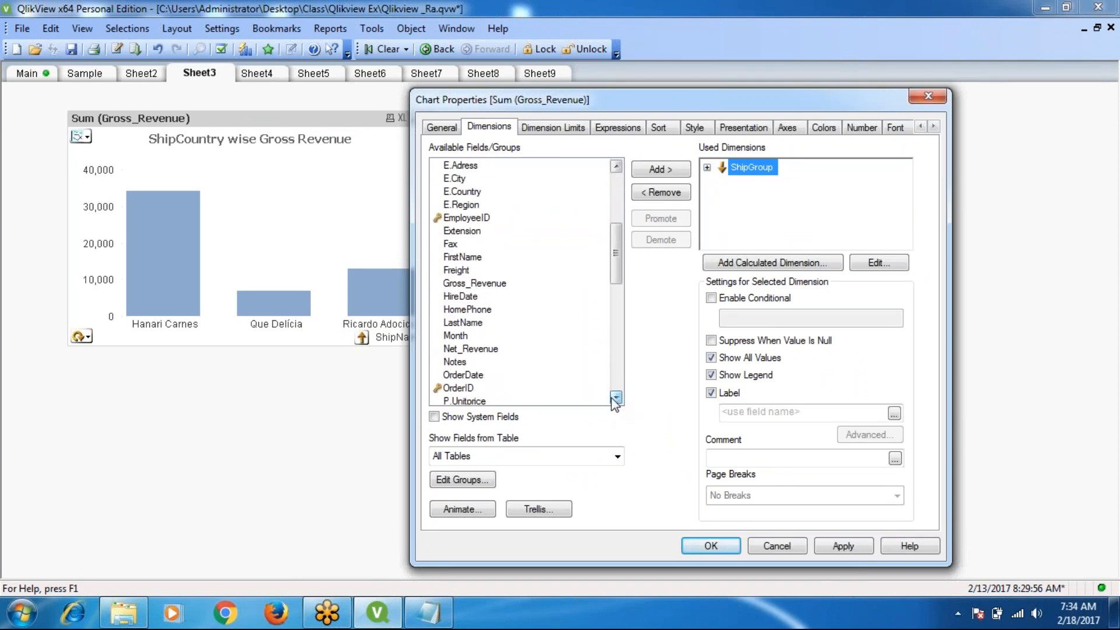
click(617, 398)
click(616, 399)
click(616, 399)
click(616, 399)
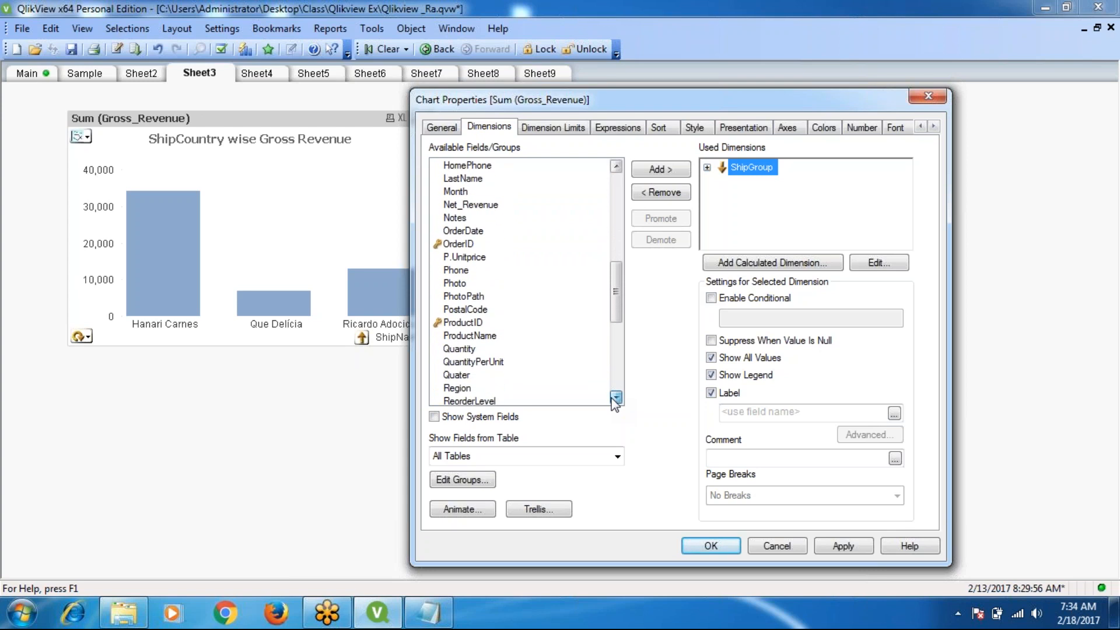
click(617, 398)
click(616, 398)
click(617, 399)
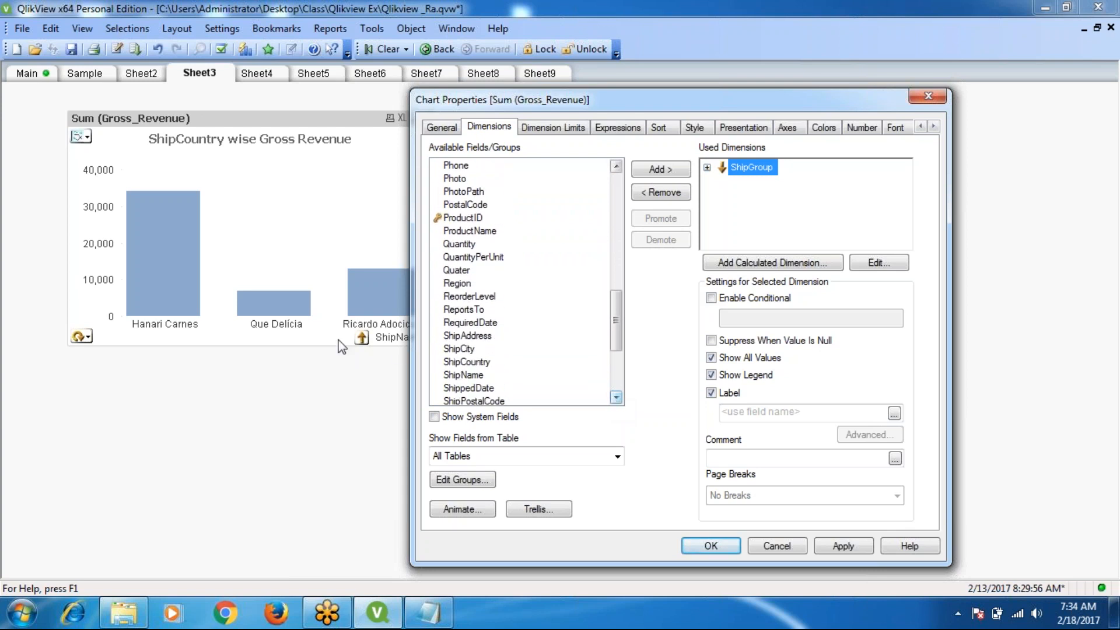
click(459, 349)
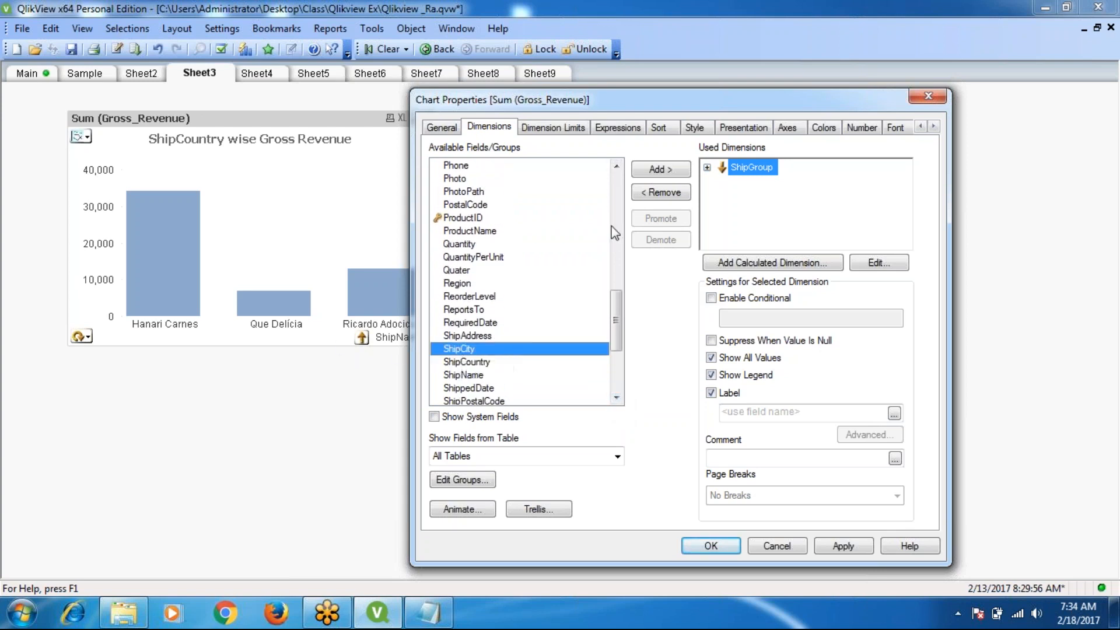
click(665, 170)
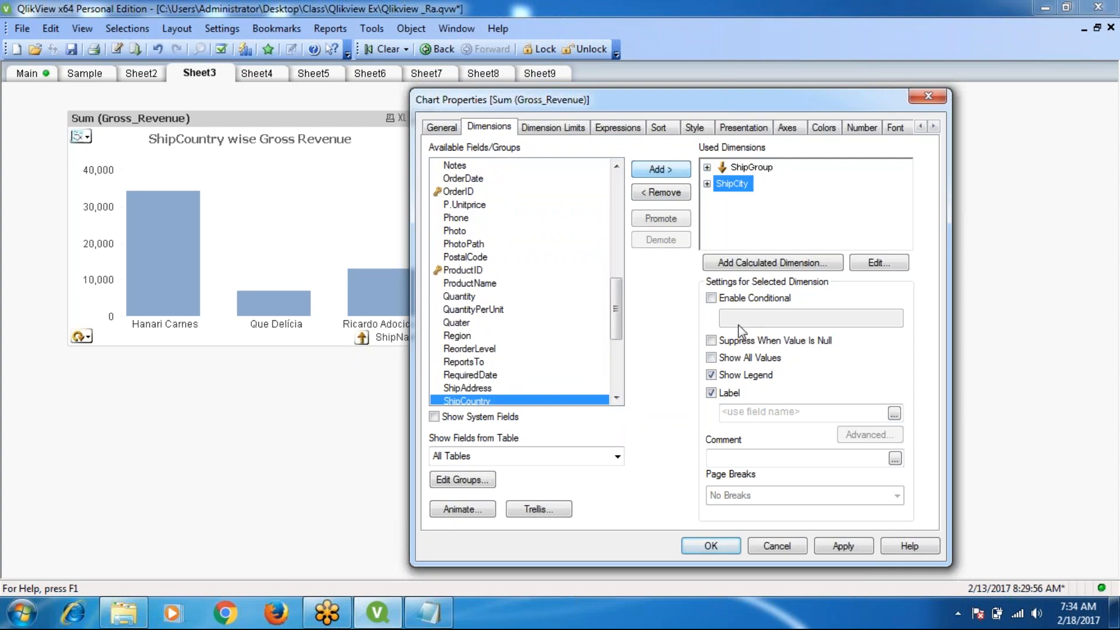
click(846, 546)
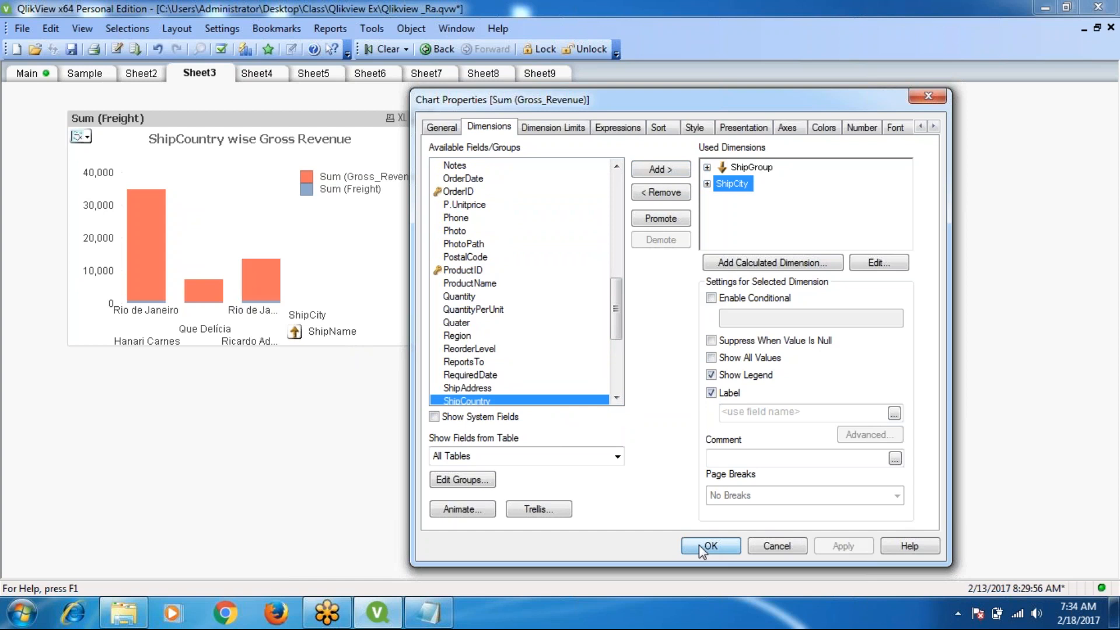
click(699, 545)
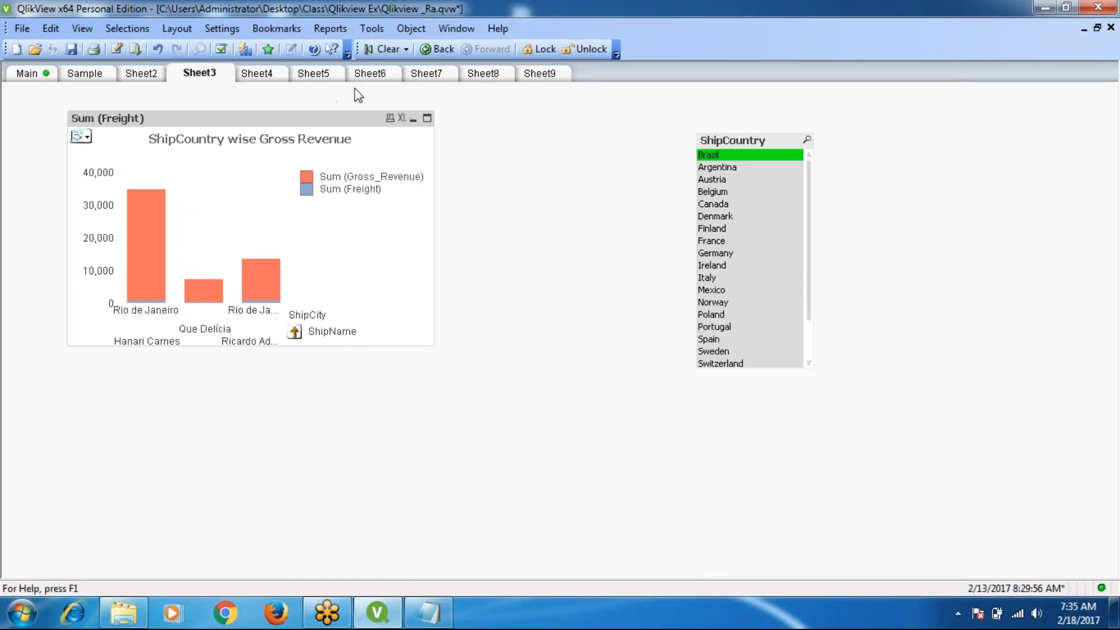
Clear all selections and drill into Argentina in the chart
click(377, 52)
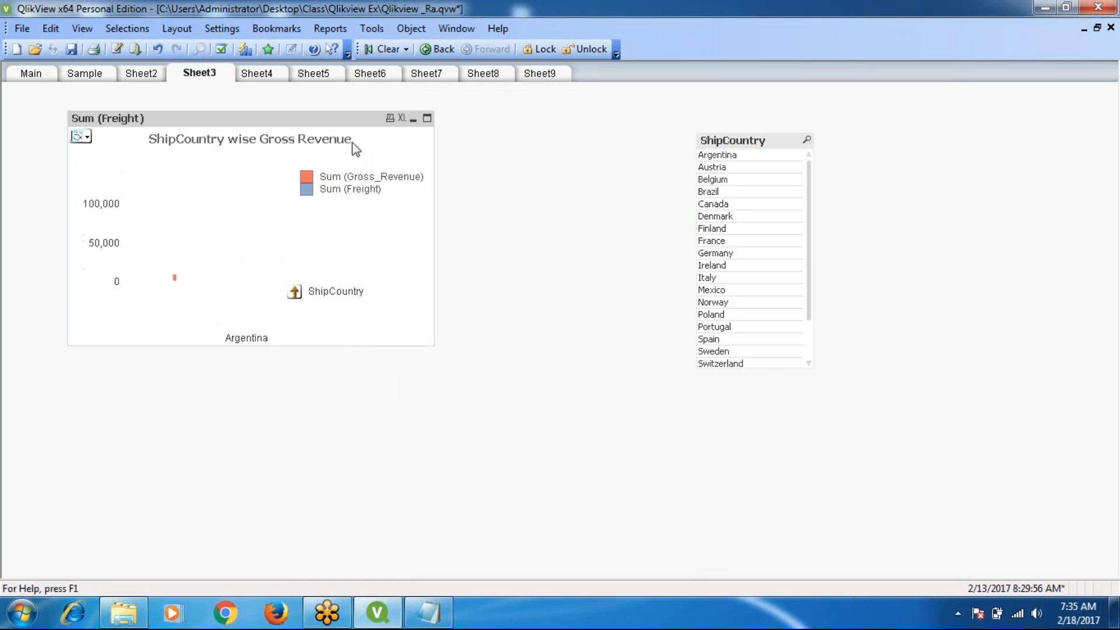
click(175, 278)
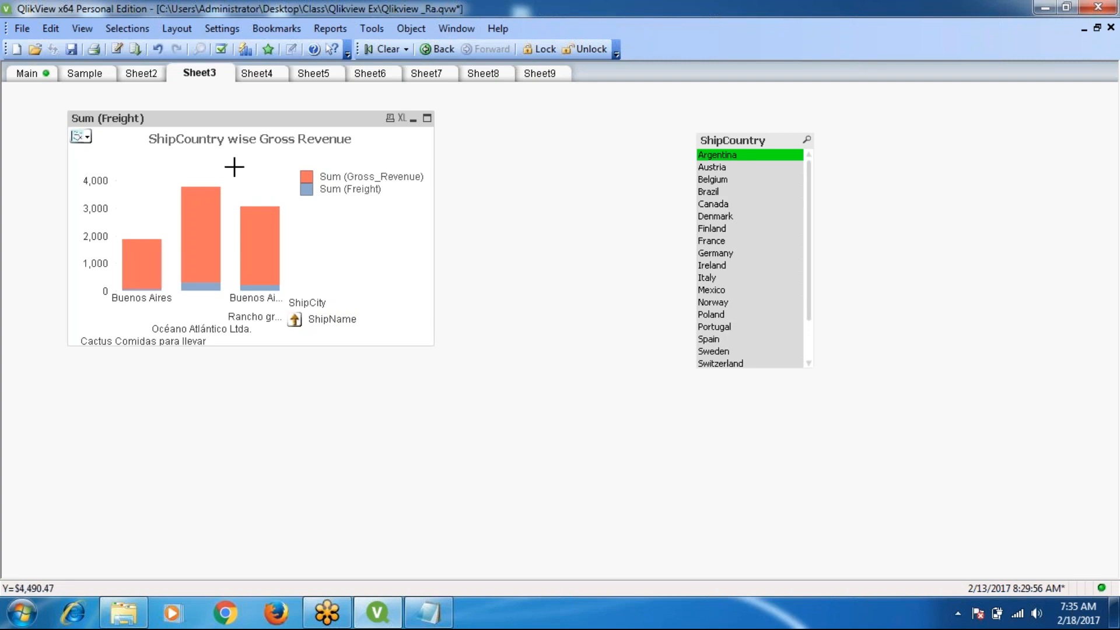
Remove the ShipCity dimension from the chart and apply the change
right_click(239, 125)
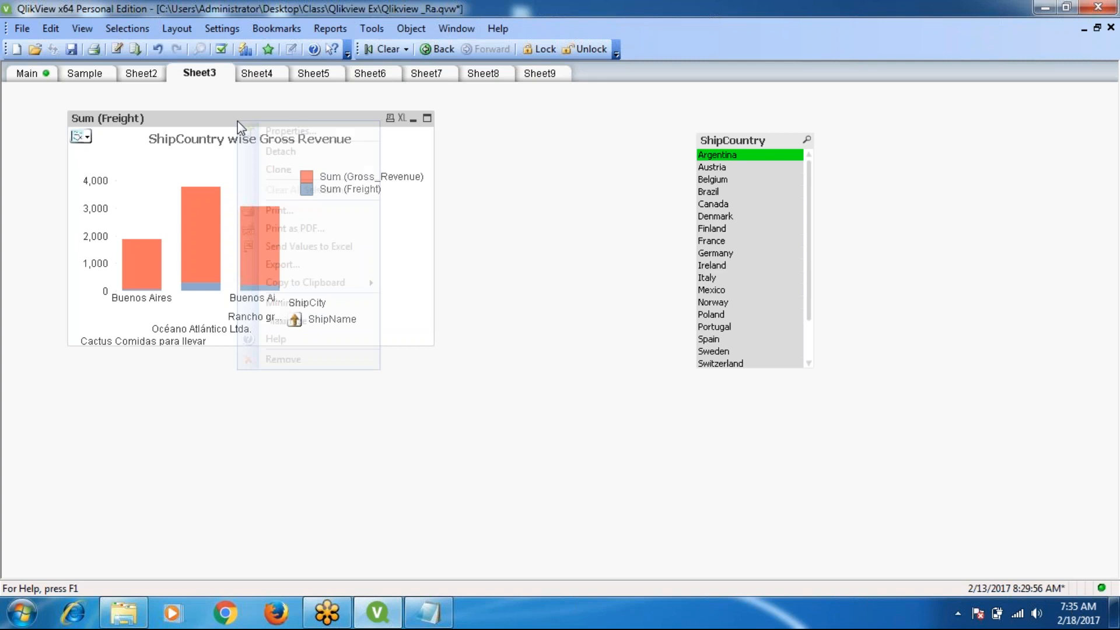
click(299, 131)
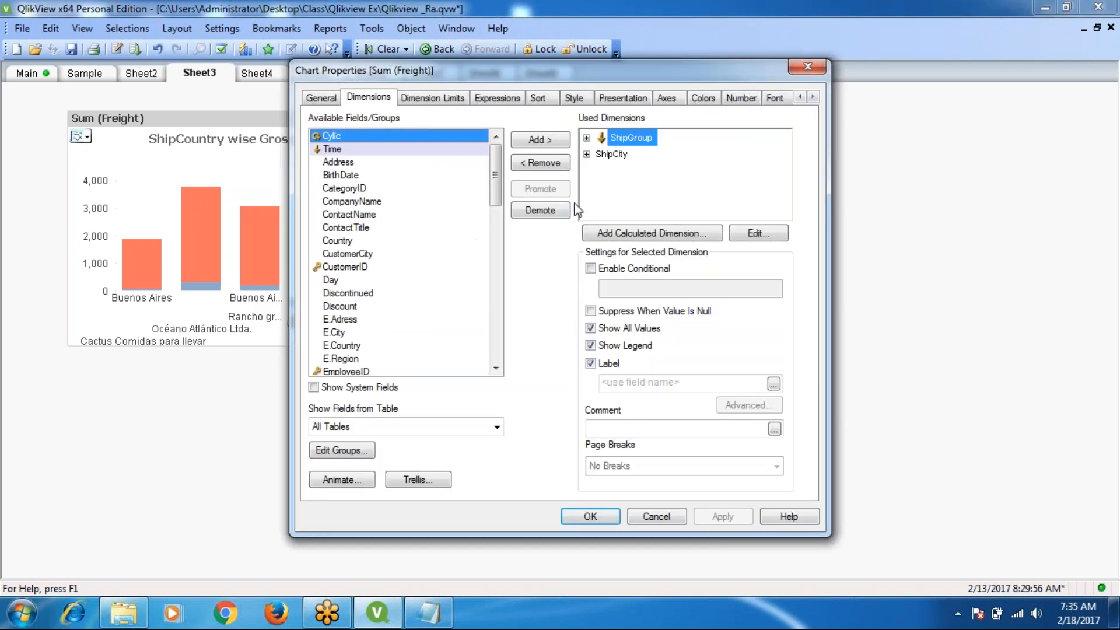
click(609, 155)
click(540, 162)
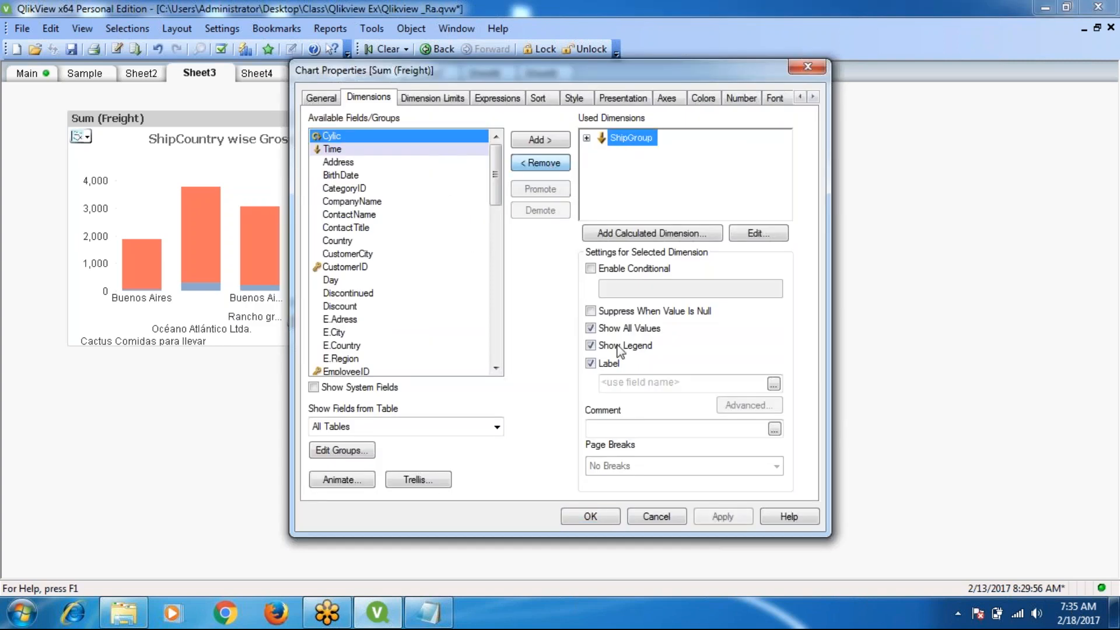
click(724, 517)
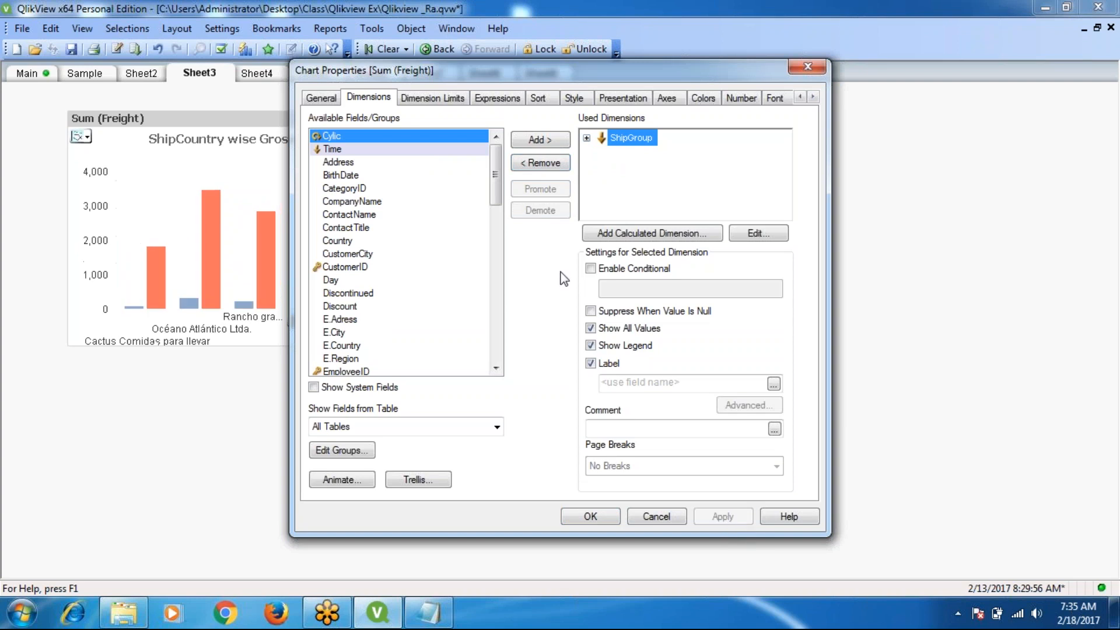
Delete the Sum (Freight) expression from the chart and apply the change
click(498, 98)
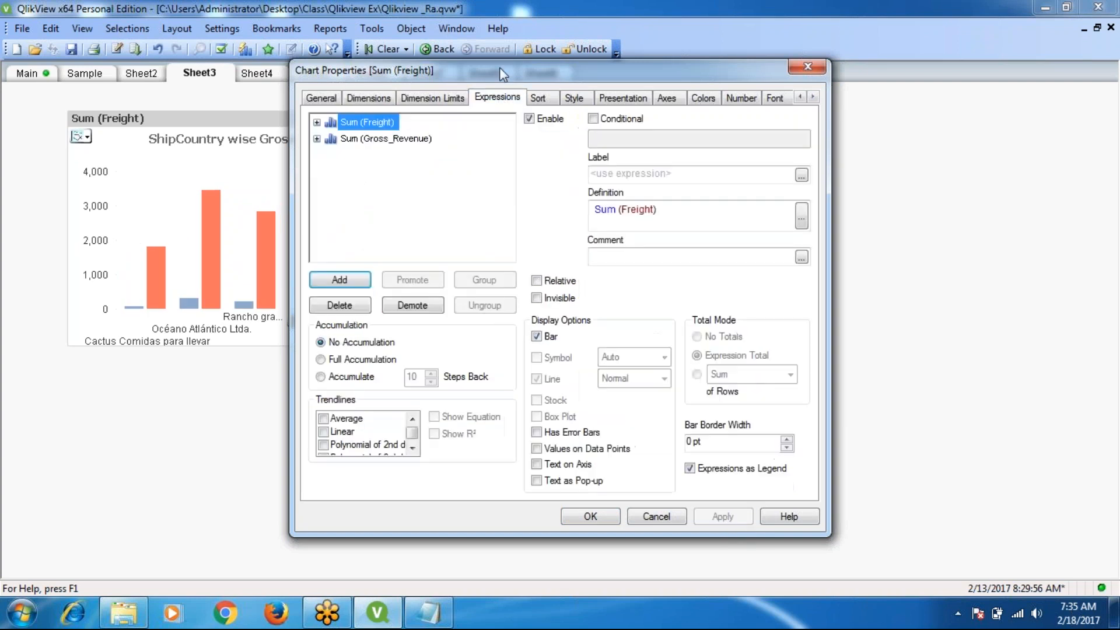
drag(496, 67, 662, 86)
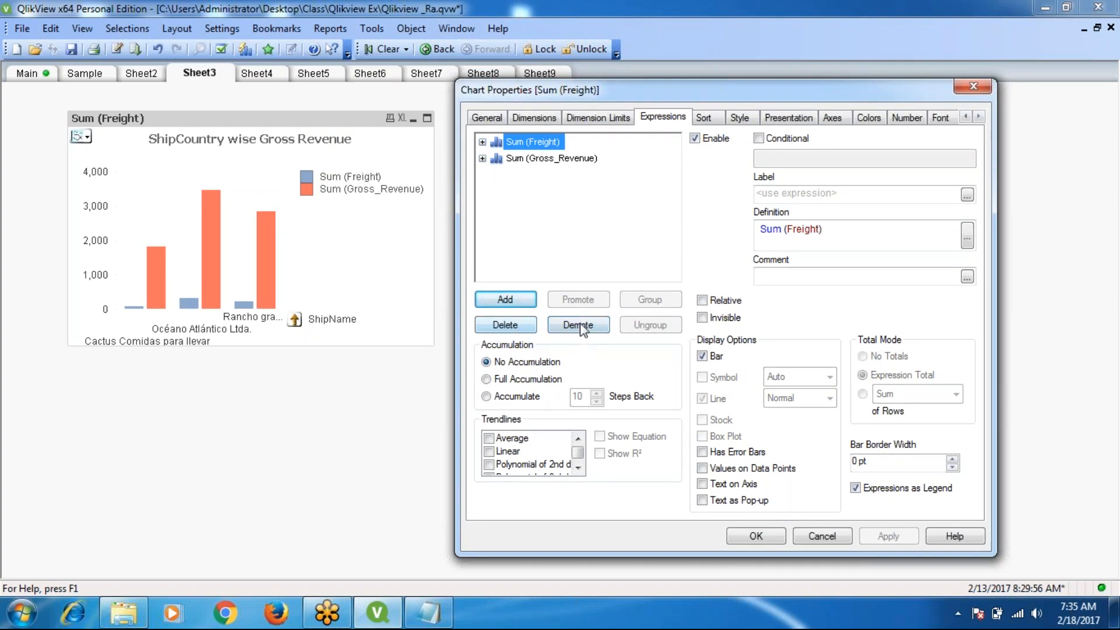
click(519, 326)
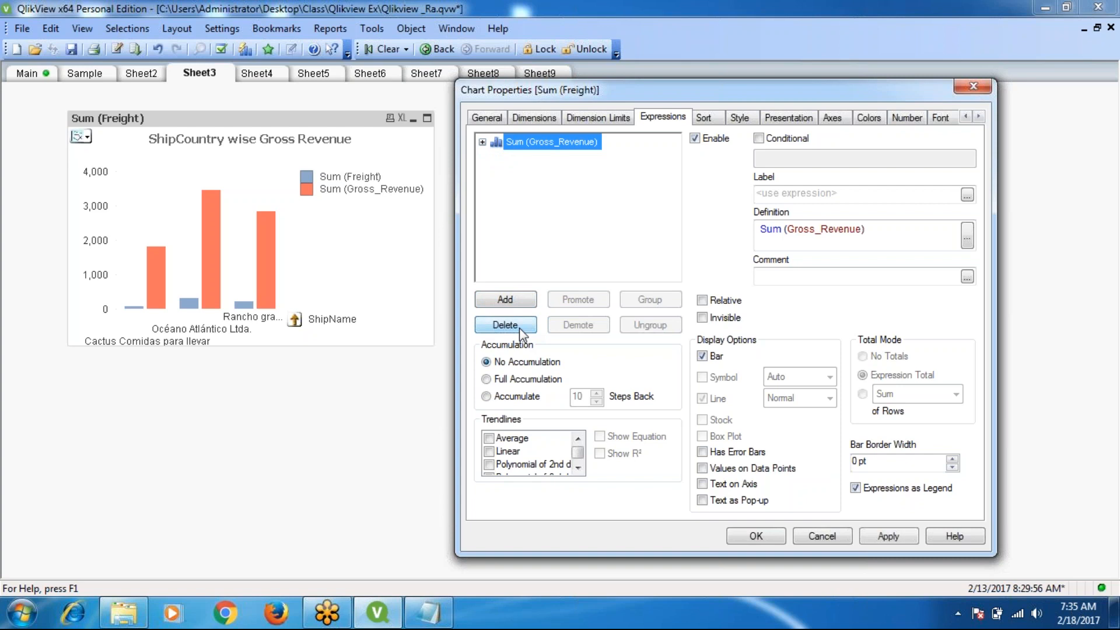
click(888, 535)
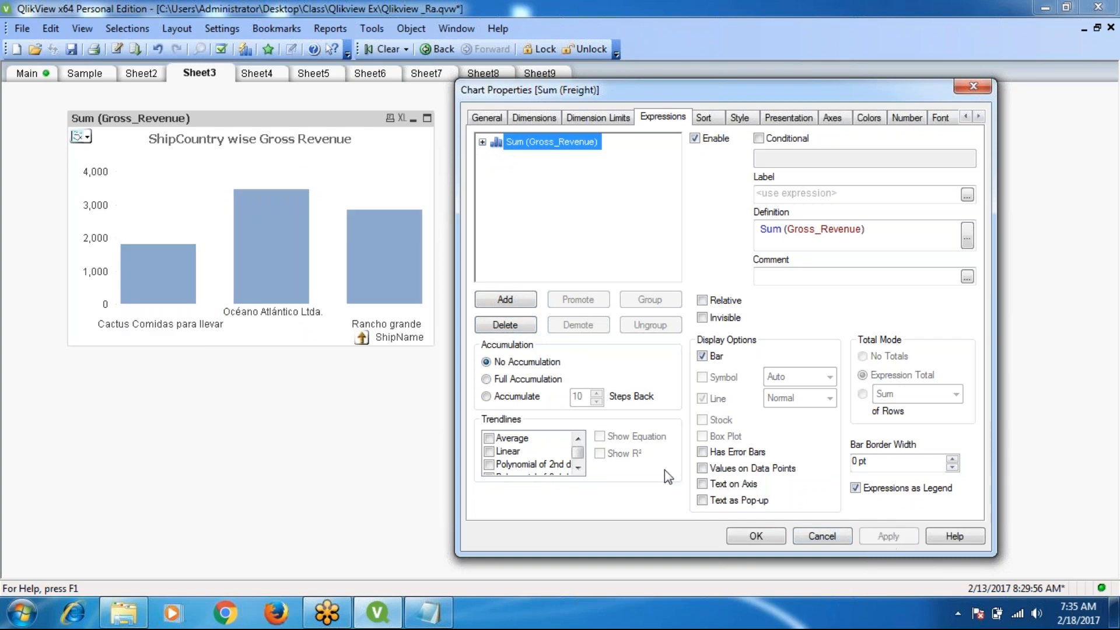
Set the Sum (Gross_Revenue) expression to Full Accumulation, save the chart properties, and clear all selections
click(486, 380)
click(903, 541)
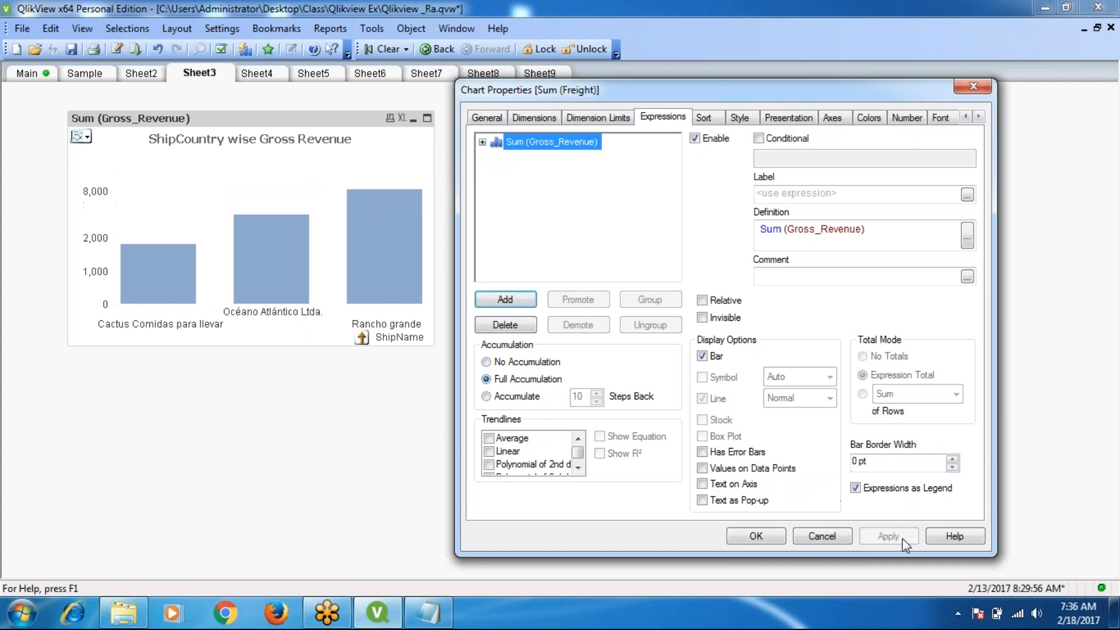
click(757, 537)
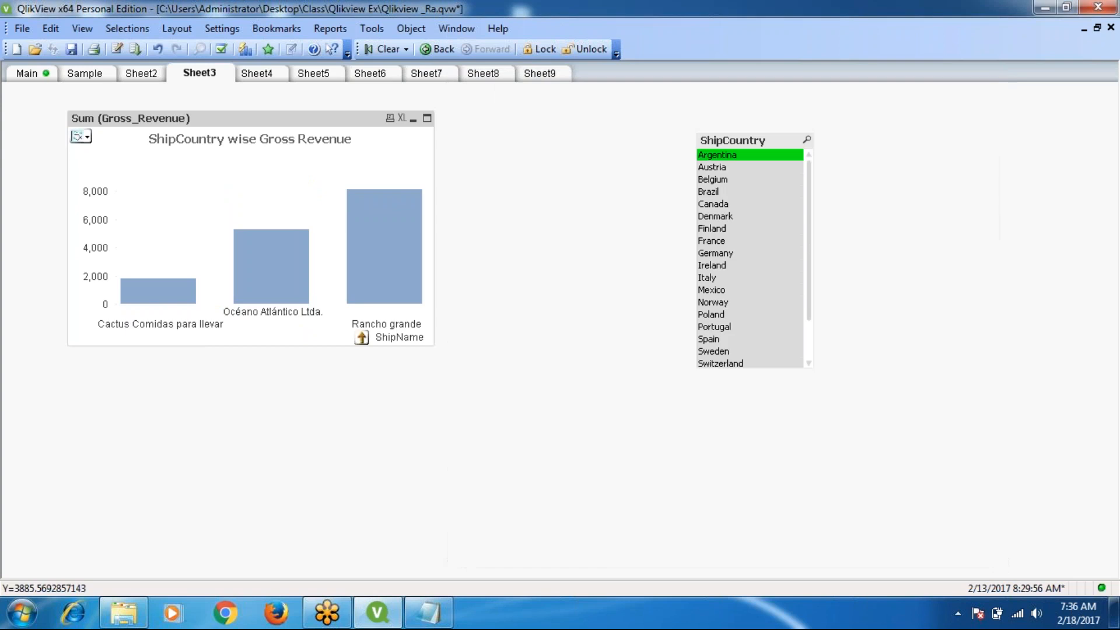
click(387, 49)
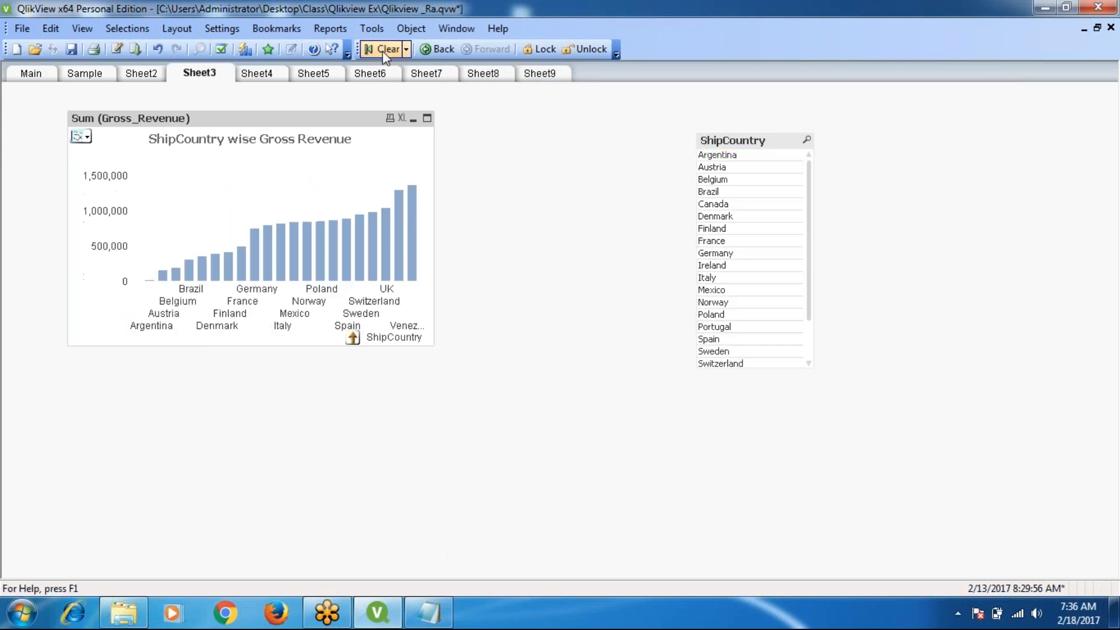
Switch to the open Notepad file and add the lines A=100, B=200 and C=300 below the existing notes
click(22, 612)
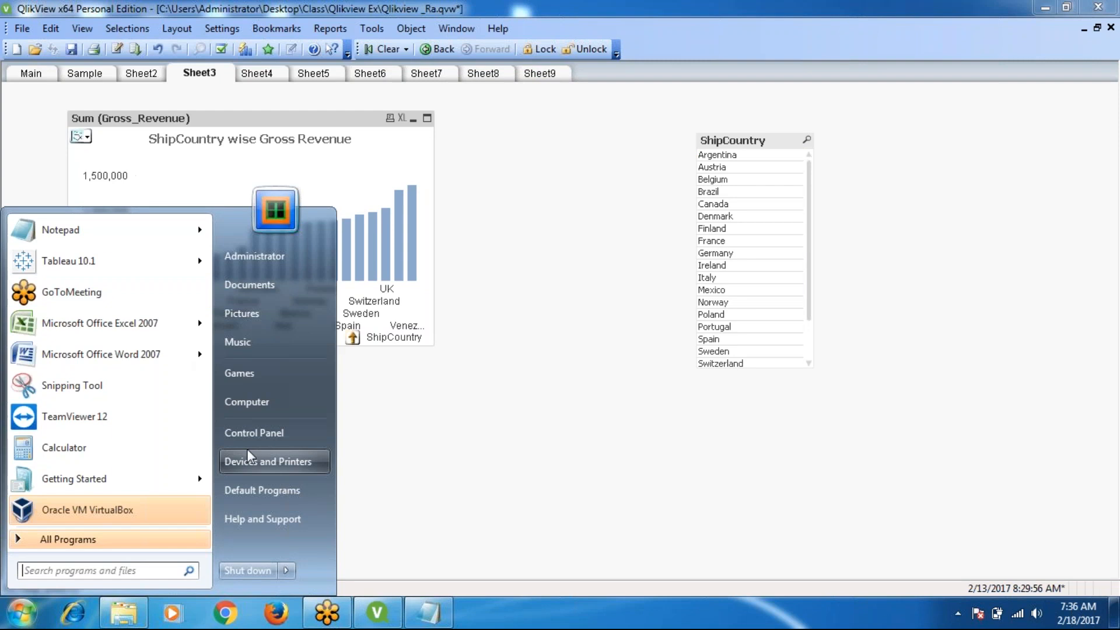
click(430, 613)
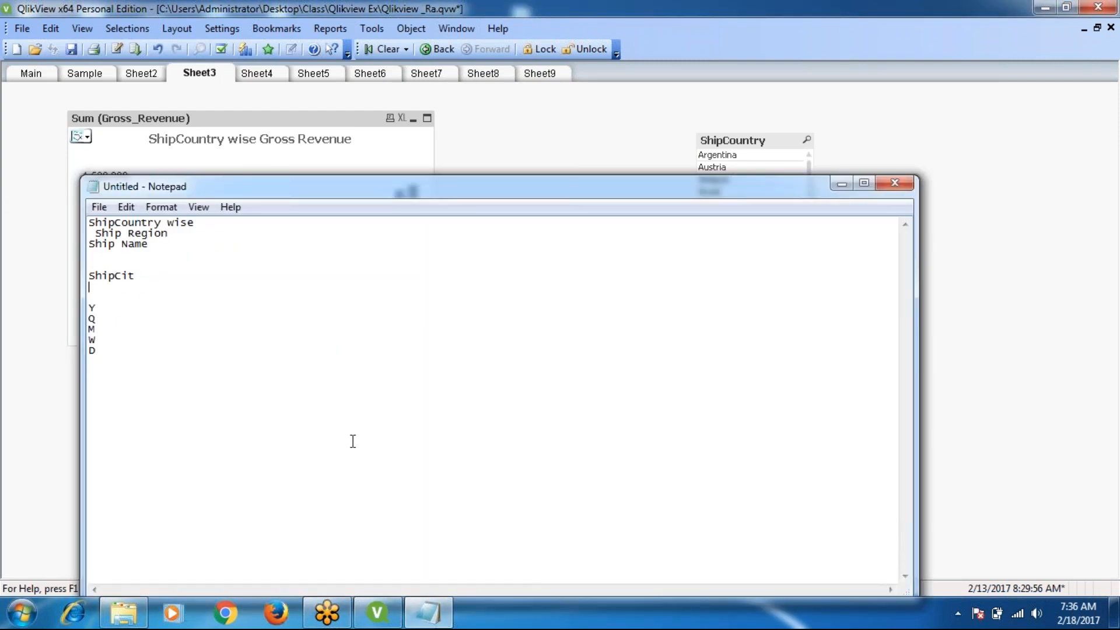
key(Return)
text(A=100)
key(Return)
text(B=200)
key(Return)
text(C=300)
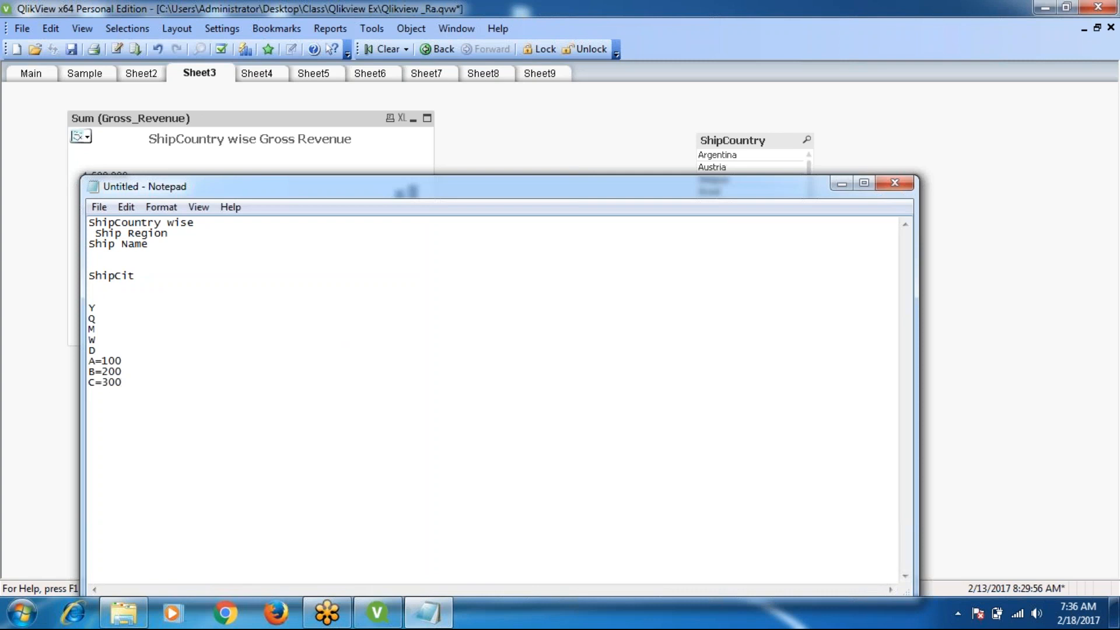
Write the running sums 100, 100+200 and 100+200+300 on separate lines below the A, B and C values
key(Return)
key(Return)
text(100)
key(Return)
text(100+)
text(200 )
text(100+)
text(200+3)
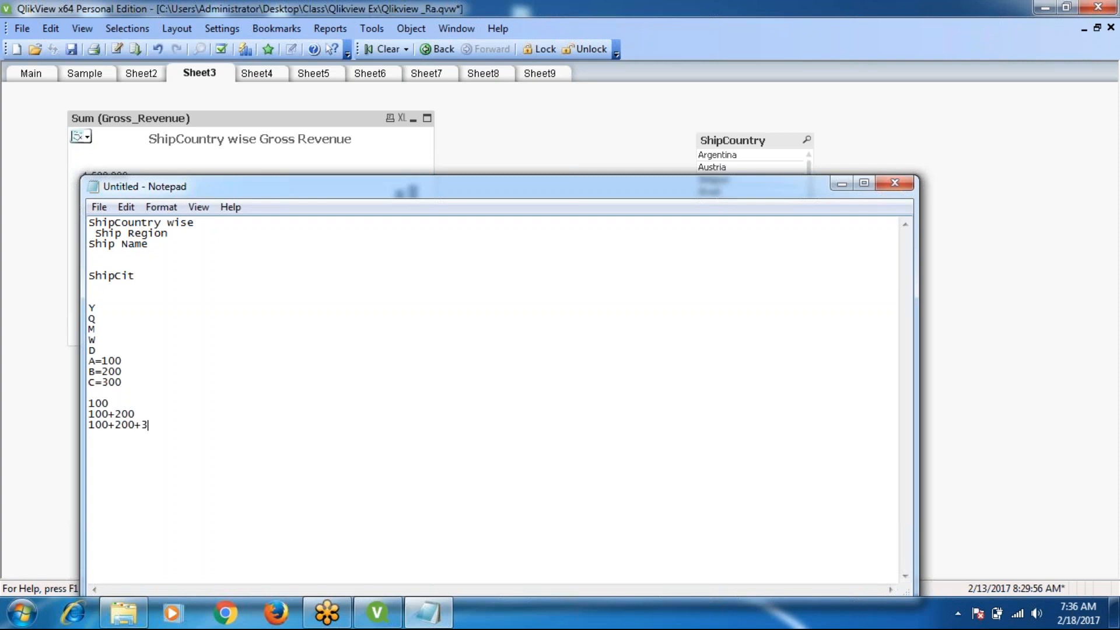
text(00)
Switch back to QlikView and set the chart's Sum (Gross_Revenue) expression to No Accumulation, applying the change
mouse_move(318, 624)
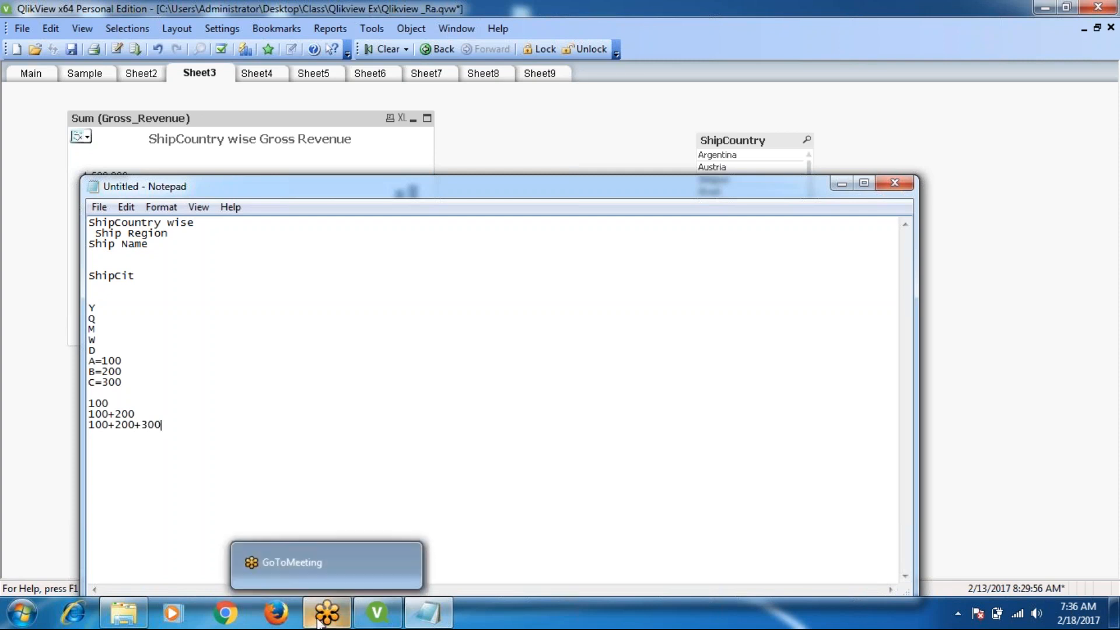
click(376, 619)
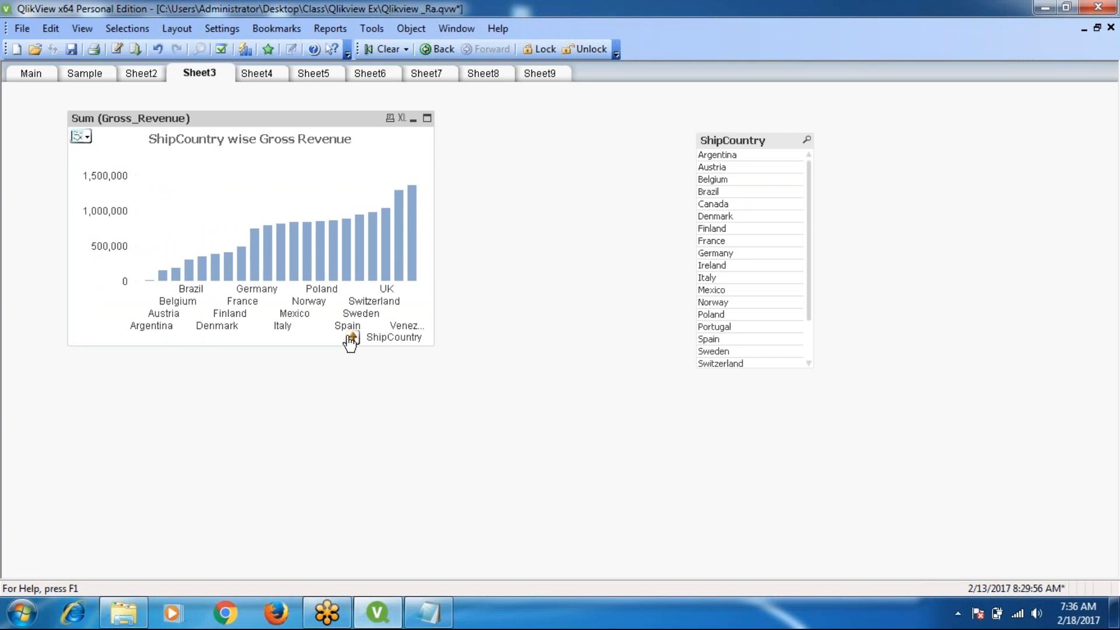
right_click(317, 120)
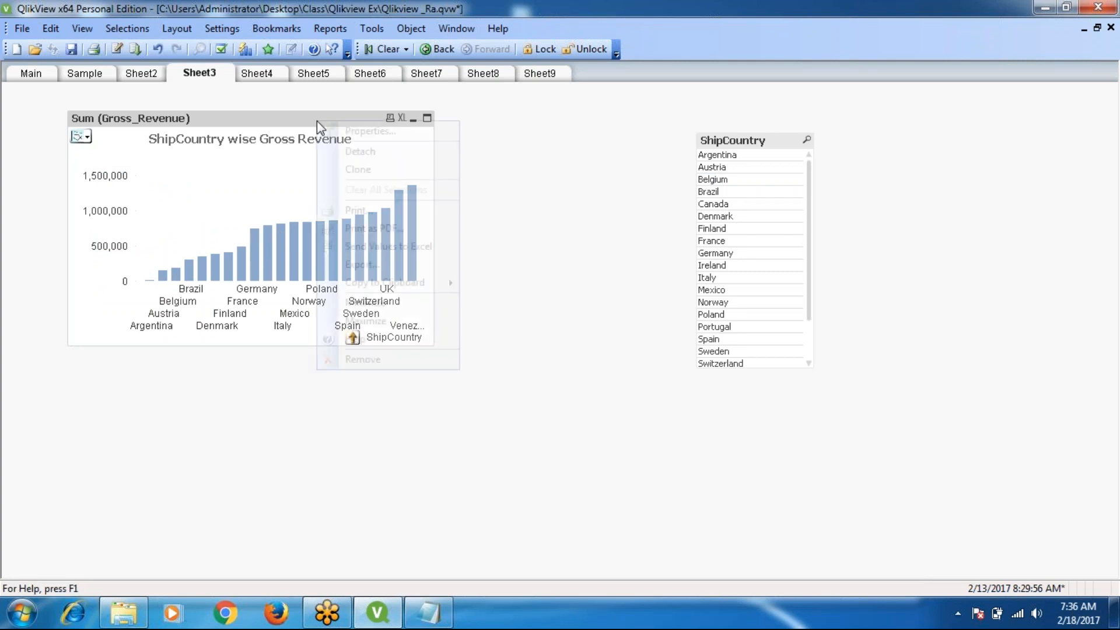
click(359, 131)
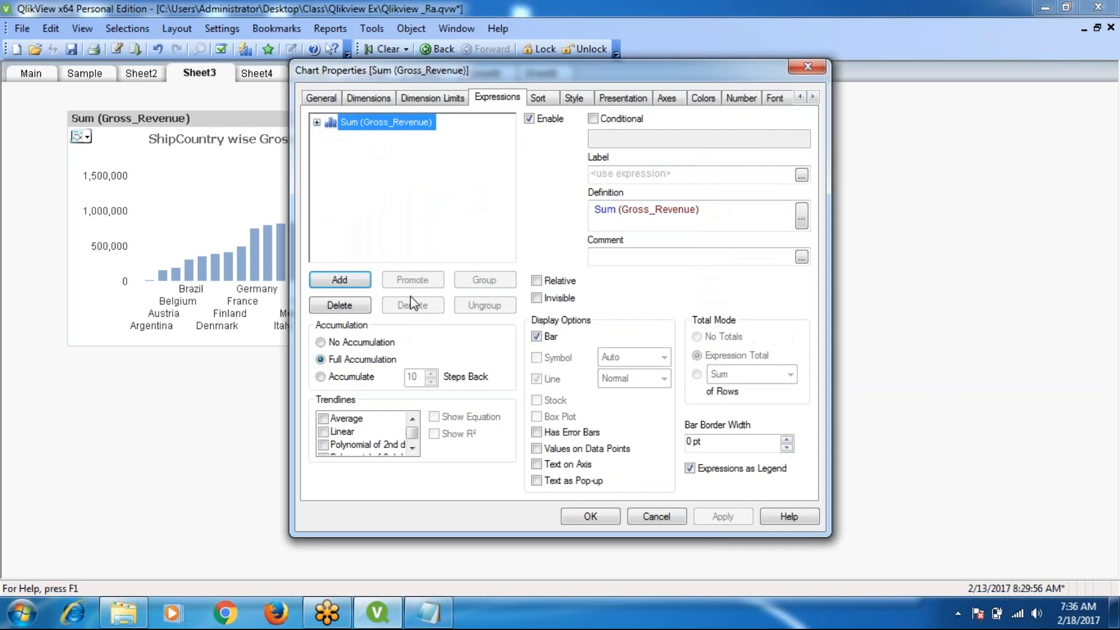
click(321, 377)
click(321, 343)
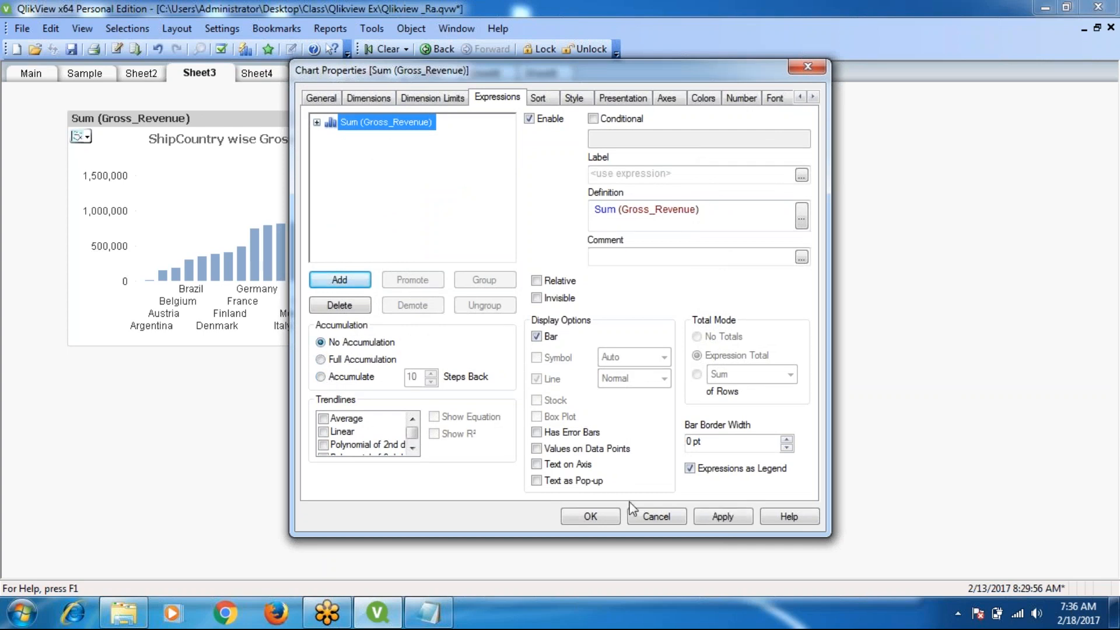
click(736, 521)
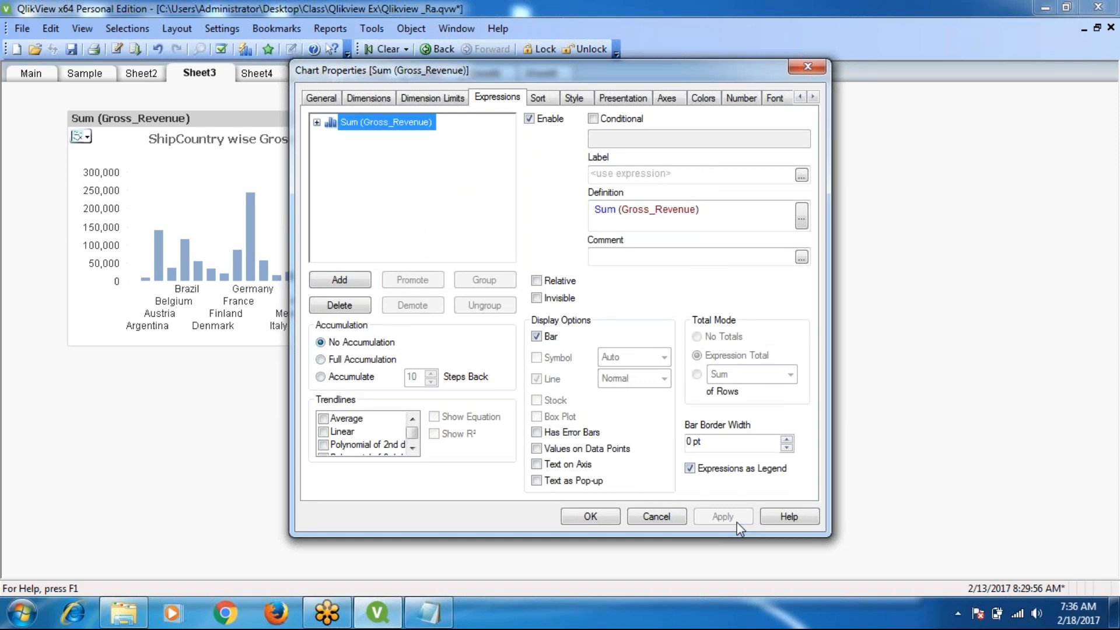
Add Average and Linear trendlines to the Sum (Gross_Revenue) expression and apply them with the chart in view
click(322, 419)
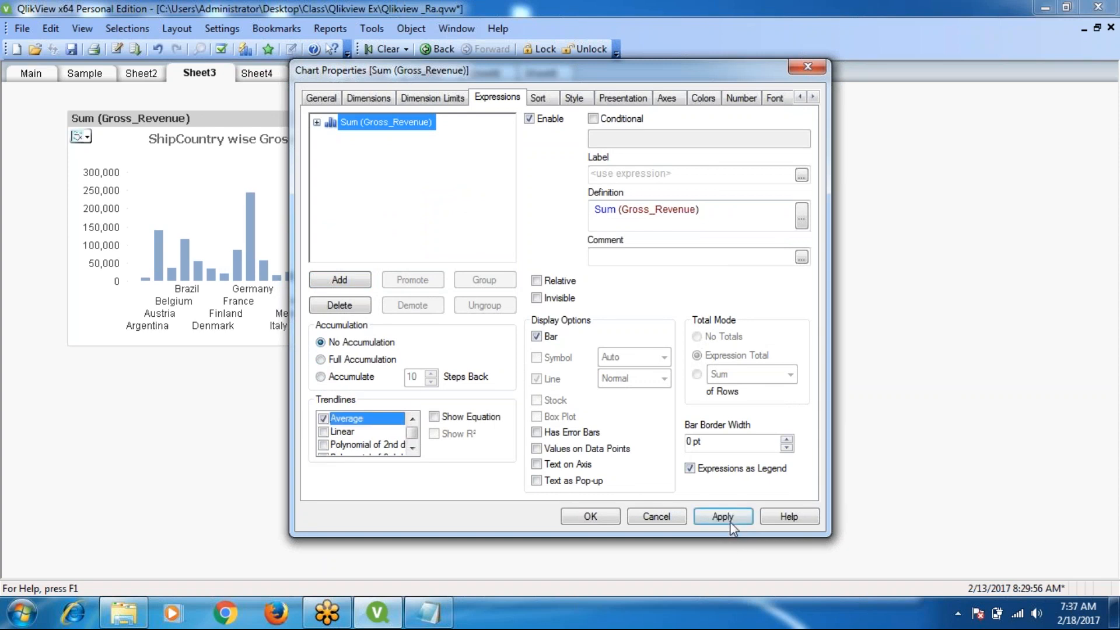
click(729, 521)
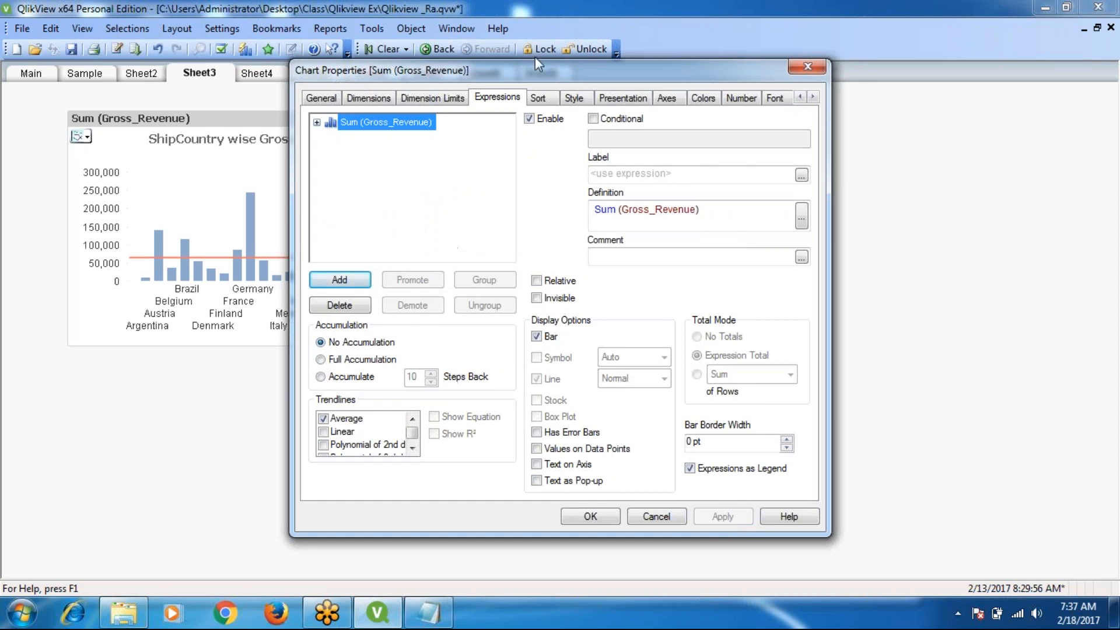
drag(531, 60, 768, 27)
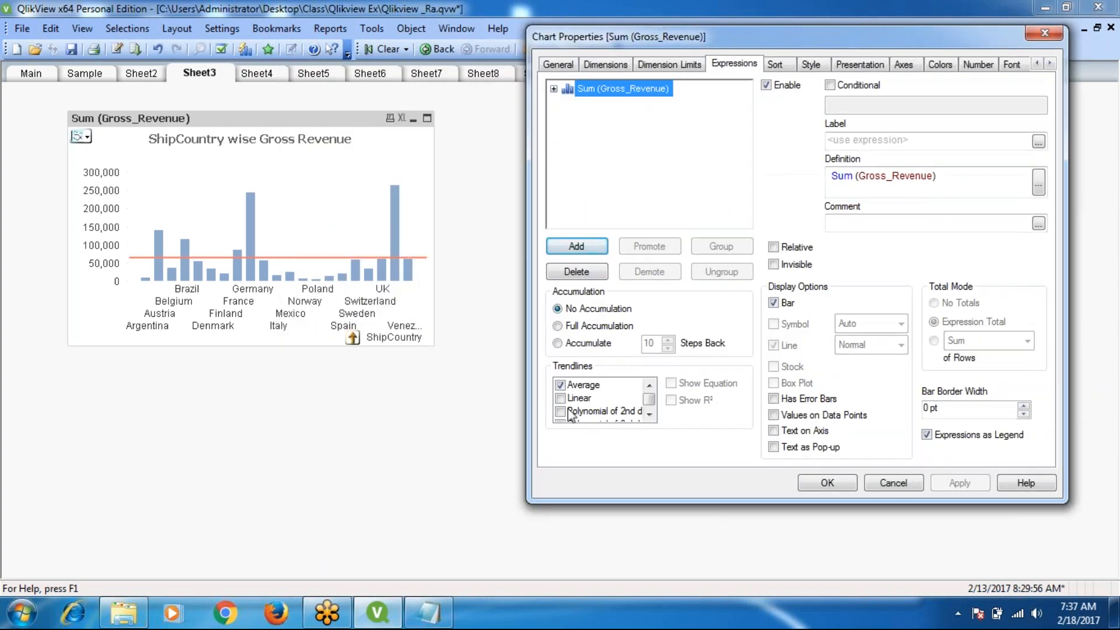
click(561, 398)
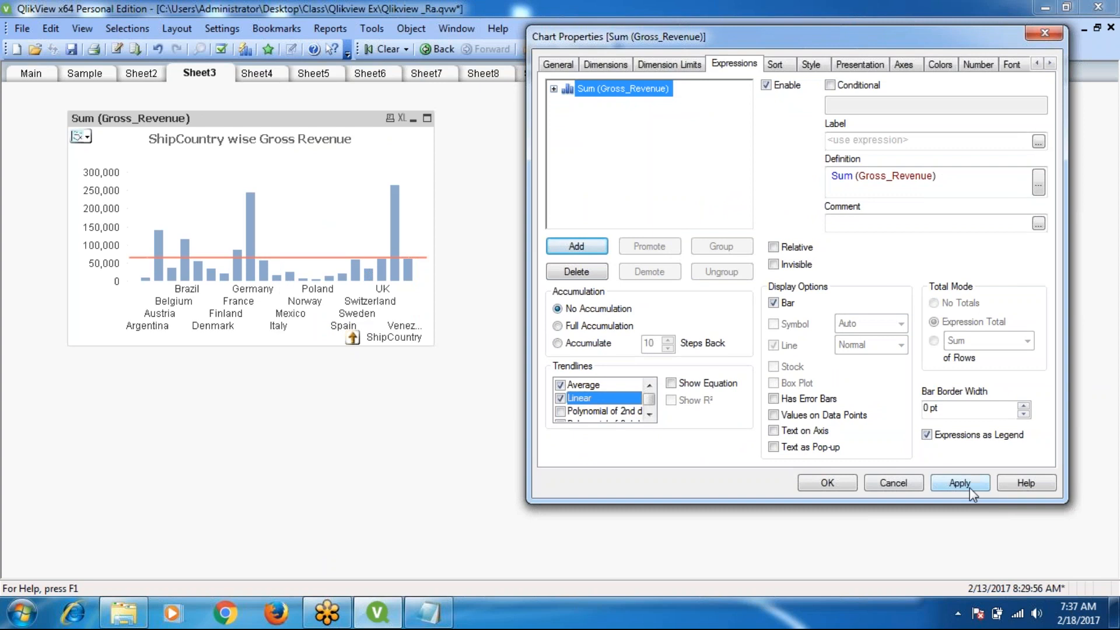
click(959, 483)
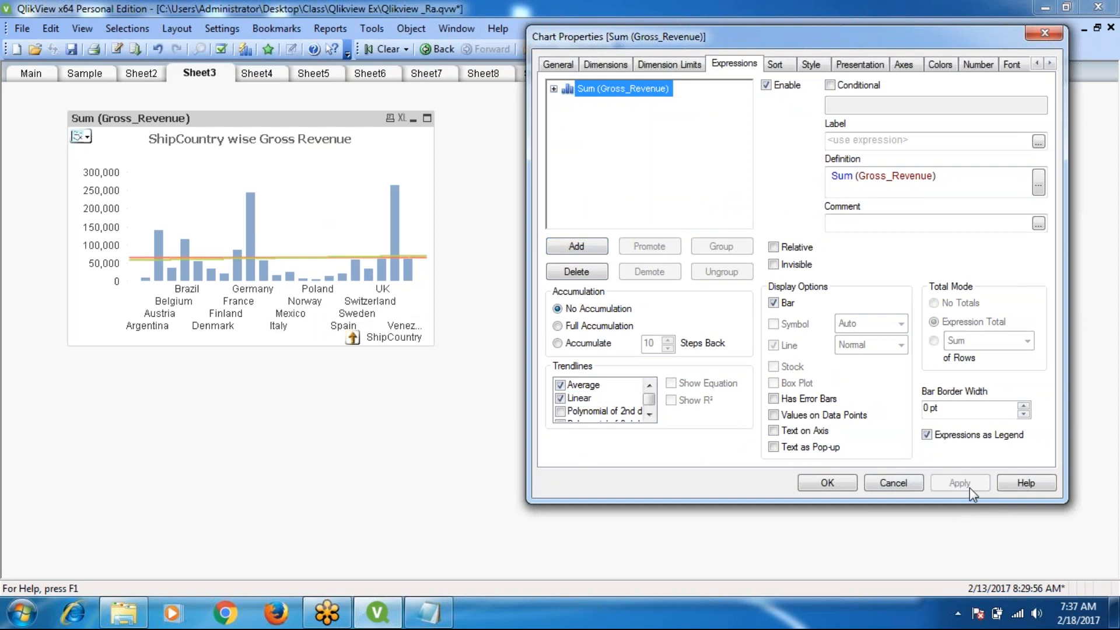
Review the available trendline types, remove the Linear and Average trendlines from the expression, and apply the change
click(649, 416)
click(650, 415)
click(650, 416)
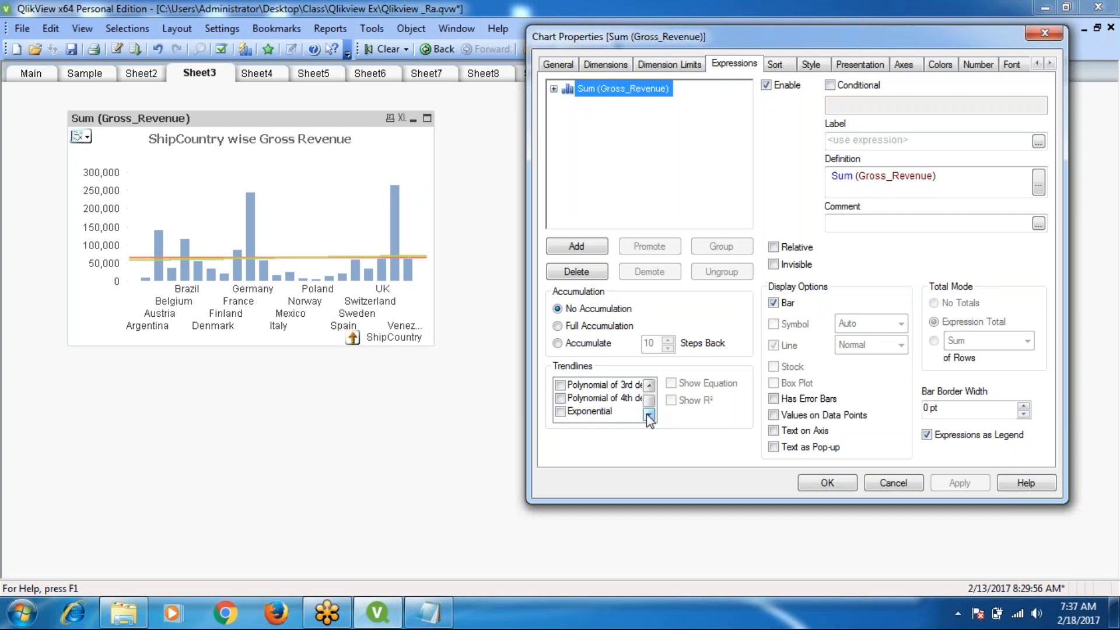
click(650, 385)
click(650, 385)
click(650, 385)
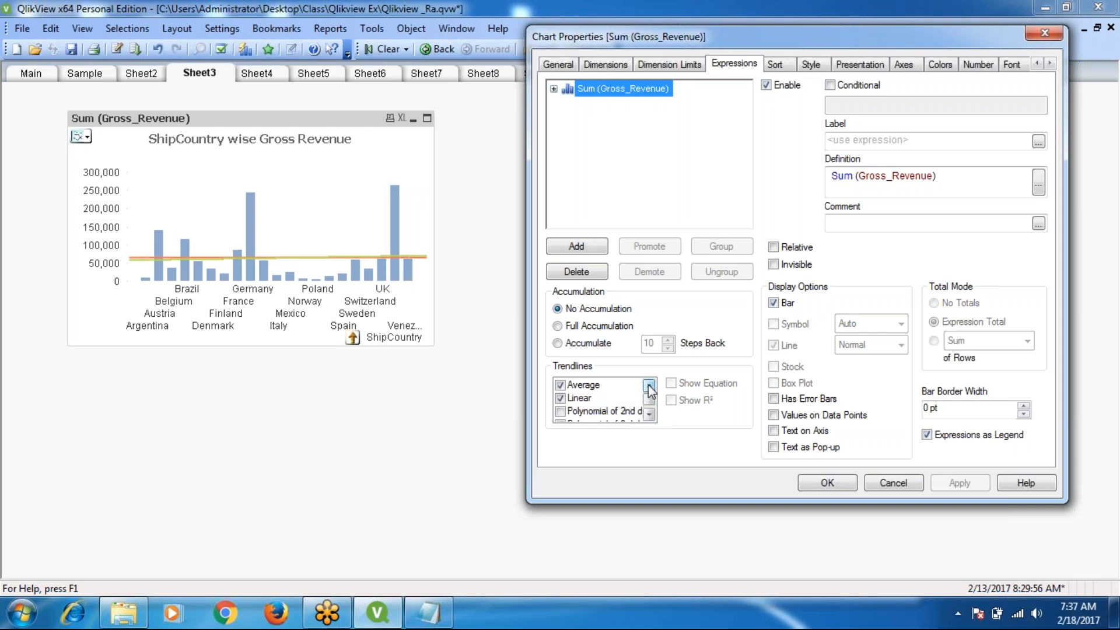
click(560, 398)
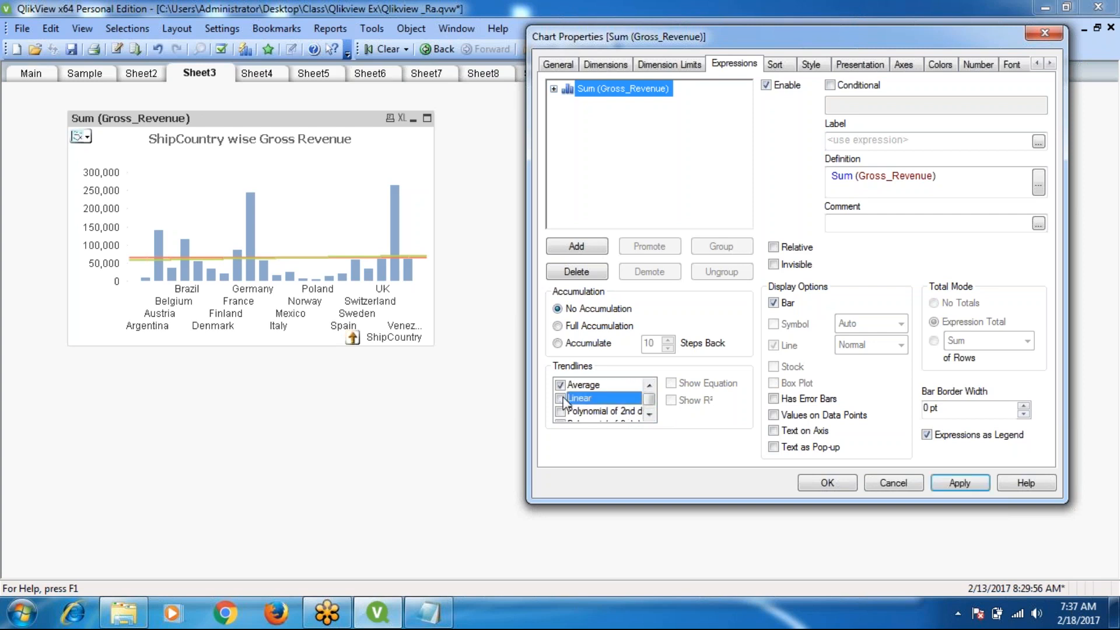
click(560, 385)
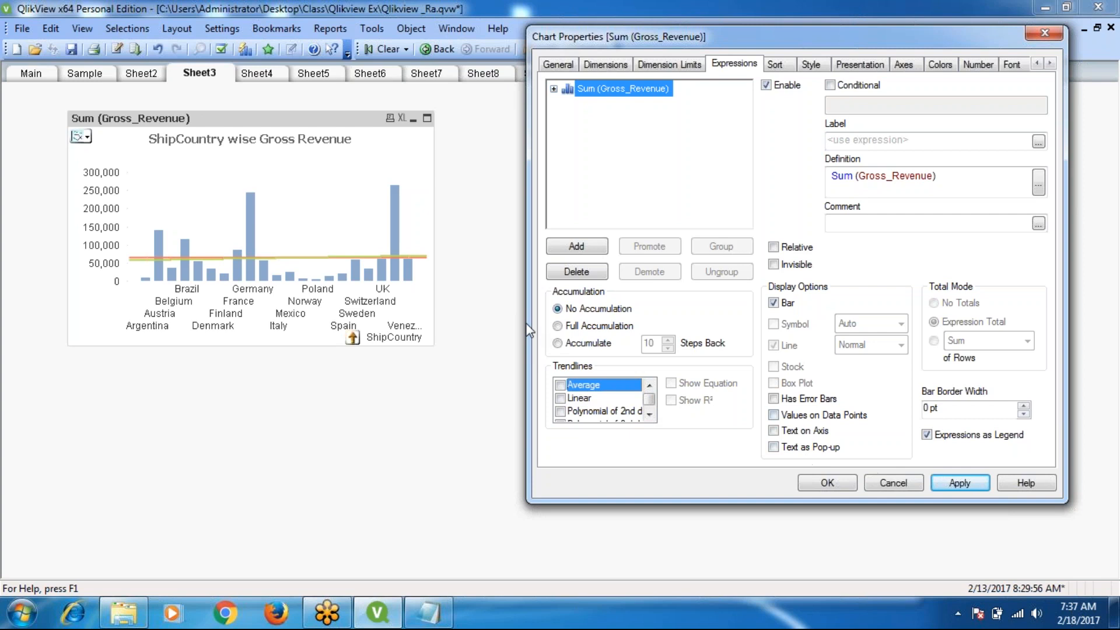
click(959, 483)
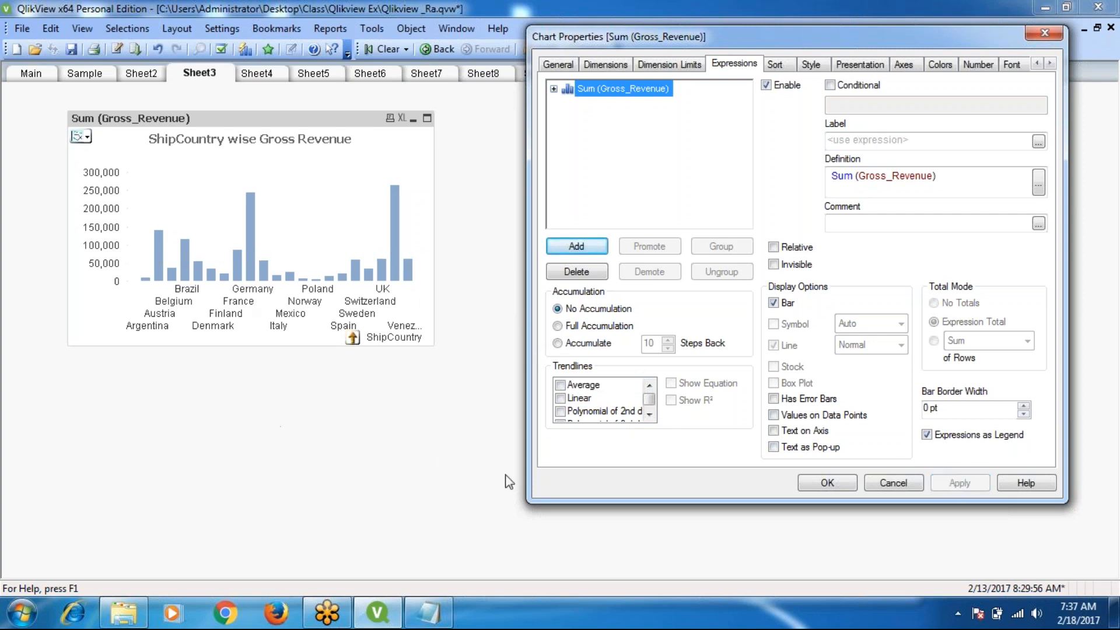
Turn on Values on Data Points and Text on Axis for the expression, applying each option to the chart
click(785, 416)
click(968, 483)
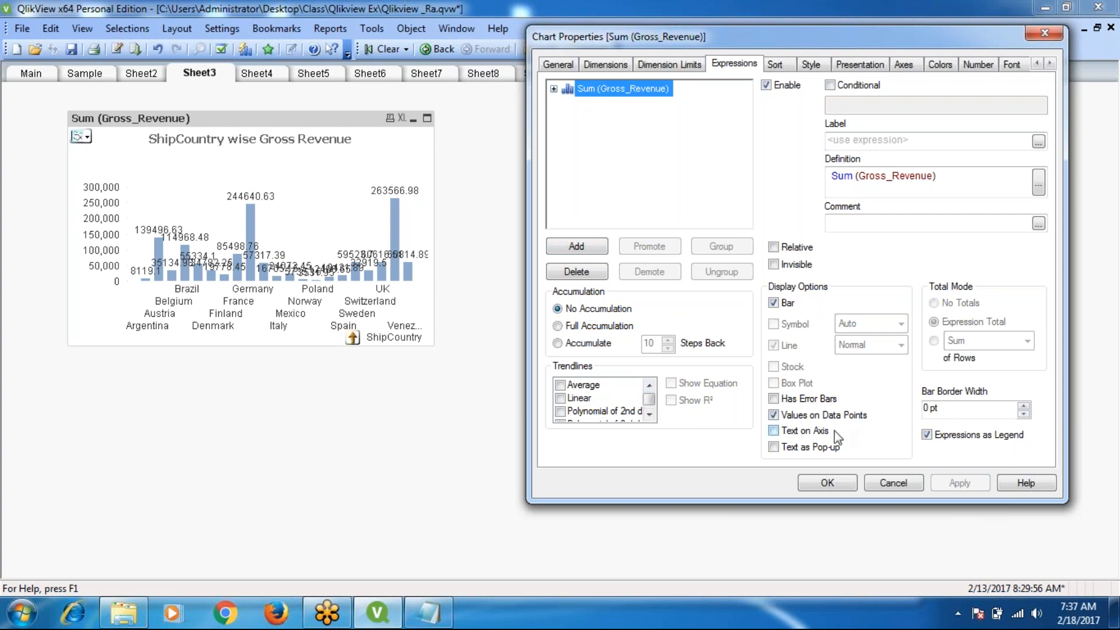
click(773, 431)
click(961, 488)
Turn off Text on Axis and Values on Data Points for the expression and apply the change
click(774, 430)
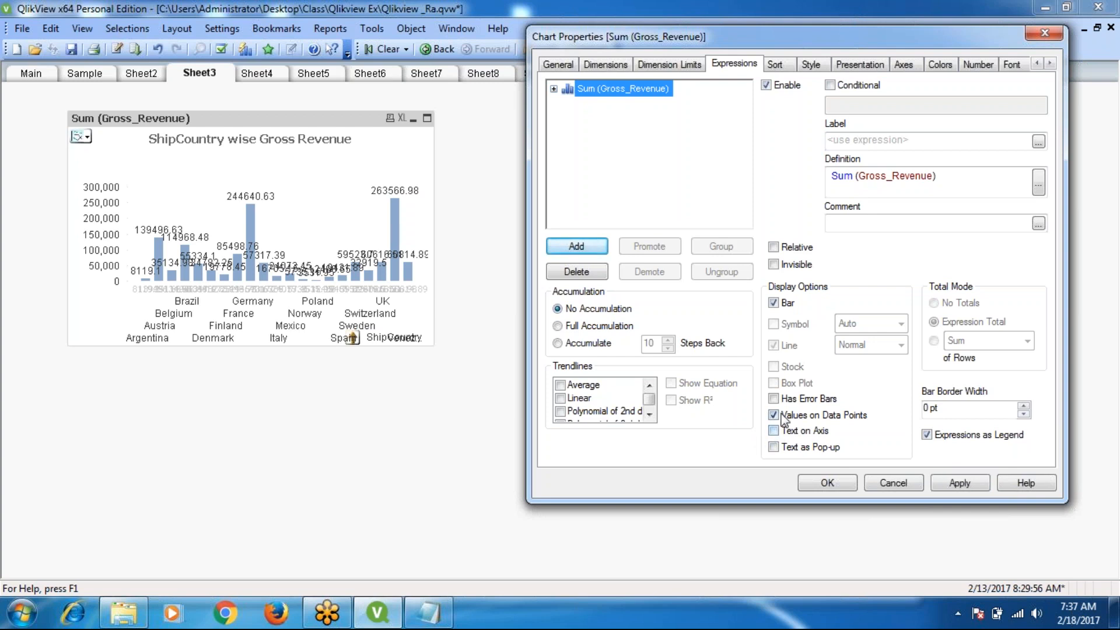
click(774, 415)
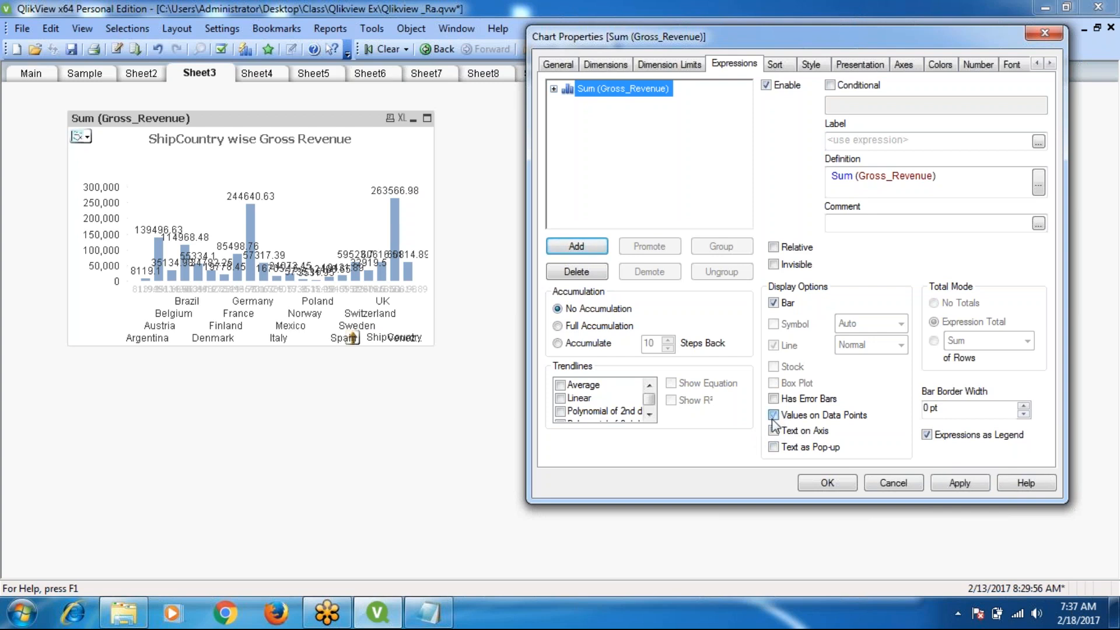
click(976, 484)
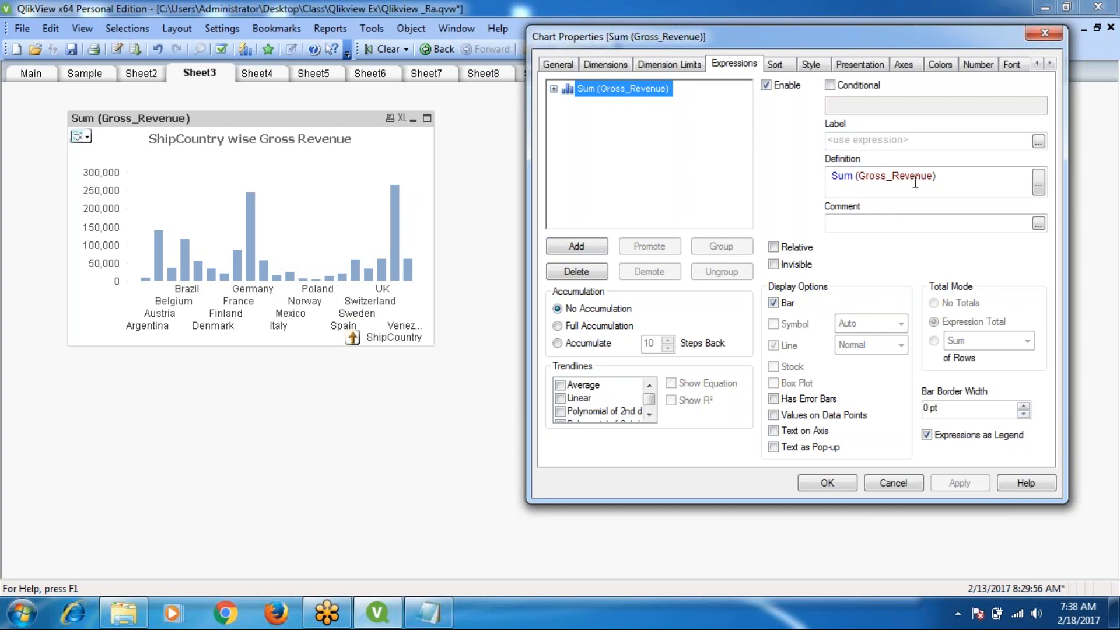
Label the Sum (Gross_Revenue) expression GrossRevenue and apply the label to the chart
click(882, 140)
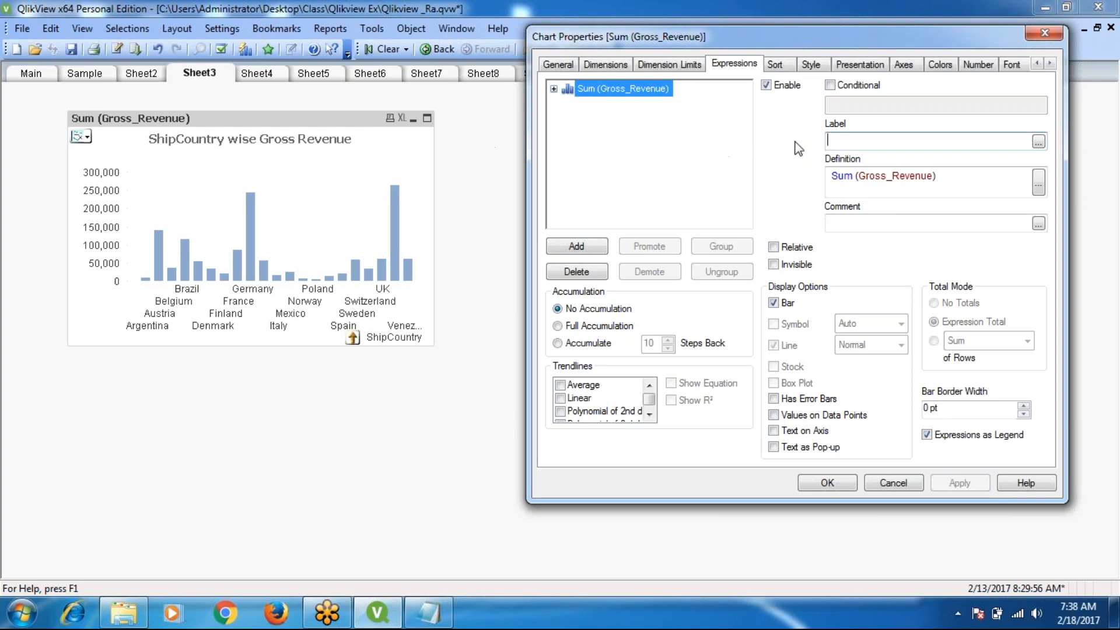
text(Gr)
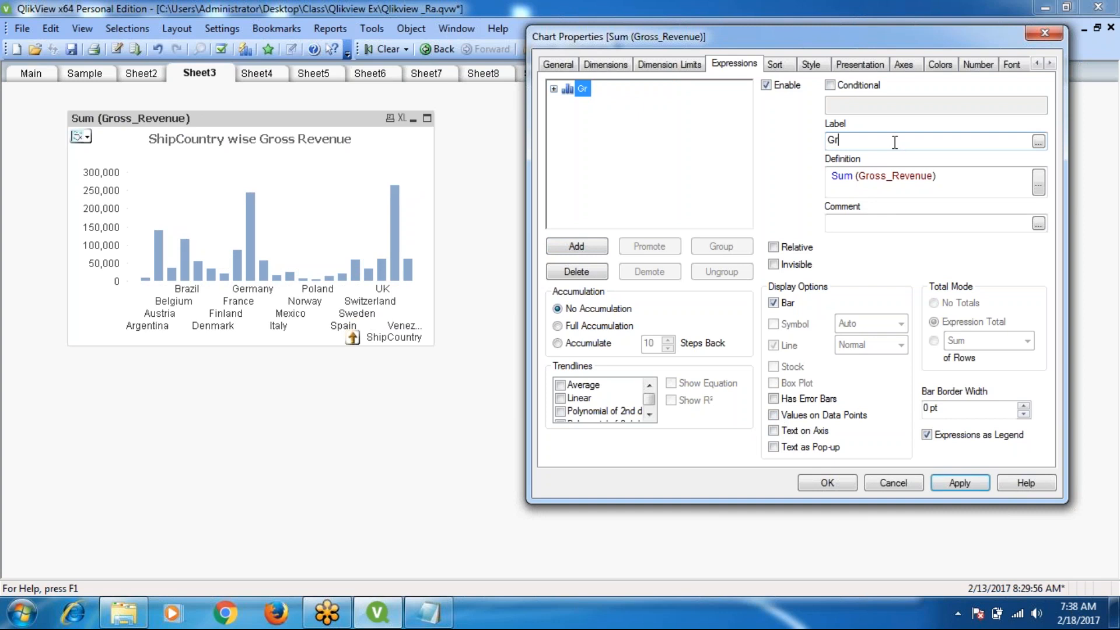
text(ossRevenue)
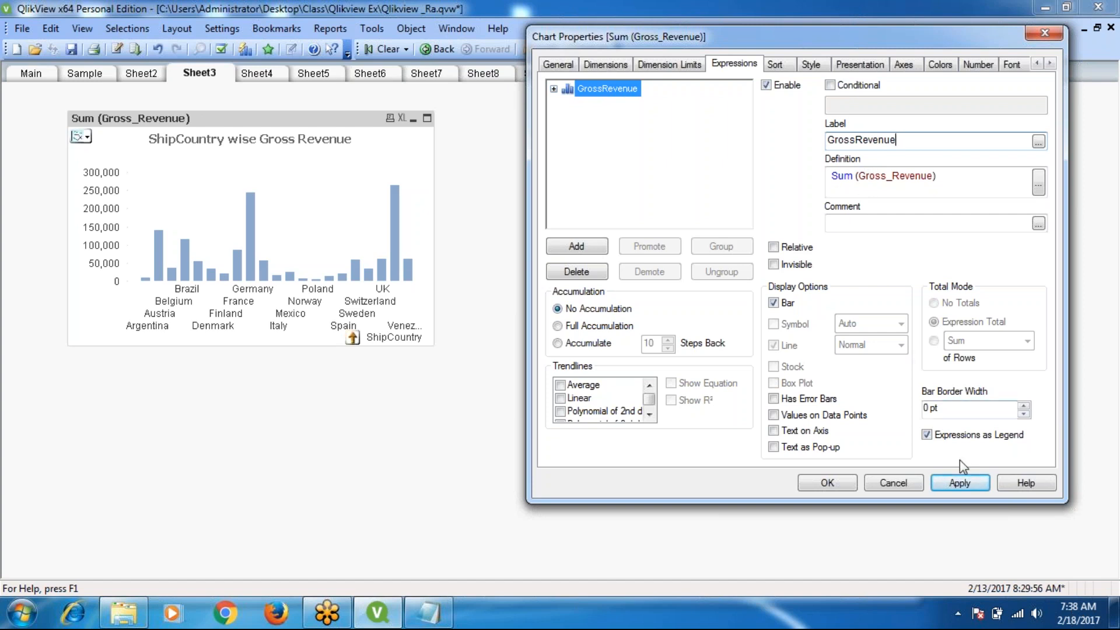
click(960, 483)
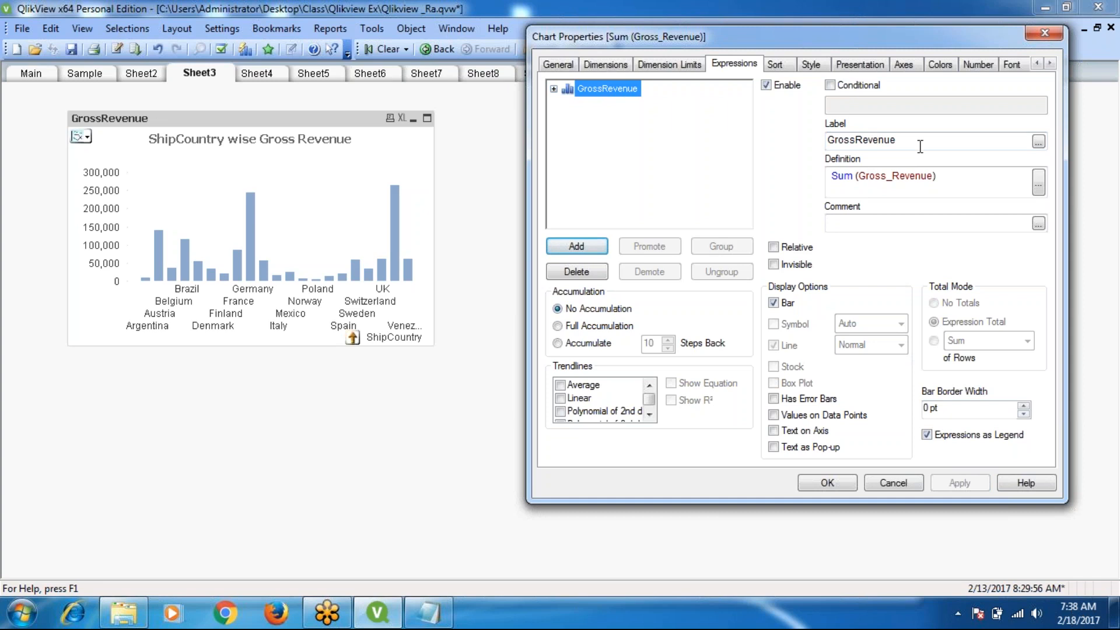
Copy and clear the expression's label, apply the change, and paste GrossRevenue back as the label
drag(920, 147, 760, 134)
key(ctrl+c)
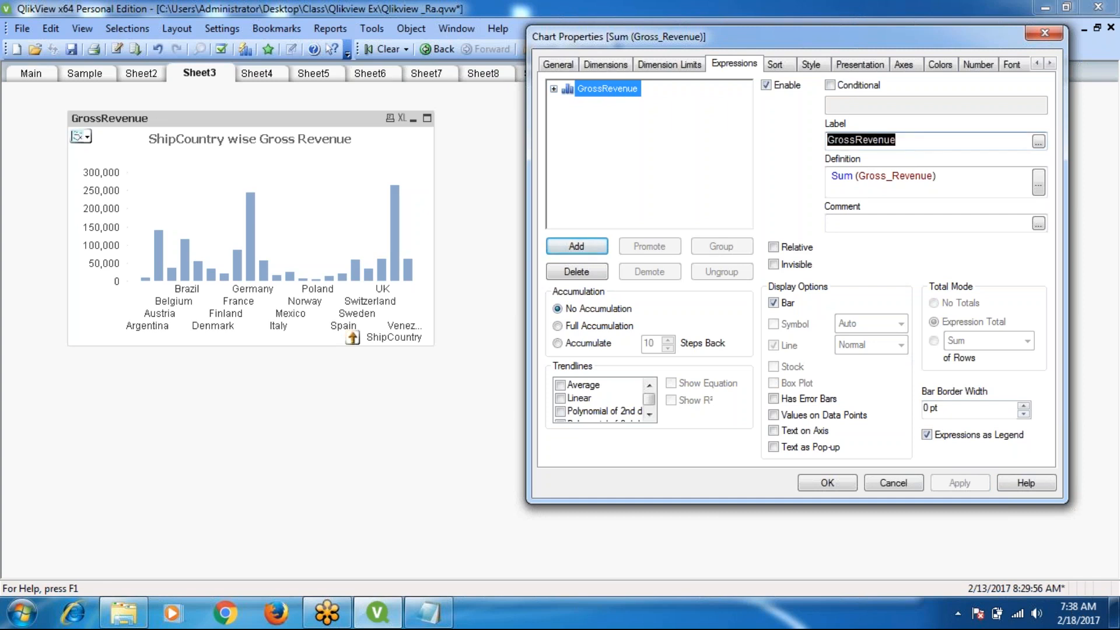
key(Delete)
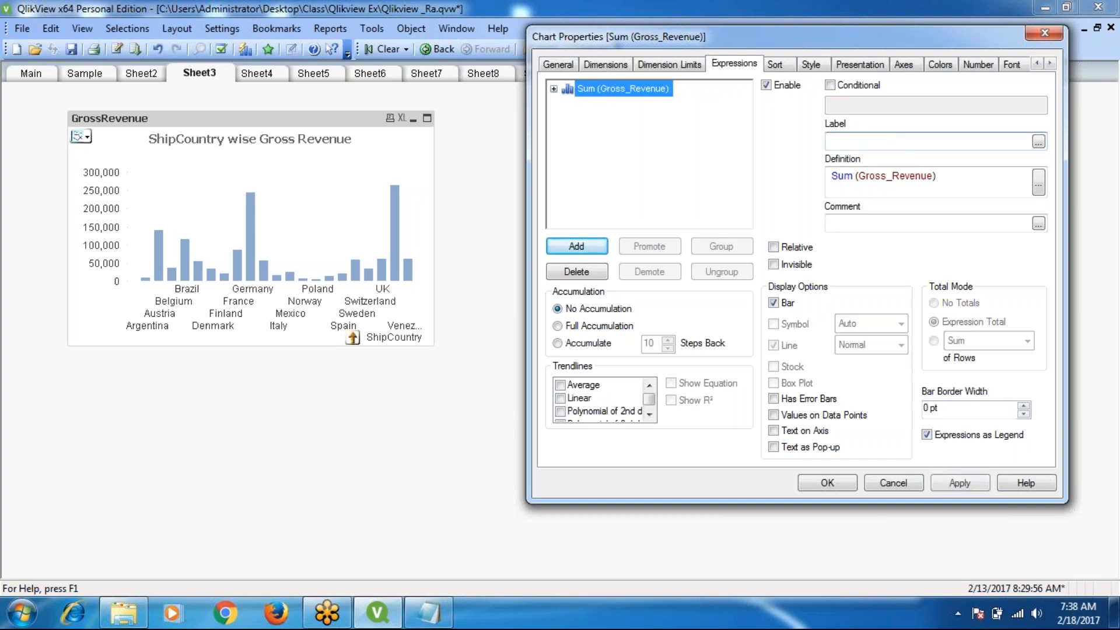
click(969, 485)
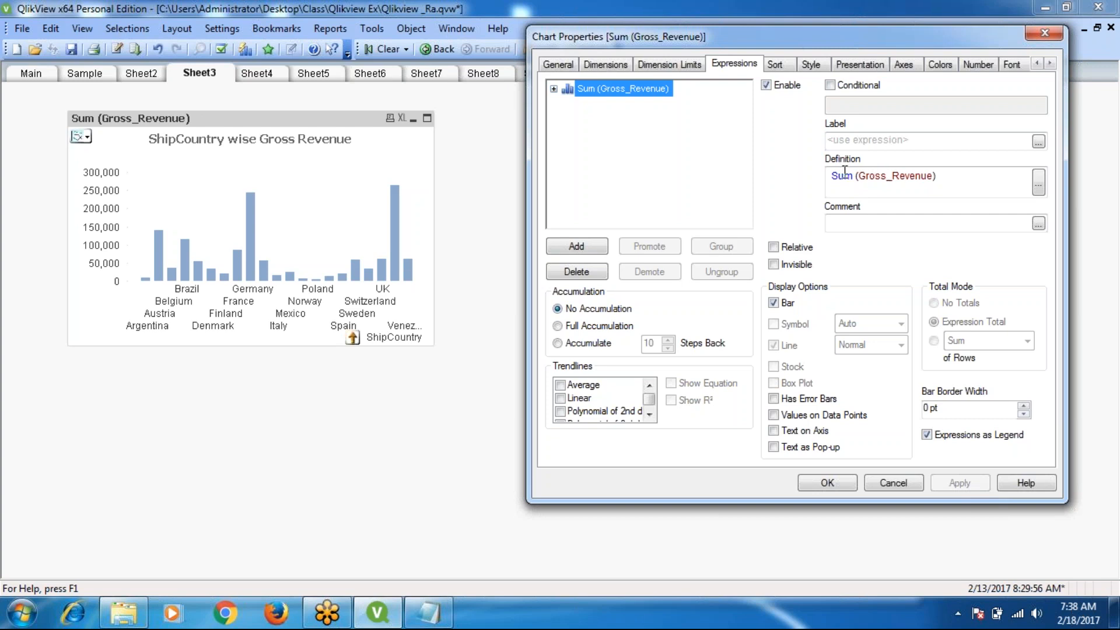
click(865, 139)
key(ctrl+v)
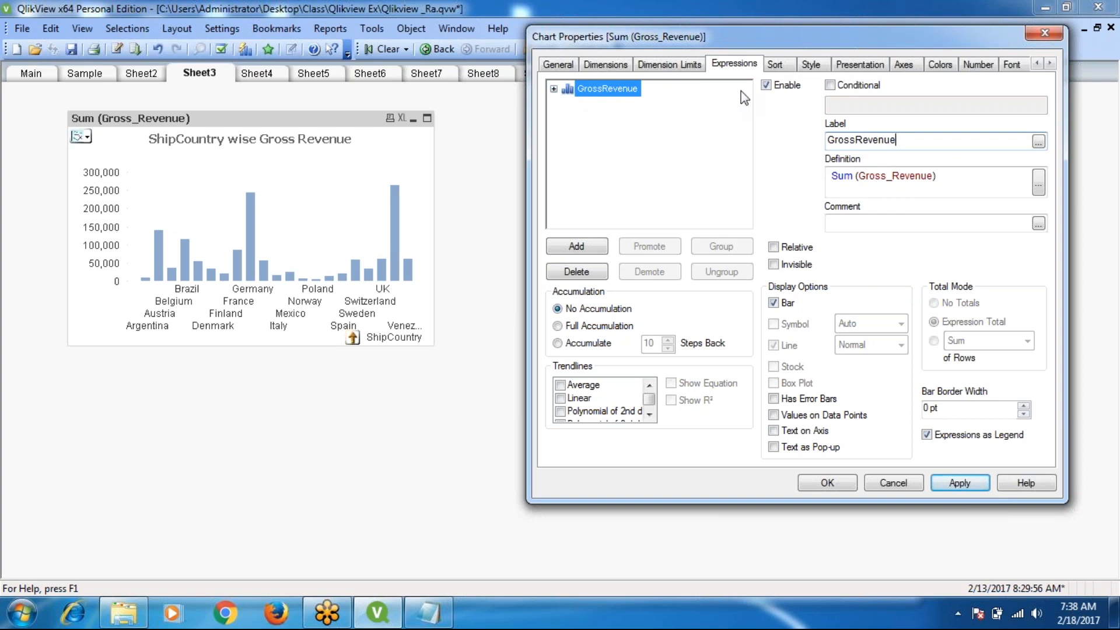
View the chart's sort settings and apply the 3D cylinder look to its bars
click(776, 64)
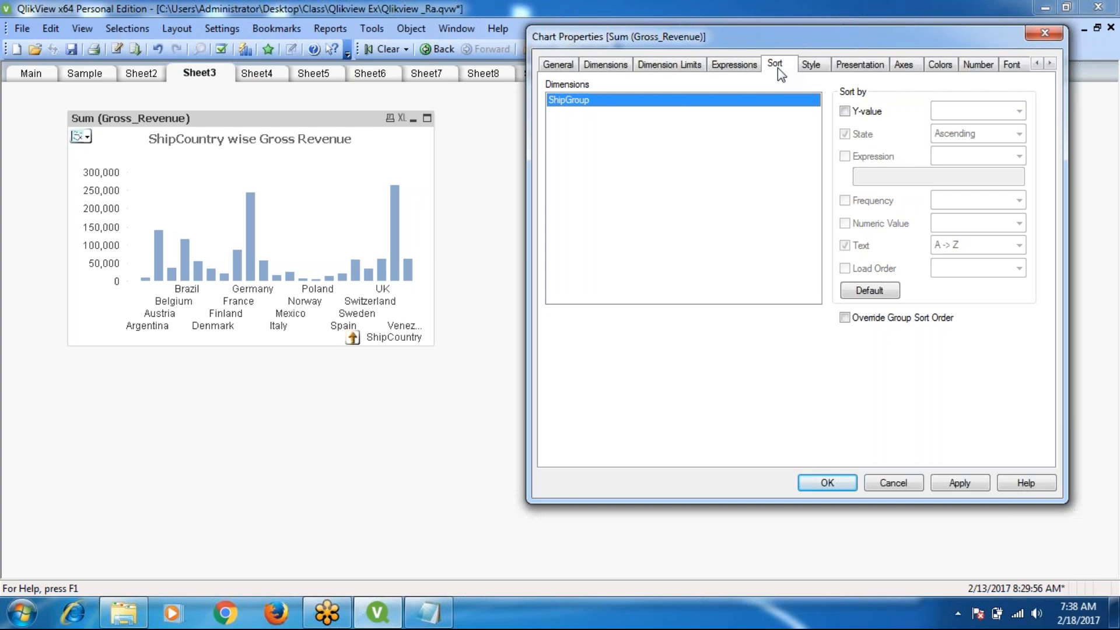
click(811, 65)
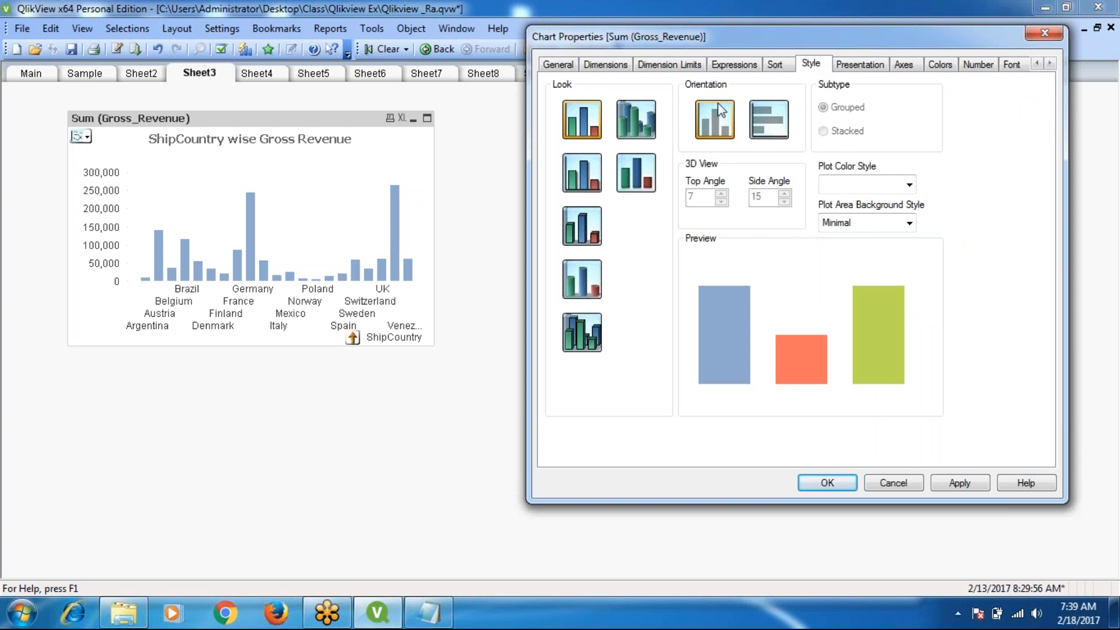
click(651, 118)
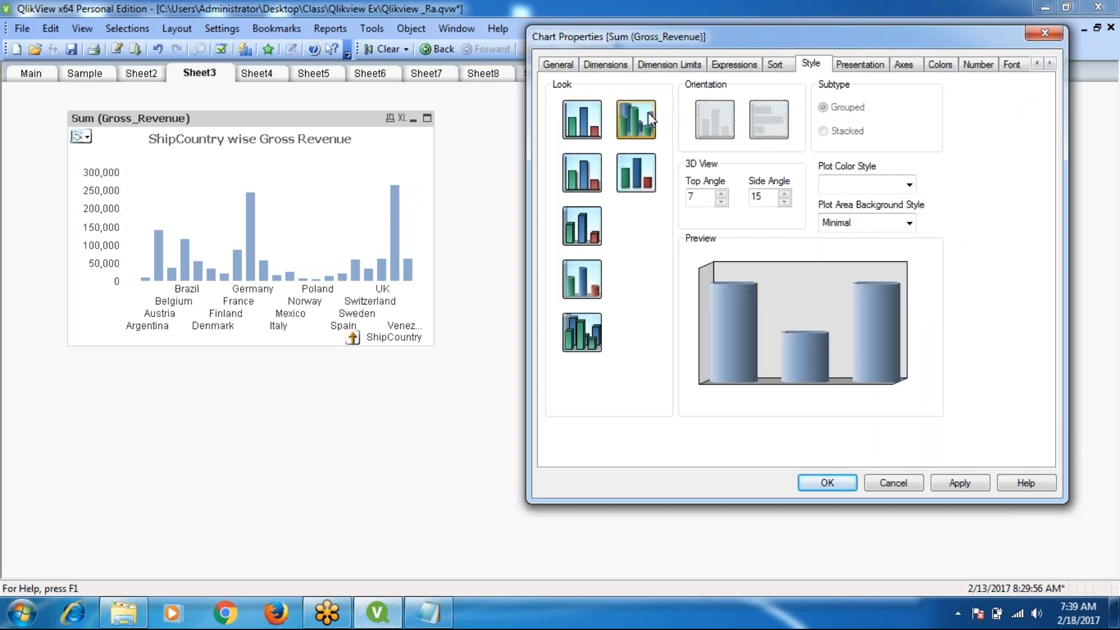
click(975, 489)
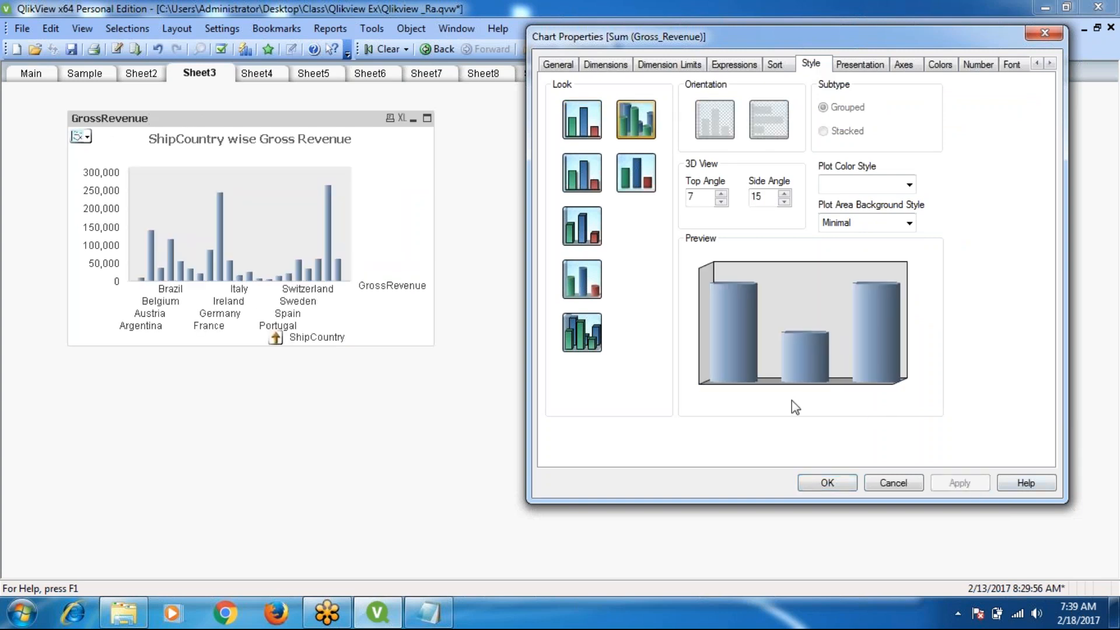
Apply the flat shadowed bar look to the chart and change its orientation to horizontal
click(582, 178)
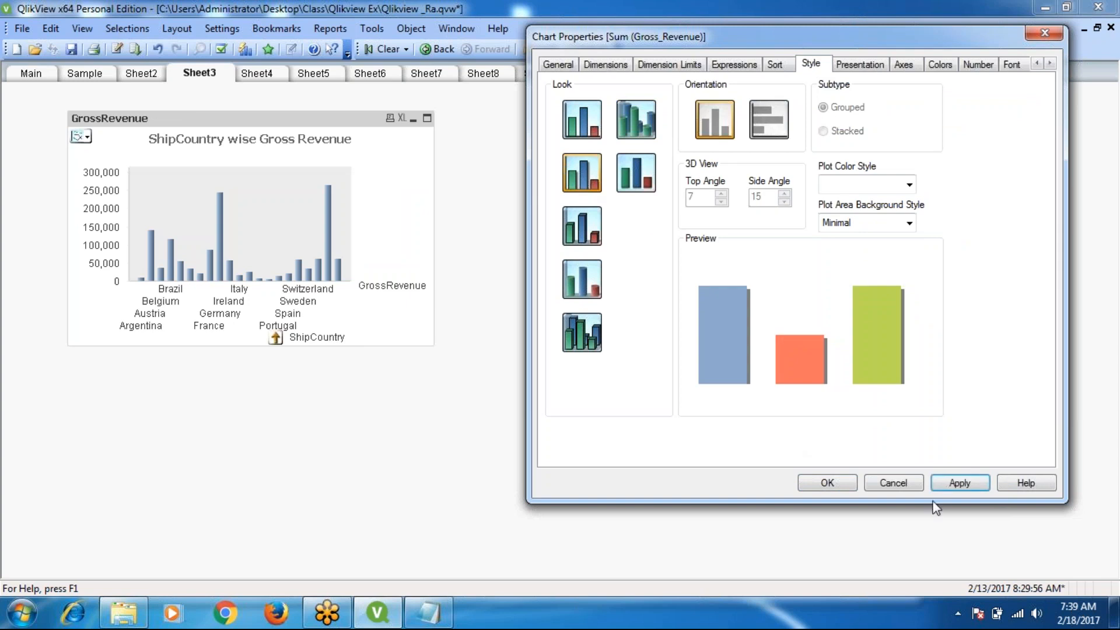
click(955, 485)
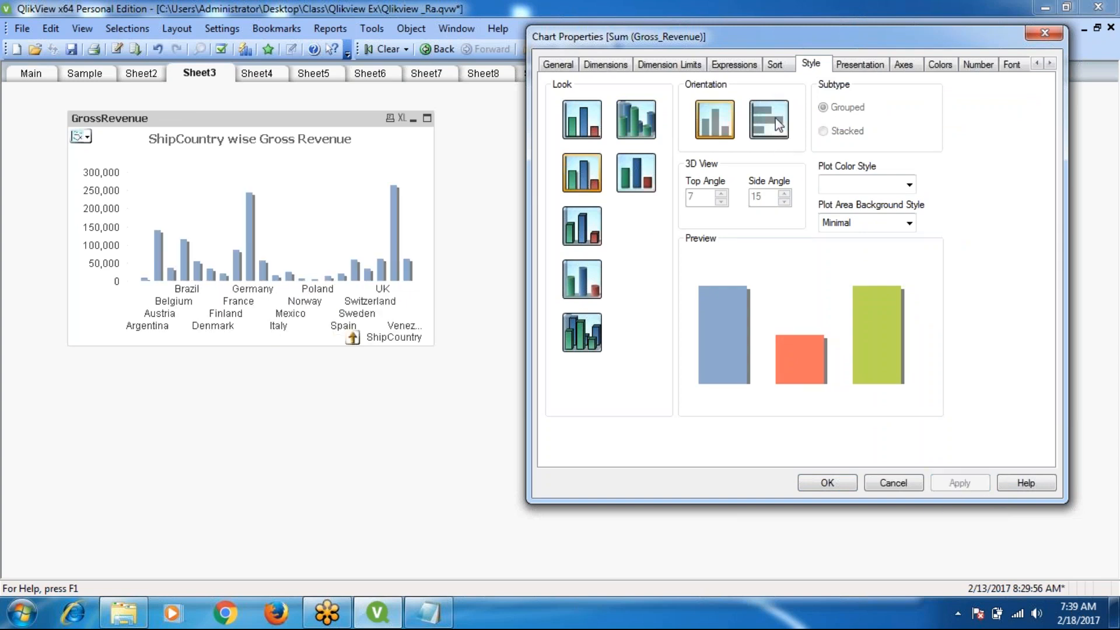
click(774, 119)
click(956, 484)
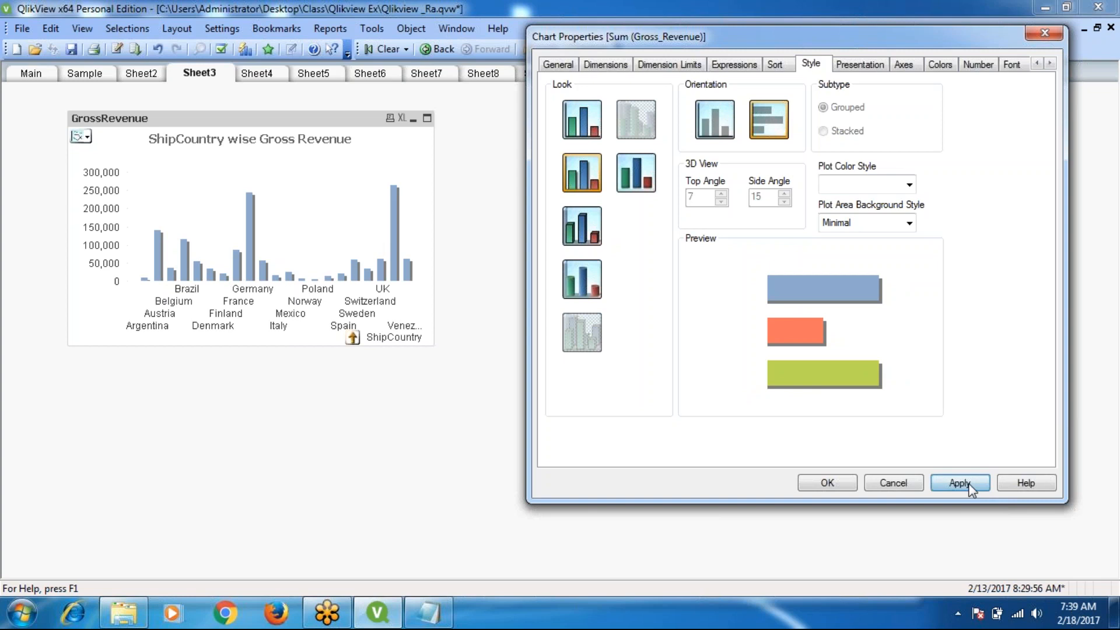
Give the chart's bars the 3D block look with vertical orientation and apply the change
click(589, 242)
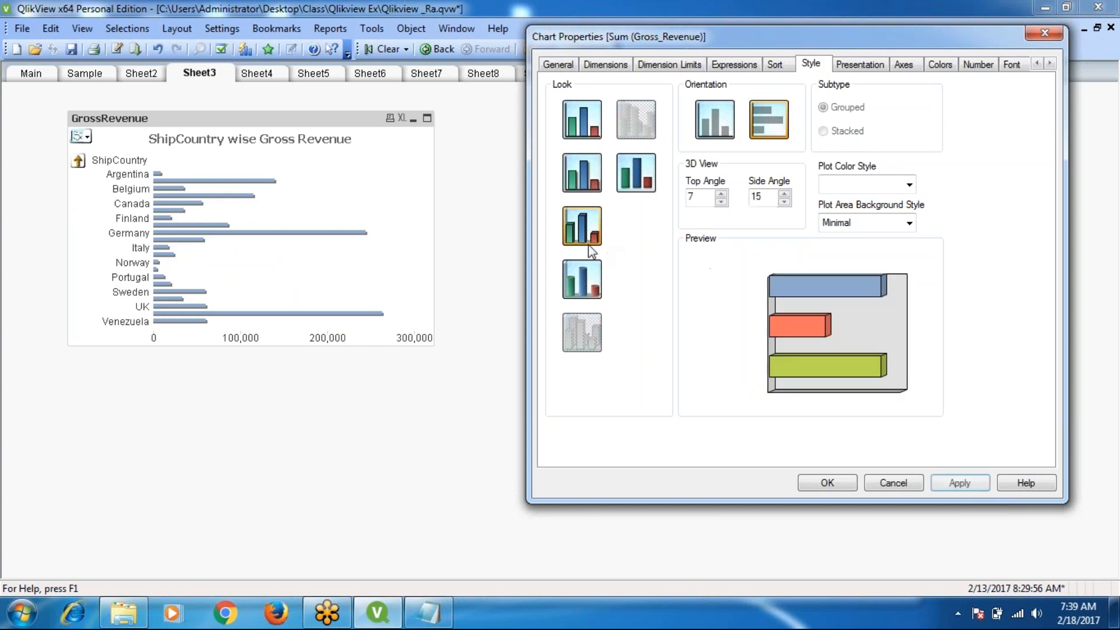
click(714, 129)
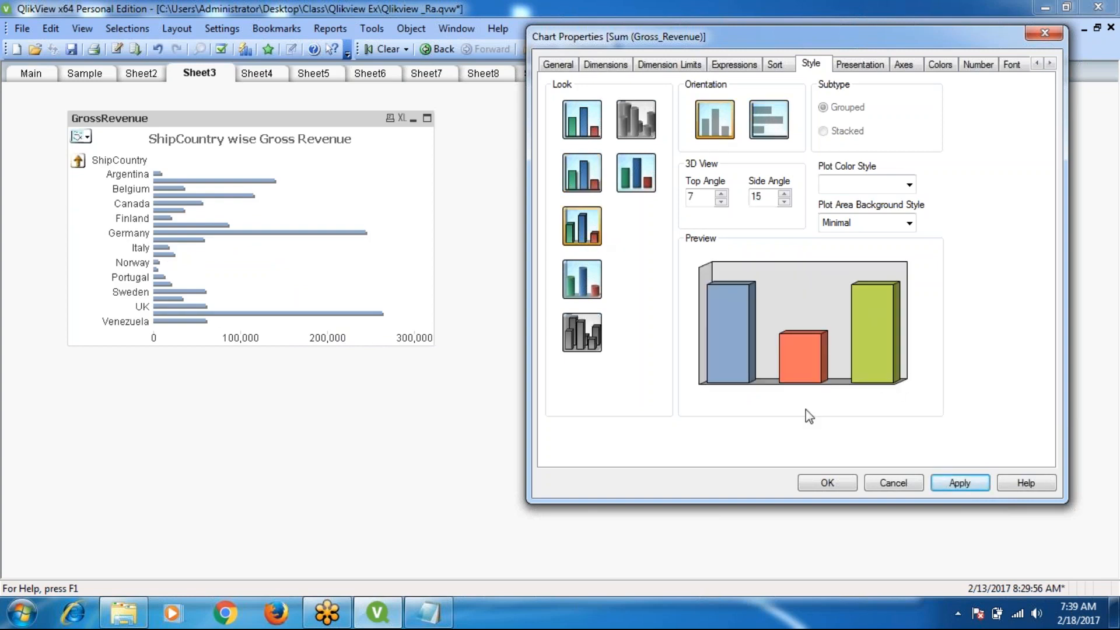
click(959, 485)
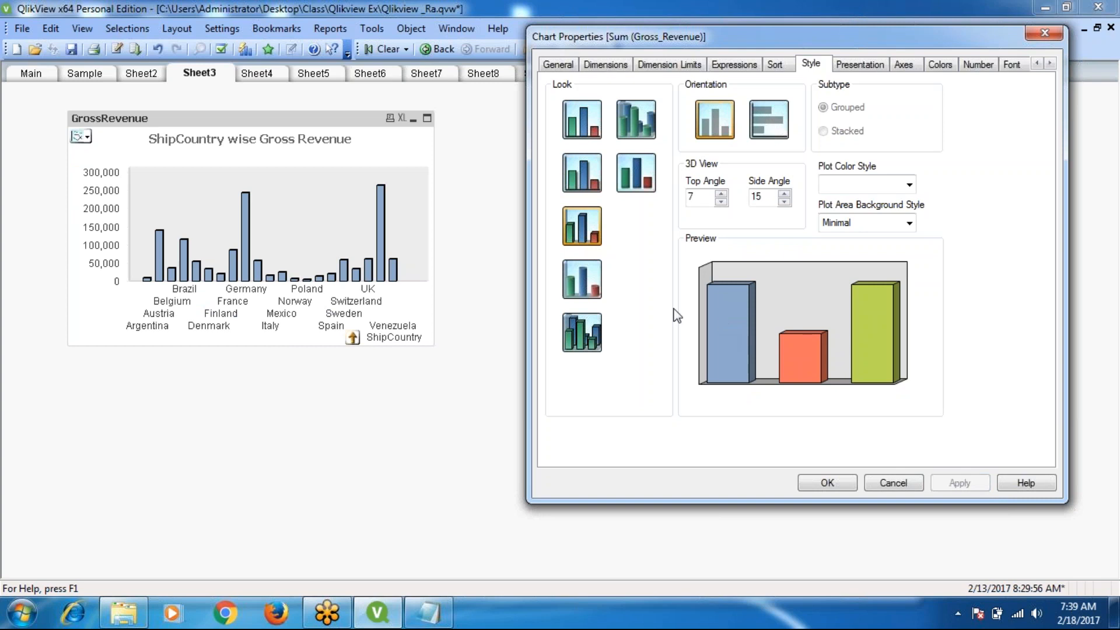
Apply the 3D cylinder look to the bars, trying it in horizontal orientation and switching back to vertical
click(590, 277)
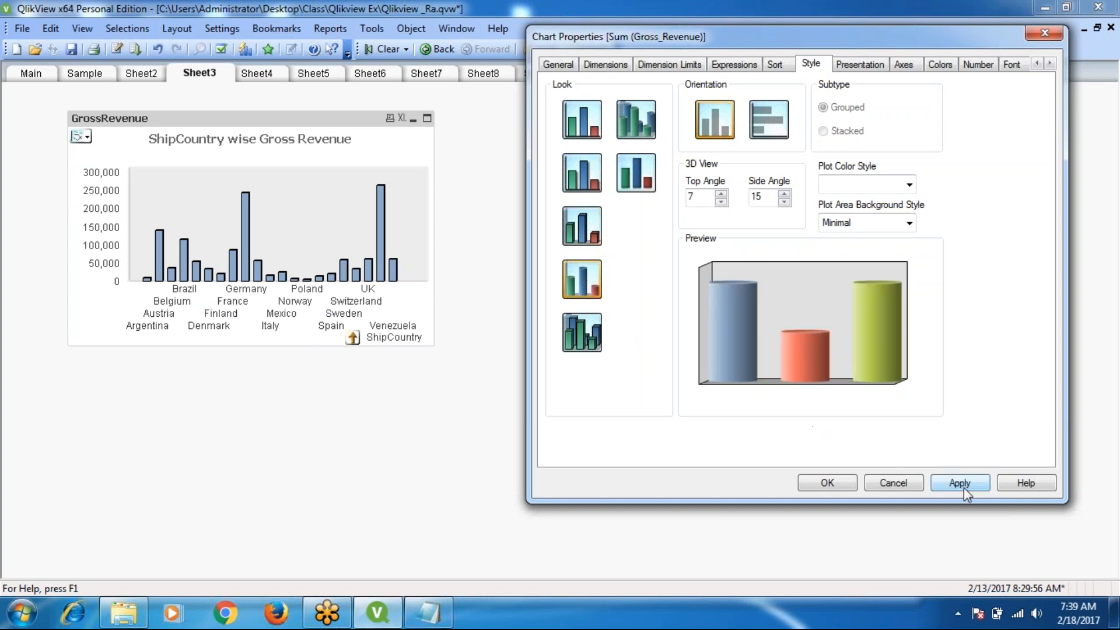
click(960, 485)
click(769, 123)
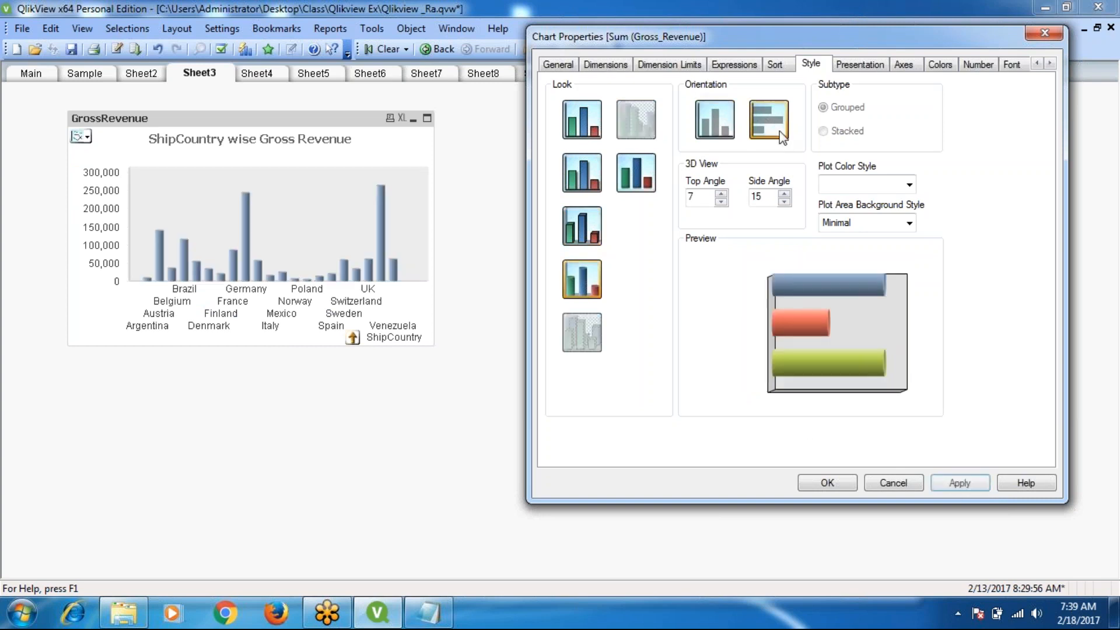
click(960, 483)
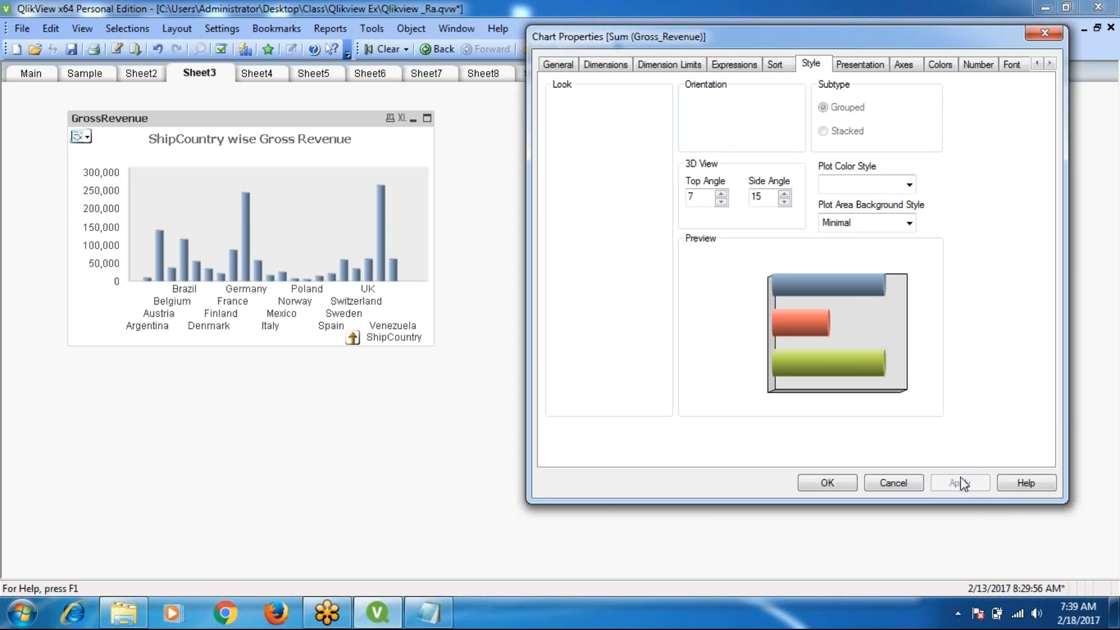
click(717, 124)
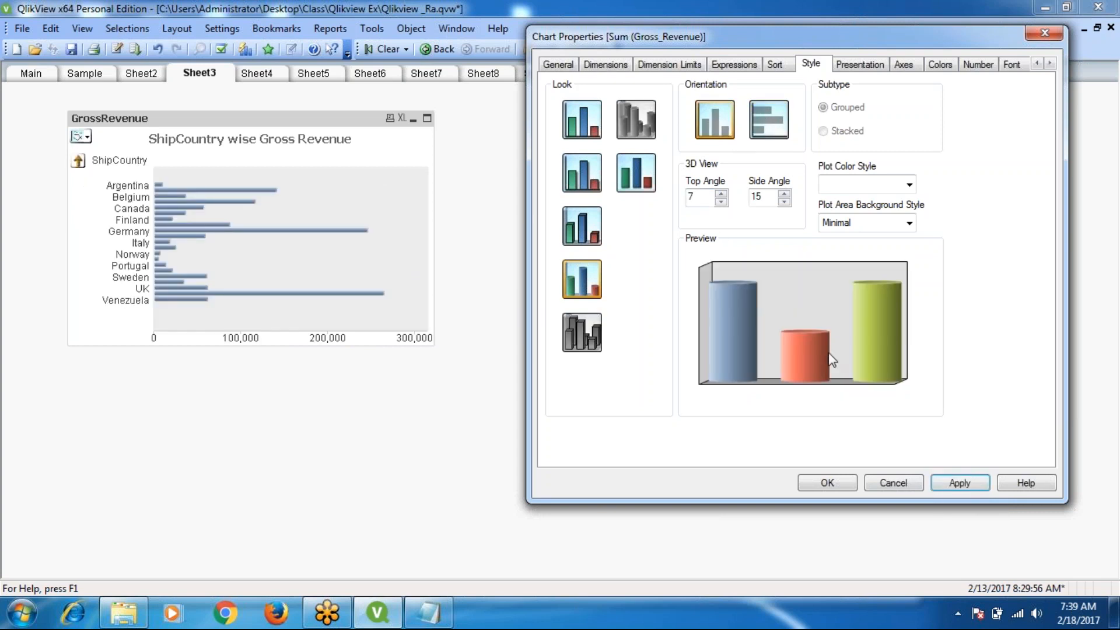
click(962, 487)
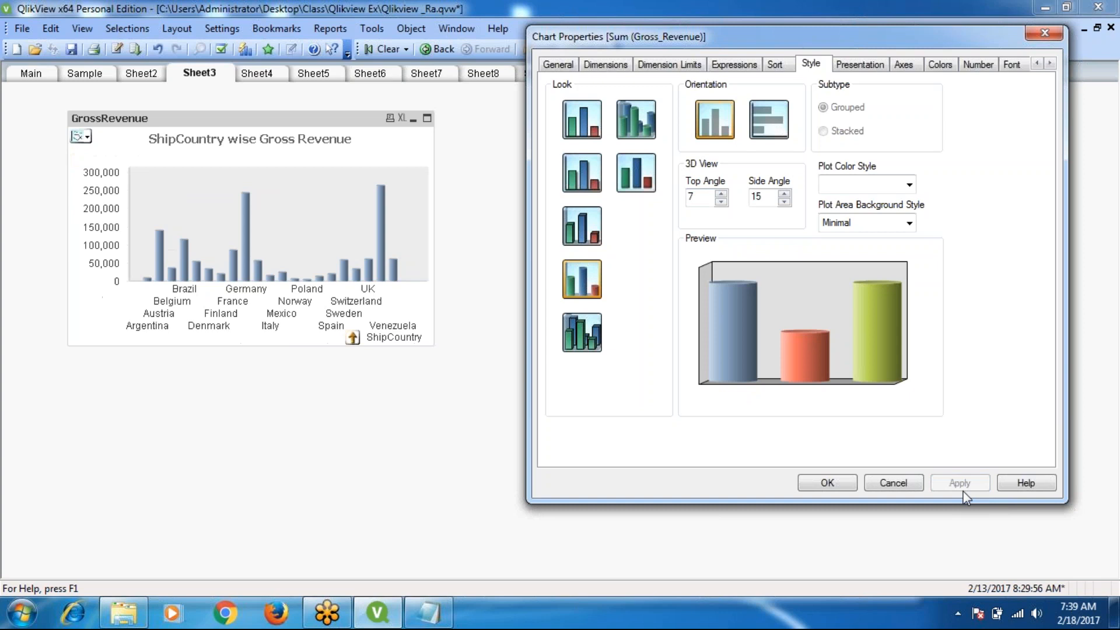
Try the 3D look that arranges bars in depth, and apply the flat shadowed bar look instead
click(587, 338)
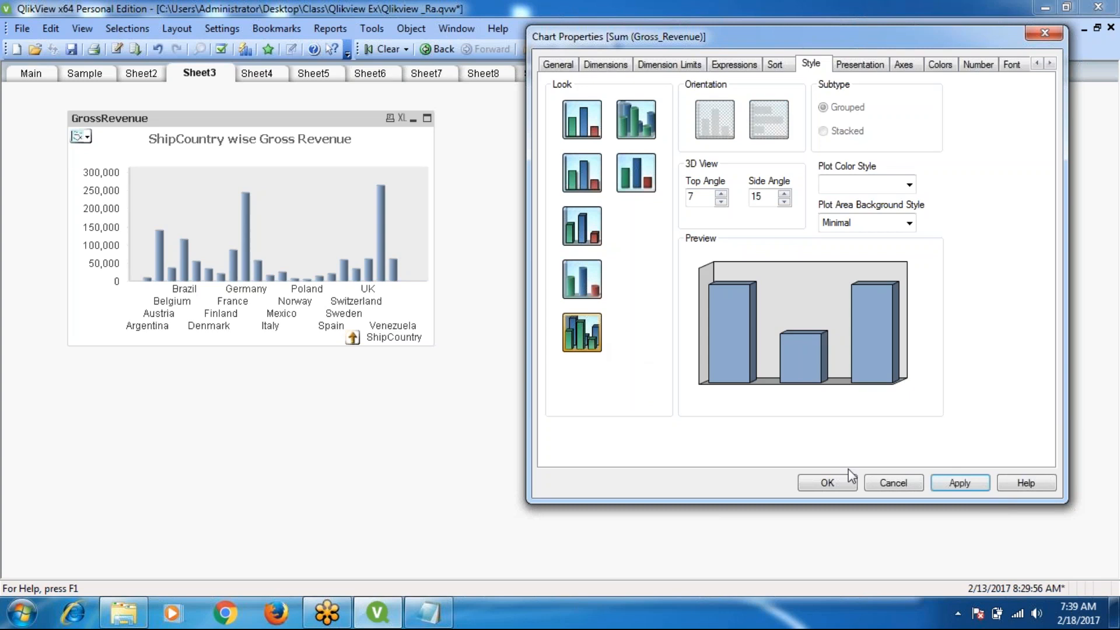
click(964, 484)
click(589, 171)
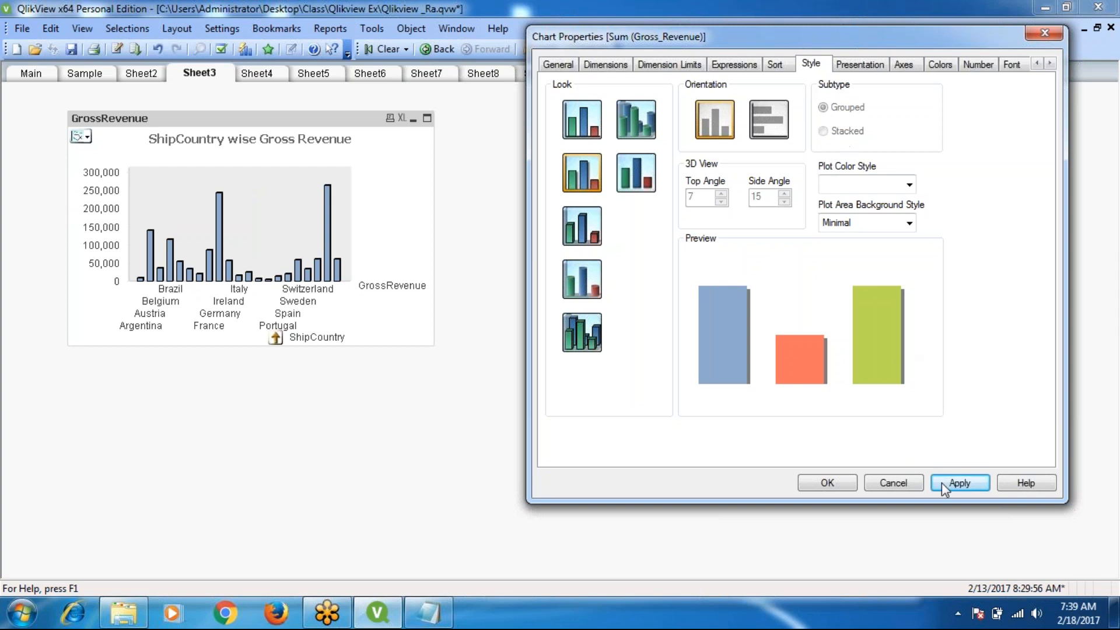
click(959, 484)
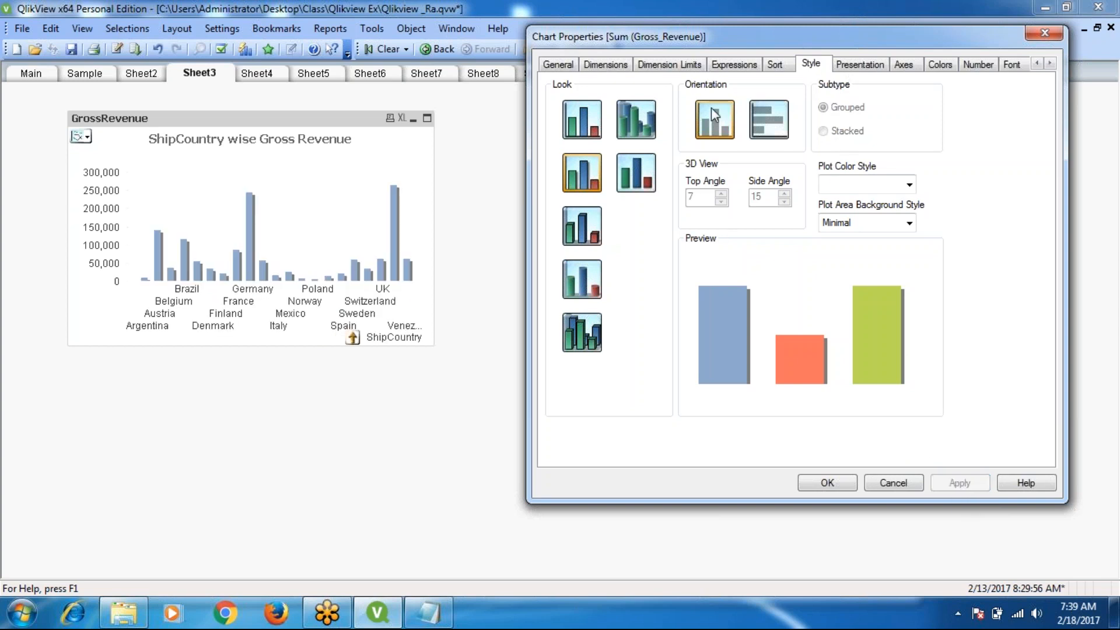
Set the chart's bar distance to 4 and apply the change
click(858, 76)
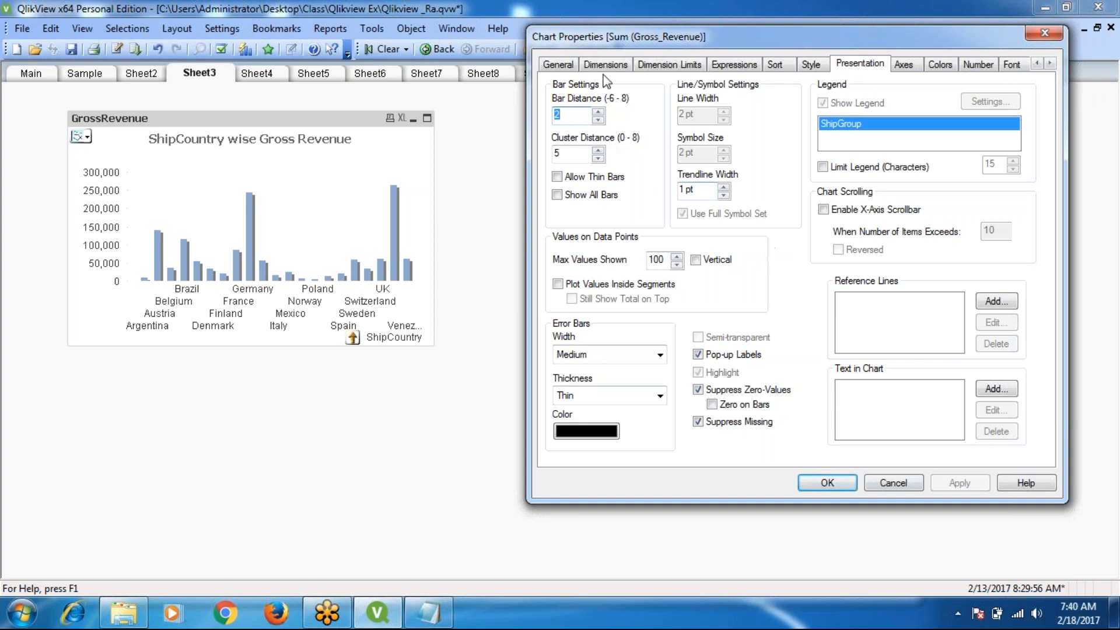
click(600, 111)
click(600, 113)
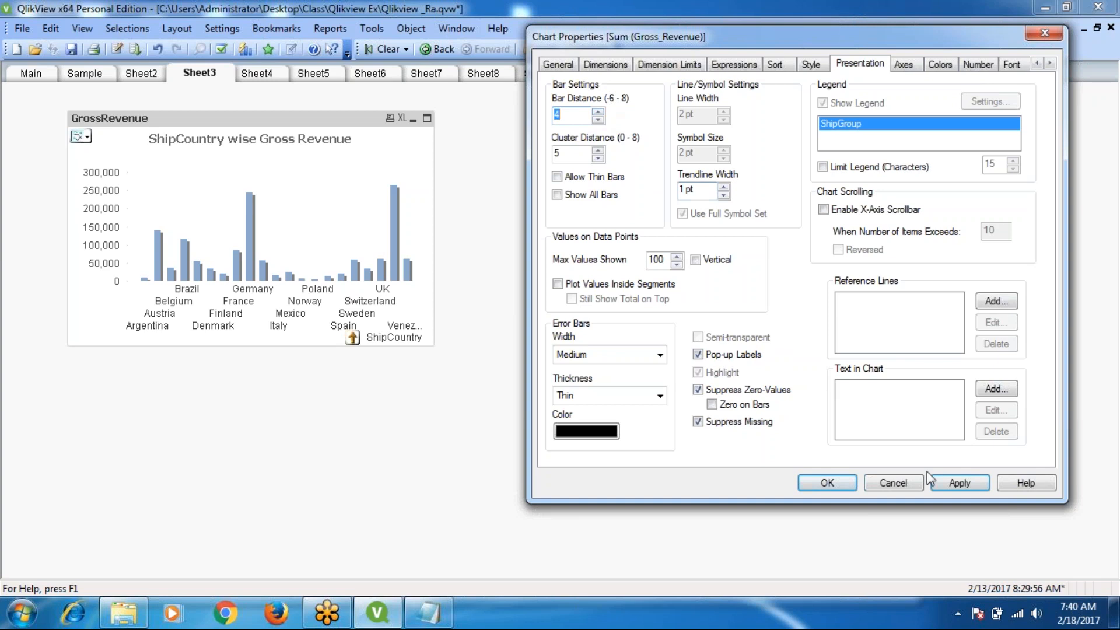
click(968, 486)
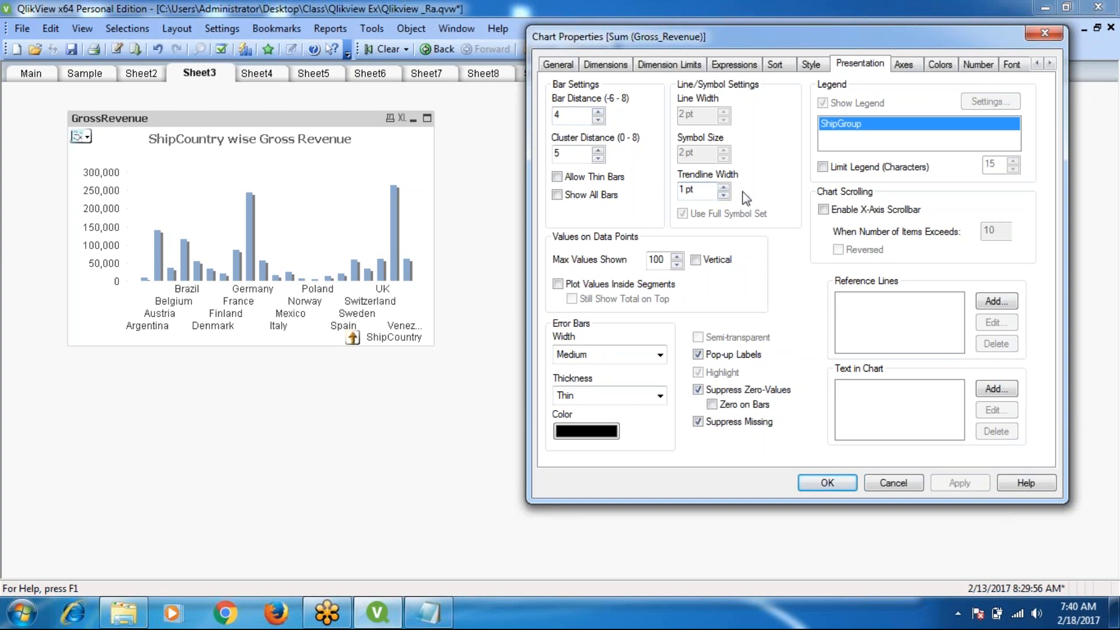
Set the chart's trendline width to 3 pt and apply the change
click(724, 187)
click(724, 187)
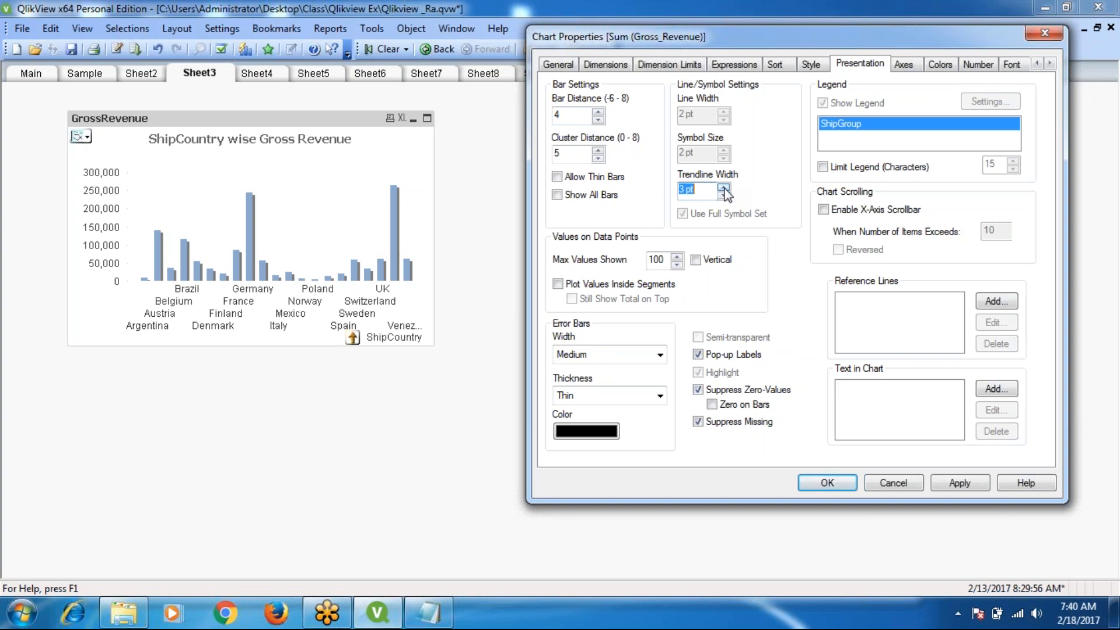
click(959, 483)
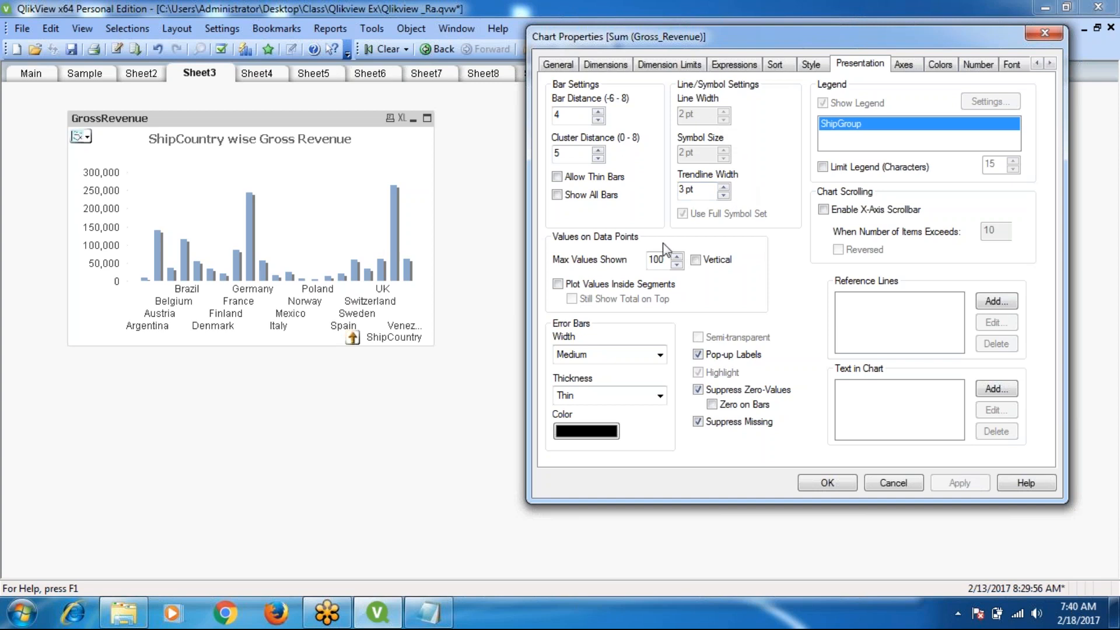
Set the width of the chart's error bars to Wide and apply the change
click(660, 355)
click(563, 399)
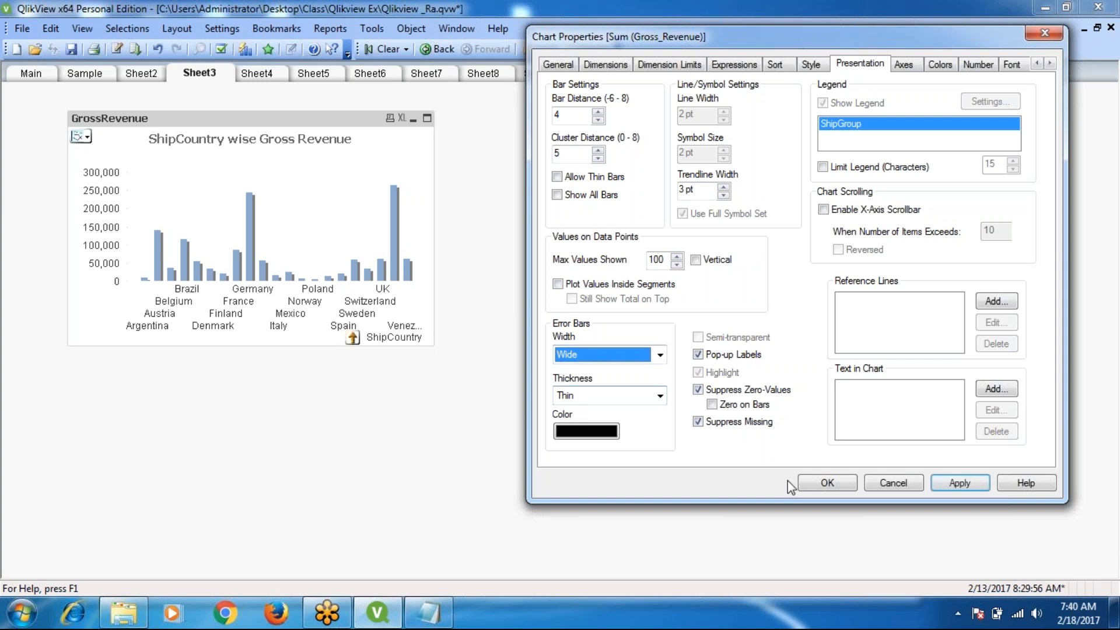
click(960, 483)
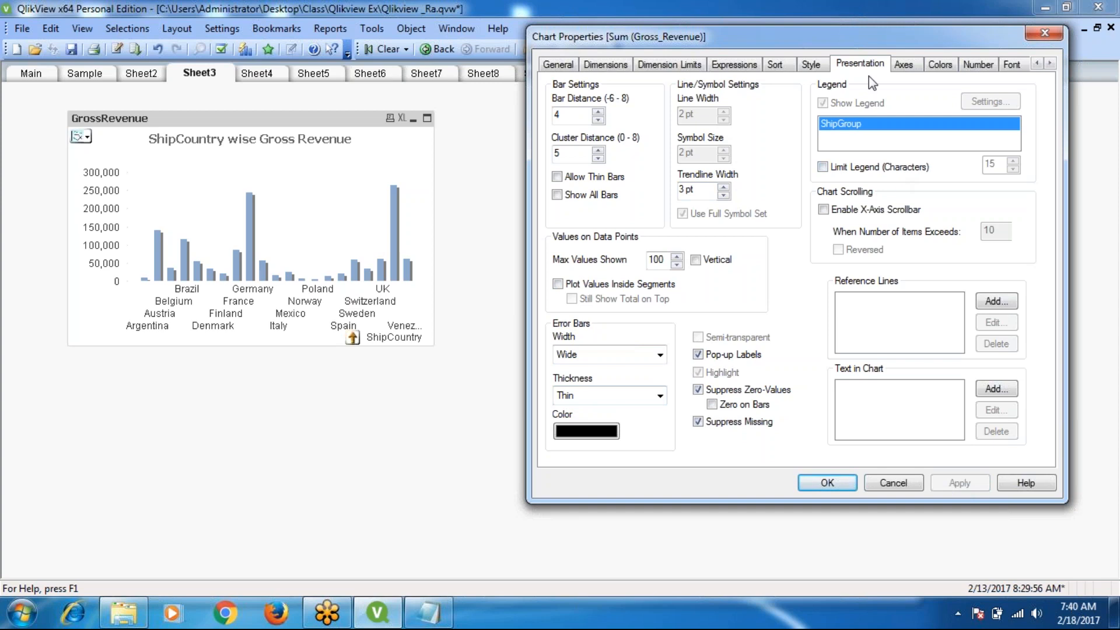
Set the GrossRevenue expression axis width to 2 pt and apply the change
click(904, 65)
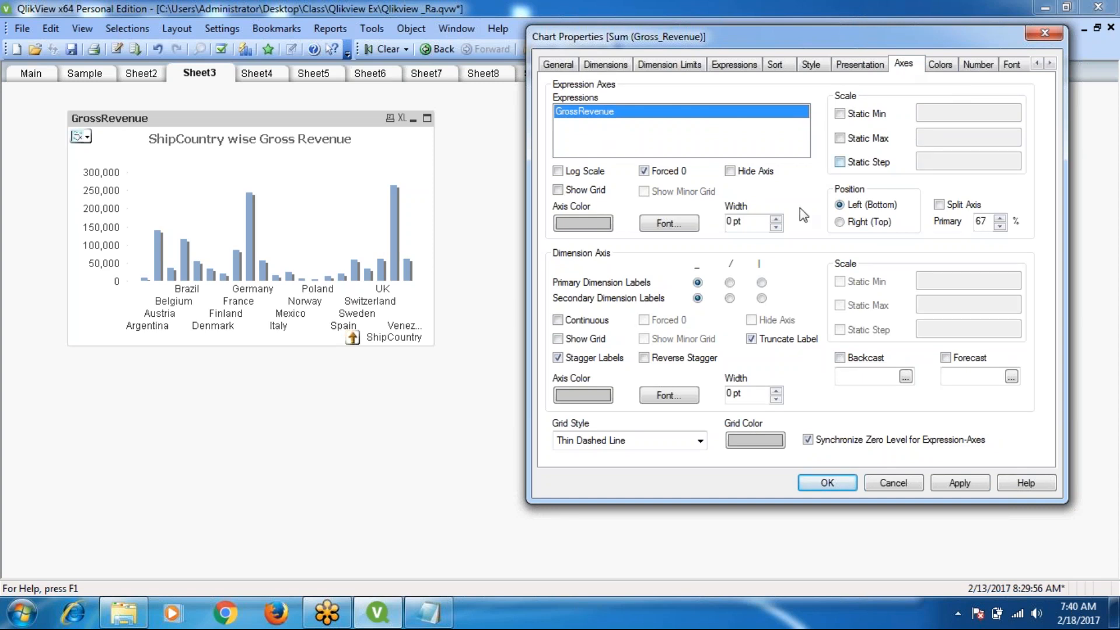
click(775, 222)
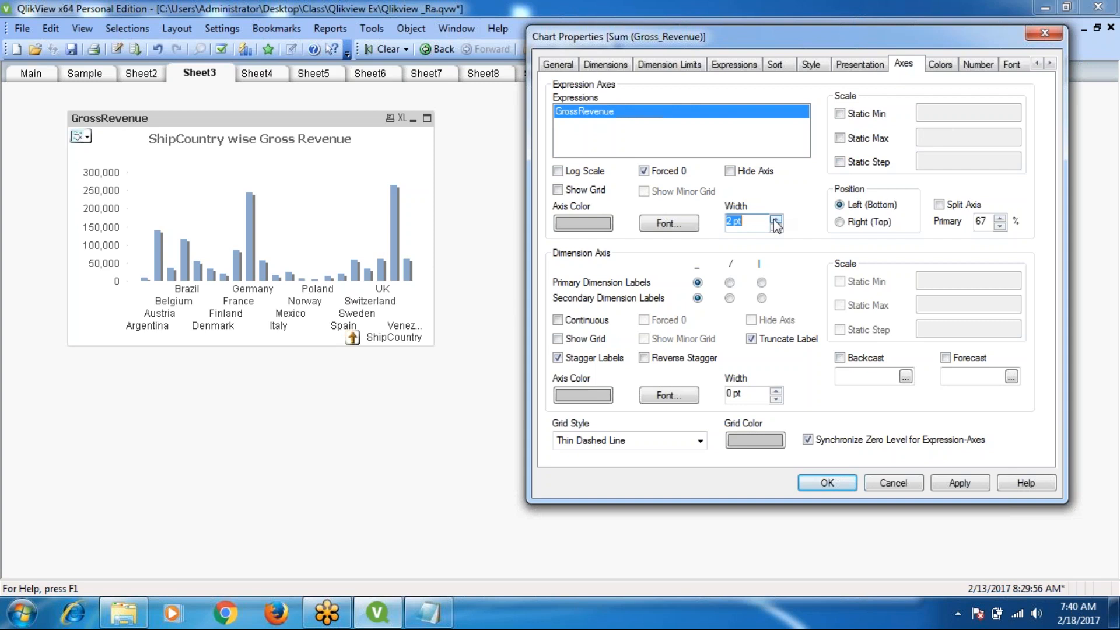
click(962, 485)
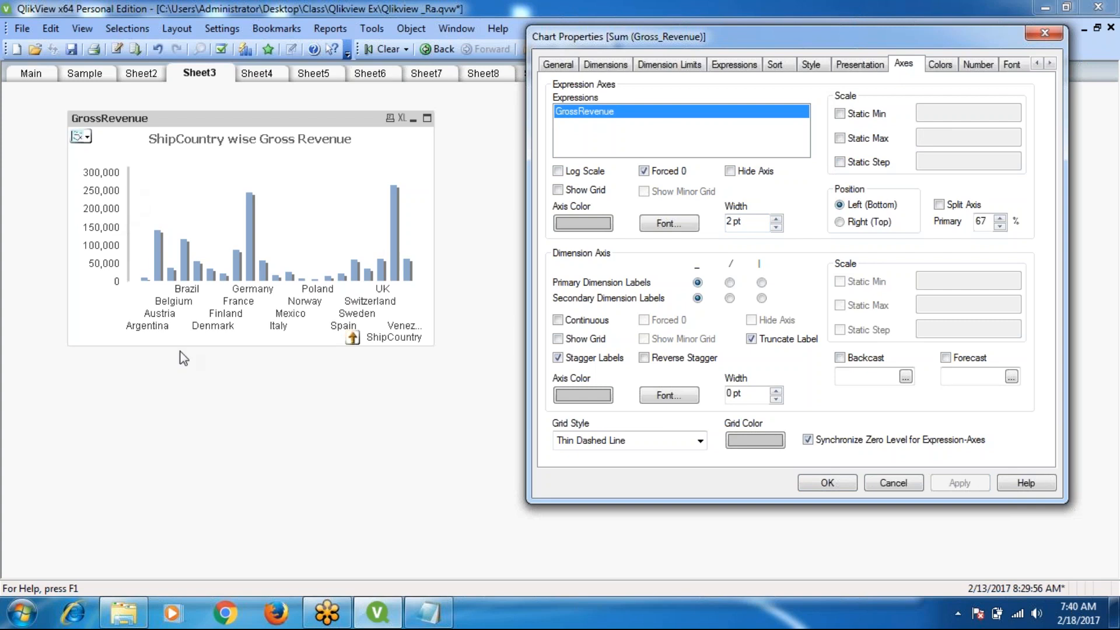
Reset the GrossRevenue expression axis width to 0 pt and apply the change
click(776, 227)
click(776, 227)
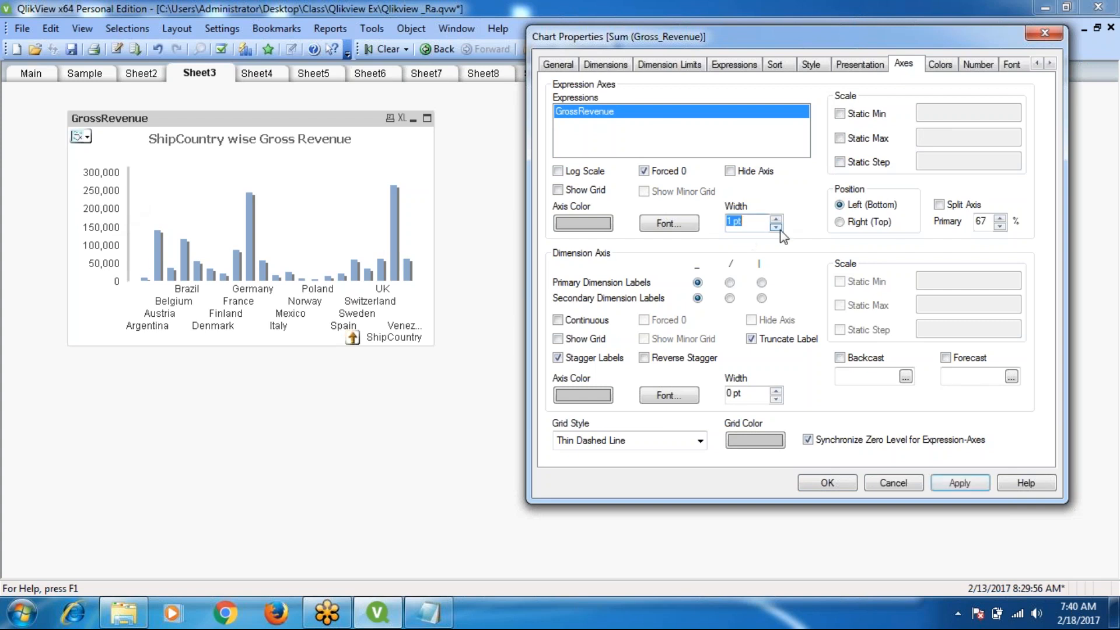
click(951, 486)
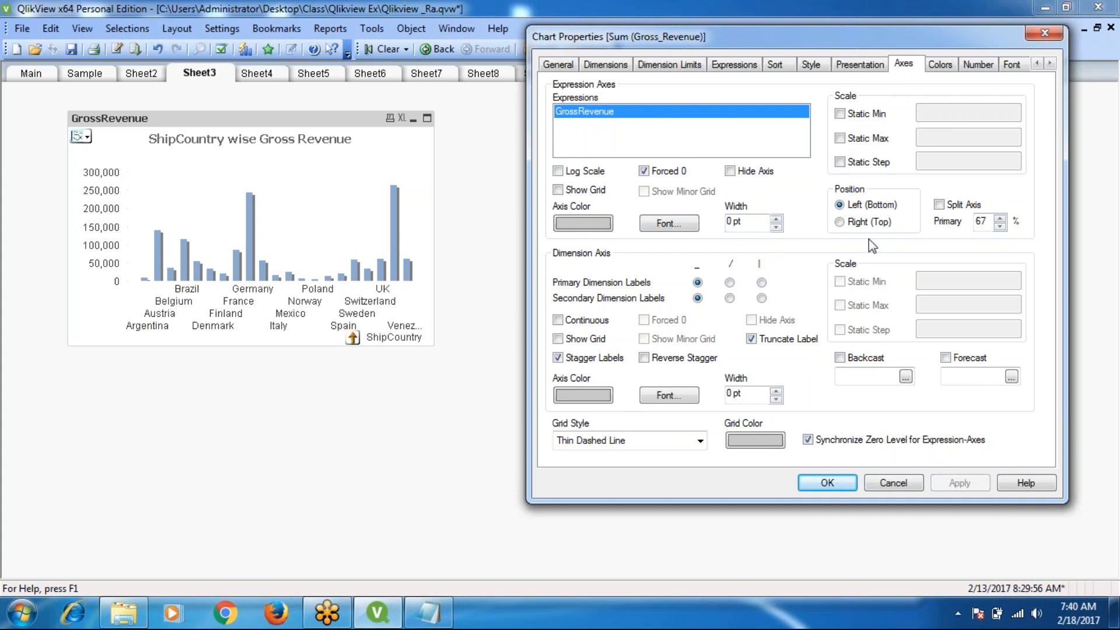
View the chart's color settings, and apply the Money number format to the GrossRevenue expression
click(942, 62)
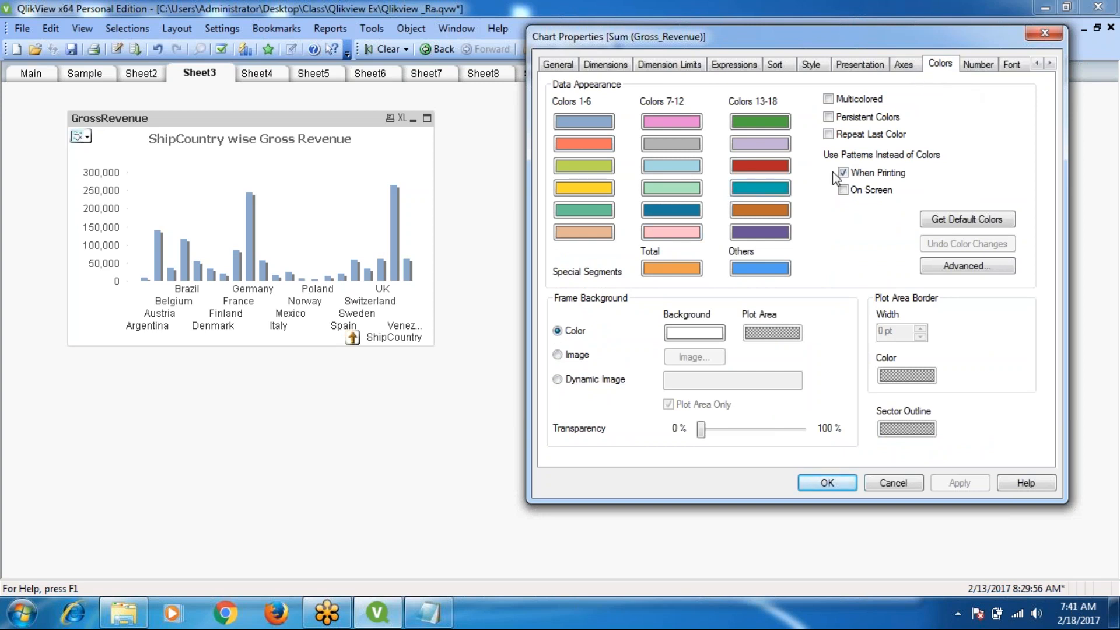
click(982, 62)
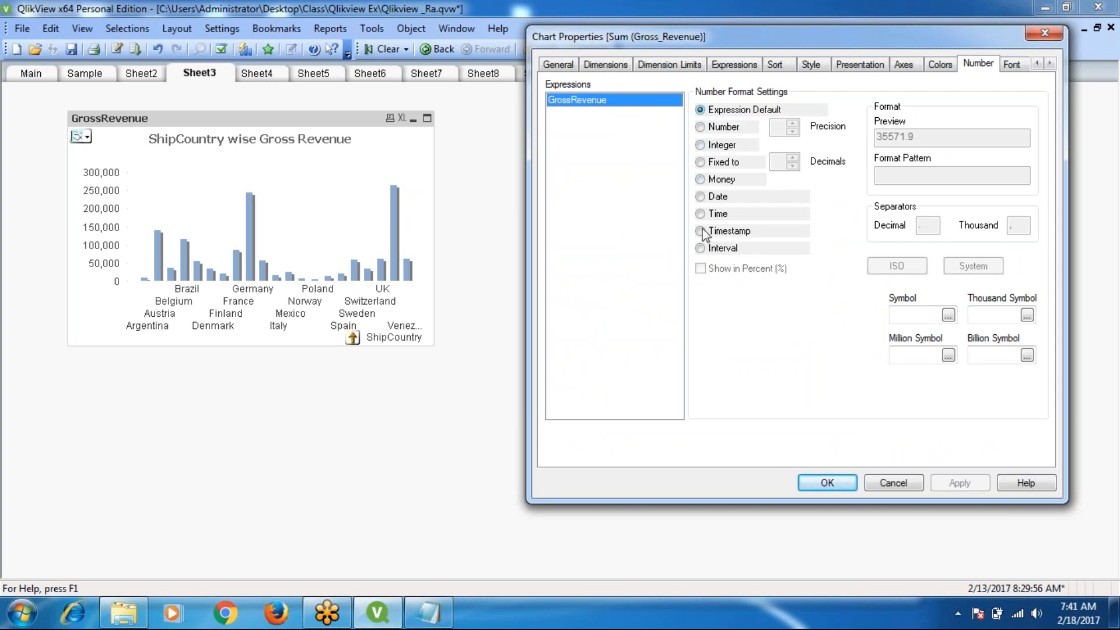
click(700, 179)
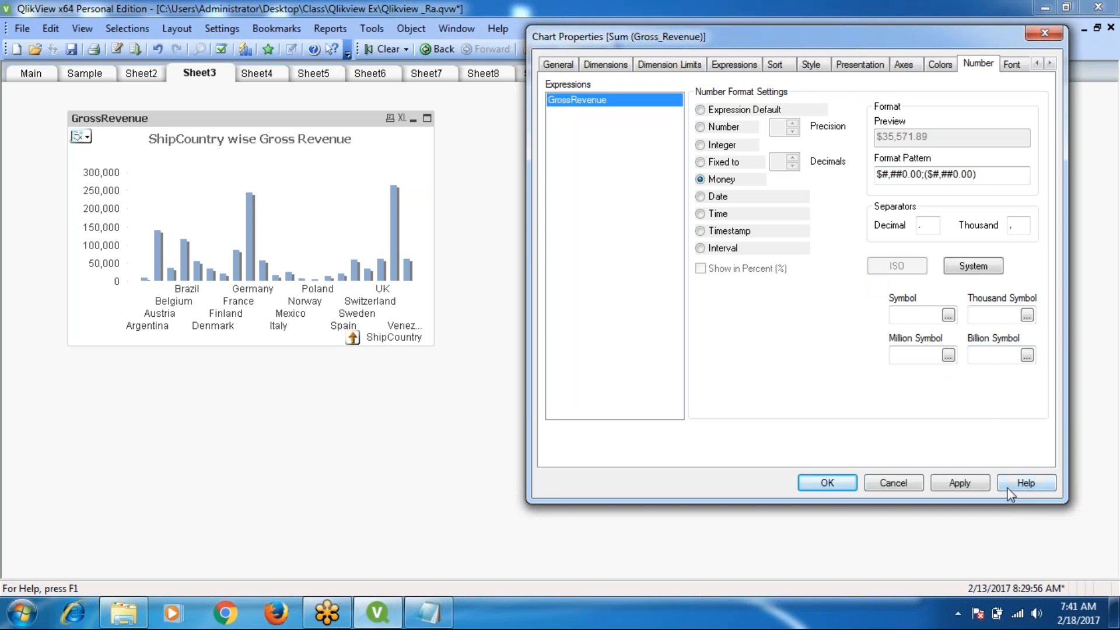
click(976, 483)
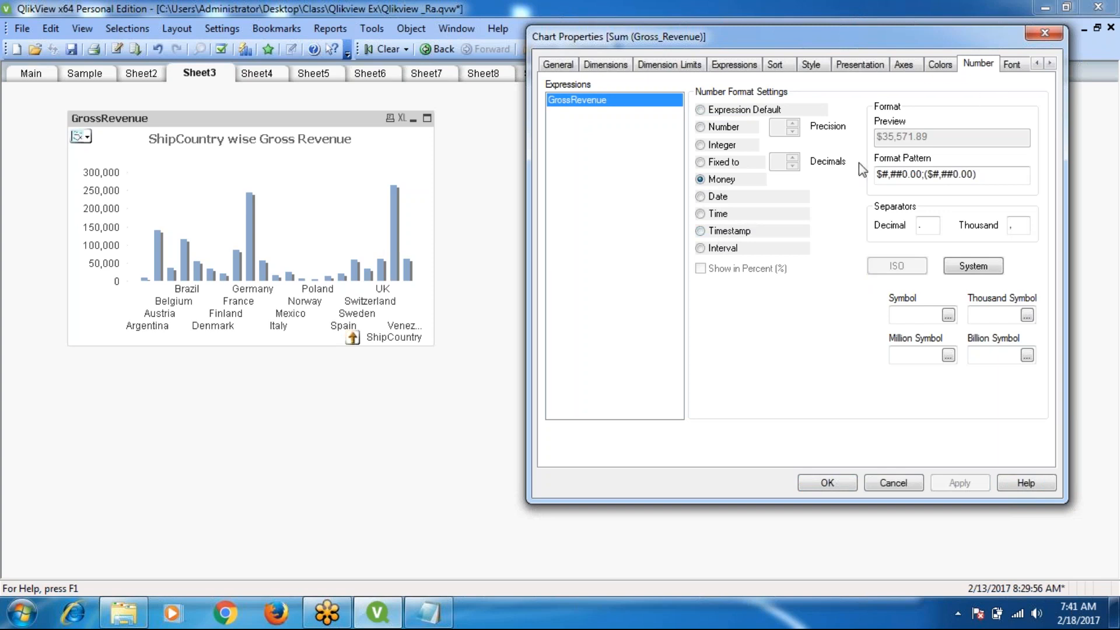
Set the chart's Tahoma font size to 10 and apply the change
click(1013, 65)
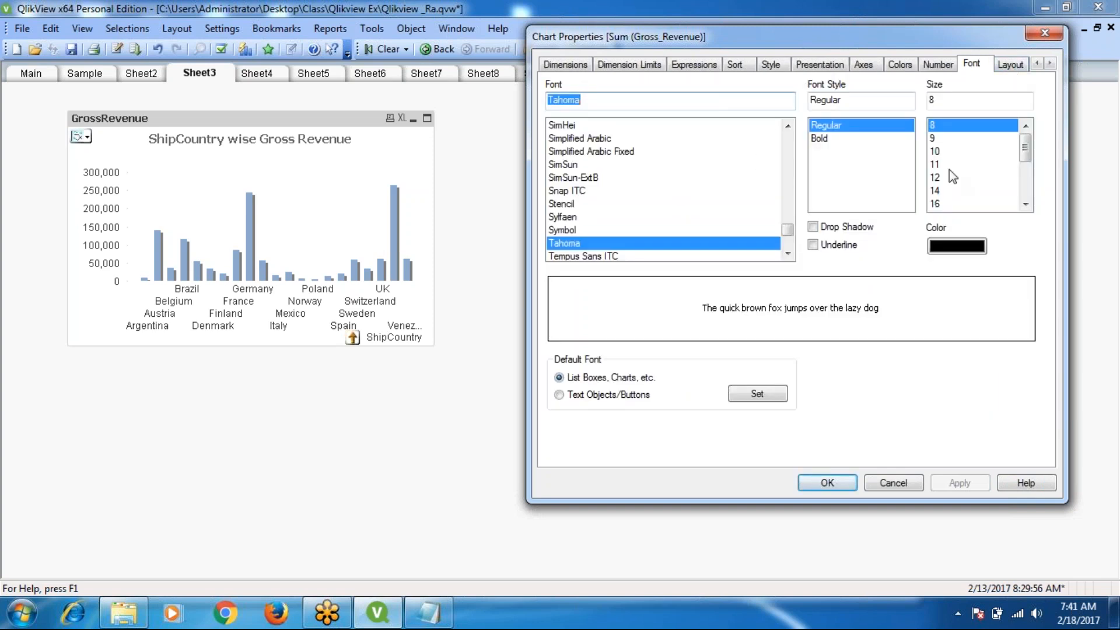
click(936, 153)
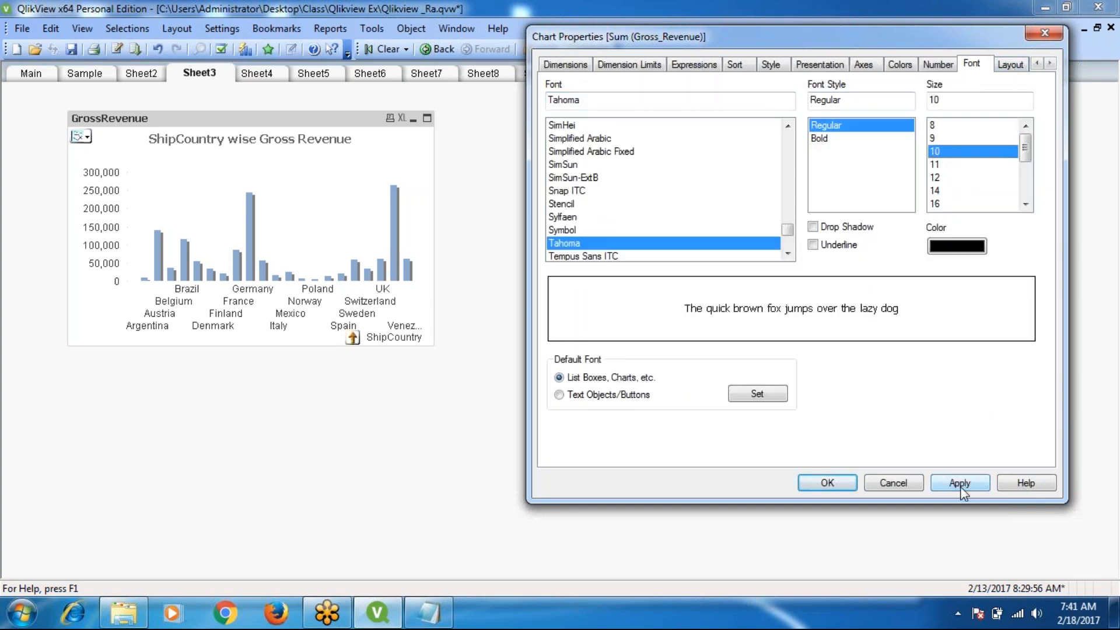
click(960, 489)
click(822, 143)
click(967, 483)
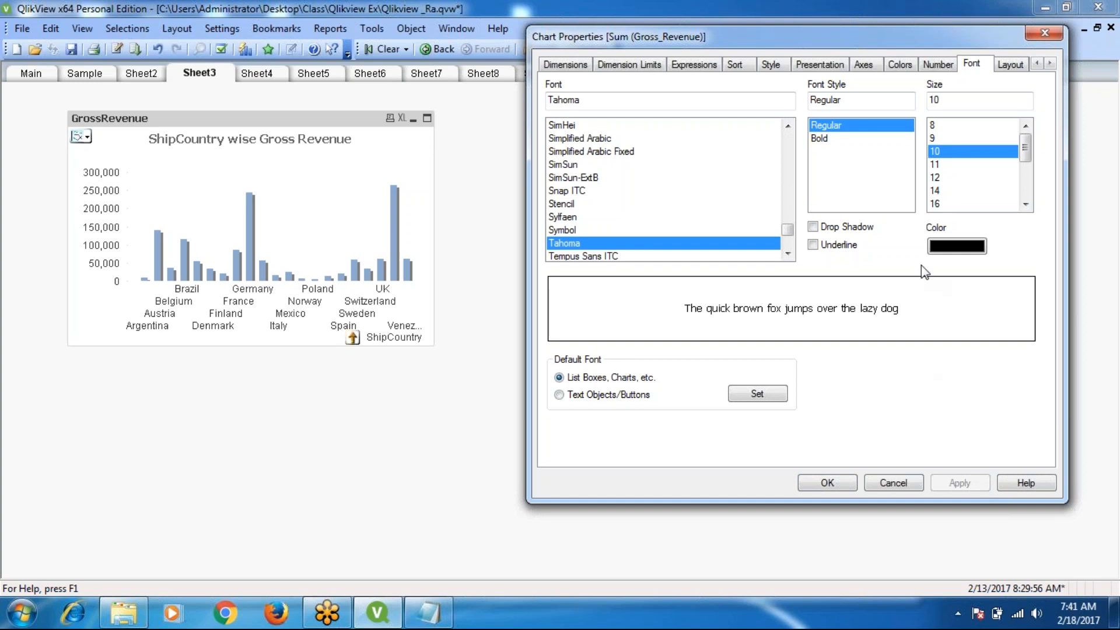
Set the chart's border width to 3 pt in its layout settings and apply the change
click(1003, 66)
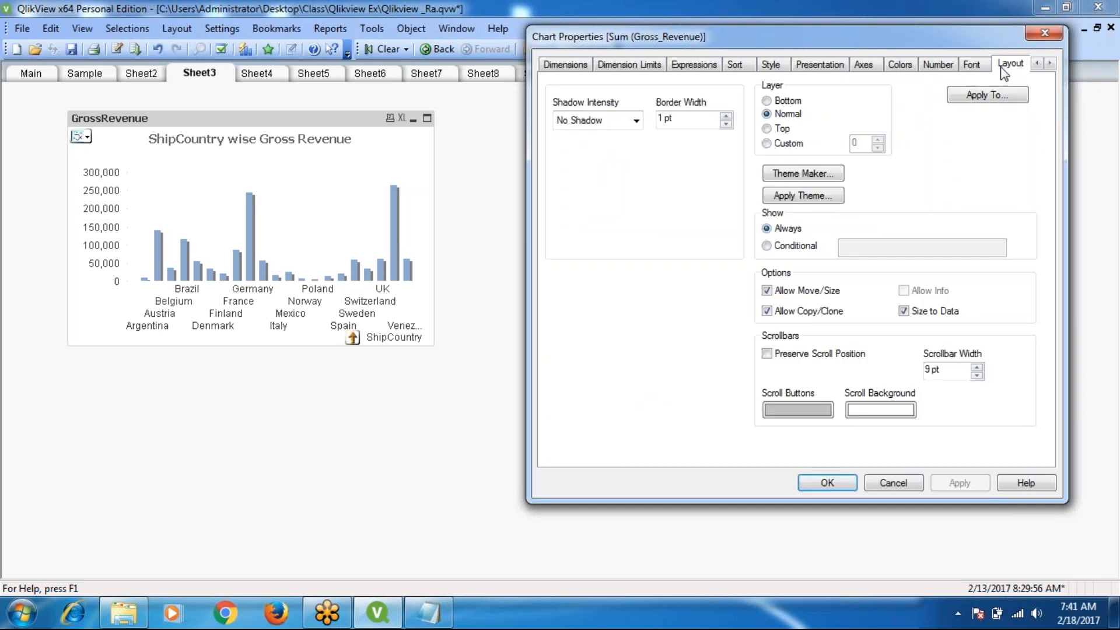
click(727, 116)
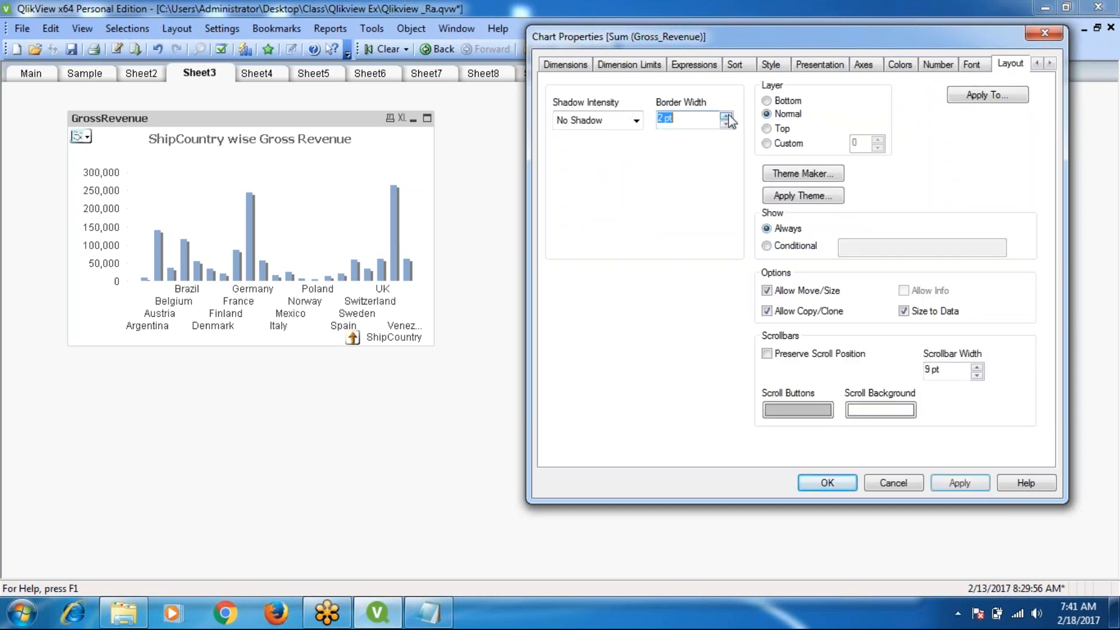
click(726, 116)
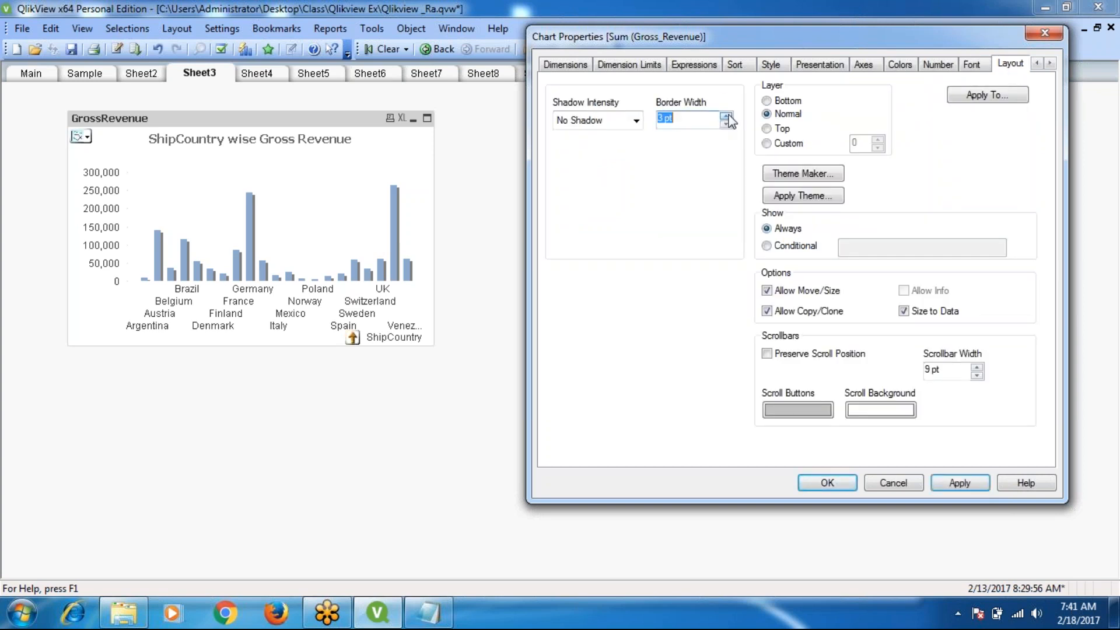
click(960, 485)
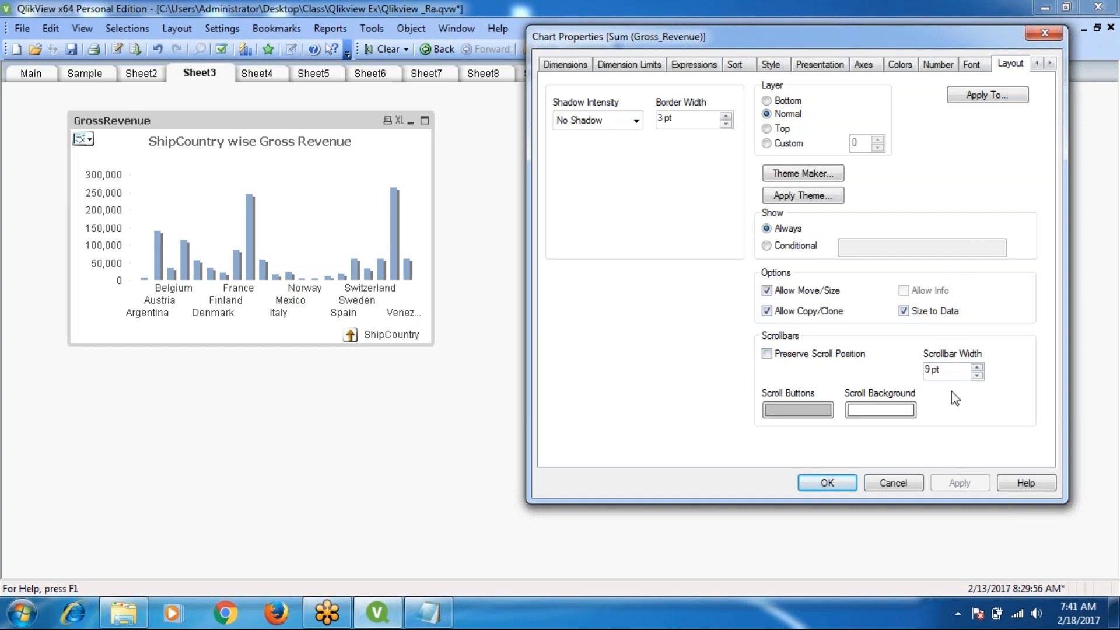
click(1050, 64)
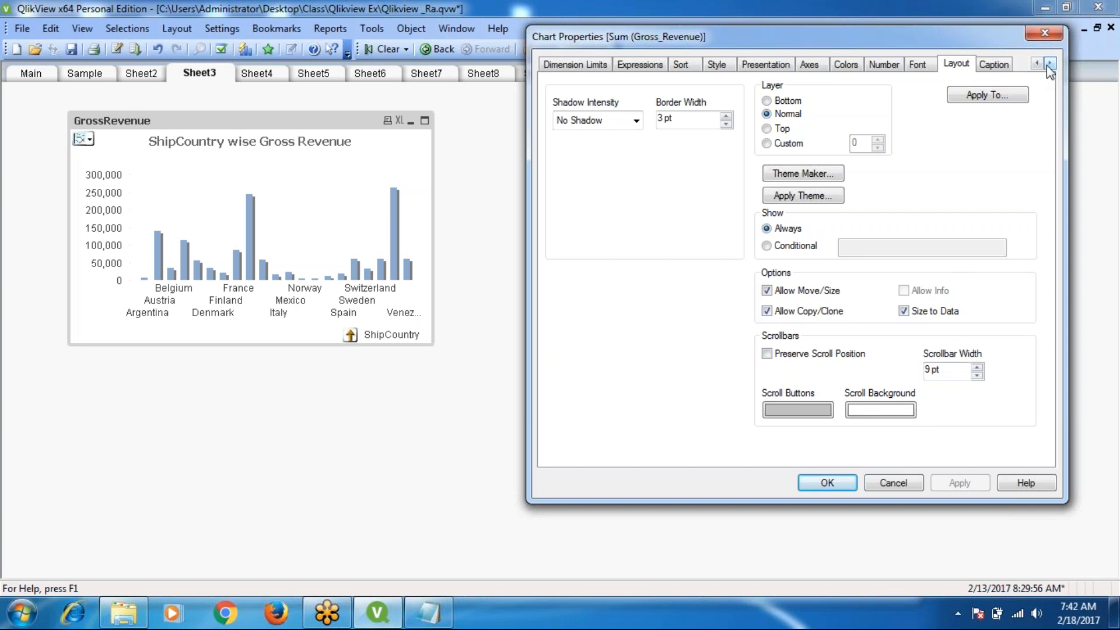
View the GrossRevenue chart's caption settings and close its properties
click(996, 65)
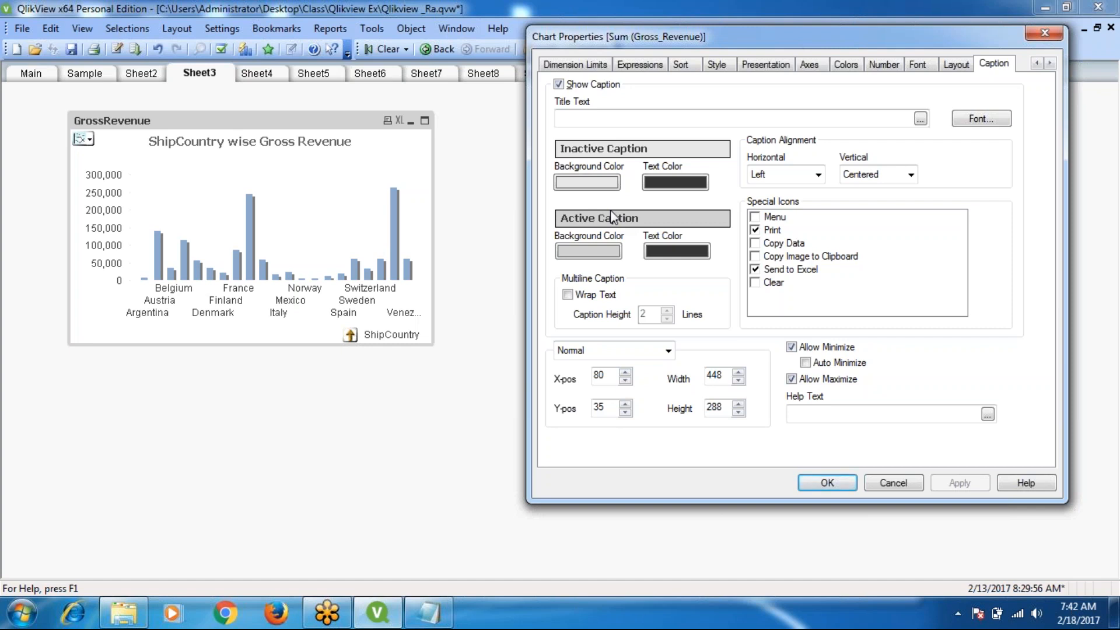
click(678, 19)
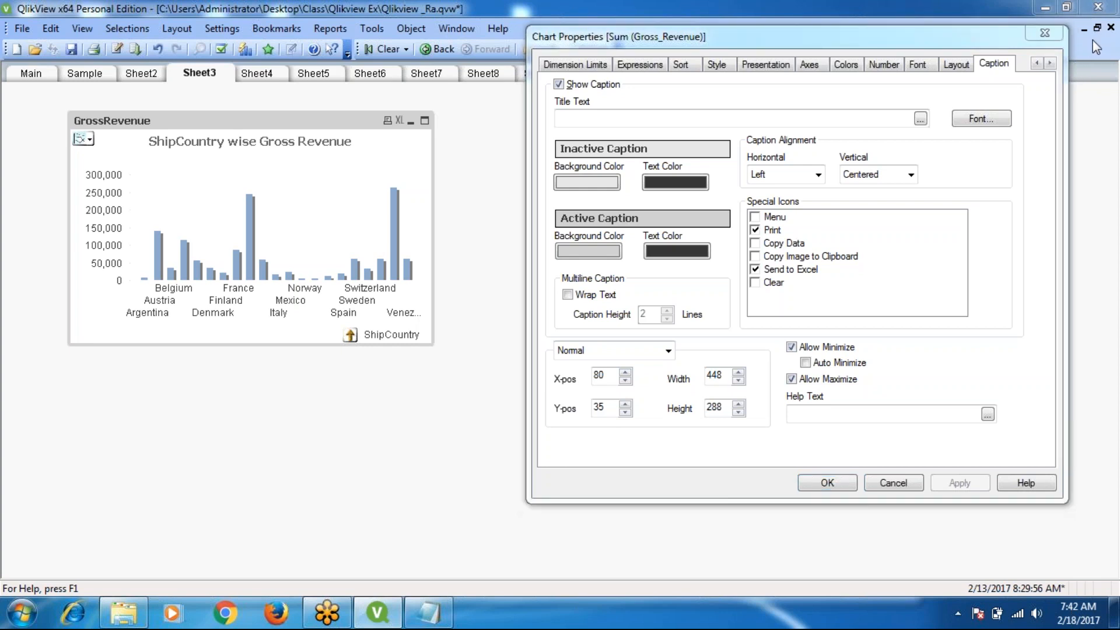
click(1045, 32)
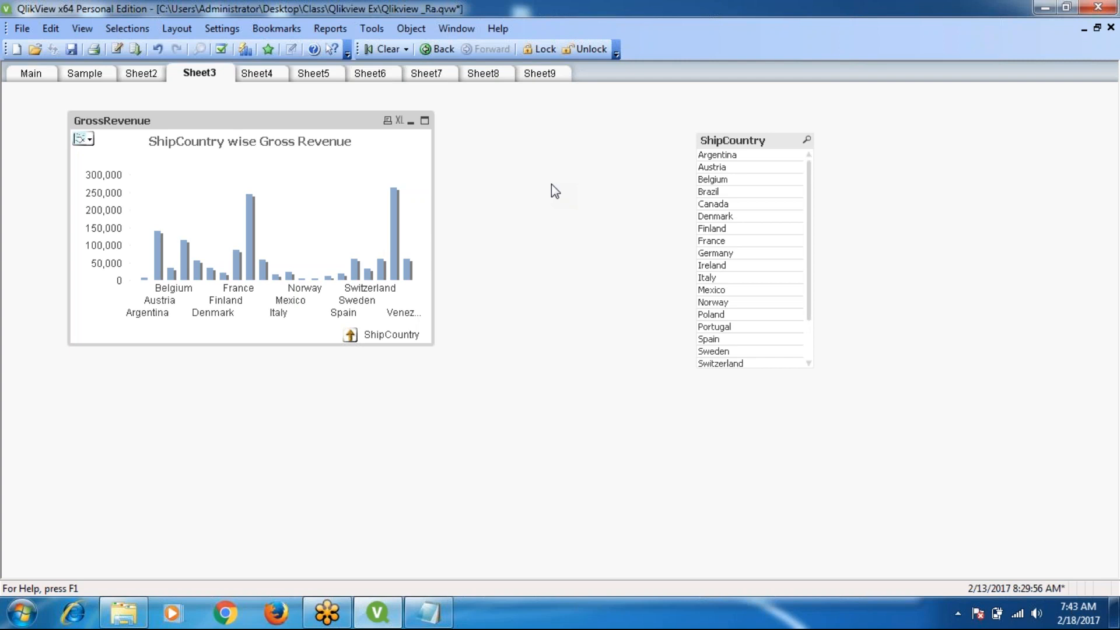
Start a new chart on Sheet3 with the line chart type and proceed to its dimensions
right_click(524, 254)
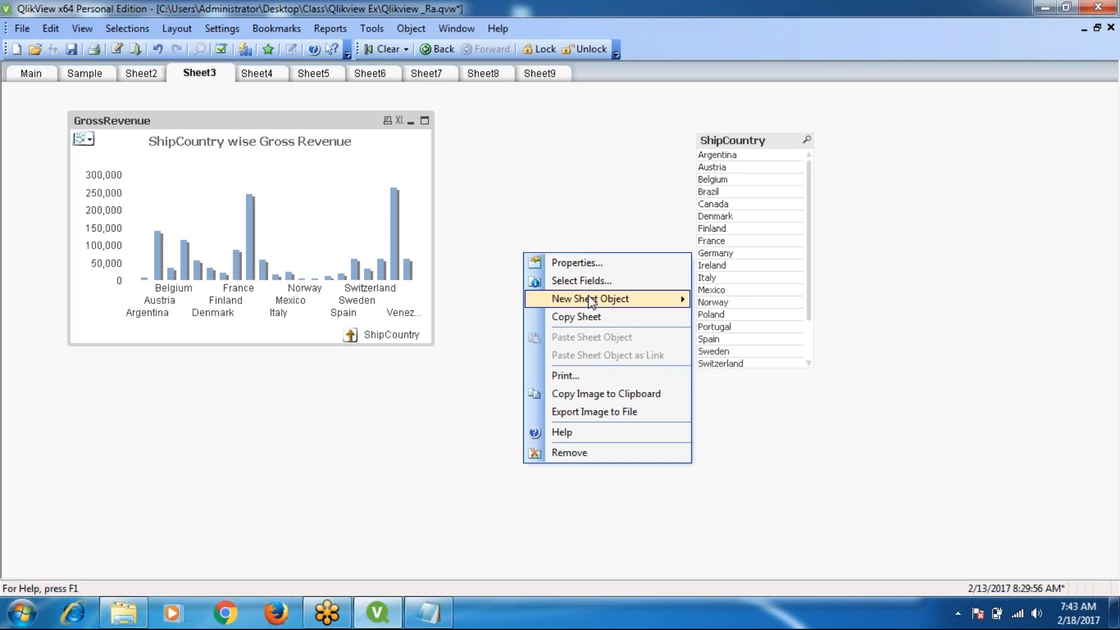
mouse_move(674, 302)
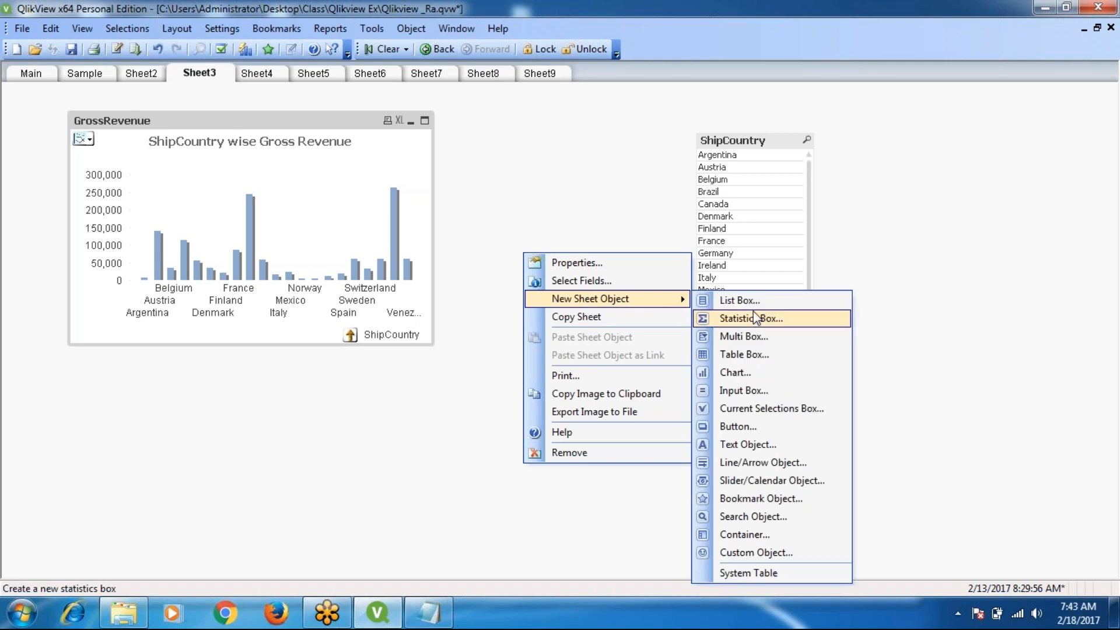
click(735, 376)
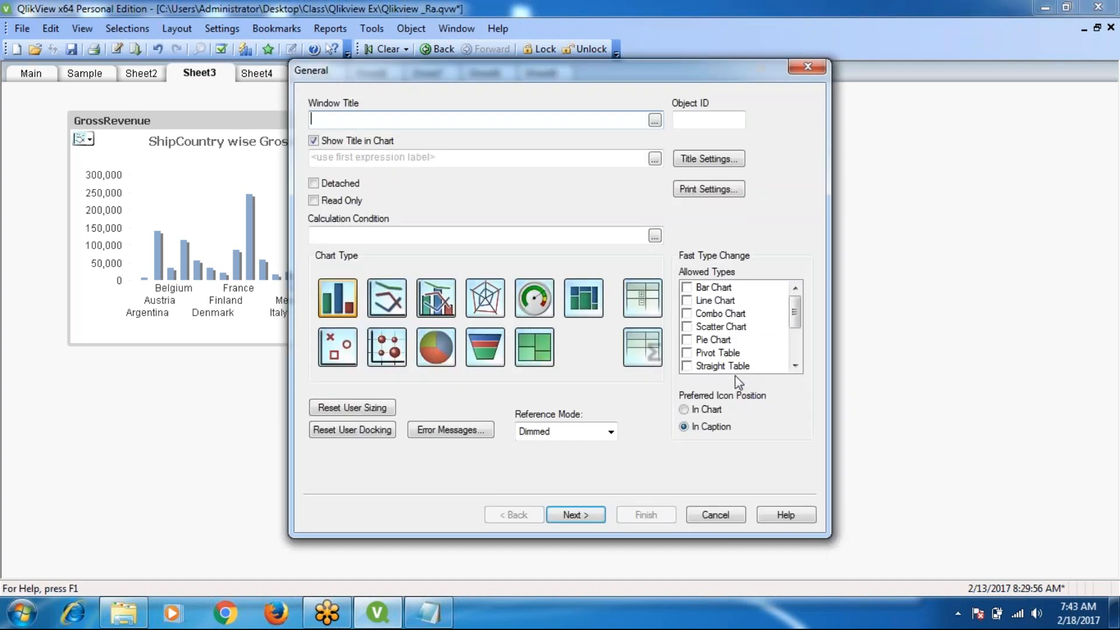
click(396, 300)
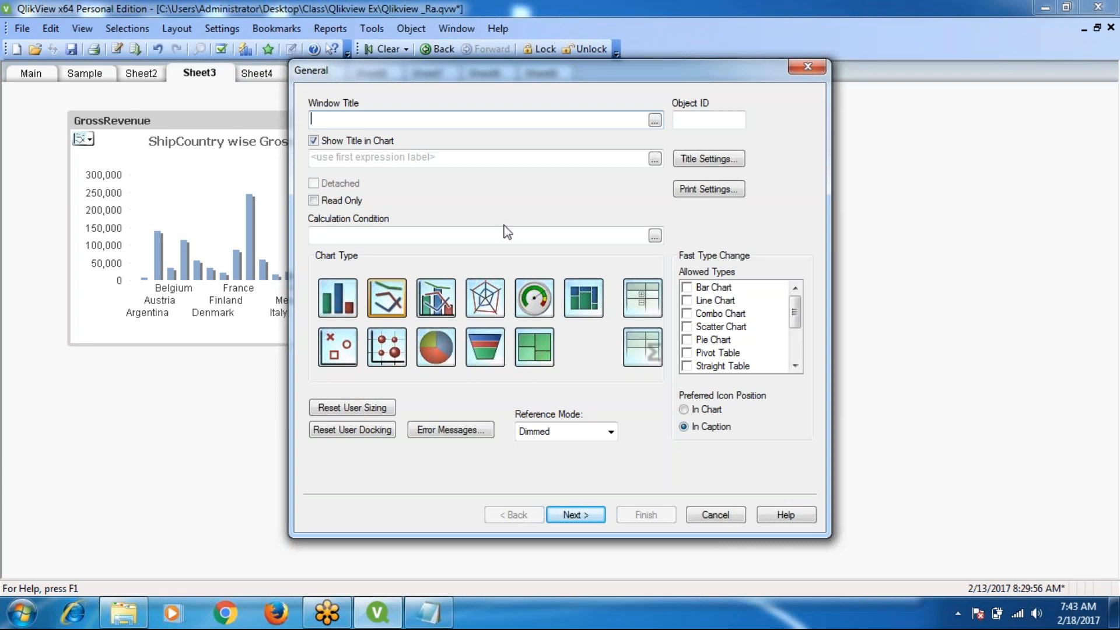
click(566, 517)
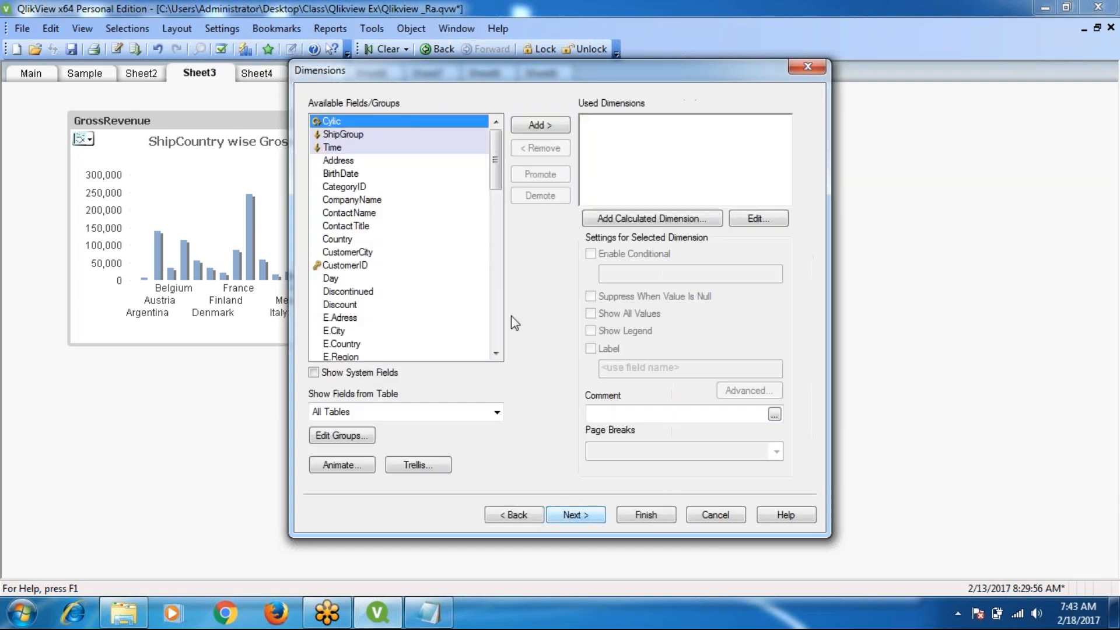
Add OrderDate as the new line chart's dimension
click(346, 227)
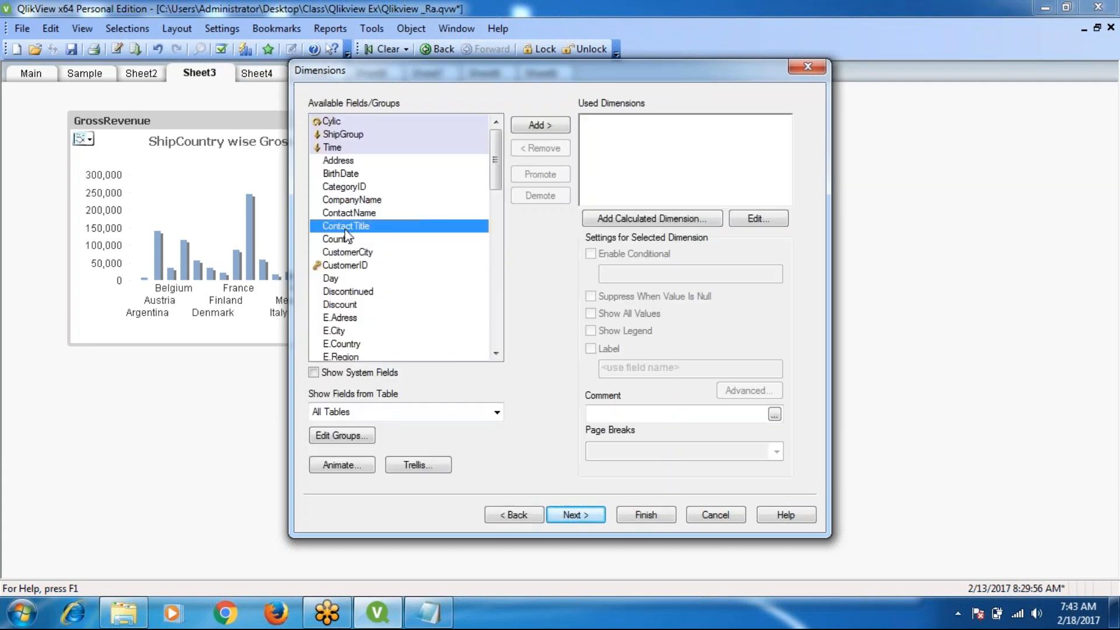
key(o)
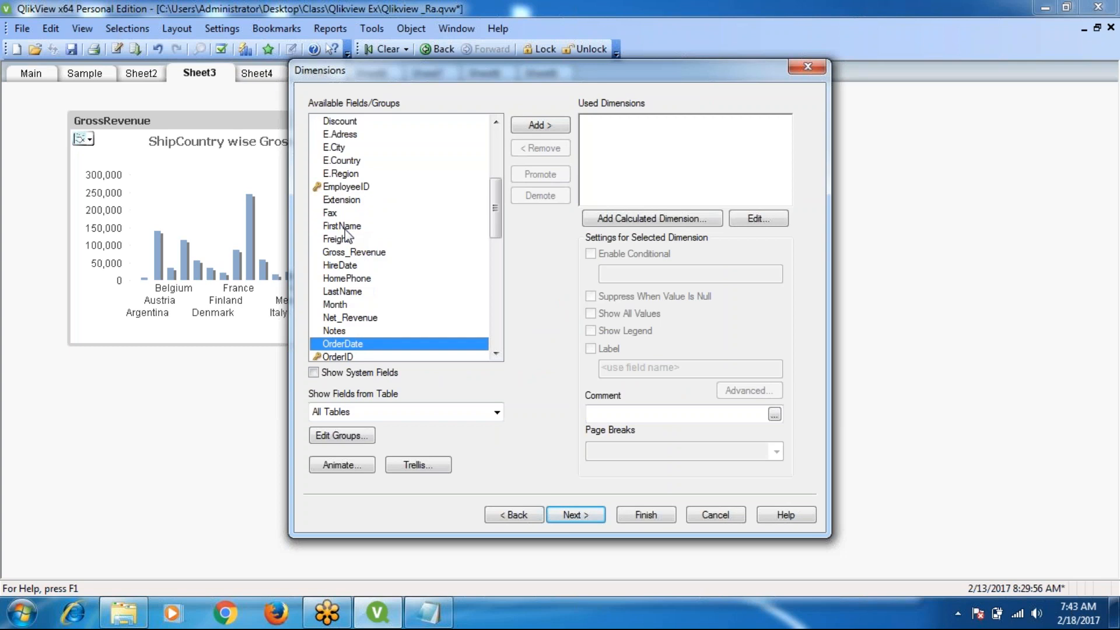
click(536, 126)
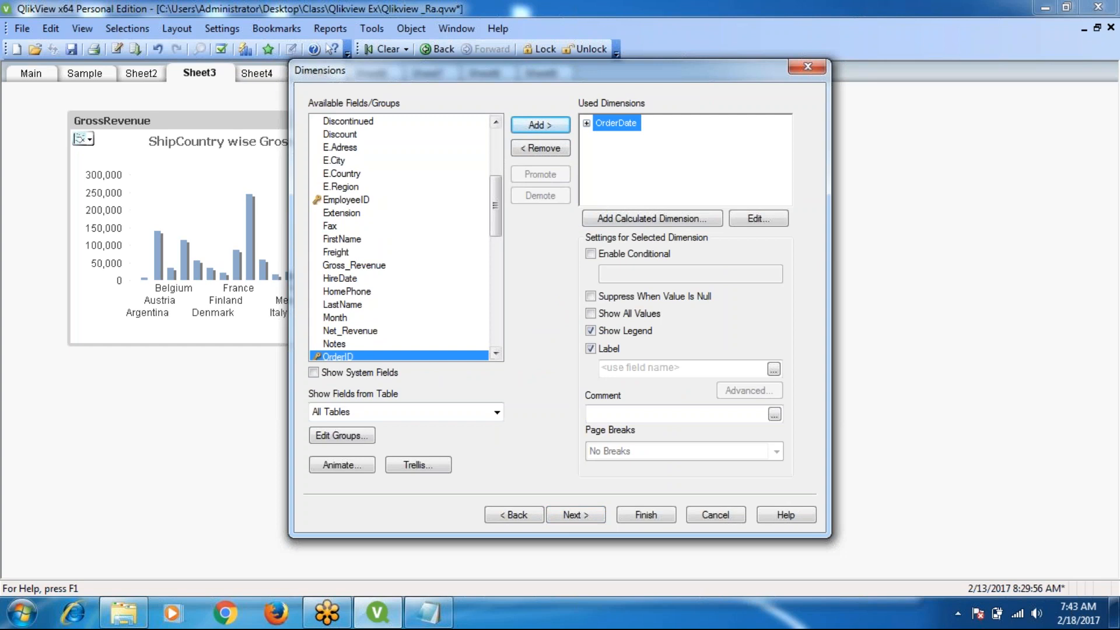
Define the line chart's expression as Sum (Net_Revenue) and finish creating the chart
click(584, 516)
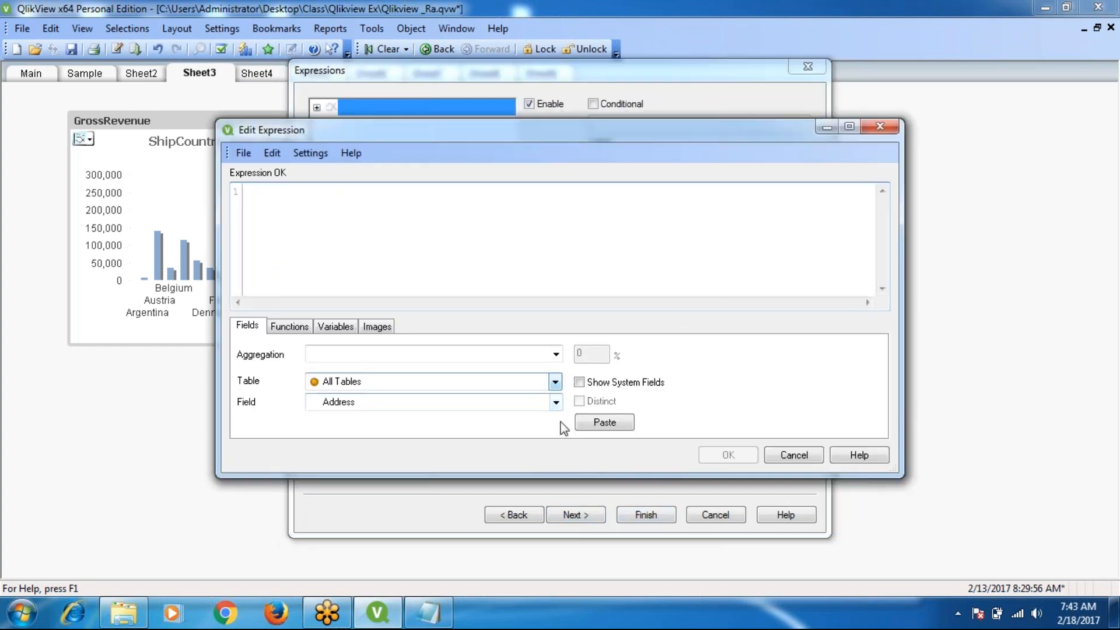
click(557, 407)
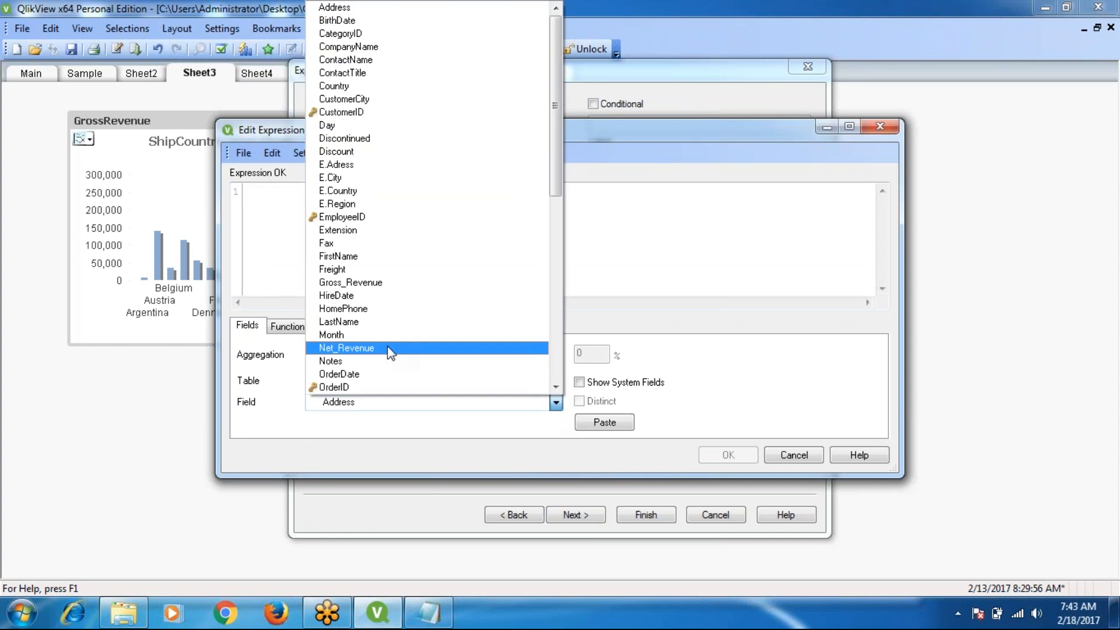
click(369, 348)
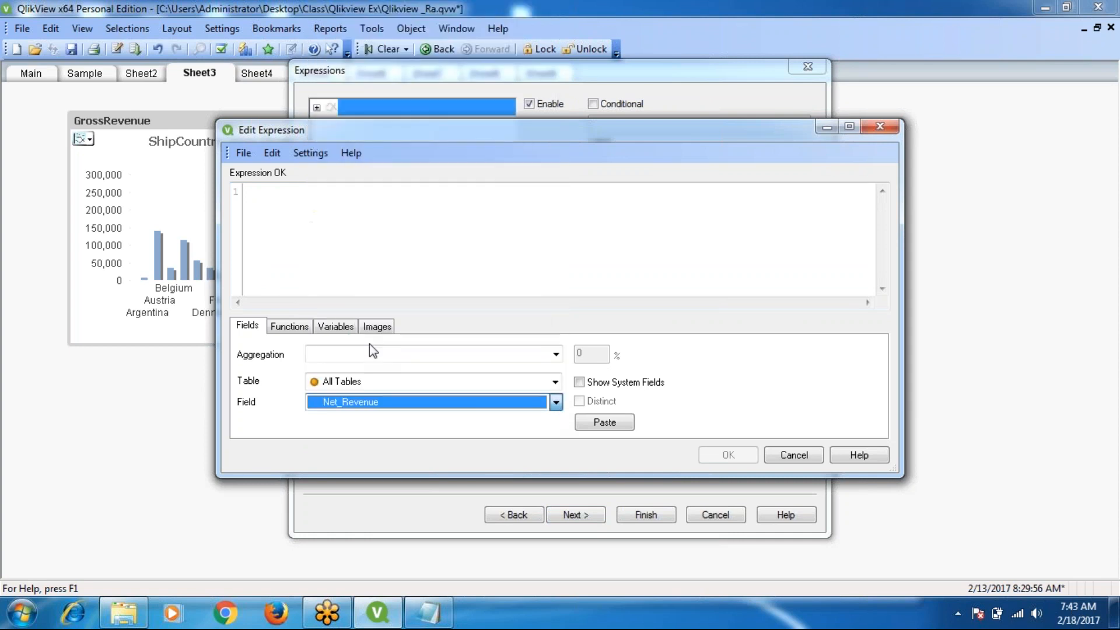
click(556, 354)
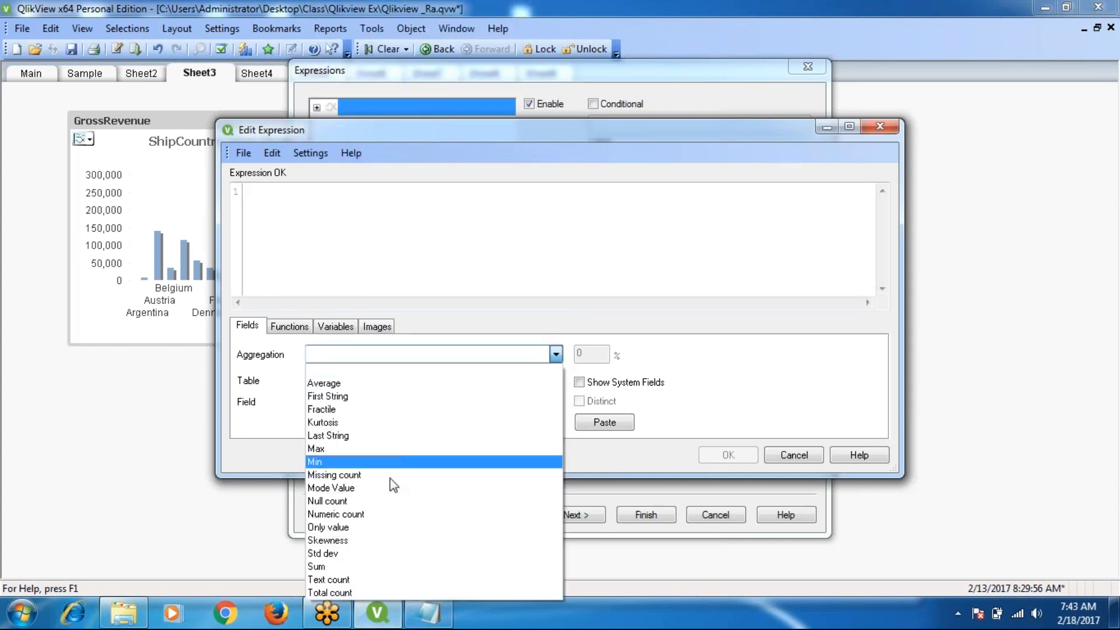
click(324, 565)
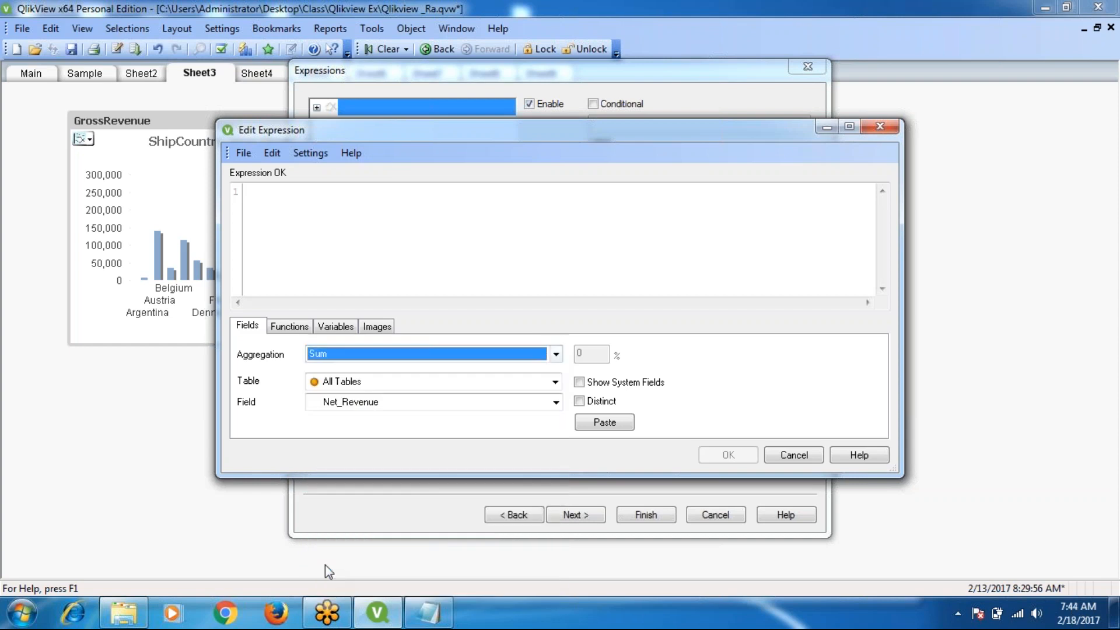
click(604, 423)
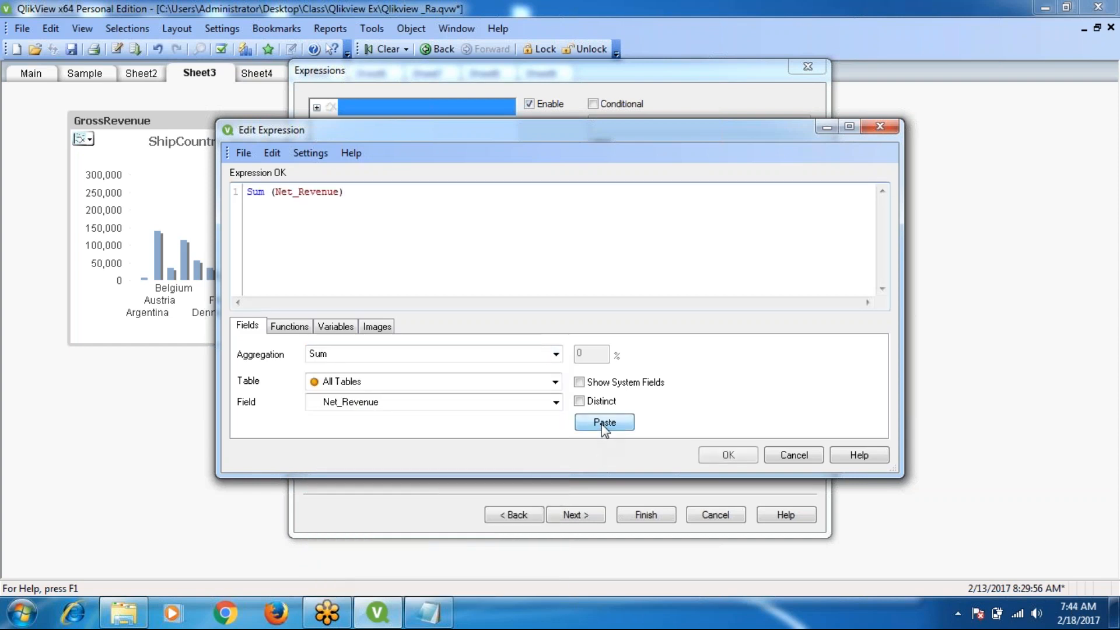
click(729, 455)
click(646, 515)
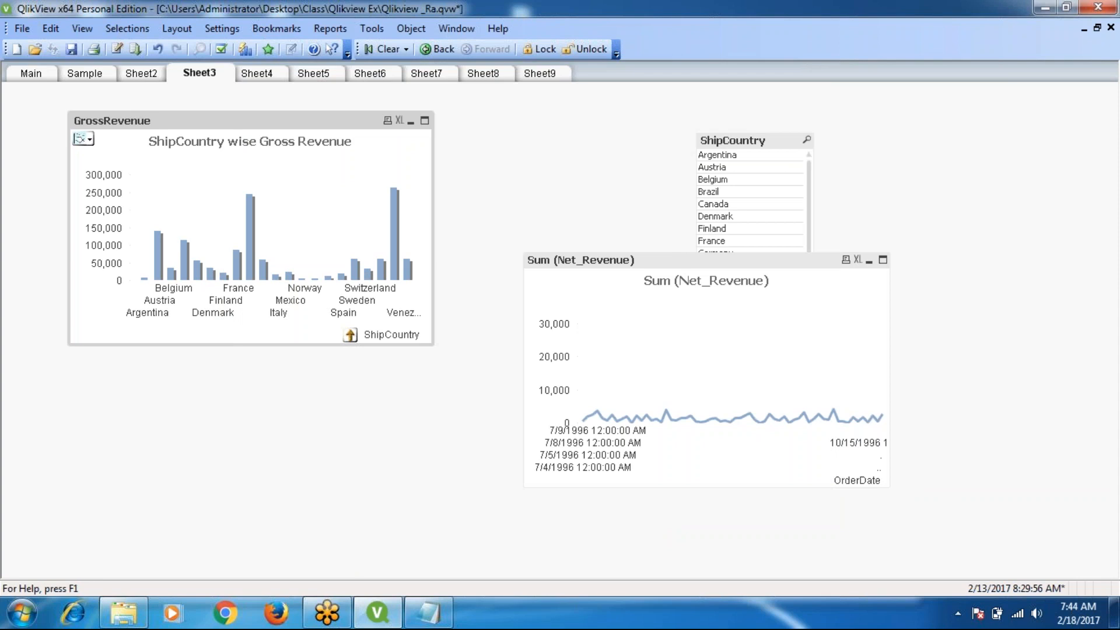
Filter the charts by ShipCountry Denmark, switch the selection to Austria, and clear all selections
click(722, 217)
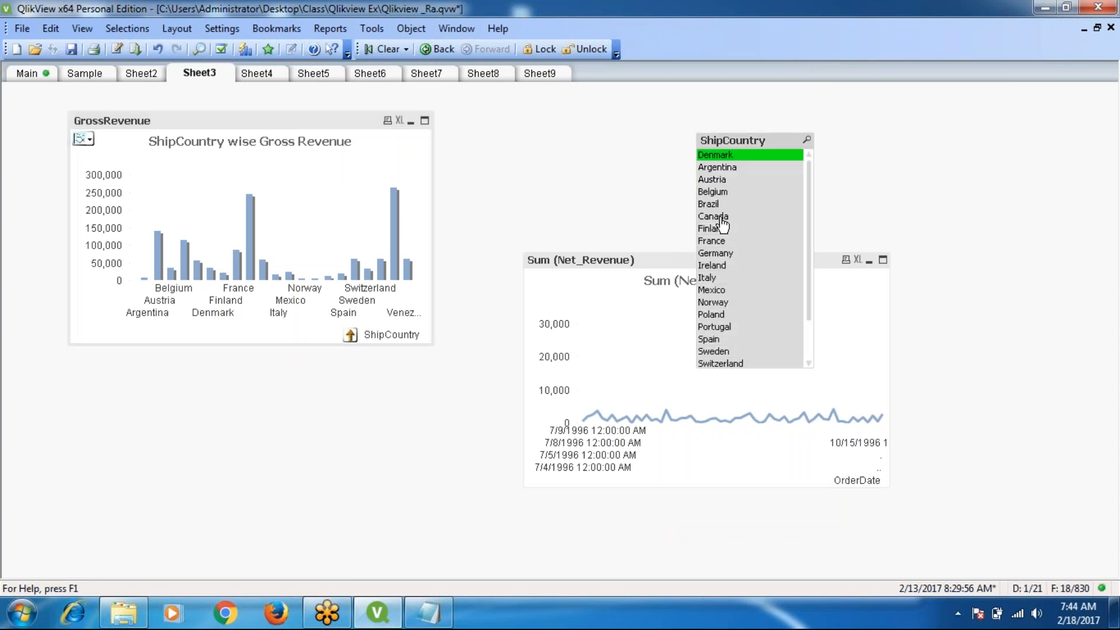
click(710, 181)
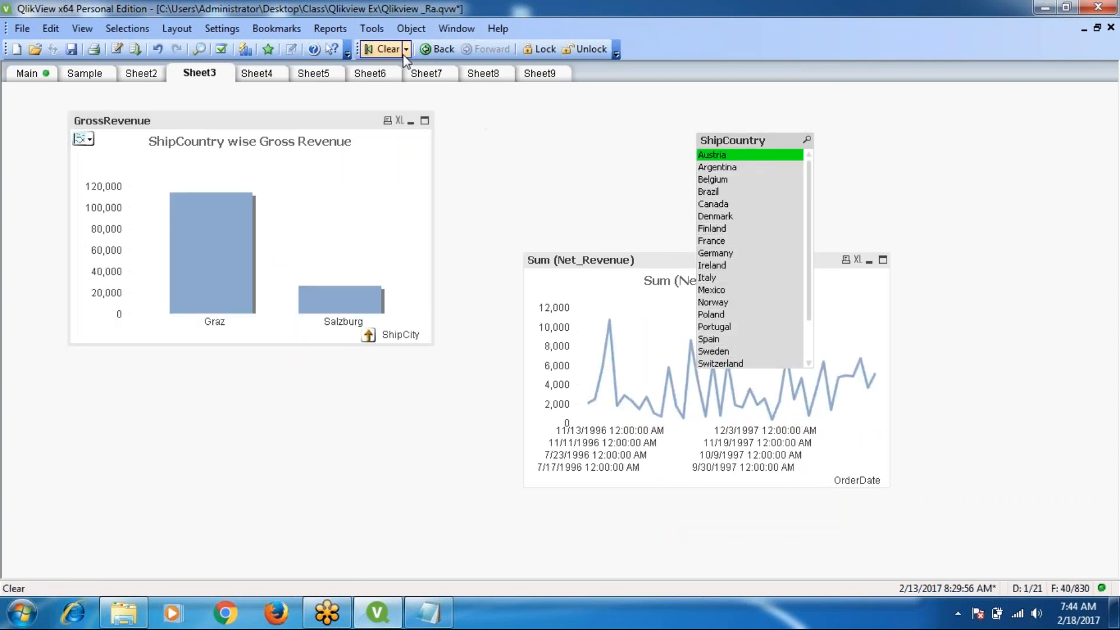
click(387, 49)
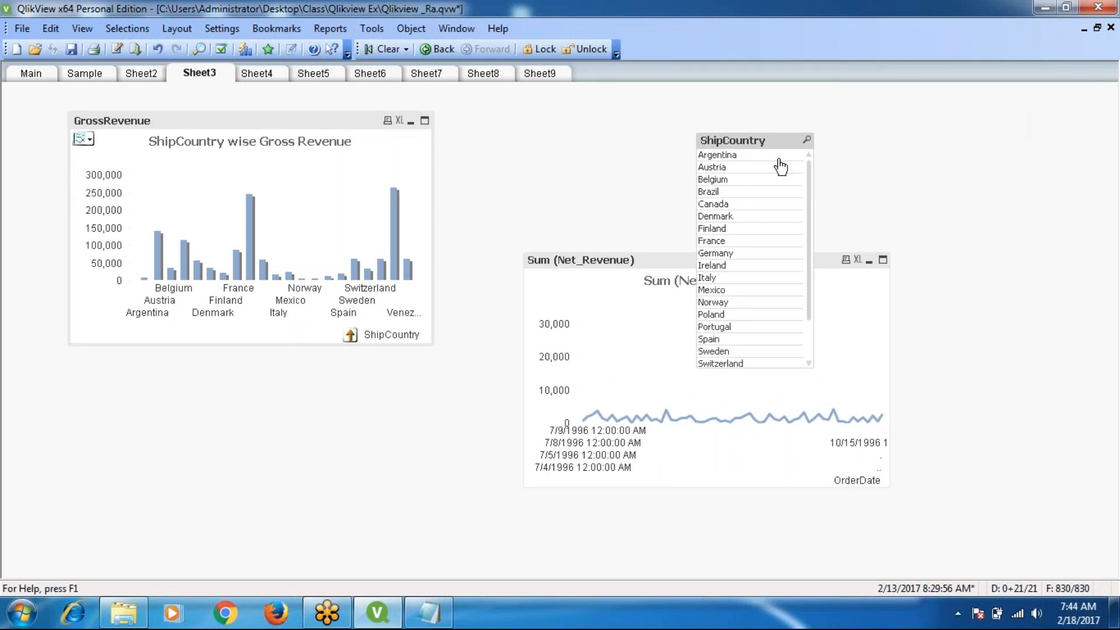
Move the ShipCountry list box clear of the line chart and place the Sum (Net_Revenue) chart beside the GrossRevenue chart
drag(768, 139, 1001, 111)
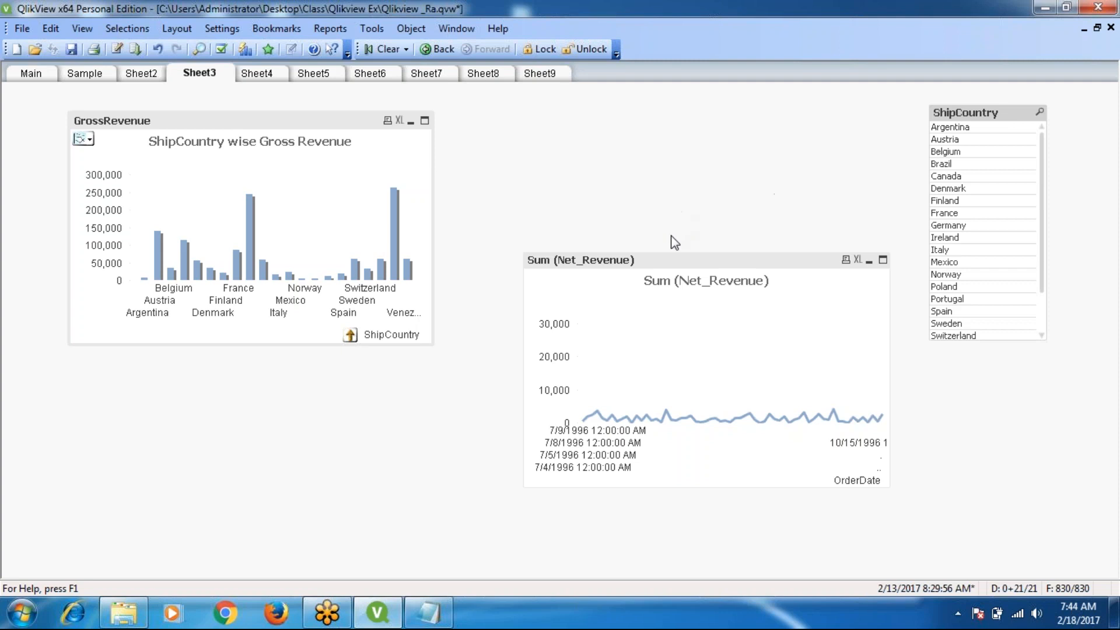
drag(674, 266, 643, 146)
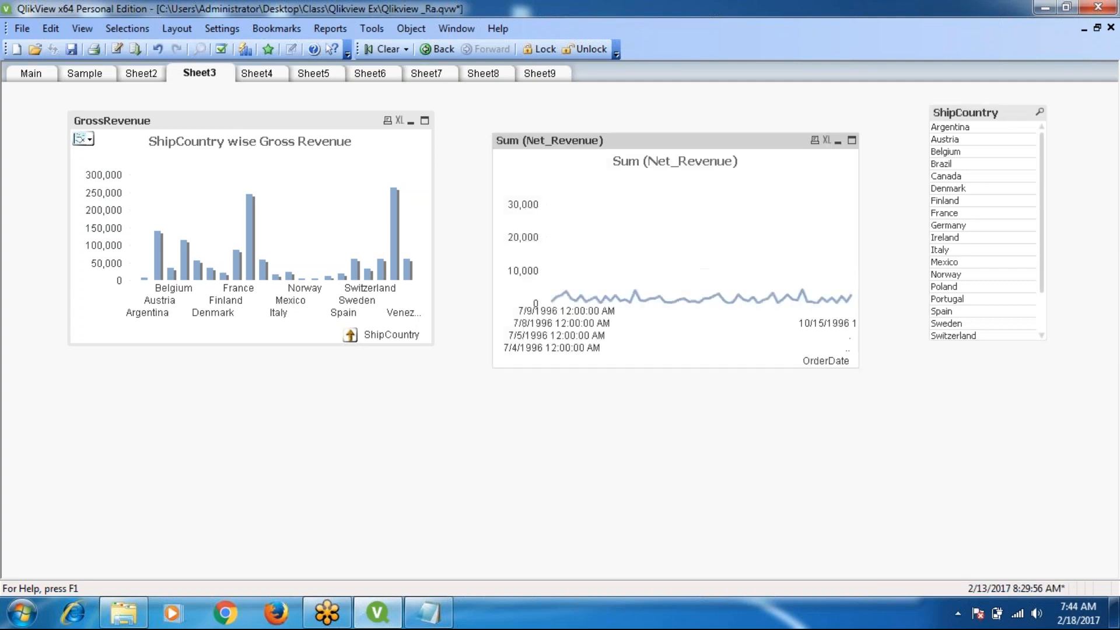
Allow Bar Chart and Line Chart as fast type change options in the Sum (Net_Revenue) chart's properties
right_click(620, 145)
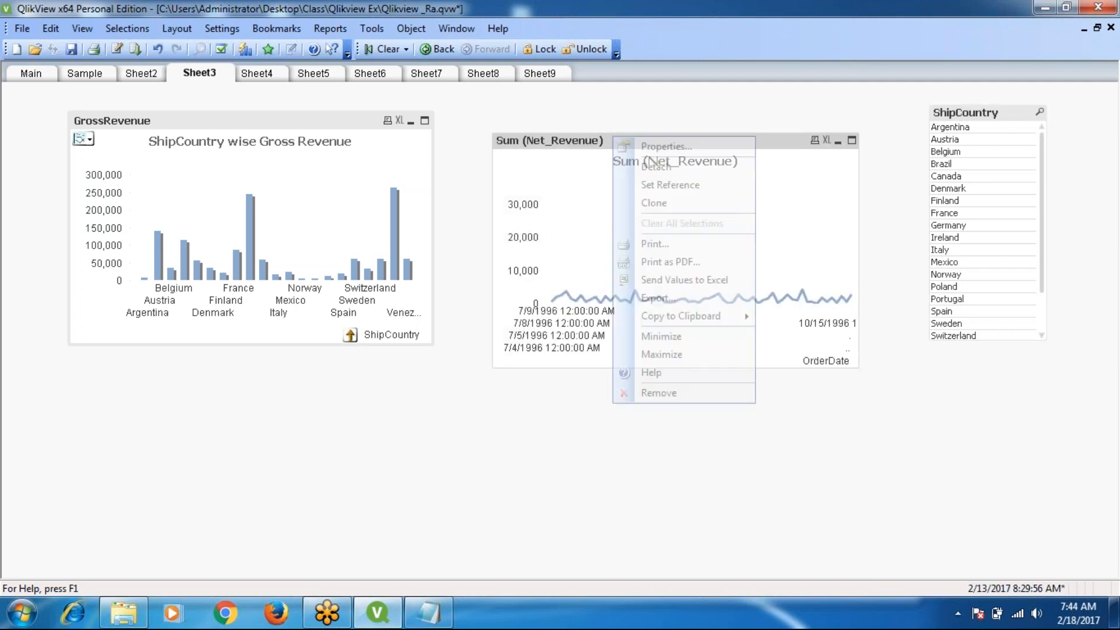
click(649, 150)
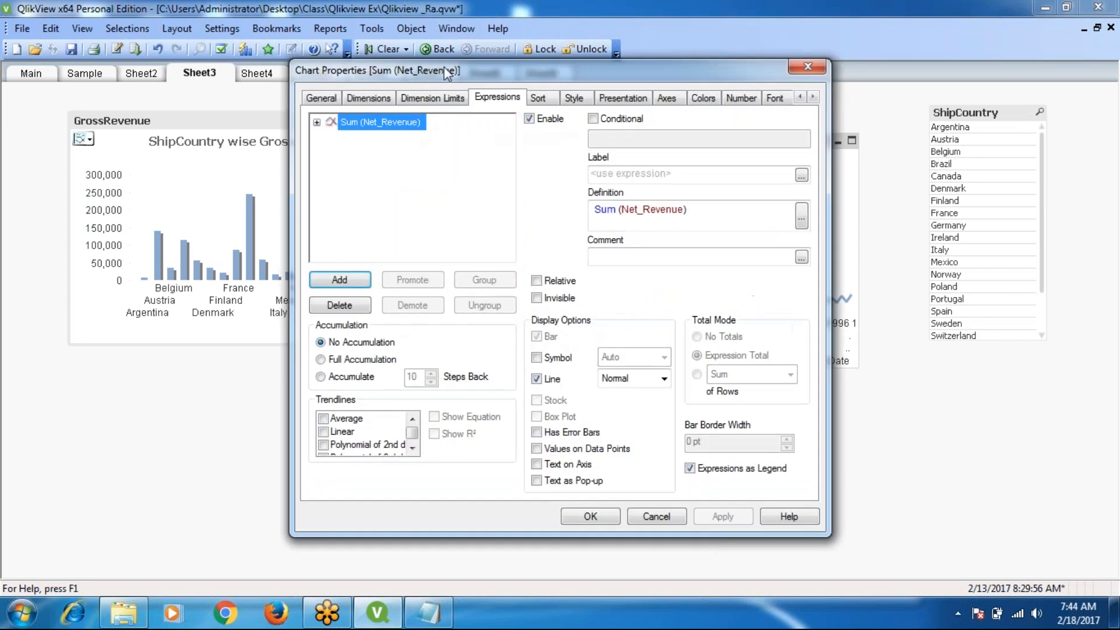
drag(376, 94, 168, 97)
click(46, 132)
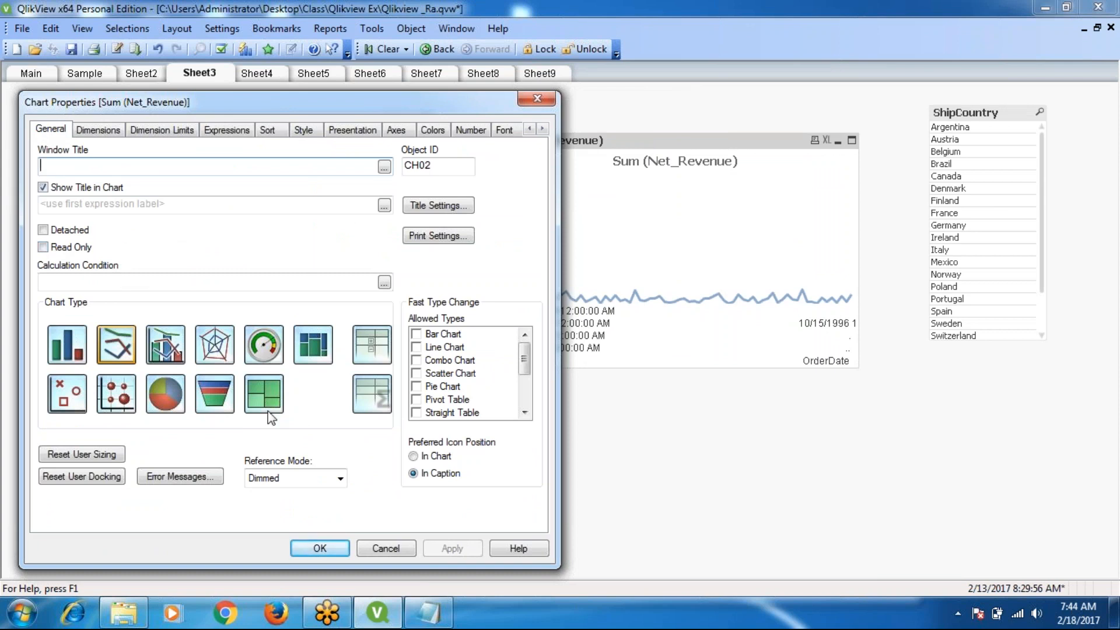
click(416, 335)
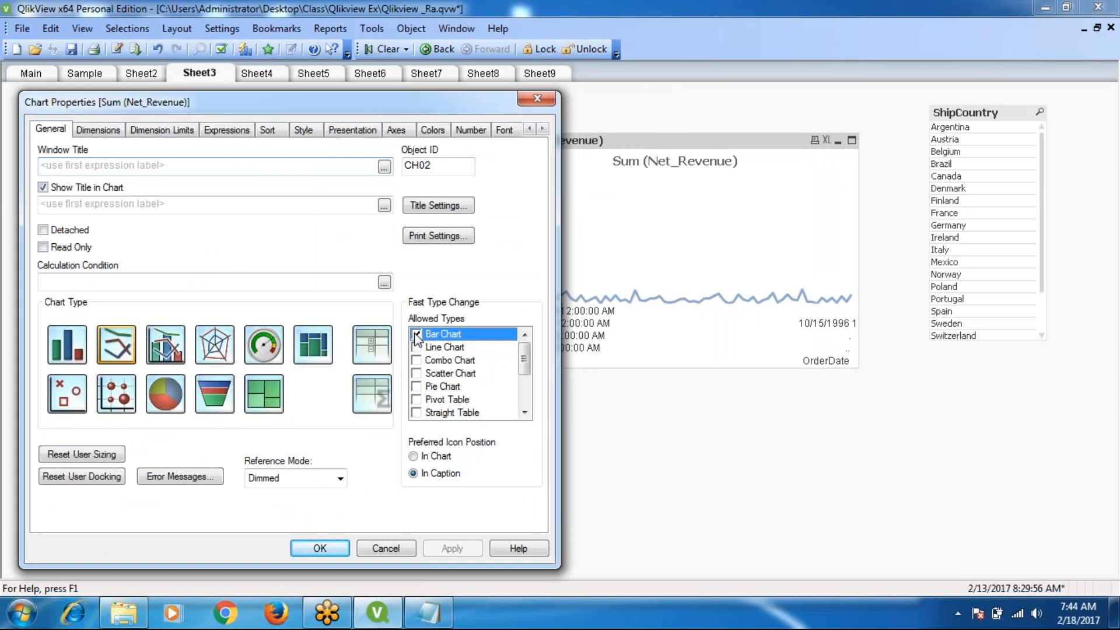
click(416, 348)
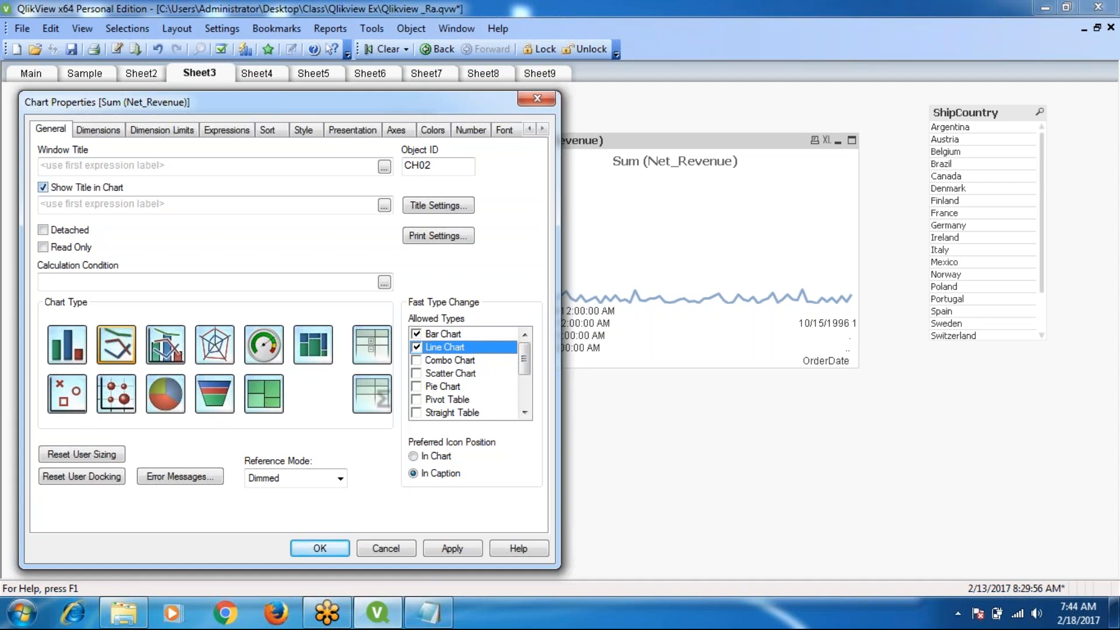
Replace the Sum (Net_Revenue) chart's OrderDate dimension with the Time group and apply the change
click(100, 131)
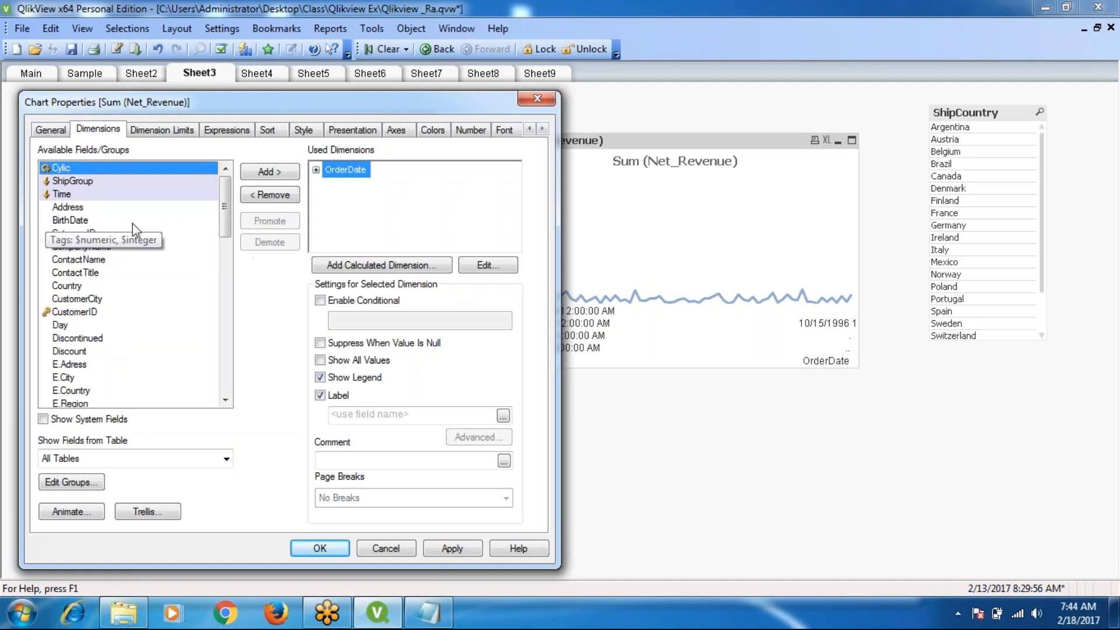
click(64, 194)
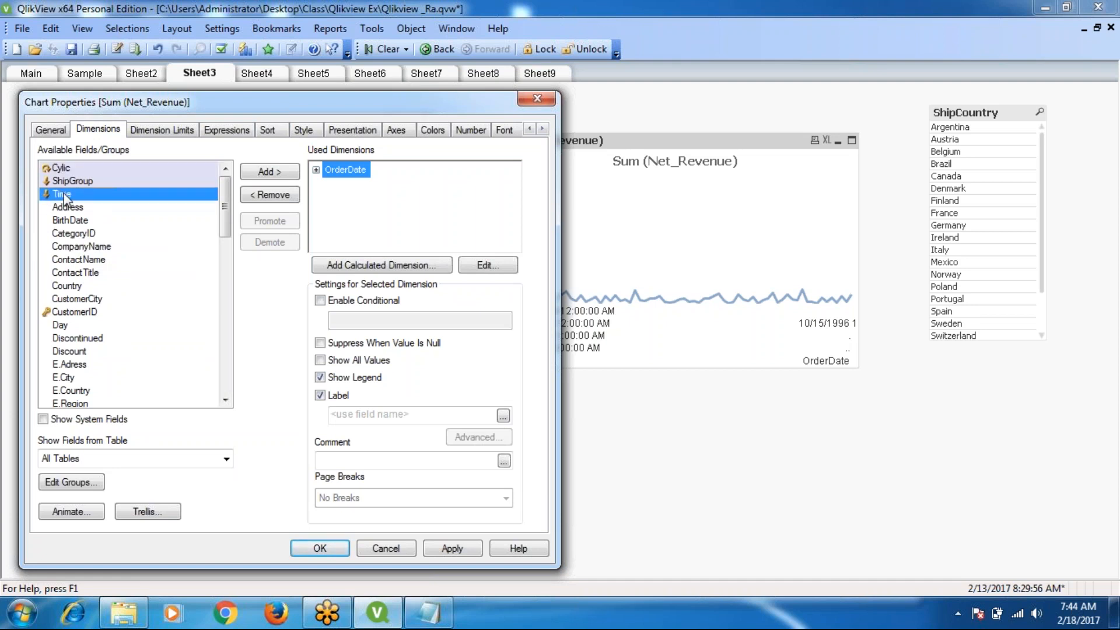
click(265, 173)
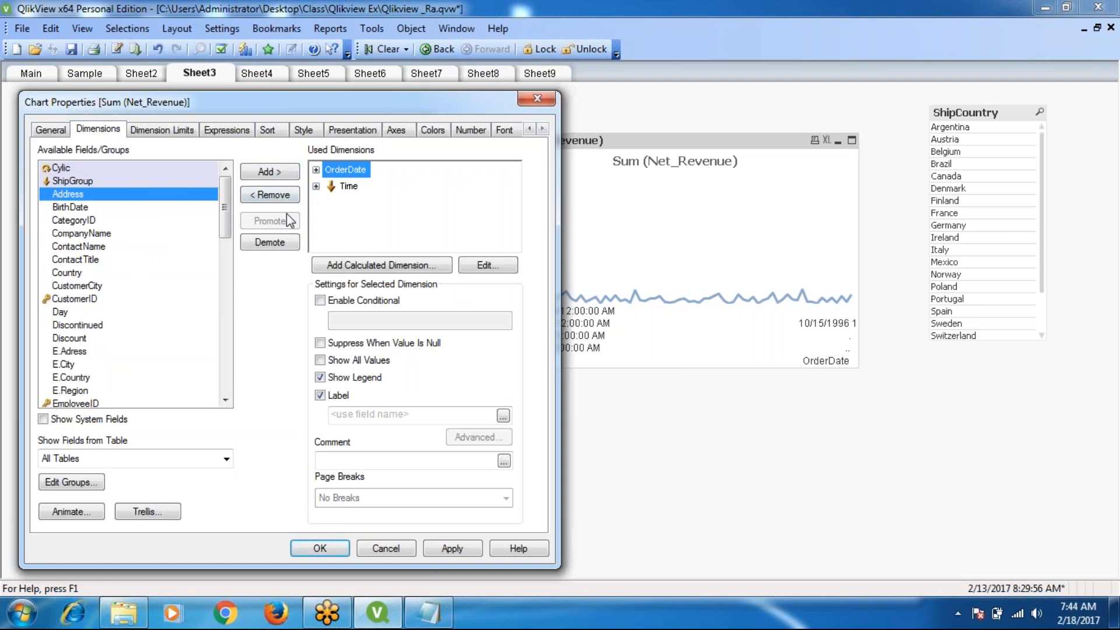
click(277, 195)
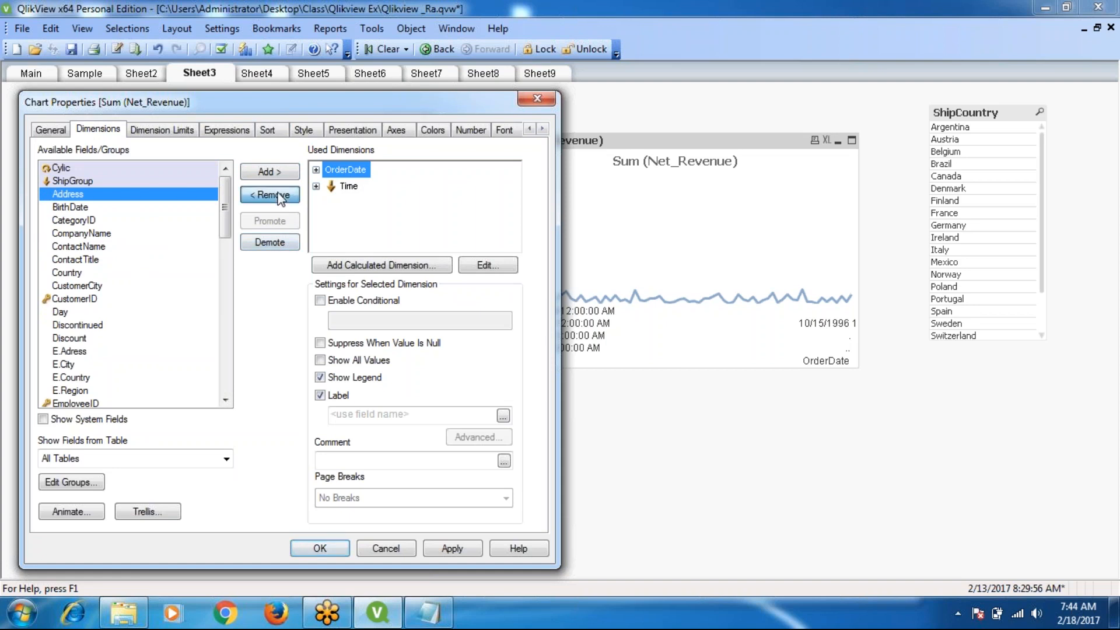
click(445, 552)
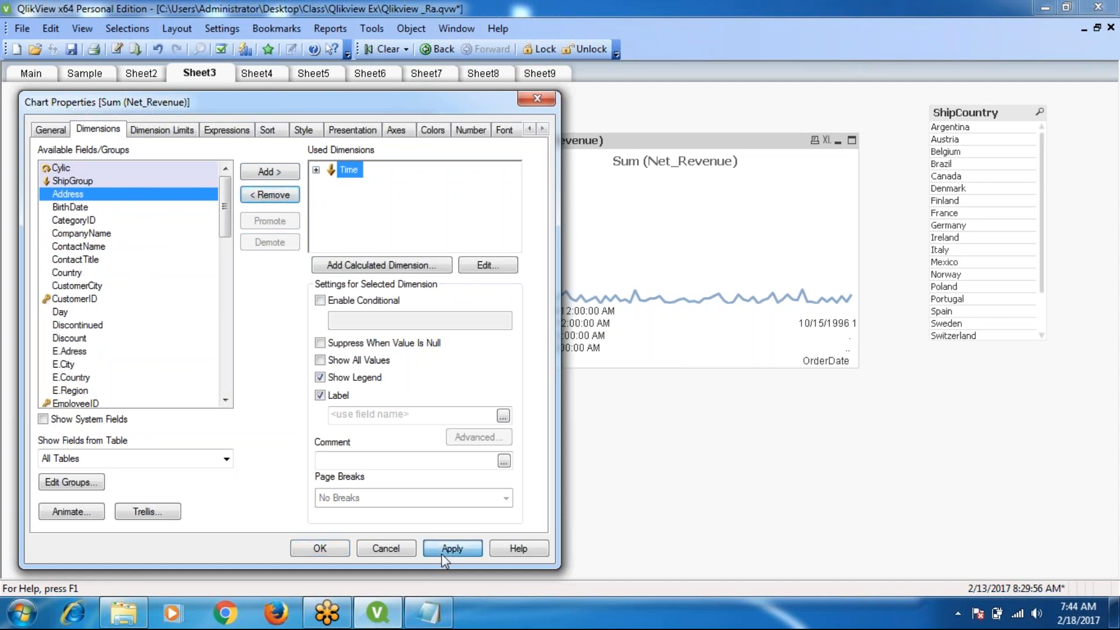
click(311, 551)
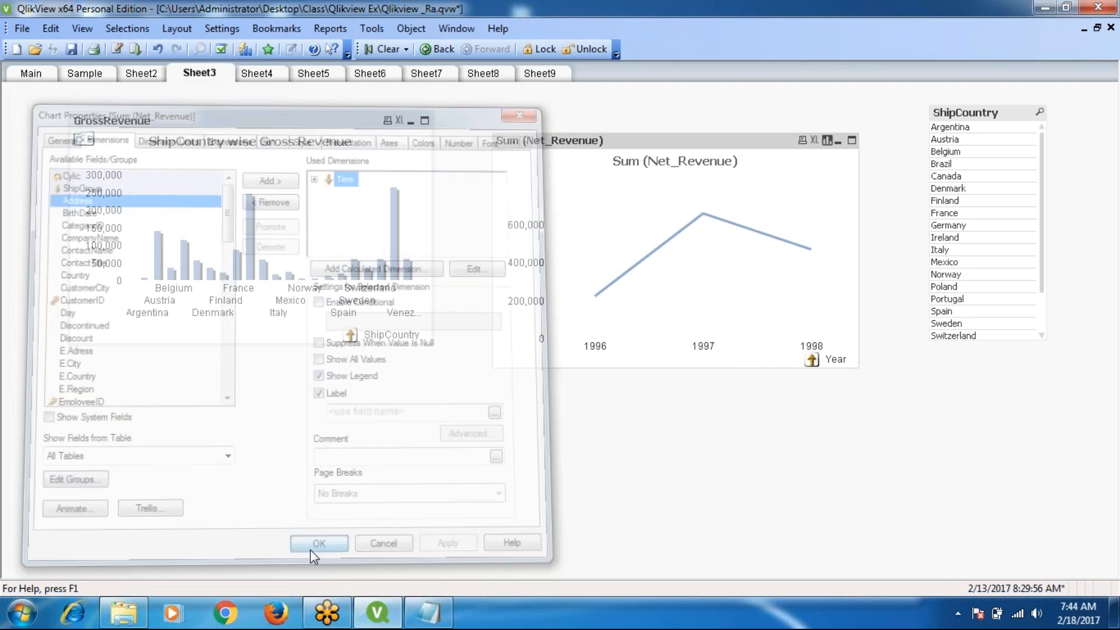
Drill down into 1997 in the Sum (Net_Revenue) line chart
click(707, 344)
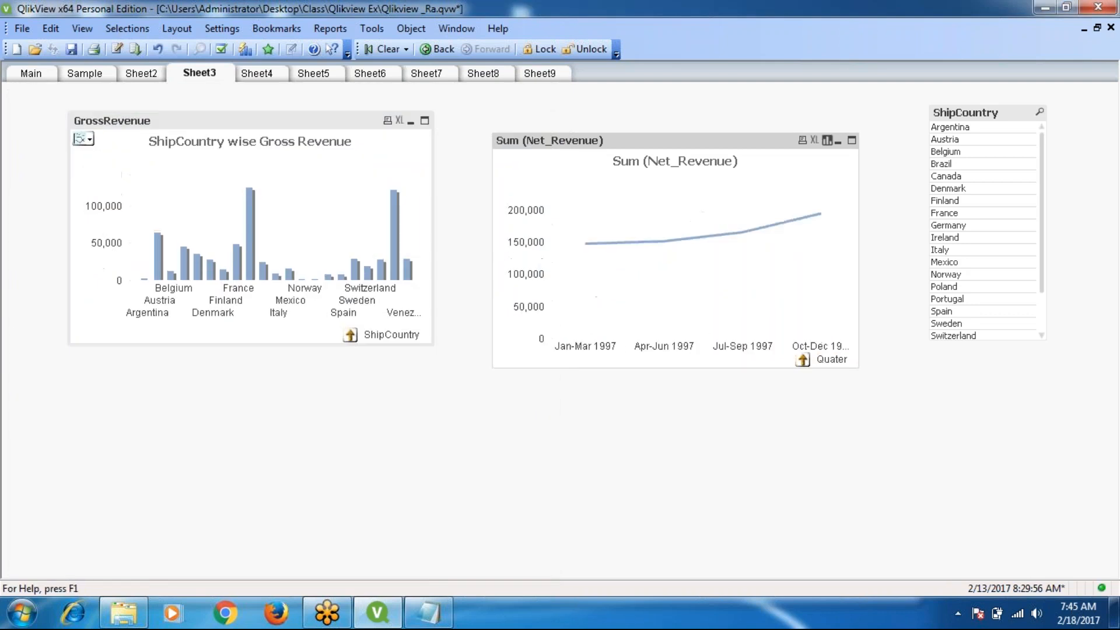
Drill the Sum (Net_Revenue) line chart down through the Apr-Jun 1997 quarter and week 20 to the Day level
click(666, 346)
click(699, 347)
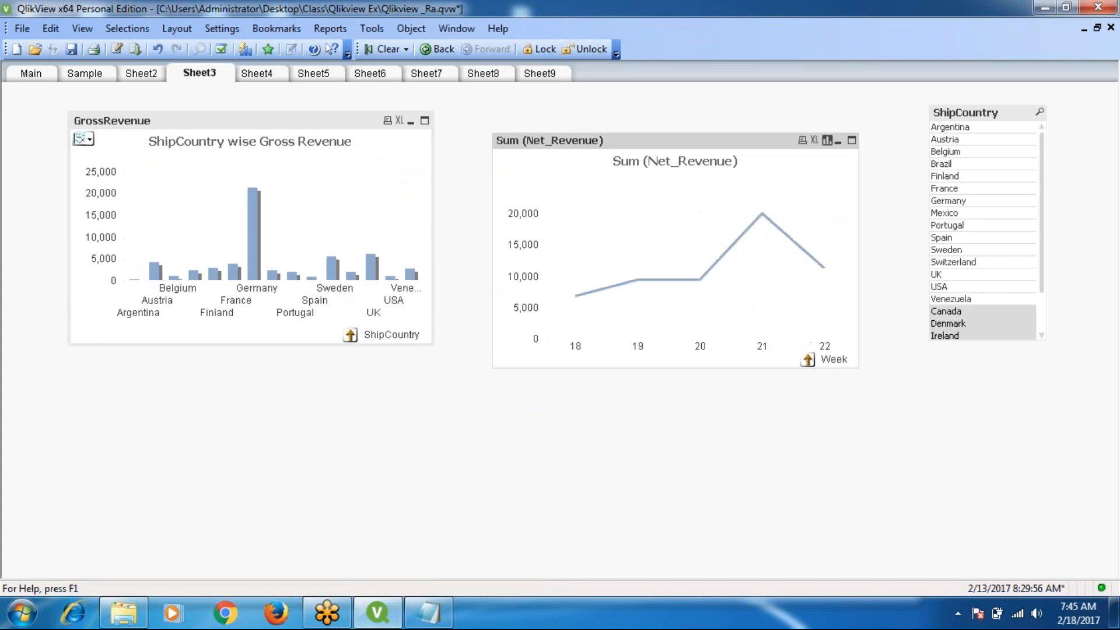
click(700, 349)
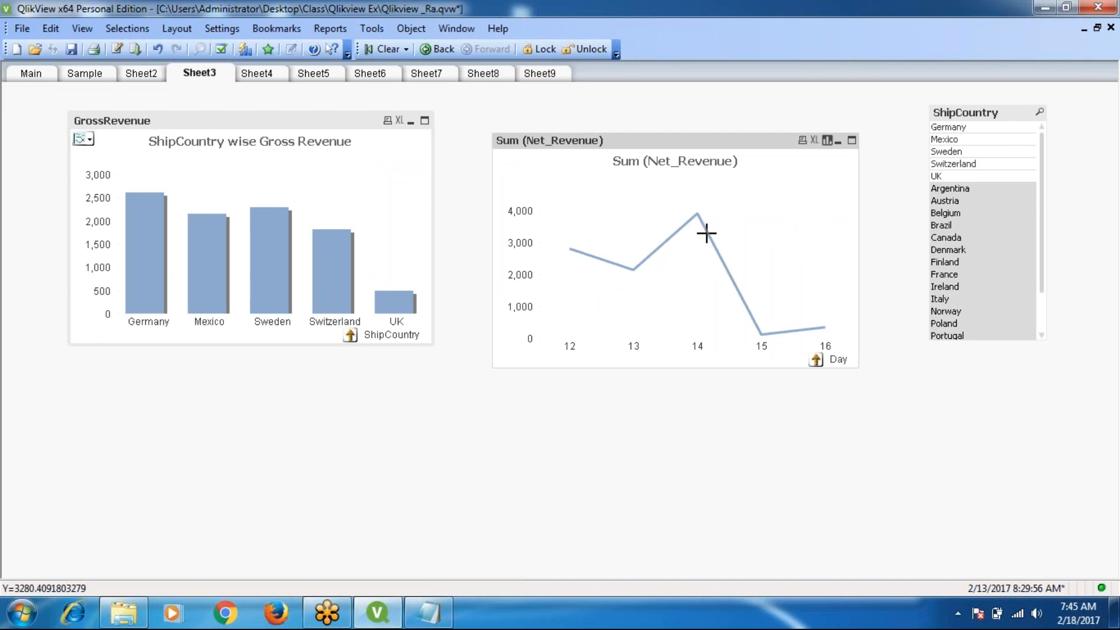
Enable animation of the first dimension in the Sum (Net_Revenue) chart's properties and play the animation
right_click(647, 142)
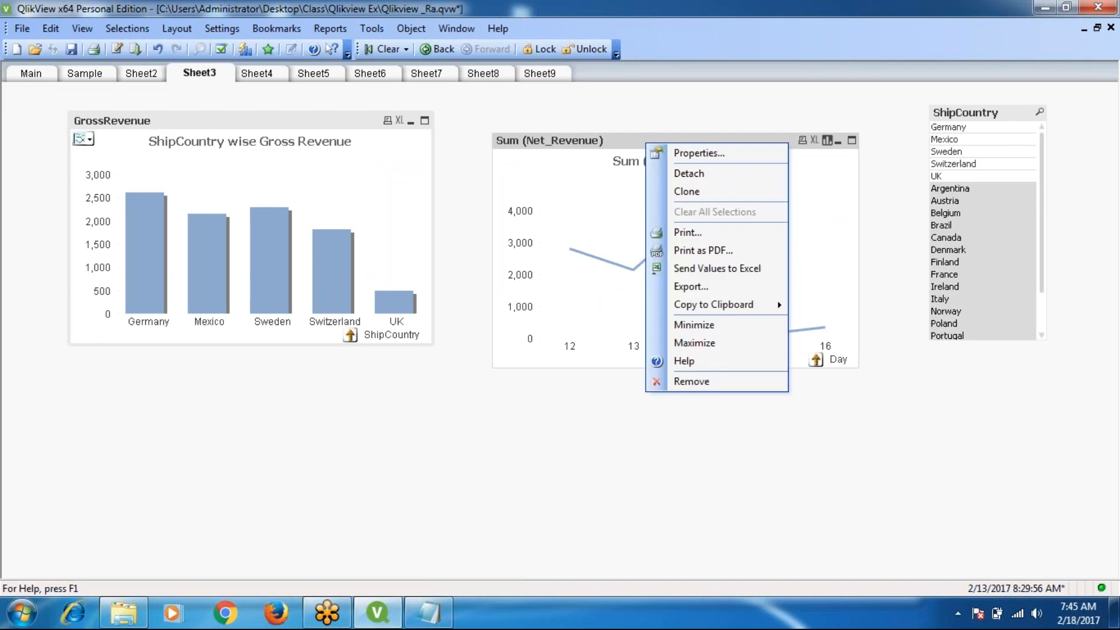
click(673, 156)
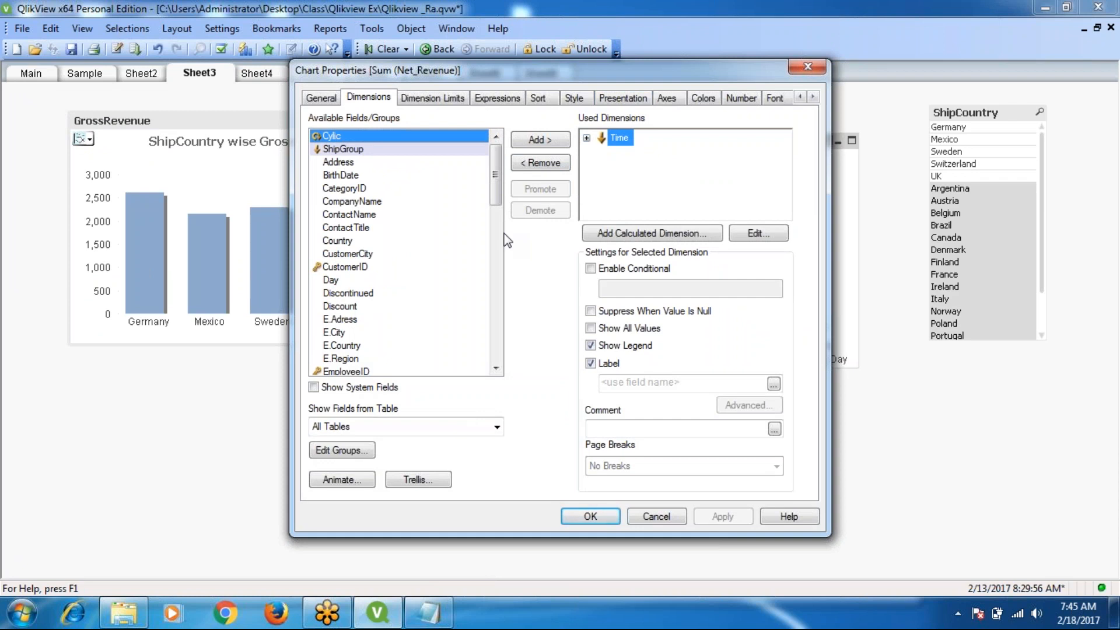
click(334, 485)
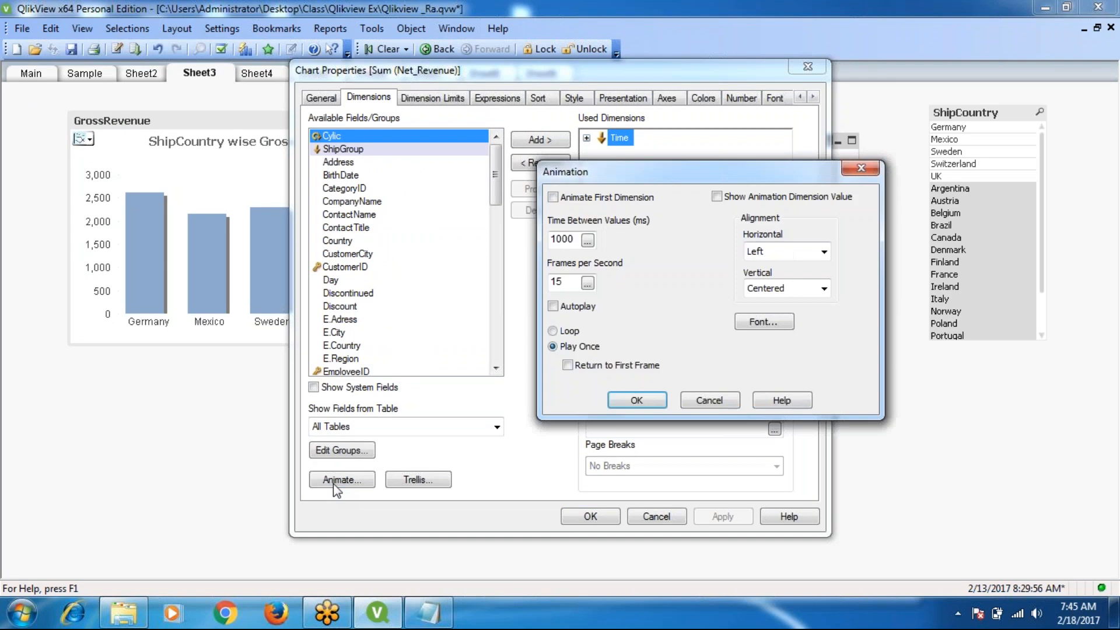
click(553, 197)
click(647, 399)
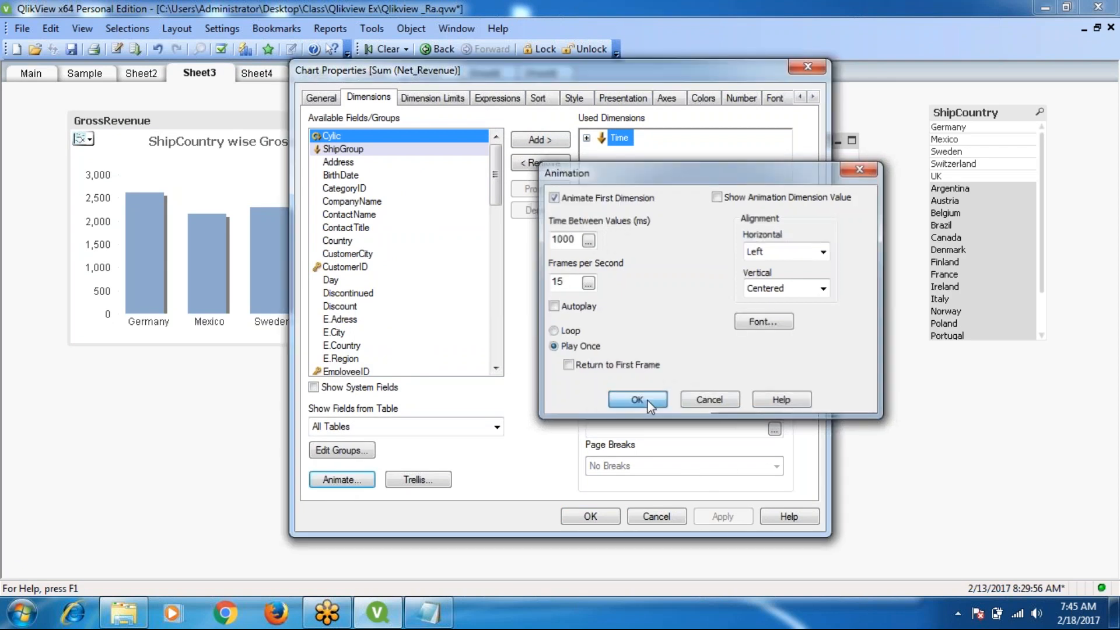
click(717, 517)
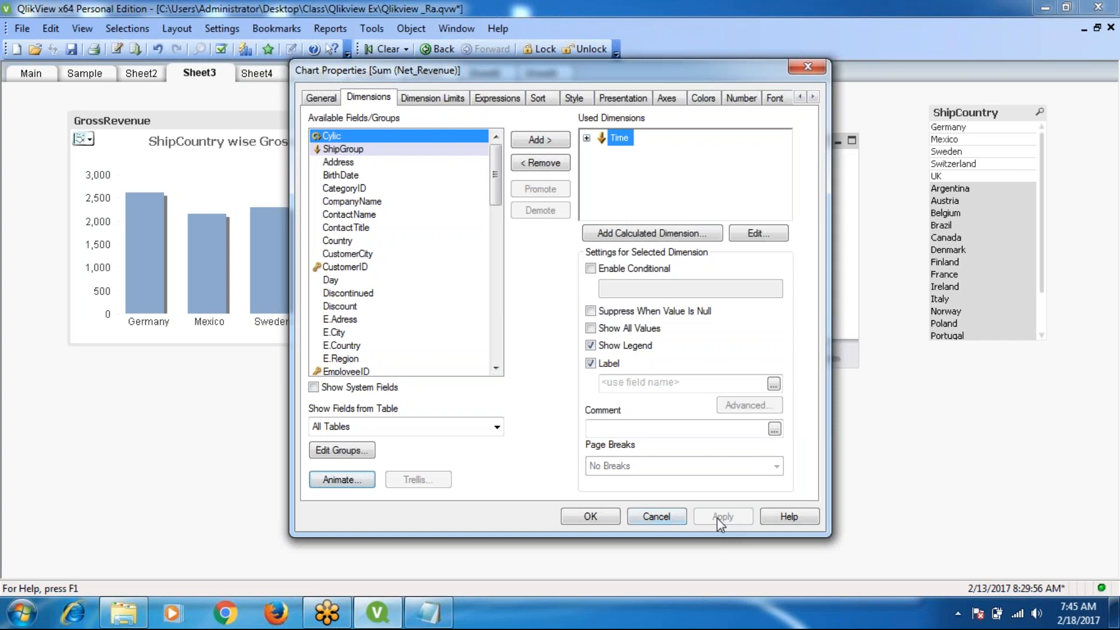
click(583, 518)
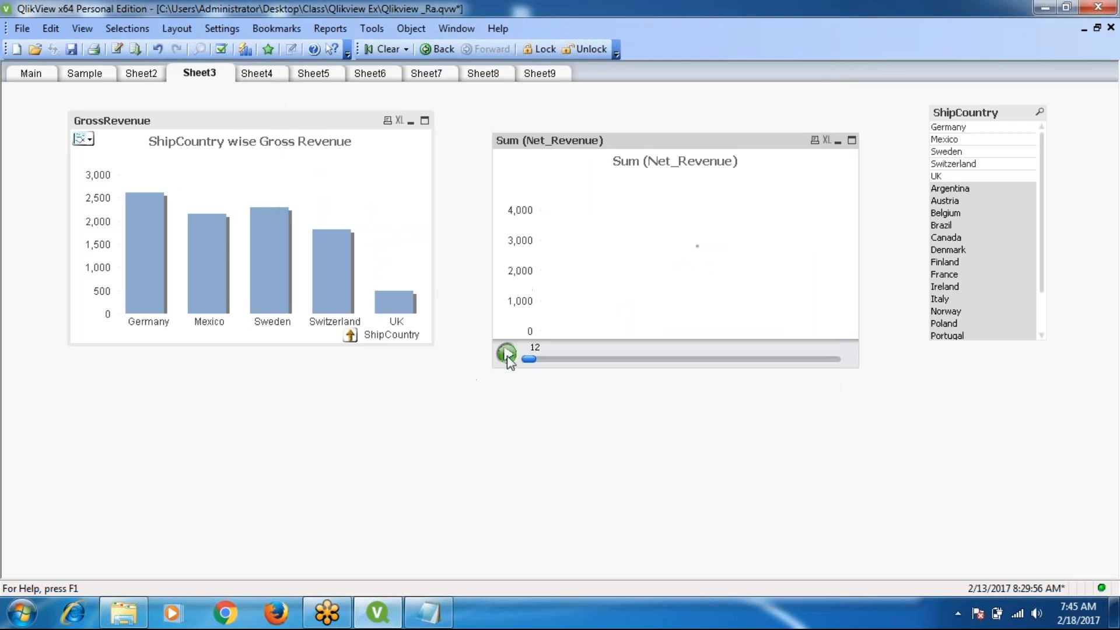
click(506, 355)
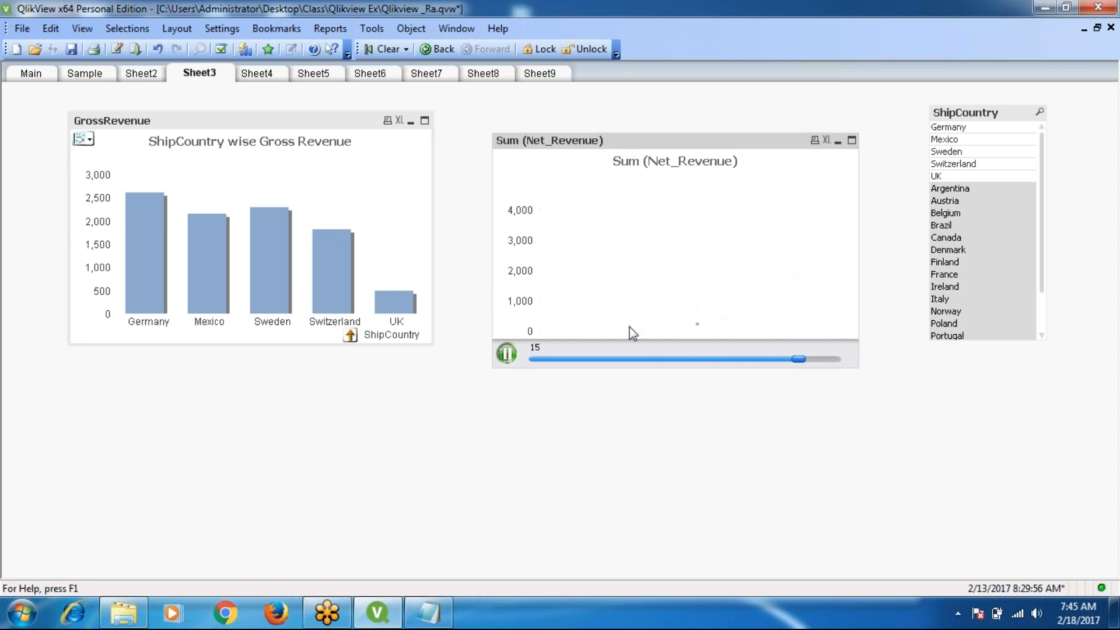
Turn off Animate First Dimension in the Sum (Net_Revenue) chart's animation settings
right_click(643, 139)
click(686, 151)
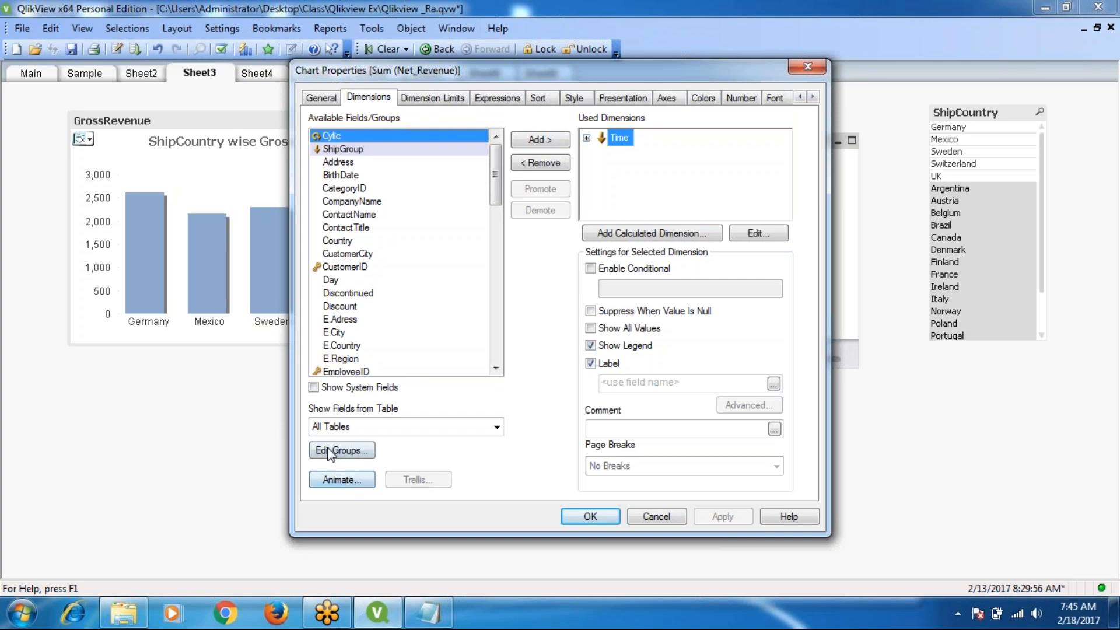
click(341, 486)
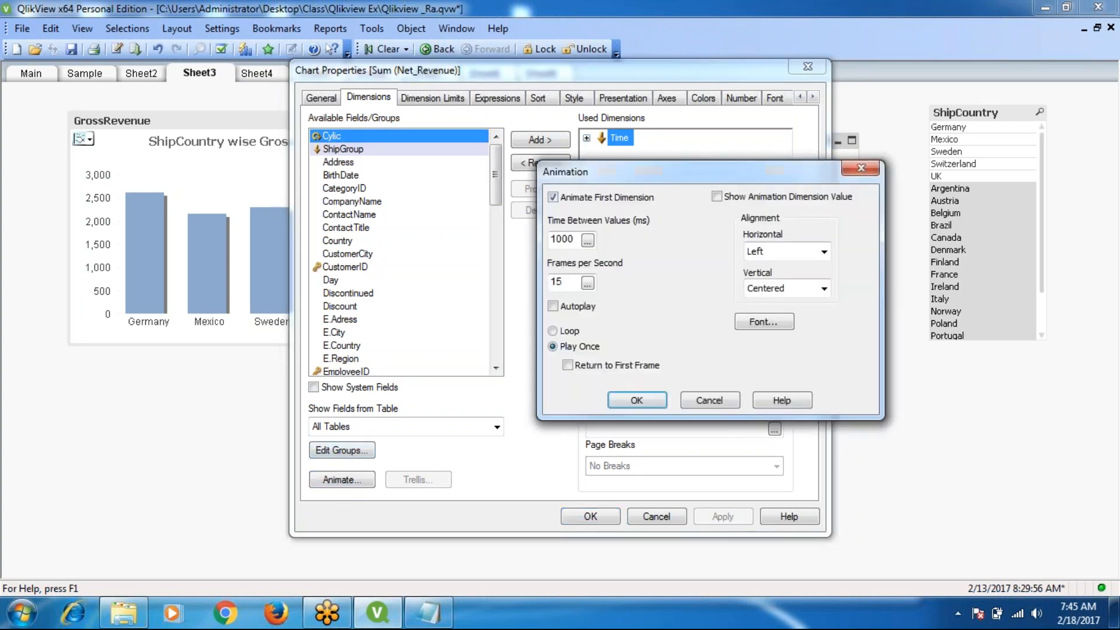
click(552, 197)
click(552, 198)
click(637, 401)
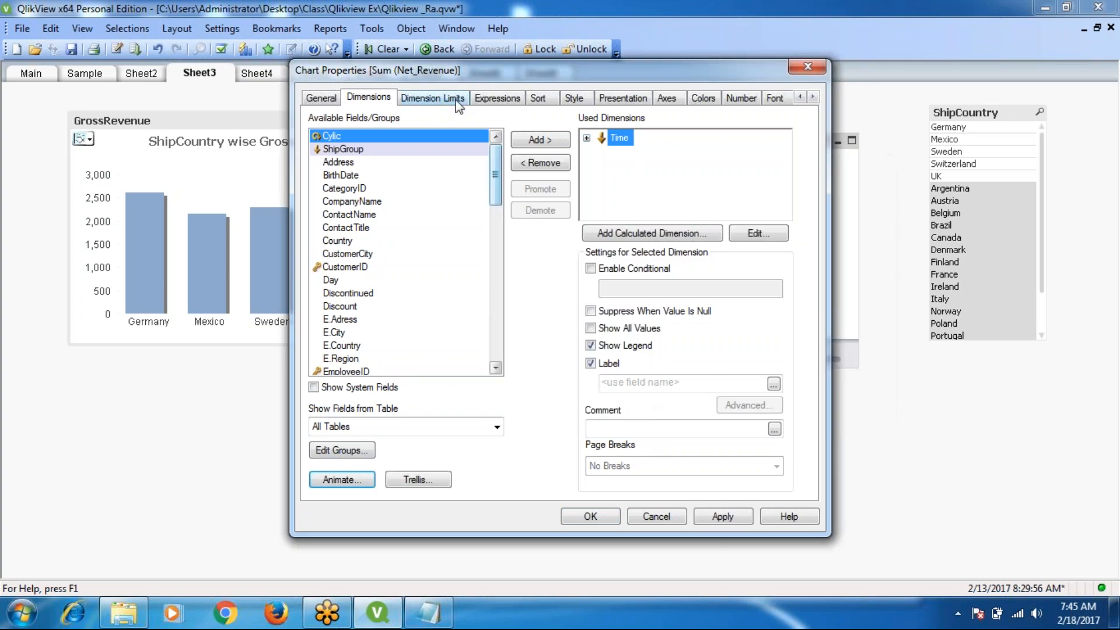
Add the average of Gross_Revenue as a second expression to the Sum (Net_Revenue) chart and apply it
click(491, 100)
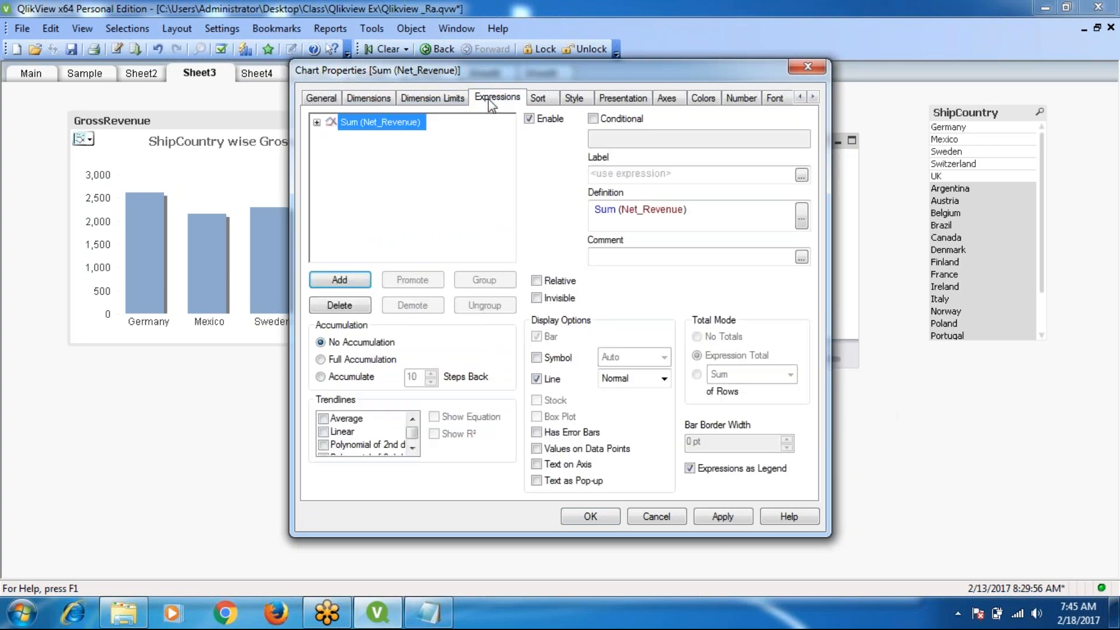
drag(547, 75, 335, 94)
click(128, 299)
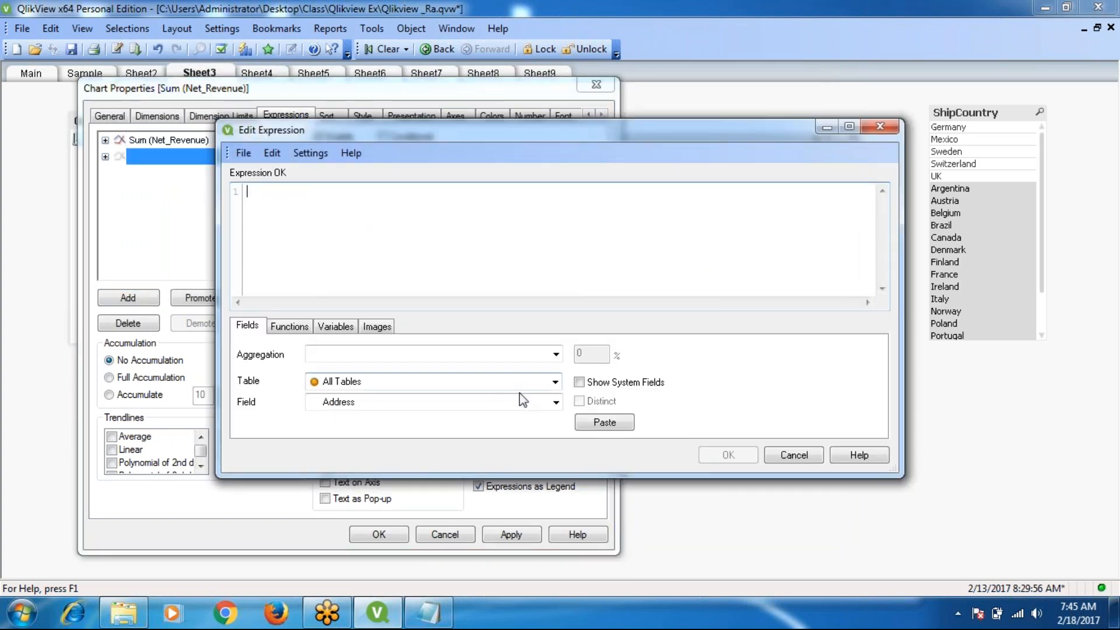
click(555, 402)
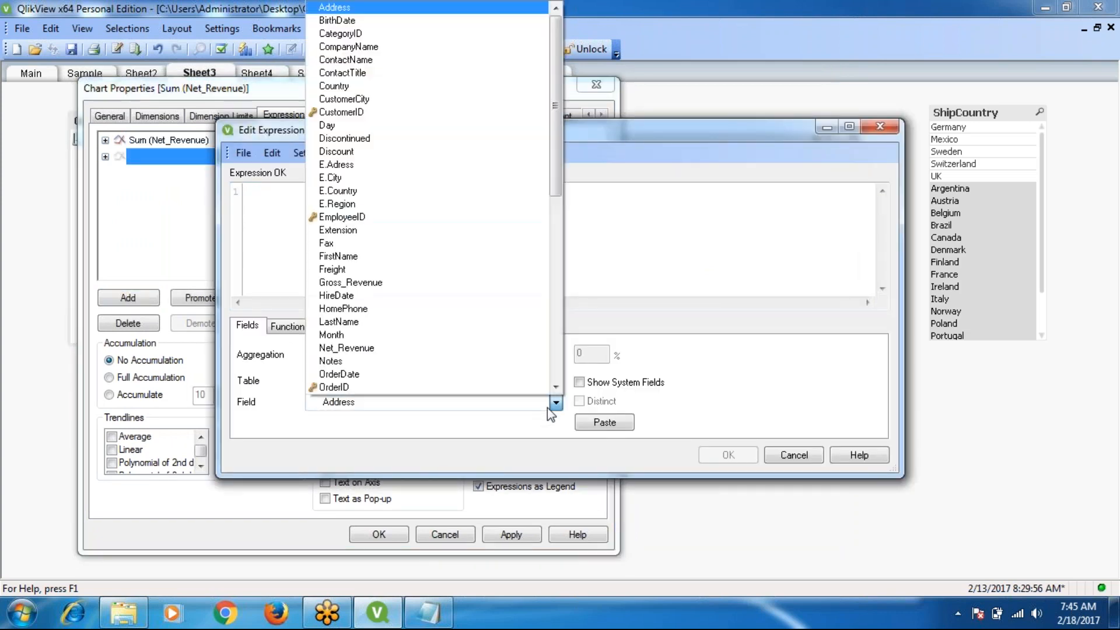
click(361, 284)
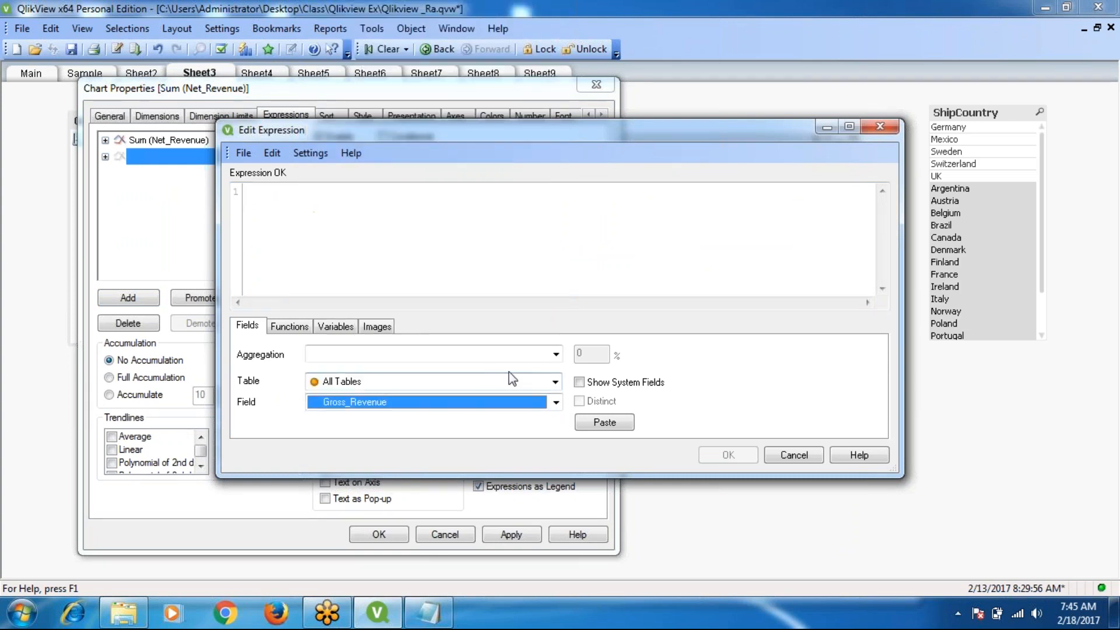
click(553, 354)
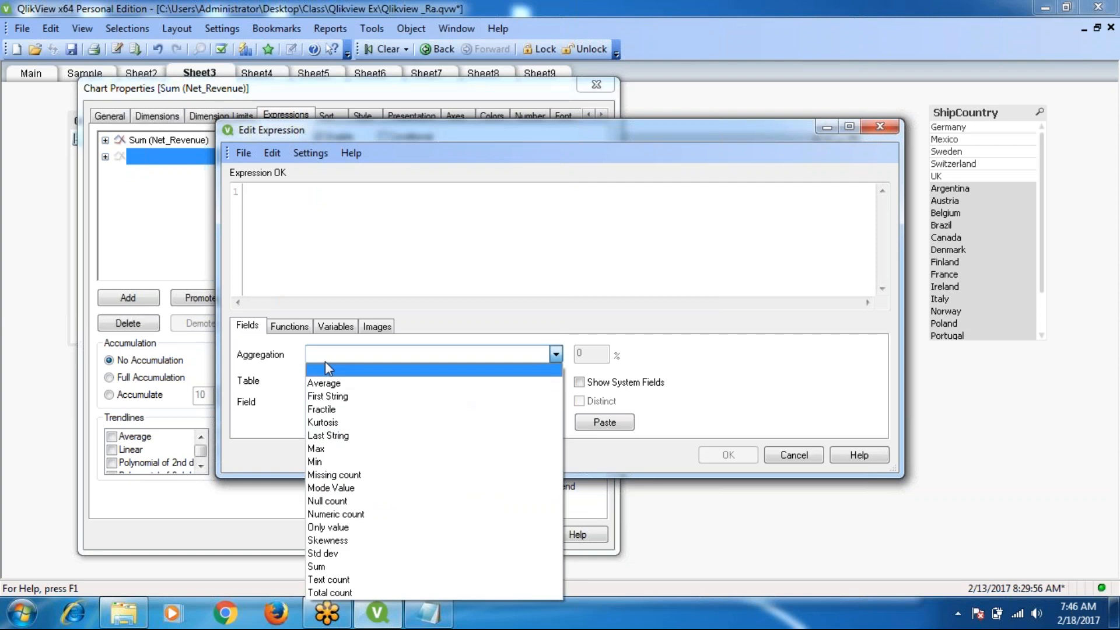
click(335, 385)
click(605, 422)
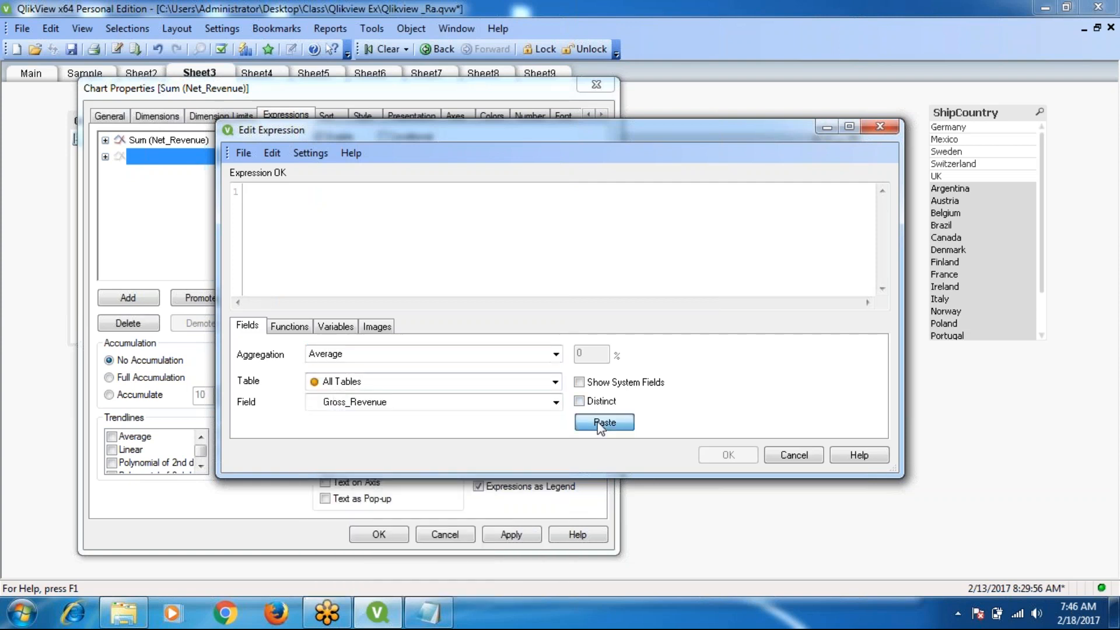
click(728, 456)
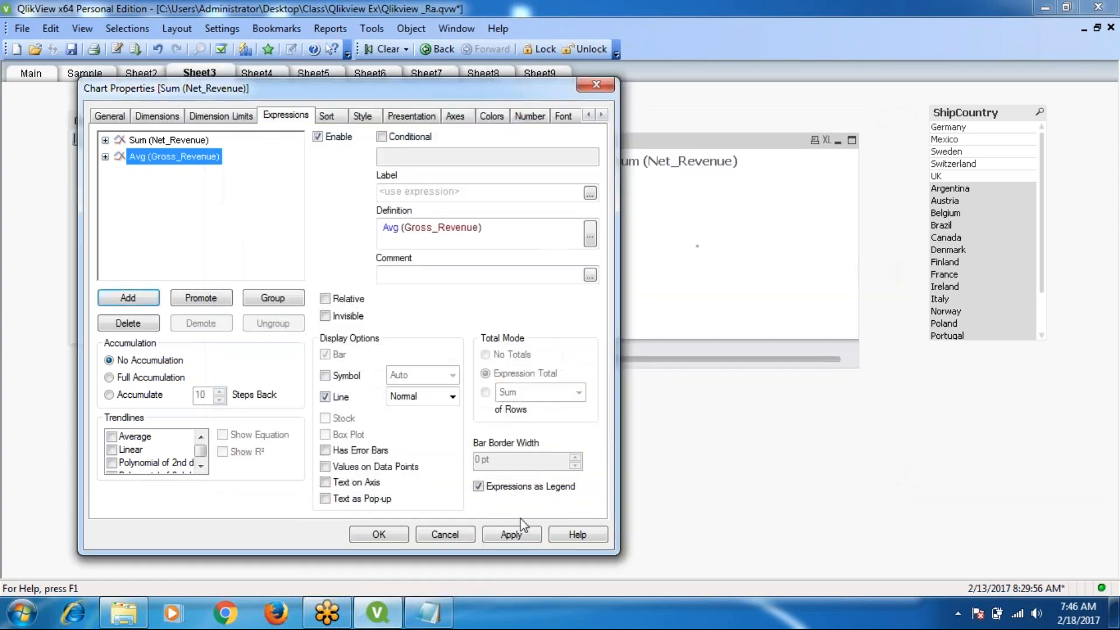
click(510, 539)
click(366, 533)
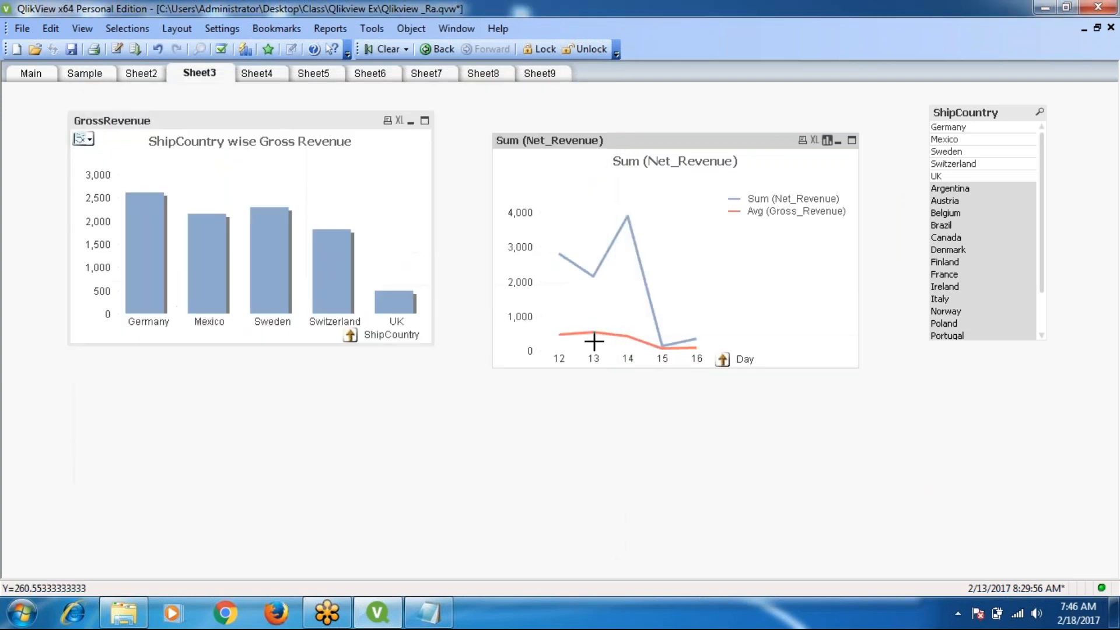
Drill the Sum (Net_Revenue) chart back up from the Day level to the Year level
click(725, 360)
click(724, 360)
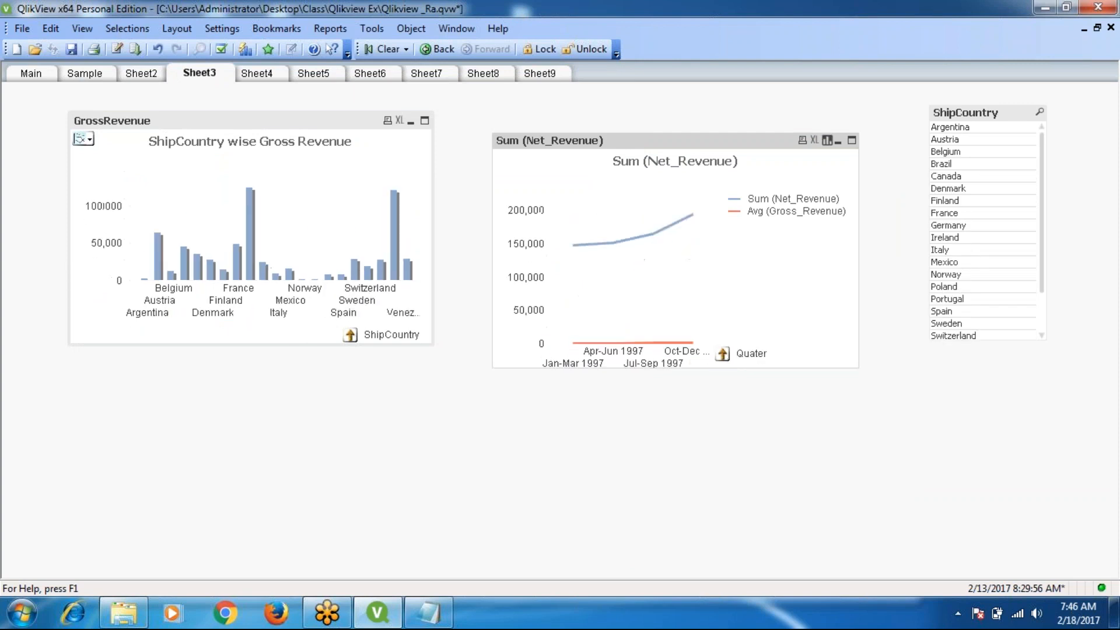
click(723, 353)
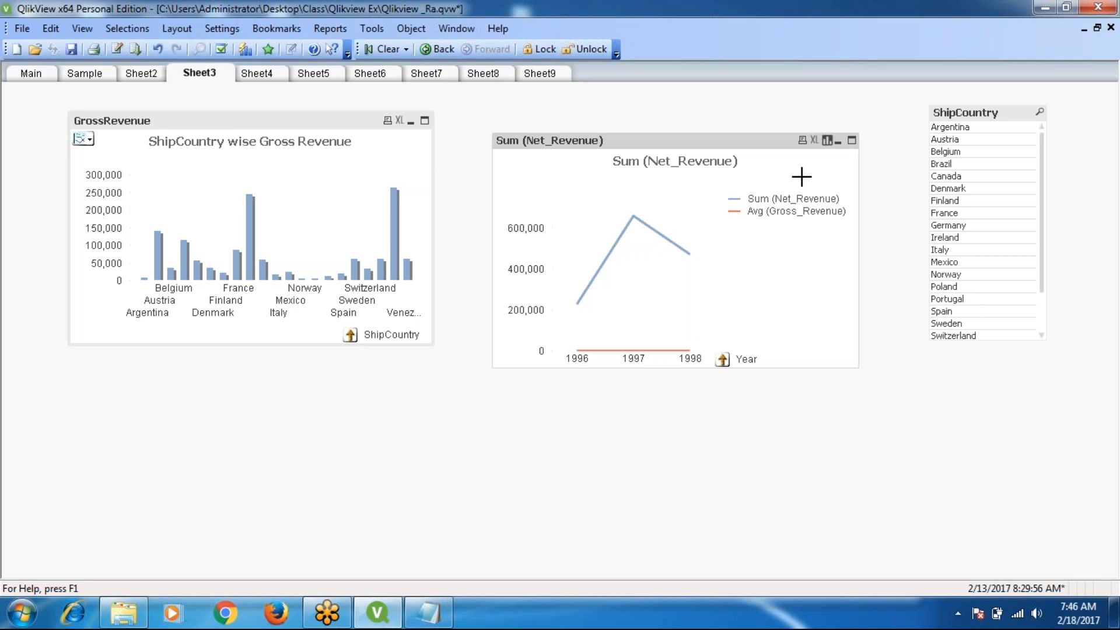
Apply the 3D line look and then the thick line look to the Sum (Net_Revenue) chart's style
right_click(632, 143)
click(684, 147)
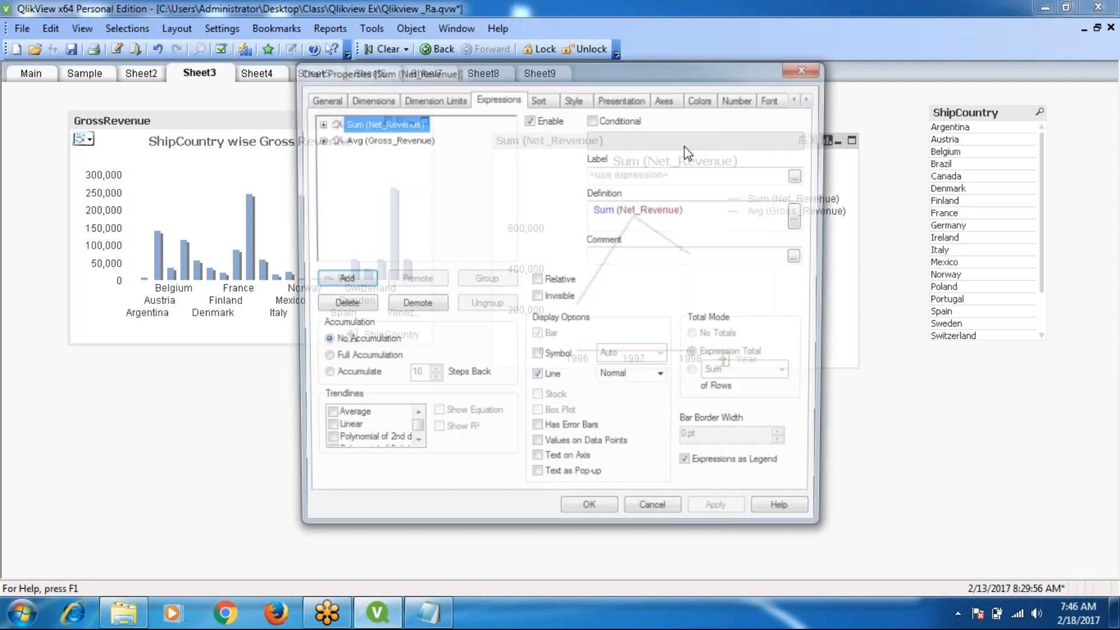
drag(558, 76, 330, 114)
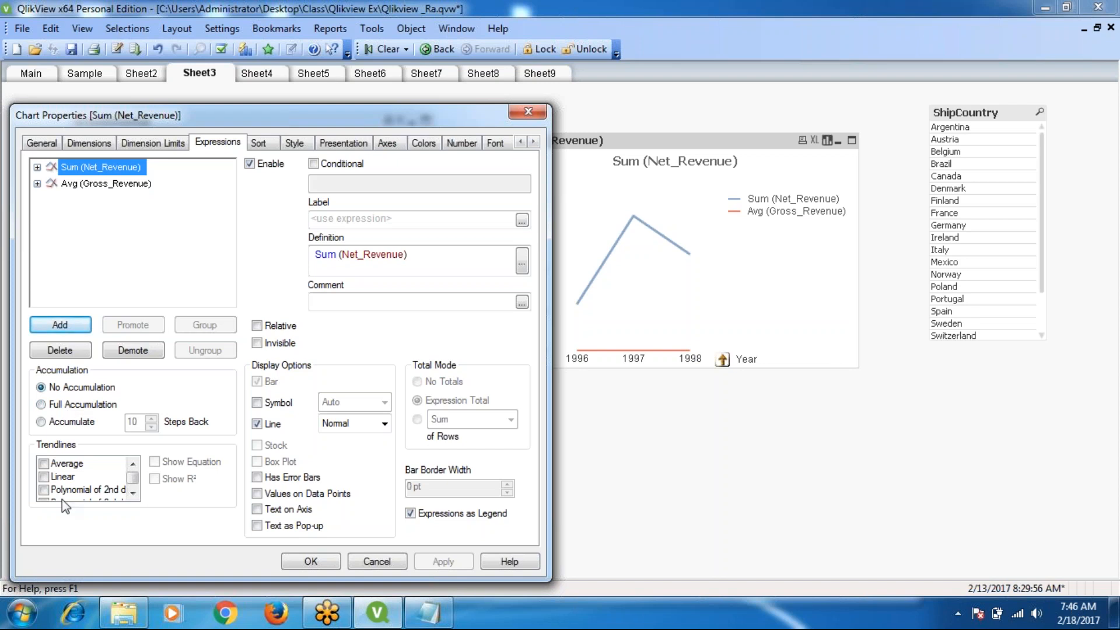
click(259, 141)
click(294, 143)
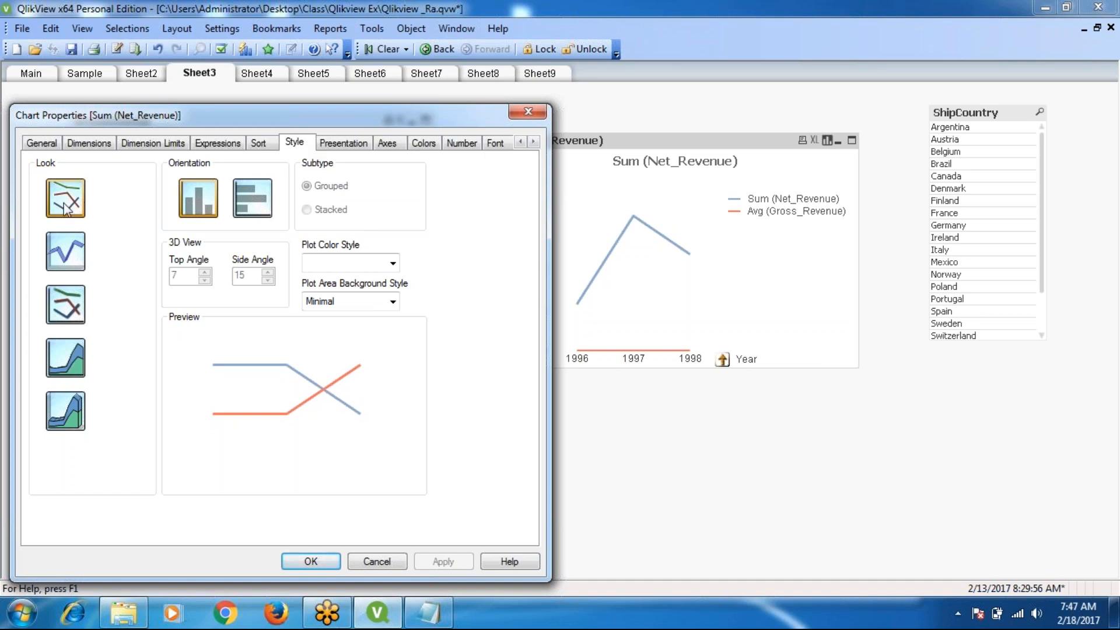
click(65, 252)
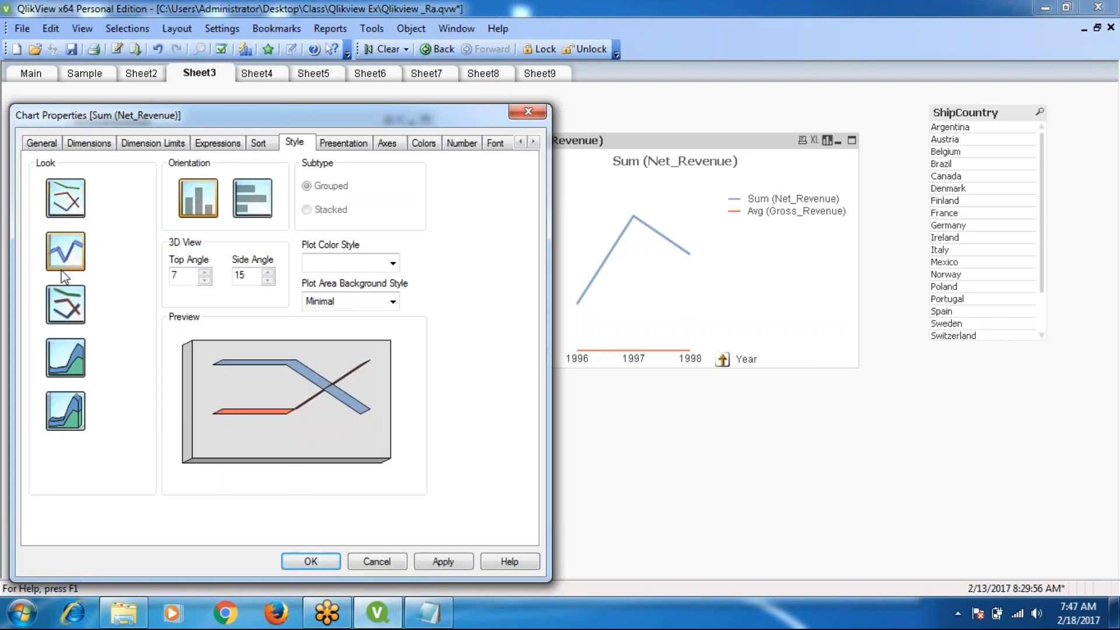
click(439, 563)
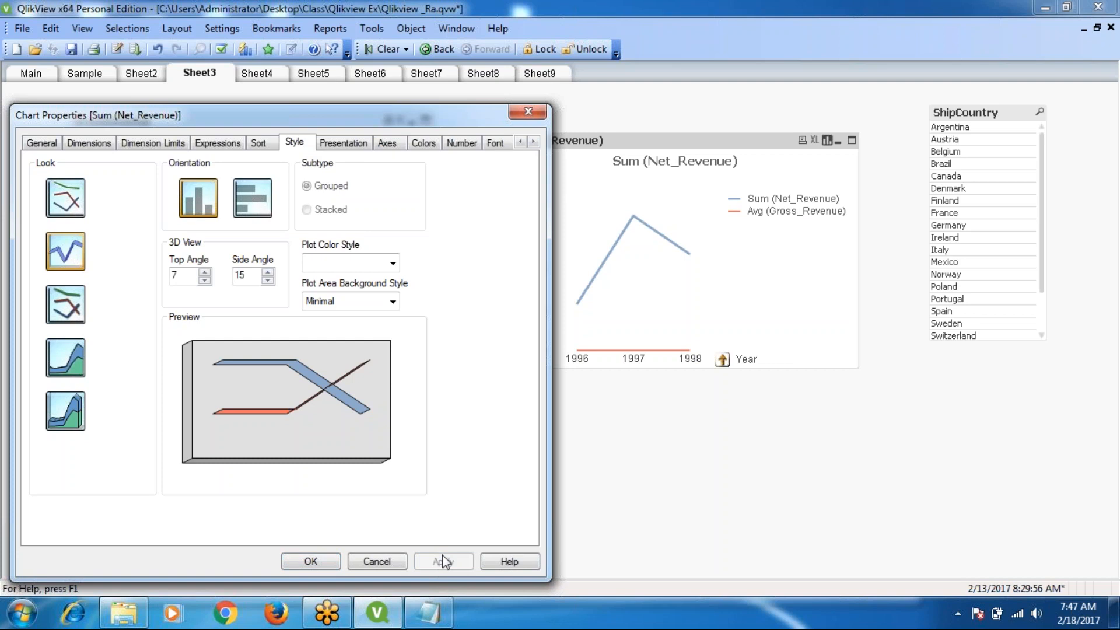
click(73, 306)
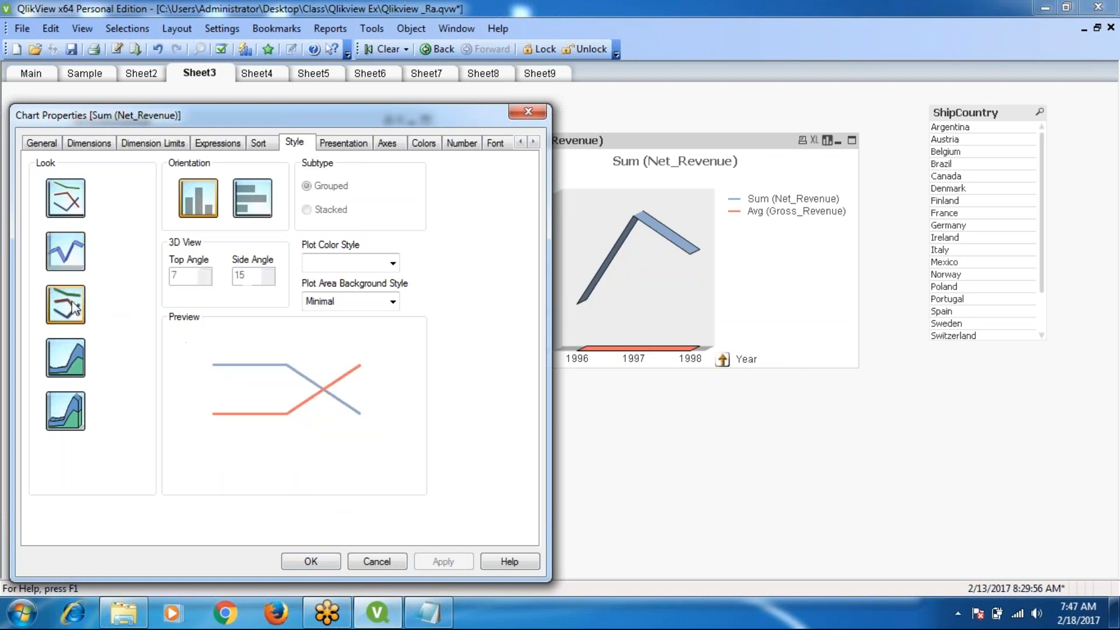
click(442, 562)
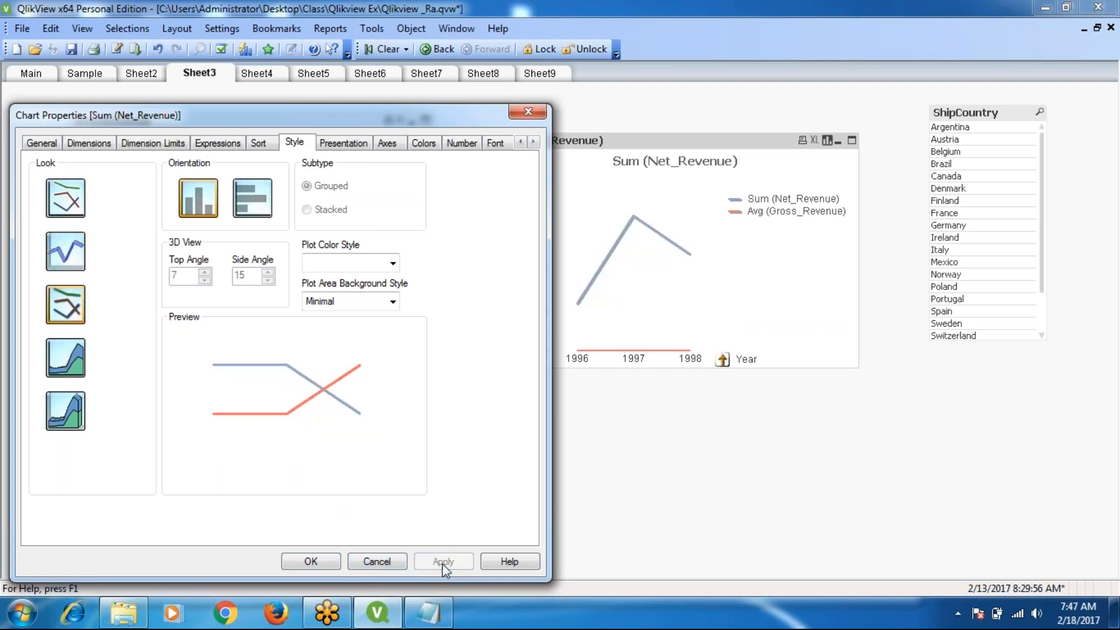
Try the flat area look and the 3D area look on the Sum (Net_Revenue) chart
click(70, 357)
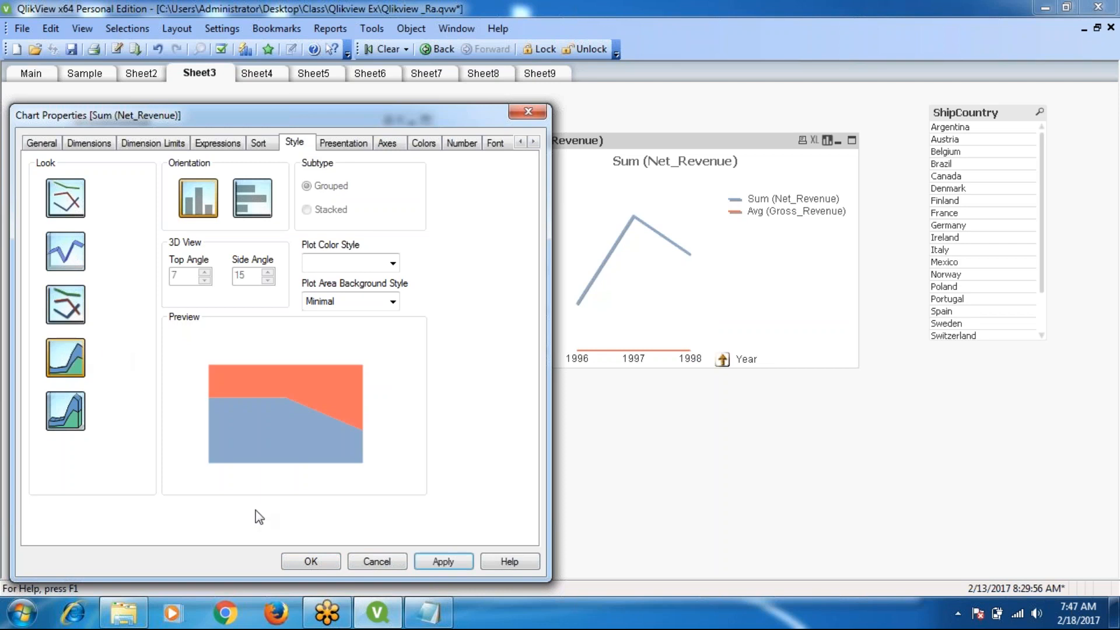
click(430, 564)
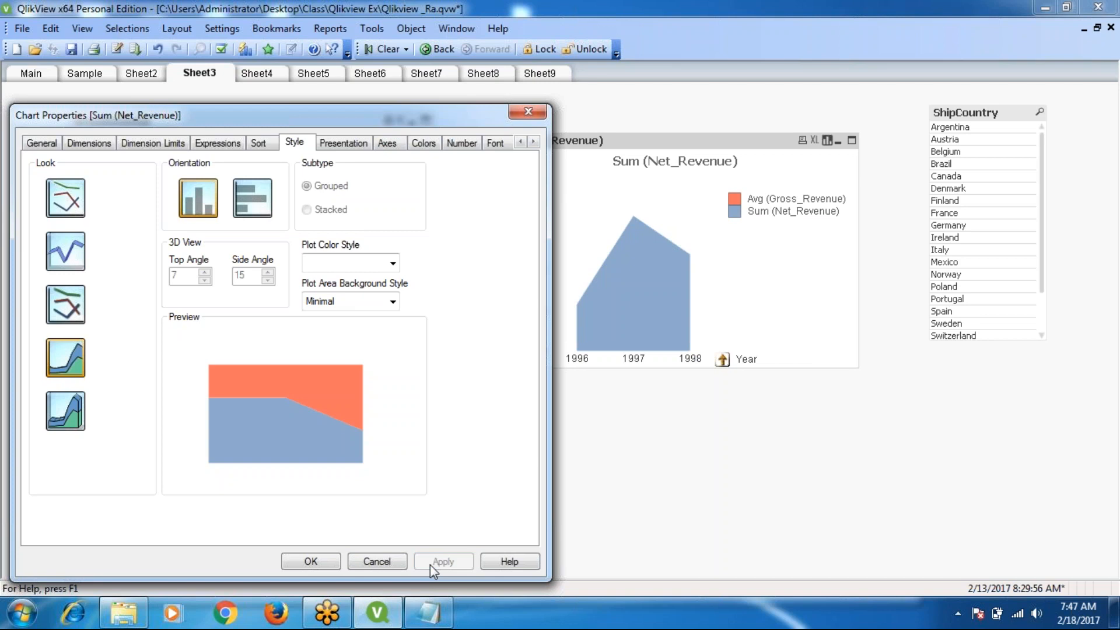
click(54, 407)
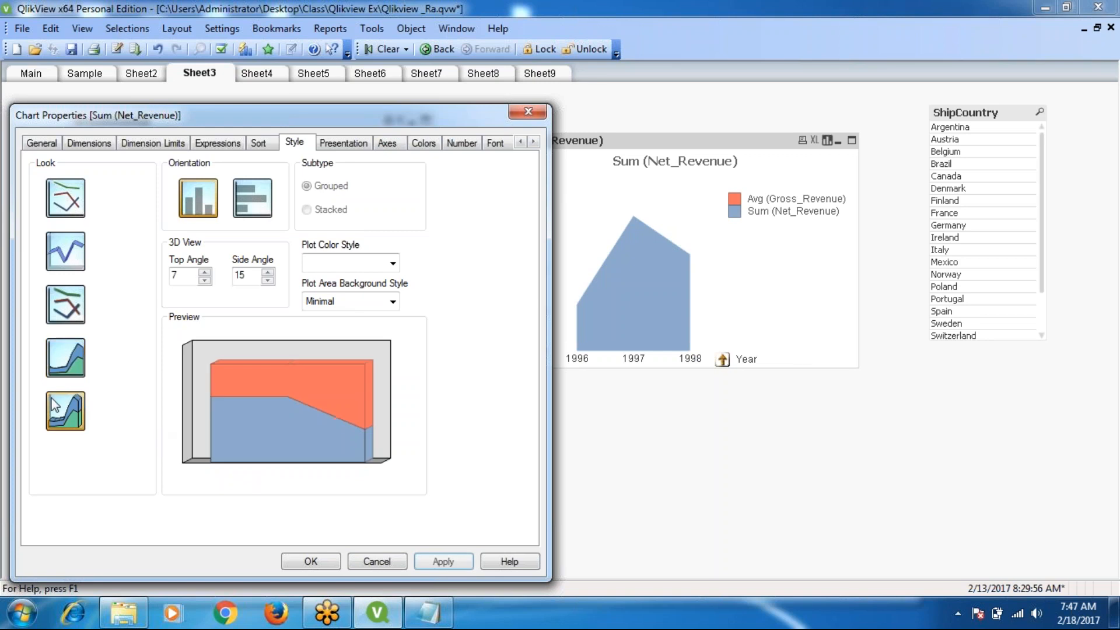
click(445, 562)
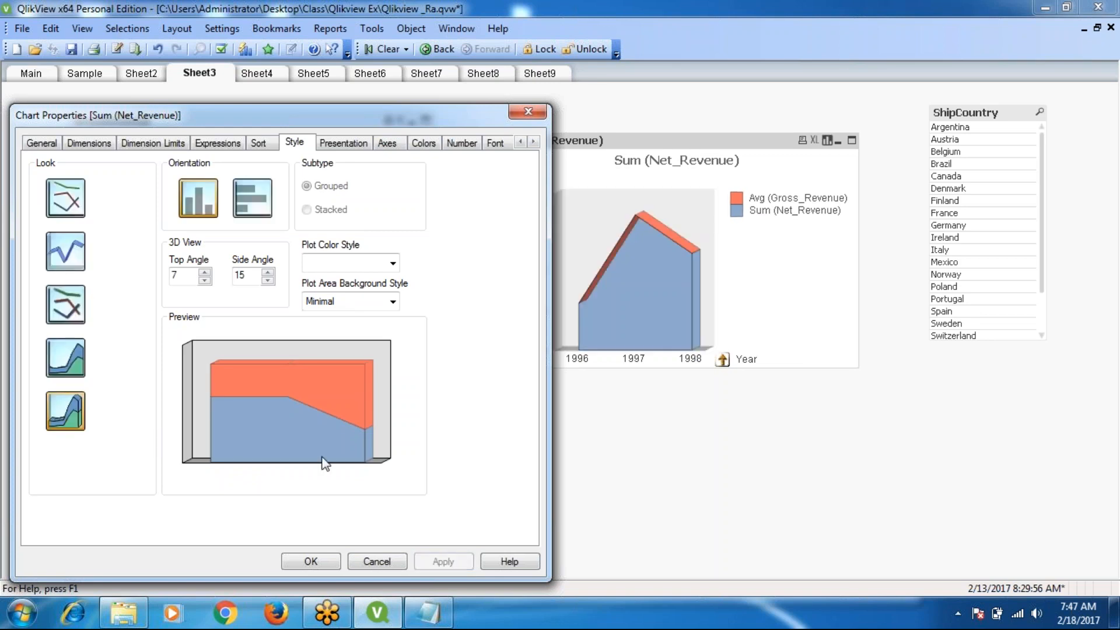
Apply the thick line look to the Sum (Net_Revenue) chart, replacing the 3D area look
click(79, 257)
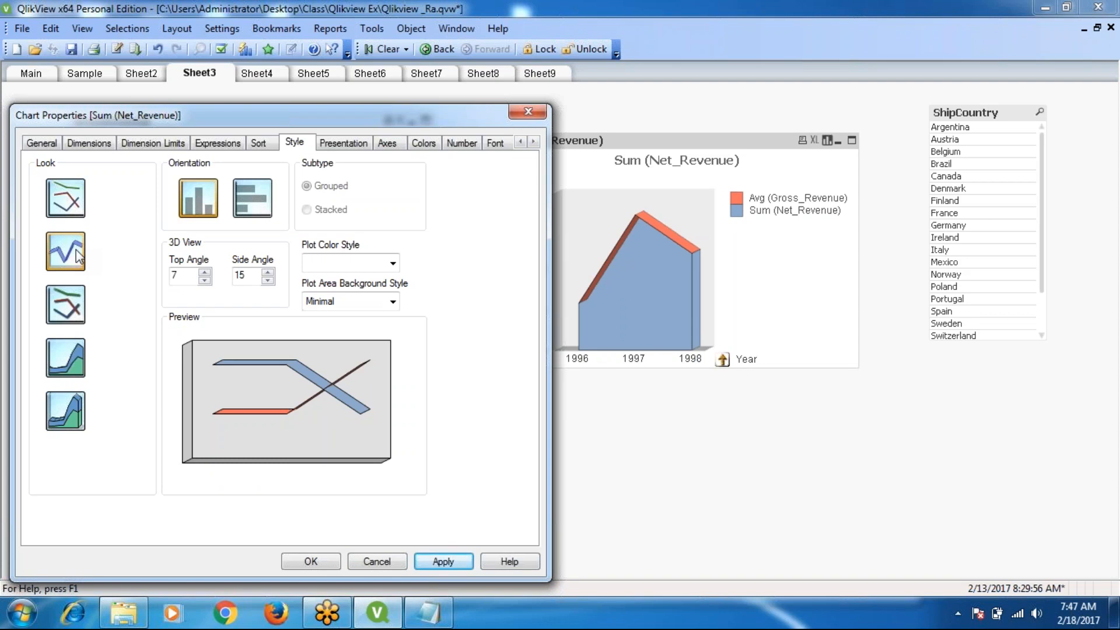
click(62, 303)
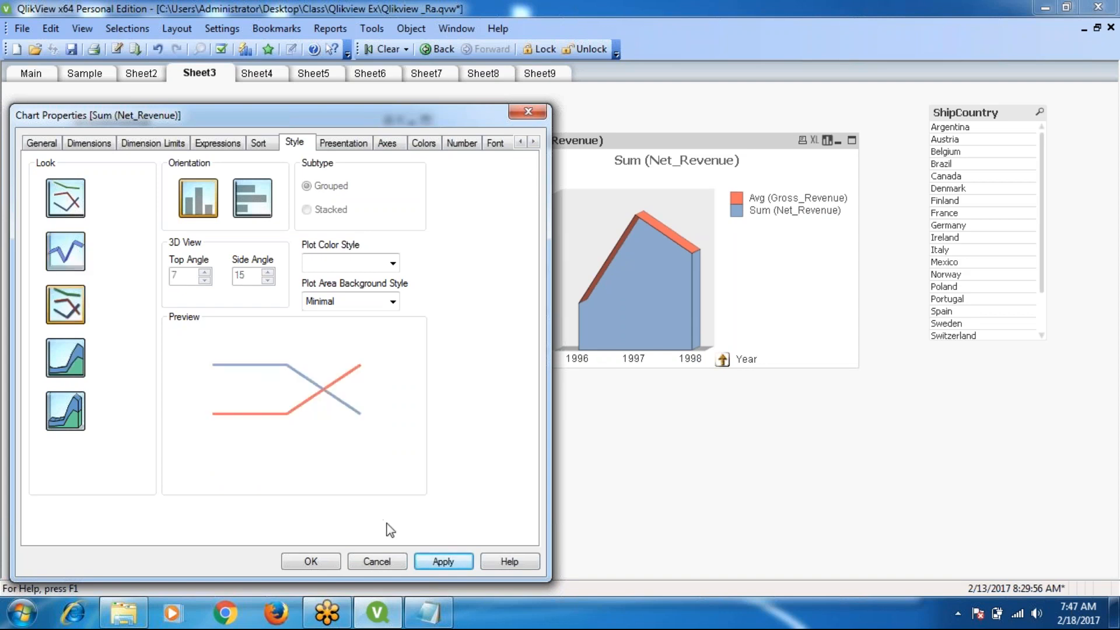
click(433, 561)
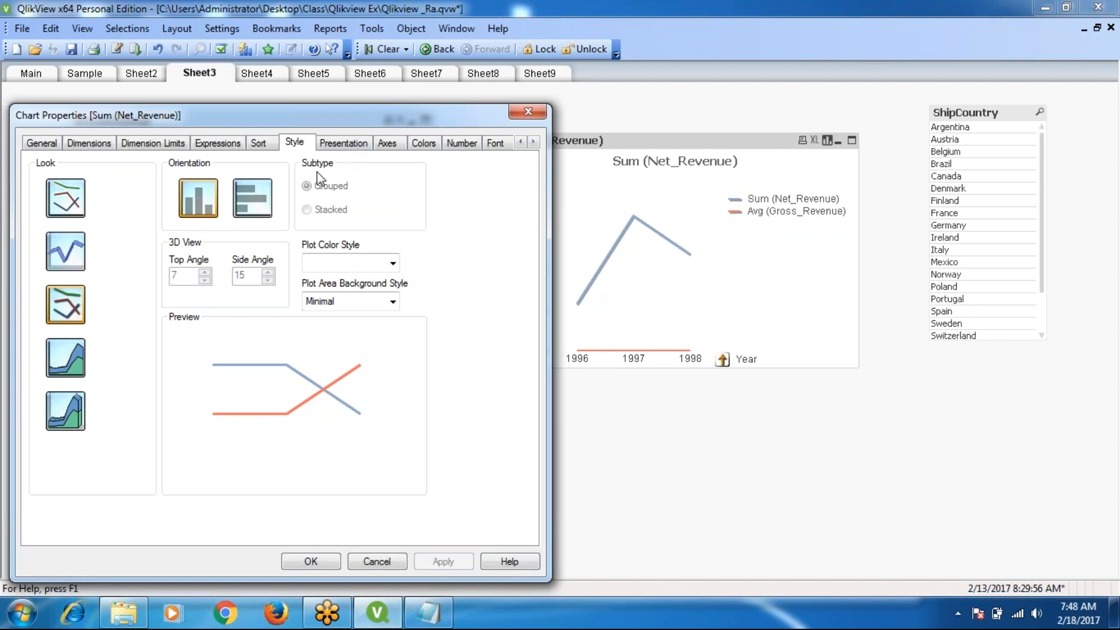
Look through the chart's presentation, axes, colors, number, font and layout settings
click(332, 147)
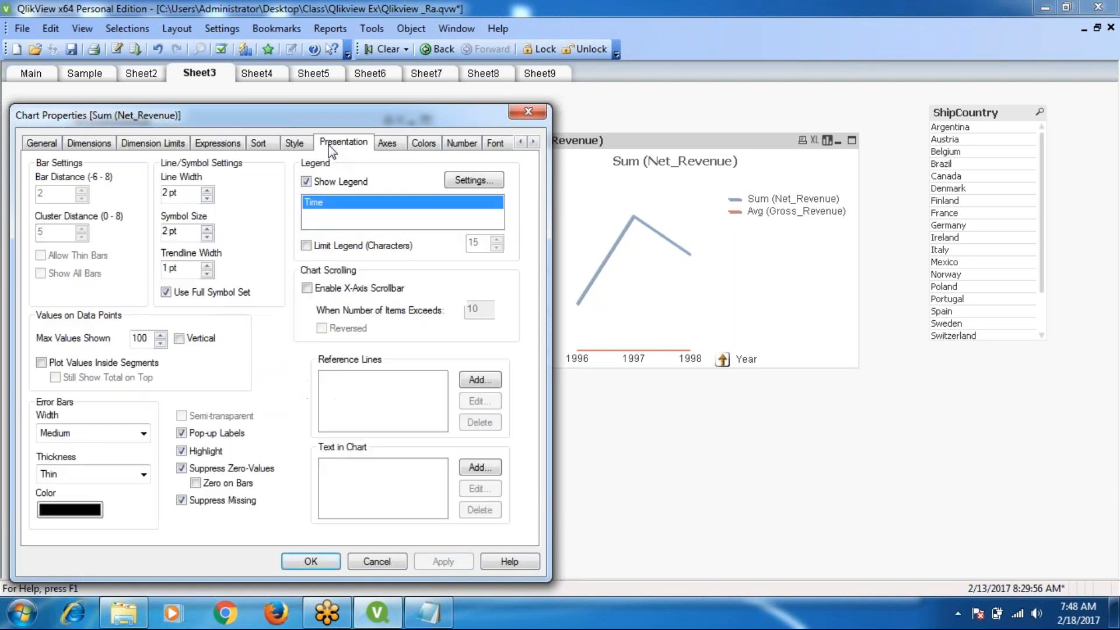
click(387, 149)
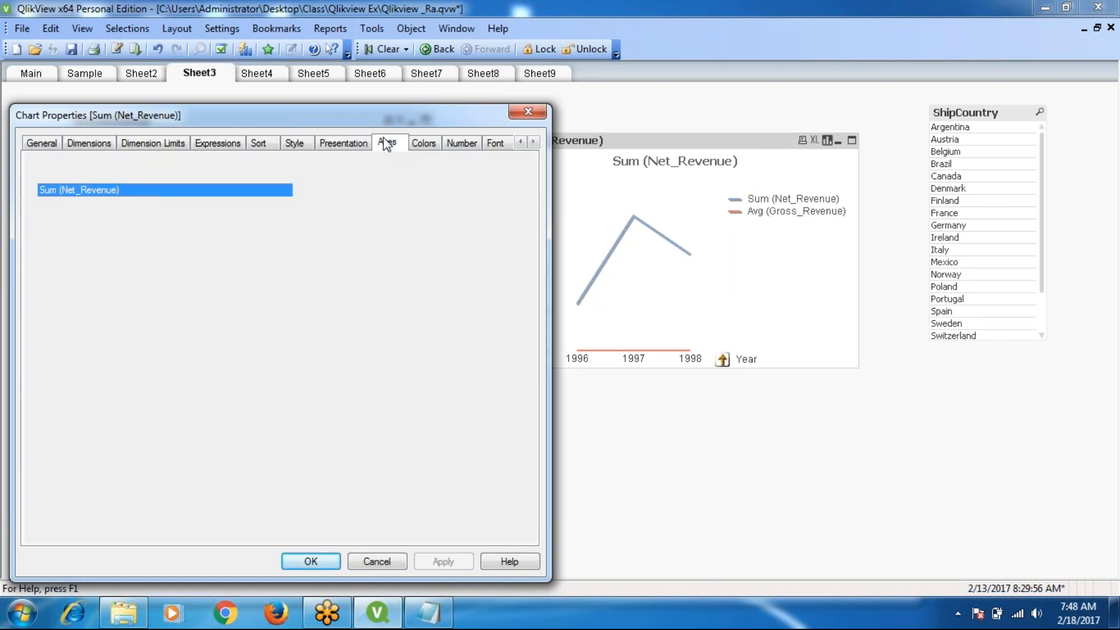
click(411, 145)
click(461, 145)
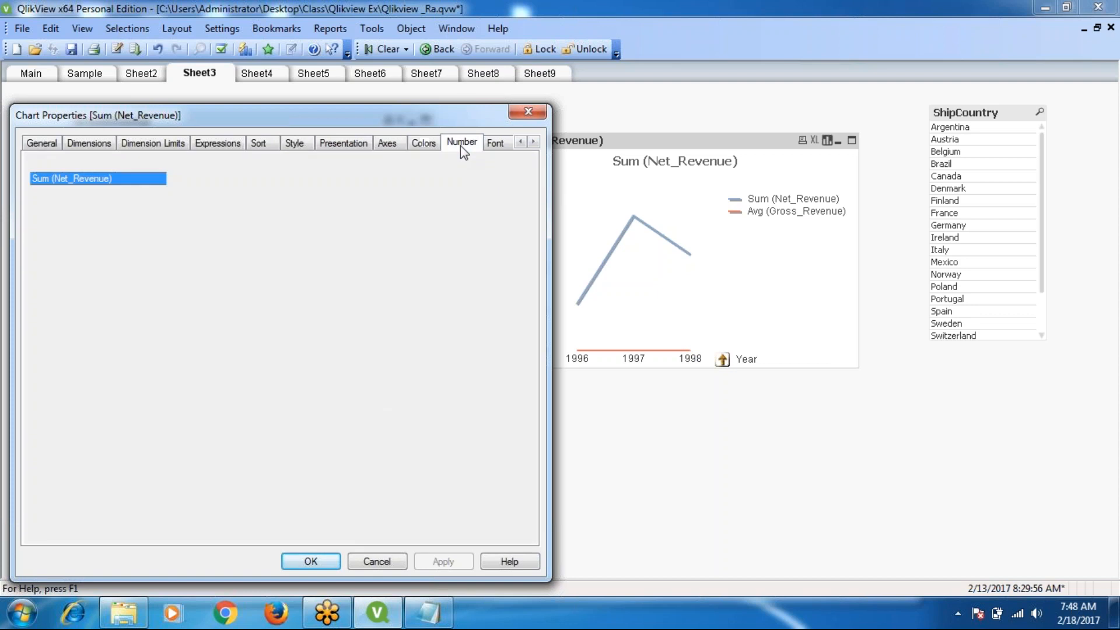
click(491, 151)
click(501, 147)
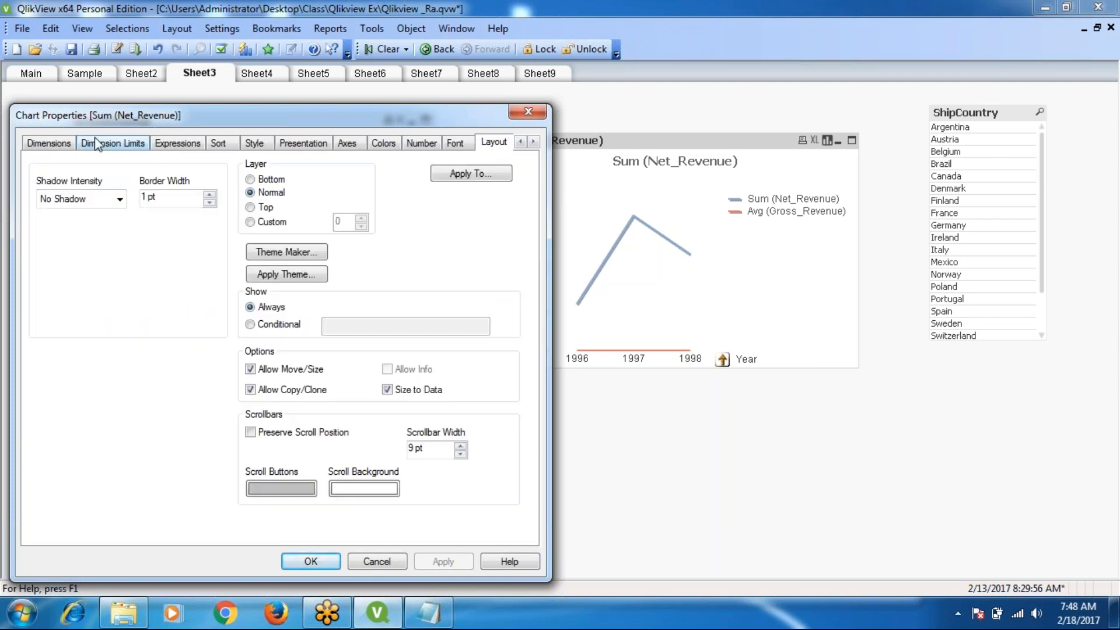
Try OrderDate as a second dimension after Time in the Sum (Net_Revenue) chart, and remove it again
click(49, 146)
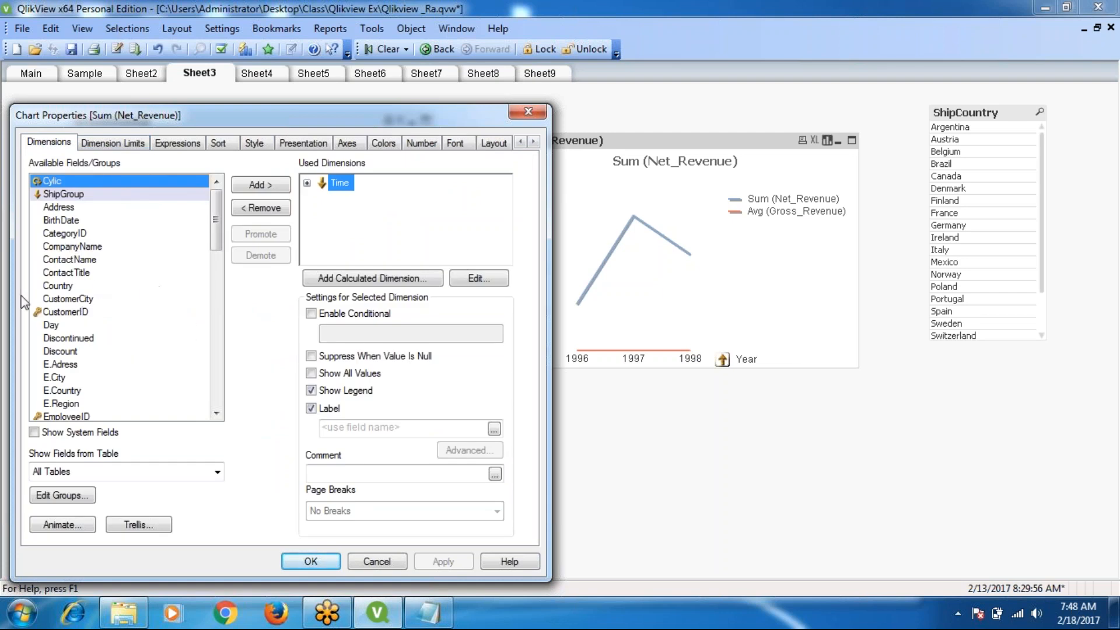
click(53, 314)
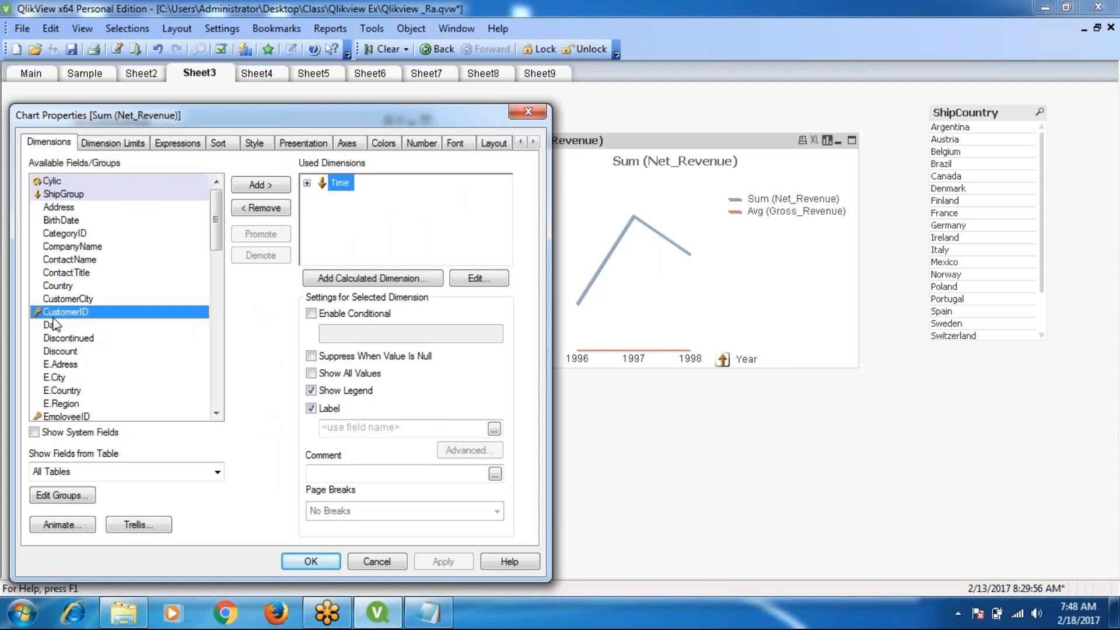
key(o)
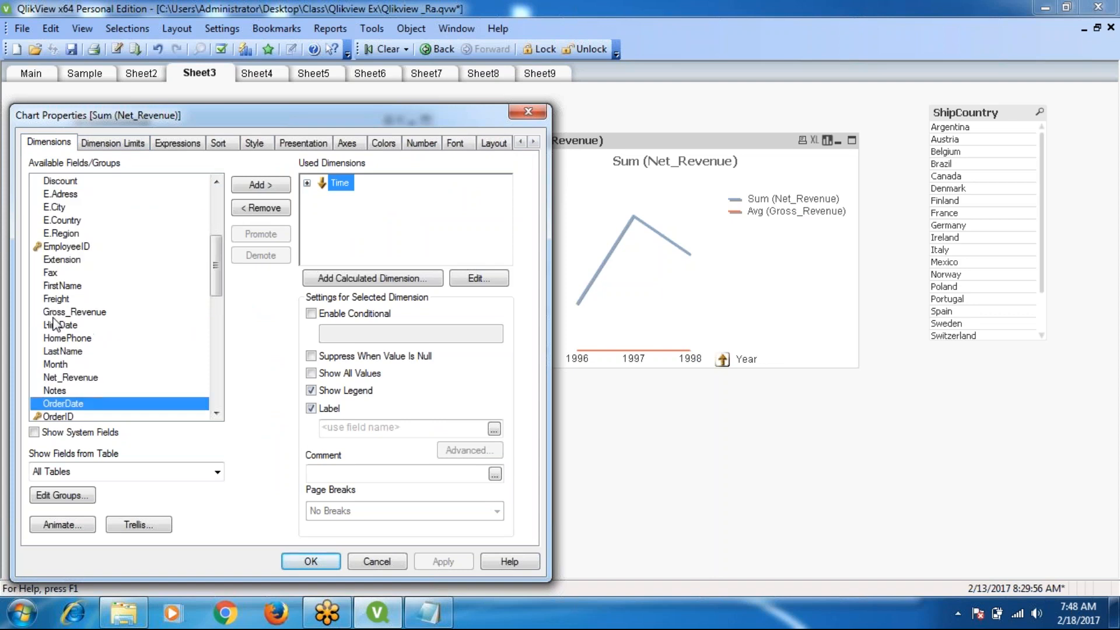
click(260, 186)
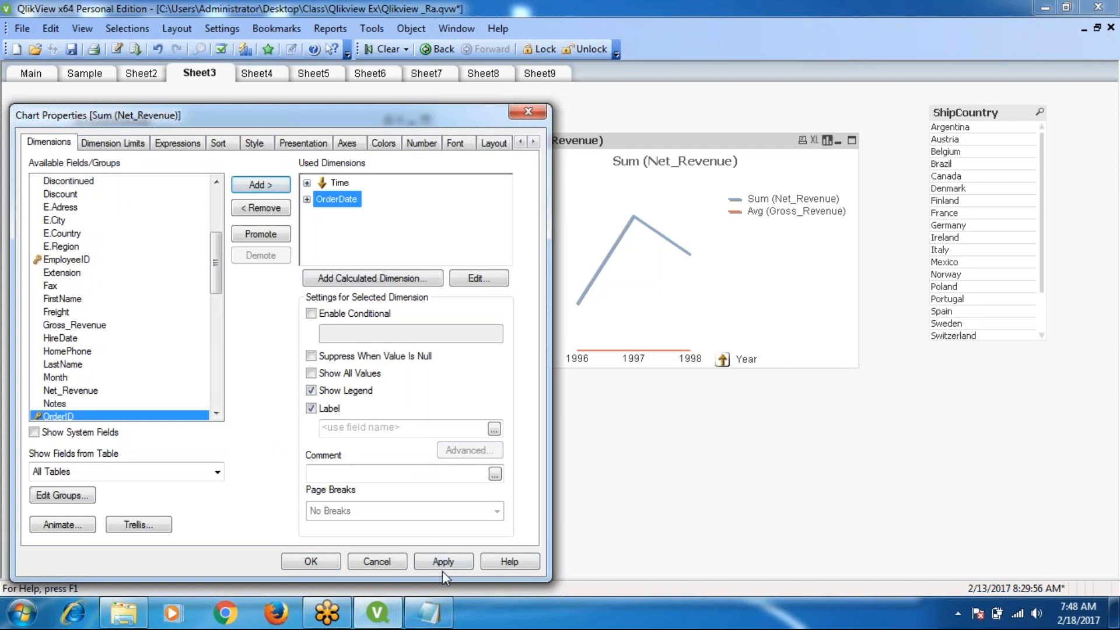
click(442, 566)
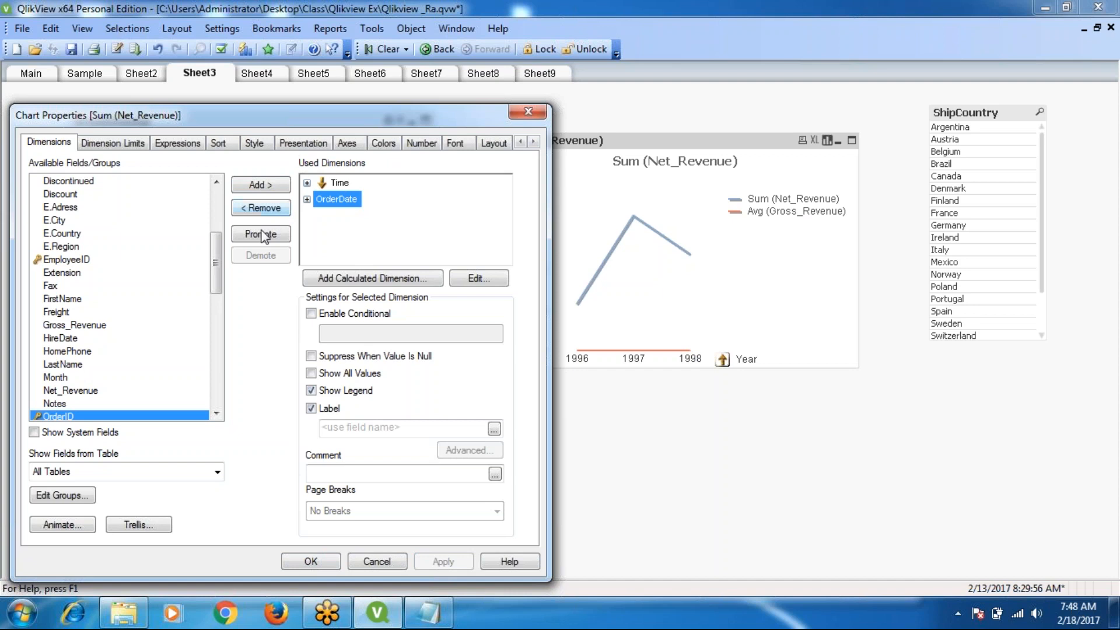
click(276, 213)
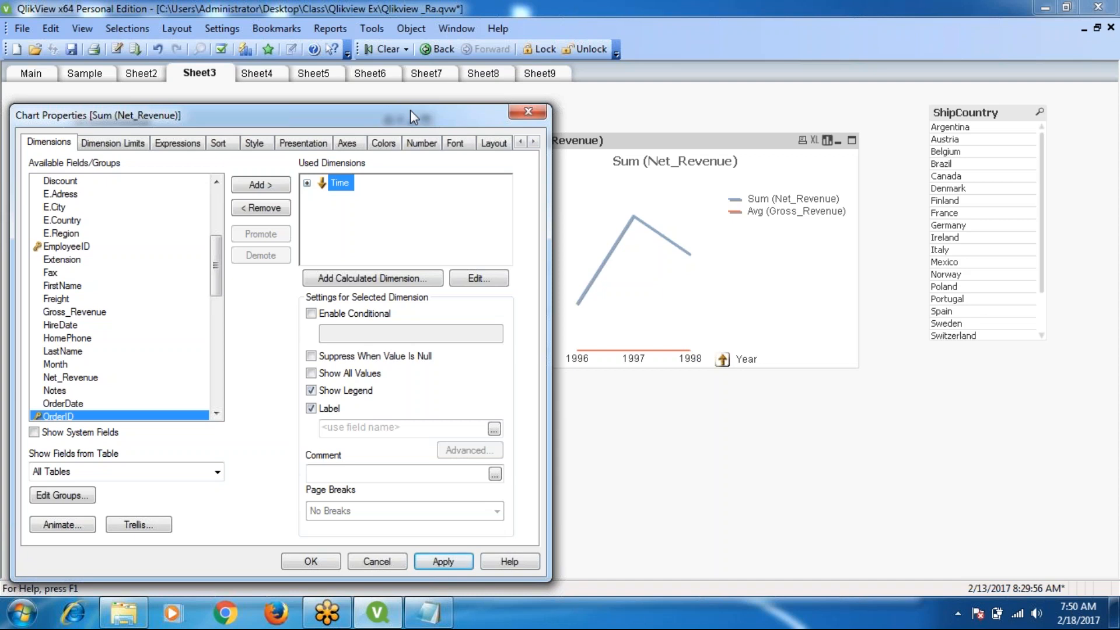
Close the properties of the Sum (Net_Revenue) chart and return to Sheet3
click(528, 112)
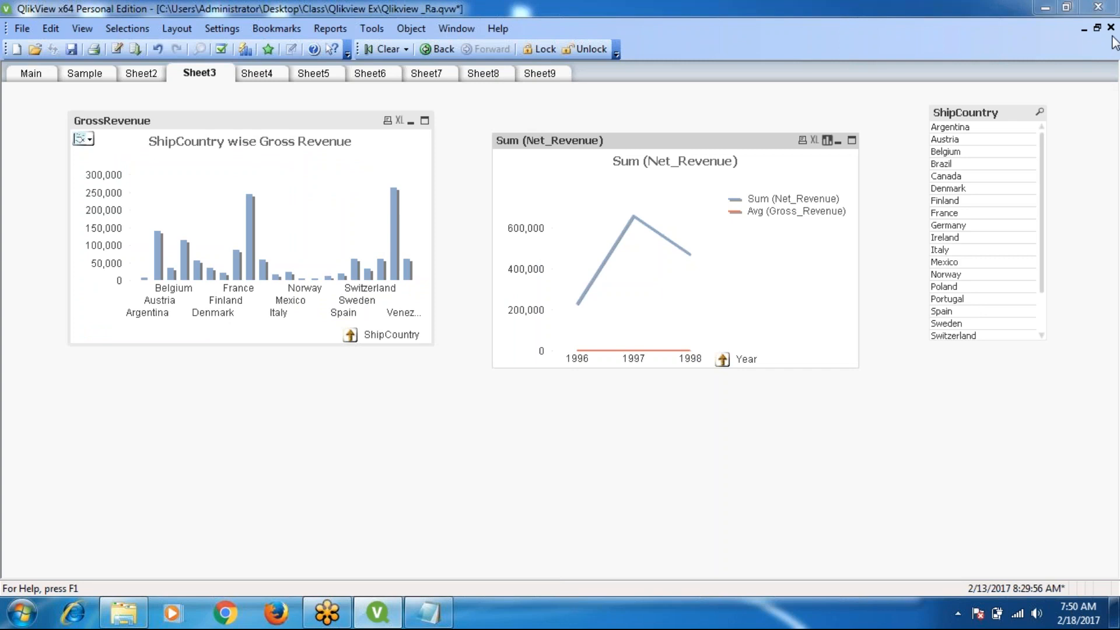
click(602, 339)
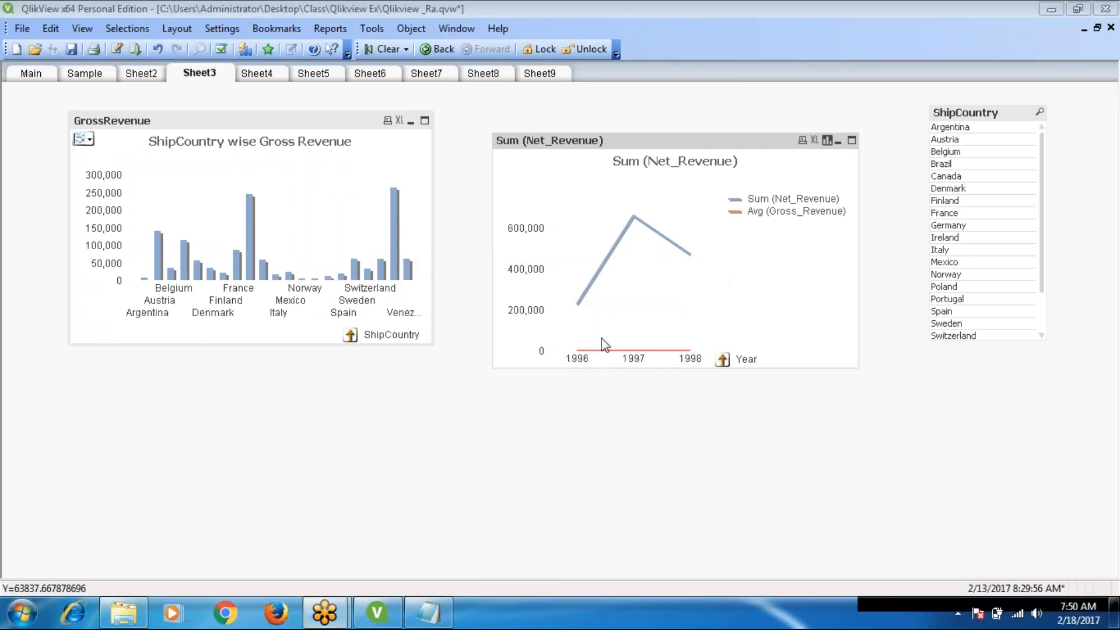